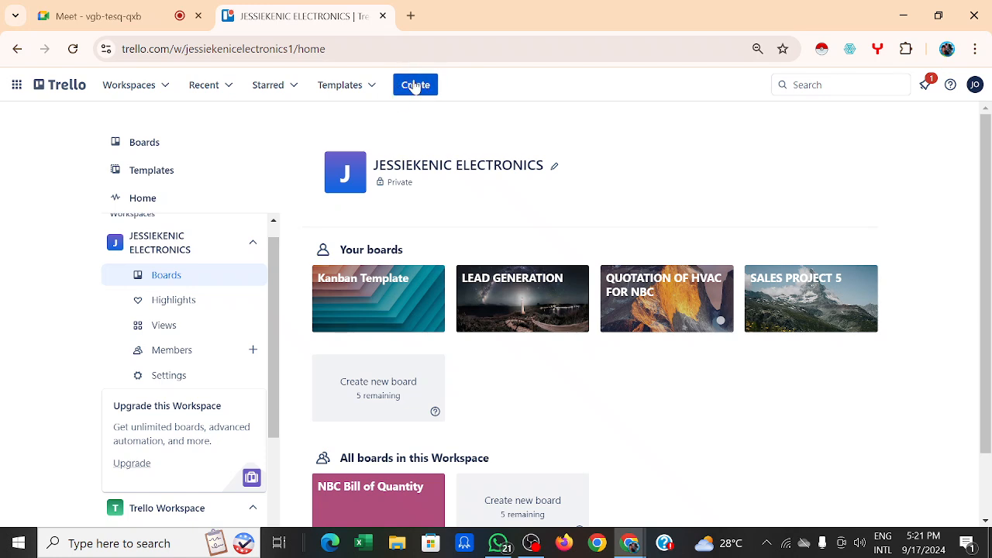
Step: Look through the Create menu and the Boards list, then go back to the Trello Home page
{"action": "left_click", "coordinate": [416, 86]}
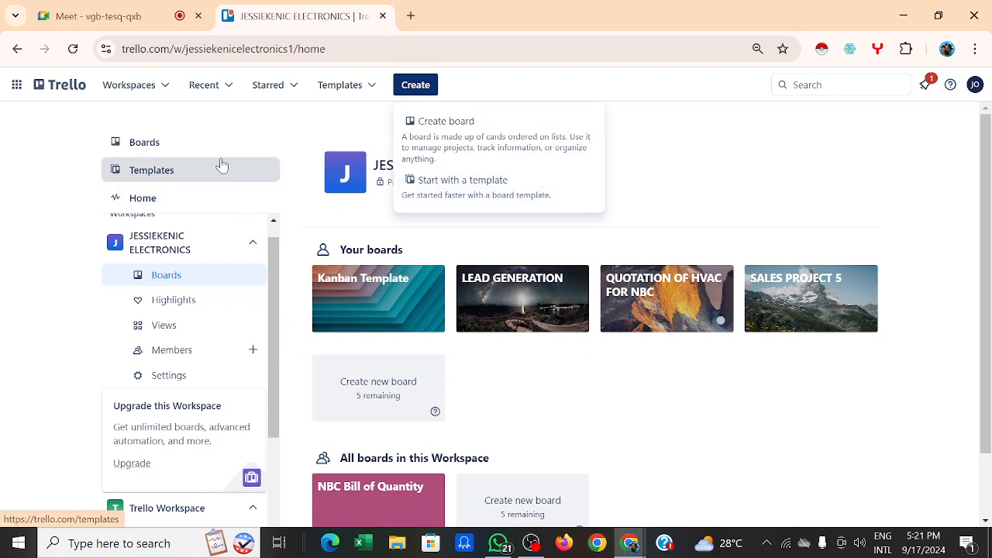
{"action": "scroll", "coordinate": [207, 170], "scroll_direction": "down", "scroll_amount": 1}
{"action": "scroll", "coordinate": [208, 171], "scroll_direction": "up", "scroll_amount": 1}
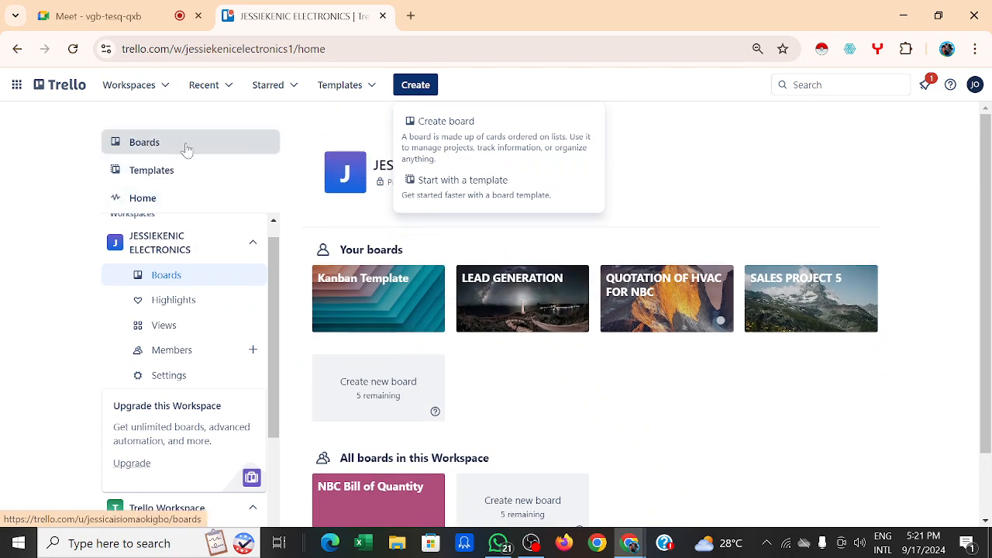
{"action": "left_click", "coordinate": [195, 148]}
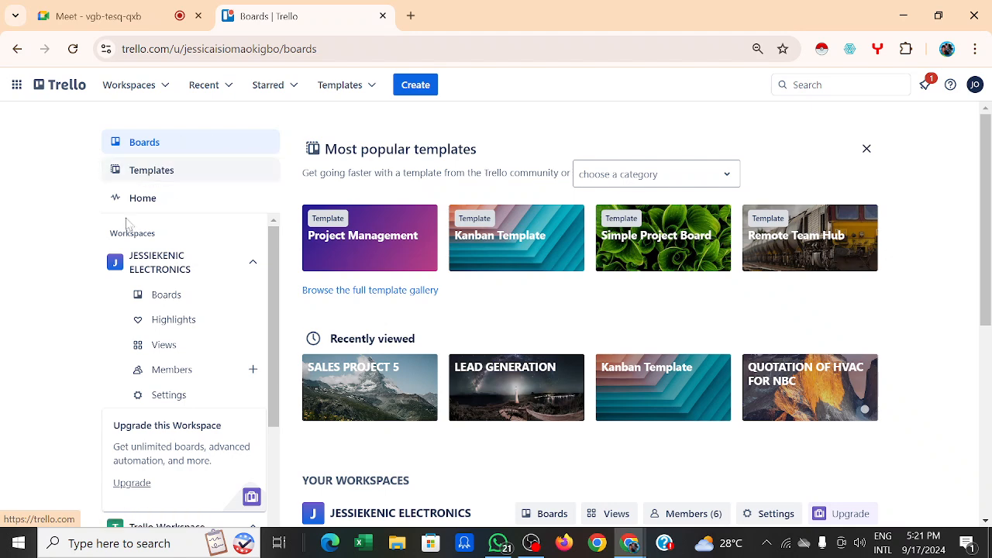
{"action": "left_click", "coordinate": [155, 198]}
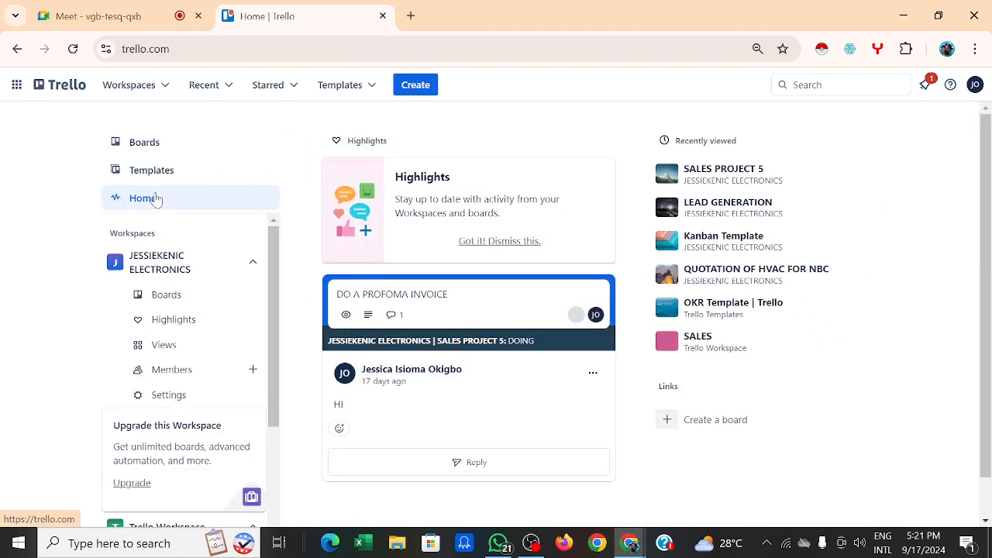
{"action": "scroll", "coordinate": [699, 324], "scroll_direction": "down", "scroll_amount": 1}
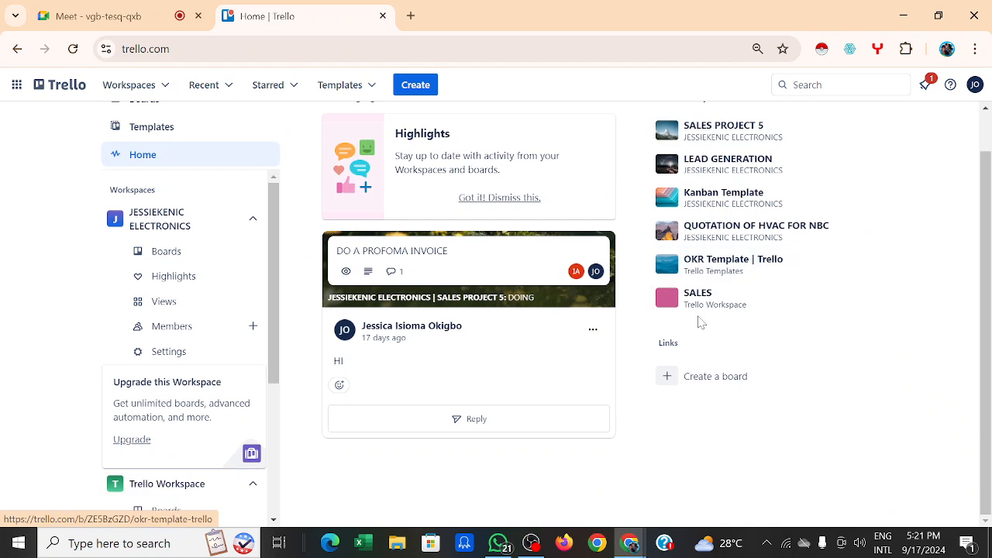
{"action": "scroll", "coordinate": [619, 270], "scroll_direction": "up", "scroll_amount": 1}
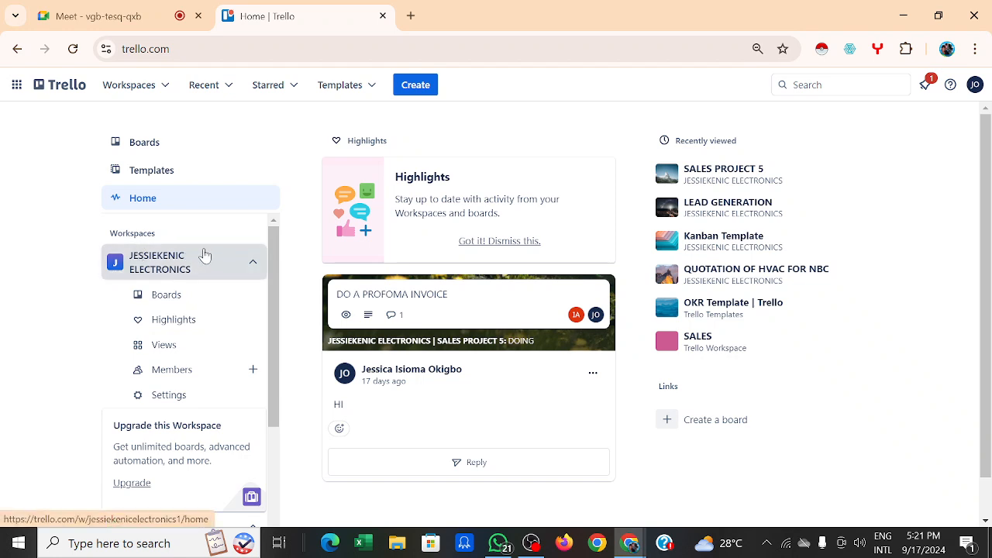
Step: Start a new blank board from the Create menu and title it NIGERIA BREWERIES
{"action": "left_click", "coordinate": [423, 93]}
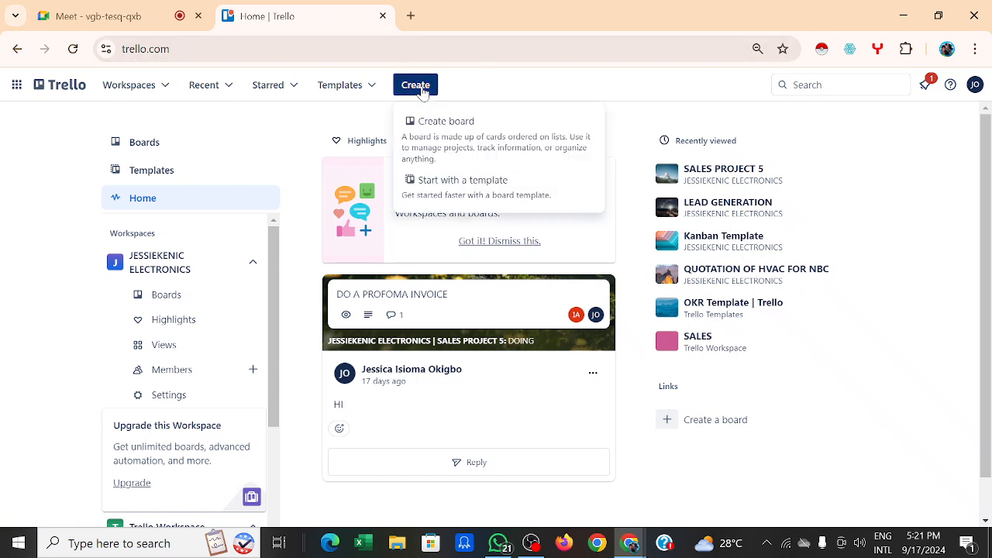
{"action": "left_click", "coordinate": [466, 130]}
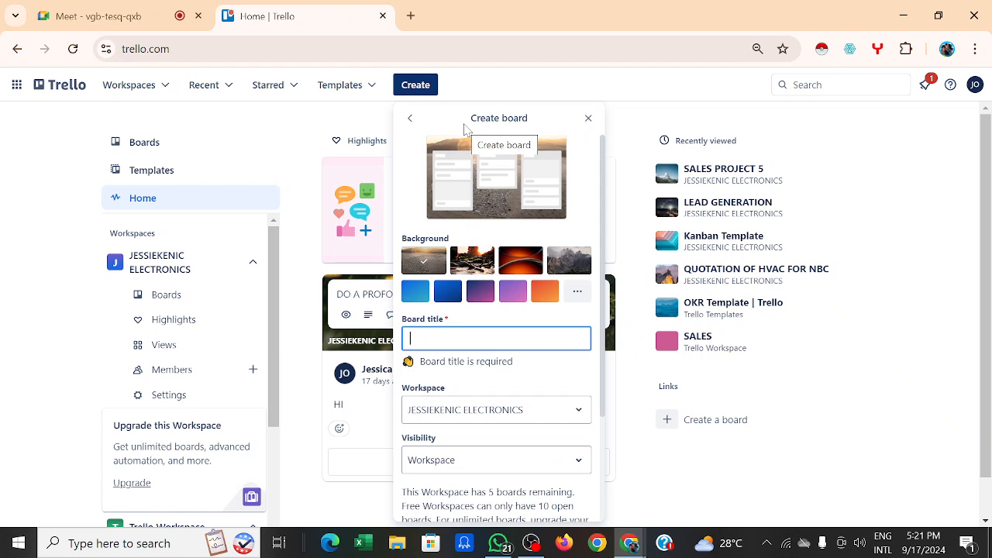
{"action": "left_click", "coordinate": [418, 339]}
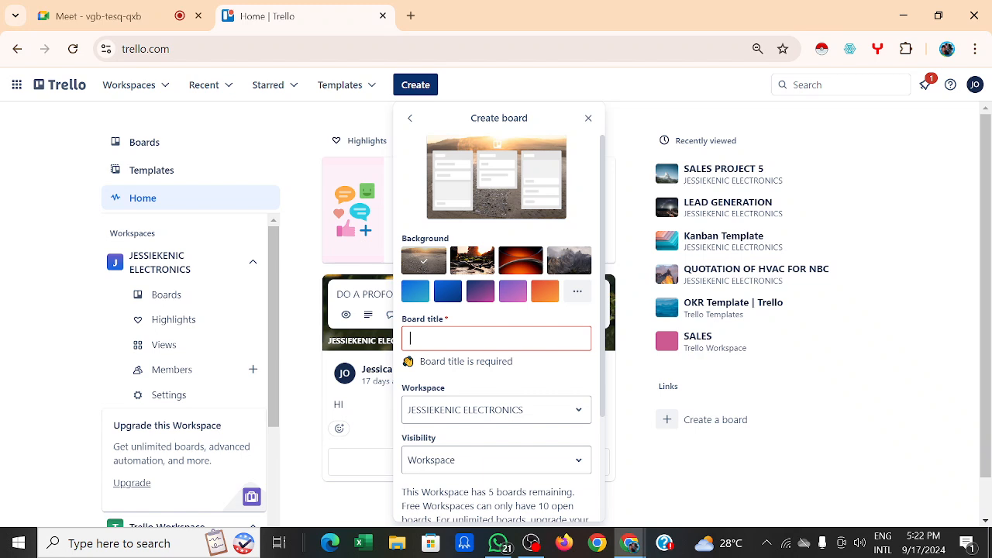
{"action": "type", "text": "I"}
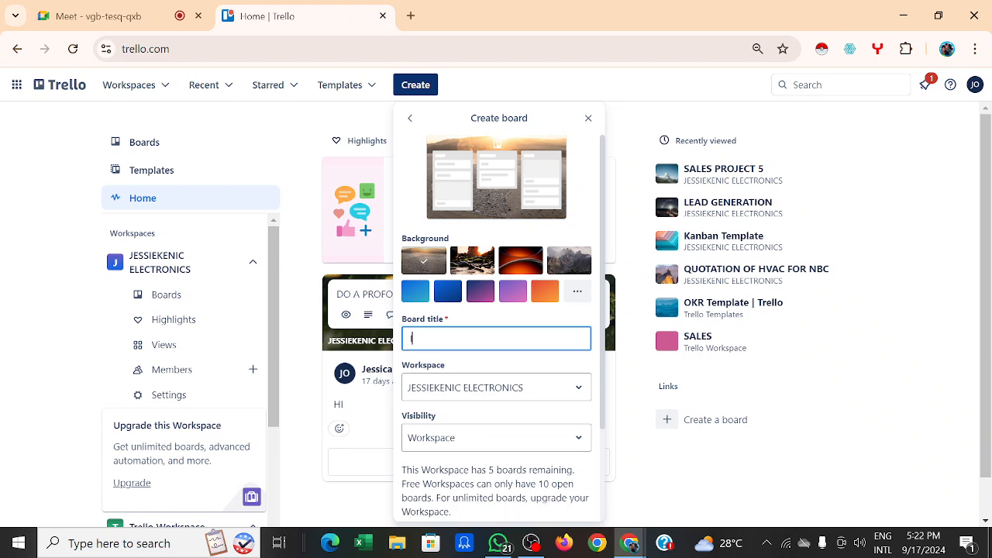
{"action": "type", "text": "NSTA"}
{"action": "key", "text": "BackSpace"}
{"action": "key", "text": "BackSpace"}
{"action": "key", "text": "BackSpace"}
{"action": "key", "text": "BackSpace"}
{"action": "key", "text": "BackSpace"}
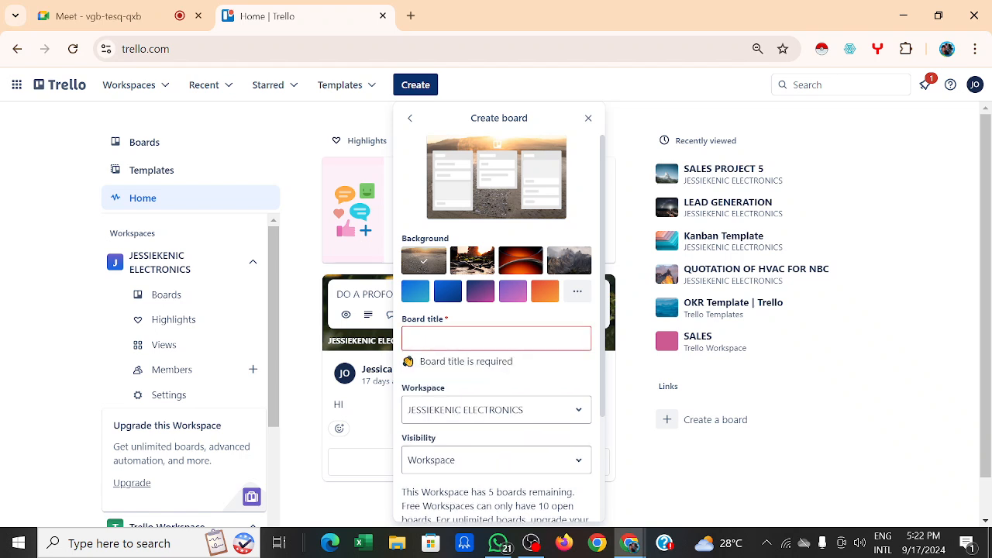
{"action": "type", "text": "N"}
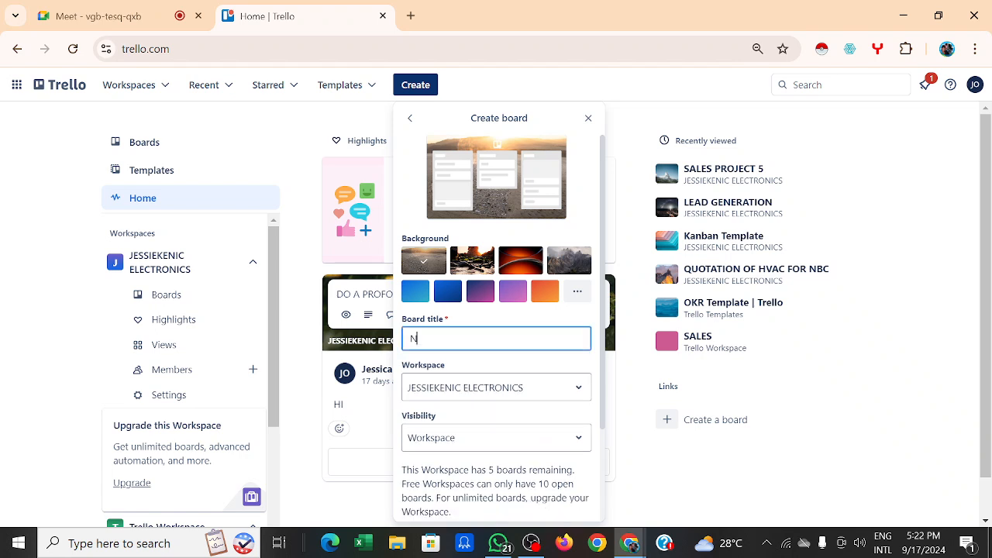
{"action": "type", "text": "ICERIA"}
{"action": "type", "text": "BREWIERIES"}
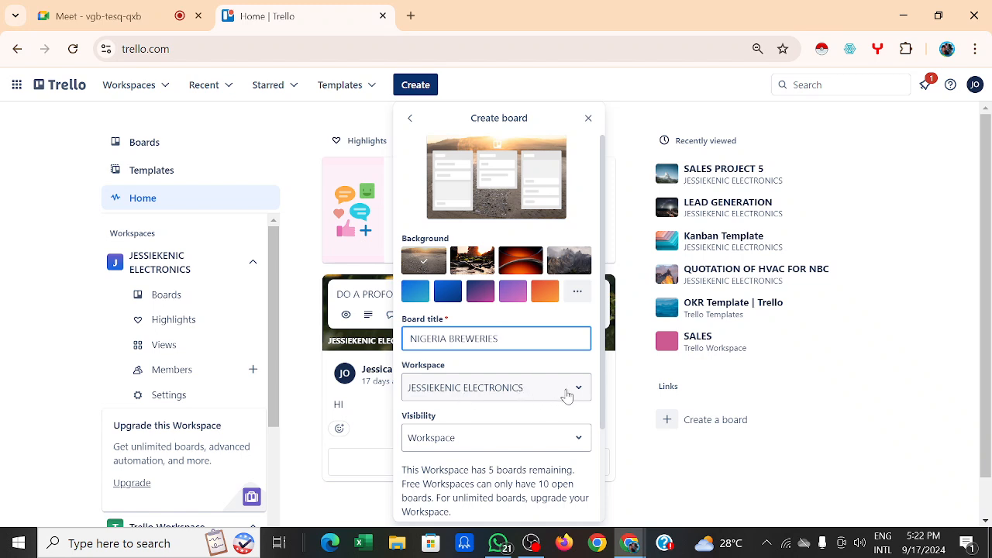
Step: Place the board in the JESSIEKENIC ELECTRONICS workspace with Workspace visibility
{"action": "left_click", "coordinate": [544, 392]}
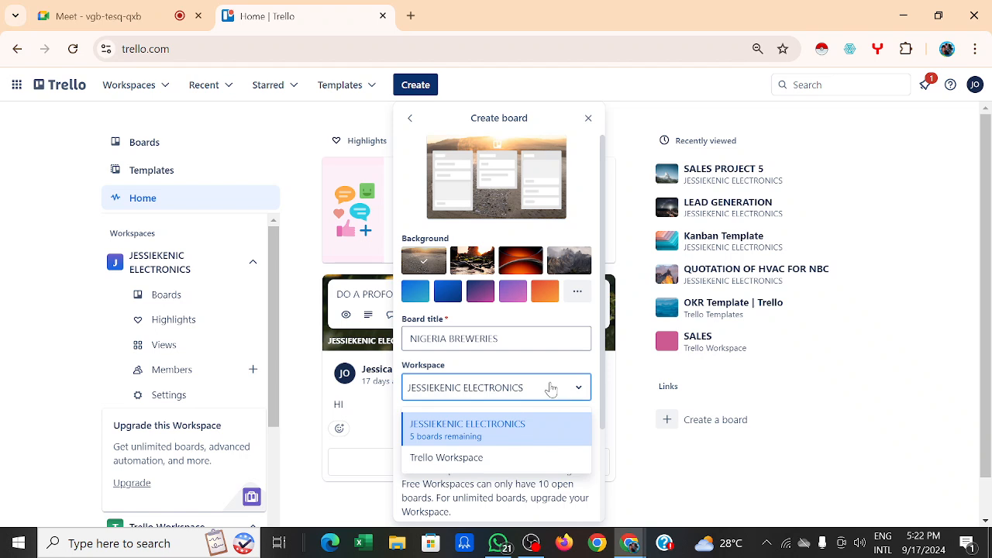
{"action": "left_click", "coordinate": [510, 432]}
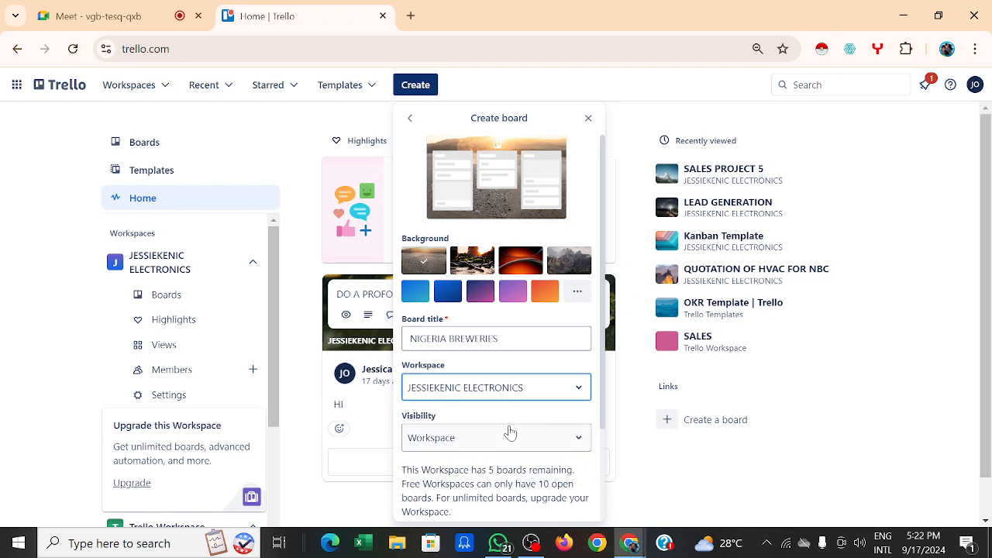
{"action": "scroll", "coordinate": [508, 393], "scroll_direction": "down", "scroll_amount": 1}
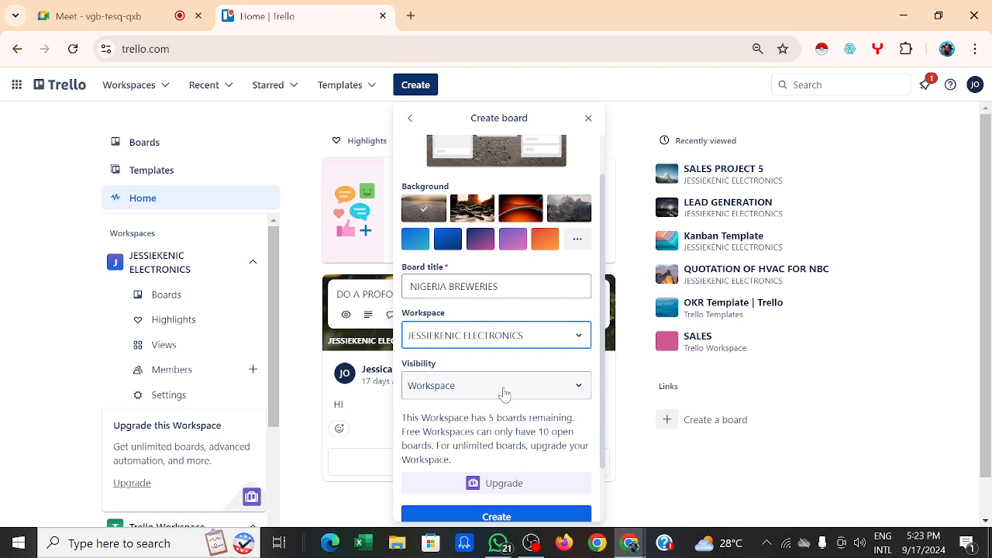
{"action": "left_click", "coordinate": [580, 394]}
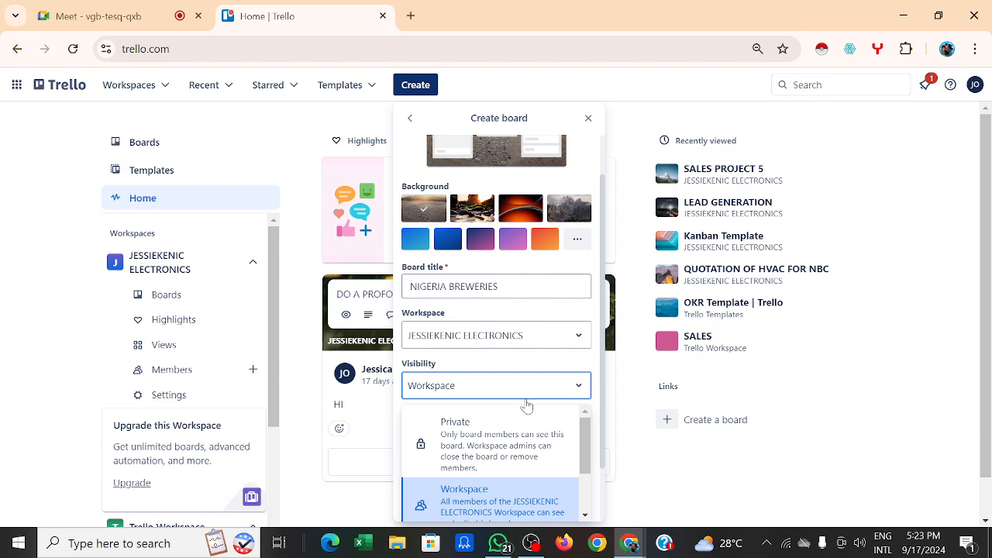
{"action": "scroll", "coordinate": [525, 405], "scroll_direction": "down", "scroll_amount": 1}
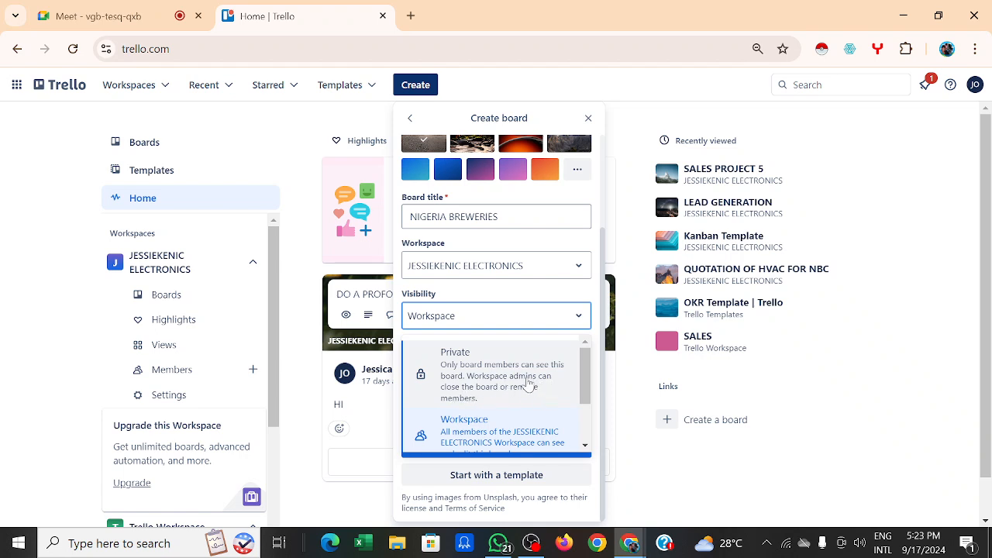
{"action": "left_click", "coordinate": [480, 429]}
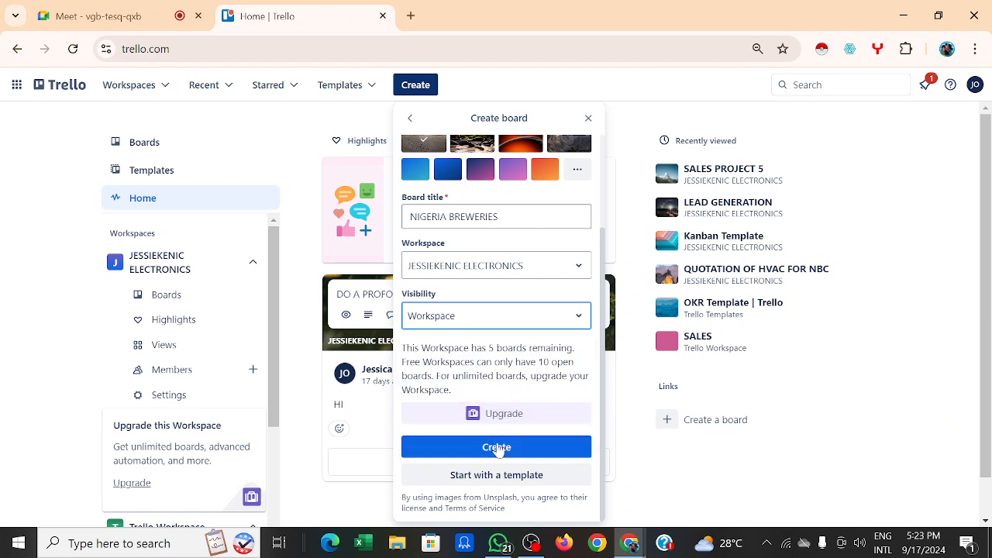
Step: Create the NIGERIA BREWERIES board, cancel the Add list form and collapse the Jira promo panel
{"action": "left_click", "coordinate": [504, 449]}
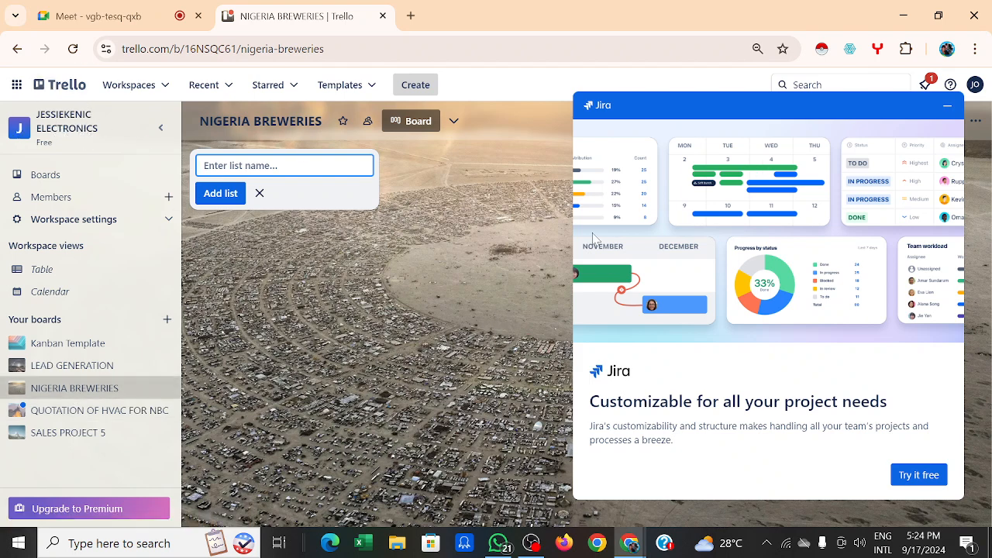
{"action": "left_click", "coordinate": [491, 326]}
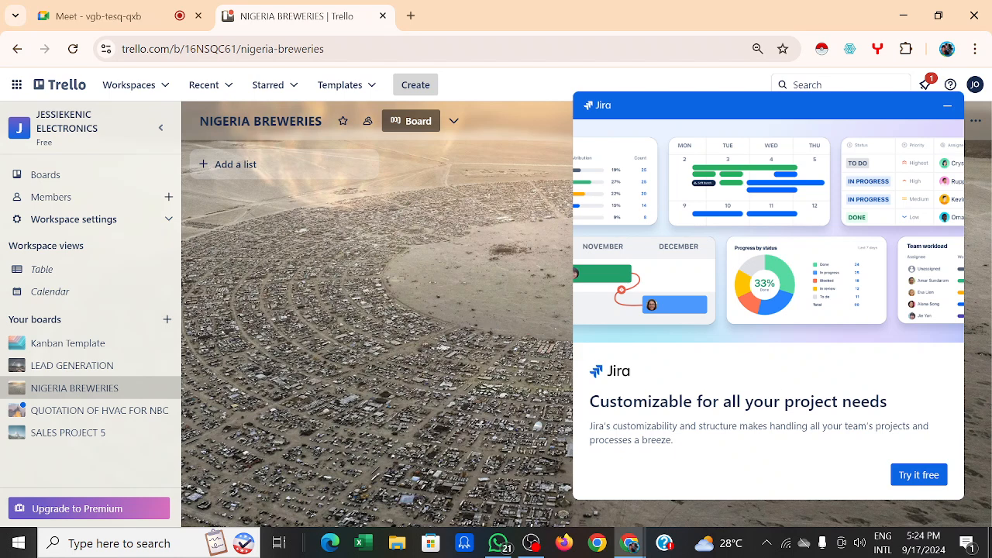
{"action": "left_click", "coordinate": [918, 476]}
{"action": "left_click", "coordinate": [955, 106]}
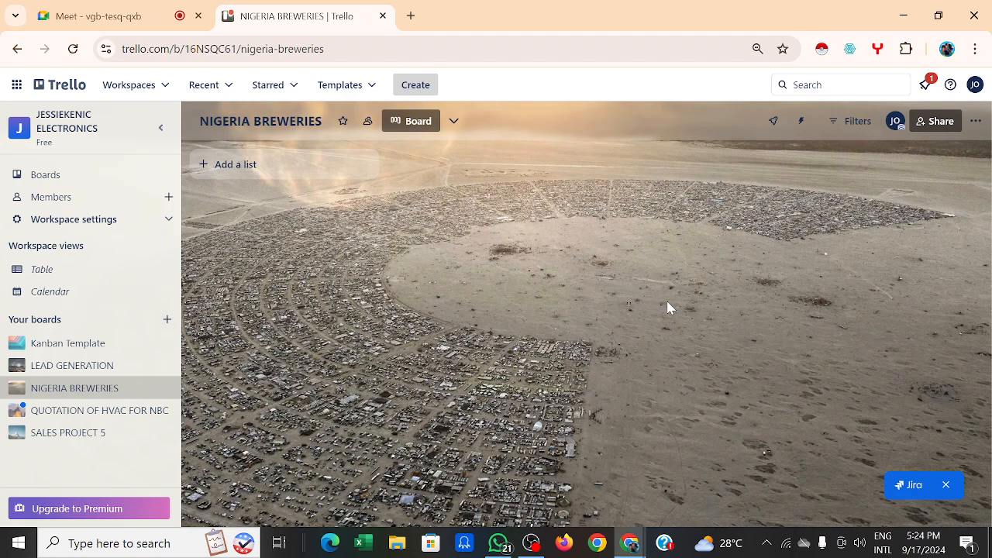
Step: Show the JESSIEKENIC ELECTRONICS Members page with its six workspace members
{"action": "left_click", "coordinate": [423, 87]}
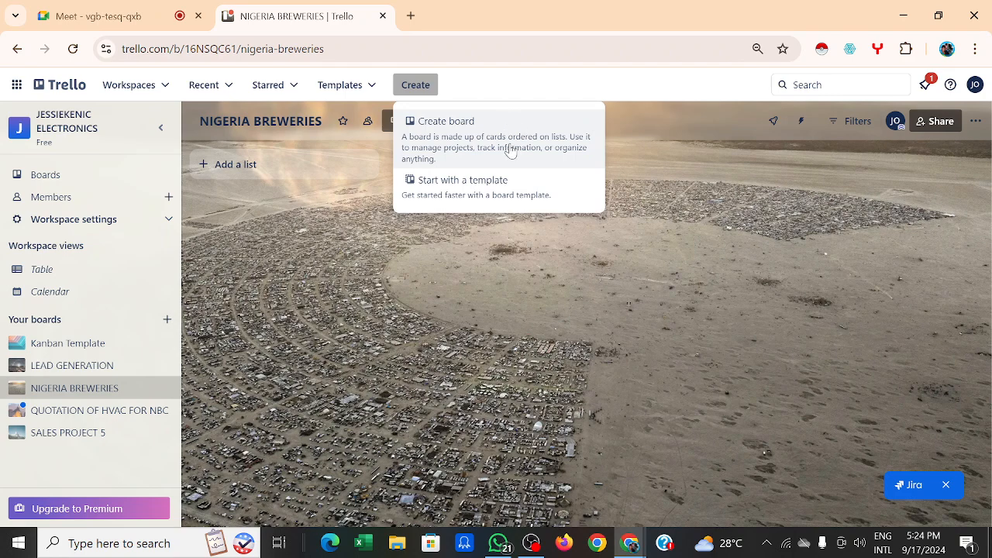
{"action": "left_click", "coordinate": [692, 167]}
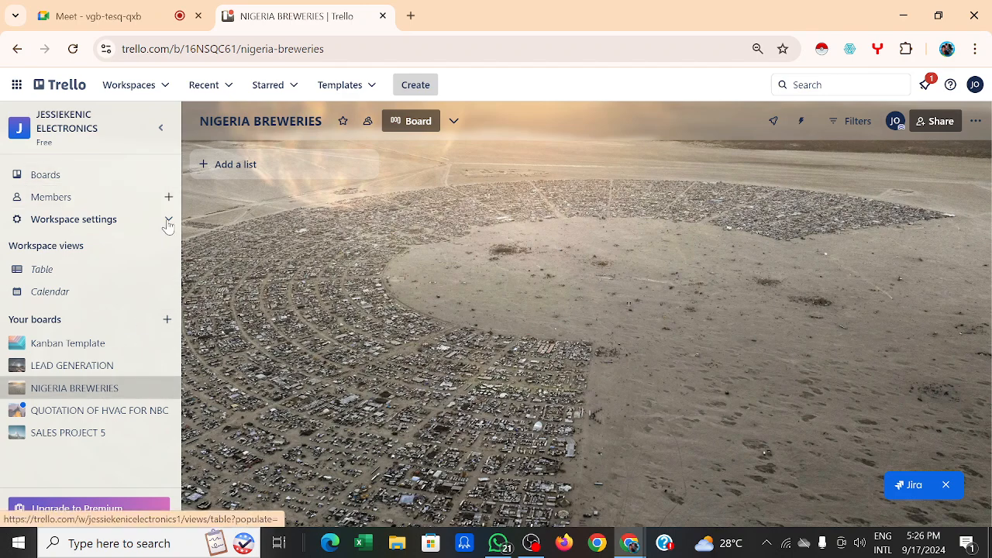
{"action": "left_click", "coordinate": [150, 201]}
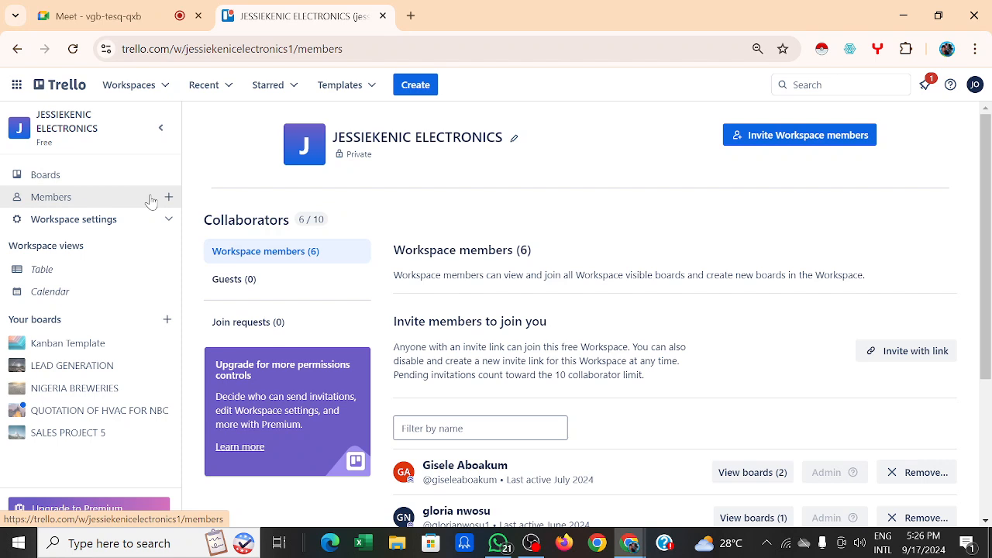
Step: Invite a new collaborator to the workspace by entering their e-mail address and sending the invite
{"action": "left_click", "coordinate": [770, 134]}
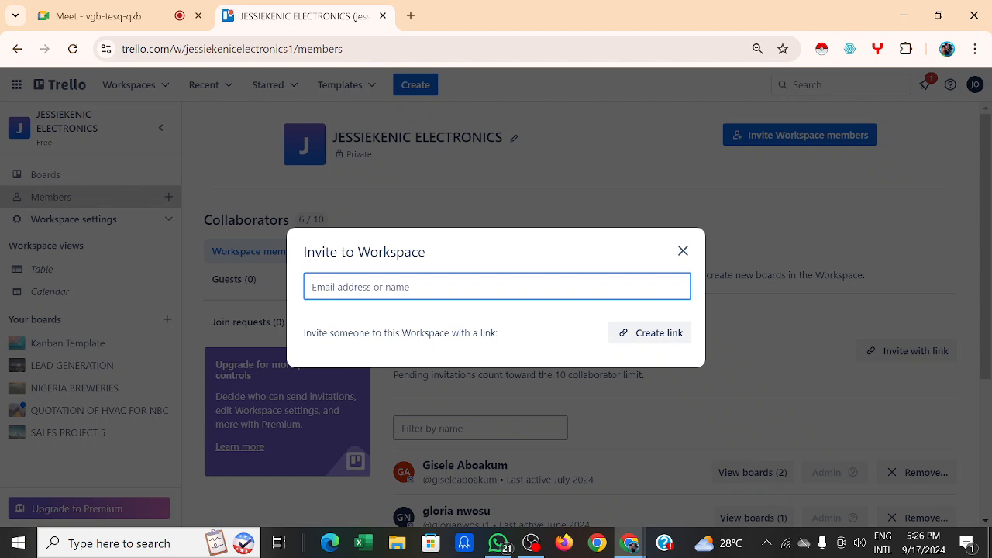
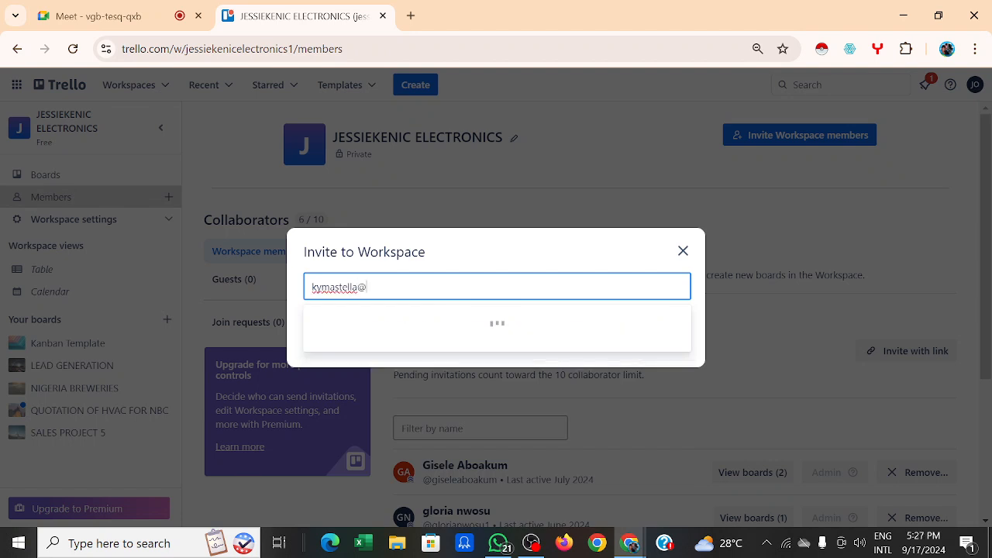
{"action": "left_click", "coordinate": [541, 319]}
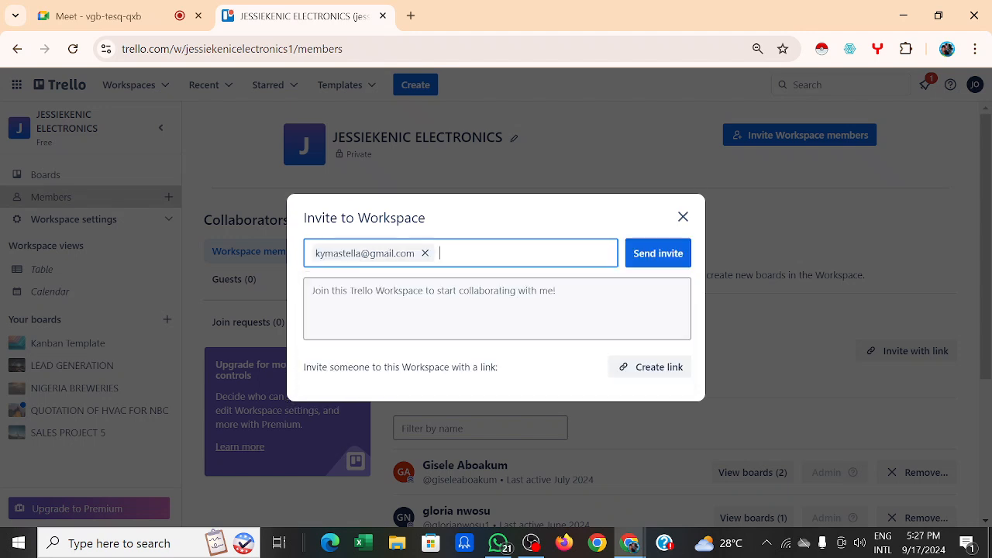
{"action": "left_click", "coordinate": [655, 259]}
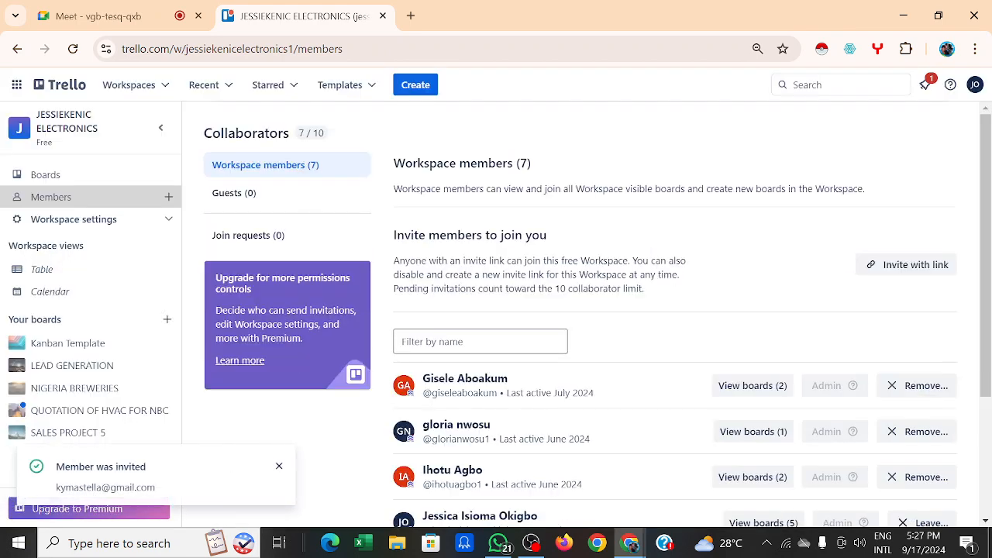
Step: Invite an existing Trello user, found by searching their name, to the workspace
{"action": "left_click", "coordinate": [825, 137]}
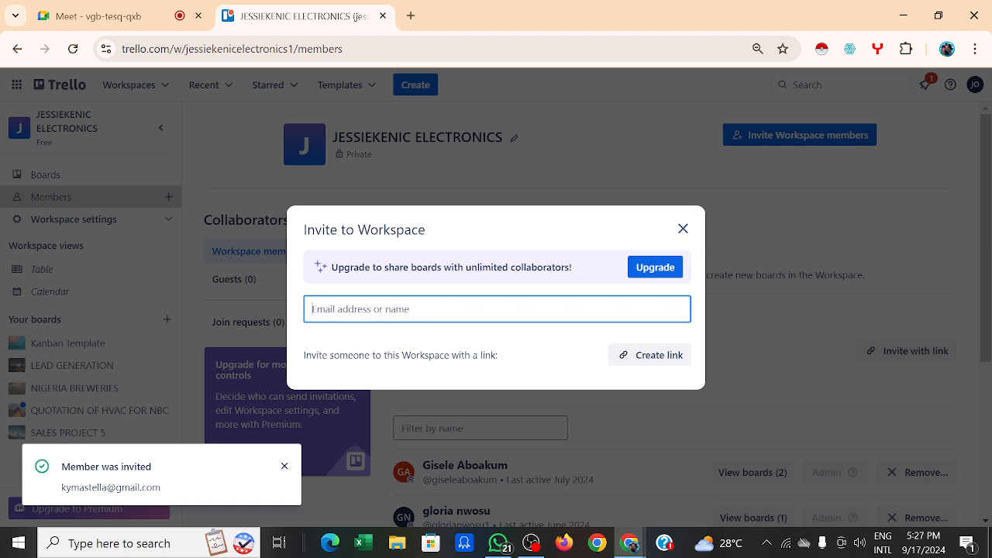
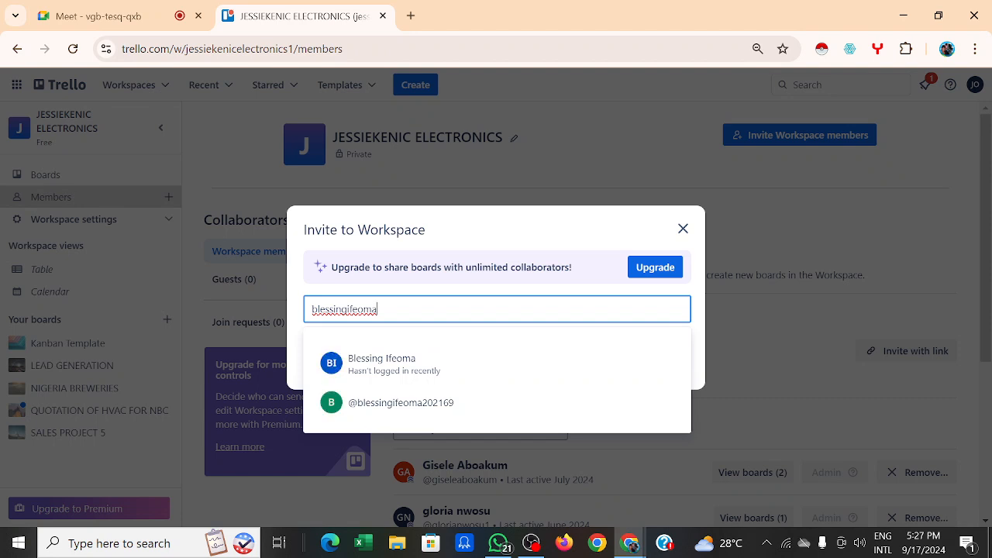
{"action": "left_click", "coordinate": [416, 405]}
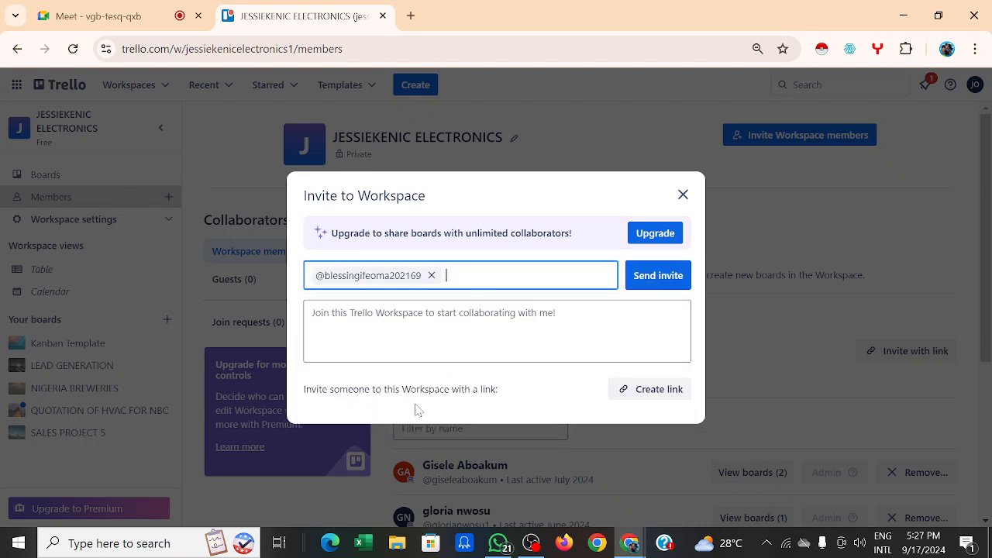
{"action": "left_click", "coordinate": [659, 277]}
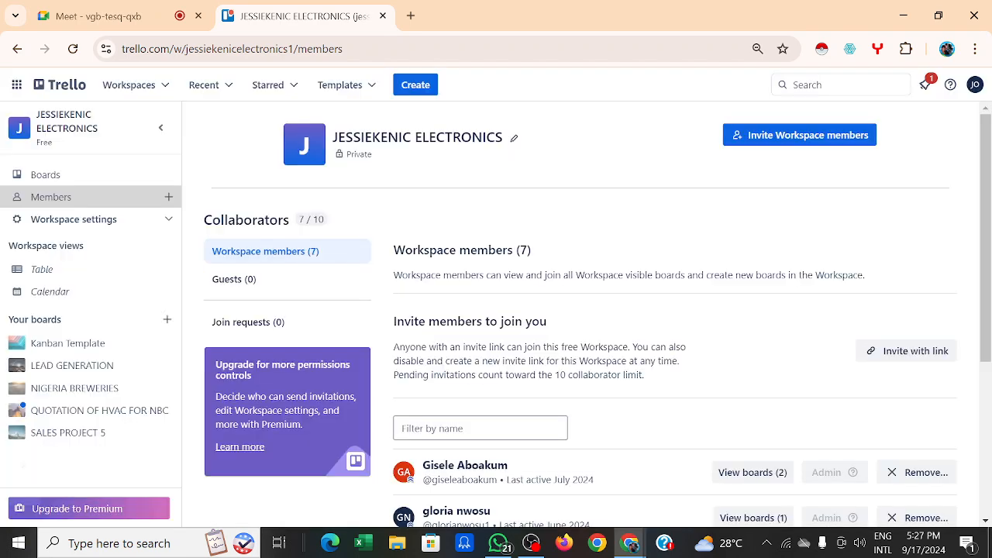
{"action": "left_click", "coordinate": [778, 143]}
{"action": "left_click", "coordinate": [776, 134]}
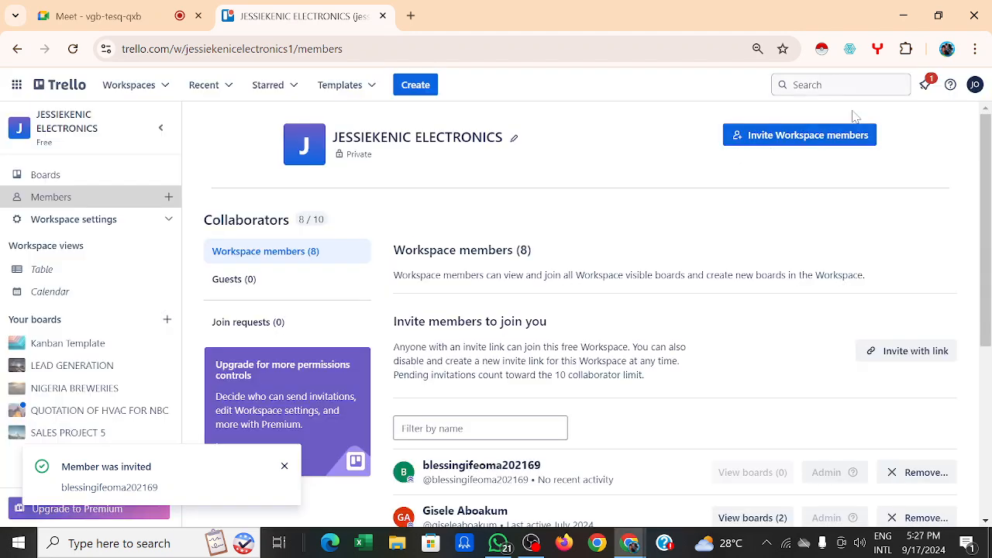
{"action": "left_click", "coordinate": [799, 133]}
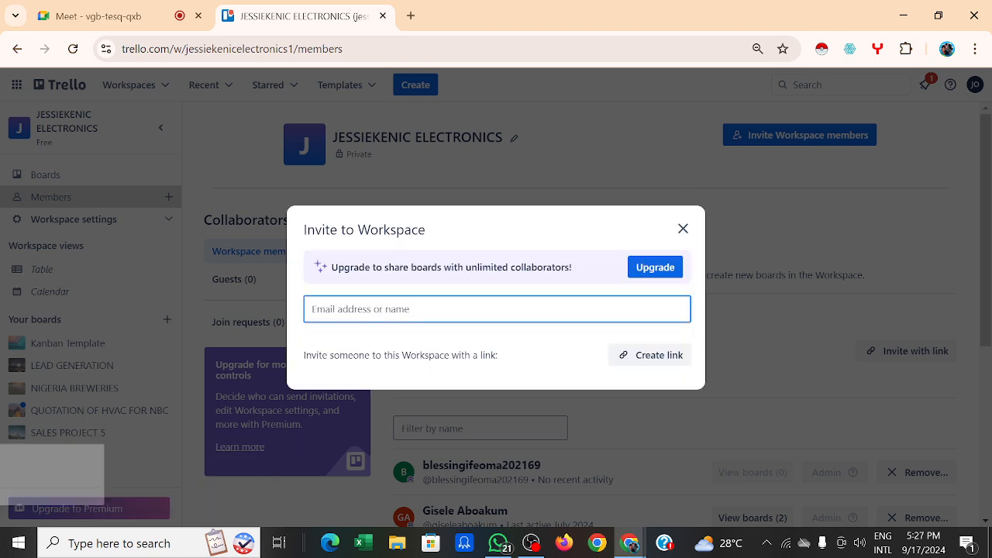
{"action": "type", "text": "igwe"}
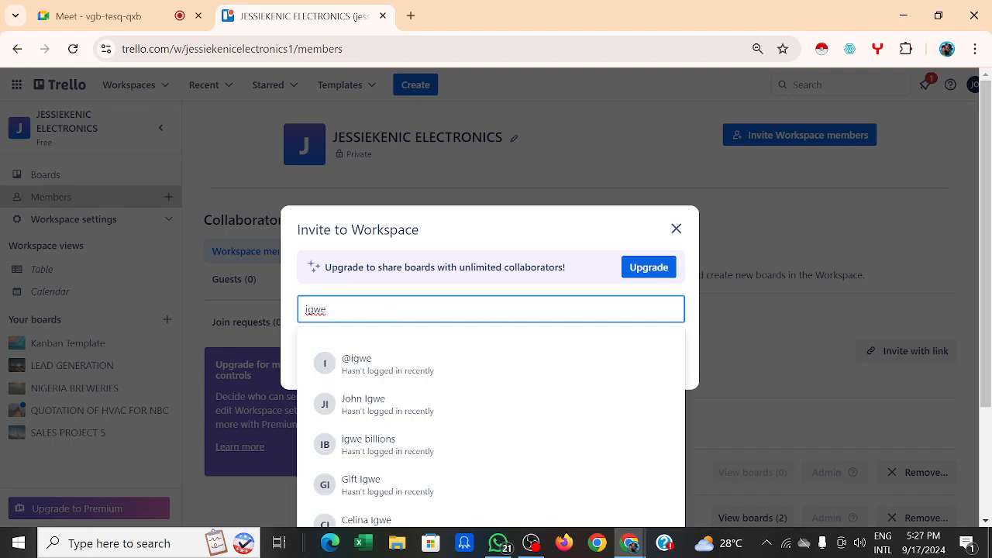
{"action": "type", "text": "c"}
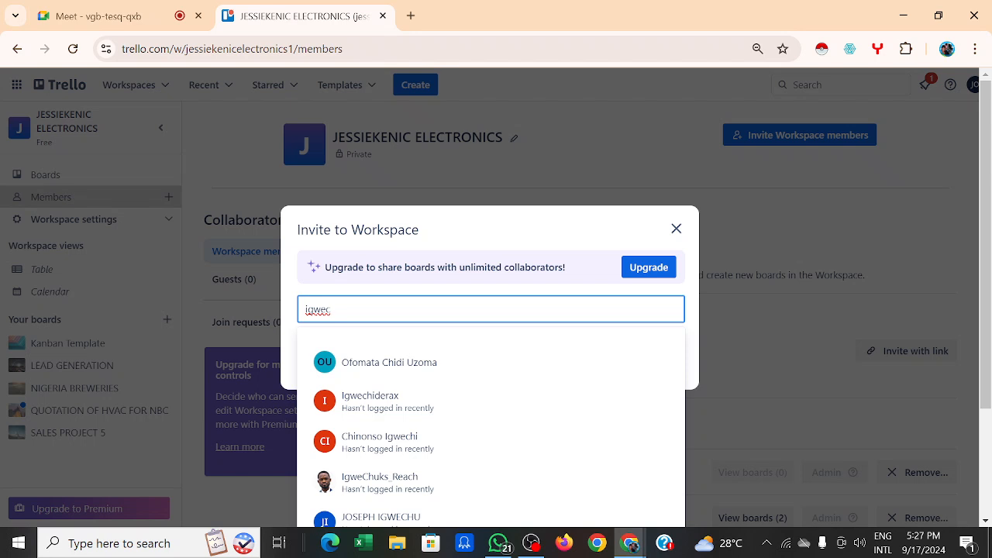
{"action": "key", "text": "BackSpace"}
{"action": "key", "text": "BackSpace"}
{"action": "key", "text": "BackSpace"}
{"action": "key", "text": "BackSpace"}
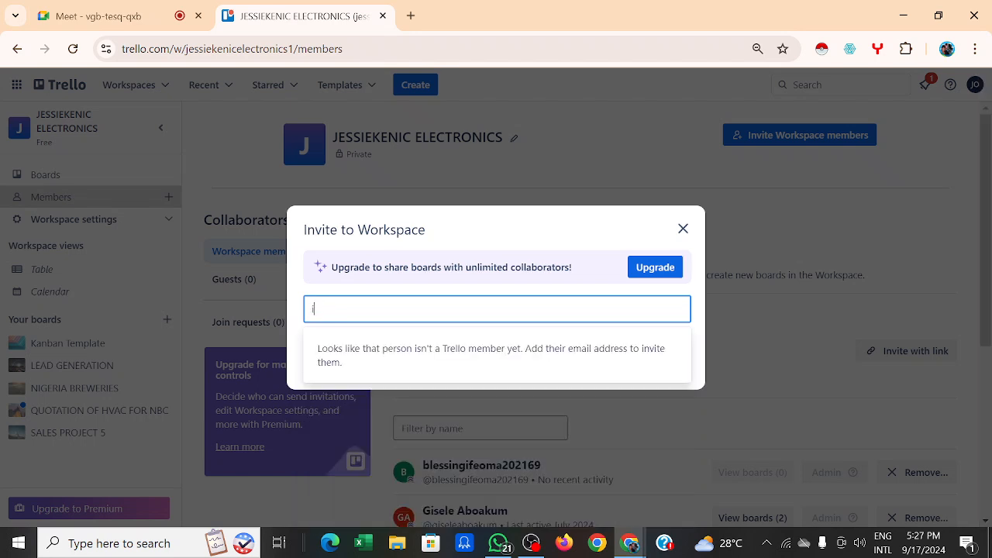
{"action": "key", "text": "BackSpace"}
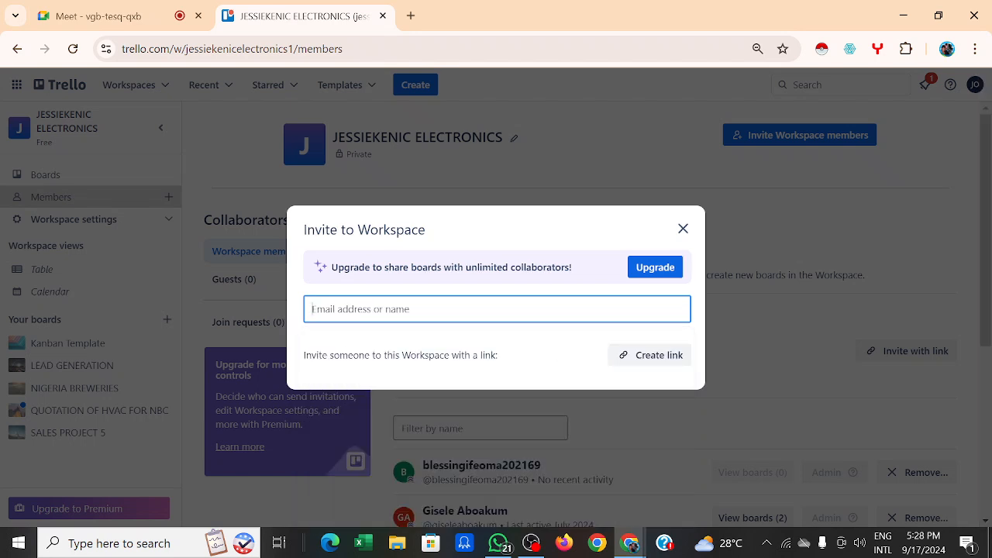
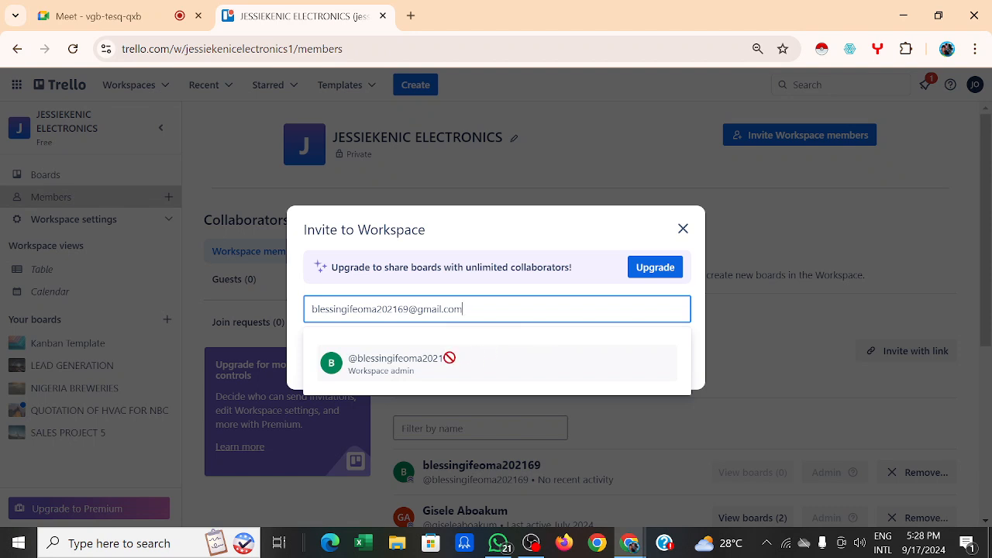
{"action": "left_click", "coordinate": [685, 229]}
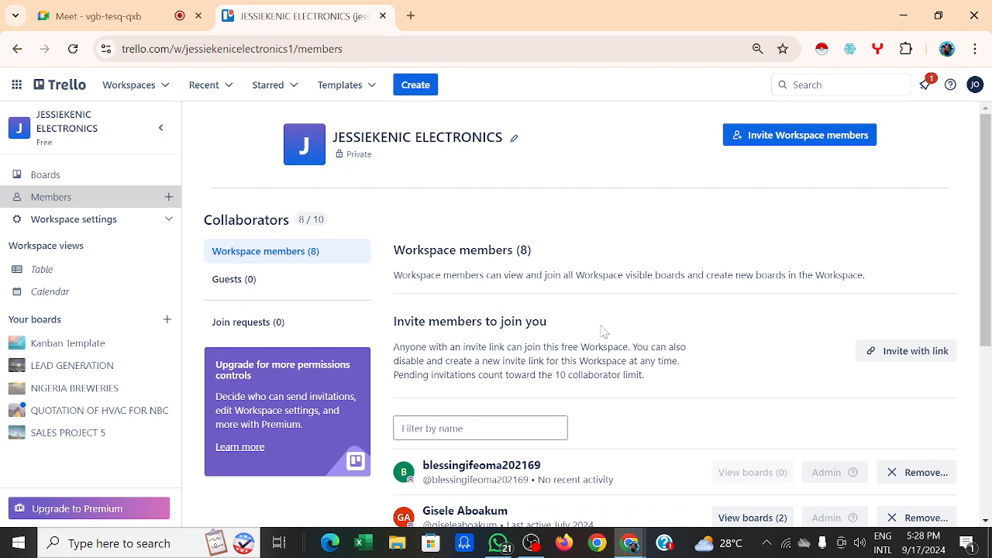
{"action": "scroll", "coordinate": [612, 330], "scroll_direction": "down", "scroll_amount": 2}
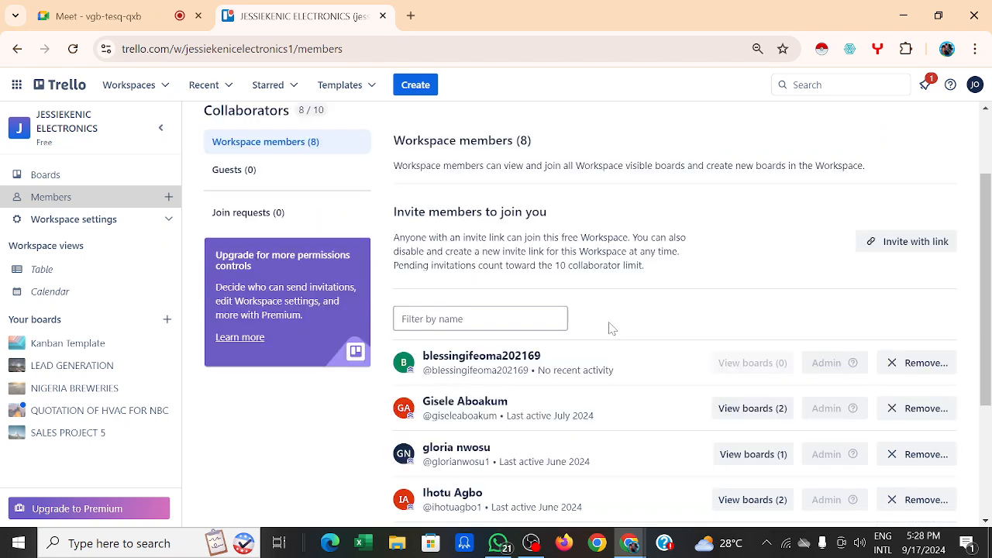
{"action": "scroll", "coordinate": [611, 329], "scroll_direction": "down", "scroll_amount": 4}
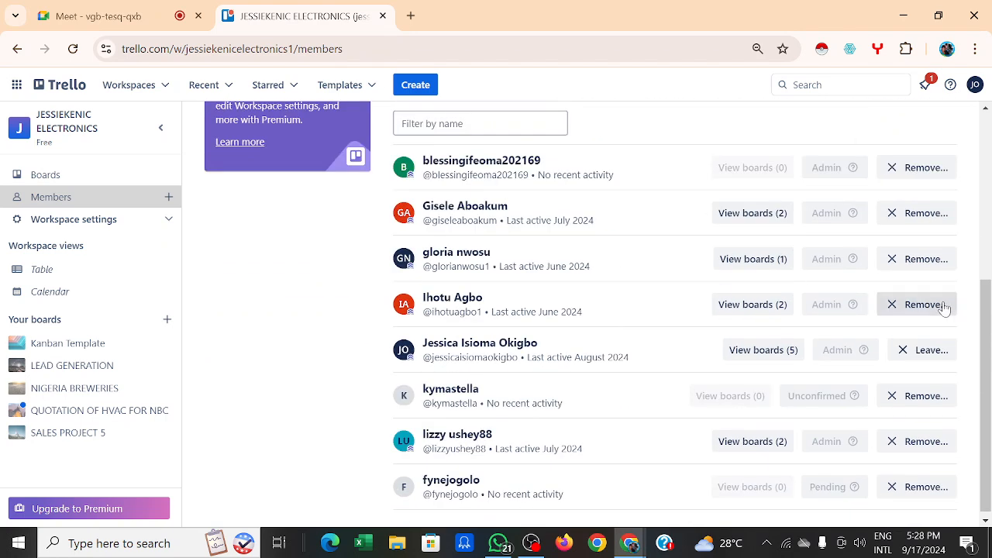
{"action": "left_click", "coordinate": [893, 310]}
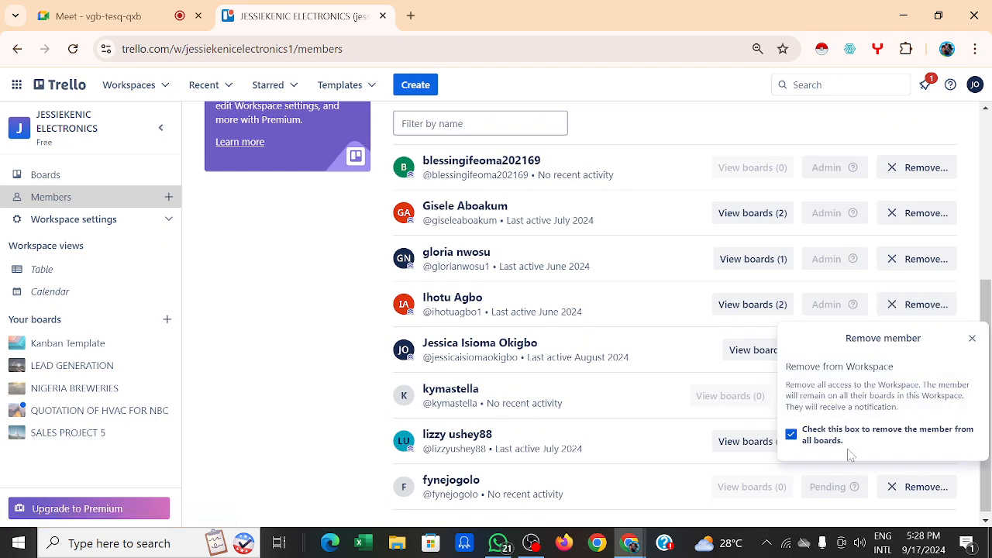
{"action": "left_click", "coordinate": [971, 339]}
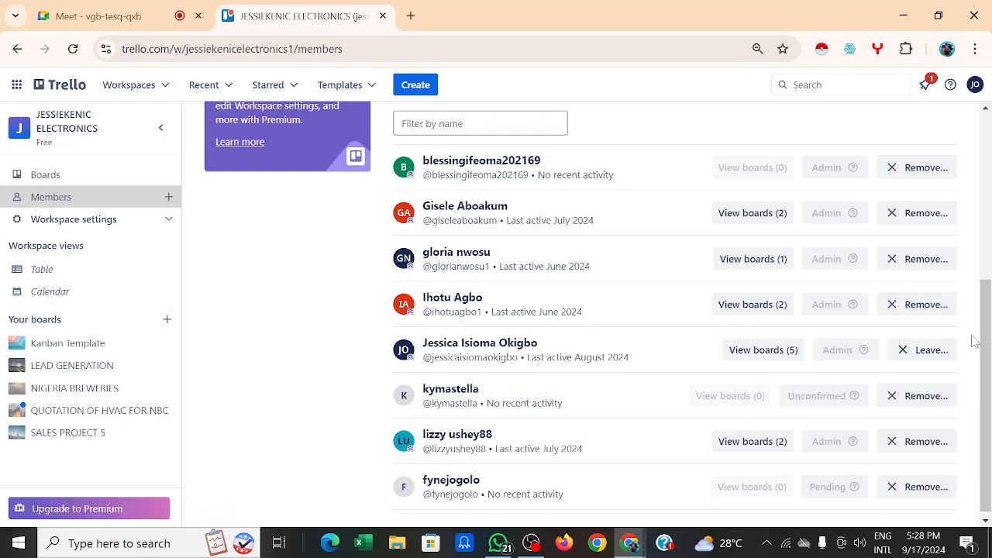
{"action": "left_click", "coordinate": [893, 448]}
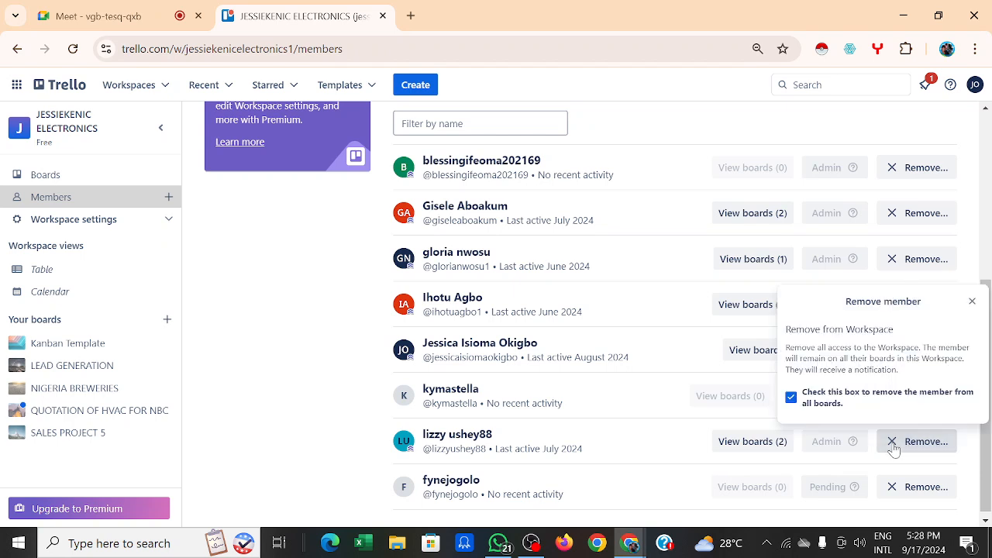
{"action": "left_click", "coordinate": [792, 397]}
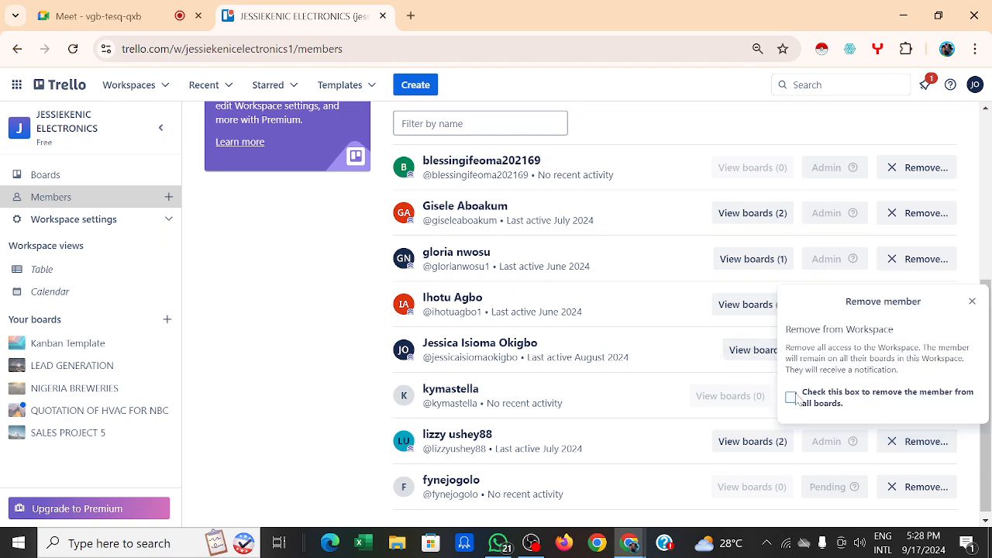
{"action": "left_click", "coordinate": [896, 491]}
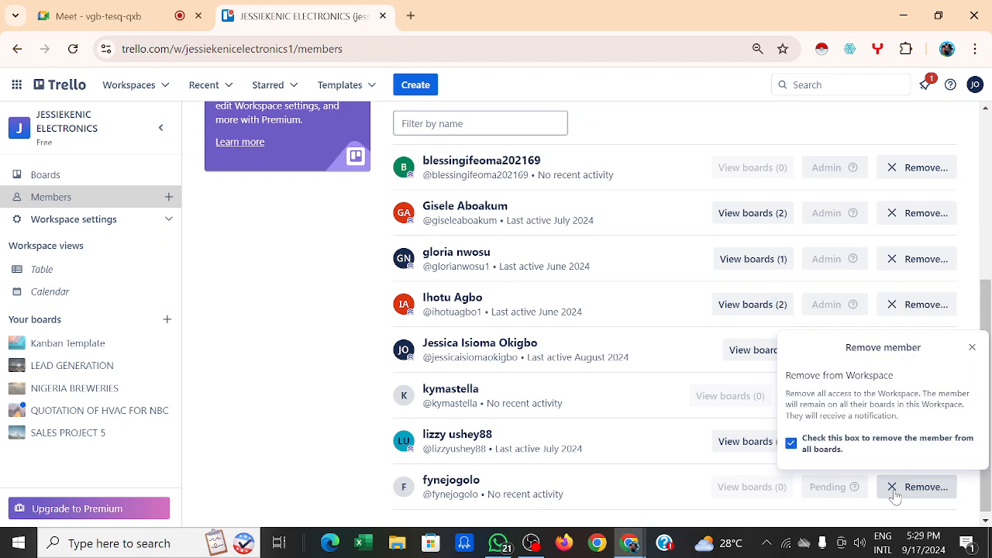
{"action": "left_click", "coordinate": [790, 443]}
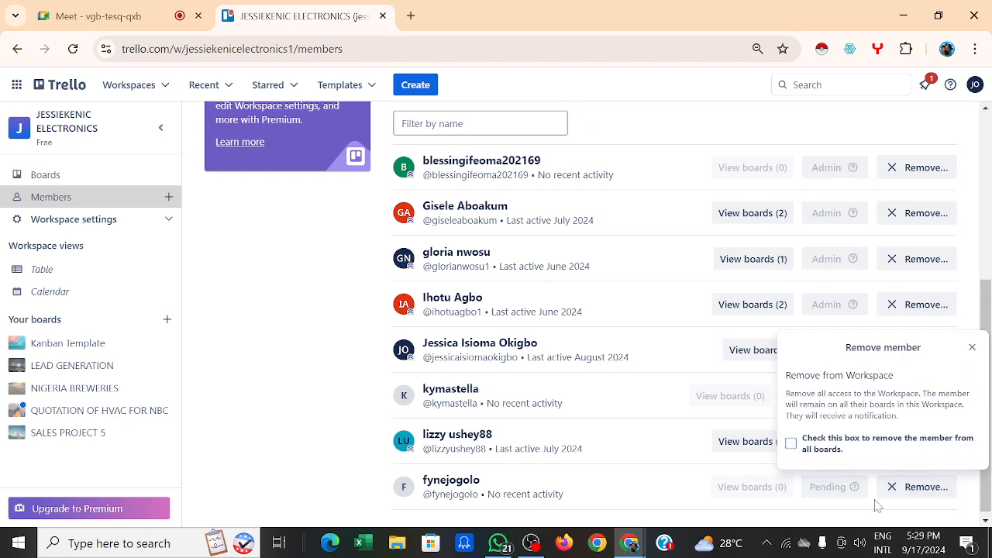
{"action": "left_click", "coordinate": [971, 348]}
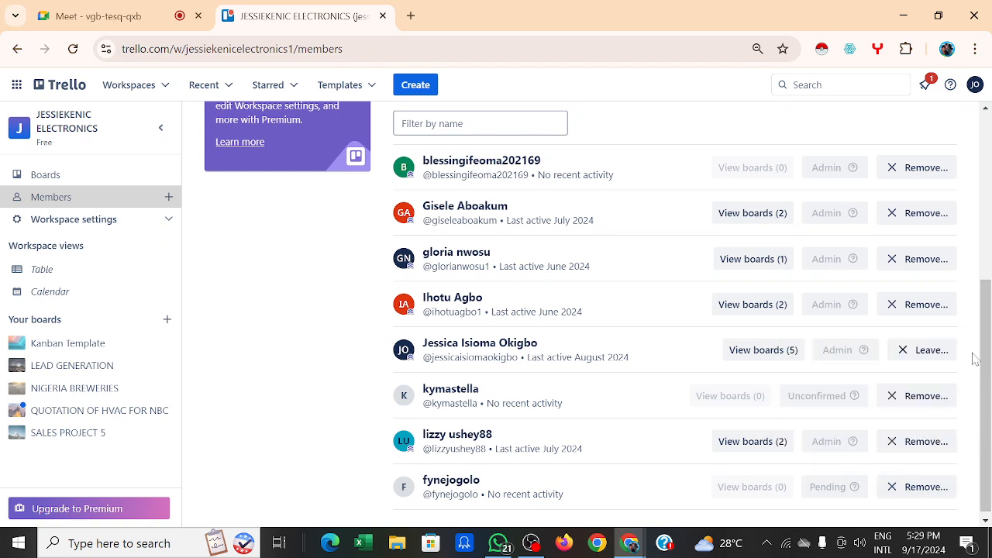
{"action": "left_click", "coordinate": [891, 449]}
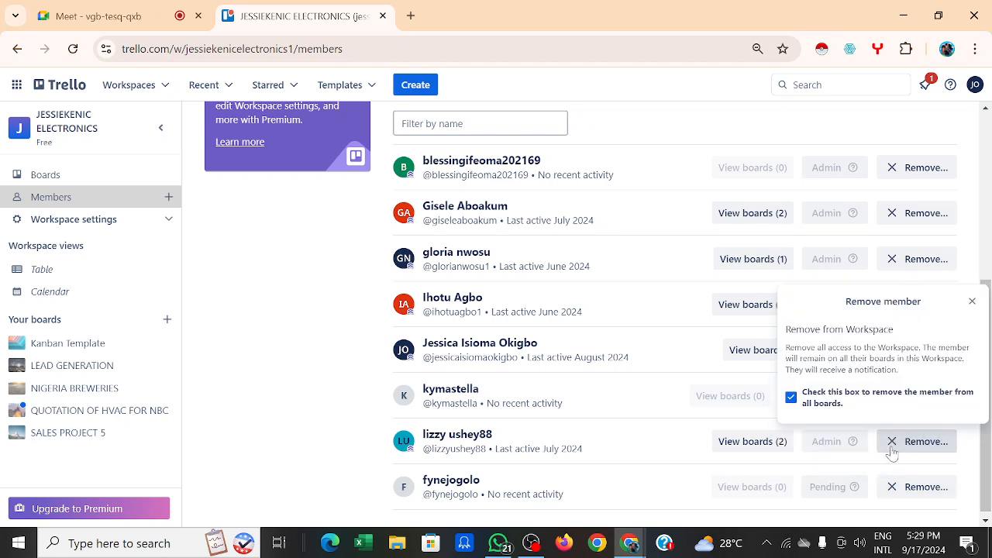
{"action": "left_click", "coordinate": [794, 396]}
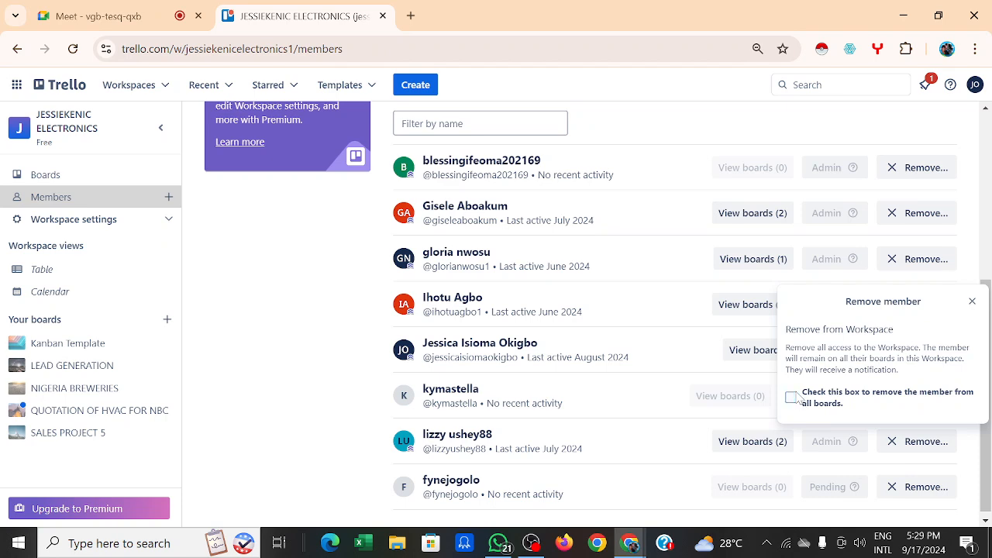
{"action": "left_click", "coordinate": [972, 302]}
{"action": "scroll", "coordinate": [780, 159], "scroll_direction": "up", "scroll_amount": 5}
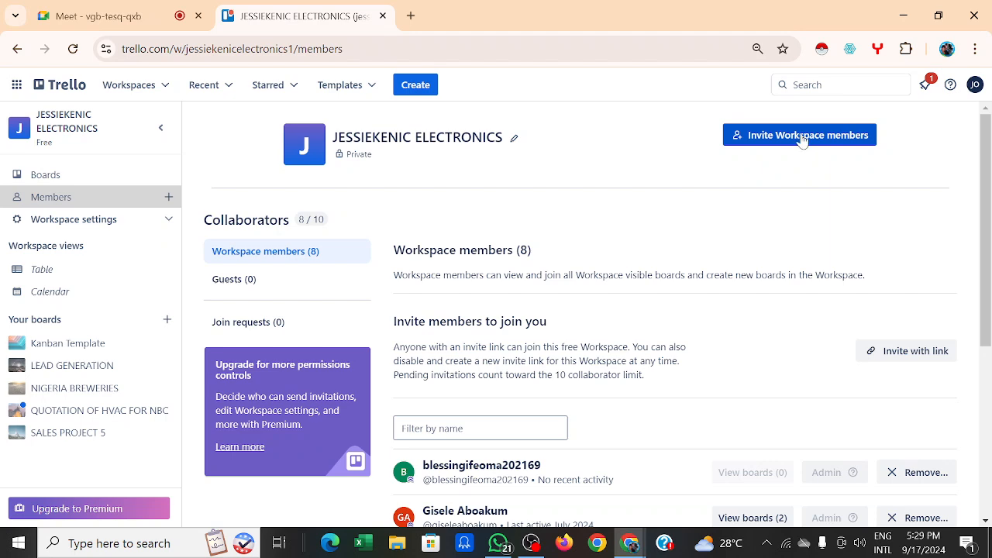
Step: Invite another existing Trello user chosen from the name-search suggestions
{"action": "left_click", "coordinate": [800, 134]}
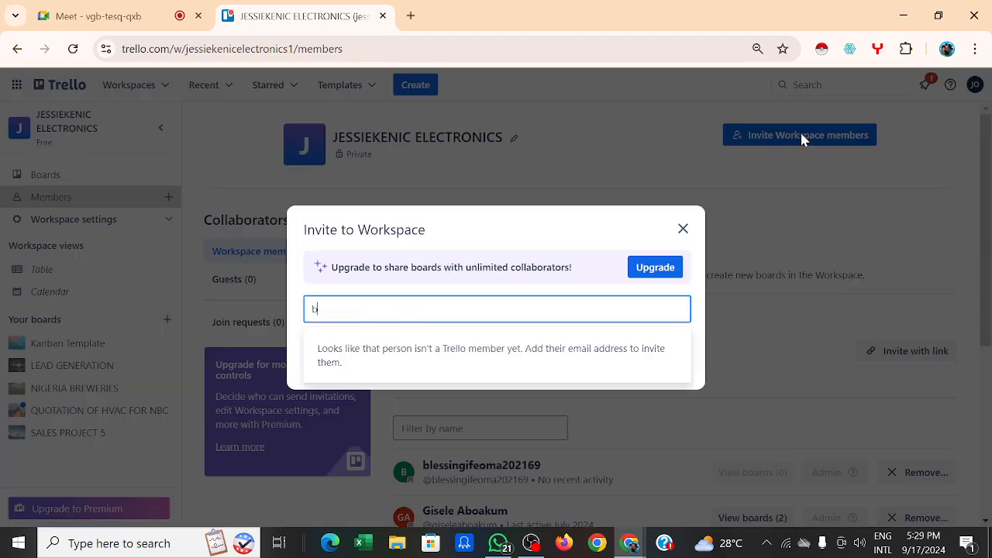
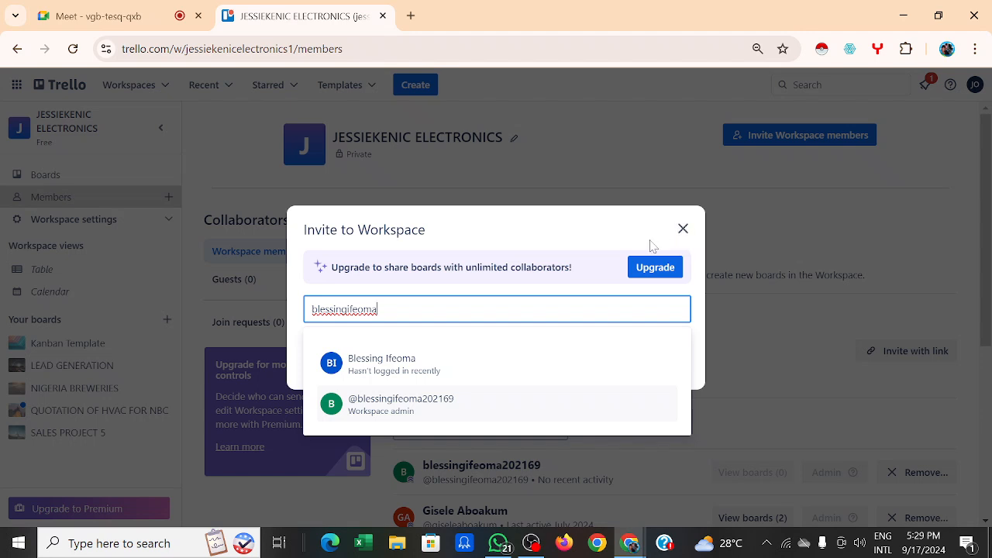
{"action": "left_click", "coordinate": [380, 375]}
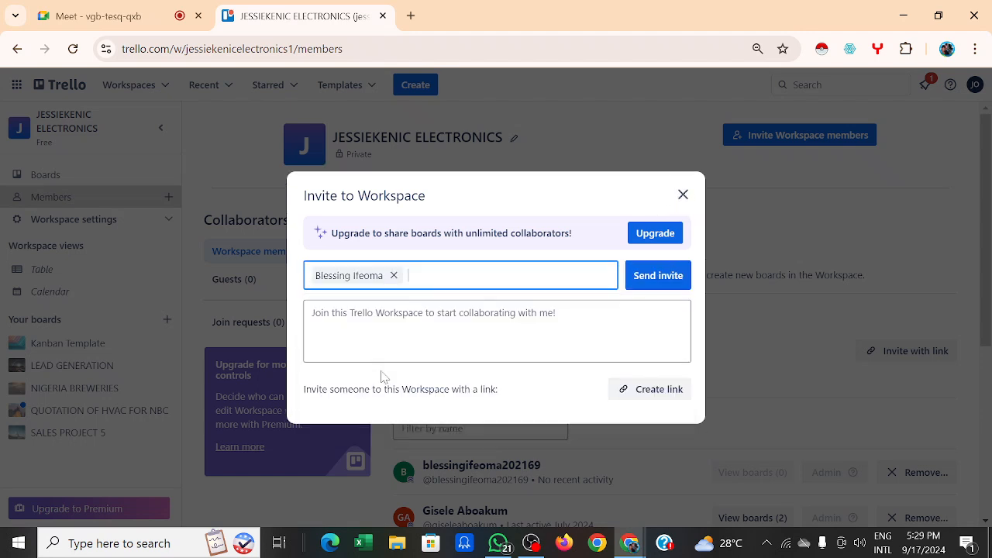
{"action": "left_click", "coordinate": [658, 277]}
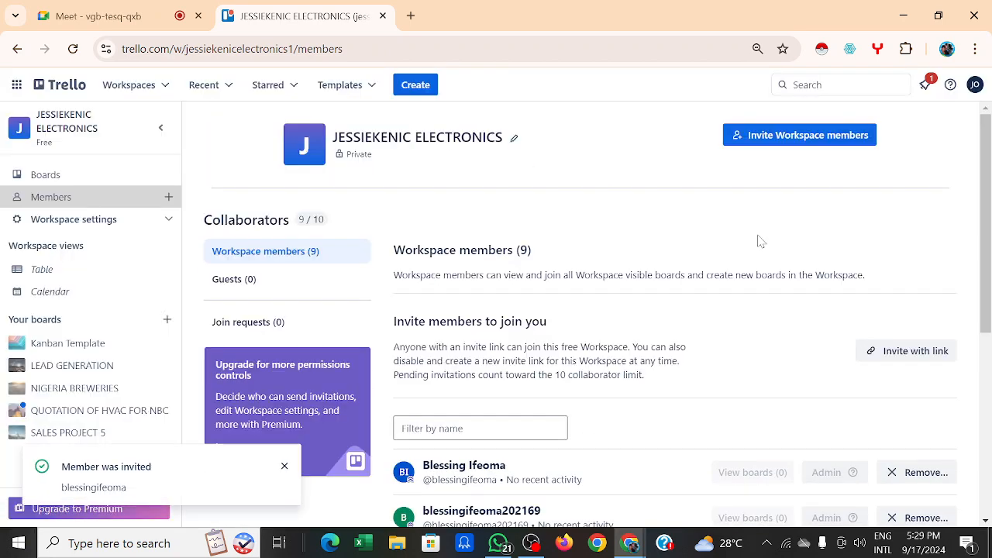
Step: Send a workspace invitation to the invitee's e-mail address, taking the tenth collaborator place
{"action": "left_click", "coordinate": [792, 136]}
{"action": "type", "text": "i"}
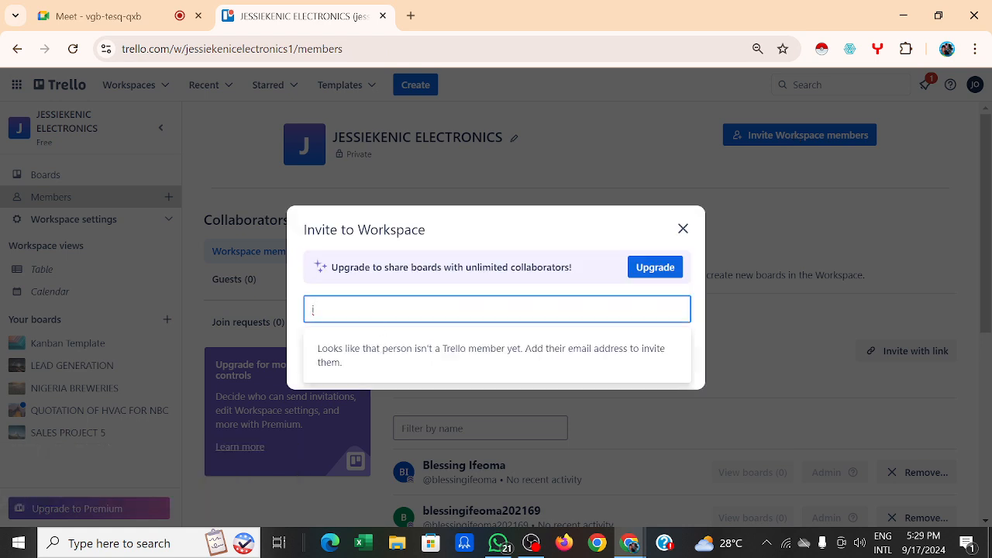
{"action": "key", "text": "BackSpace"}
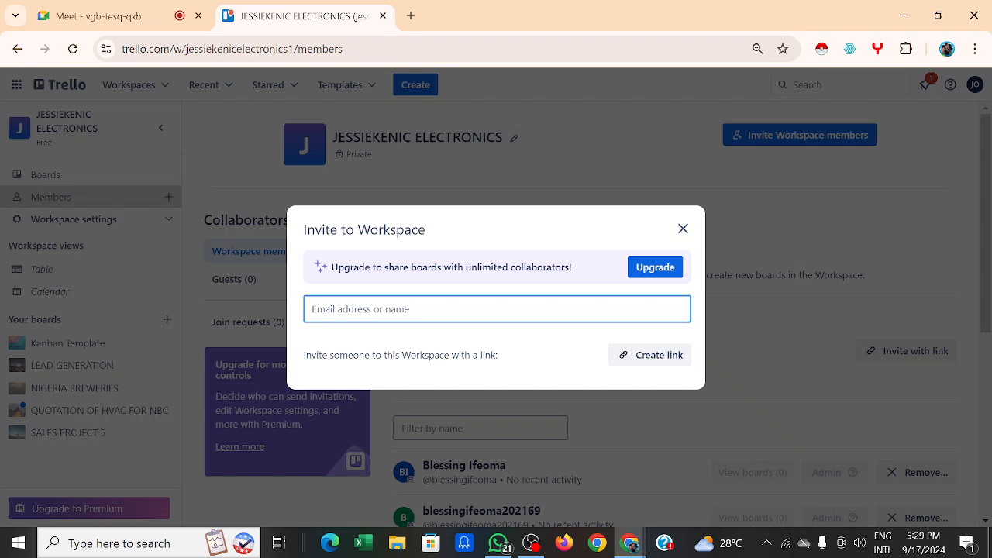
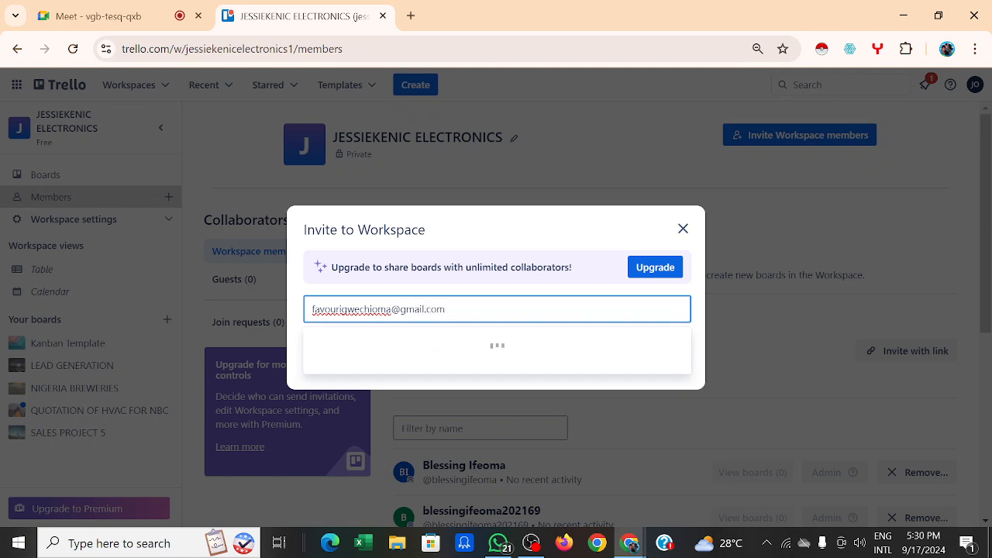
{"action": "left_click", "coordinate": [531, 359]}
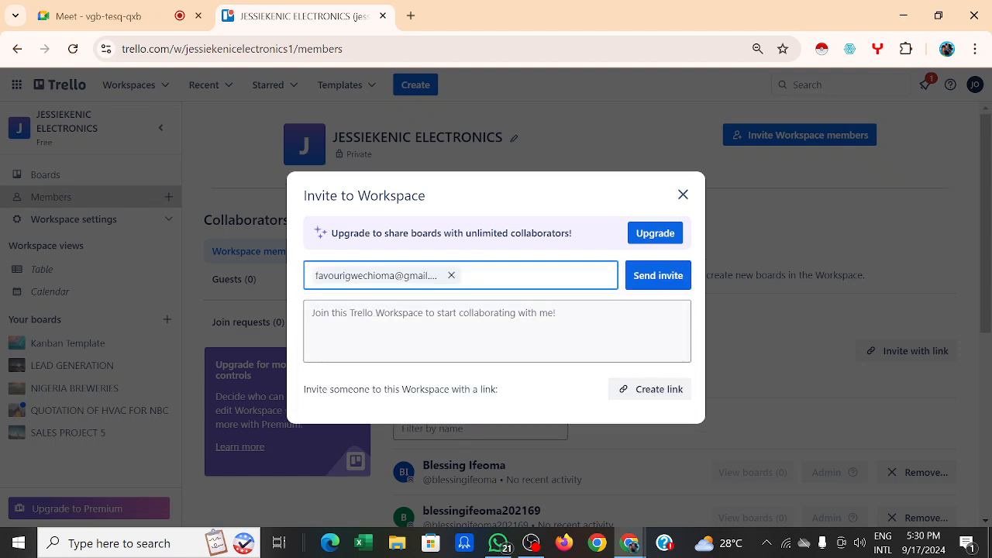
{"action": "left_click", "coordinate": [648, 286]}
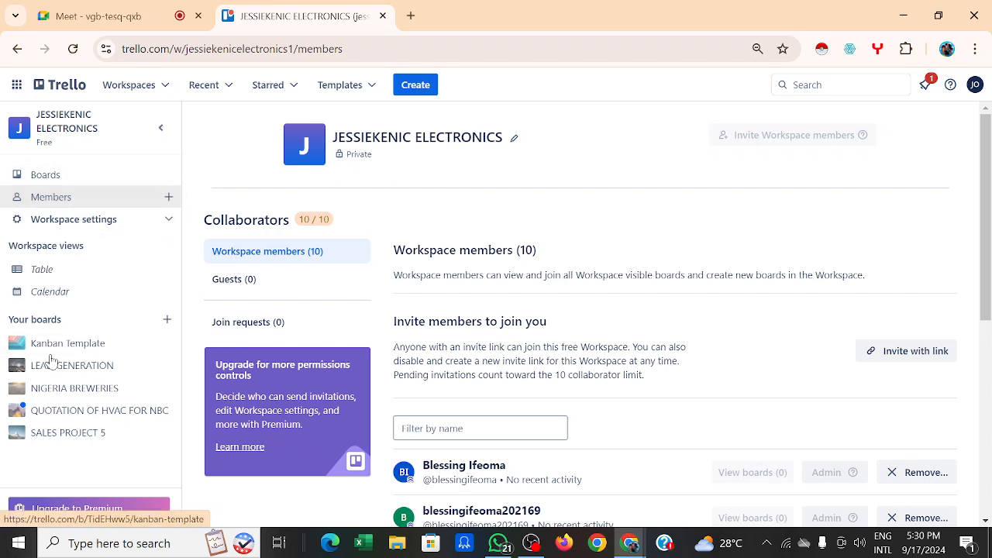
Step: Reopen the empty NIGERIA BREWERIES board from the sidebar and close the new-member notice
{"action": "left_click", "coordinate": [95, 388]}
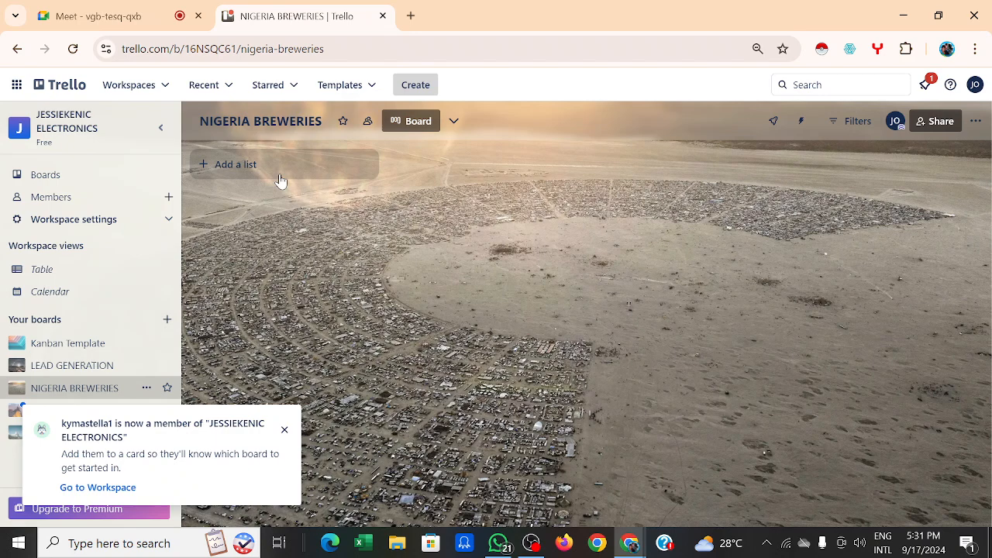
{"action": "left_click", "coordinate": [283, 431]}
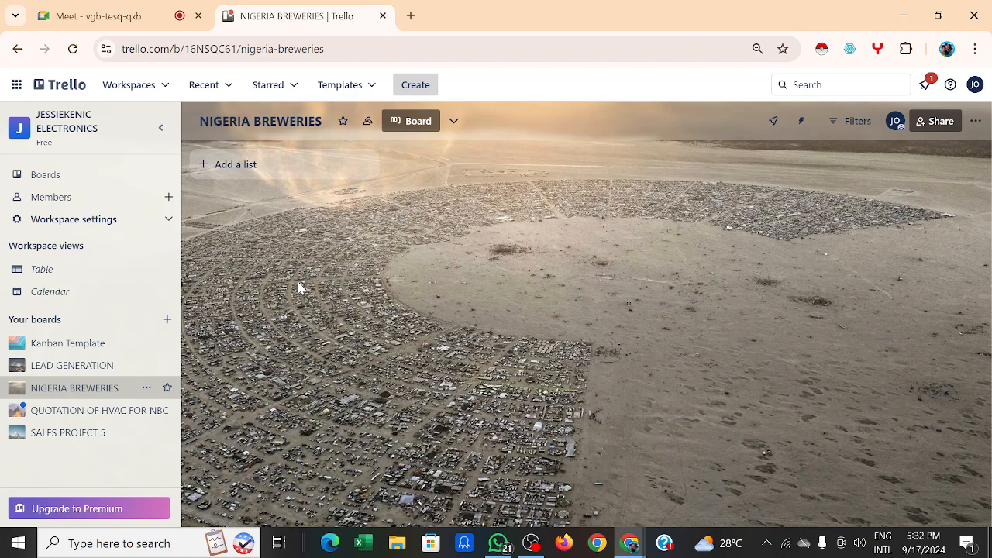
Step: Add a list named MONDAY, replacing the initially typed TO DO name
{"action": "left_click", "coordinate": [267, 166]}
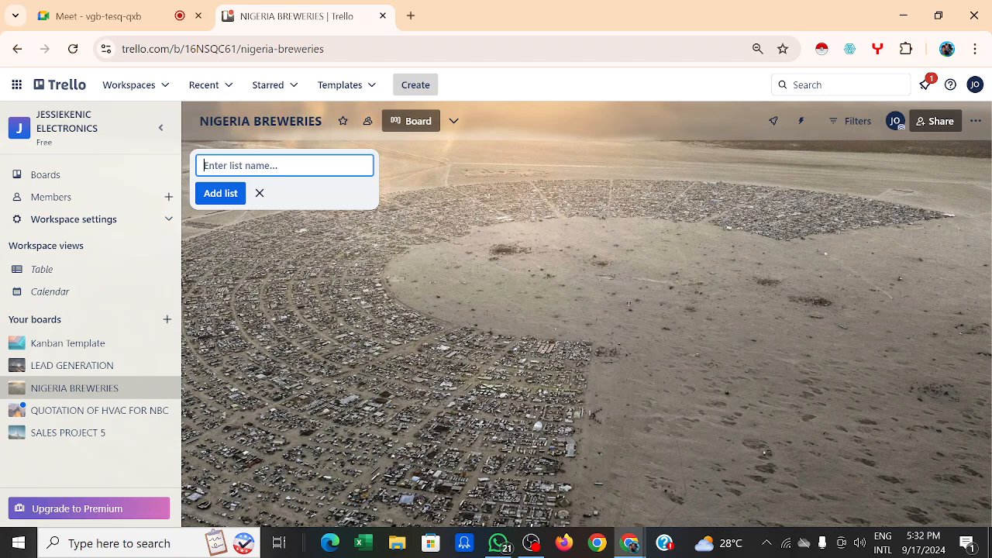
{"action": "type", "text": "MONDAY"}
{"action": "left_click", "coordinate": [223, 193]}
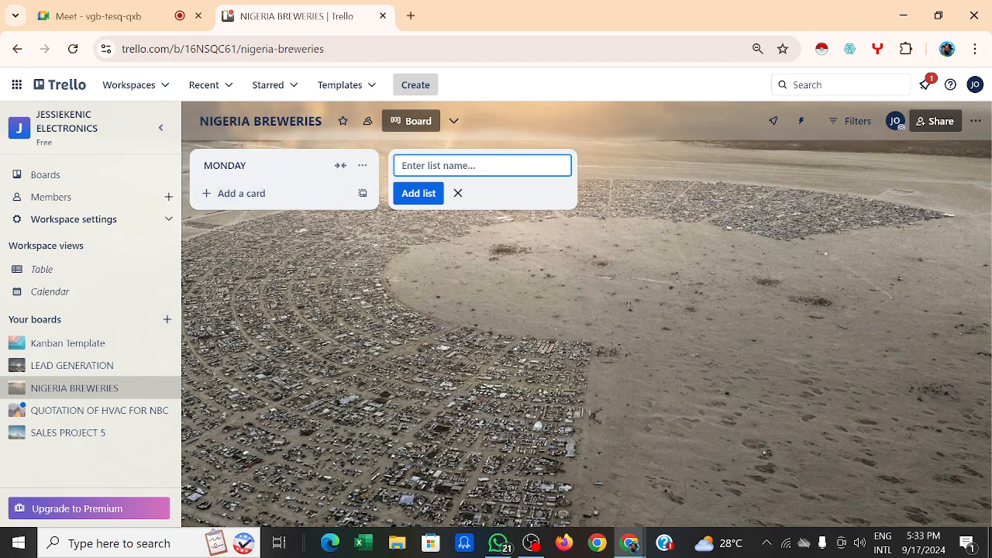
Step: Add TUESDAY and WEDNESDAY lists, leaving the misspelled THURSSDAY entry for correction
{"action": "type", "text": "TUE"}
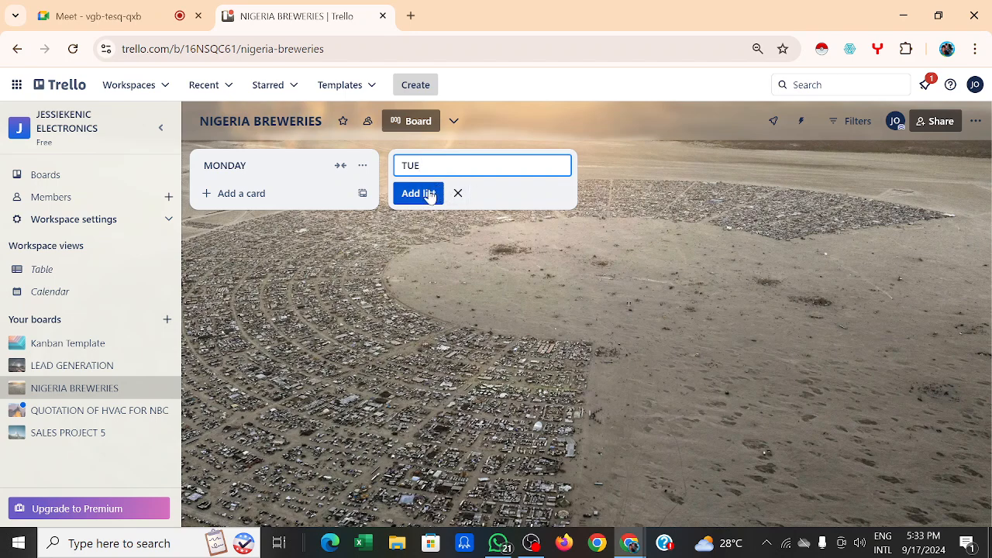
{"action": "type", "text": "SDAY"}
{"action": "left_click", "coordinate": [419, 195]}
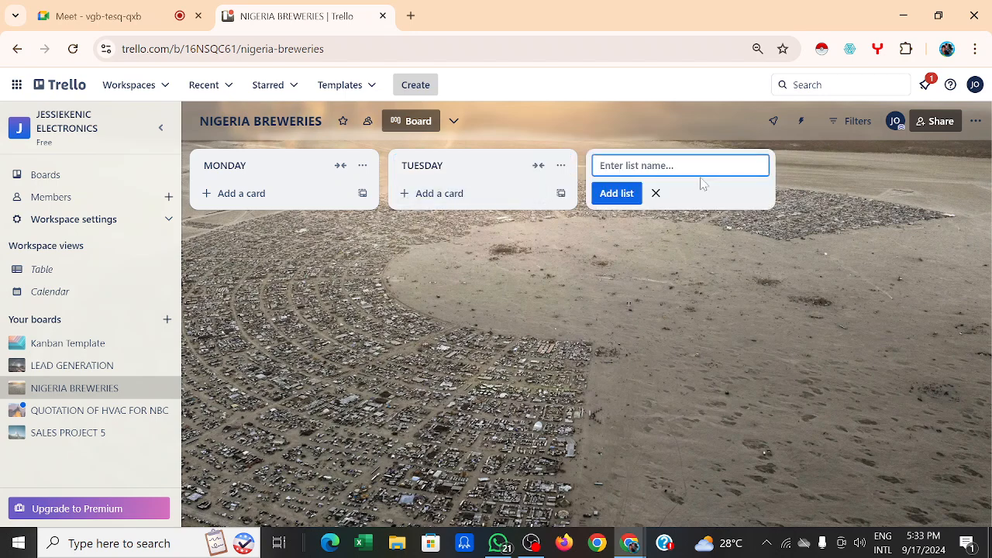
{"action": "type", "text": "WEDNESDAY"}
{"action": "left_click", "coordinate": [623, 194]}
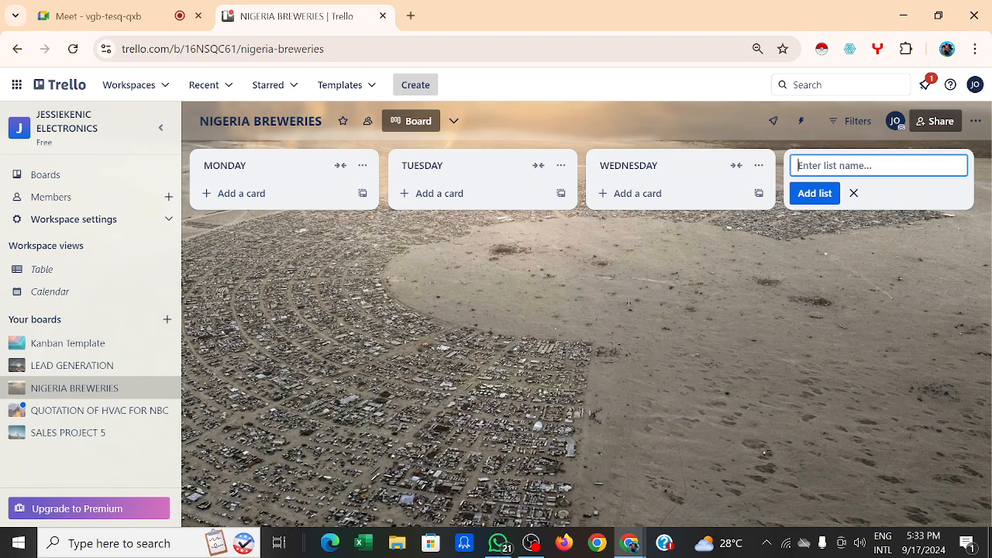
{"action": "type", "text": "THURSSDAY"}
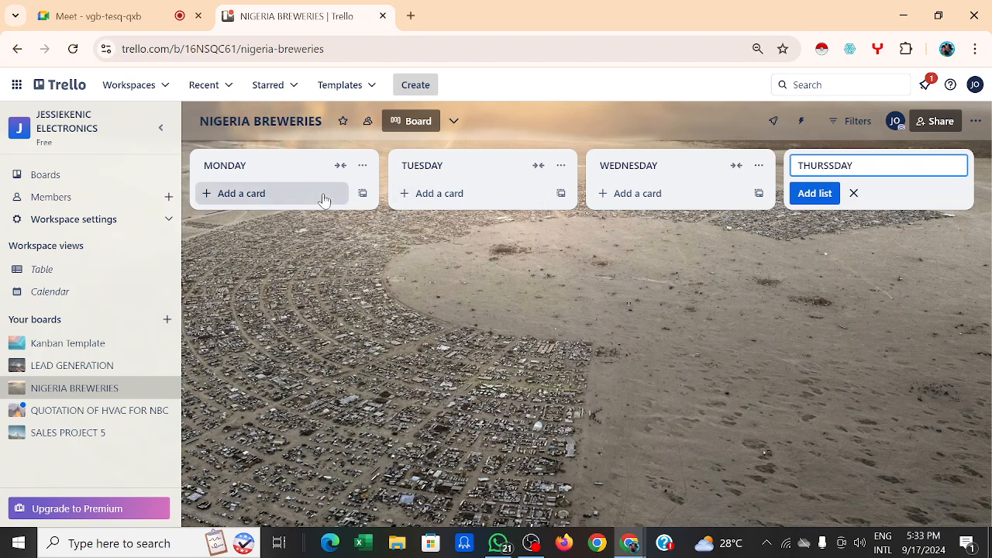
{"action": "left_click", "coordinate": [823, 165]}
Step: Add cards DO THIS and DO THAT to the MONDAY list
{"action": "left_click", "coordinate": [265, 194]}
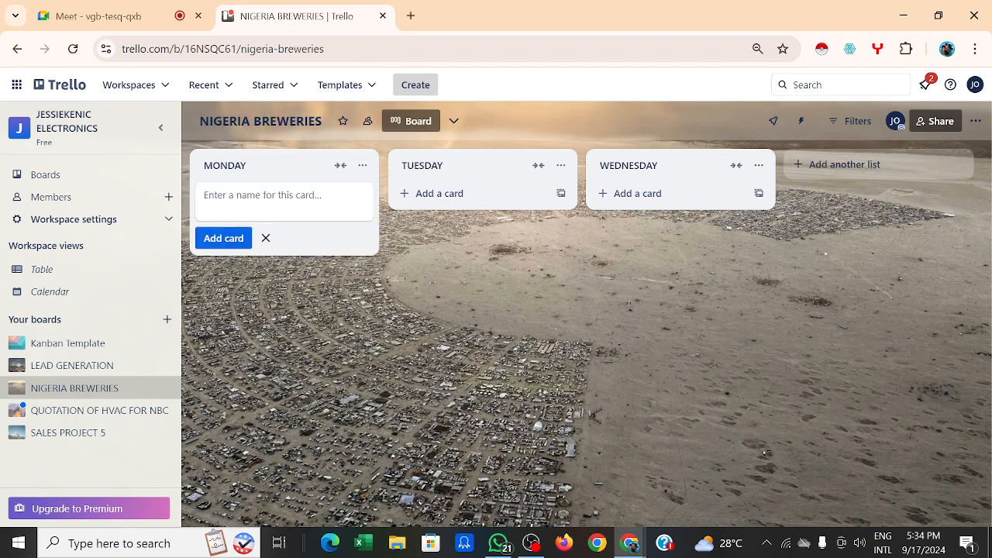
{"action": "type", "text": "DO THIS"}
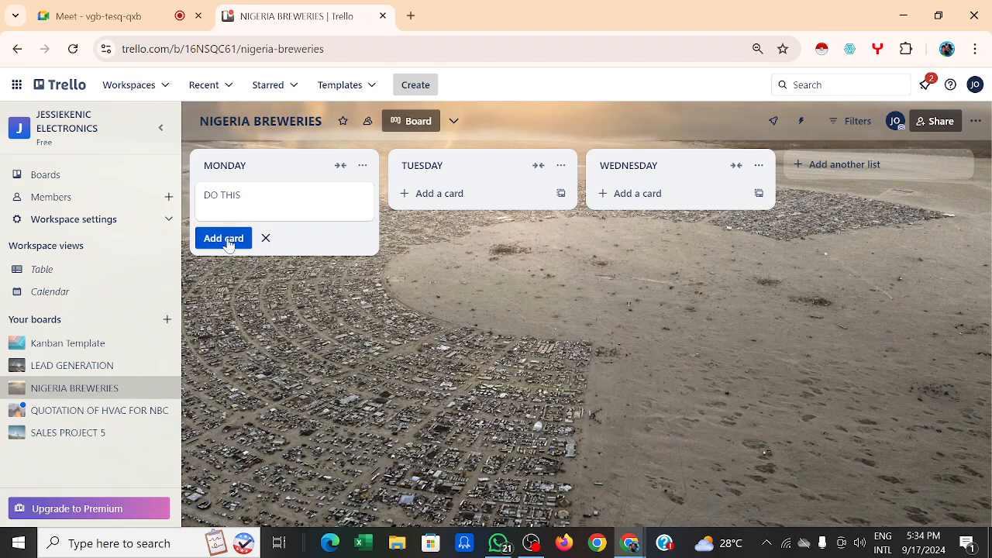
{"action": "left_click", "coordinate": [225, 239]}
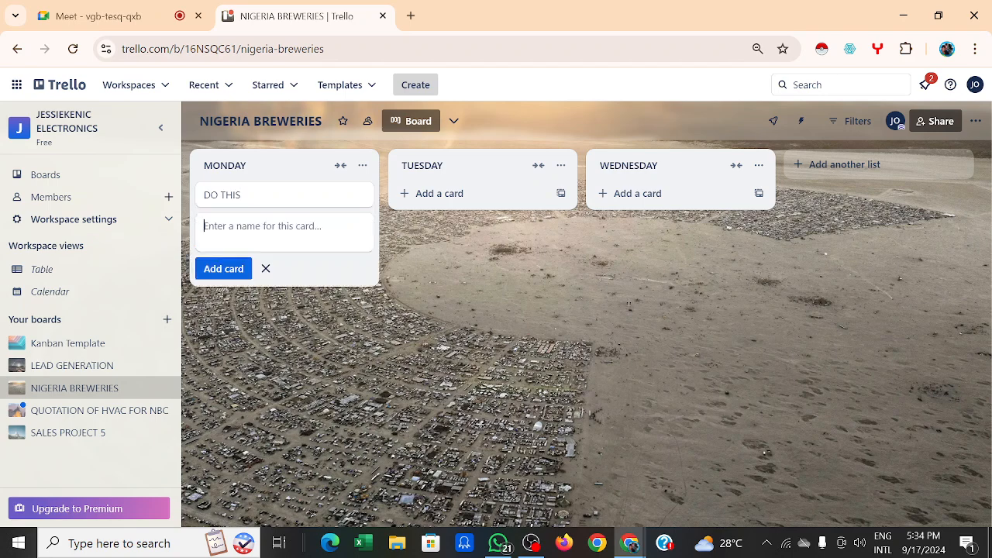
{"action": "type", "text": "DO THA"}
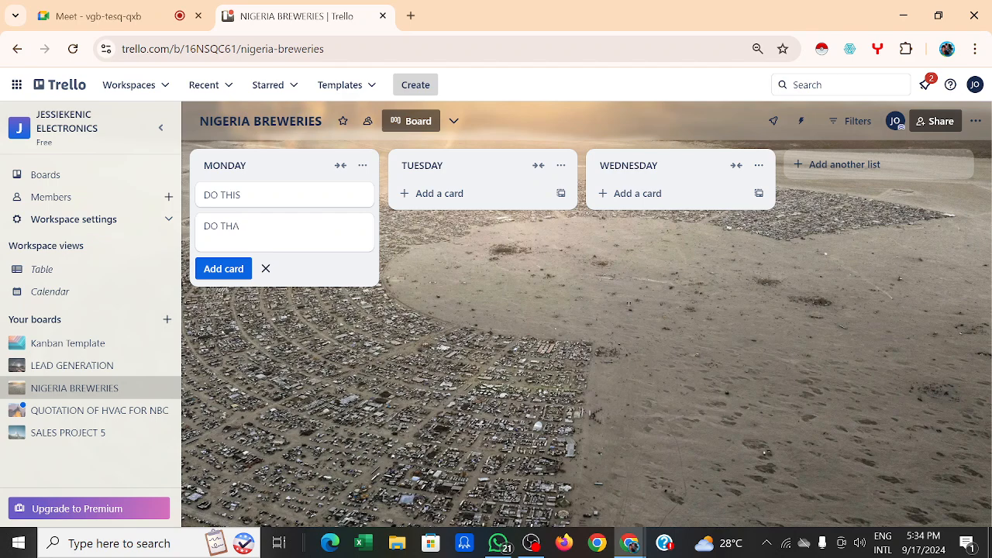
{"action": "type", "text": "T"}
{"action": "left_click", "coordinate": [281, 335]}
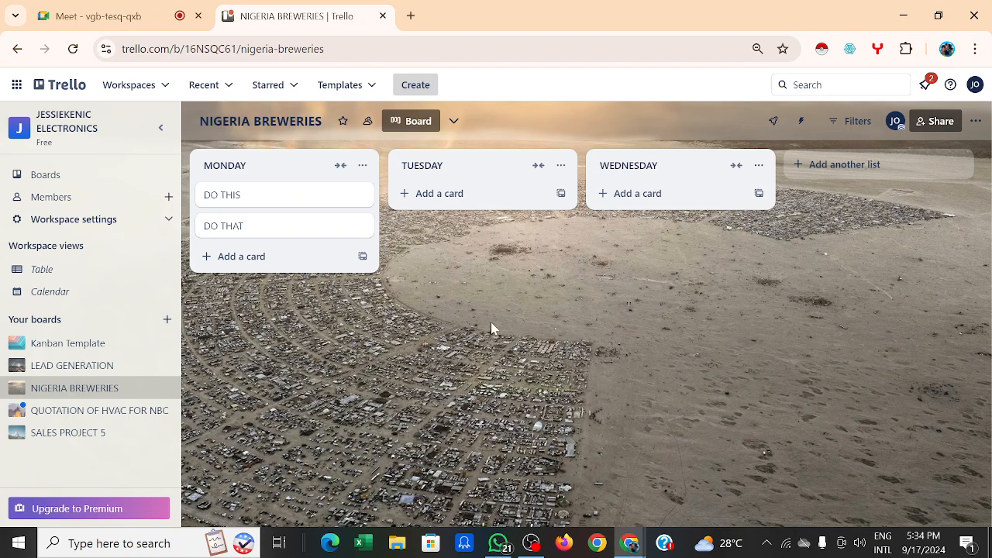
{"action": "left_click", "coordinate": [361, 165]}
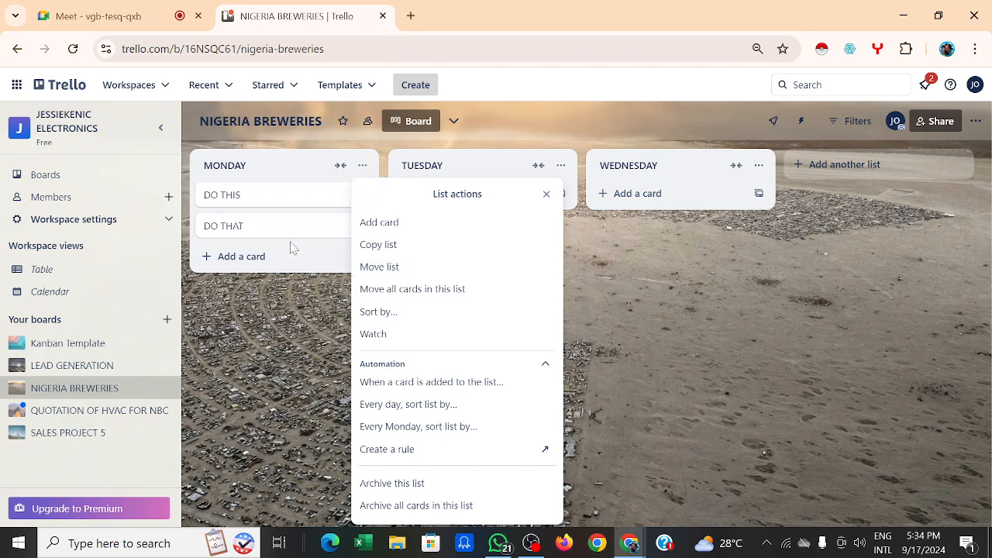
{"action": "left_click", "coordinate": [297, 199]}
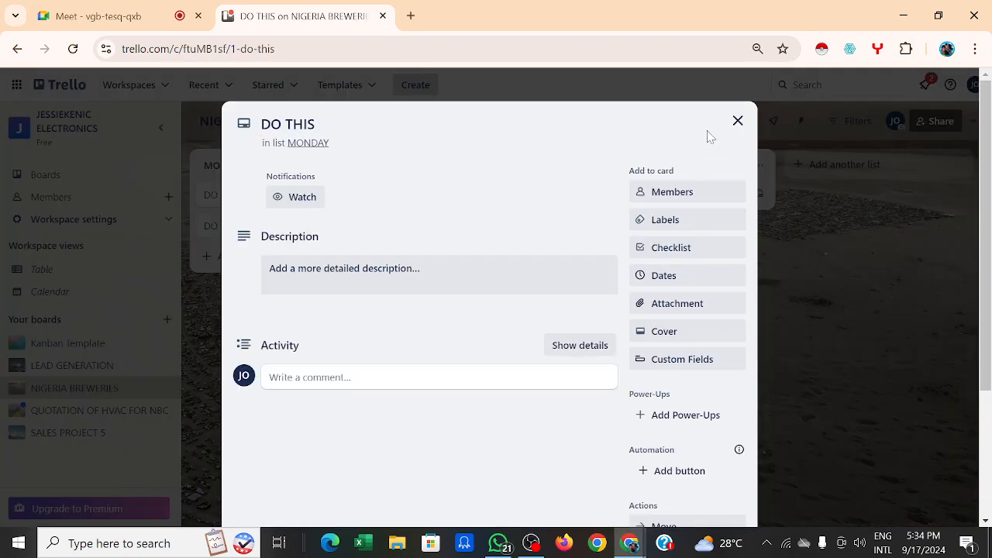
{"action": "left_click", "coordinate": [737, 121]}
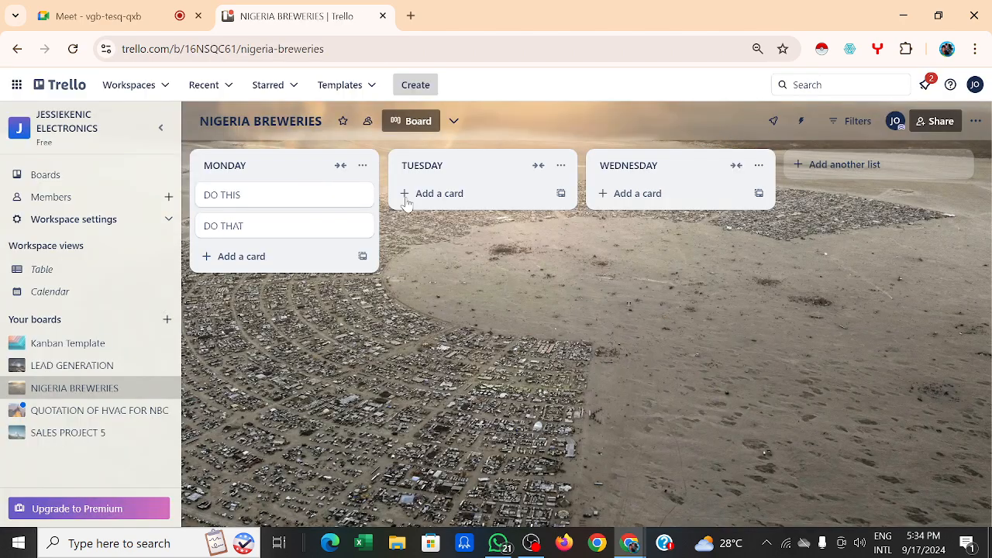
{"action": "left_click", "coordinate": [364, 168]}
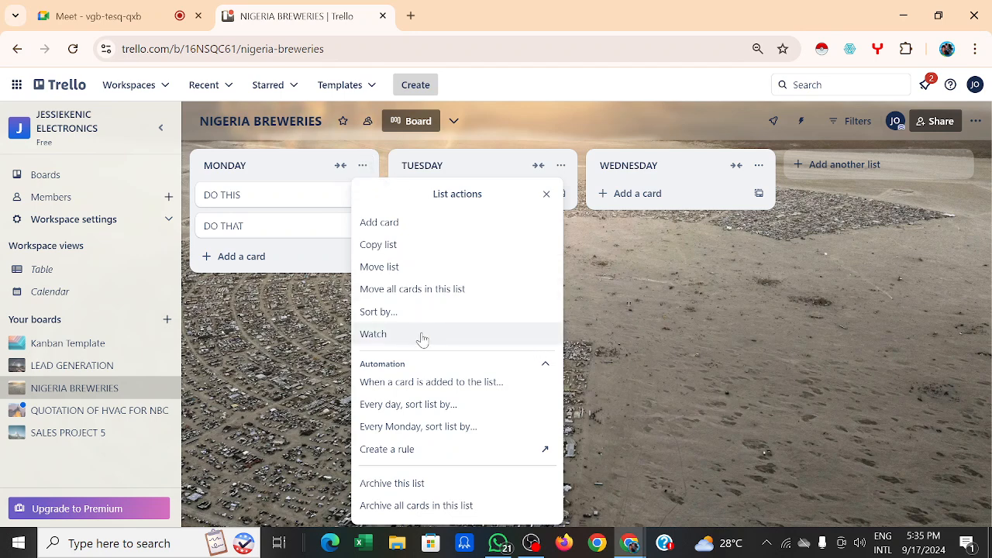
{"action": "left_click", "coordinate": [543, 205]}
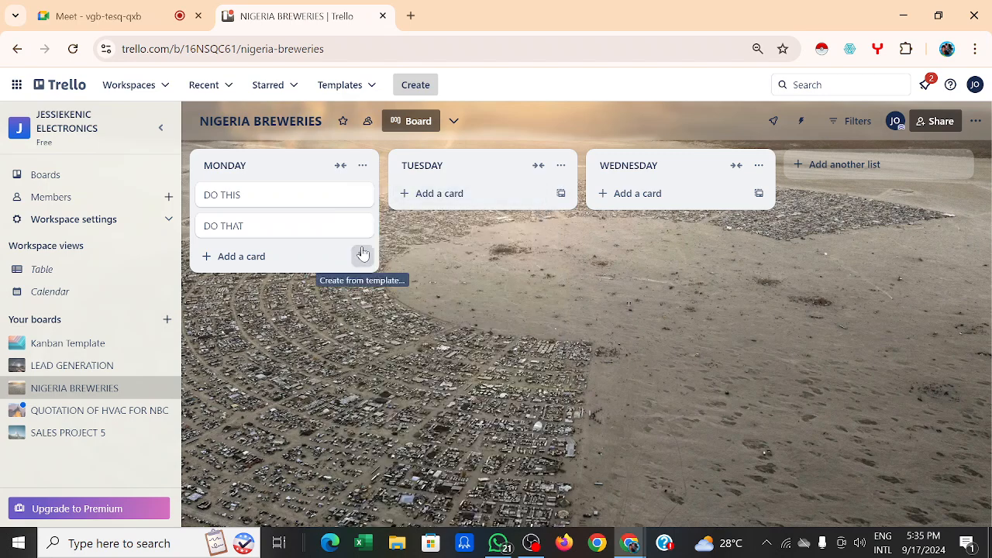
{"action": "left_click", "coordinate": [363, 167]}
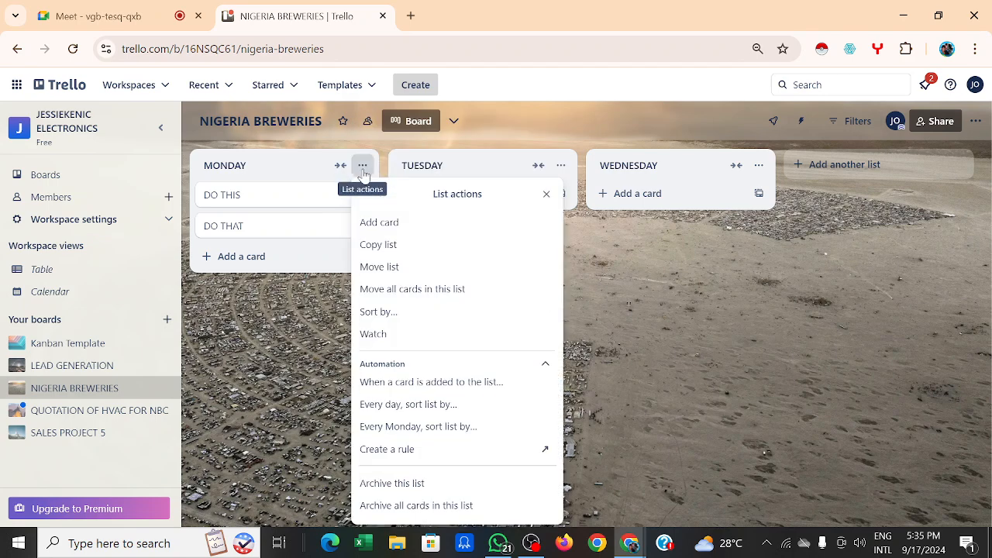
{"action": "left_click", "coordinate": [488, 246]}
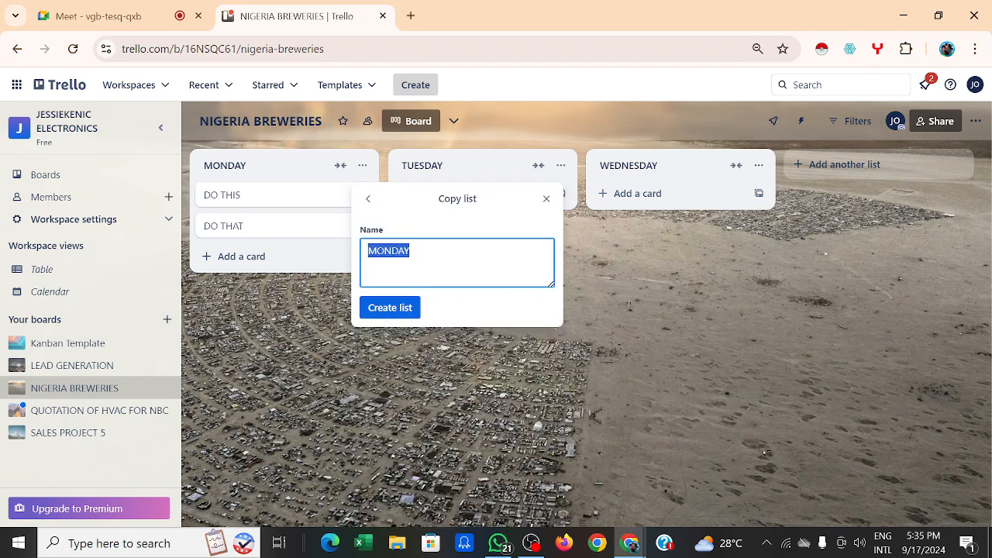
{"action": "left_click", "coordinate": [546, 199]}
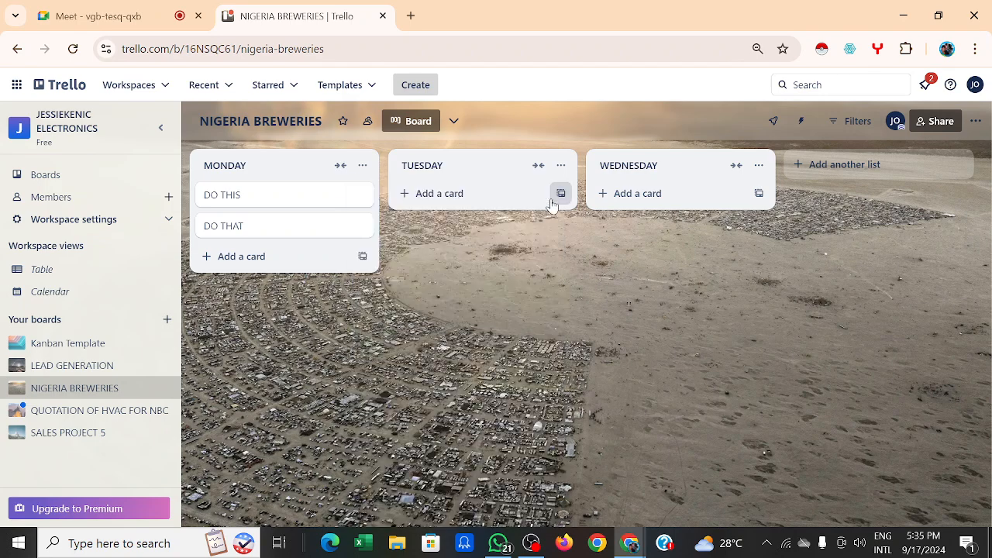
{"action": "left_click", "coordinate": [364, 167]}
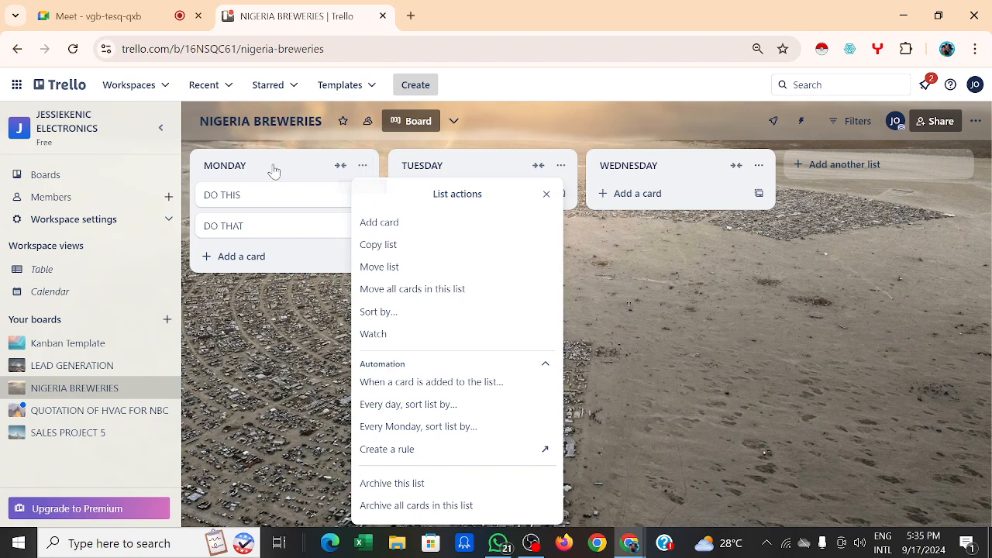
Step: Rename lists MONDAY → TO DO, TUESDAY → DOING, and WEDNESDAY → DONE
{"action": "left_click", "coordinate": [242, 166]}
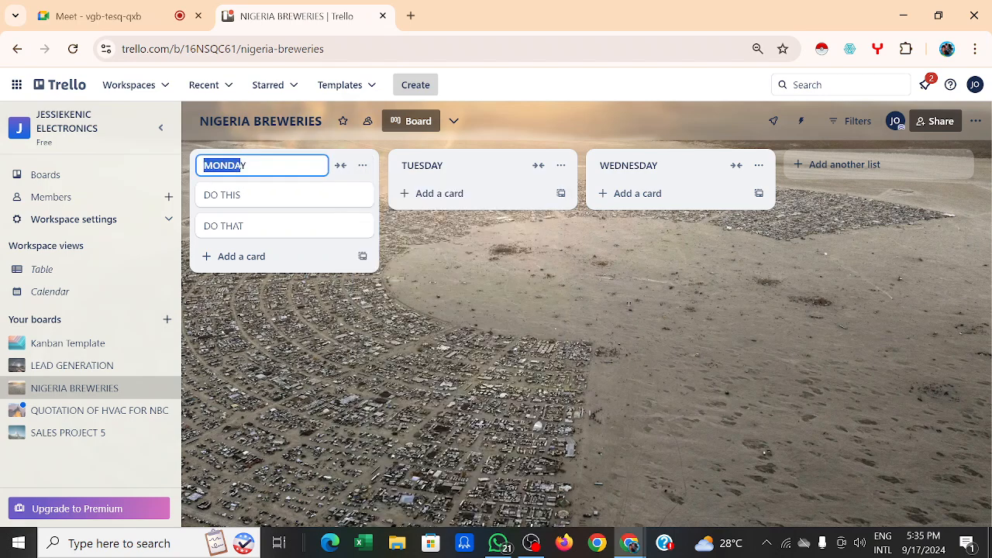
{"action": "left_click", "coordinate": [243, 166]}
{"action": "key", "text": "BackSpace"}
{"action": "key", "text": "BackSpace"}
{"action": "key", "text": "BackSpace"}
{"action": "key", "text": "BackSpace"}
{"action": "key", "text": "BackSpace"}
{"action": "key", "text": "BackSpace"}
{"action": "type", "text": "TO DO"}
{"action": "left_click", "coordinate": [452, 169]}
{"action": "key", "text": "BackSpace"}
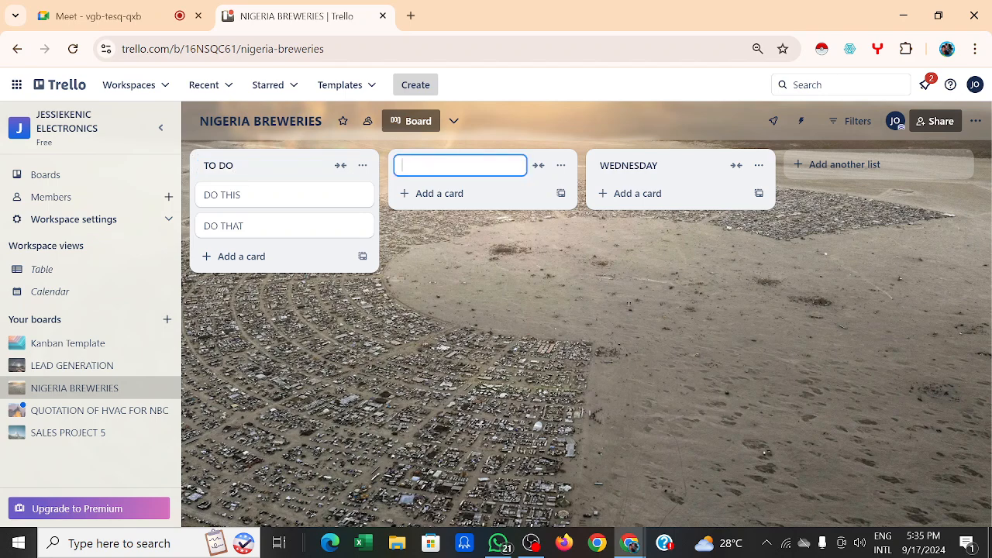
{"action": "type", "text": "DOING"}
{"action": "left_click", "coordinate": [677, 164]}
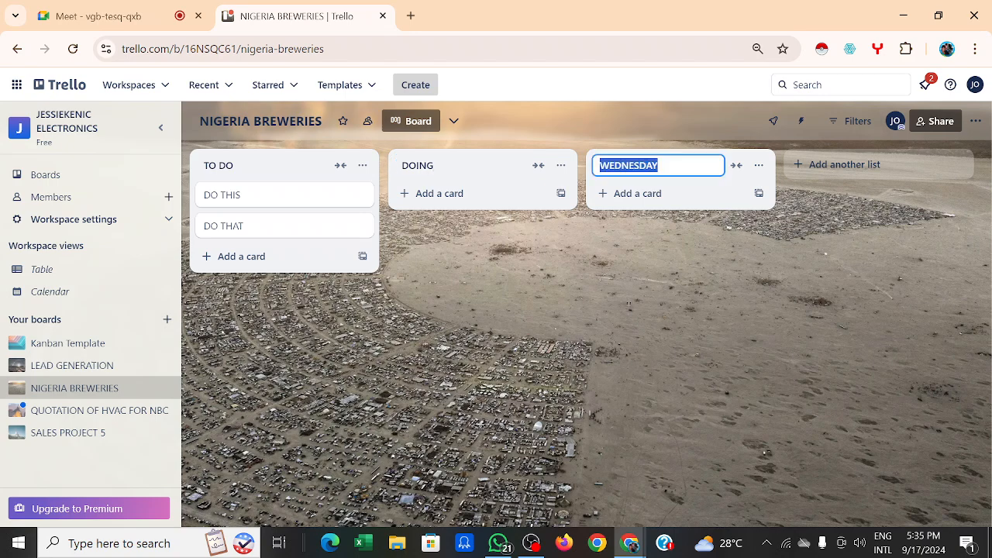
{"action": "key", "text": "BackSpace"}
{"action": "type", "text": "DP"}
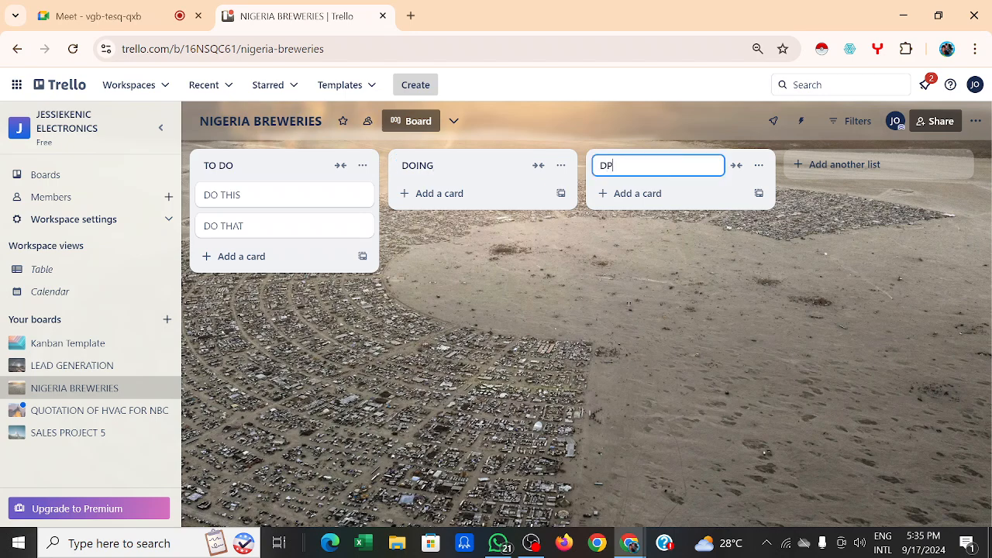
{"action": "key", "text": "BackSpace"}
{"action": "type", "text": "ONE"}
{"action": "left_click", "coordinate": [637, 210]}
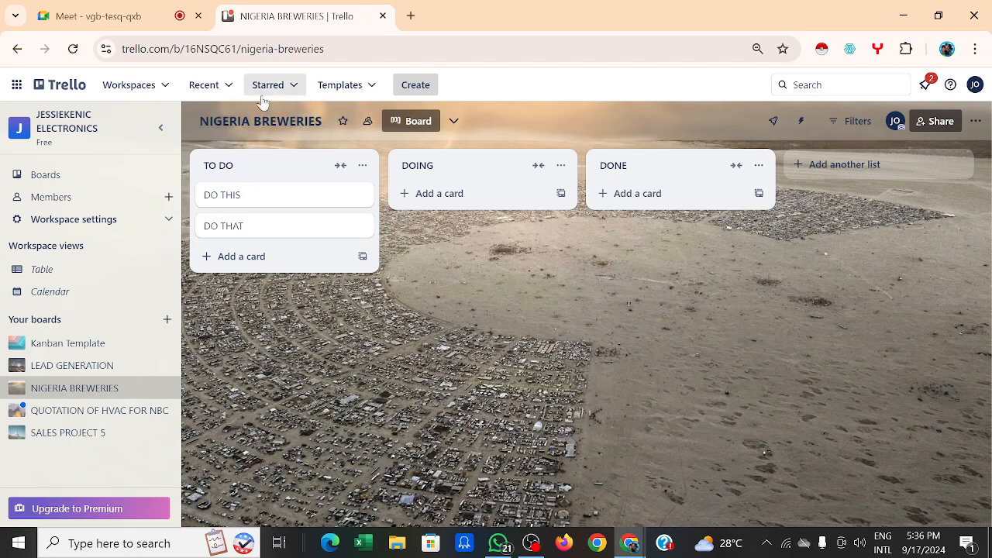
Step: Retitle the NIGERIA BREWERIES board as INSTALLATION OF ACS FOR NBC
{"action": "left_click", "coordinate": [322, 130]}
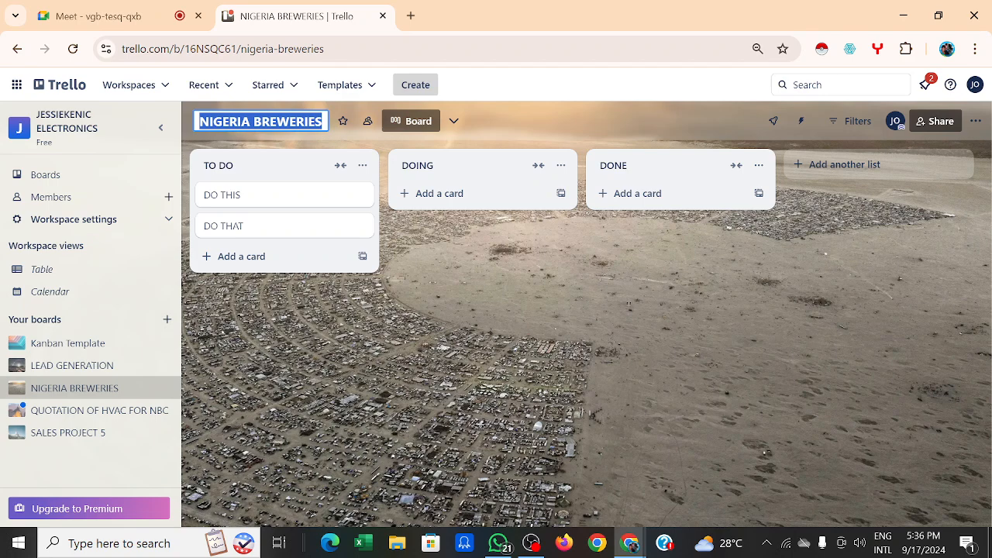
{"action": "type", "text": "INS"}
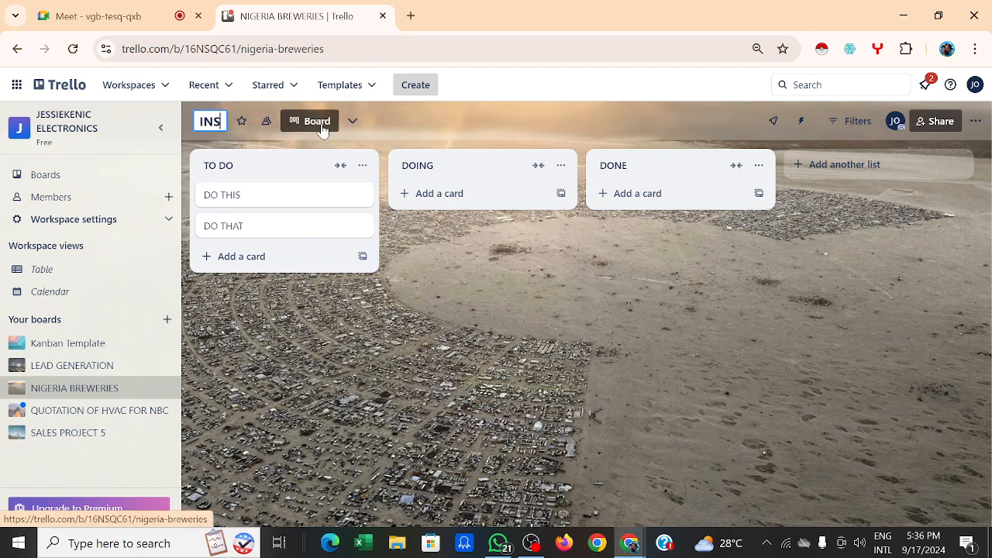
{"action": "type", "text": "TALLA"}
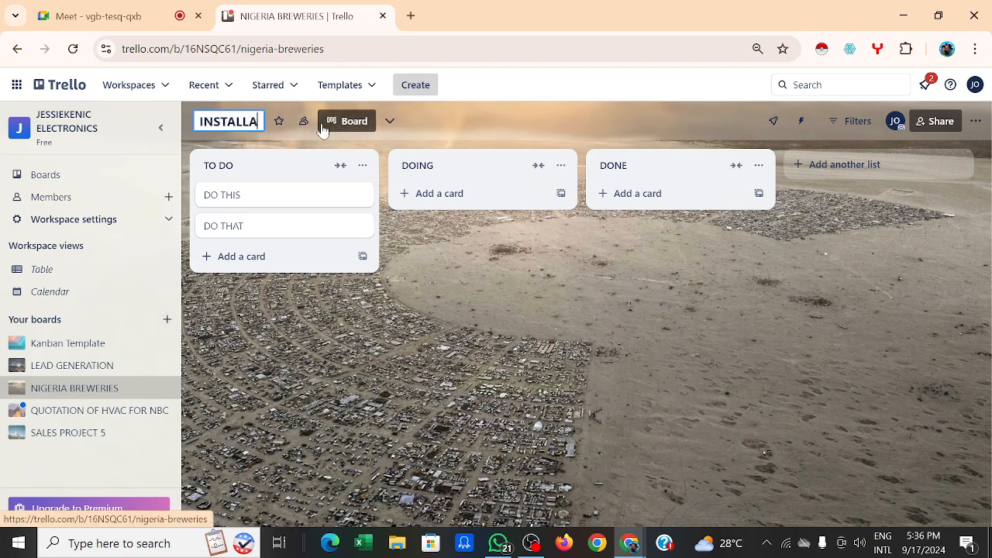
{"action": "type", "text": "TION "}
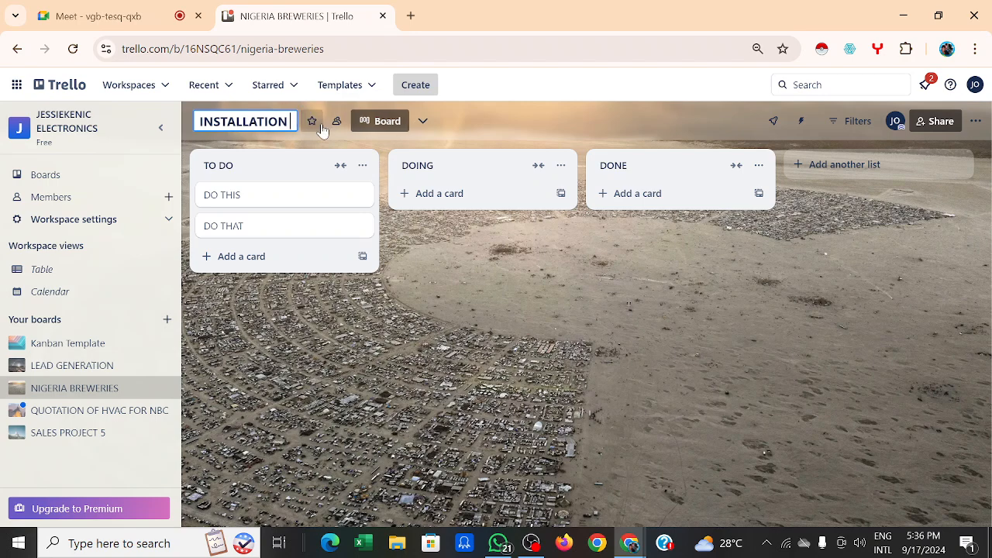
{"action": "type", "text": "OF AC"}
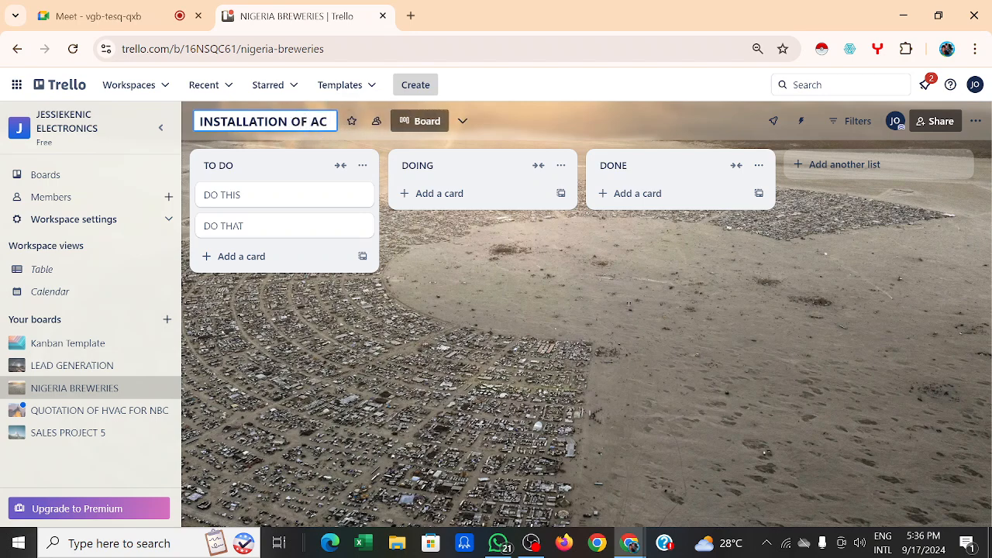
{"action": "type", "text": " S"}
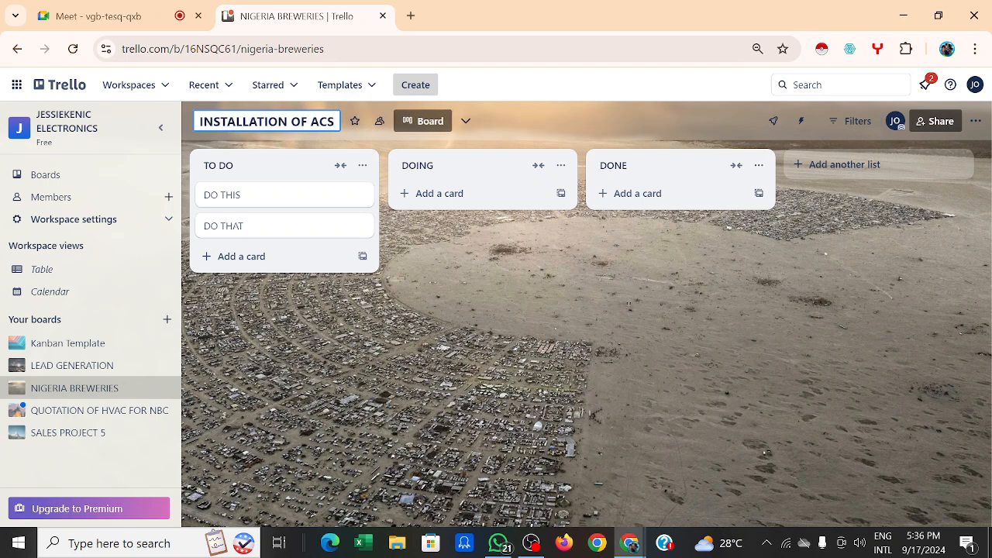
{"action": "type", "text": " FOR "}
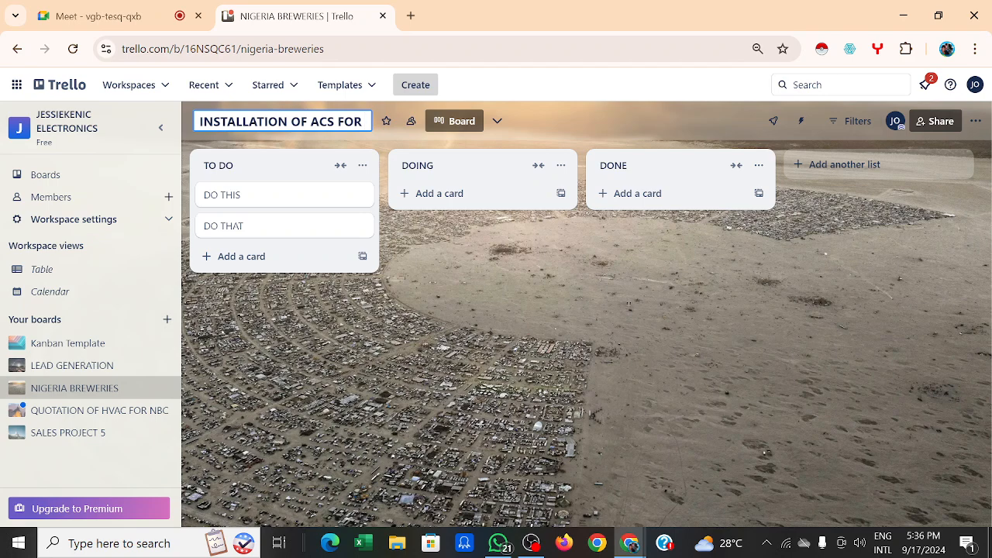
{"action": "type", "text": "NB"}
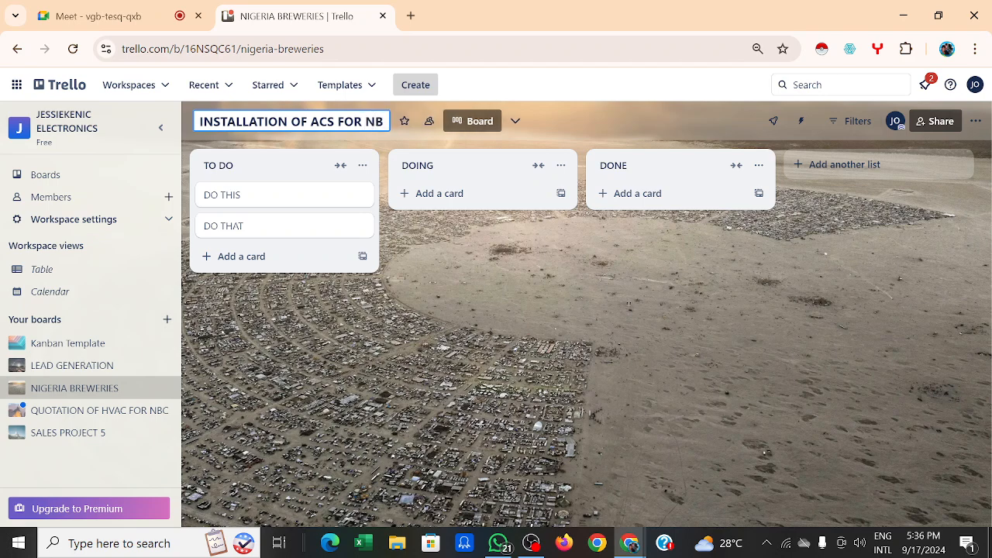
{"action": "type", "text": "C"}
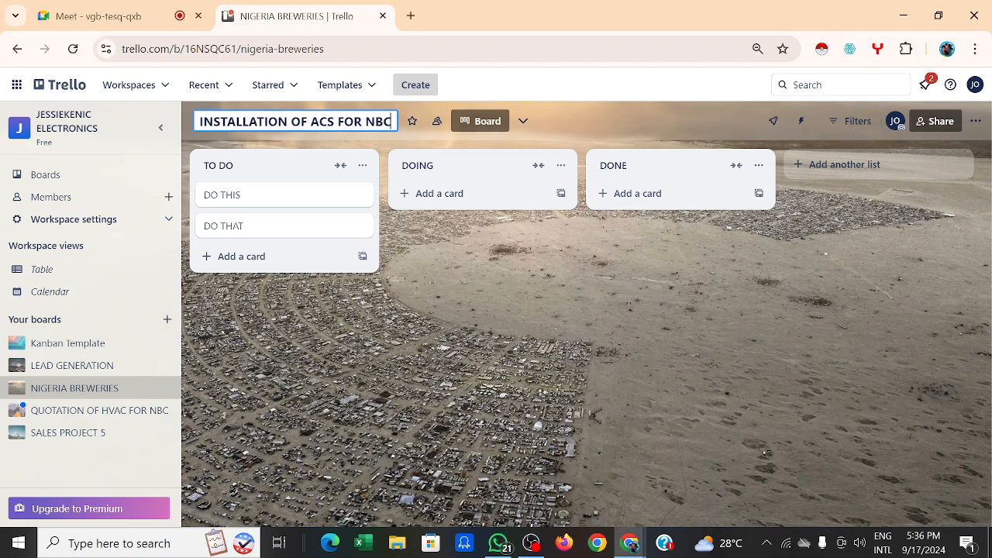
{"action": "left_click", "coordinate": [407, 295]}
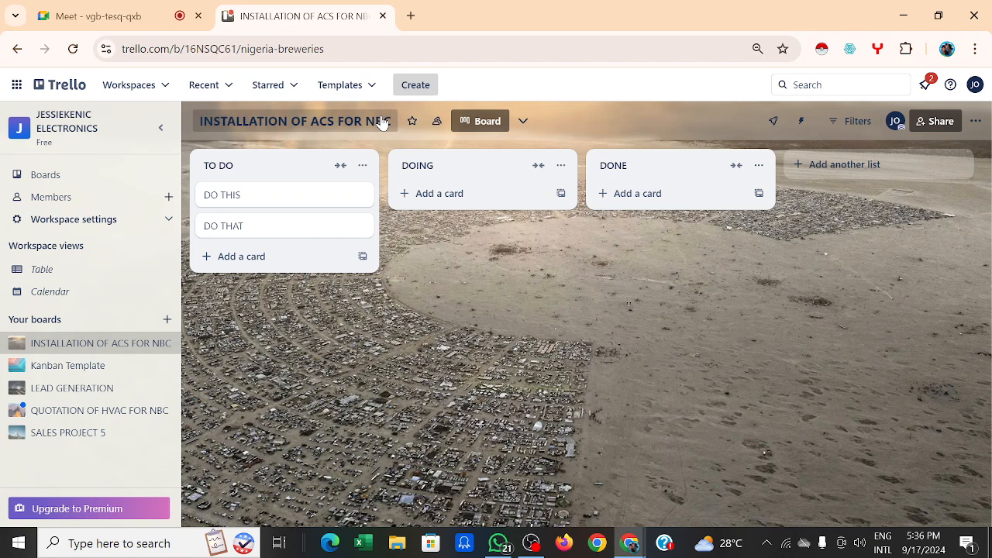
Step: Rename the DO THIS card to SITE INSTALLATION
{"action": "left_click_drag", "start_coordinate": [279, 171], "coordinate": [270, 208]}
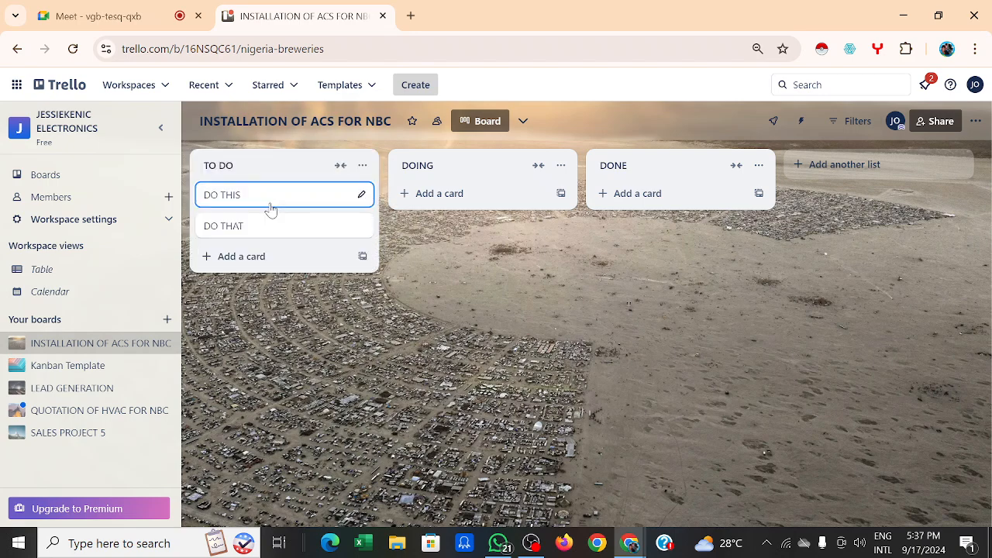
{"action": "left_click", "coordinate": [361, 197]}
{"action": "left_click", "coordinate": [342, 208]}
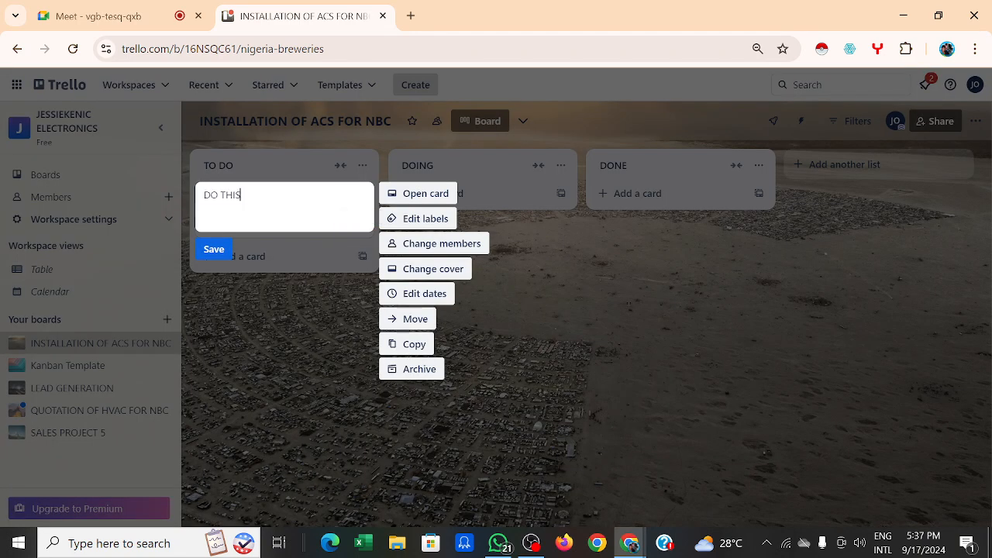
{"action": "key", "text": "BackSpace"}
{"action": "key", "text": "BackSpace"}
{"action": "key", "text": "BackSpace"}
{"action": "key", "text": "BackSpace"}
{"action": "key", "text": "BackSpace"}
{"action": "key", "text": "BackSpace"}
{"action": "key", "text": "BackSpace"}
{"action": "type", "text": "SITE INSTALLATION"}
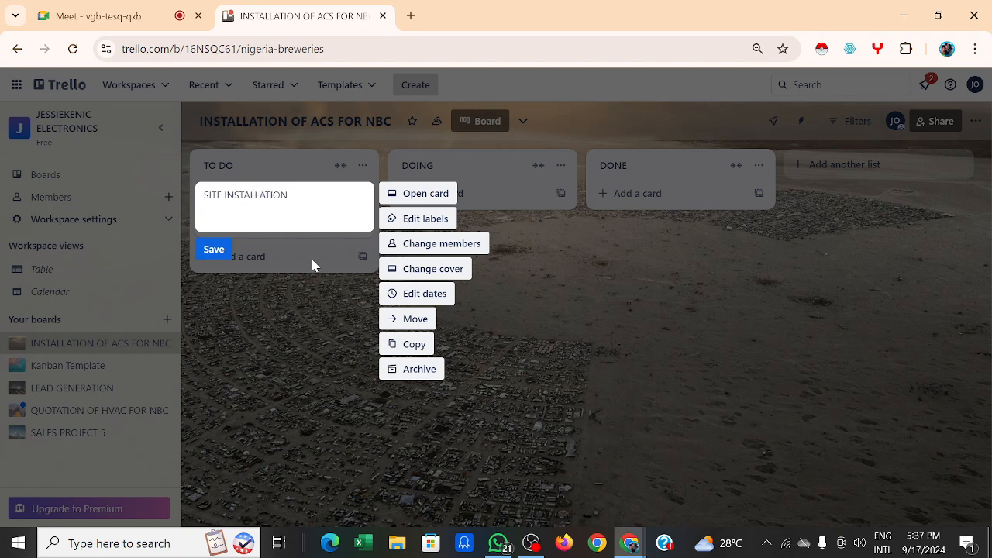
{"action": "left_click", "coordinate": [218, 251]}
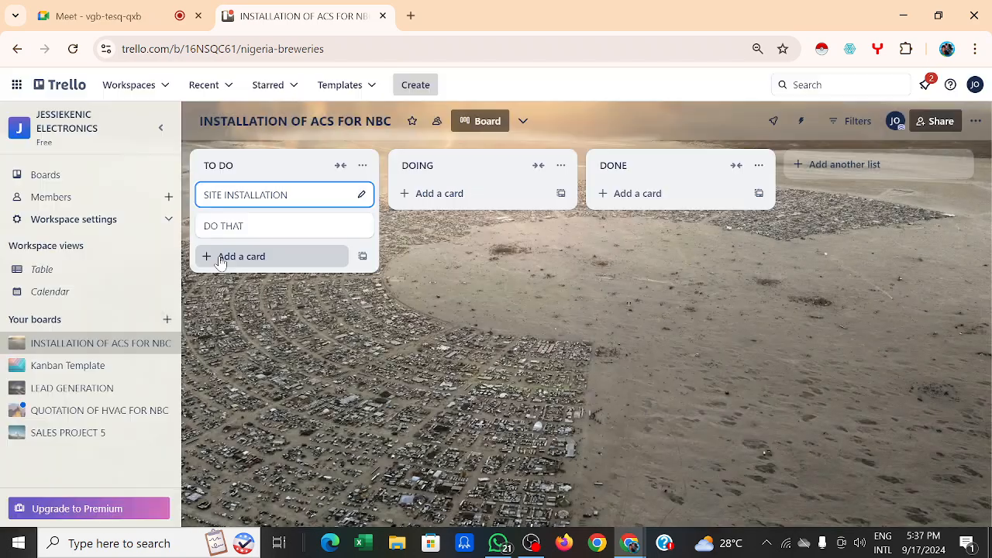
Step: Change the DO THAT card title to STATE OUT ALL THE ACS NEEDED
{"action": "left_click", "coordinate": [271, 226]}
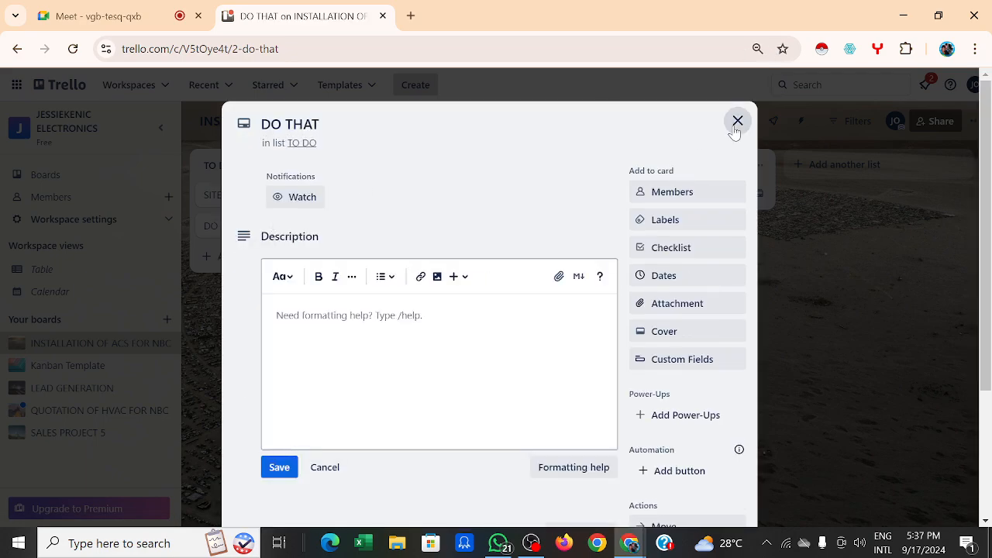
{"action": "left_click", "coordinate": [737, 121]}
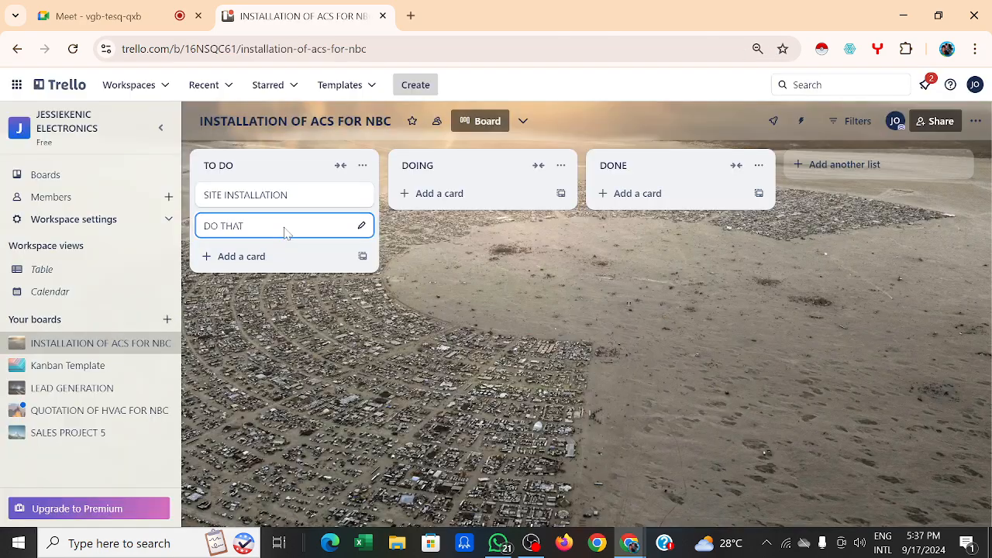
{"action": "left_click", "coordinate": [361, 225]}
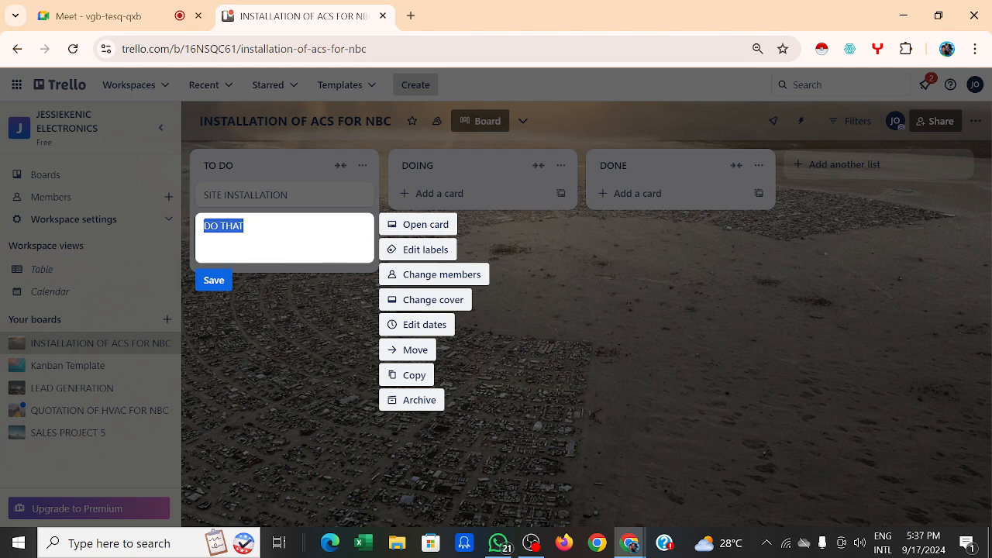
{"action": "left_click", "coordinate": [268, 222]}
{"action": "key", "text": "ctrl+a"}
{"action": "key", "text": "BackSpace"}
{"action": "type", "text": "STAT"}
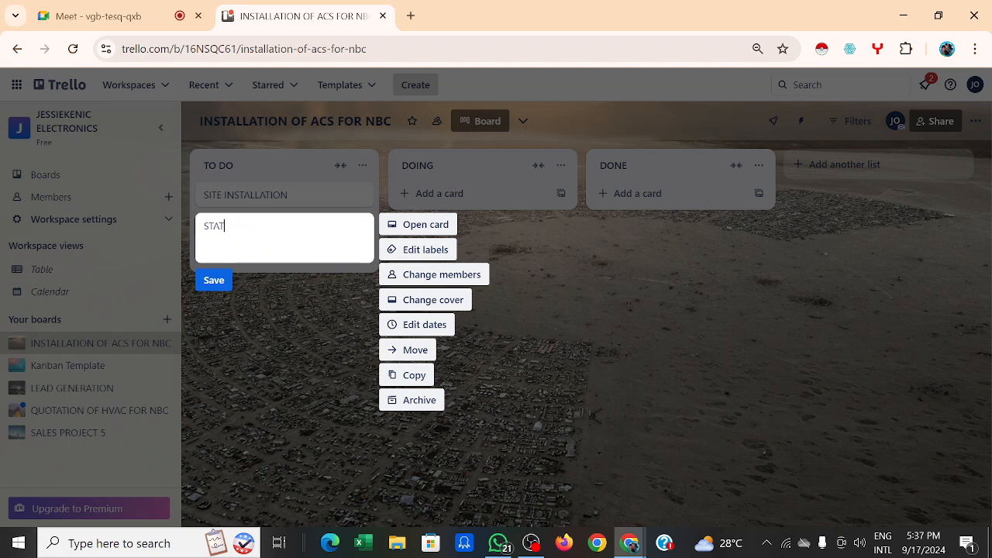
{"action": "type", "text": "E OUT ALL THE ACS NEEDED"}
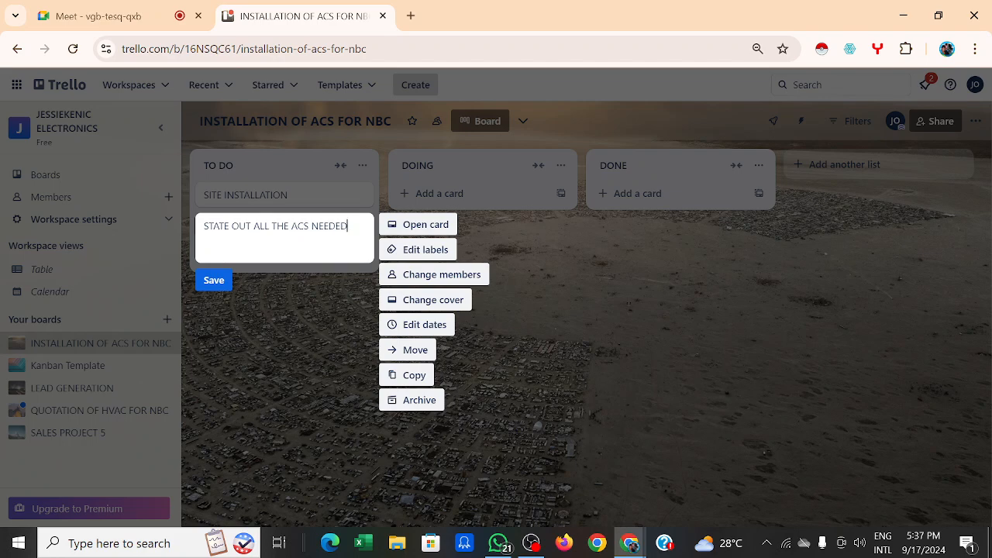
{"action": "left_click", "coordinate": [220, 285]}
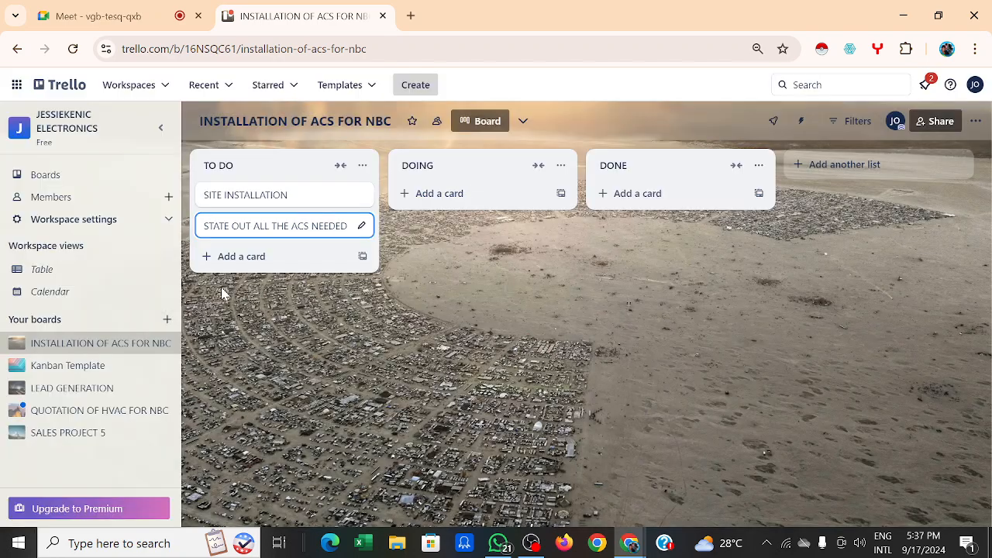
Step: Add cards CREATE A PROFOMA INVOICE, SEND A COPY TO THEM, and FOLLOW UP to TO DO
{"action": "left_click", "coordinate": [260, 258]}
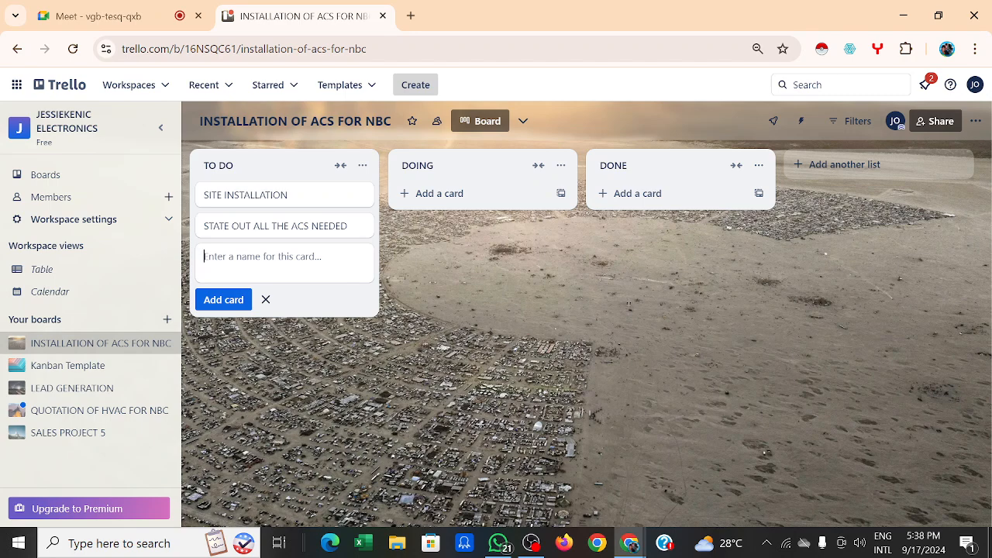
{"action": "type", "text": "P"}
{"action": "key", "text": "BackSpace"}
{"action": "type", "text": "CRE"}
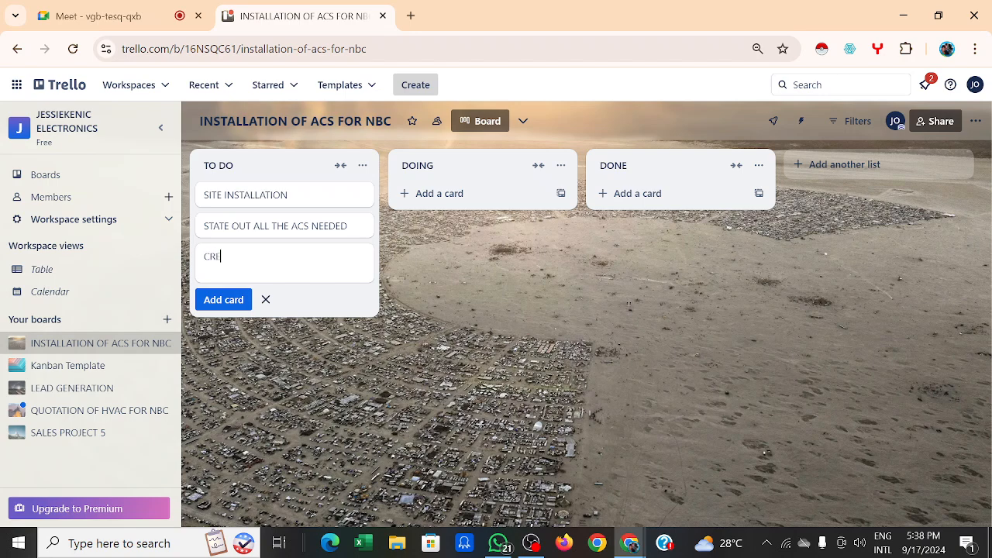
{"action": "type", "text": "ATE A"}
{"action": "type", "text": " PROJ"}
{"action": "type", "text": "OMA "}
{"action": "type", "text": "INVOICE"}
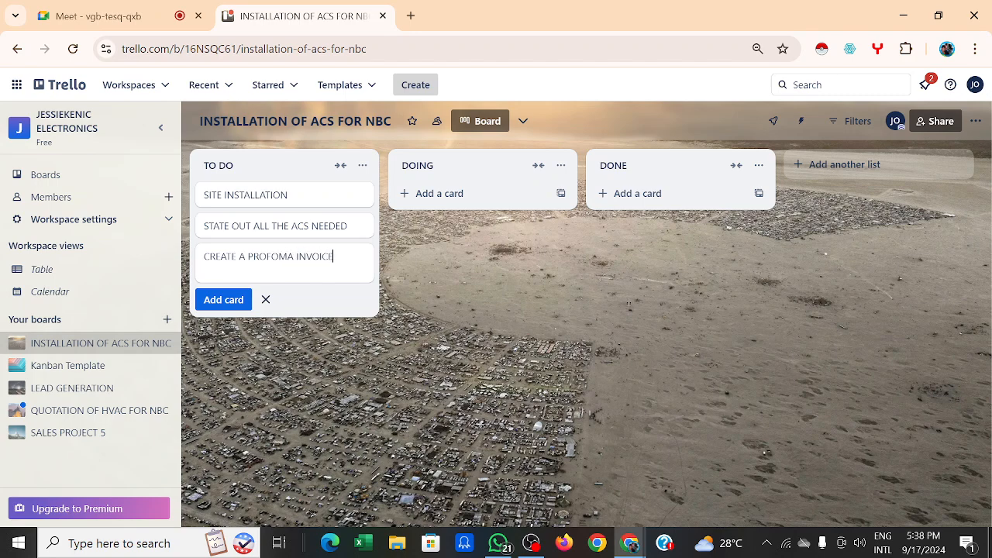
{"action": "left_click", "coordinate": [226, 299]}
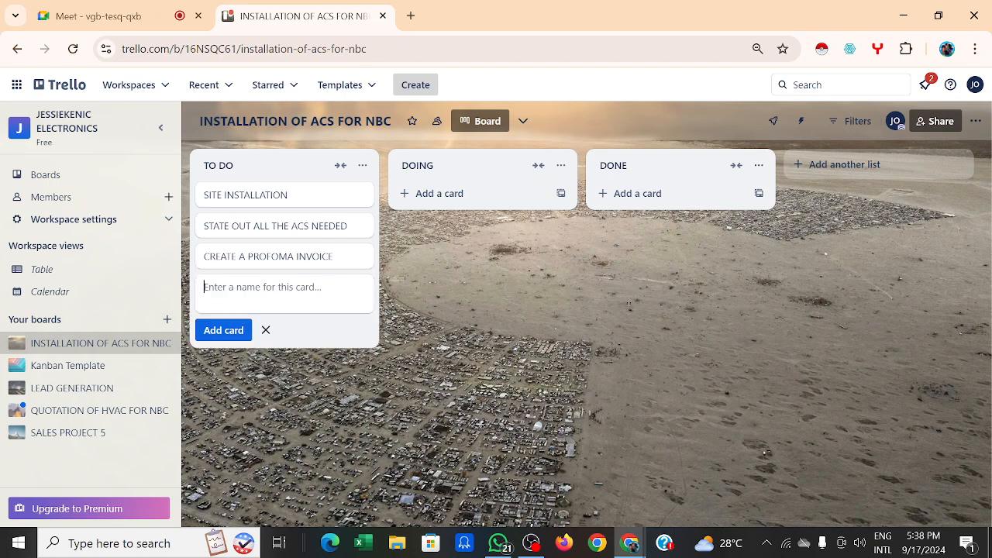
{"action": "type", "text": "SEN"}
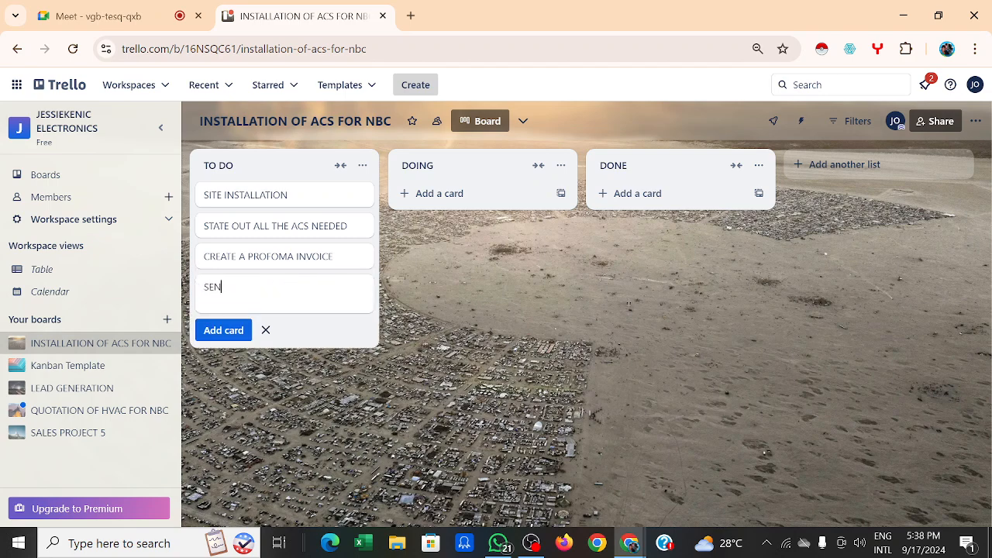
{"action": "type", "text": "D A COPY TO THEM"}
{"action": "left_click", "coordinate": [231, 331]}
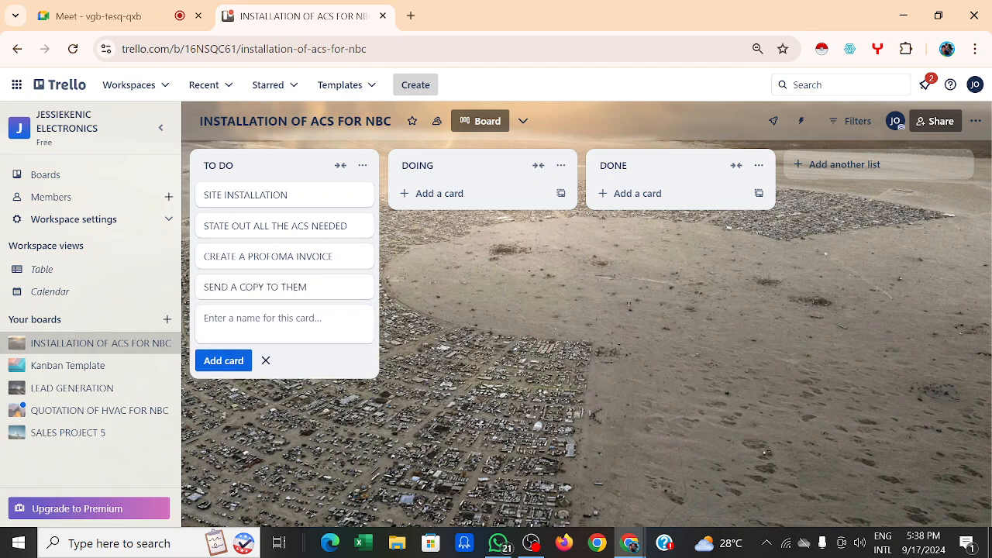
{"action": "type", "text": "FOLL"}
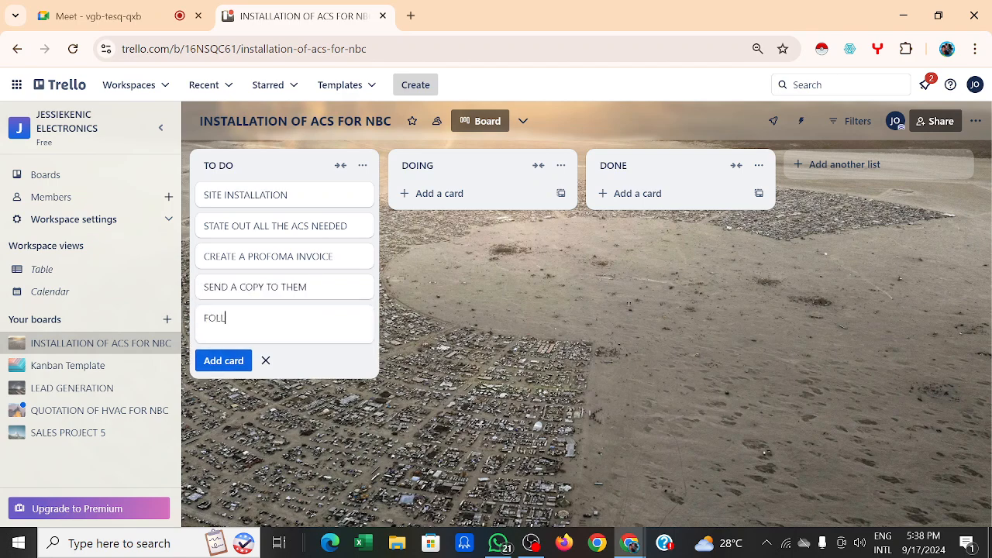
{"action": "type", "text": "OW UP"}
{"action": "left_click", "coordinate": [232, 361]}
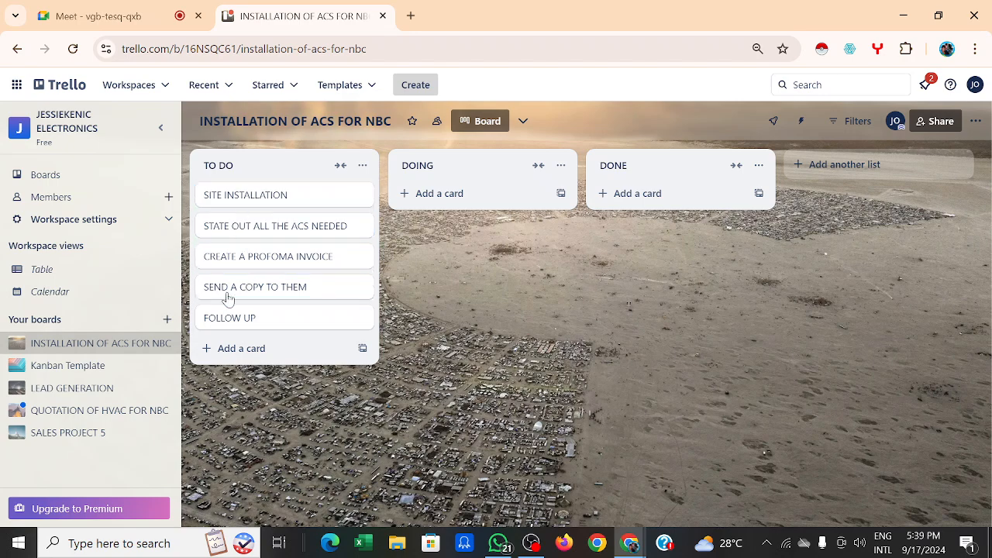
Step: Open SITE INSTALLATION, assign two workspace members, and join the card yourself
{"action": "left_click", "coordinate": [275, 204]}
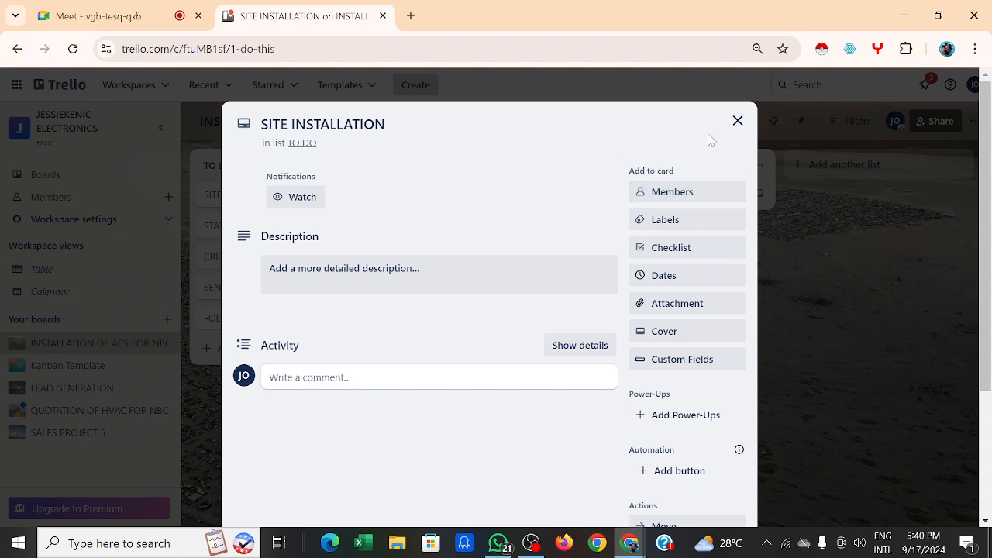
{"action": "left_click", "coordinate": [703, 193]}
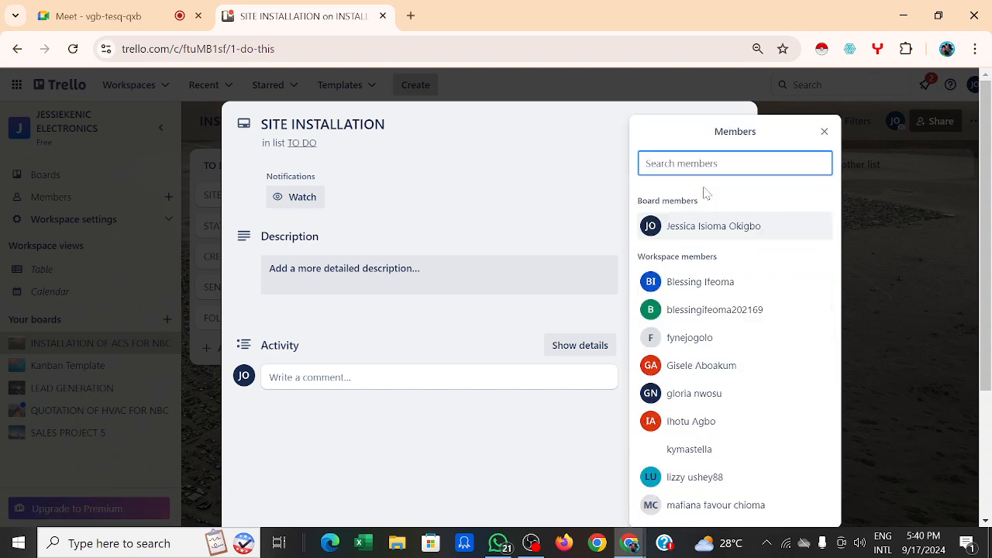
{"action": "left_click", "coordinate": [734, 314]}
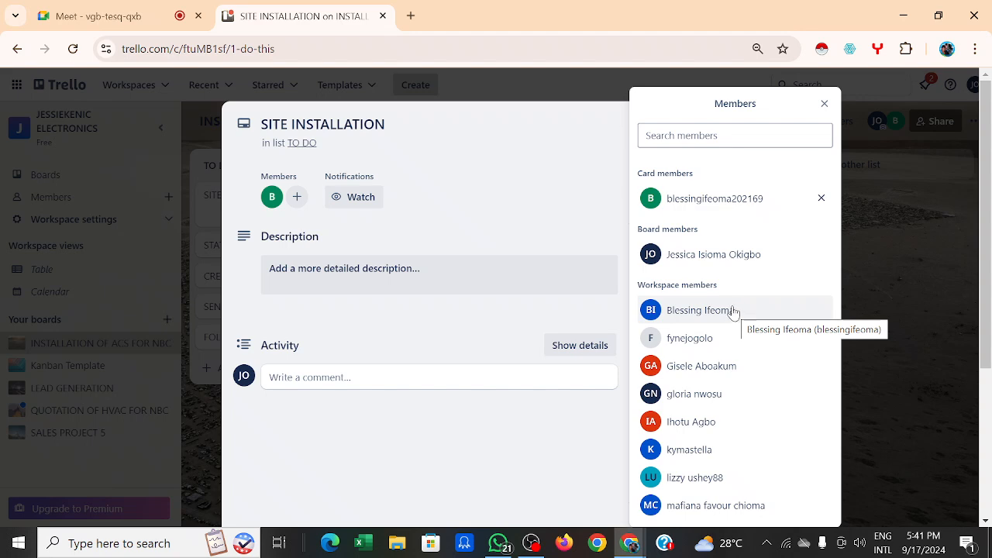
{"action": "left_click", "coordinate": [739, 318]}
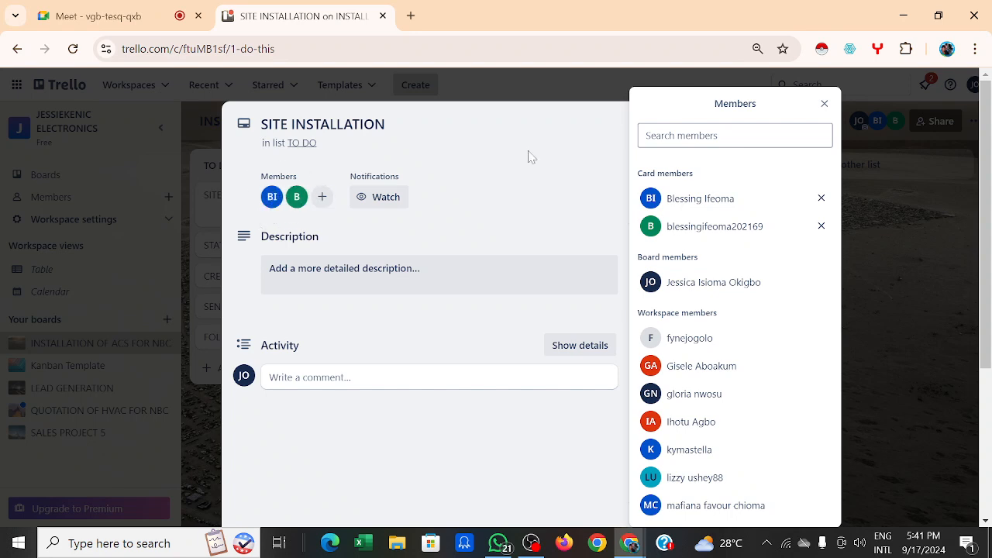
{"action": "left_click", "coordinate": [547, 177]}
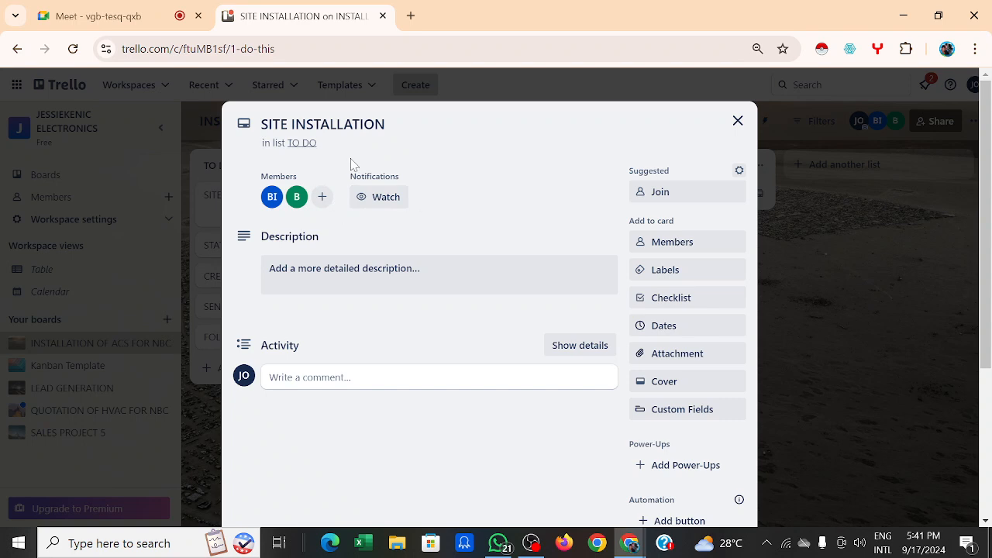
{"action": "left_click", "coordinate": [674, 200]}
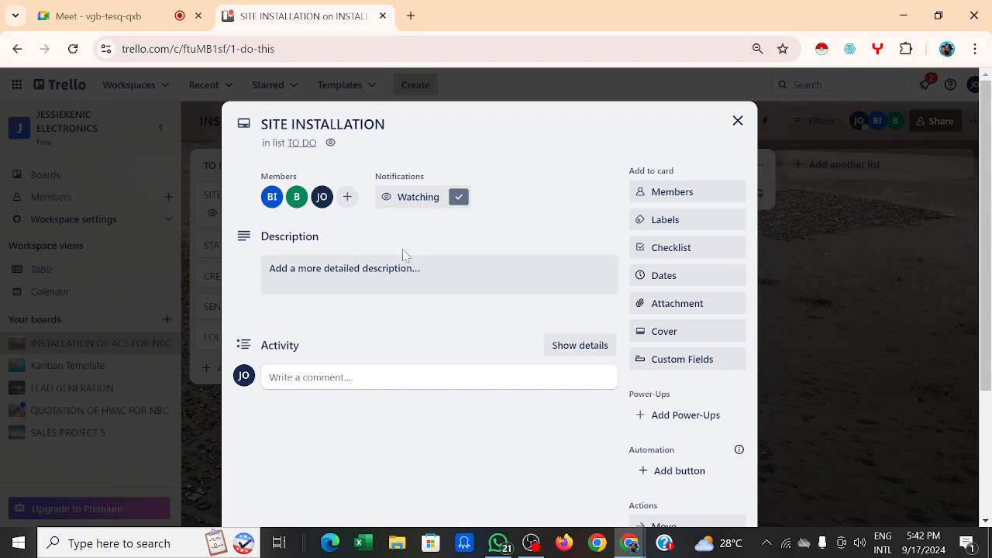
Step: Write a greeting line, then 'PLEASE, I NEED YOU TO GO ON SITE INSPECTION TO NBC'
{"action": "left_click", "coordinate": [386, 270]}
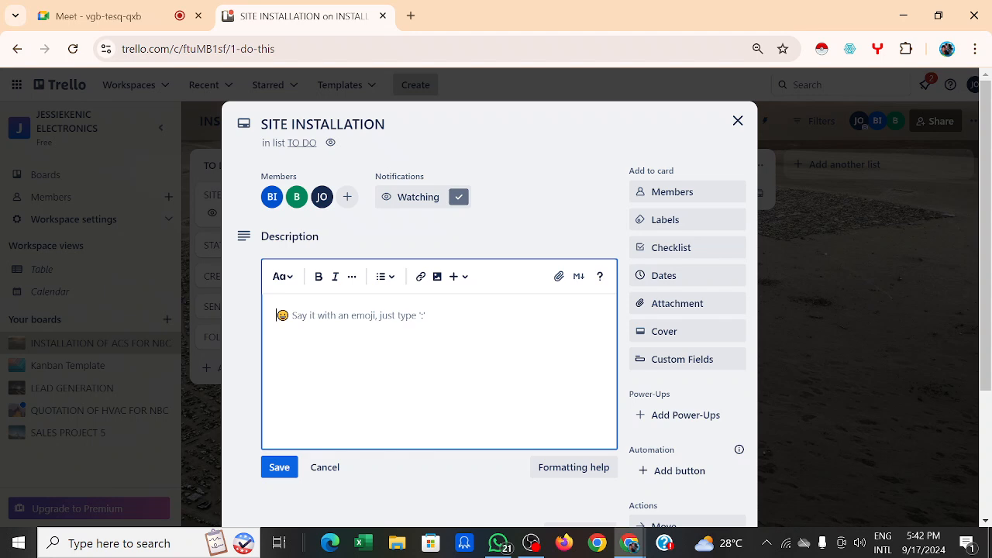
{"action": "type", "text": "HI"}
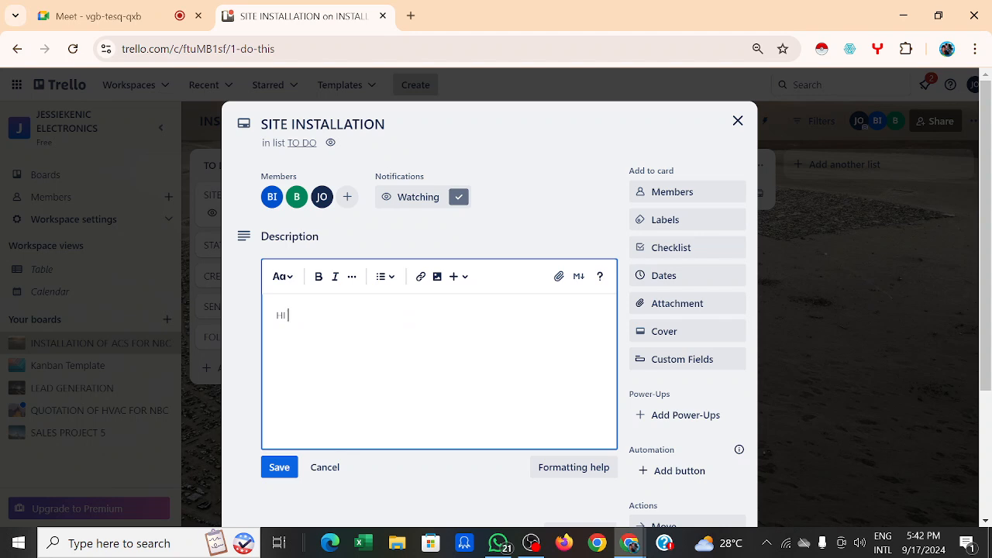
{"action": "type", "text": "BLESSING,"}
{"action": "key", "text": "Return"}
{"action": "type", "text": "PLEASE, I NEED "}
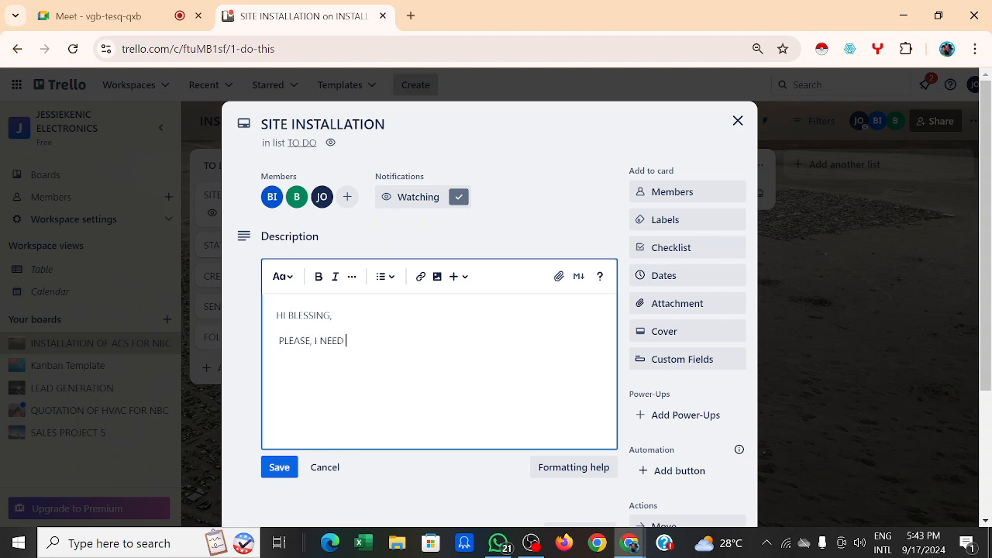
{"action": "type", "text": "YOU TO GO ON SITE INS"}
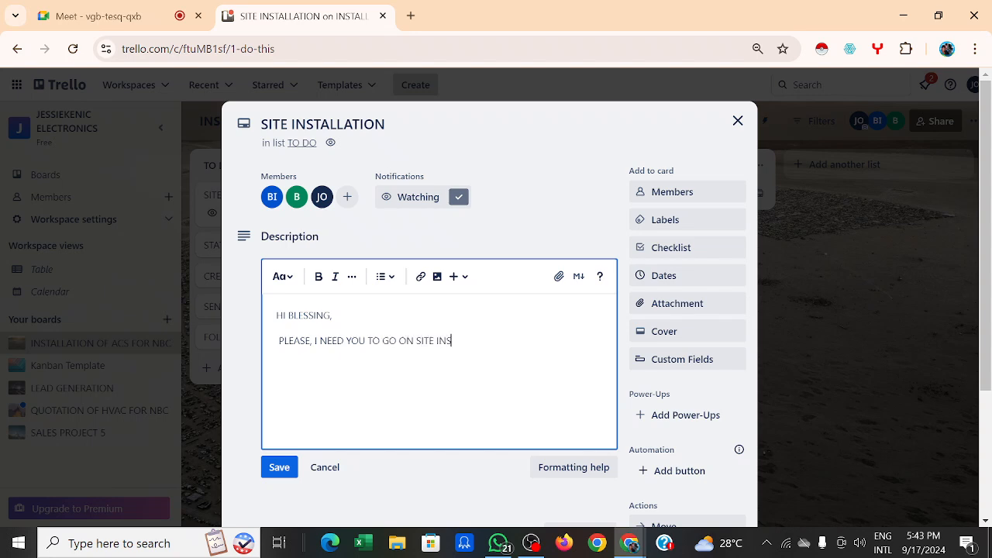
{"action": "type", "text": "PECTION TO NBC ."}
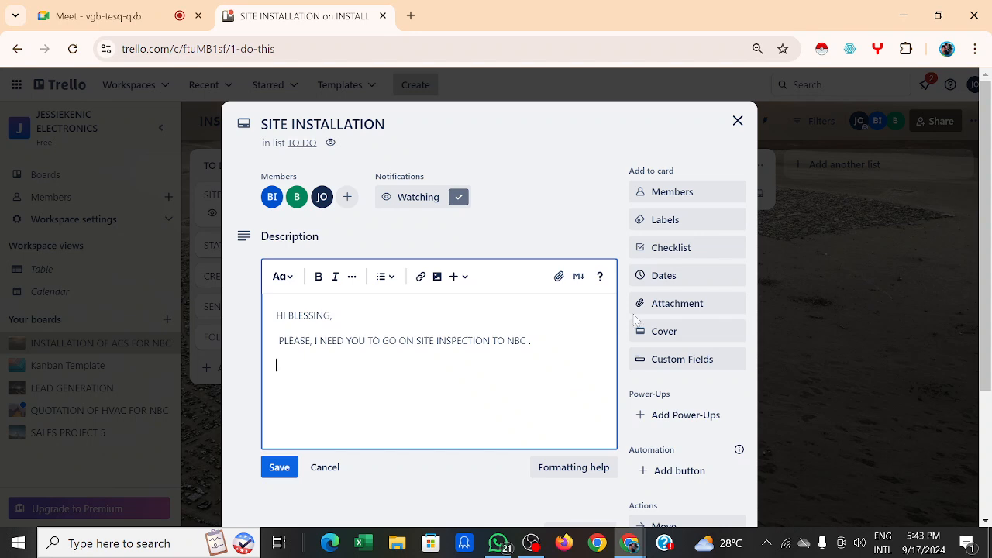
Step: Show the description's insert-elements menu and briefly select the request line
{"action": "left_click", "coordinate": [455, 278]}
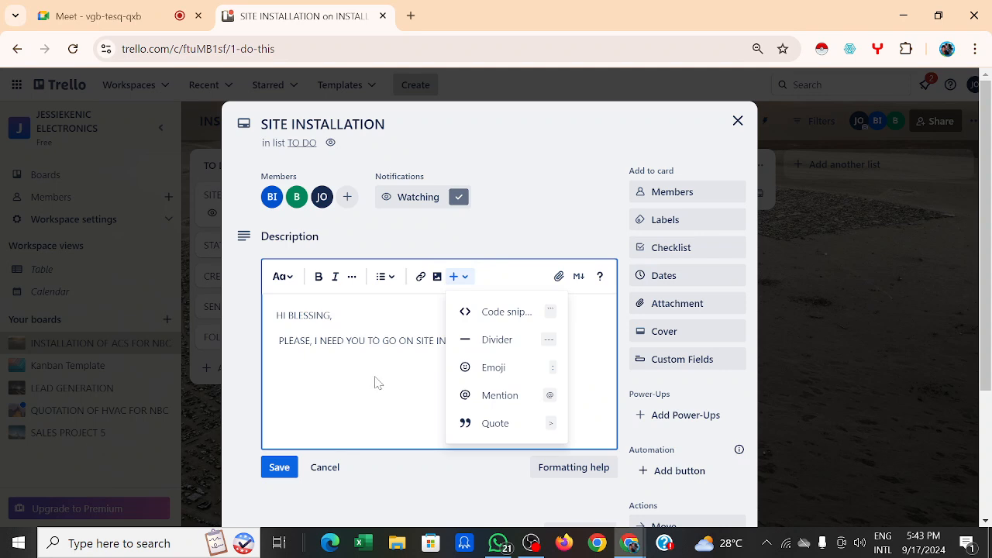
{"action": "left_click_drag", "start_coordinate": [377, 381], "coordinate": [553, 284]}
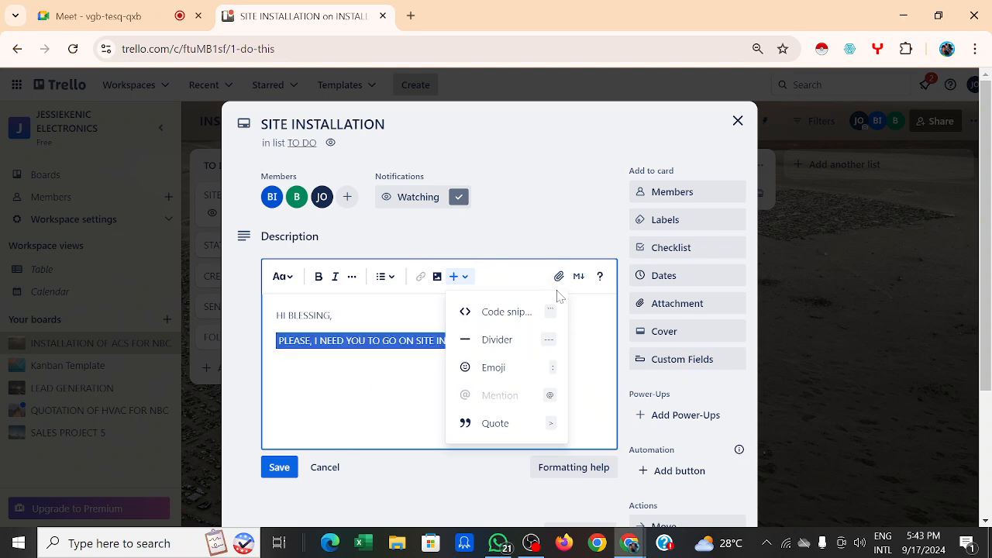
{"action": "left_click", "coordinate": [556, 290]}
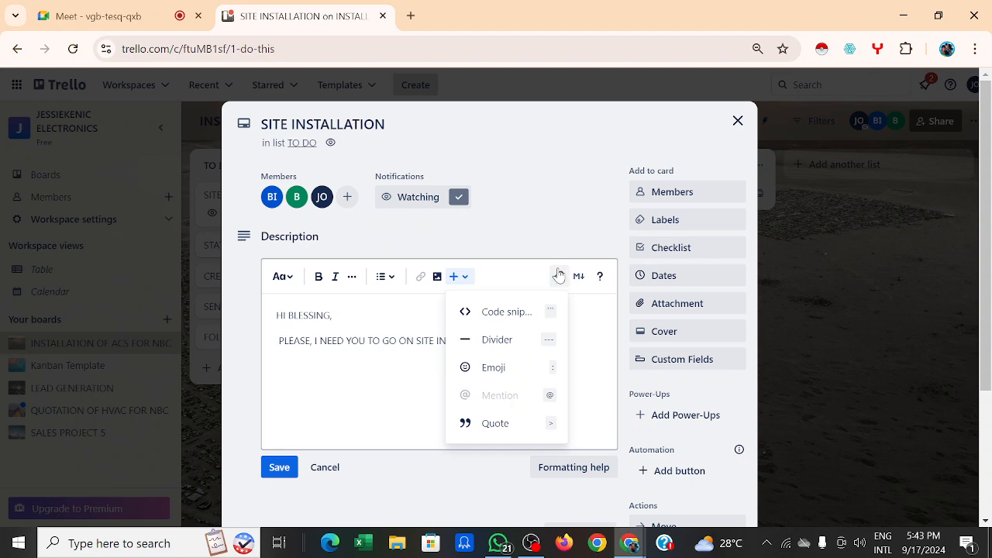
Step: Upload CONSULTANTS (ELECCTRONICS).xlsx from Documents into the card description
{"action": "left_click", "coordinate": [559, 276]}
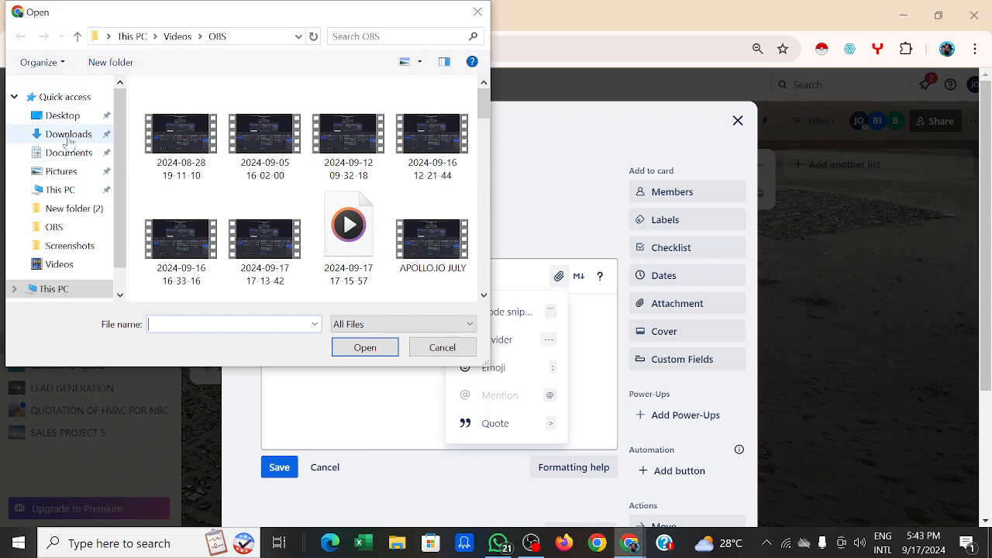
{"action": "left_click", "coordinate": [70, 154]}
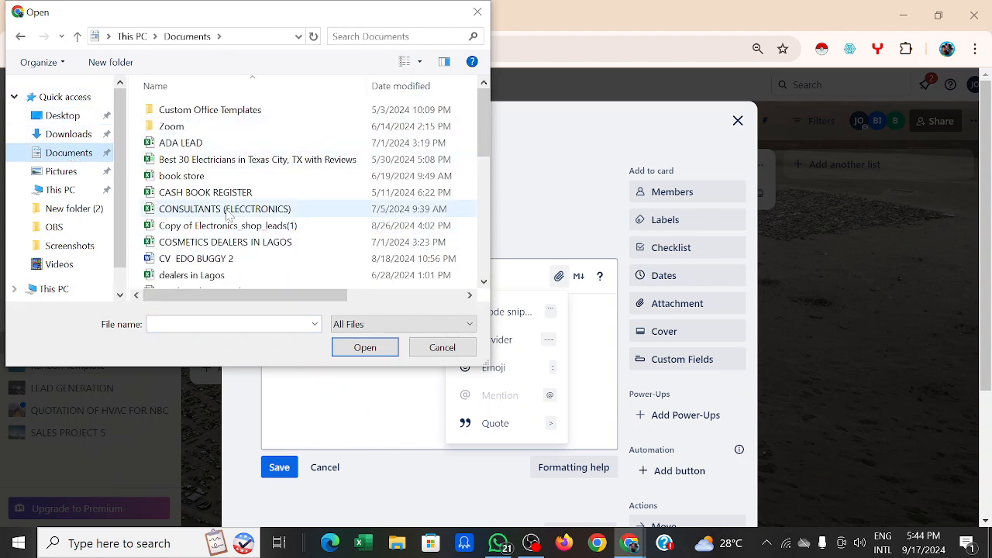
{"action": "left_click", "coordinate": [213, 209]}
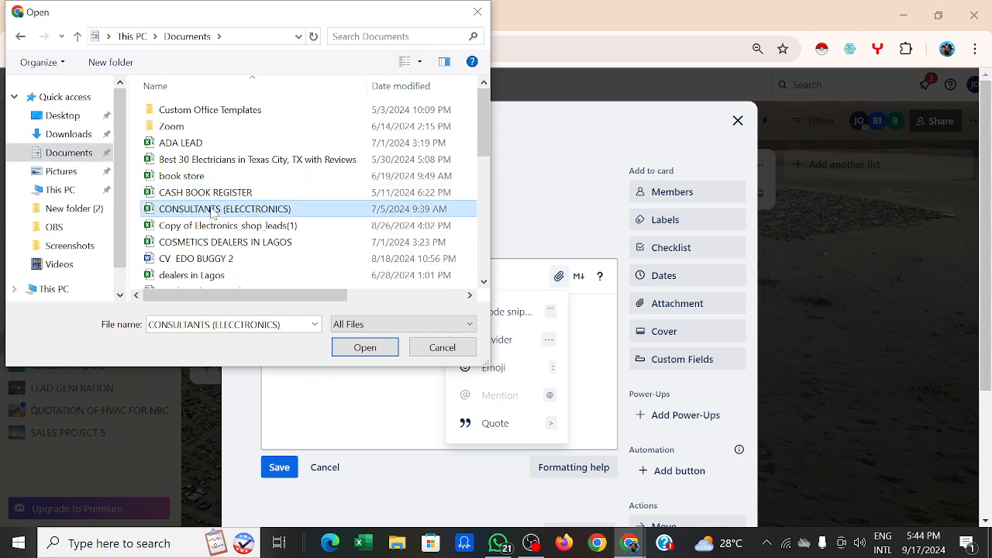
{"action": "left_click", "coordinate": [365, 347]}
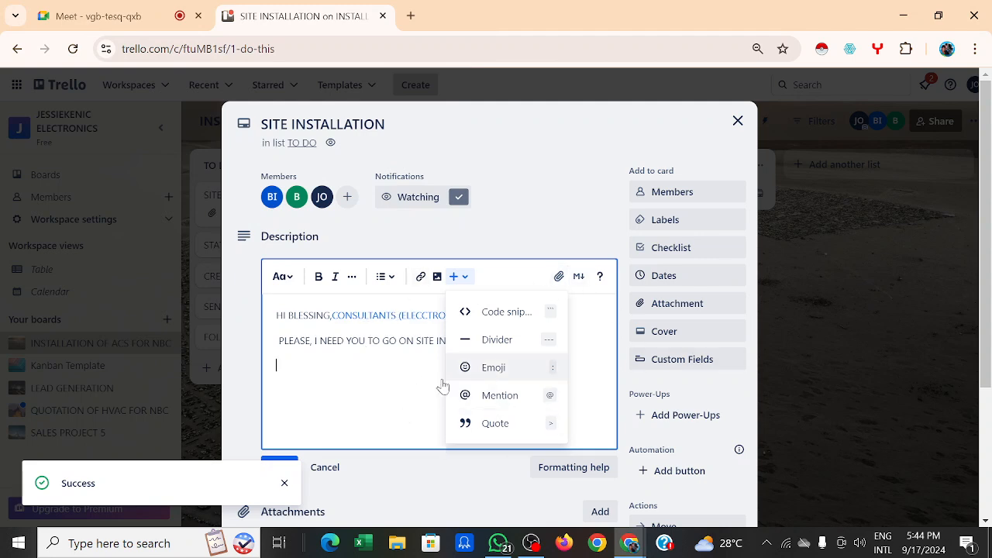
{"action": "left_click", "coordinate": [461, 276]}
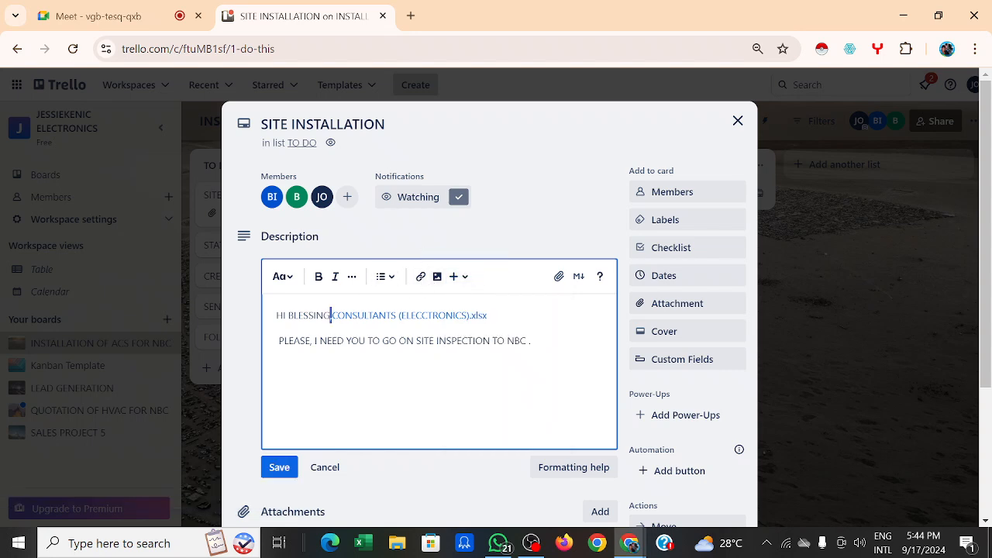
Step: Put the link on its own line, add 'ABOVE IS THE ADDRESS AND THE CONTACT OF WHO TO MEET.' and 'THANKS', then save
{"action": "key", "text": "Return"}
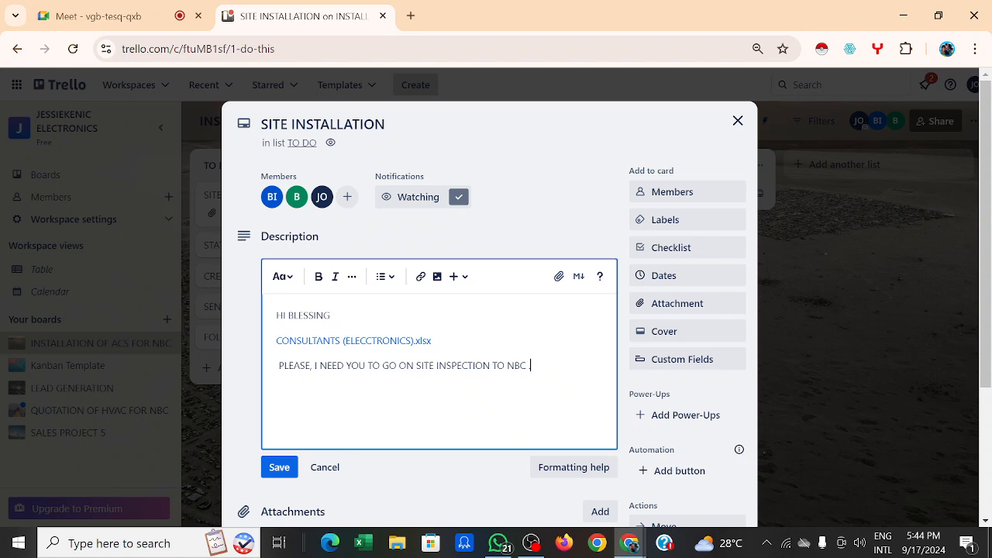
{"action": "type", "text": ".ABOVE IS THE ADDRESS AND THE"}
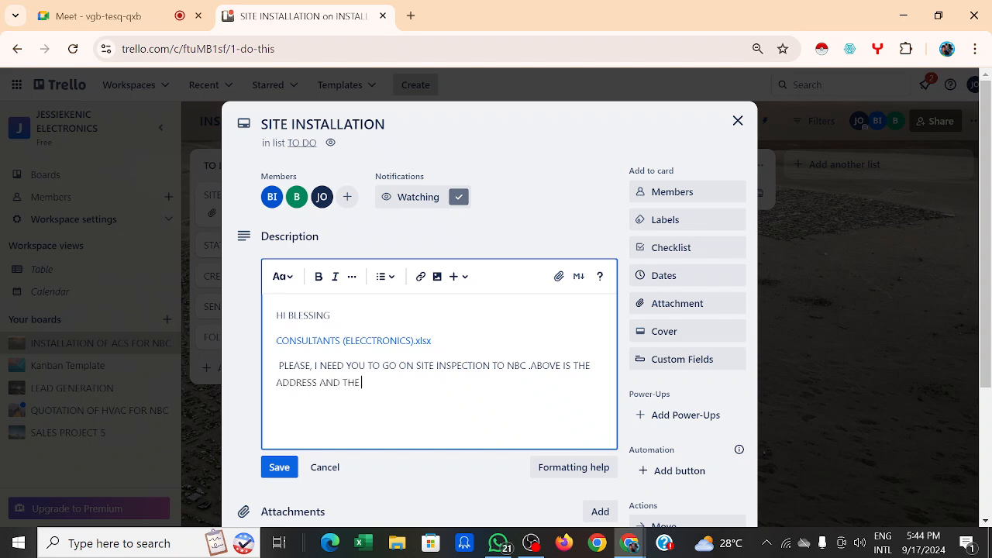
{"action": "type", "text": " CONTACT OF WHO TO MEET"}
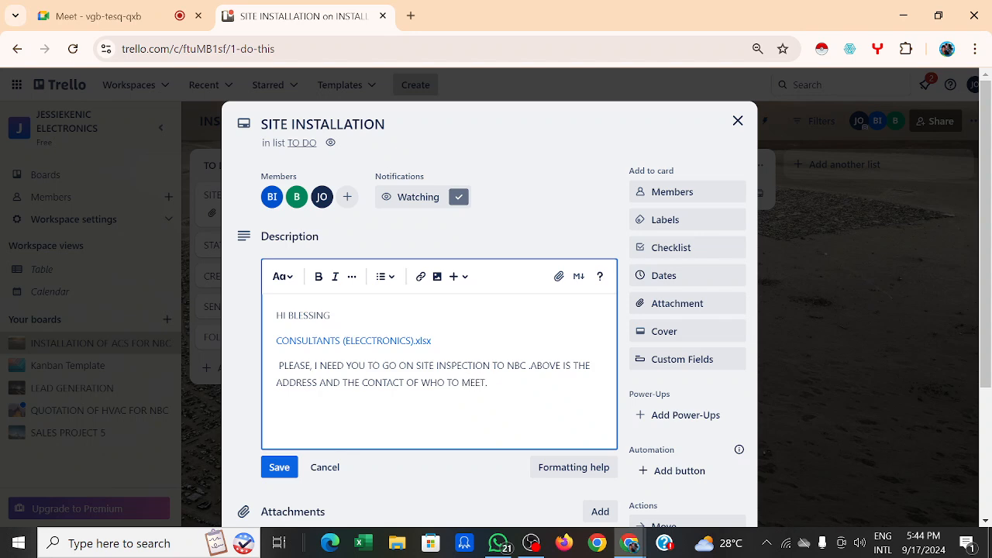
{"action": "type", "text": "."}
{"action": "key", "text": "Return"}
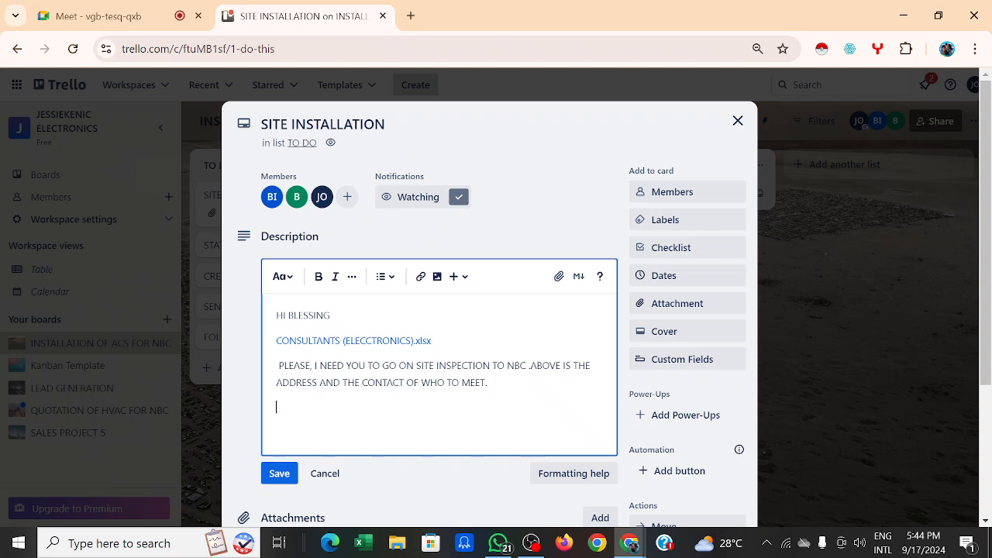
{"action": "type", "text": "THANKS"}
{"action": "scroll", "coordinate": [279, 438], "scroll_direction": "down", "scroll_amount": 1}
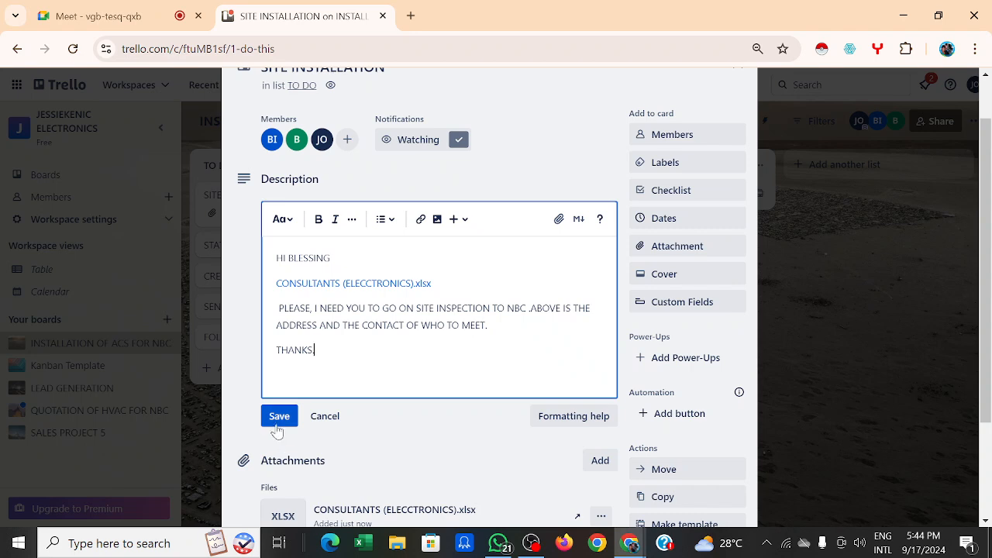
{"action": "left_click", "coordinate": [277, 419]}
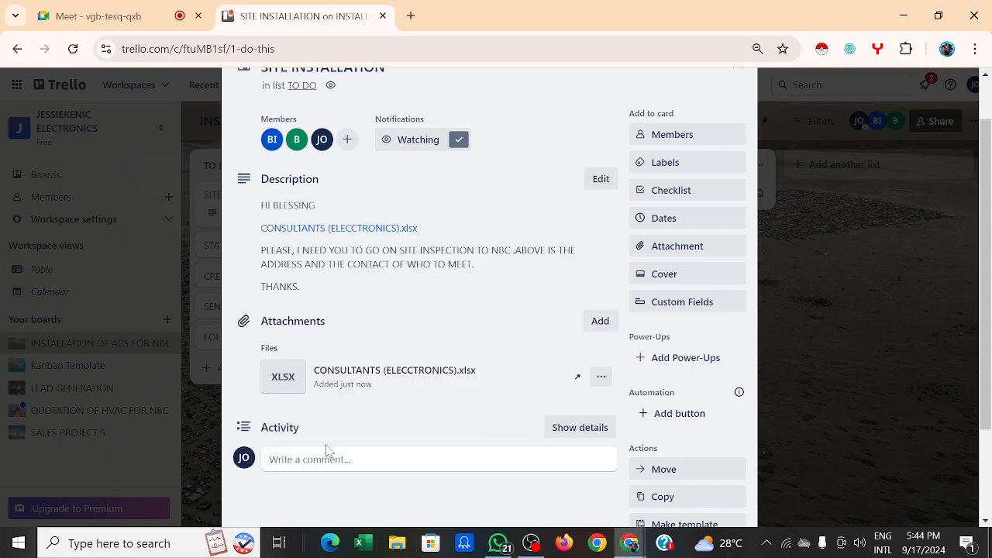
{"action": "scroll", "coordinate": [416, 304], "scroll_direction": "down", "scroll_amount": 1}
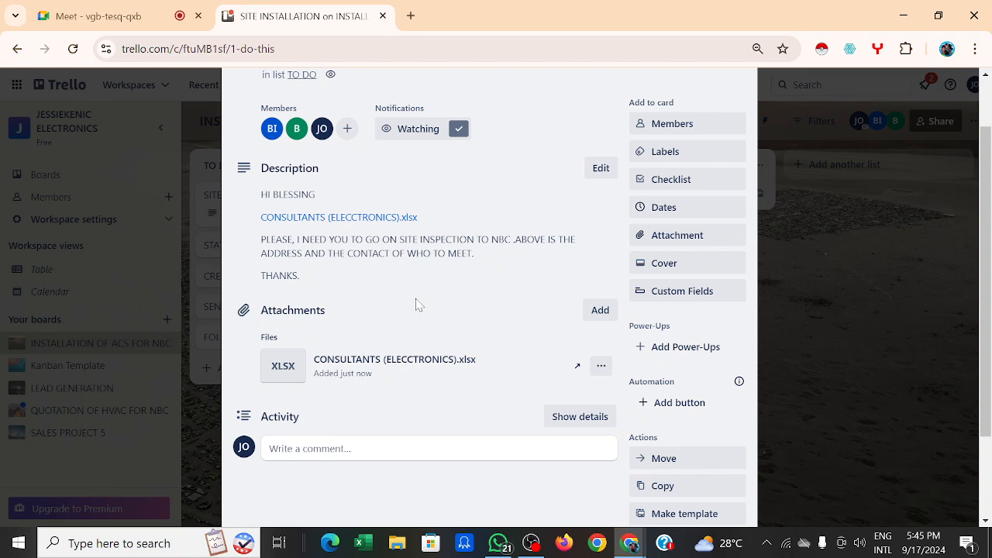
Step: Keep September 18 as the due date and add a 9/18/2024 start date
{"action": "left_click", "coordinate": [681, 217]}
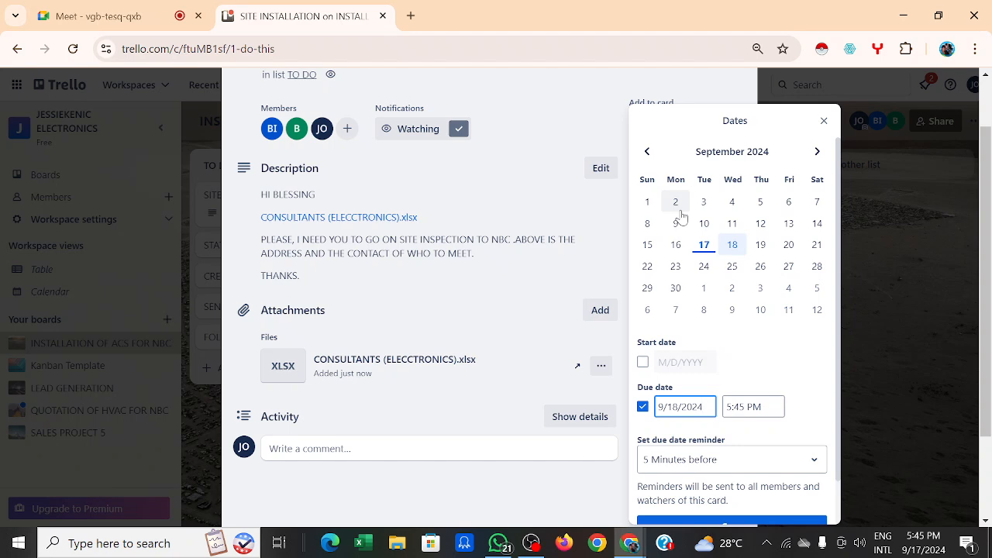
{"action": "left_click", "coordinate": [733, 248]}
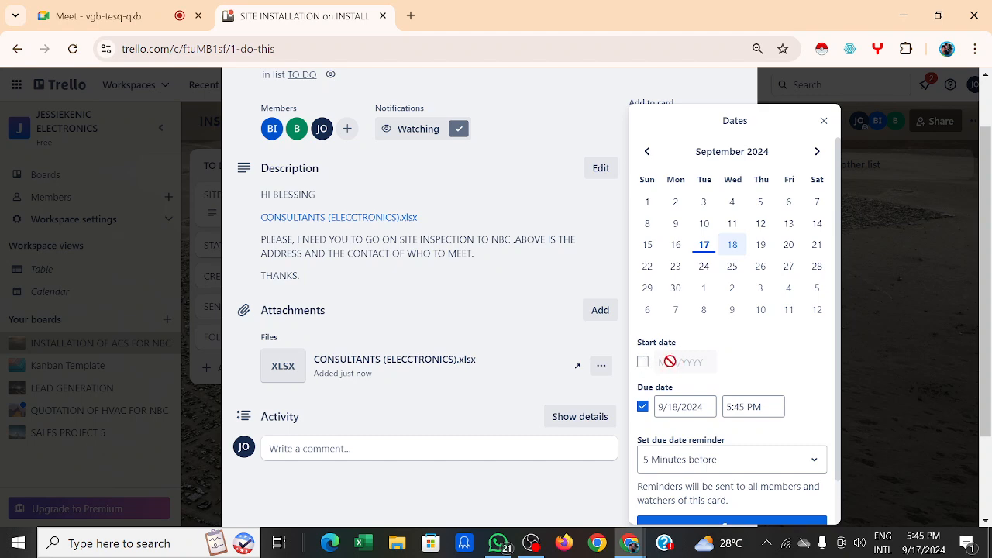
{"action": "left_click", "coordinate": [642, 362]}
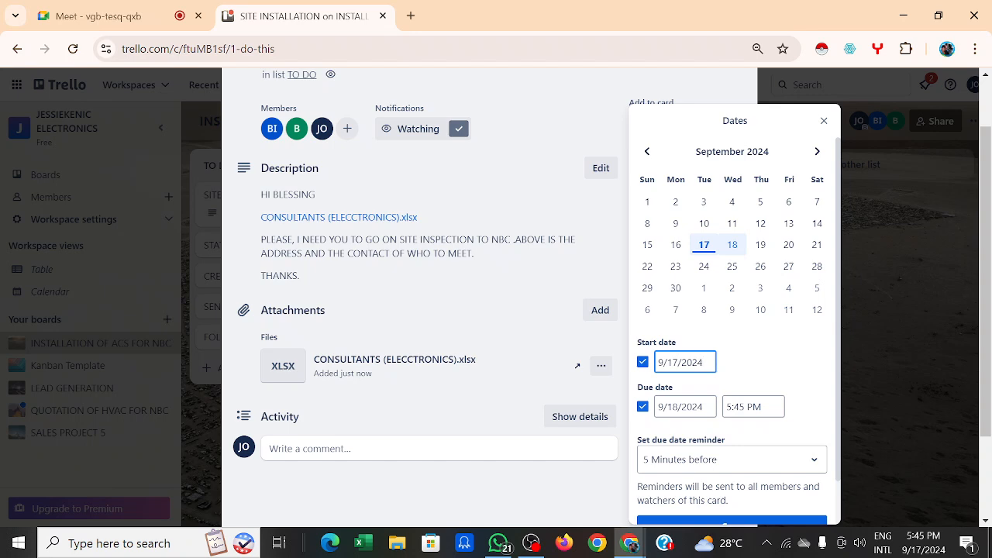
{"action": "key", "text": "BackSpace"}
{"action": "type", "text": "8"}
{"action": "left_click", "coordinate": [737, 369]}
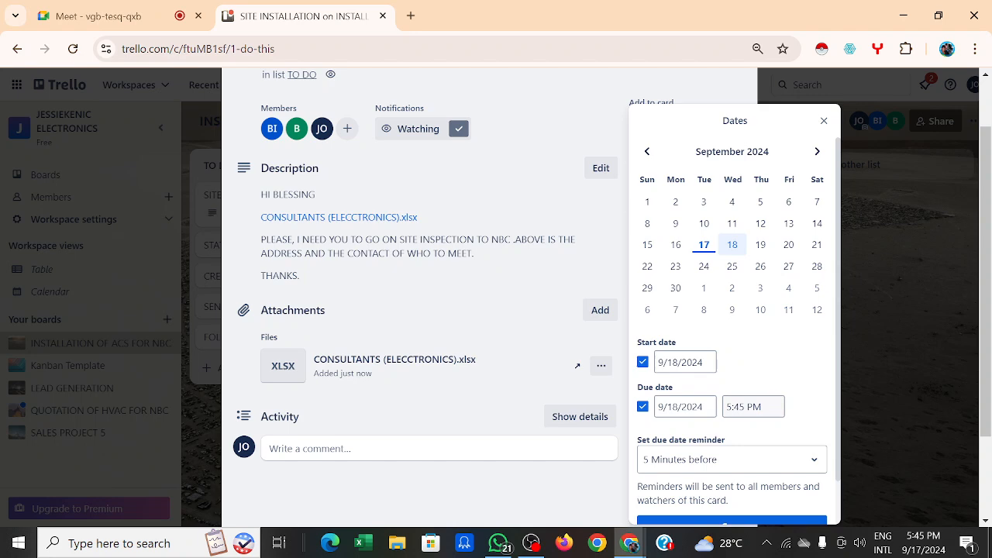
Step: Set the due time to 5:00 PM with a 2-hours-before reminder and save the dates
{"action": "left_click", "coordinate": [732, 406]}
{"action": "key", "text": "BackSpace"}
{"action": "key", "text": "BackSpace"}
{"action": "type", "text": "00"}
{"action": "scroll", "coordinate": [778, 393], "scroll_direction": "down", "scroll_amount": 1}
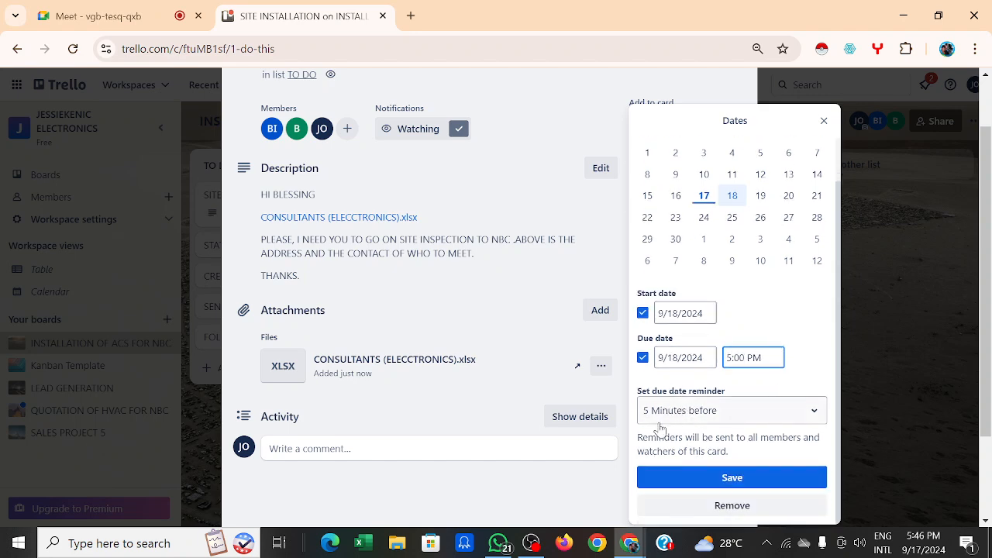
{"action": "left_click", "coordinate": [813, 415]}
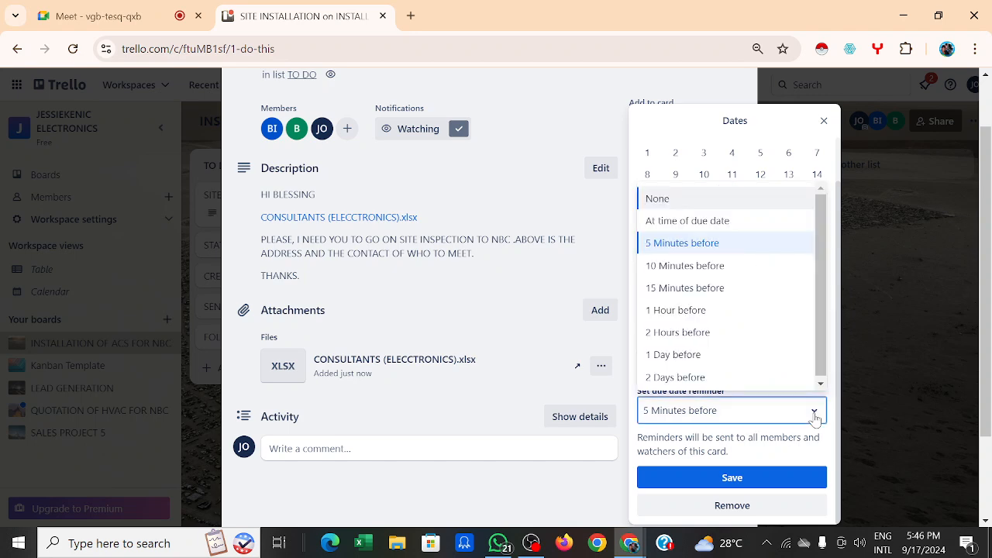
{"action": "left_click", "coordinate": [692, 335]}
{"action": "left_click", "coordinate": [759, 479]}
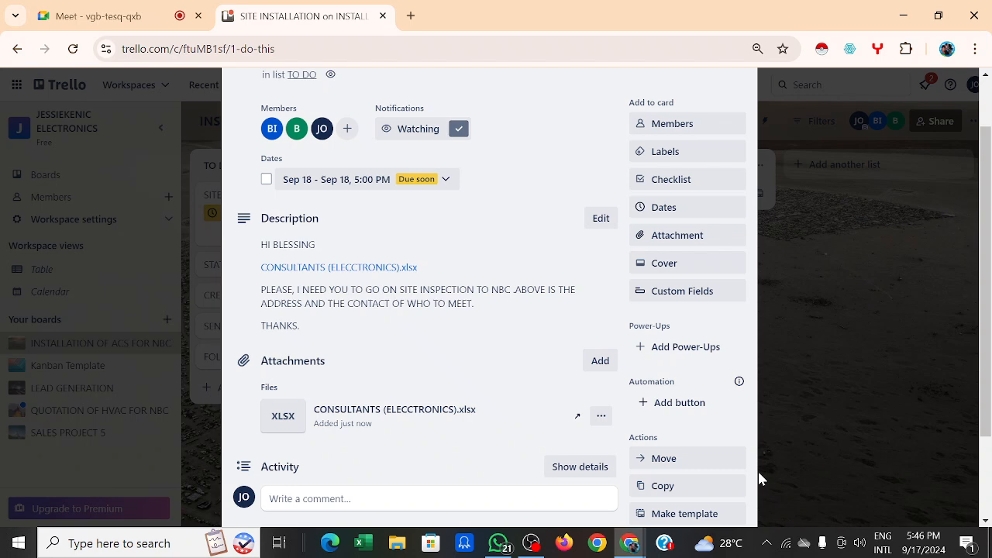
Step: Close the SITE INSTALLATION card and reopen it from the board
{"action": "left_click", "coordinate": [758, 471]}
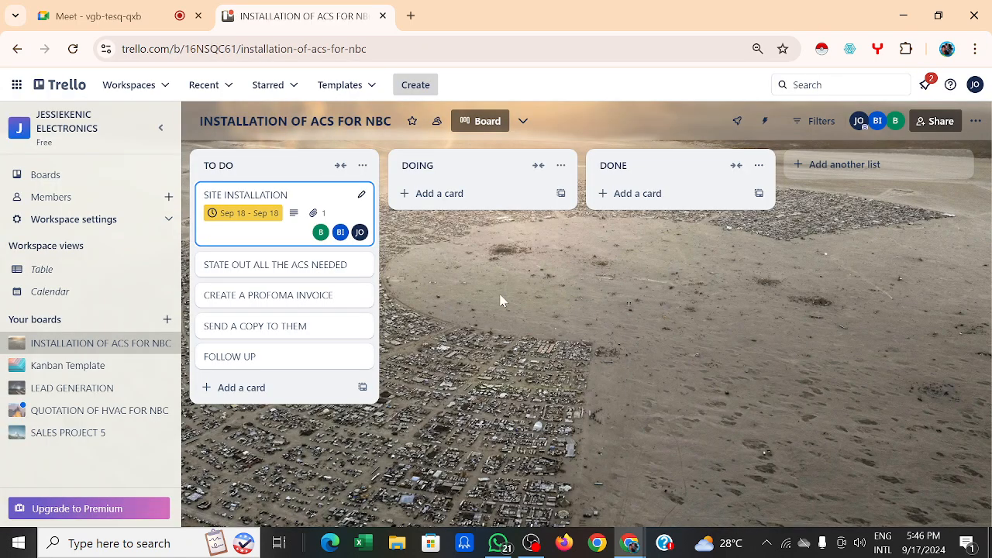
{"action": "left_click", "coordinate": [295, 201]}
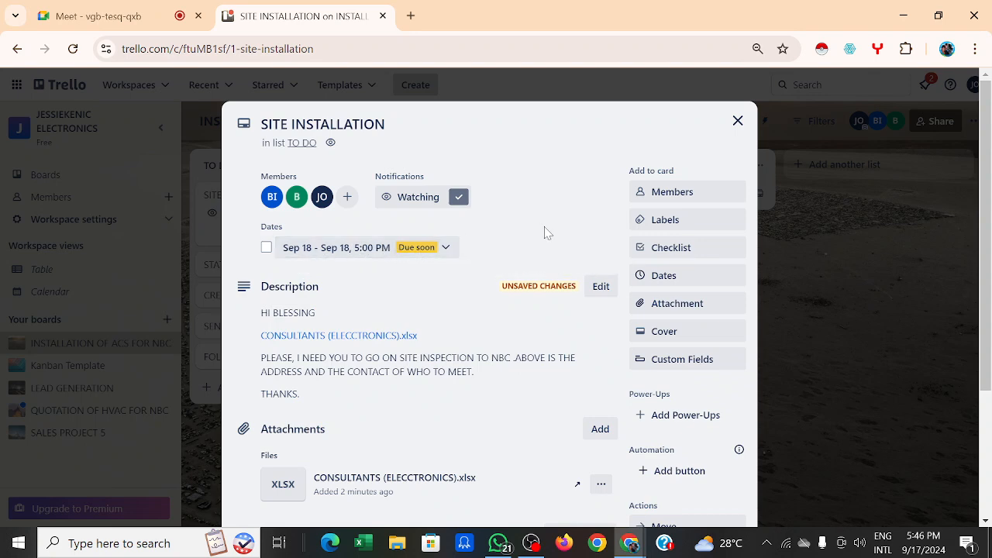
{"action": "scroll", "coordinate": [544, 231], "scroll_direction": "down", "scroll_amount": 1}
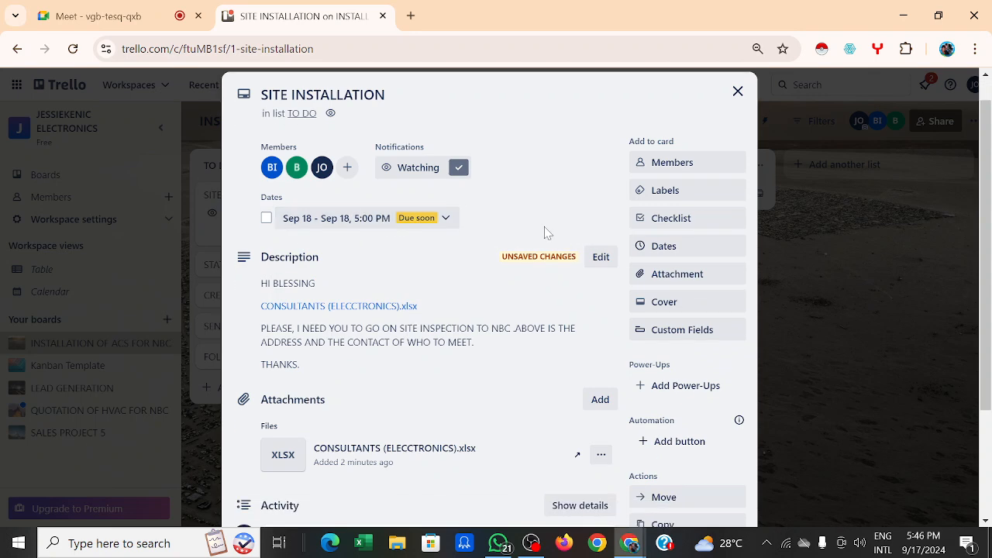
{"action": "scroll", "coordinate": [545, 233], "scroll_direction": "down", "scroll_amount": 1}
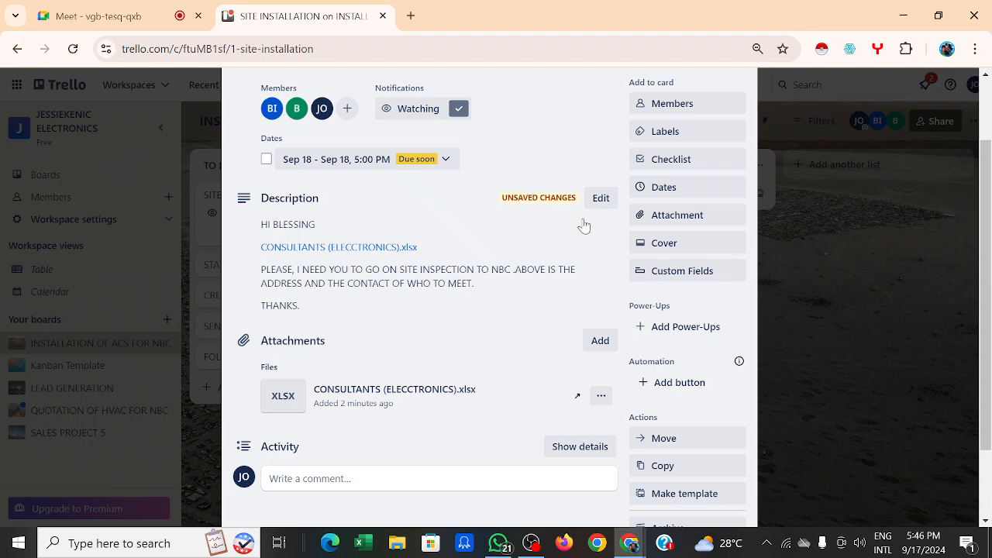
Step: Re-save the description to clear its unsaved-changes flag, then close the card to the board
{"action": "left_click", "coordinate": [423, 283]}
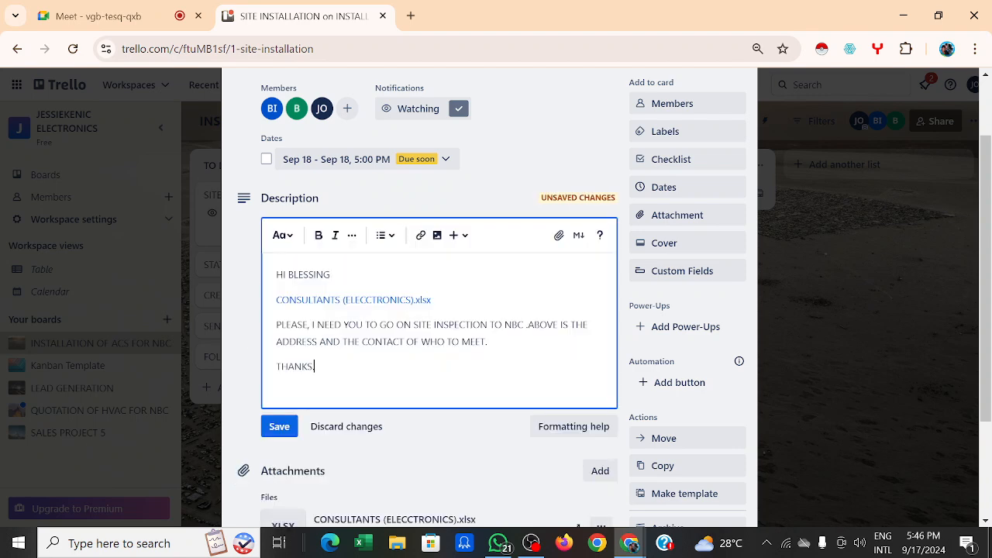
{"action": "scroll", "coordinate": [452, 295], "scroll_direction": "down", "scroll_amount": 2}
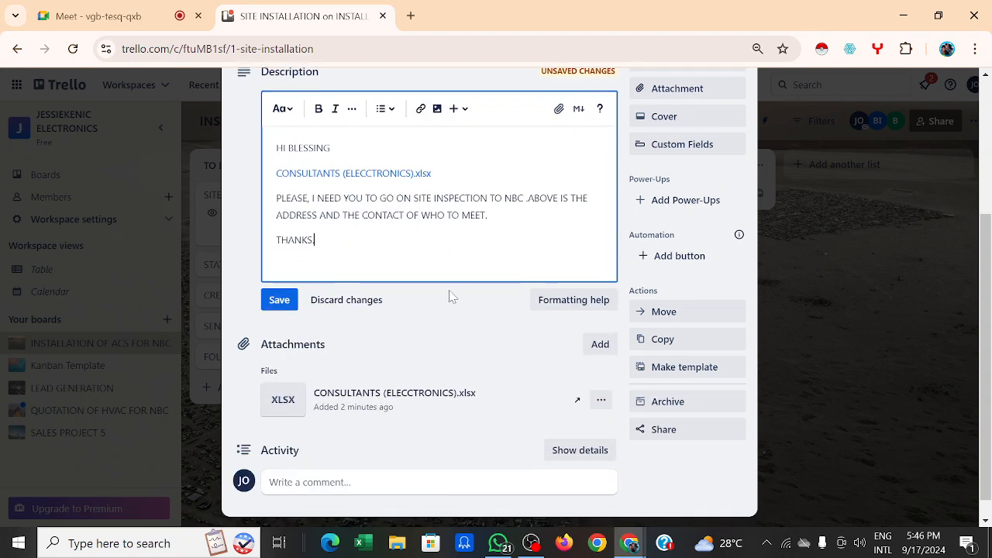
{"action": "left_click", "coordinate": [368, 487]}
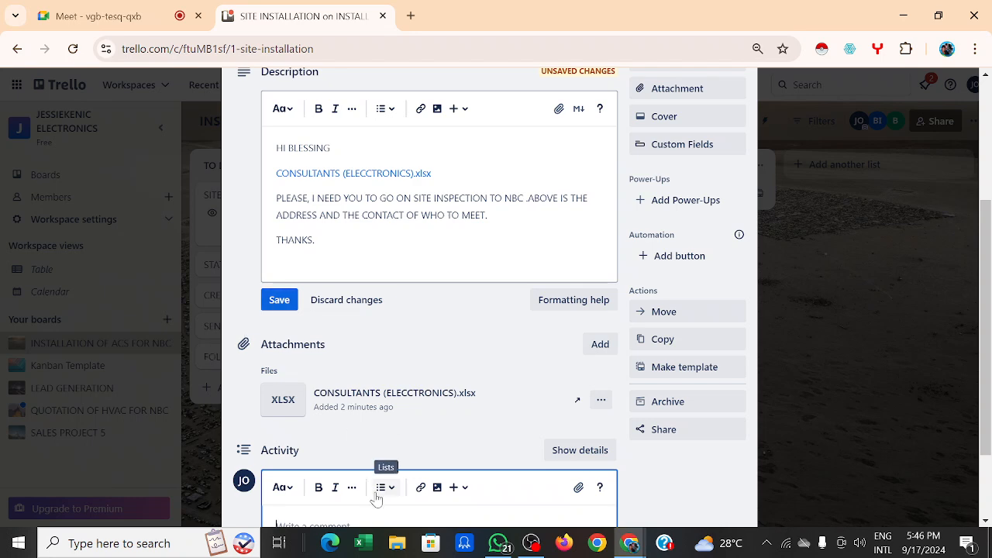
{"action": "scroll", "coordinate": [376, 498], "scroll_direction": "down", "scroll_amount": 2}
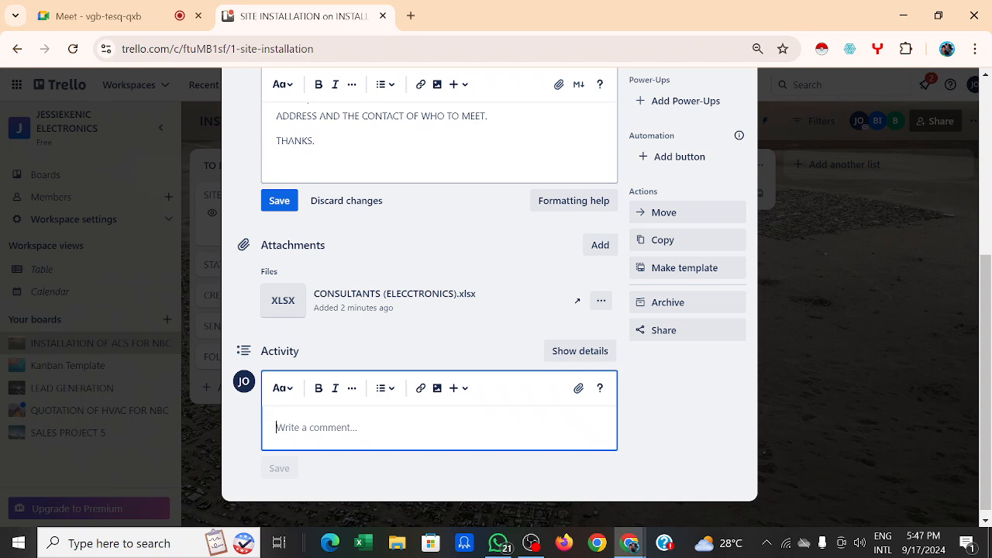
{"action": "left_click", "coordinate": [279, 202]}
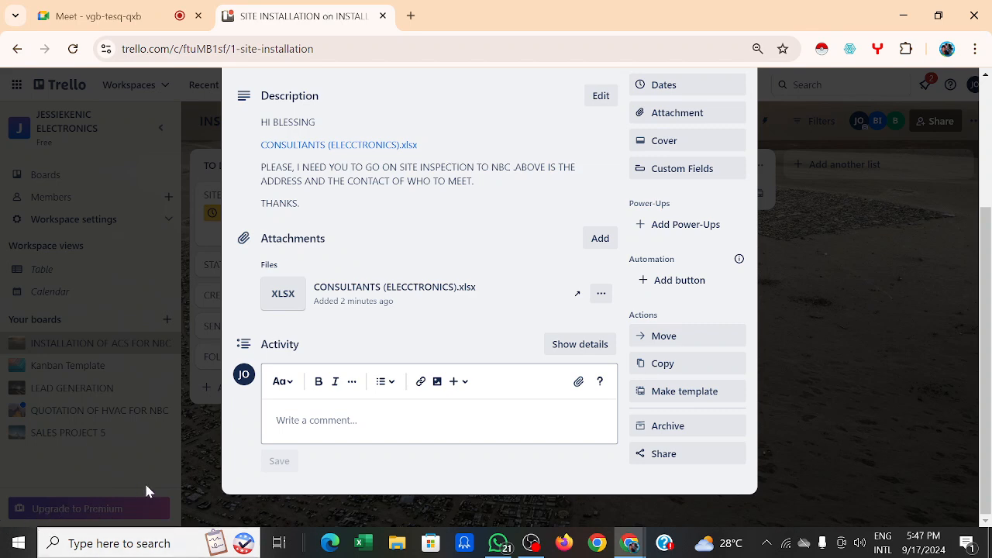
{"action": "scroll", "coordinate": [354, 370], "scroll_direction": "up", "scroll_amount": 3}
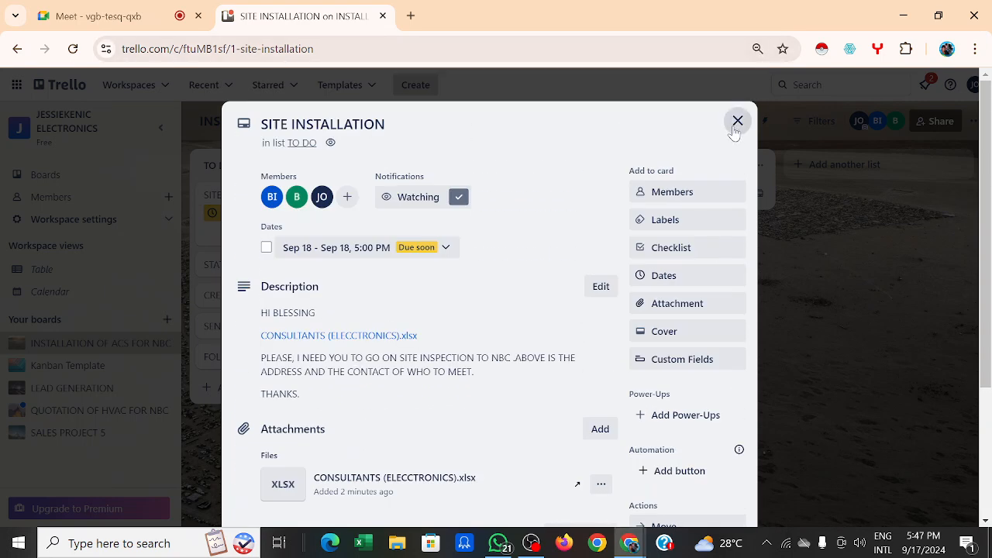
{"action": "left_click", "coordinate": [733, 130]}
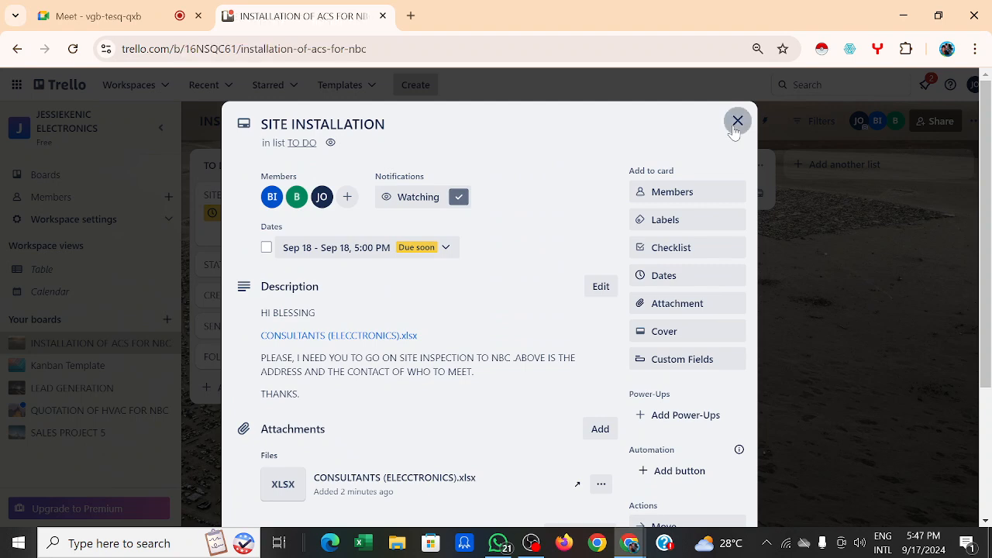
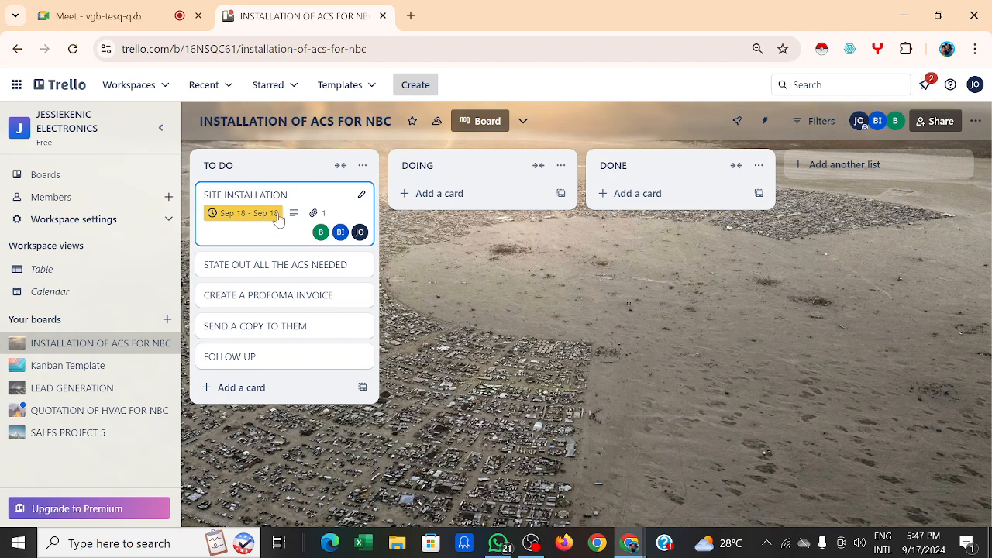
Step: Open the SITE INSTALLATION card and scroll down to its Activity section and back up
{"action": "left_click", "coordinate": [250, 237]}
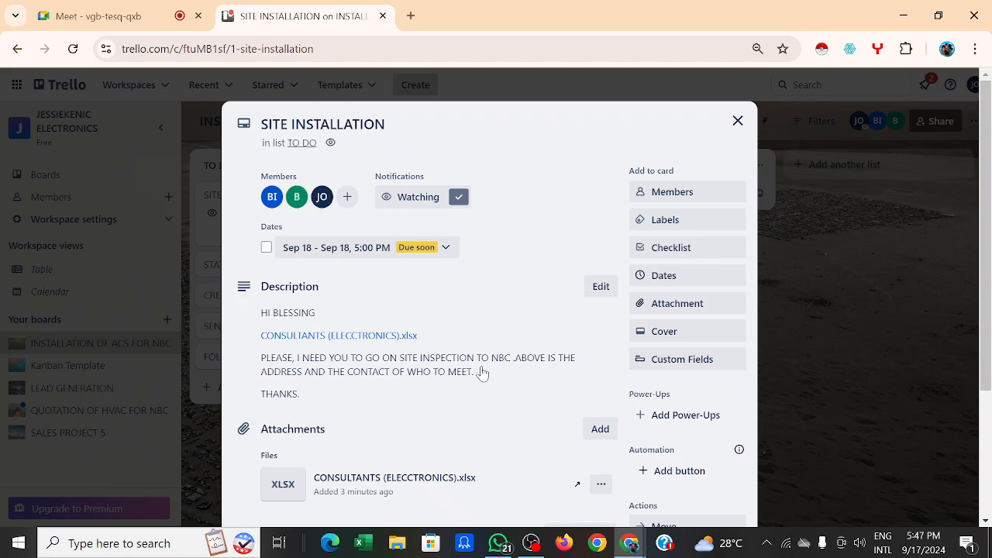
{"action": "scroll", "coordinate": [480, 373], "scroll_direction": "down", "scroll_amount": 1}
{"action": "scroll", "coordinate": [407, 438], "scroll_direction": "down", "scroll_amount": 2}
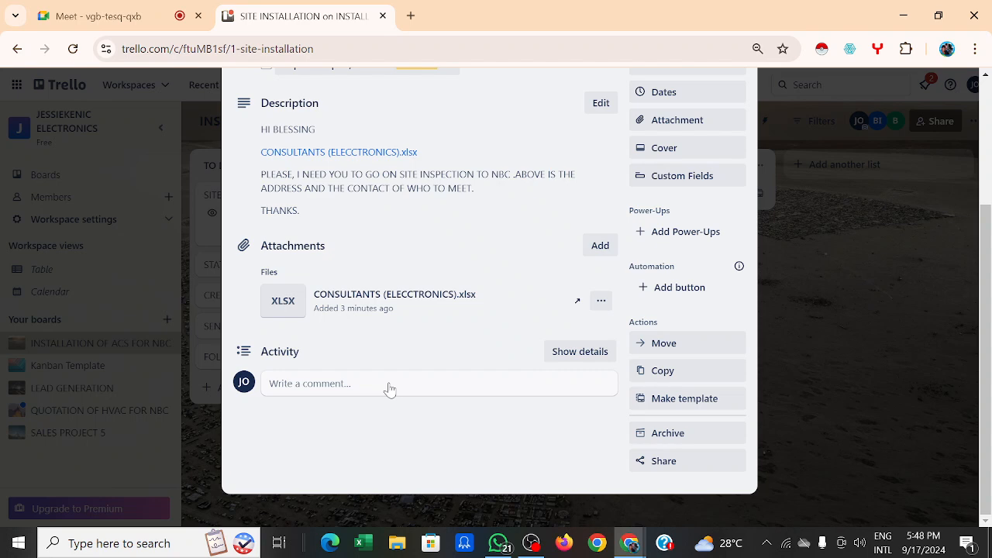
{"action": "scroll", "coordinate": [389, 389], "scroll_direction": "up", "scroll_amount": 3}
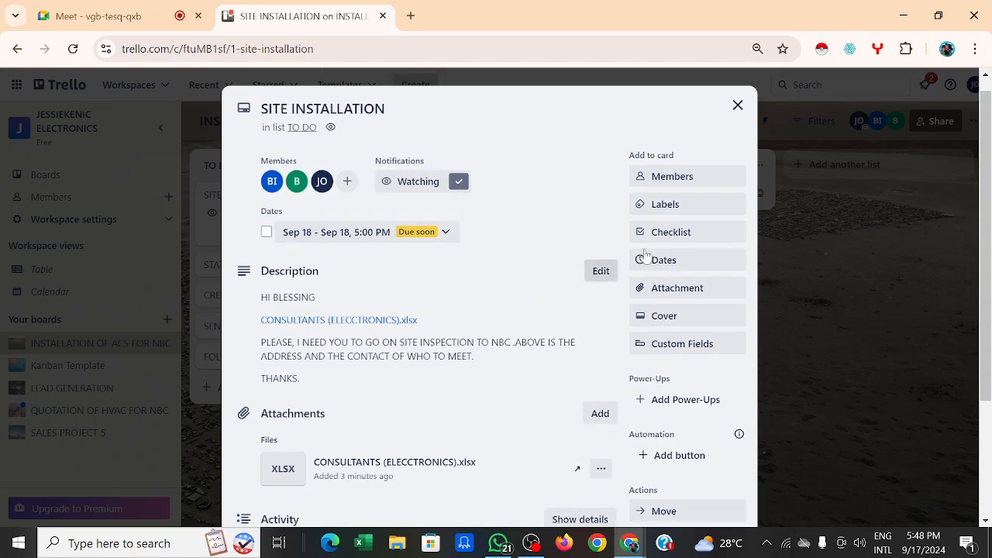
Step: Create a sky-blue IN PROGRESS label, then leave the card tagged with the plain green label
{"action": "left_click", "coordinate": [699, 204]}
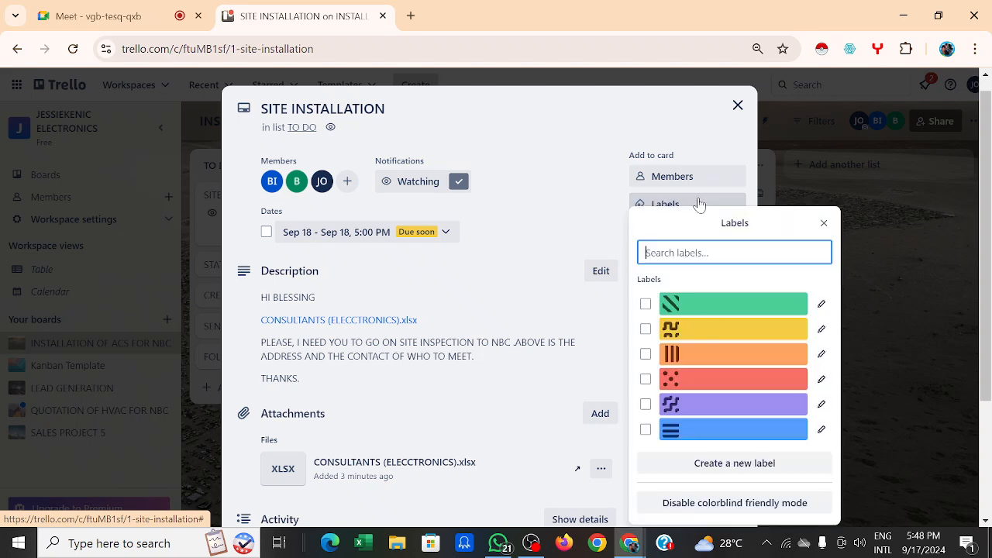
{"action": "left_click", "coordinate": [733, 465]}
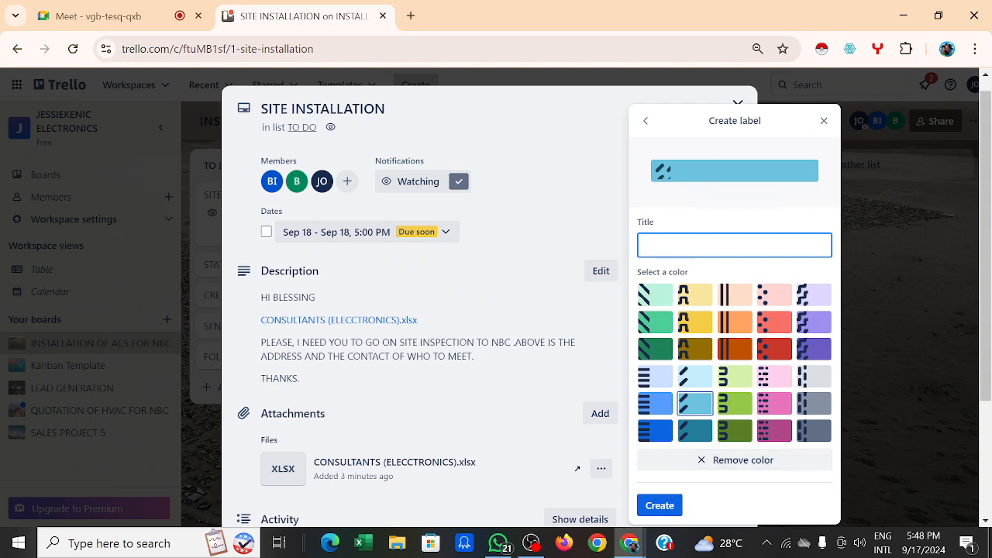
{"action": "type", "text": "IN PROGRESS"}
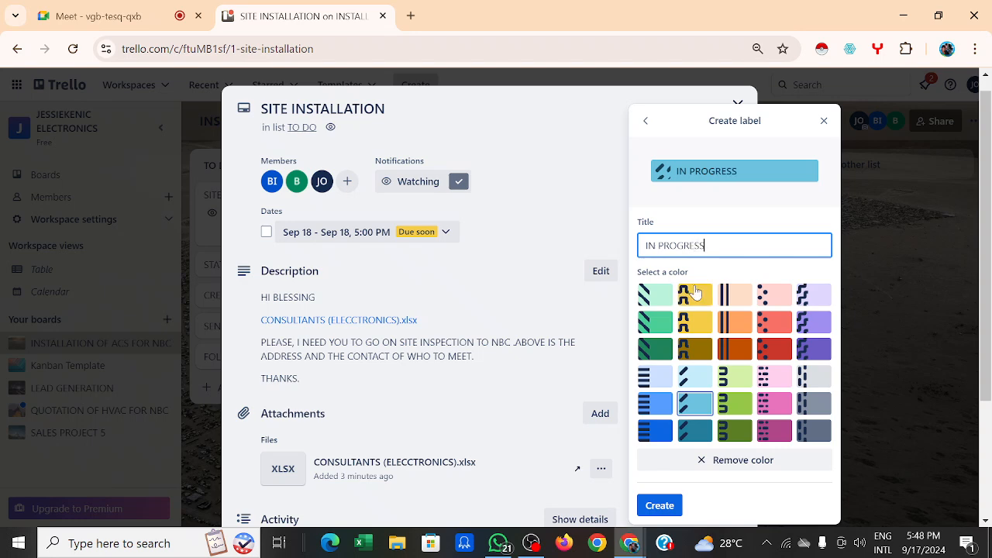
{"action": "left_click", "coordinate": [659, 508]}
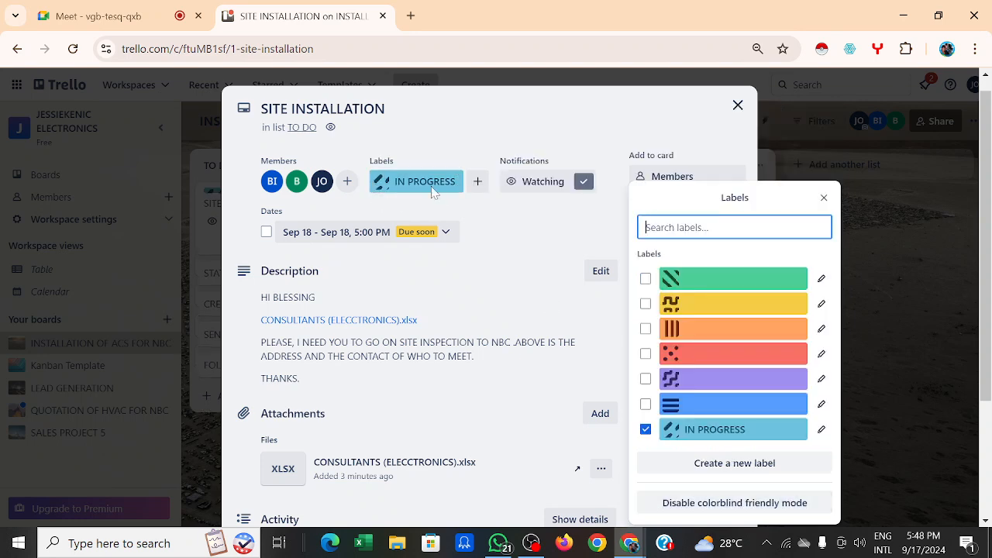
{"action": "left_click", "coordinate": [644, 430]}
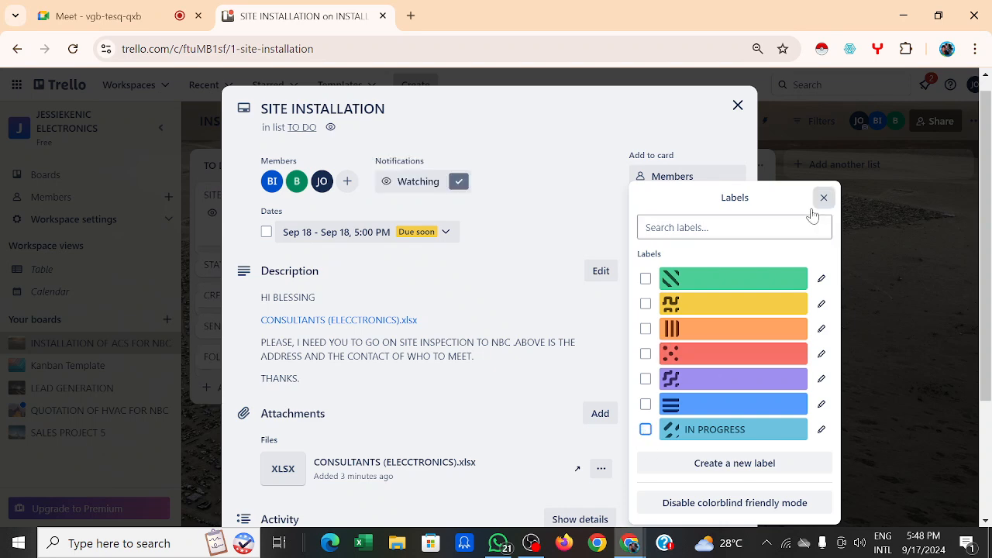
{"action": "left_click", "coordinate": [750, 282]}
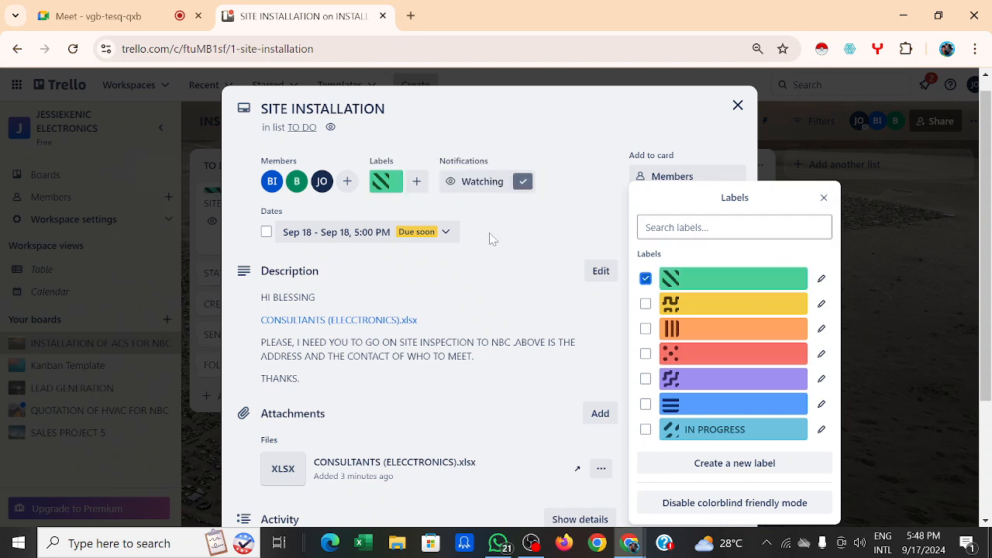
Step: Remove the green label and create a lime COMPLETED label, leaving it off the card
{"action": "left_click", "coordinate": [646, 280]}
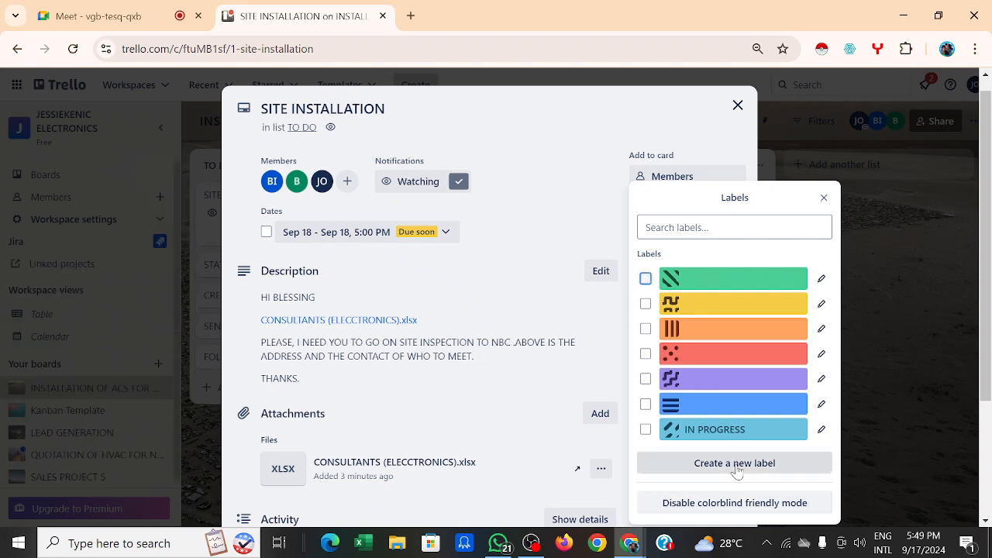
{"action": "left_click", "coordinate": [736, 468]}
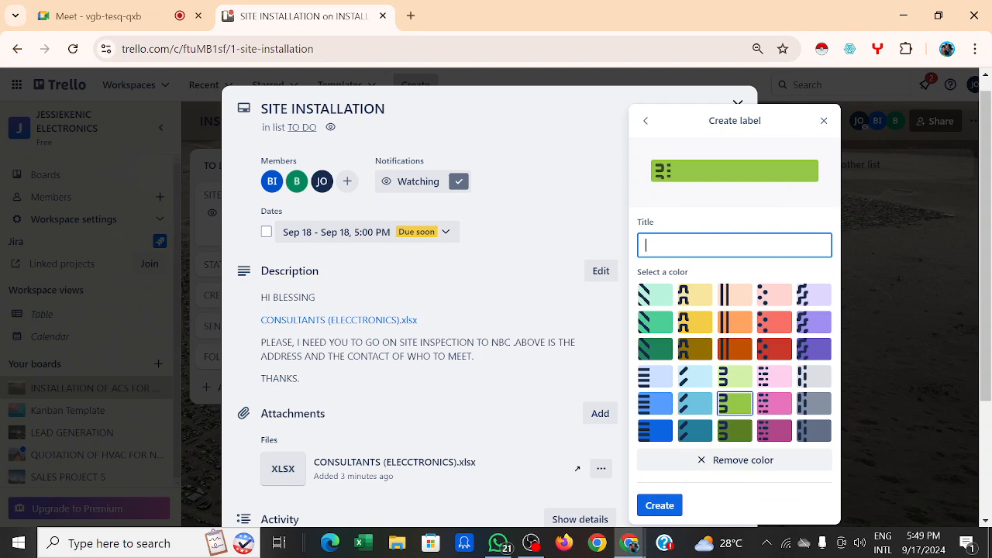
{"action": "type", "text": "COMPLETED"}
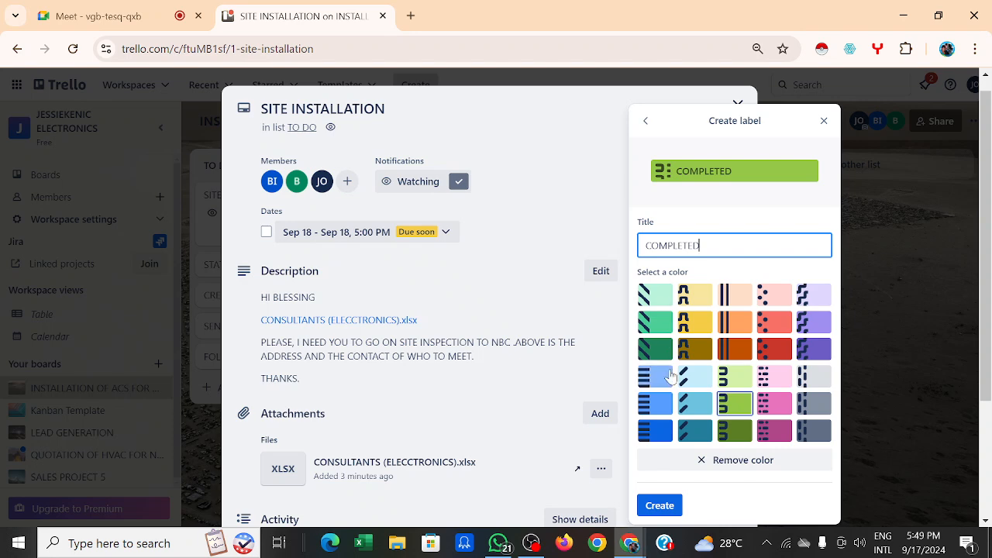
{"action": "left_click", "coordinate": [650, 507]}
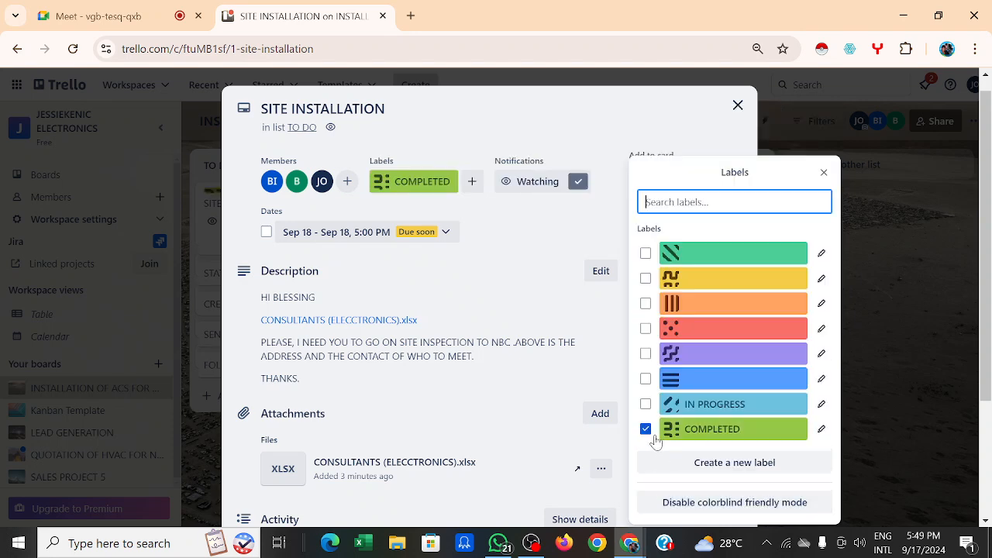
{"action": "left_click", "coordinate": [645, 431]}
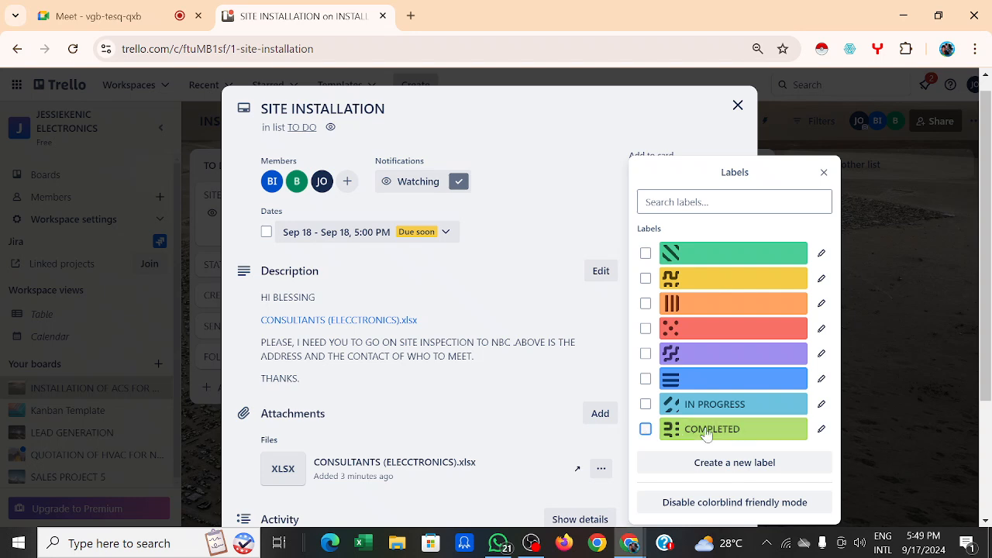
Step: Create a bold red STUCK label, leaving it off the card
{"action": "left_click", "coordinate": [736, 464]}
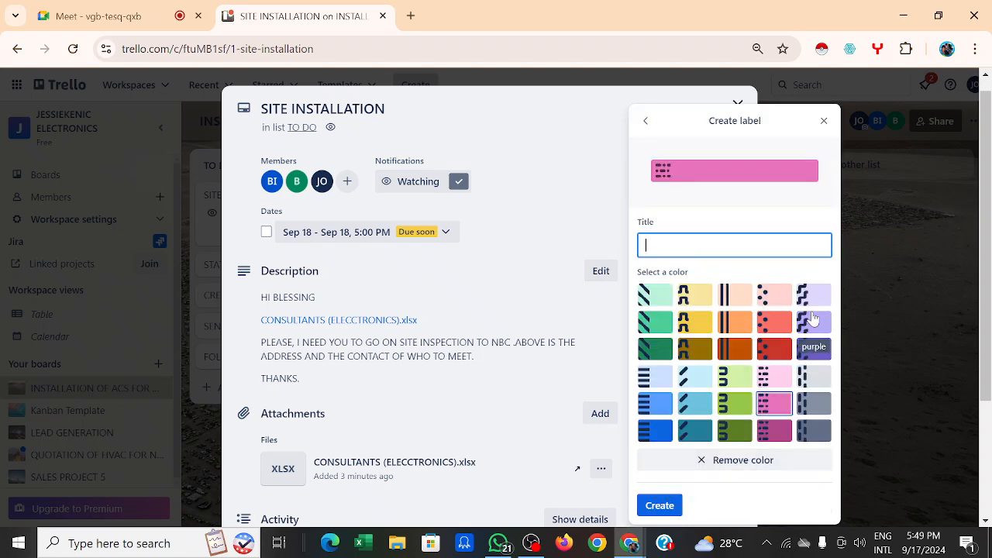
{"action": "left_click", "coordinate": [660, 177]}
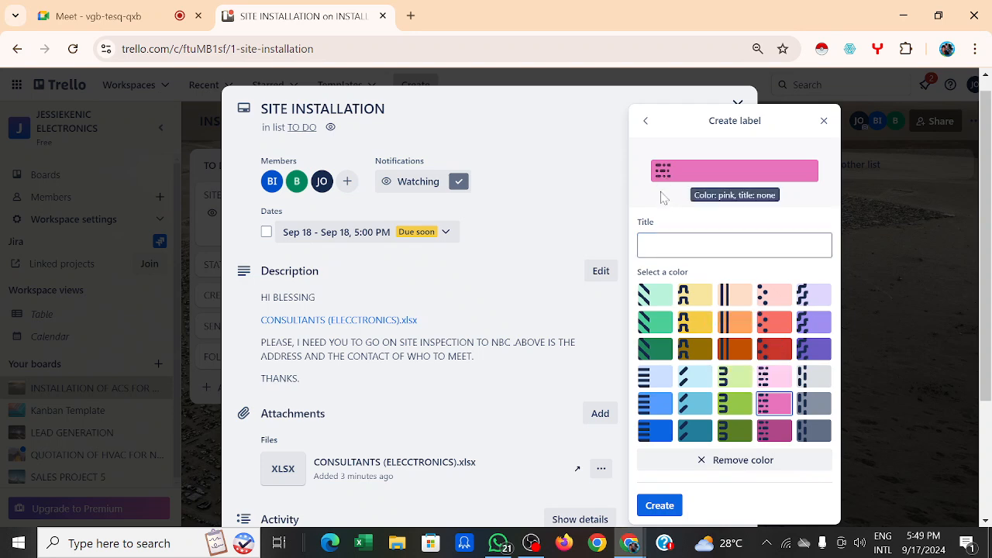
{"action": "left_click", "coordinate": [666, 245]}
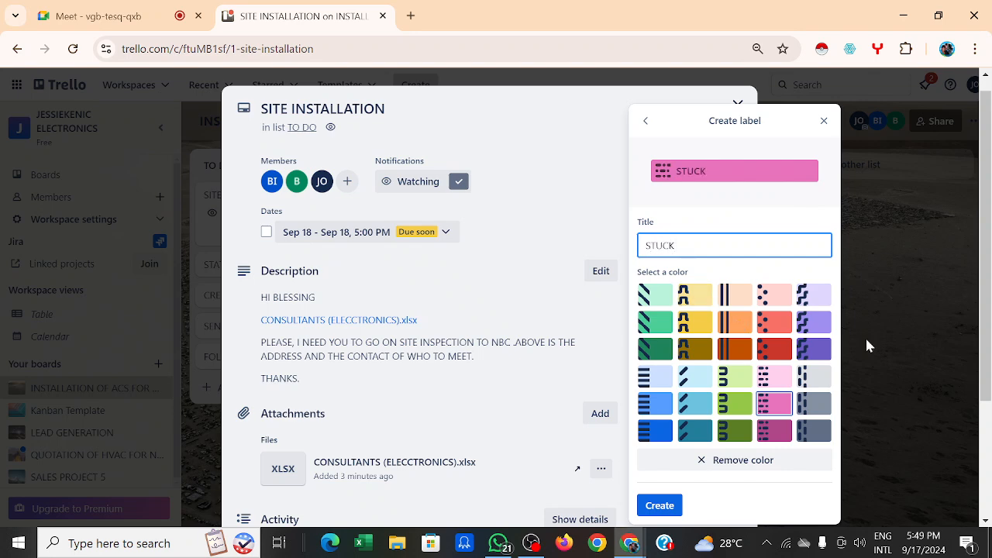
{"action": "left_click", "coordinate": [785, 350]}
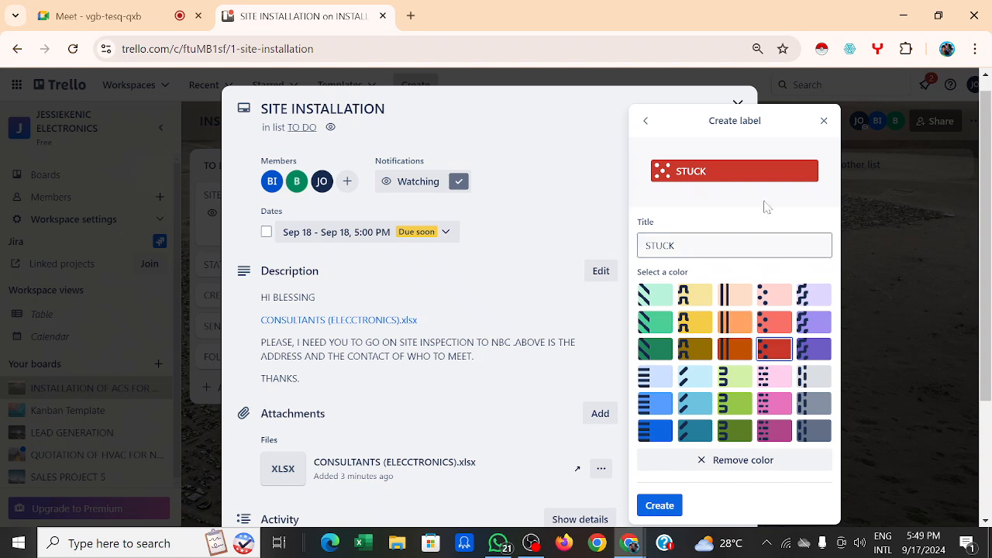
{"action": "left_click", "coordinate": [663, 505]}
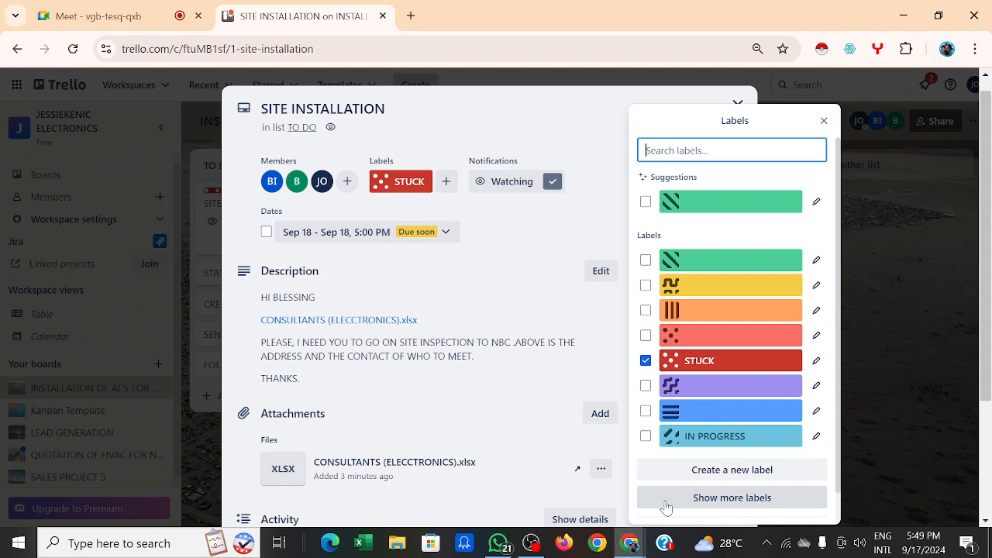
{"action": "left_click", "coordinate": [645, 361]}
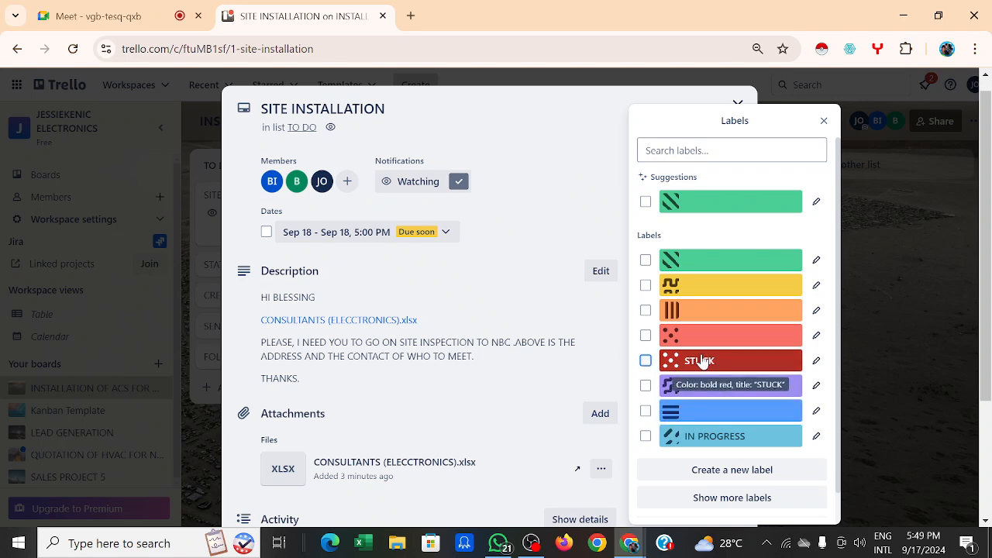
Step: Create a dark-green COMPLETED label and apply it plus the plain blue label to the card
{"action": "left_click", "coordinate": [742, 470]}
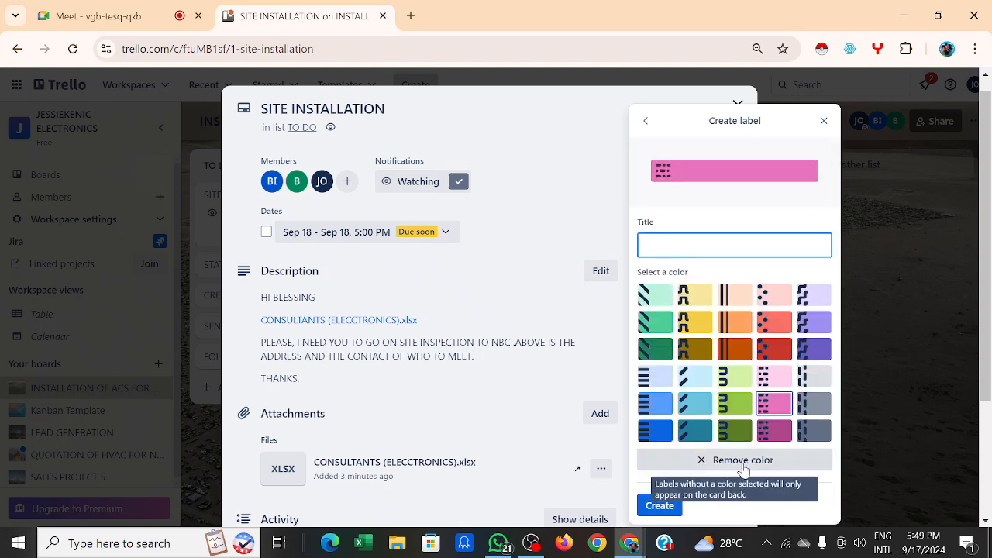
{"action": "type", "text": "COMPLETED"}
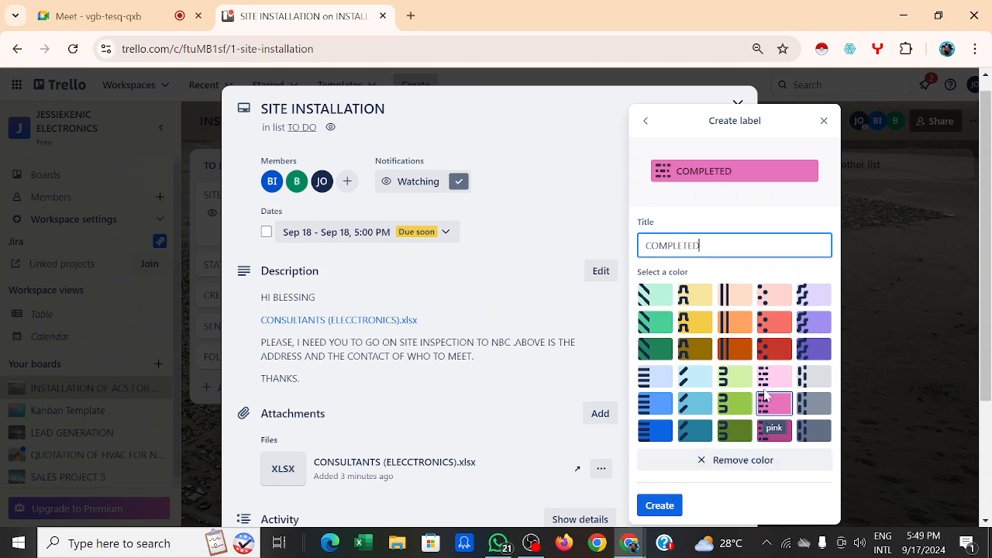
{"action": "left_click", "coordinate": [728, 434]}
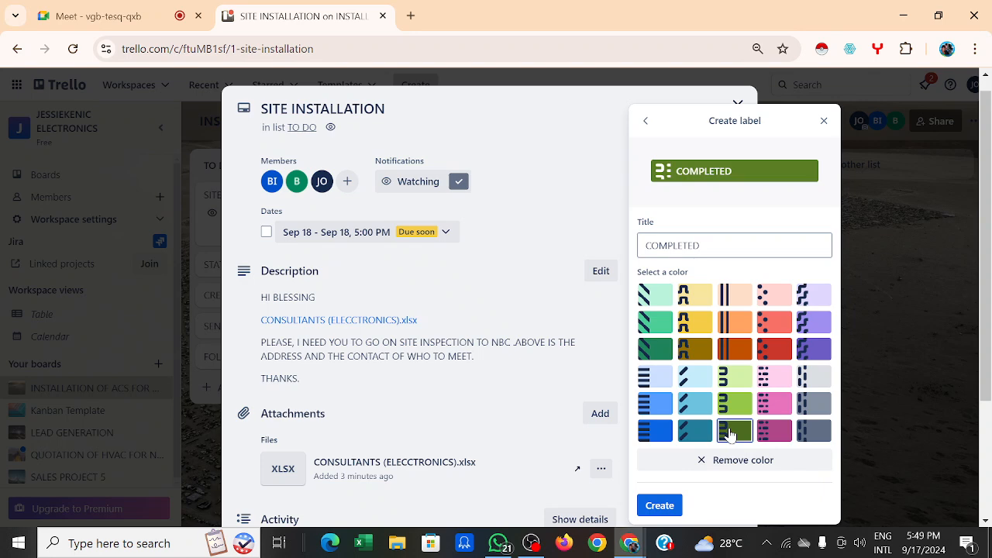
{"action": "left_click", "coordinate": [657, 508]}
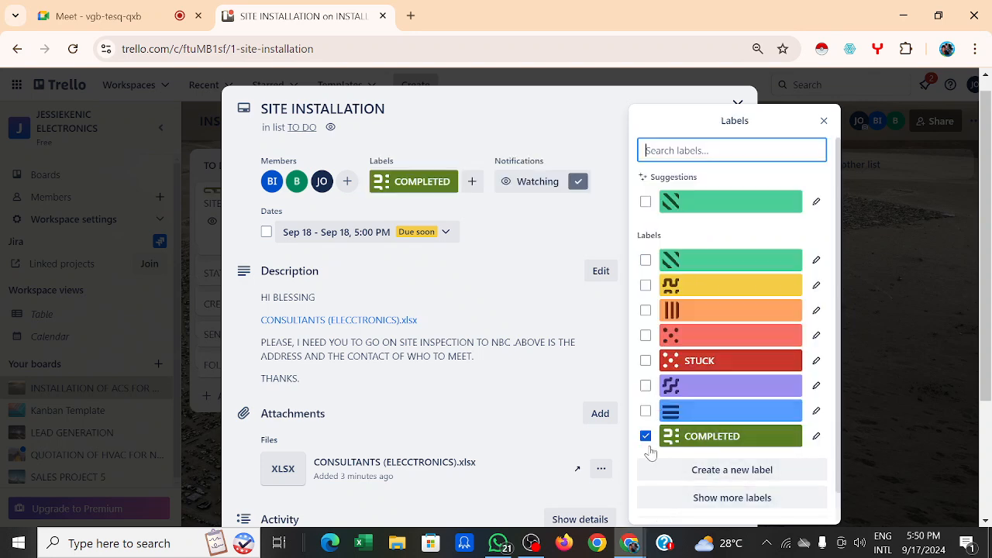
{"action": "left_click", "coordinate": [646, 411]}
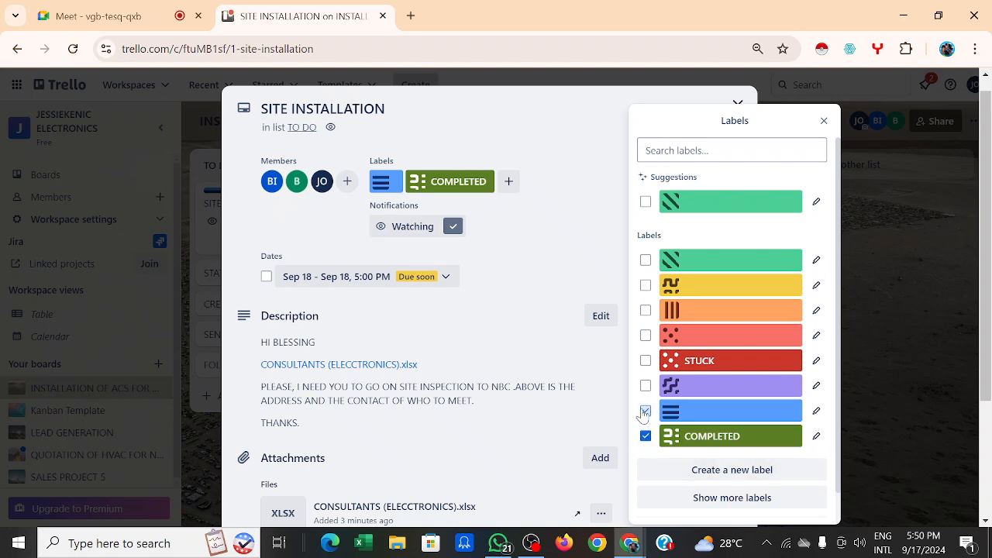
Step: Remove the blue and COMPLETED labels from the card and delete the lime COMPLETED label
{"action": "left_click", "coordinate": [645, 411]}
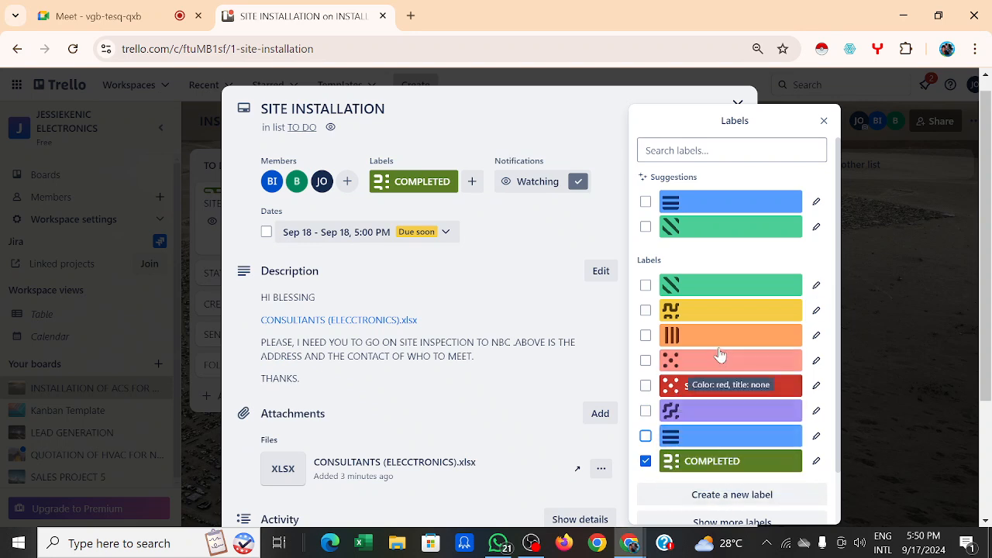
{"action": "left_click", "coordinate": [674, 461]}
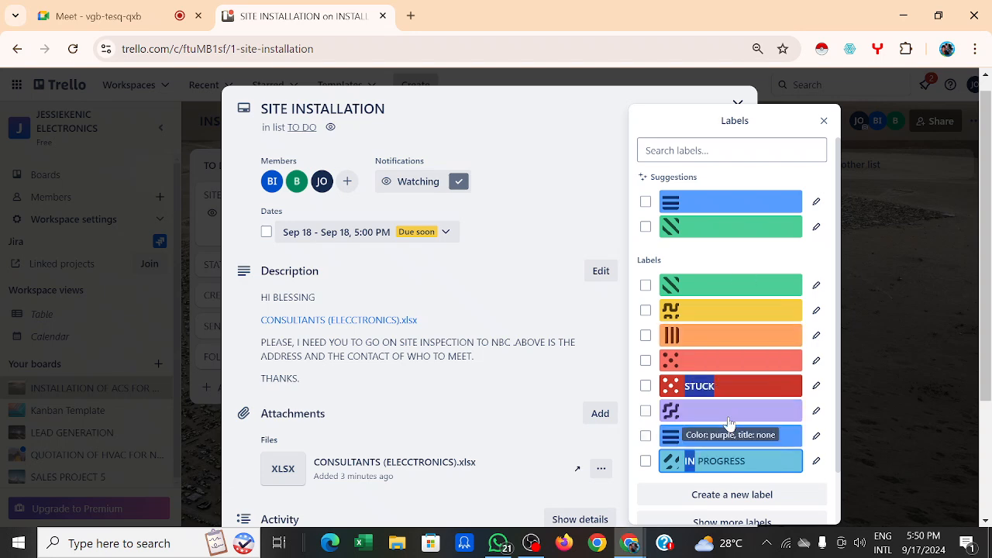
{"action": "scroll", "coordinate": [729, 422], "scroll_direction": "down", "scroll_amount": 1}
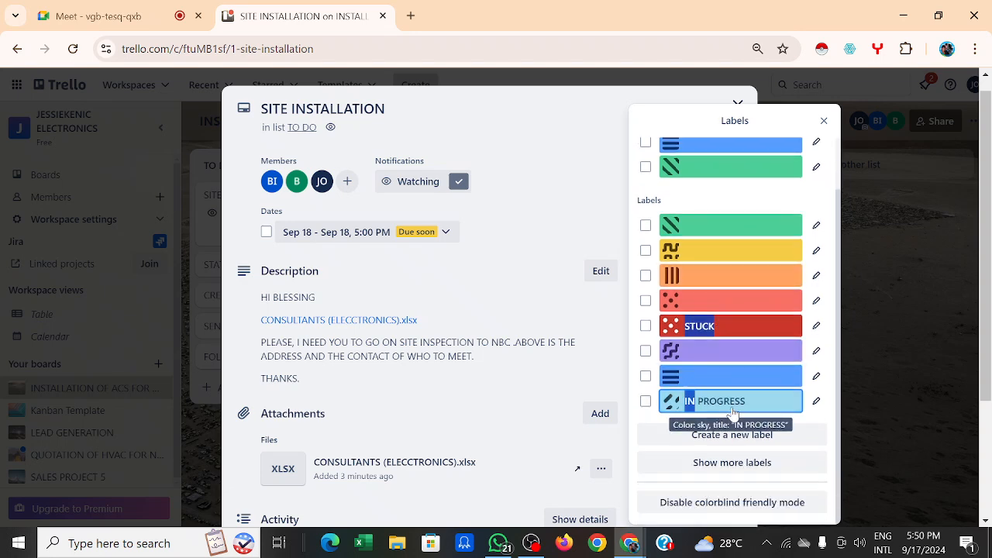
{"action": "left_click", "coordinate": [732, 463]}
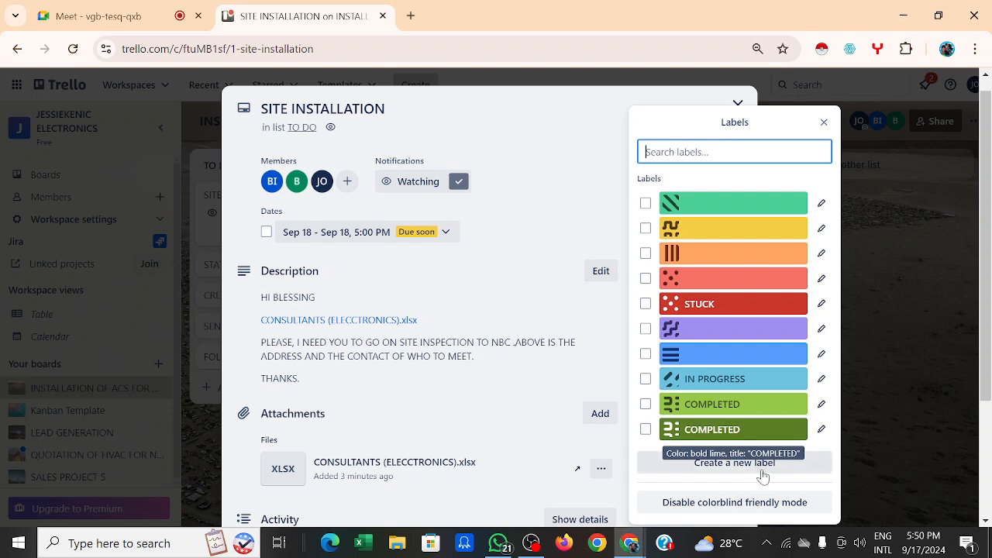
{"action": "left_click", "coordinate": [820, 404]}
{"action": "left_click", "coordinate": [708, 308]}
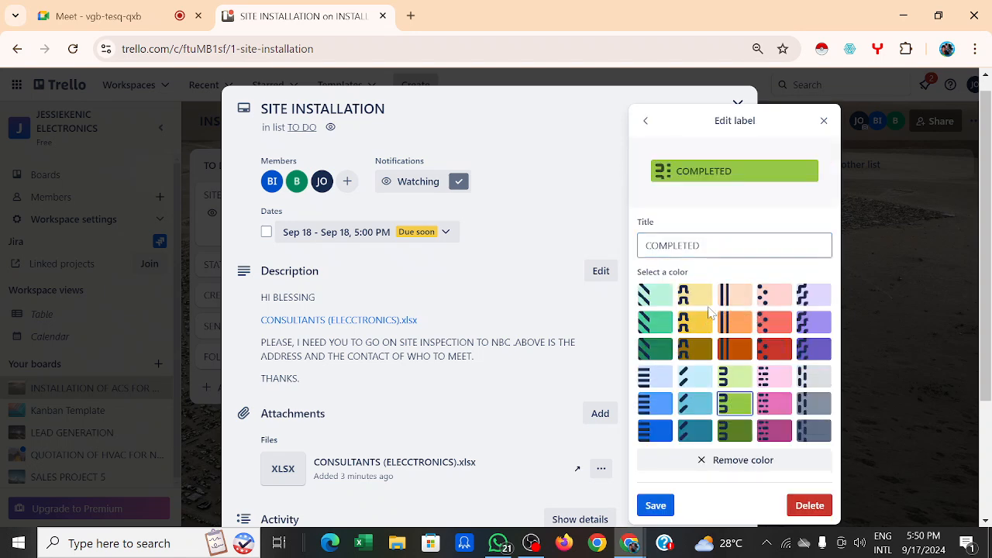
{"action": "left_click", "coordinate": [821, 506]}
{"action": "left_click", "coordinate": [751, 307]}
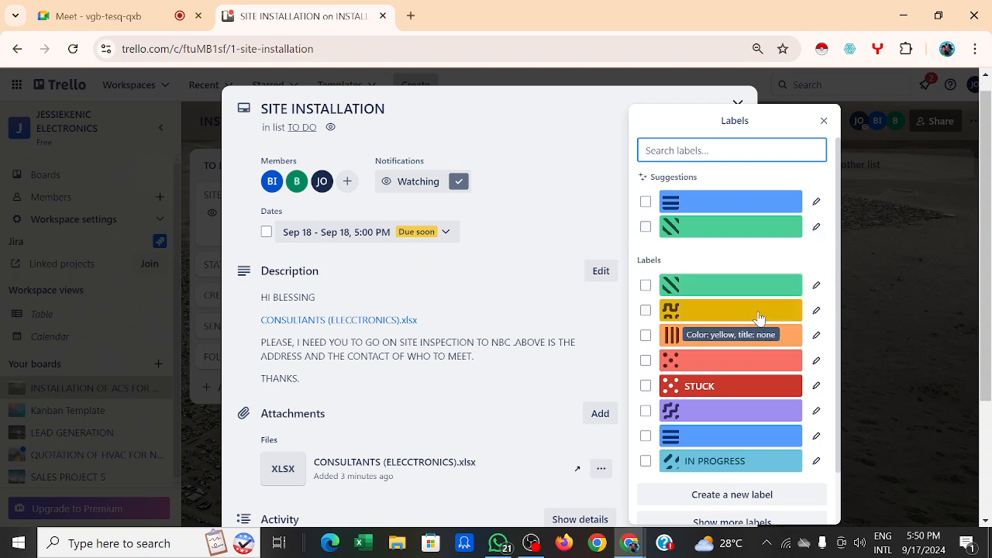
{"action": "scroll", "coordinate": [757, 316], "scroll_direction": "down", "scroll_amount": 1}
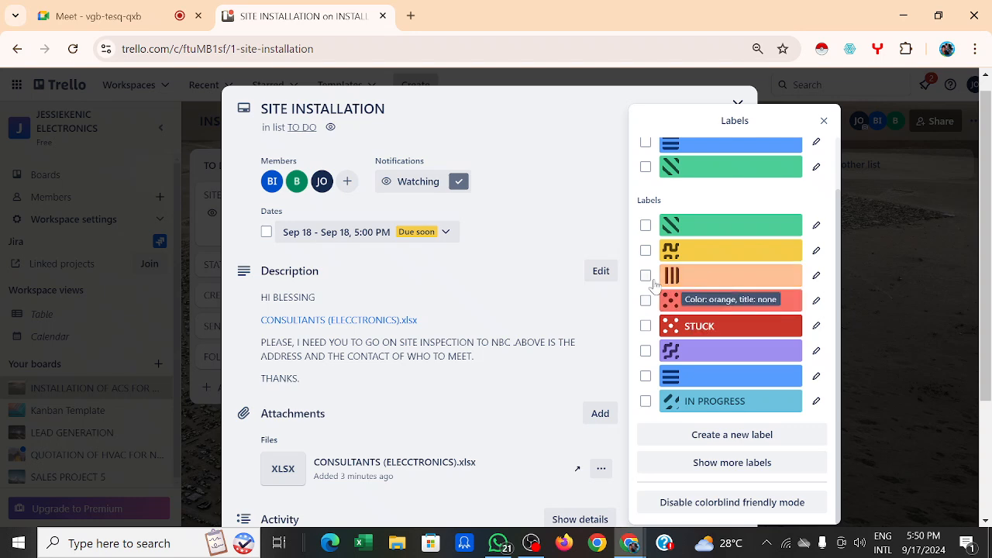
{"action": "left_click", "coordinate": [547, 223]}
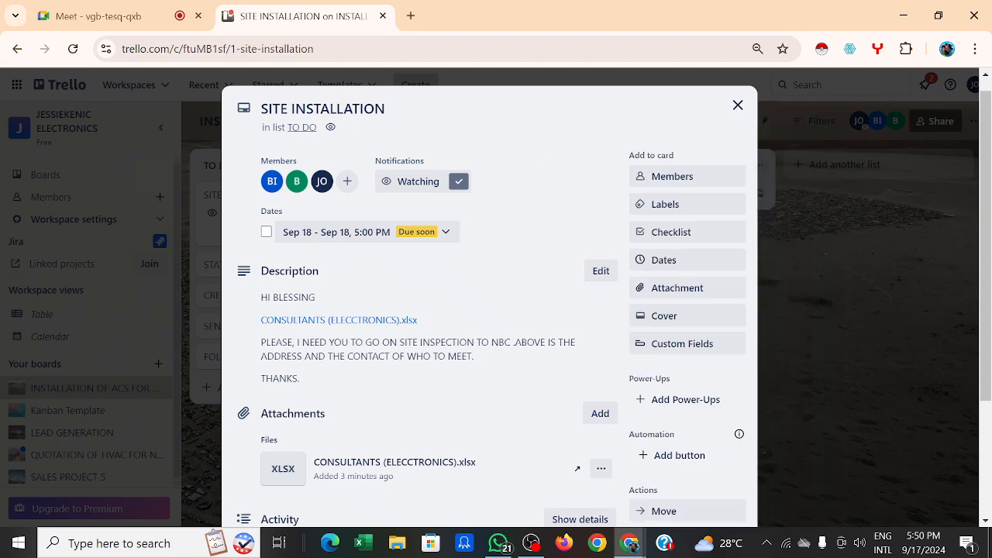
Step: Reopen the card's labels list several times to browse all the board's labels
{"action": "left_click", "coordinate": [676, 205]}
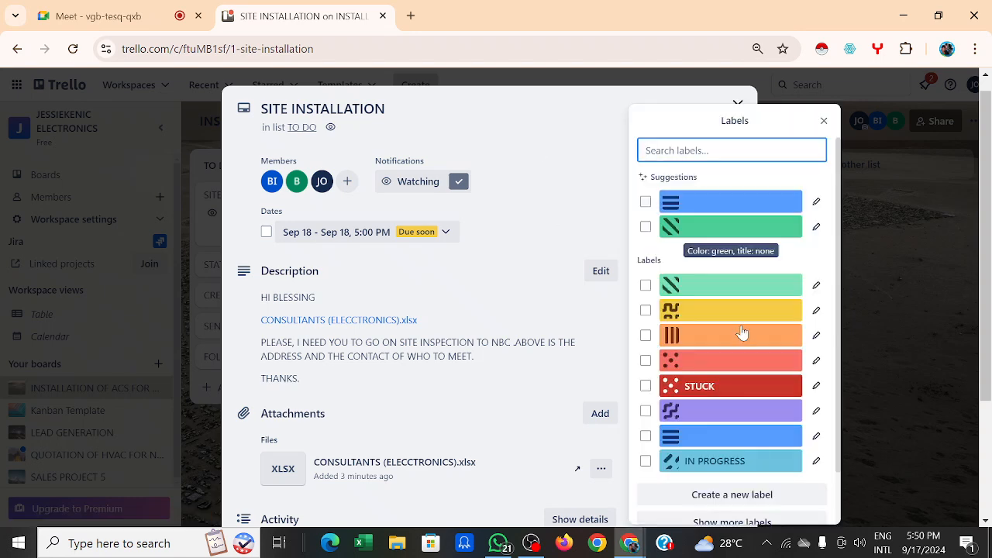
{"action": "left_click", "coordinate": [759, 495]}
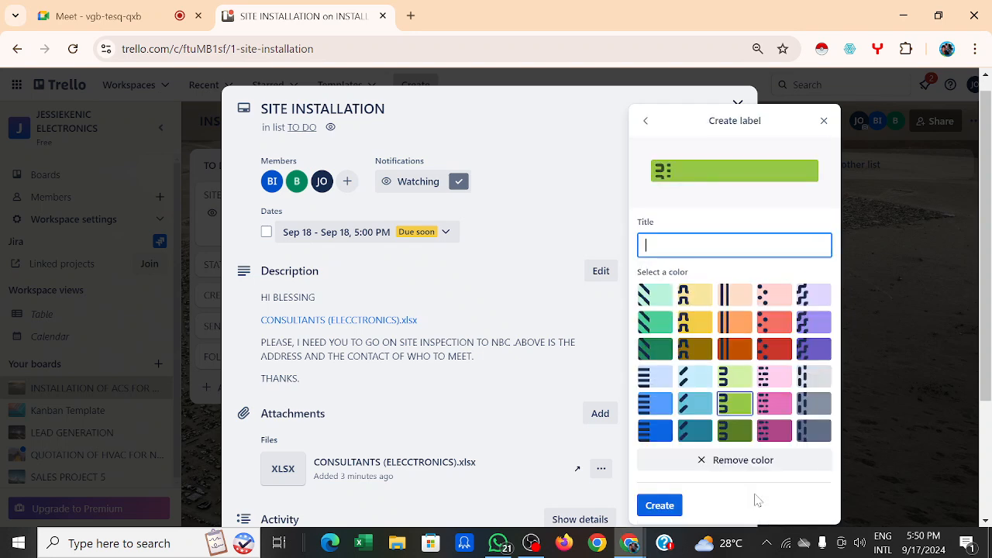
{"action": "left_click", "coordinate": [578, 198]}
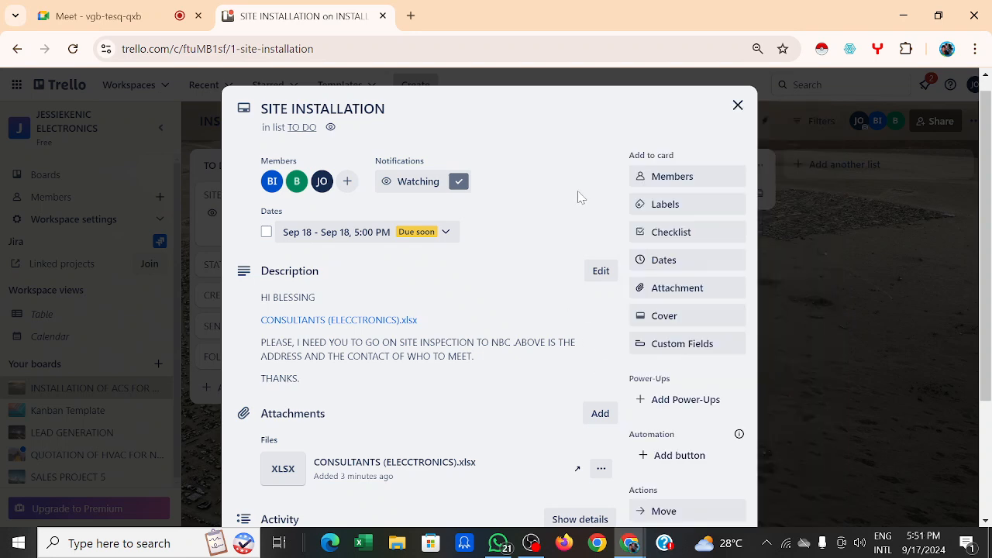
{"action": "left_click", "coordinate": [658, 205]}
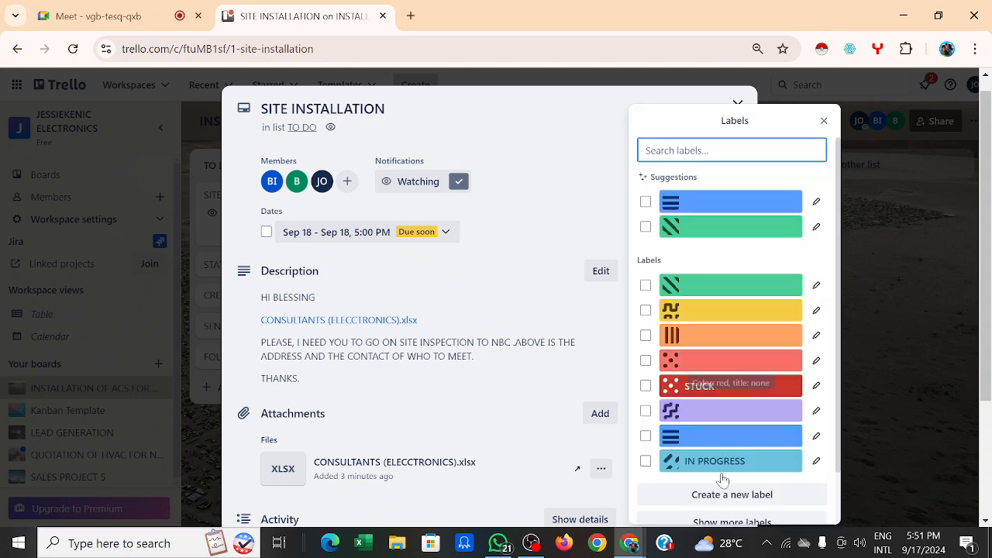
{"action": "left_click", "coordinate": [736, 531]}
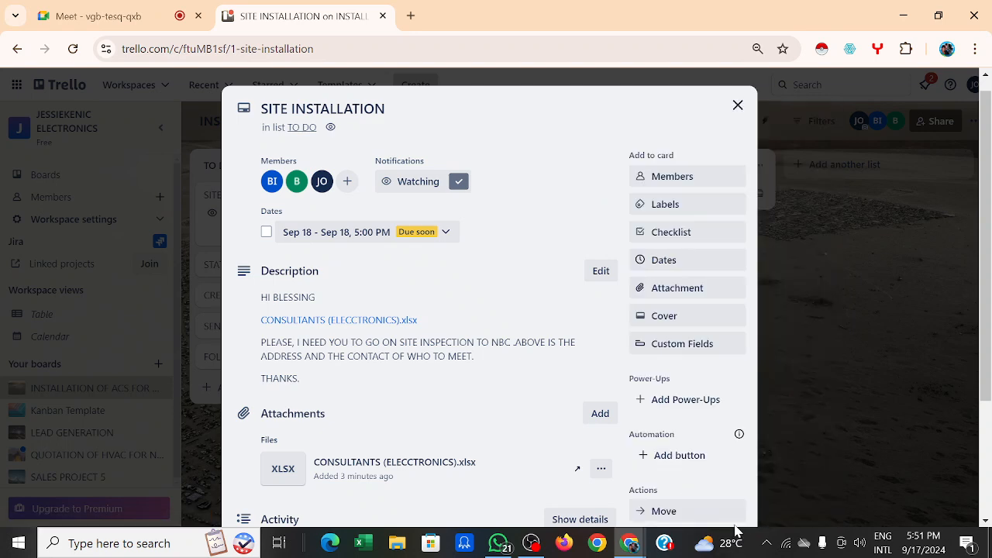
{"action": "left_click", "coordinate": [684, 208]}
{"action": "scroll", "coordinate": [720, 295], "scroll_direction": "down", "scroll_amount": 1}
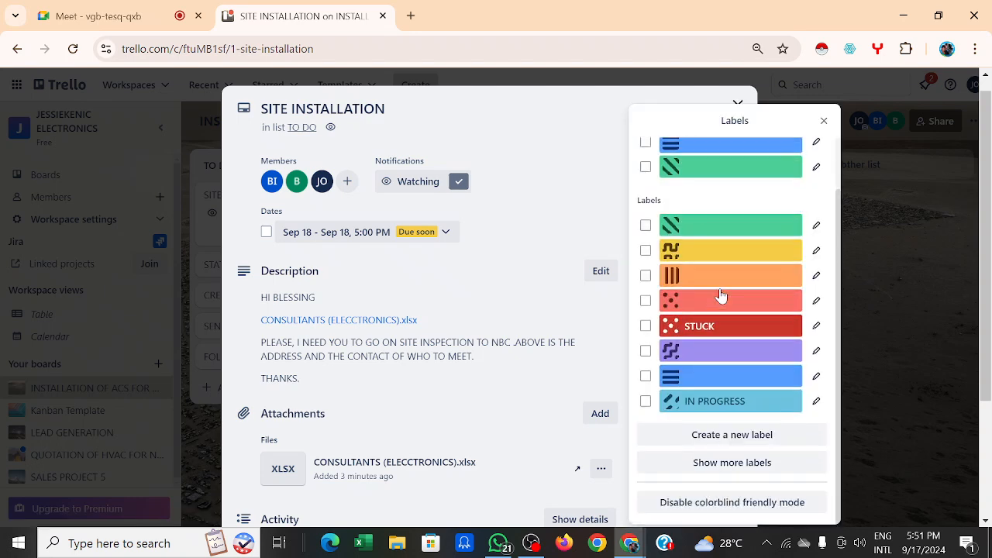
{"action": "left_click", "coordinate": [745, 463]}
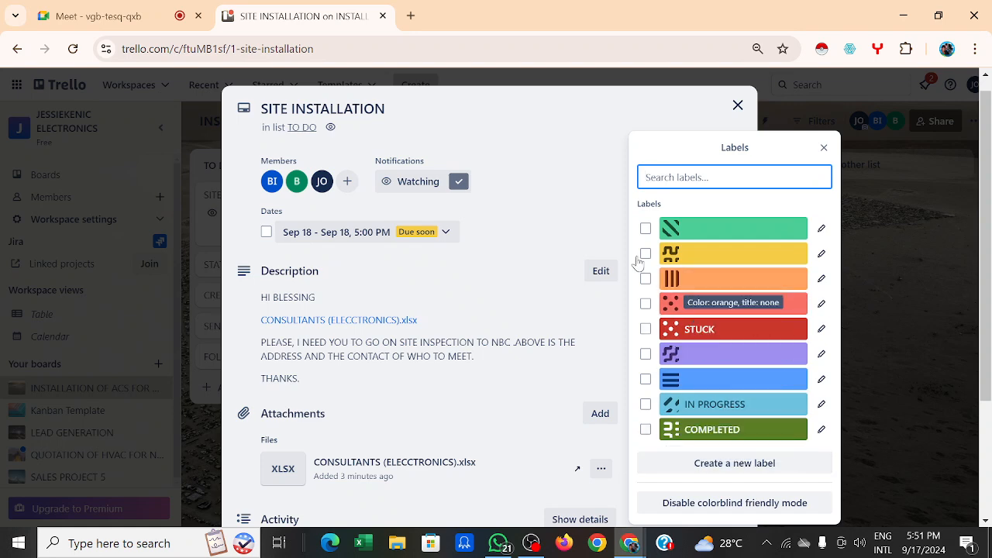
{"action": "left_click", "coordinate": [537, 228]}
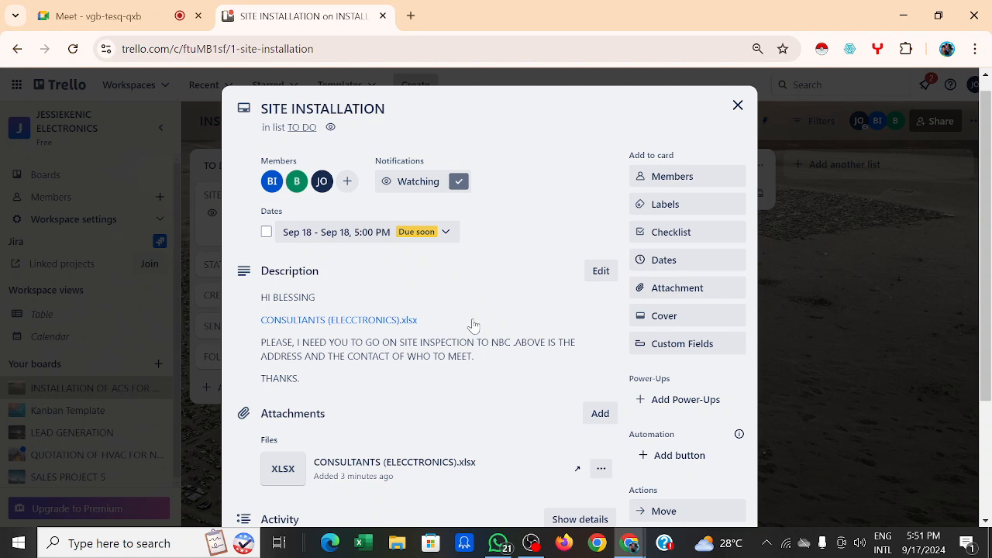
{"action": "scroll", "coordinate": [471, 324], "scroll_direction": "down", "scroll_amount": 3}
{"action": "scroll", "coordinate": [471, 324], "scroll_direction": "up", "scroll_amount": 3}
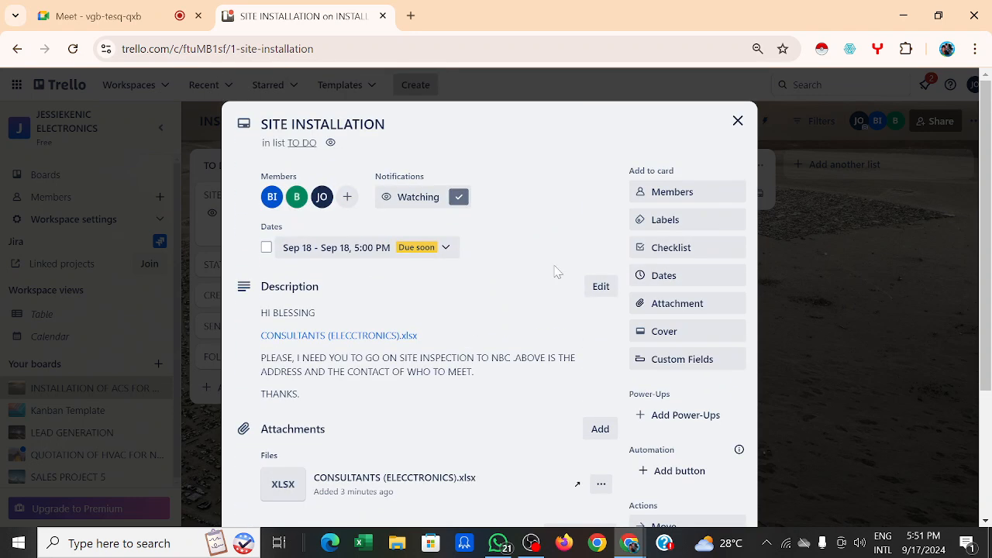
Step: Try the IN PROGRESS label, then leave the card tagged only STUCK
{"action": "left_click", "coordinate": [677, 224]}
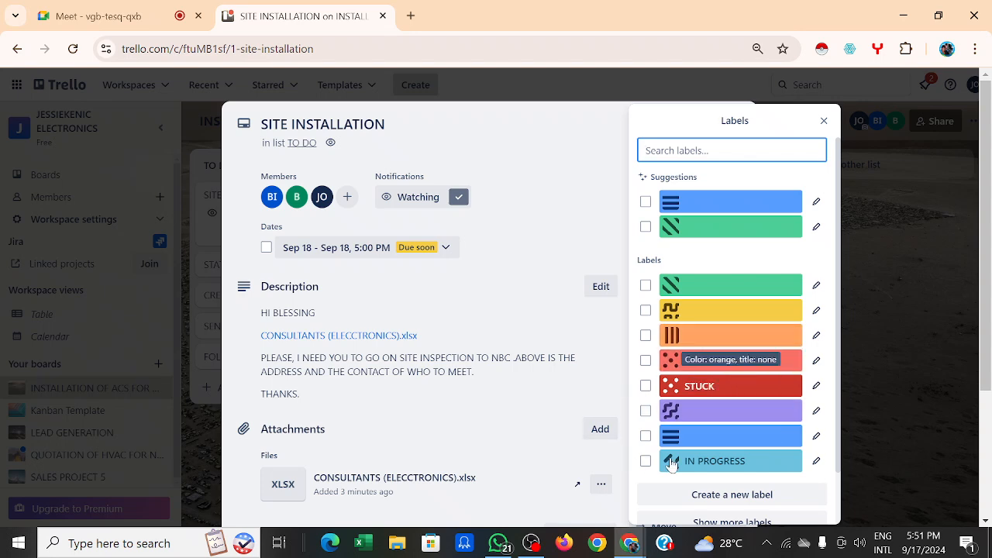
{"action": "left_click", "coordinate": [645, 461]}
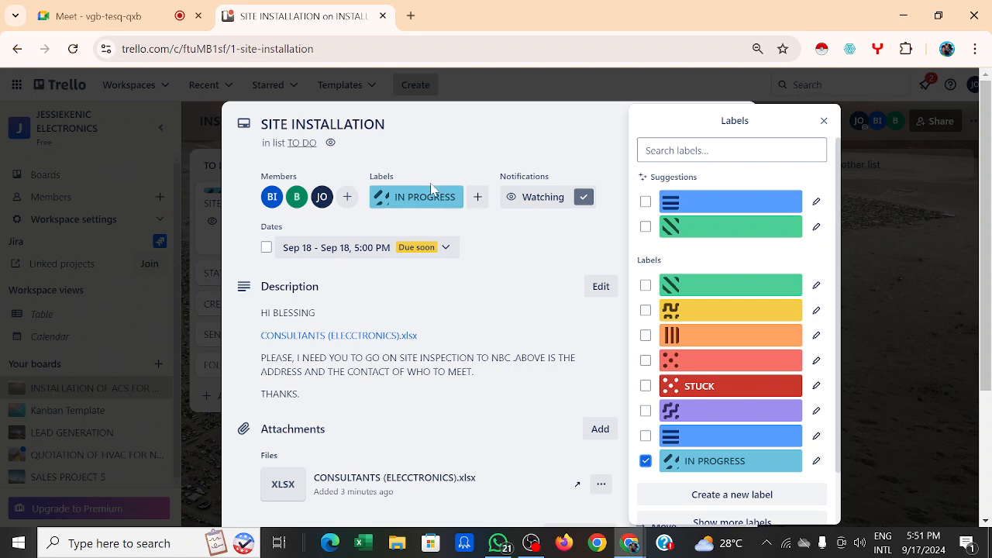
{"action": "left_click", "coordinate": [645, 460]}
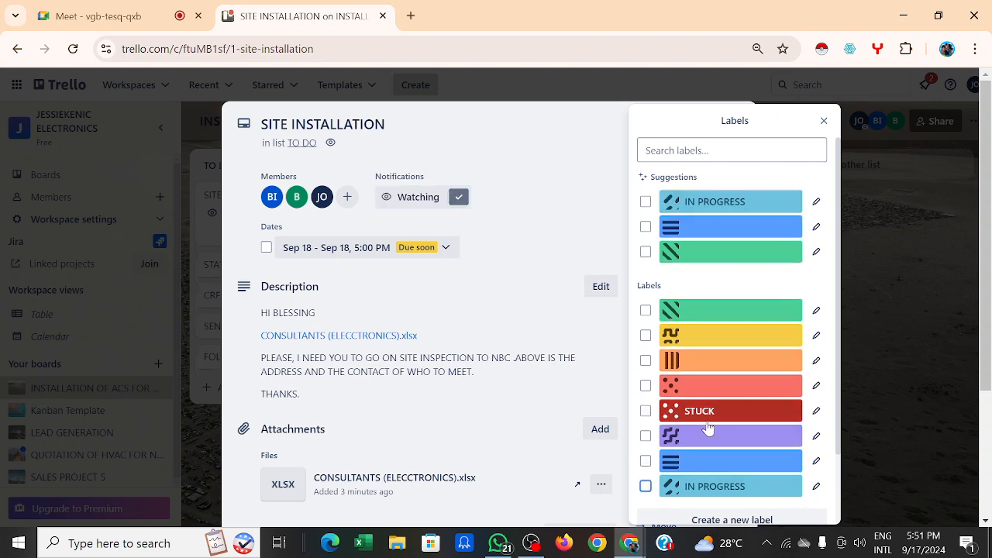
{"action": "left_click", "coordinate": [645, 411]}
{"action": "left_click", "coordinate": [518, 264]}
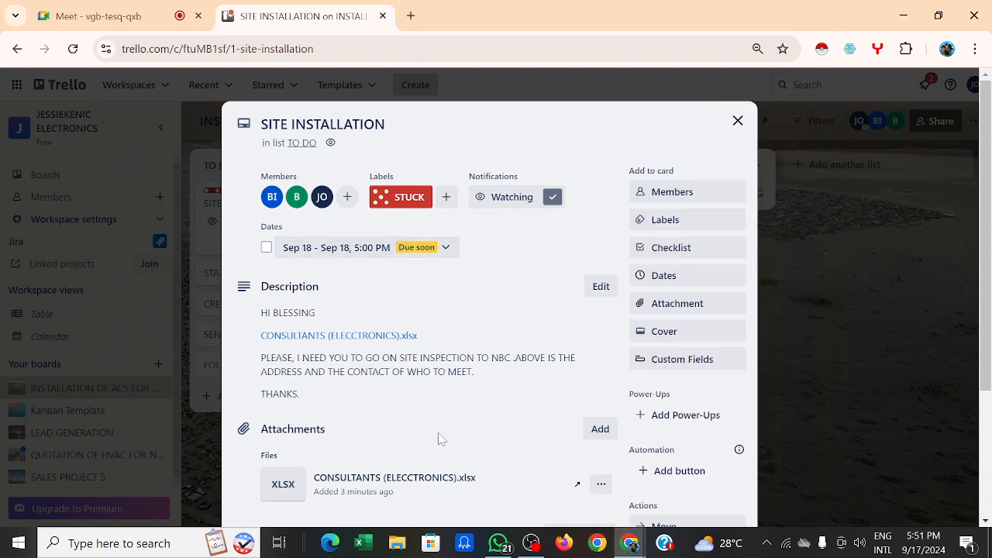
Step: Post the comment 'WHAT IS IT?' in the card's Activity section
{"action": "scroll", "coordinate": [437, 443], "scroll_direction": "down", "scroll_amount": 2}
{"action": "scroll", "coordinate": [436, 440], "scroll_direction": "up", "scroll_amount": 2}
{"action": "scroll", "coordinate": [436, 438], "scroll_direction": "down", "scroll_amount": 3}
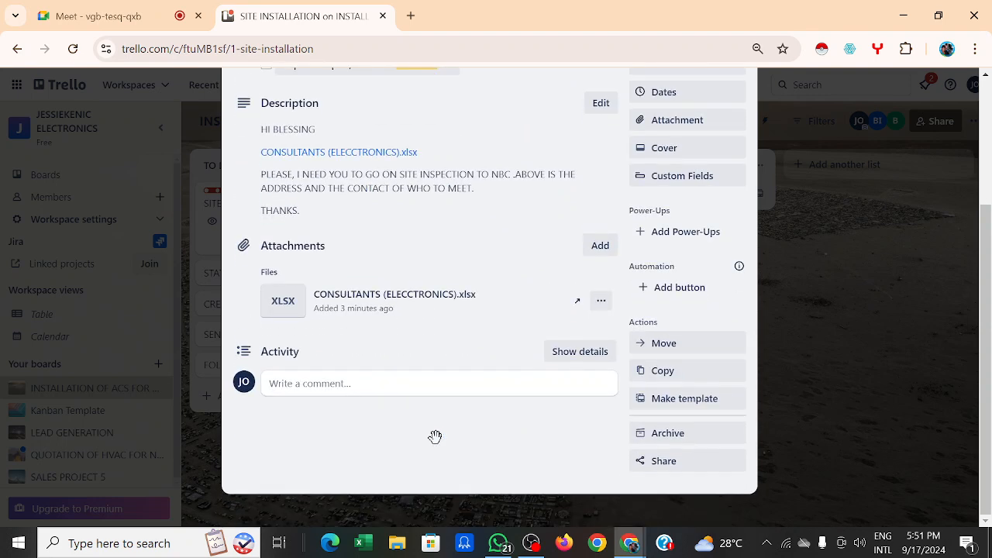
{"action": "left_click", "coordinate": [413, 391]}
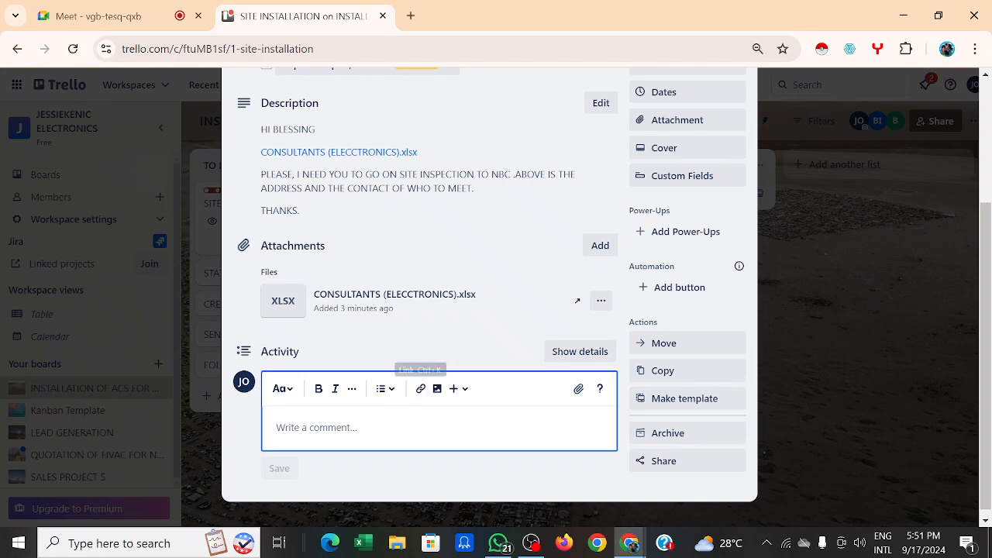
{"action": "type", "text": "W"}
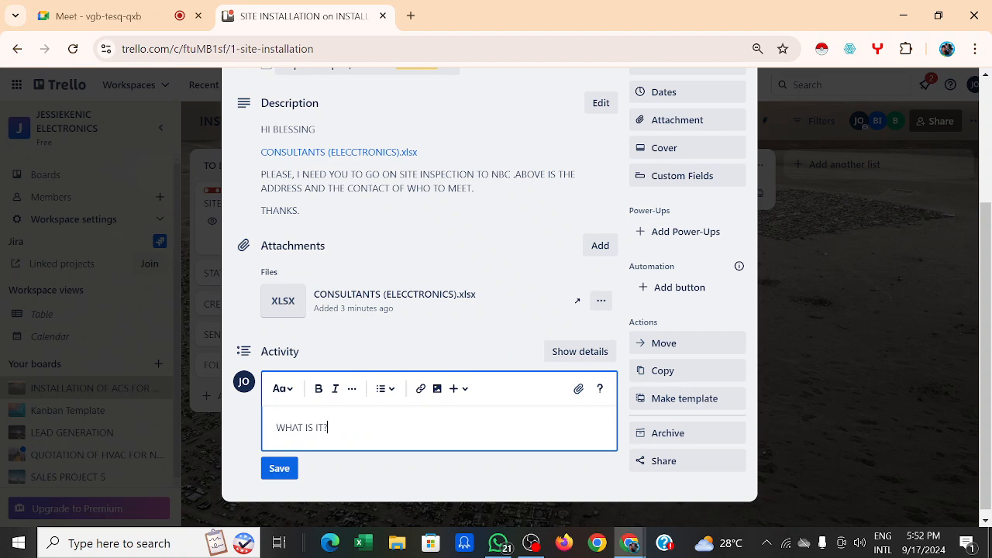
{"action": "left_click", "coordinate": [279, 469]}
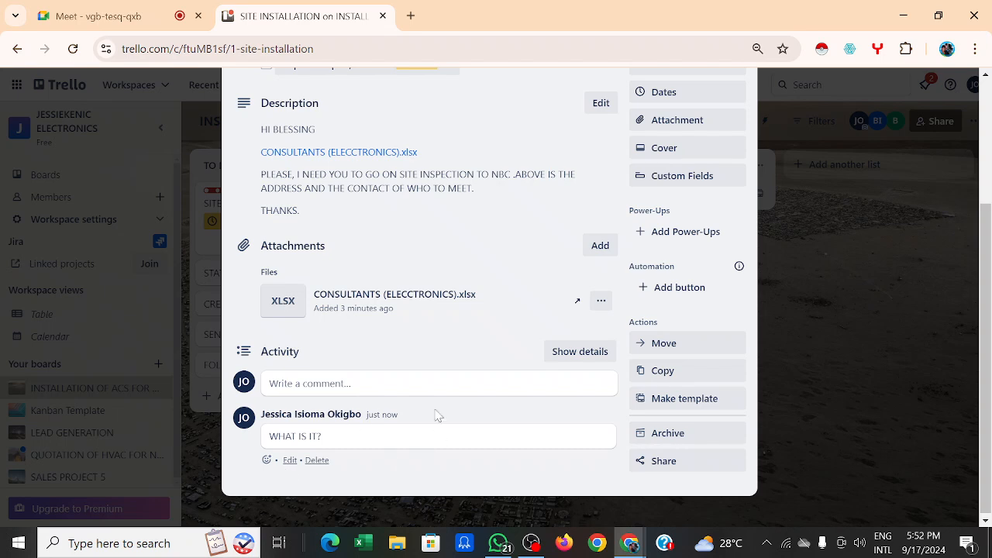
{"action": "left_click", "coordinate": [395, 396]}
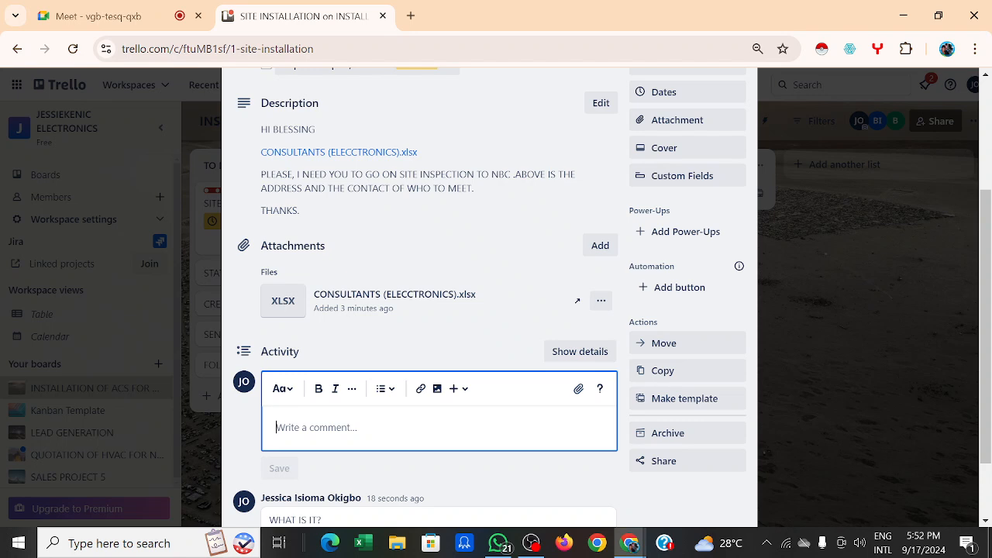
Step: Swap the card's STUCK label for IN PROGRESS
{"action": "scroll", "coordinate": [498, 139], "scroll_direction": "up", "scroll_amount": 3}
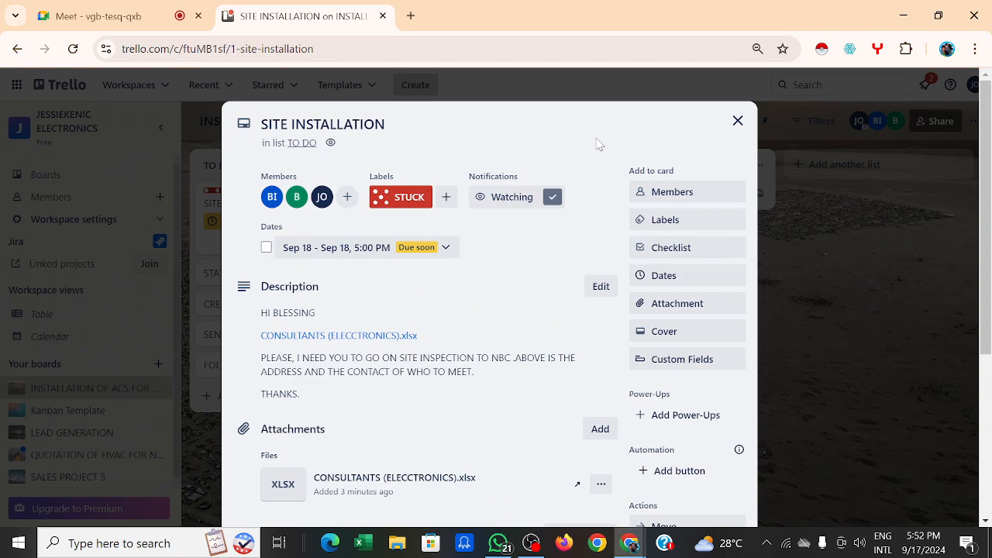
{"action": "scroll", "coordinate": [524, 308], "scroll_direction": "down", "scroll_amount": 1}
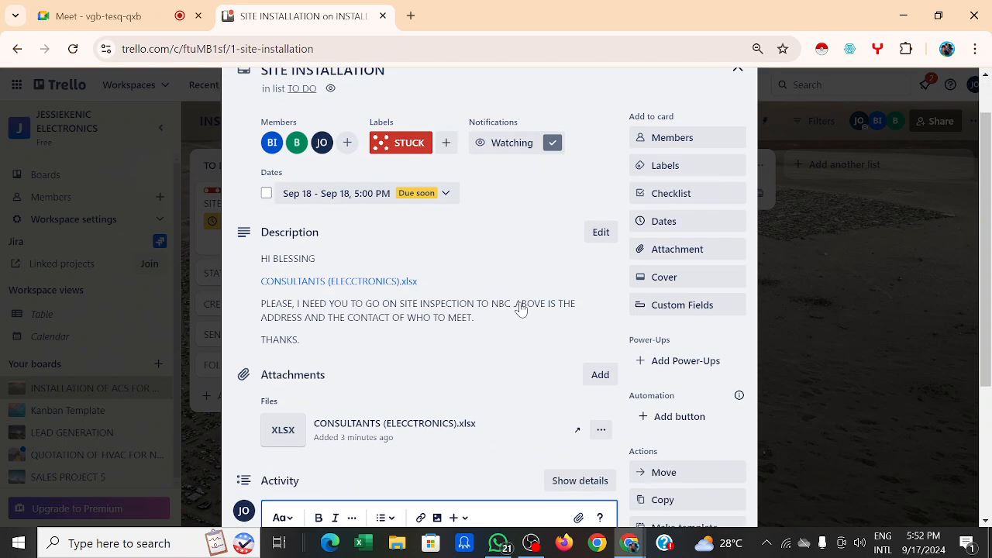
{"action": "left_click", "coordinate": [686, 167]}
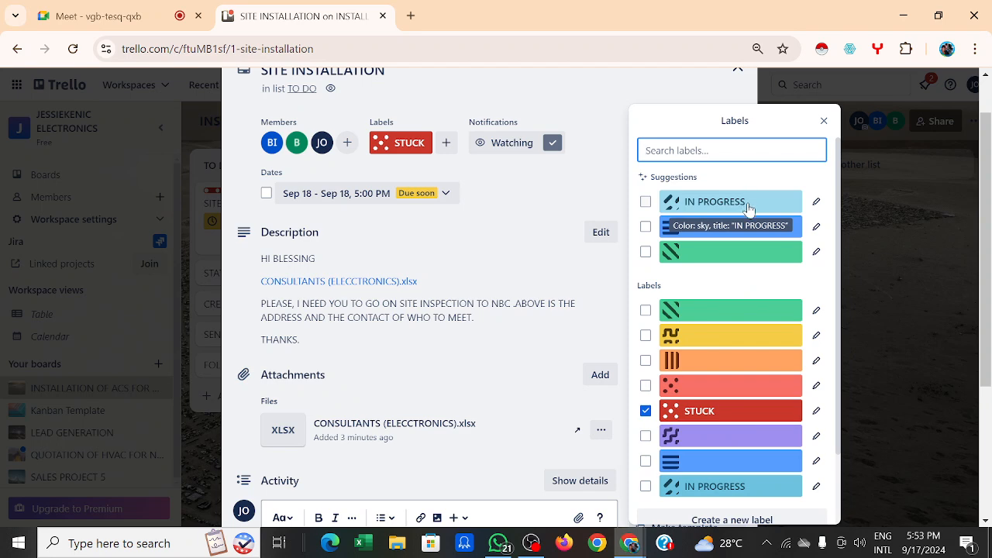
{"action": "left_click", "coordinate": [645, 413]}
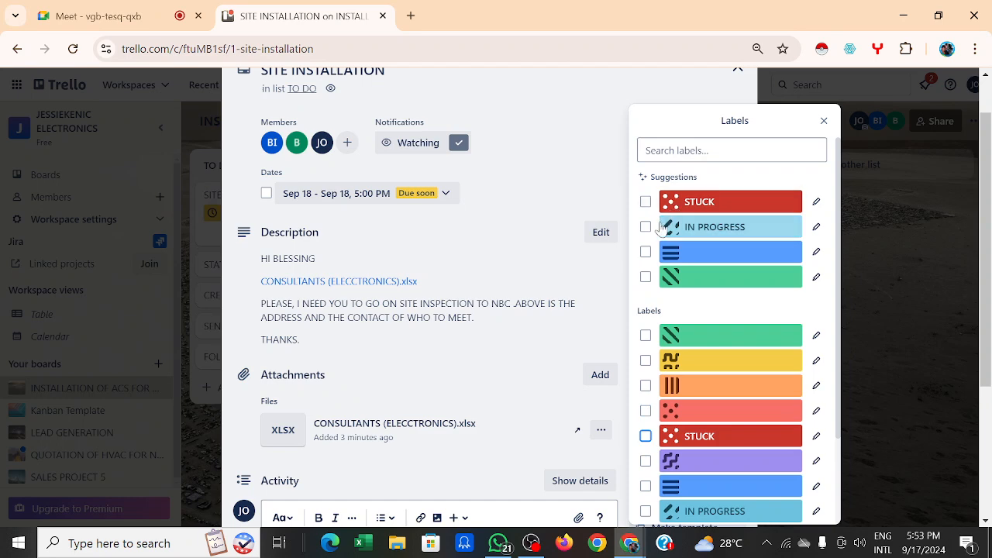
{"action": "left_click", "coordinate": [645, 227]}
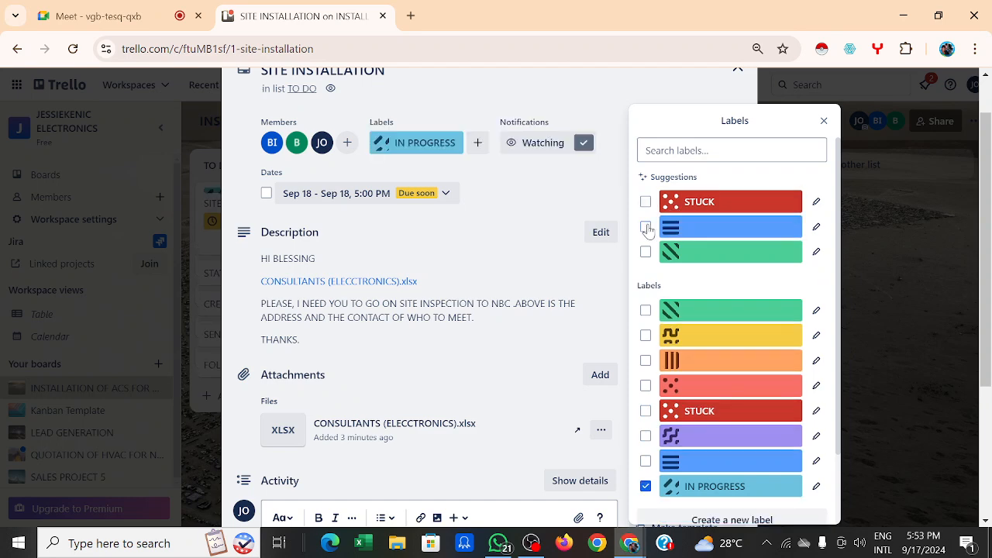
{"action": "left_click", "coordinate": [508, 212]}
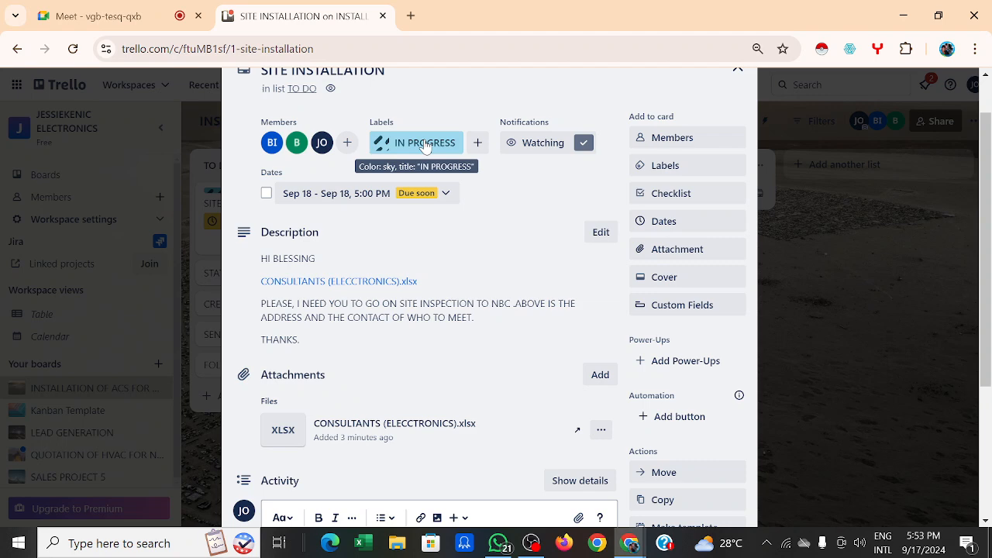
Step: Replace IN PROGRESS with the dark-green COMPLETED label from the extended label list
{"action": "left_click", "coordinate": [692, 165]}
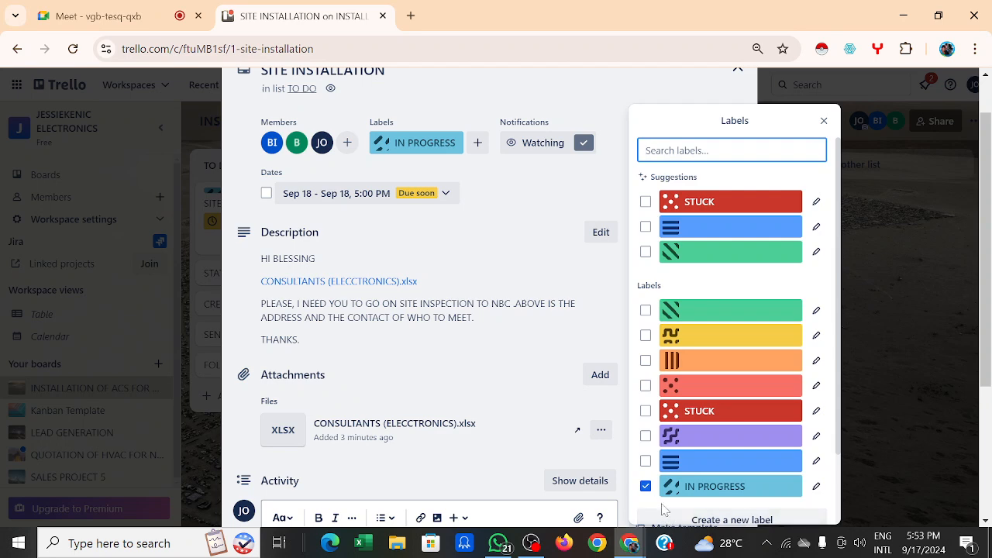
{"action": "left_click", "coordinate": [645, 486]}
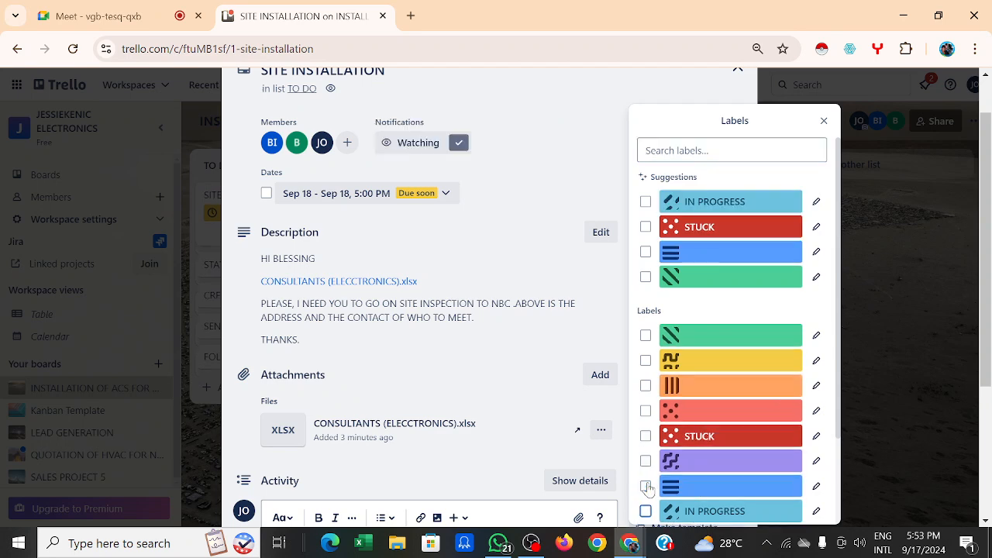
{"action": "scroll", "coordinate": [717, 403], "scroll_direction": "down", "scroll_amount": 3}
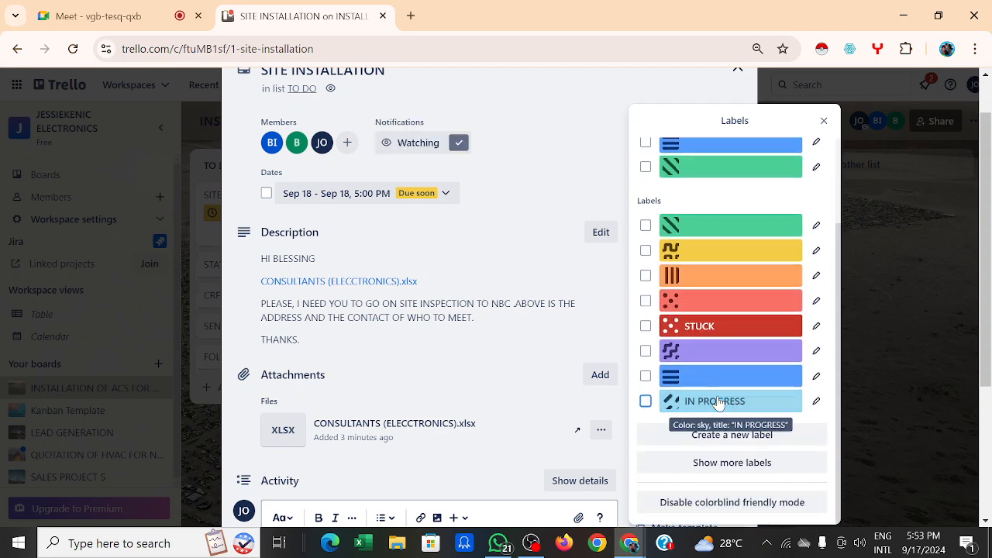
{"action": "left_click", "coordinate": [724, 462]}
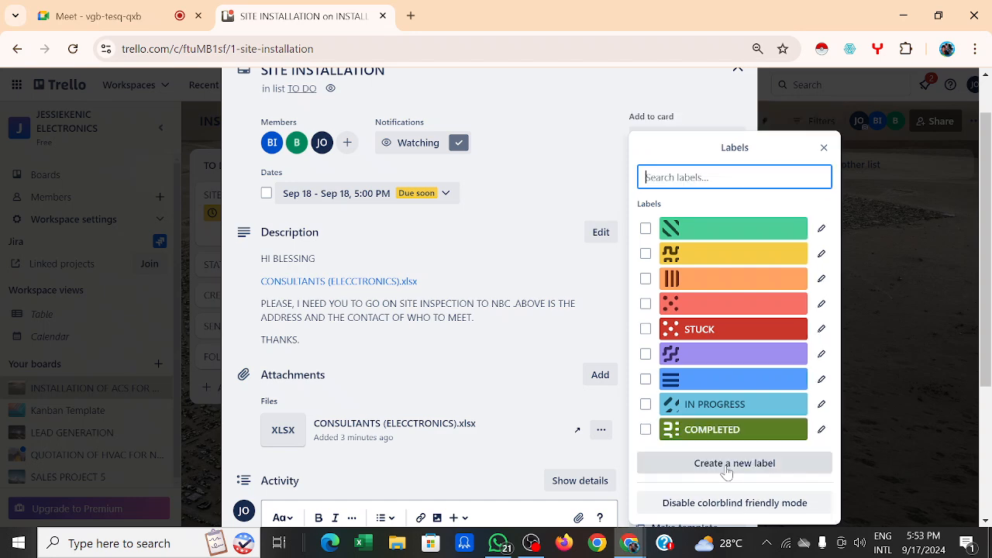
{"action": "left_click", "coordinate": [716, 427]}
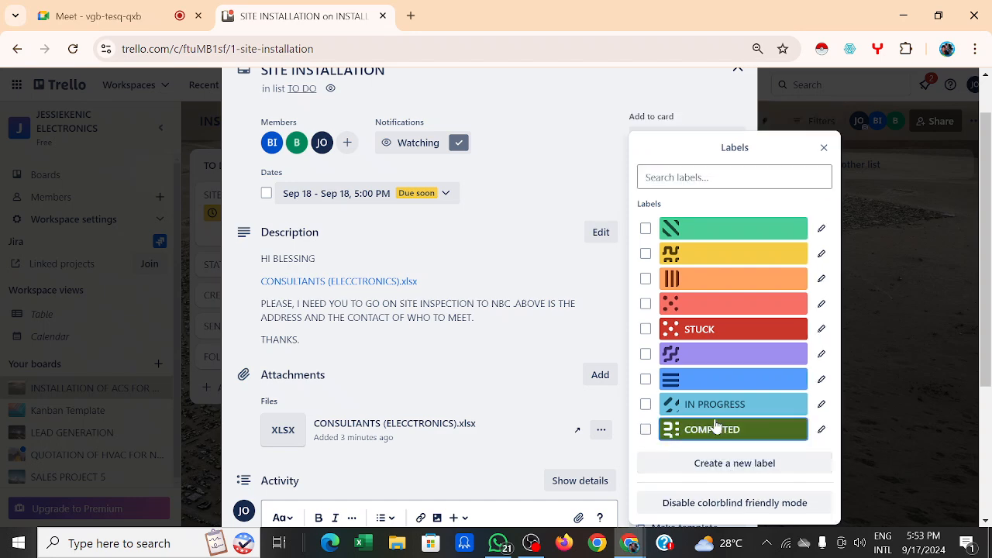
{"action": "left_click", "coordinate": [537, 203]}
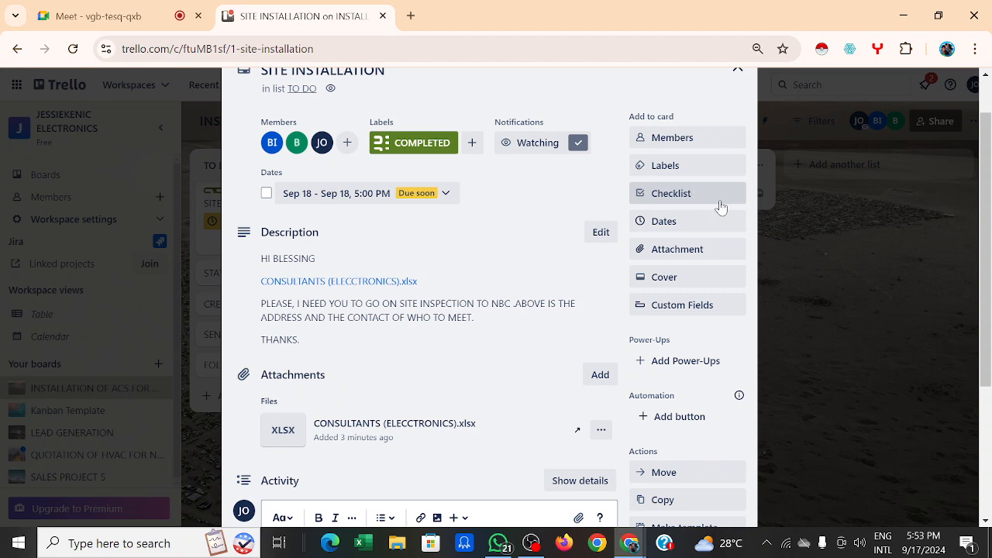
{"action": "scroll", "coordinate": [721, 107], "scroll_direction": "up", "scroll_amount": 1}
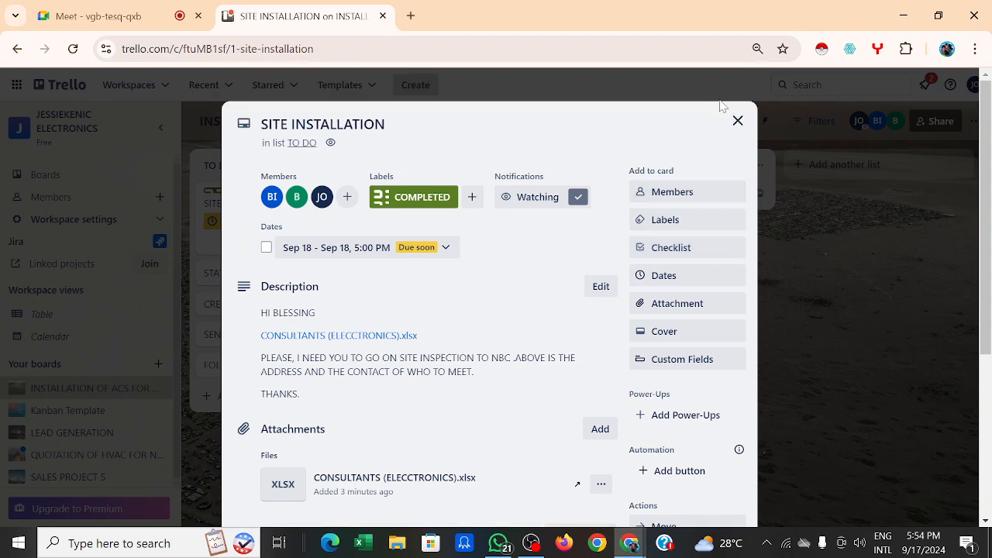
Step: Close SITE INSTALLATION, dismiss the Jira prompt, and briefly open SEND A COPY TO THEM and STATE OUT cards
{"action": "left_click", "coordinate": [739, 122]}
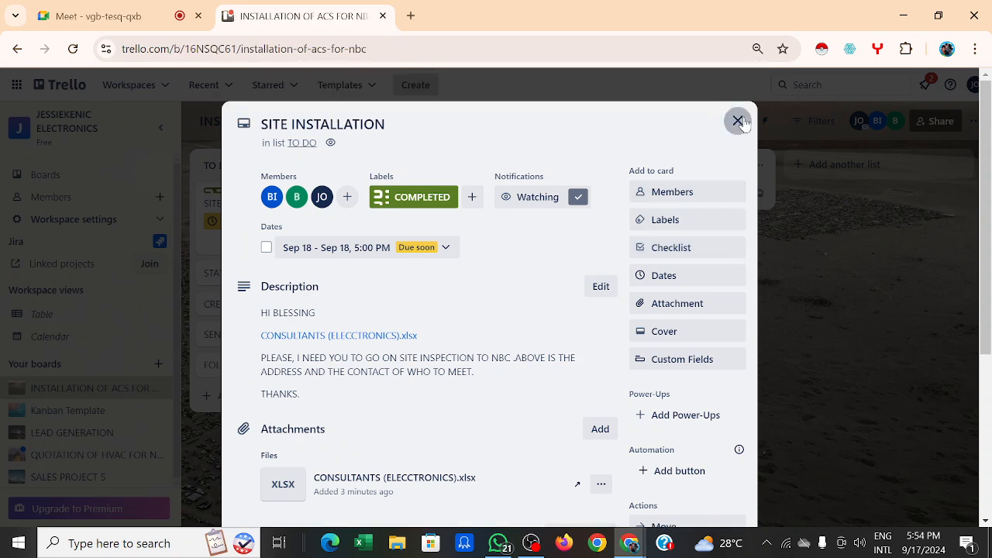
{"action": "left_click", "coordinate": [737, 121]}
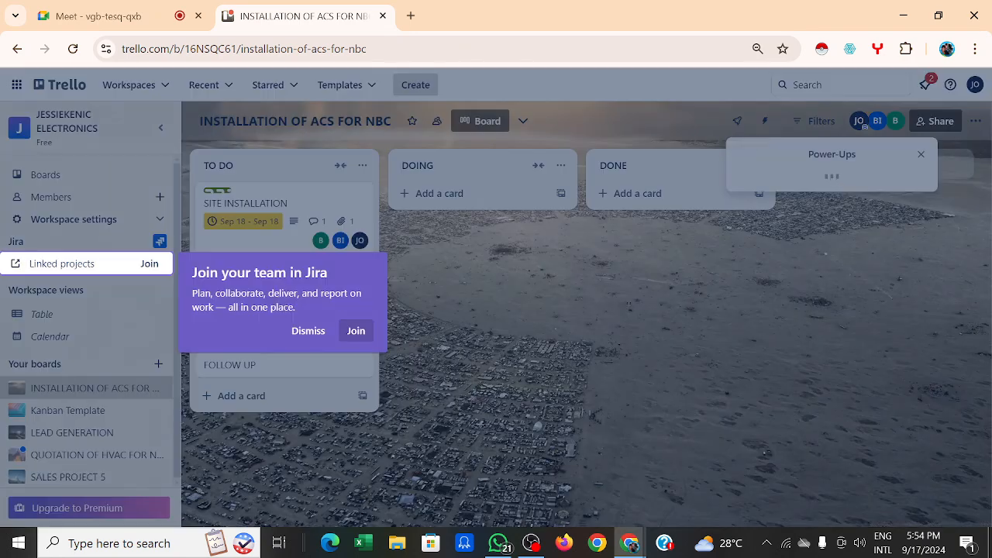
{"action": "left_click", "coordinate": [309, 331]}
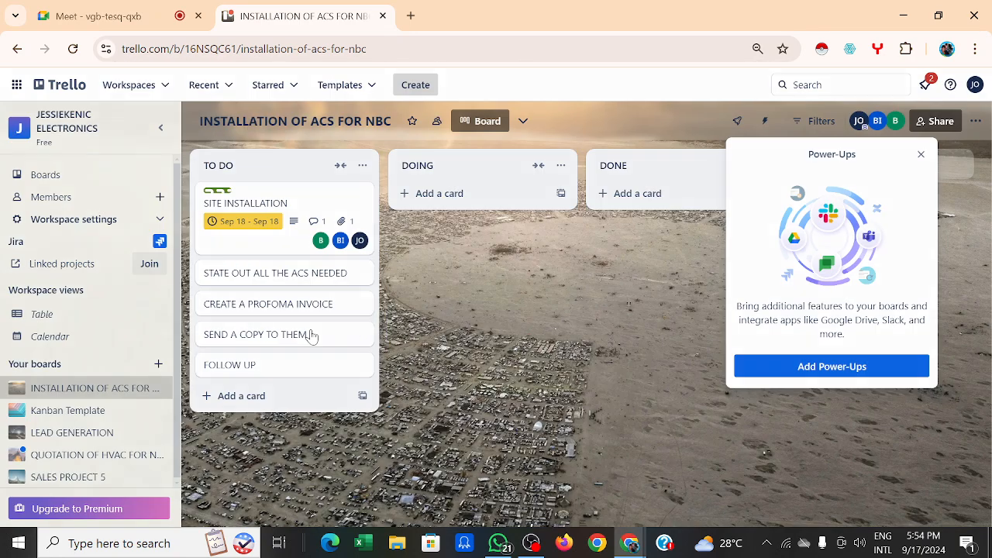
{"action": "left_click", "coordinate": [310, 333]}
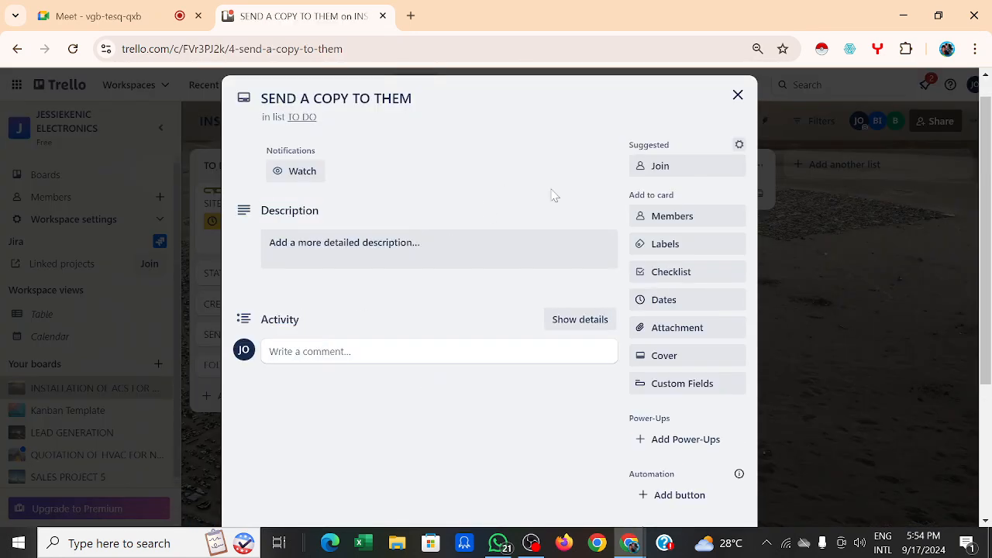
{"action": "left_click", "coordinate": [735, 96]}
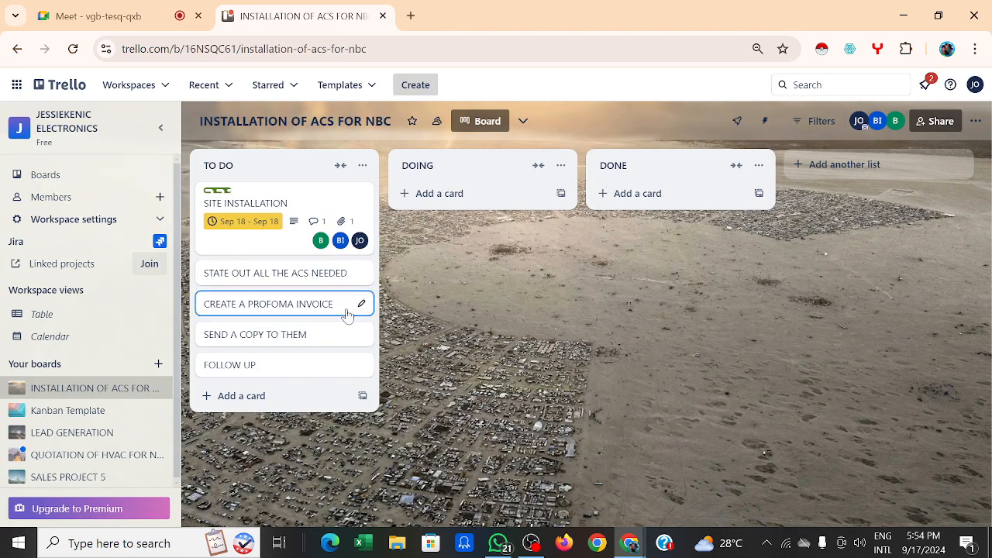
{"action": "left_click", "coordinate": [284, 286]}
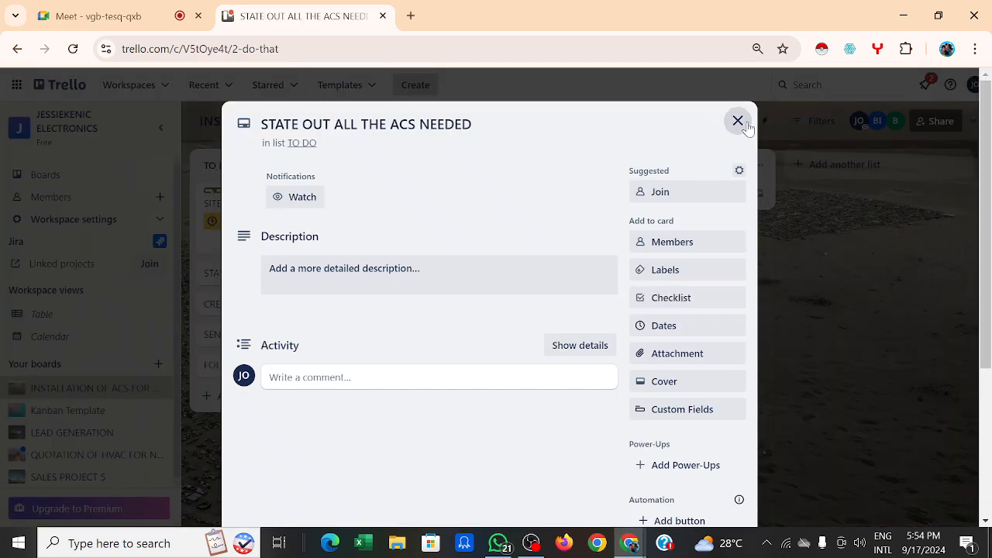
{"action": "left_click", "coordinate": [738, 122]}
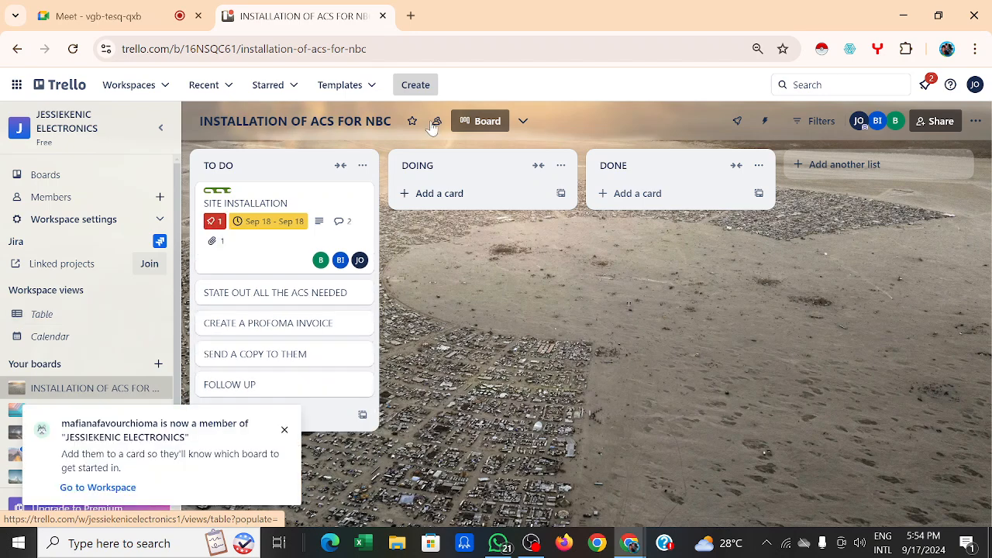
Step: Dismiss the new-member notification and open the STATE OUT ALL THE ACS NEEDED card
{"action": "left_click", "coordinate": [284, 431]}
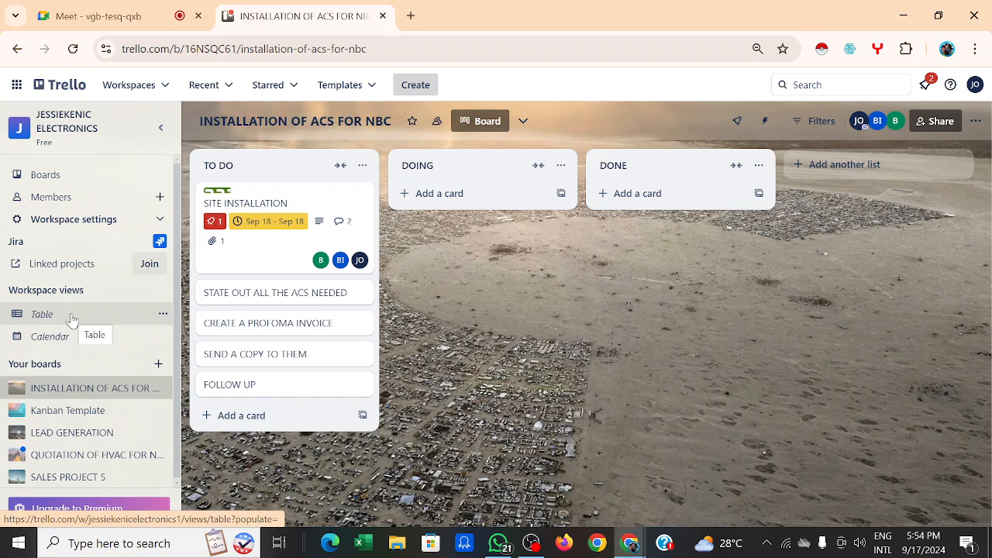
{"action": "left_click", "coordinate": [257, 301]}
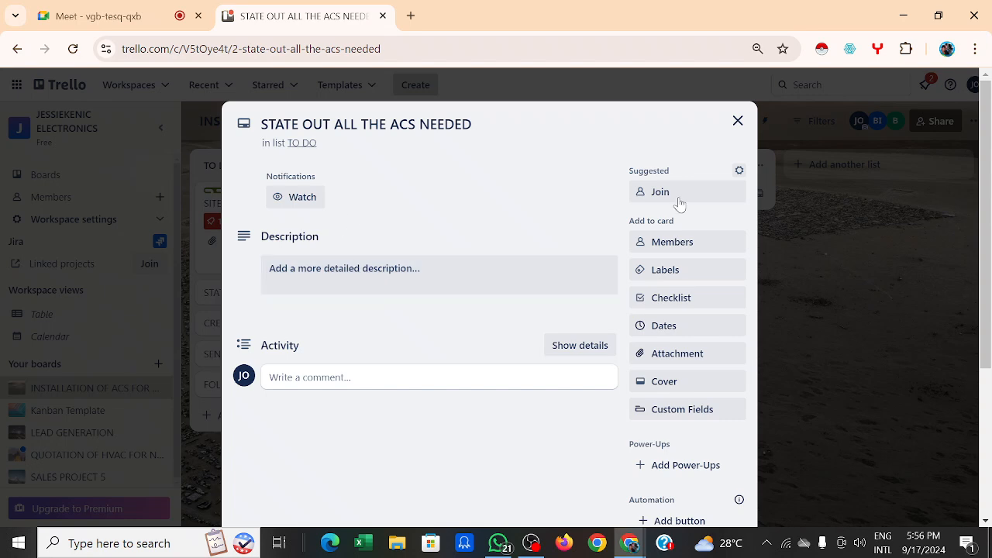
Step: Add two board members to the card, then join it yourself
{"action": "left_click", "coordinate": [690, 244]}
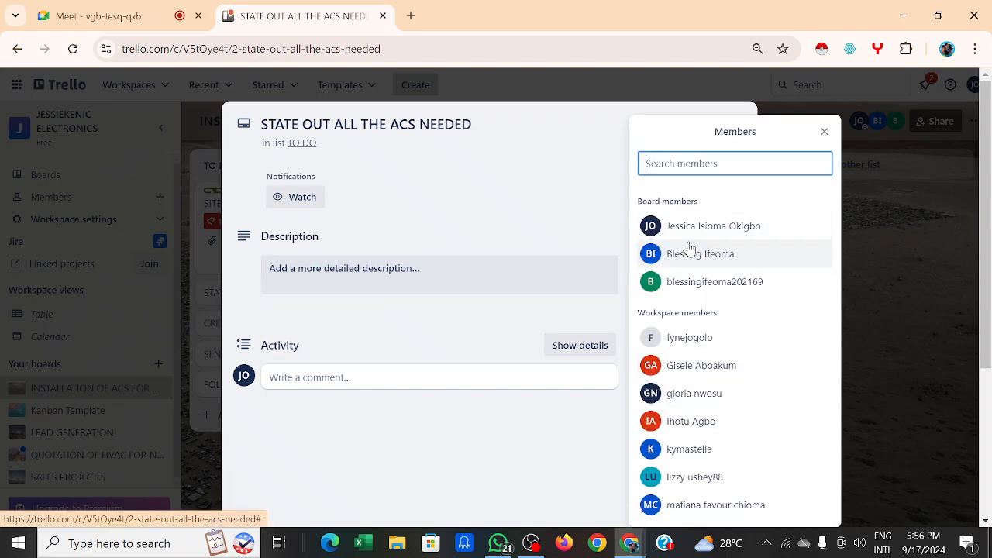
{"action": "left_click", "coordinate": [719, 283]}
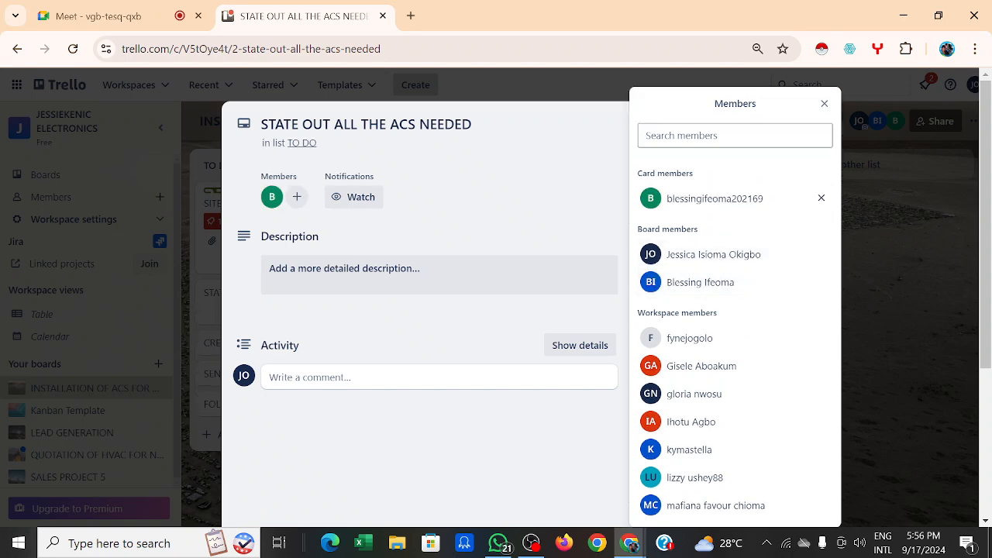
{"action": "left_click", "coordinate": [709, 292]}
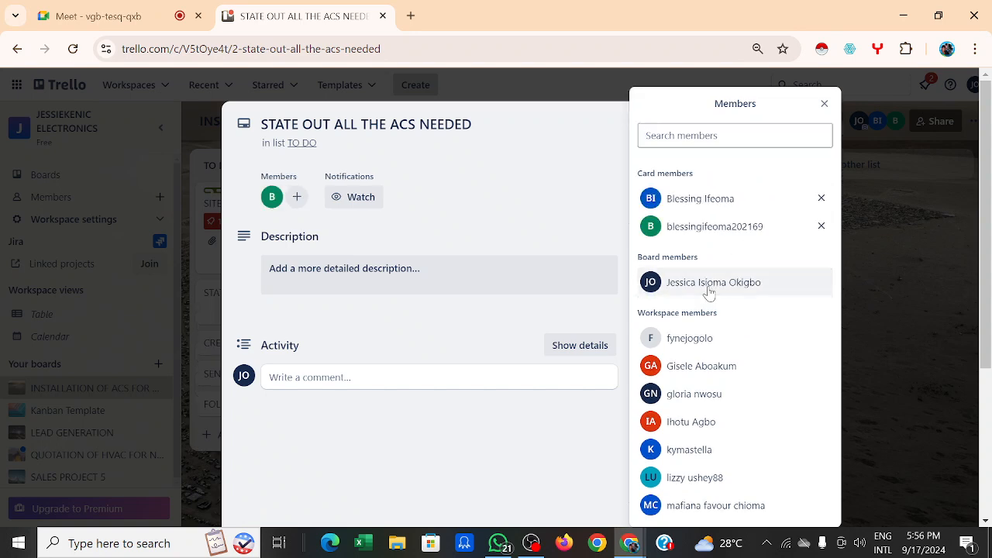
{"action": "left_click", "coordinate": [564, 226]}
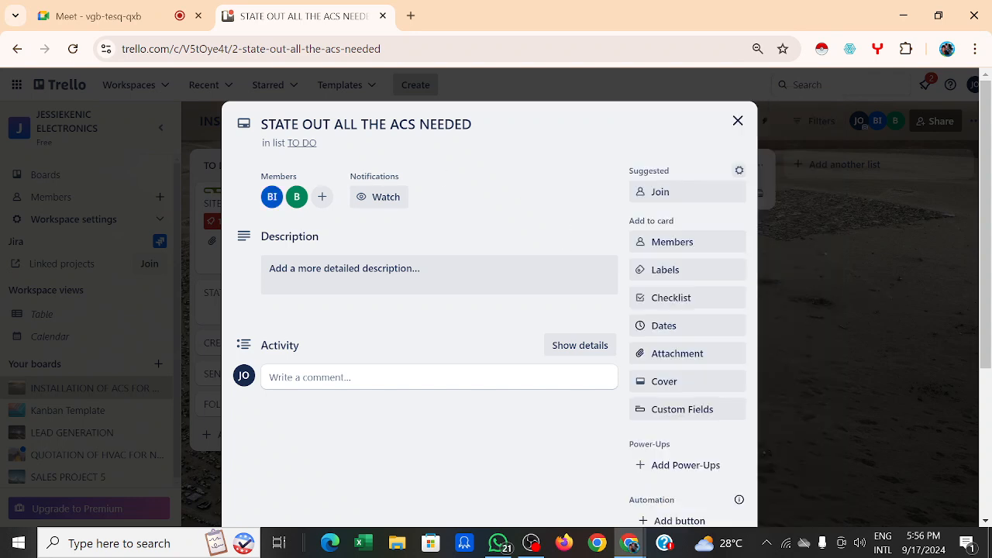
{"action": "left_click", "coordinate": [682, 194]}
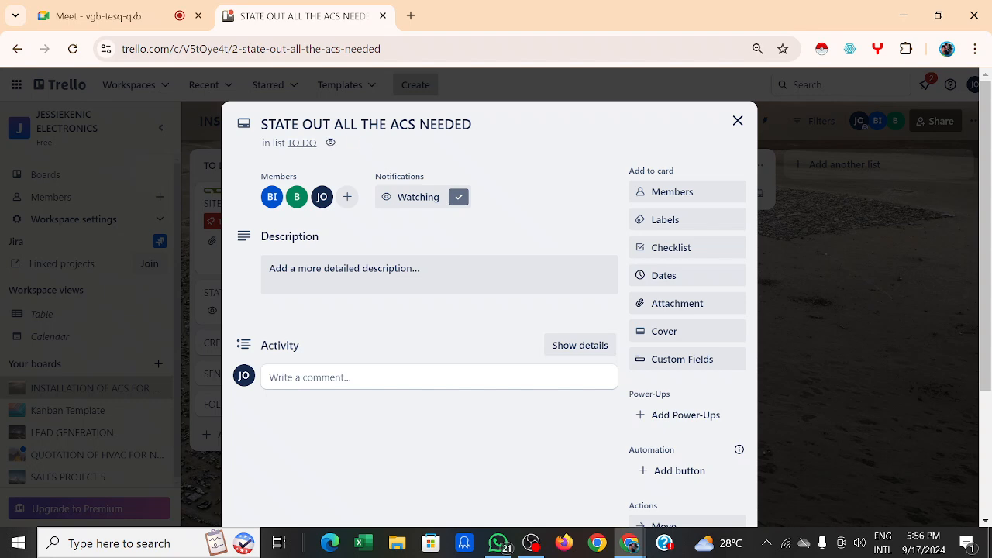
Step: Turn on a Sep 18 start date alongside the card's Sep 18, 5:00 PM due date
{"action": "left_click", "coordinate": [704, 275]}
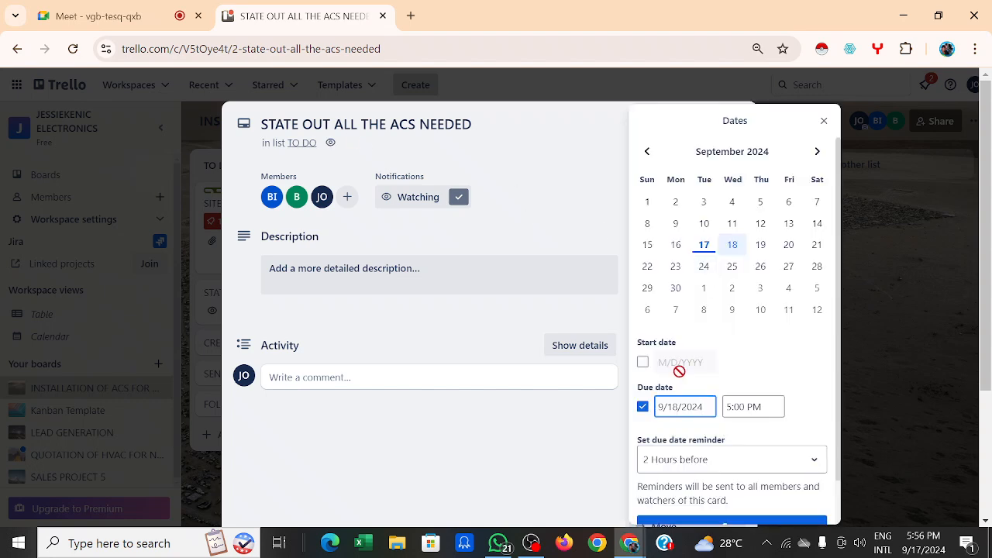
{"action": "left_click", "coordinate": [643, 362]}
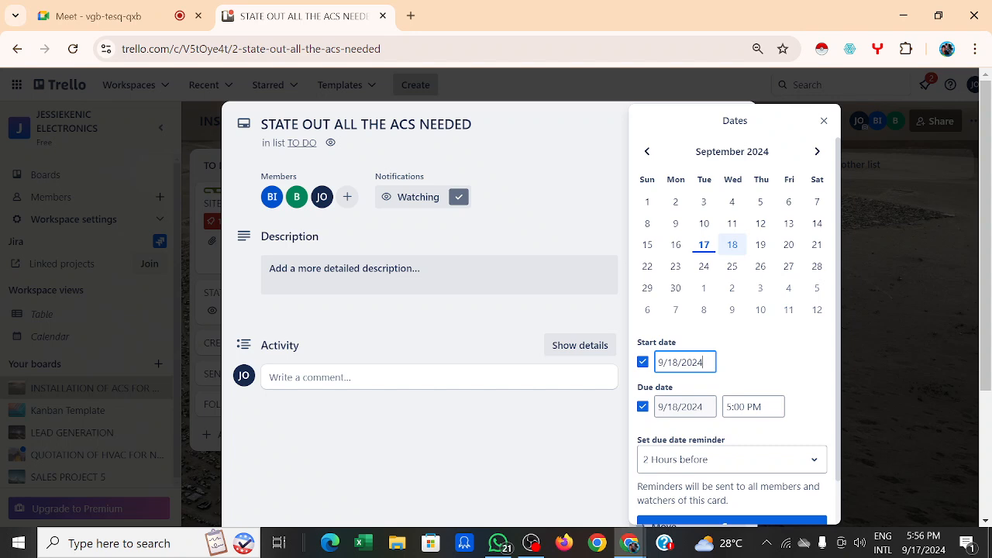
{"action": "right_click", "coordinate": [728, 464]}
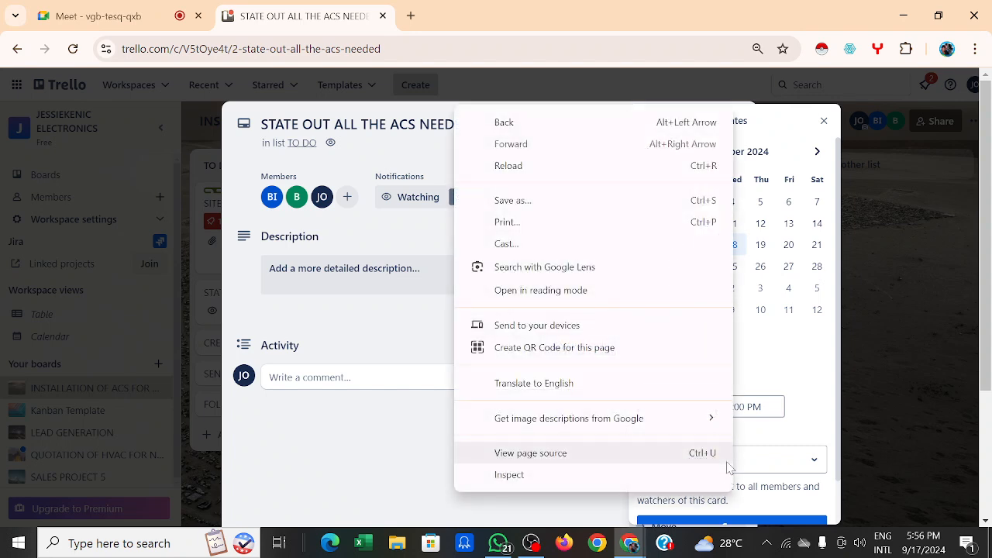
{"action": "left_click", "coordinate": [767, 523]}
{"action": "left_click", "coordinate": [768, 524]}
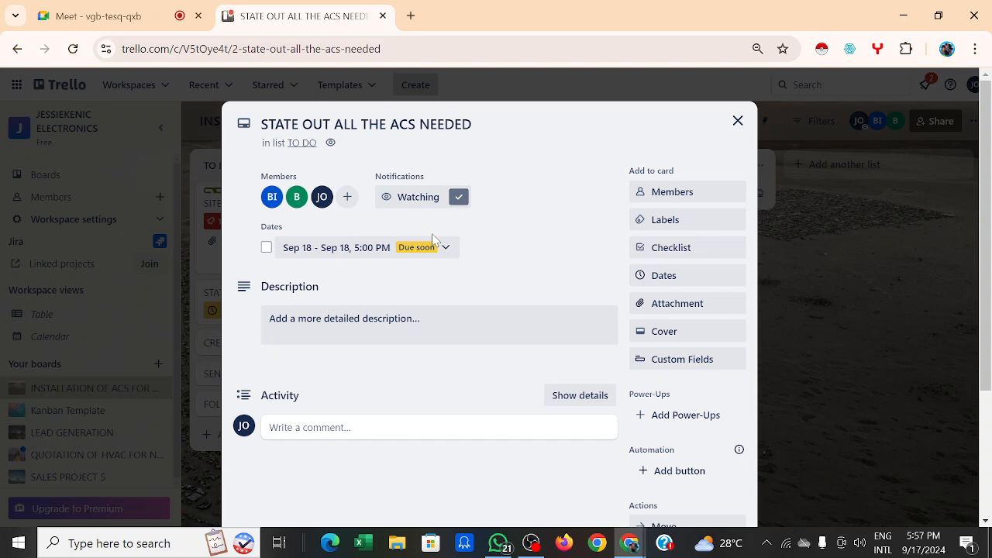
Step: Save the description 'Below are the check lists of how to categorize the acs needed'
{"action": "left_click", "coordinate": [304, 329]}
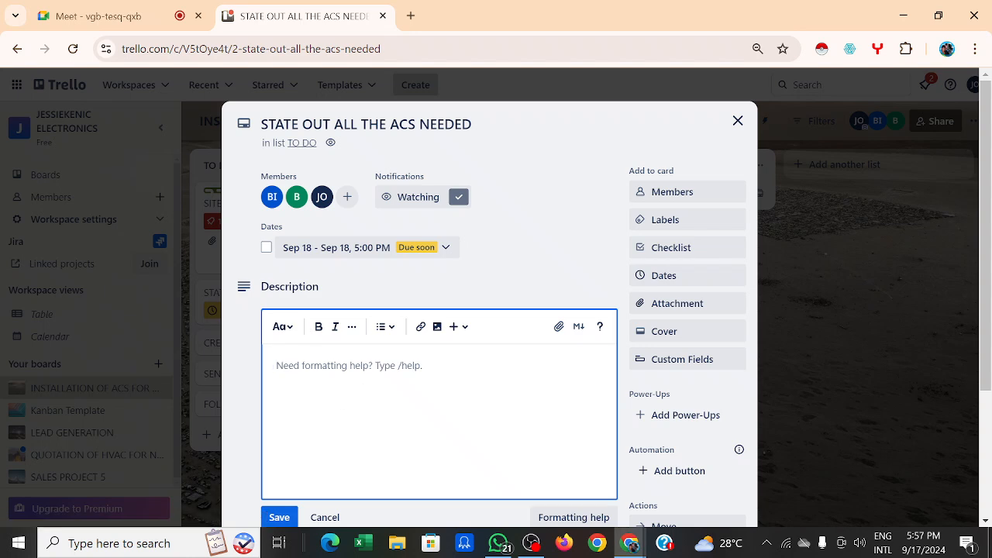
{"action": "type", "text": "Be"}
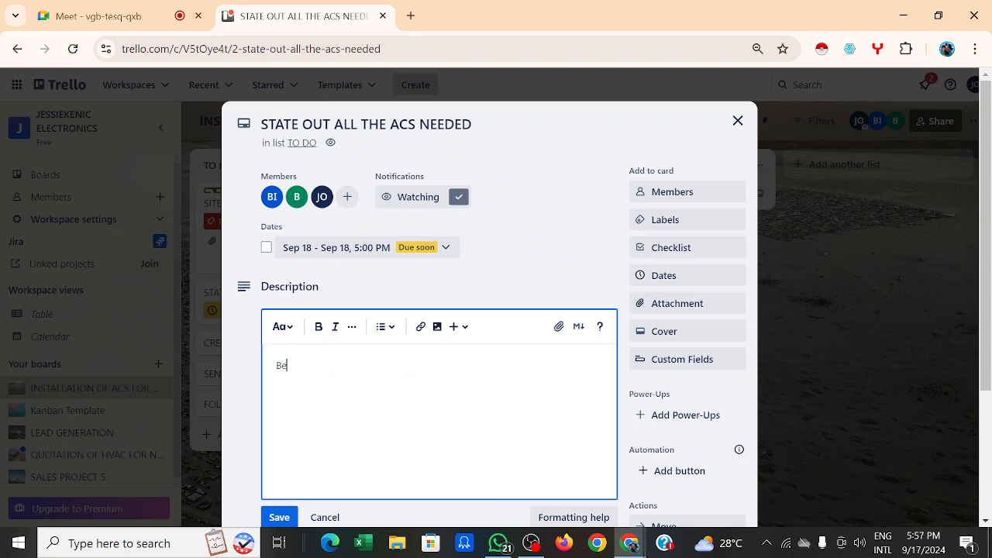
{"action": "type", "text": "low are the check lists "}
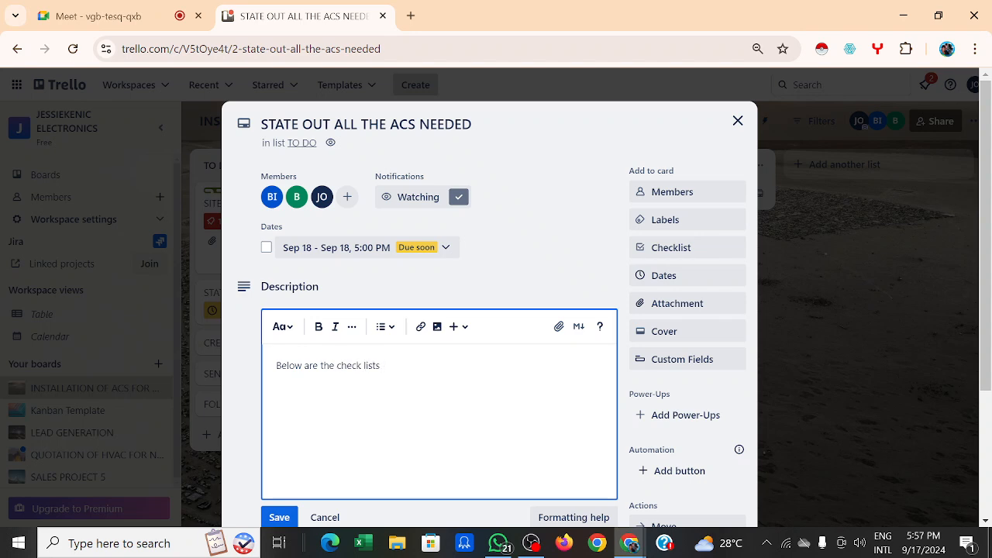
{"action": "type", "text": "of how to categorize the acs "}
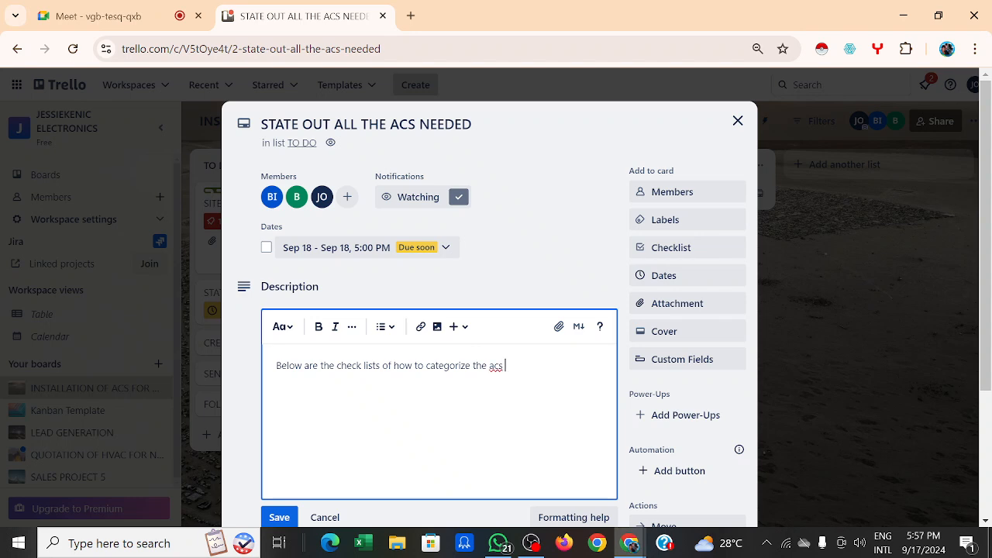
{"action": "type", "text": "needed"}
{"action": "key", "text": "Return"}
{"action": "left_click", "coordinate": [279, 517]}
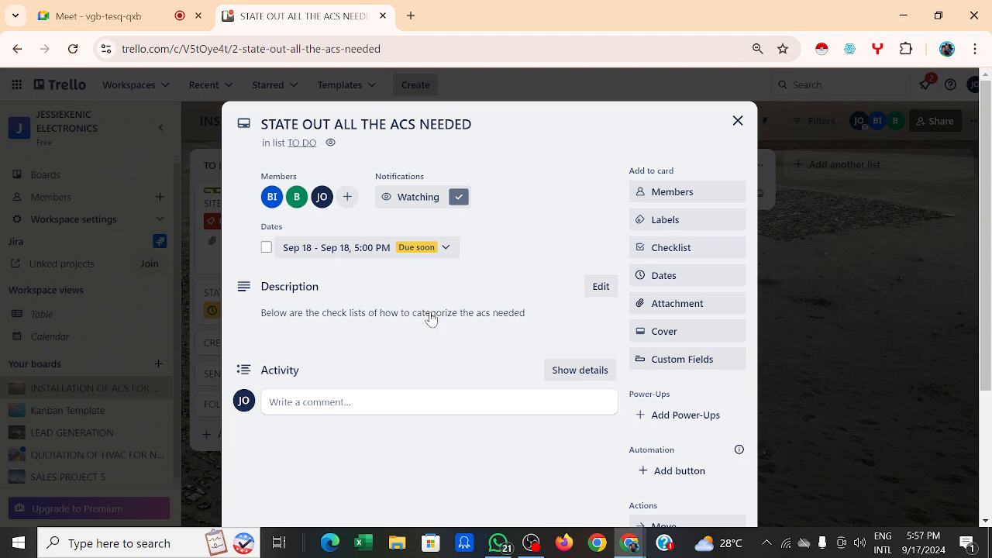
Step: Add a default Checklist and enter its first item, STATE THE INVERTER ACS SEPERATELY
{"action": "left_click", "coordinate": [702, 253]}
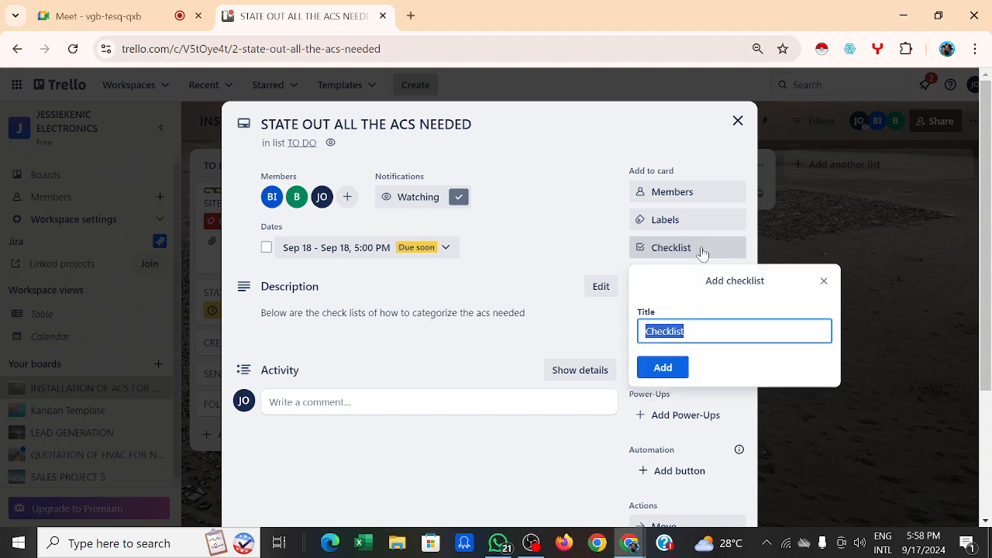
{"action": "left_click", "coordinate": [675, 370]}
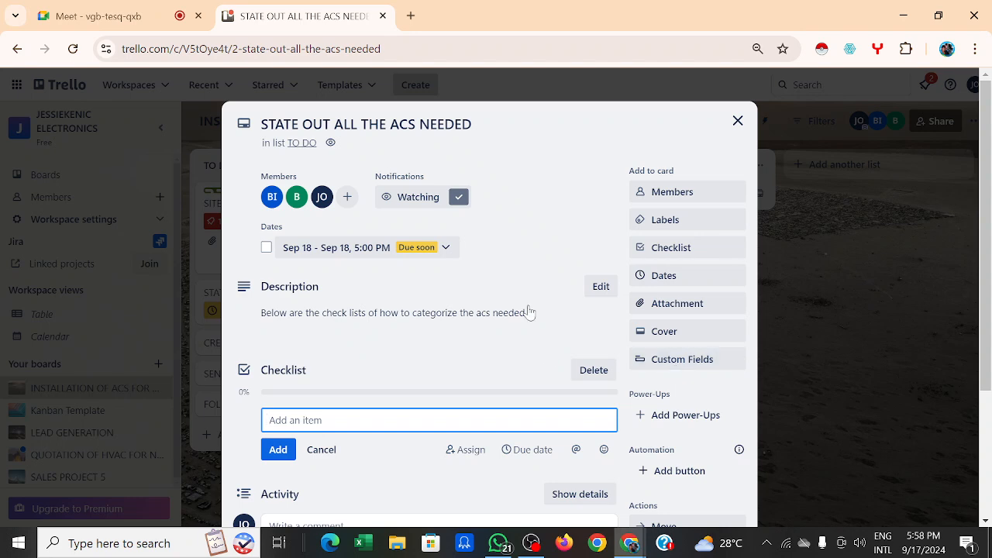
{"action": "scroll", "coordinate": [528, 310], "scroll_direction": "down", "scroll_amount": 1}
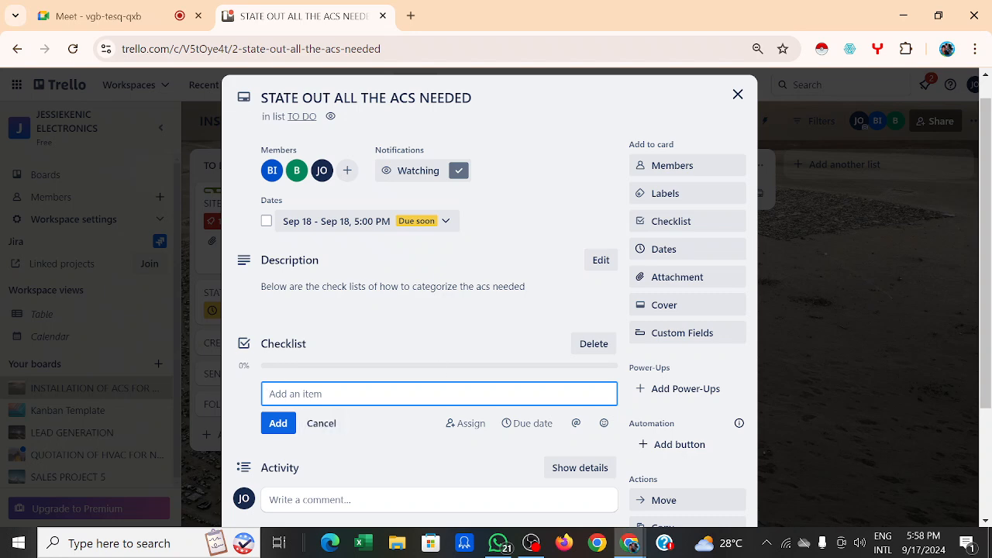
{"action": "type", "text": "STATE THE INVERTER ACS S"}
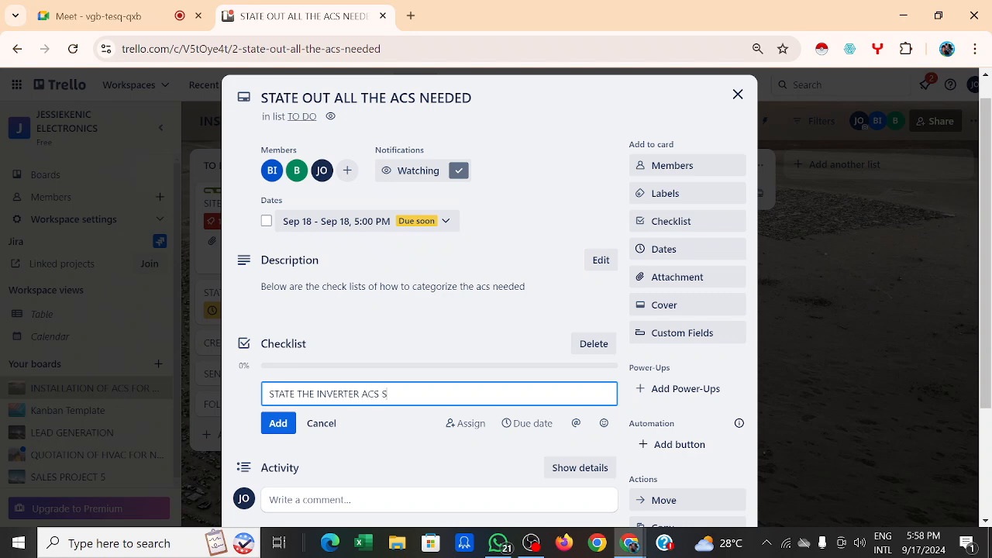
{"action": "type", "text": "EPERATELY"}
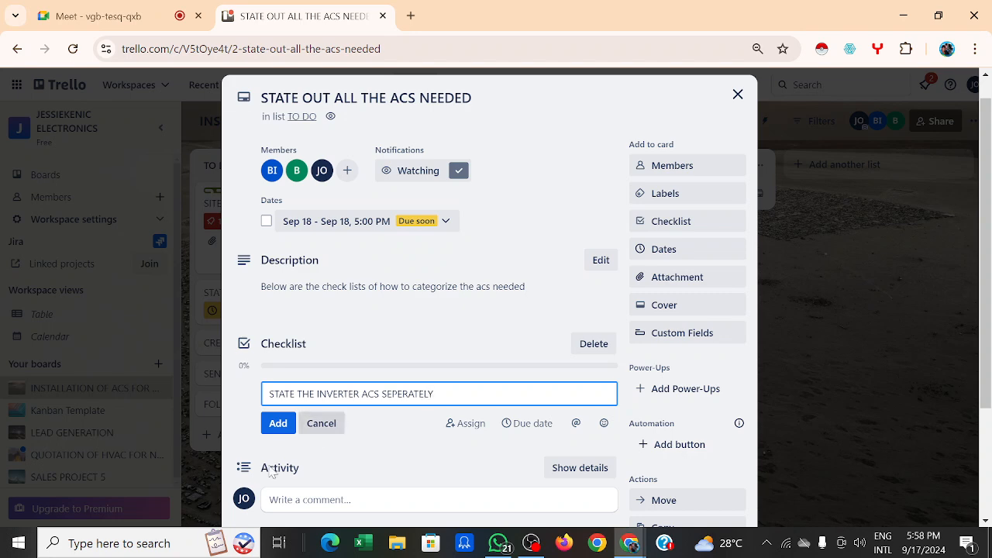
Step: Add the inverter item, then STATE OUT THE HVAC SEPERATE and STANDING ACS SEPERATE
{"action": "left_click", "coordinate": [278, 425]}
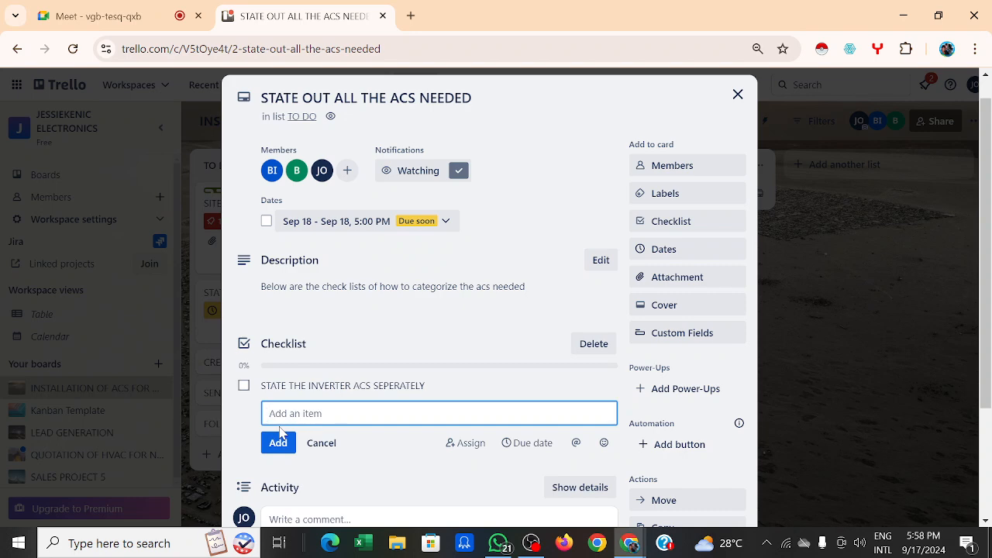
{"action": "type", "text": "STATE OUT THE HVAC SEPERATE"}
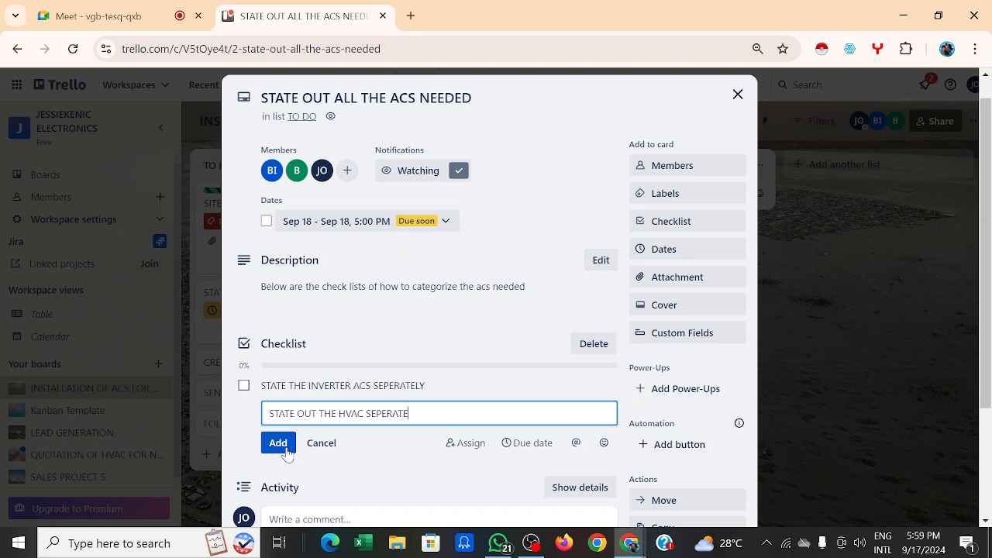
{"action": "left_click", "coordinate": [277, 443]}
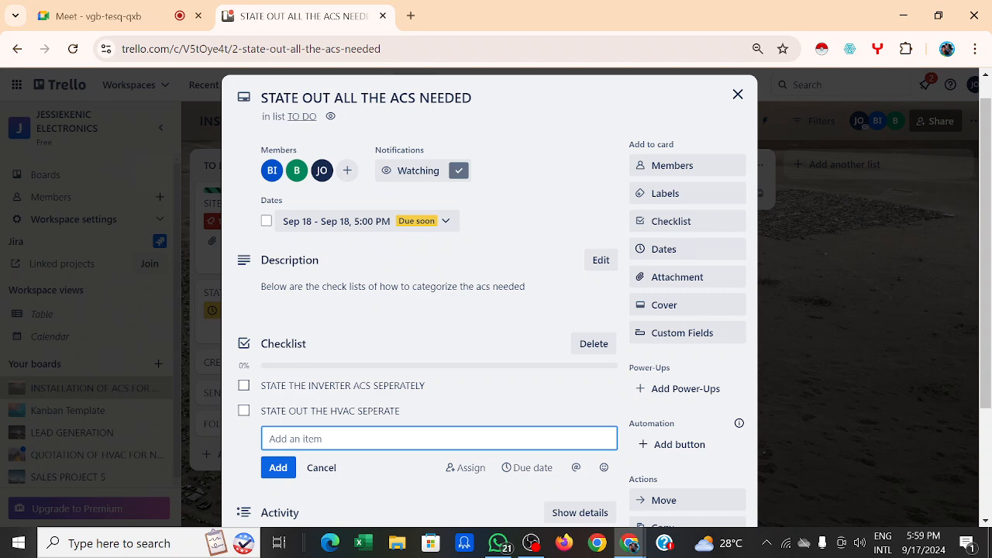
{"action": "type", "text": "STANDING ACS SEPERATE"}
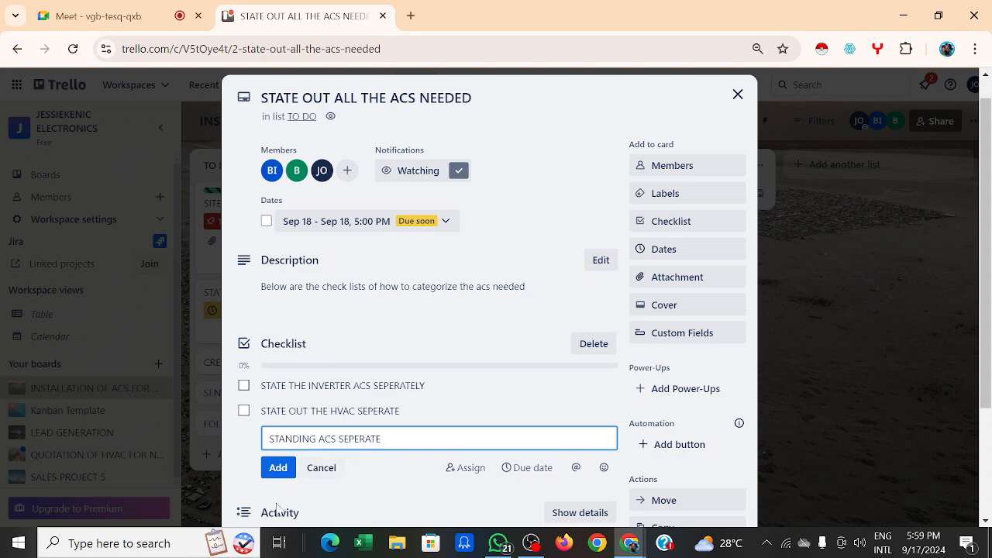
{"action": "left_click", "coordinate": [277, 468]}
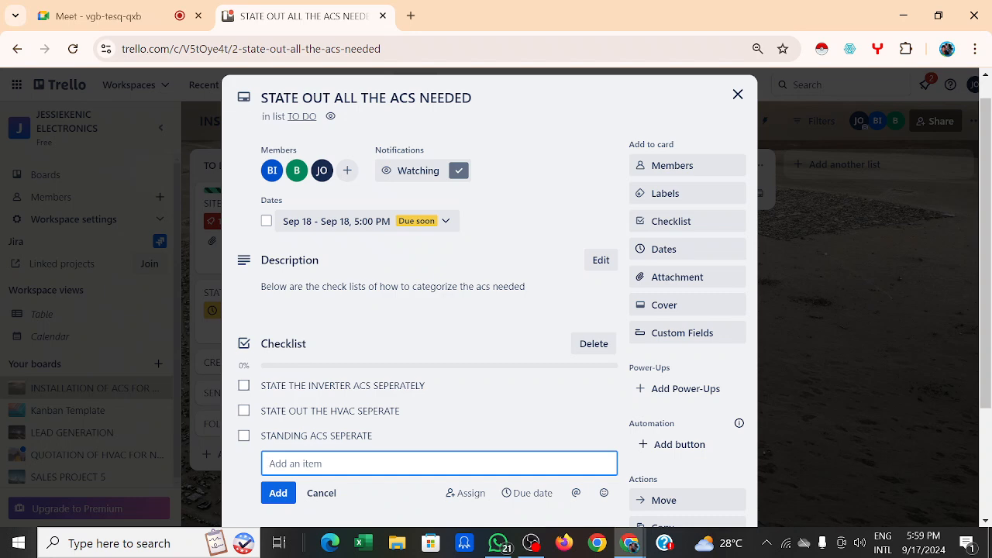
Step: Add the items MAKE A COPY OF EACH and SEND DIFFERENT COPIES TO THEIR VARIOUS DEPT
{"action": "type", "text": "MAK"}
{"action": "type", "text": "E "}
{"action": "type", "text": "COPIES"}
{"action": "key", "text": "BackSpace"}
{"action": "key", "text": "BackSpace"}
{"action": "key", "text": "BackSpace"}
{"action": "key", "text": "BackSpace"}
{"action": "key", "text": "BackSpace"}
{"action": "key", "text": "BackSpace"}
{"action": "type", "text": "A COPYB"}
{"action": "key", "text": "BackSpace"}
{"action": "type", "text": "OF EACH"}
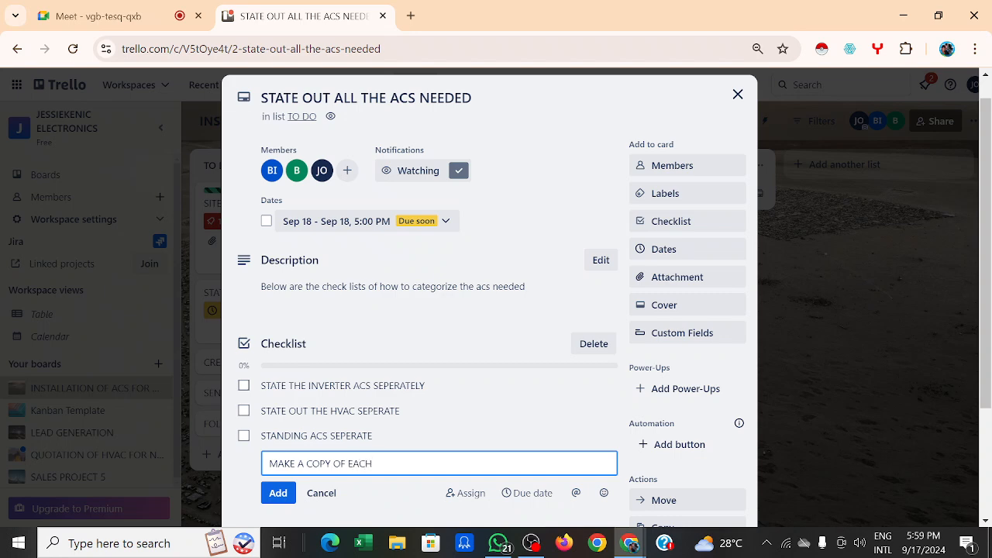
{"action": "left_click", "coordinate": [281, 493]}
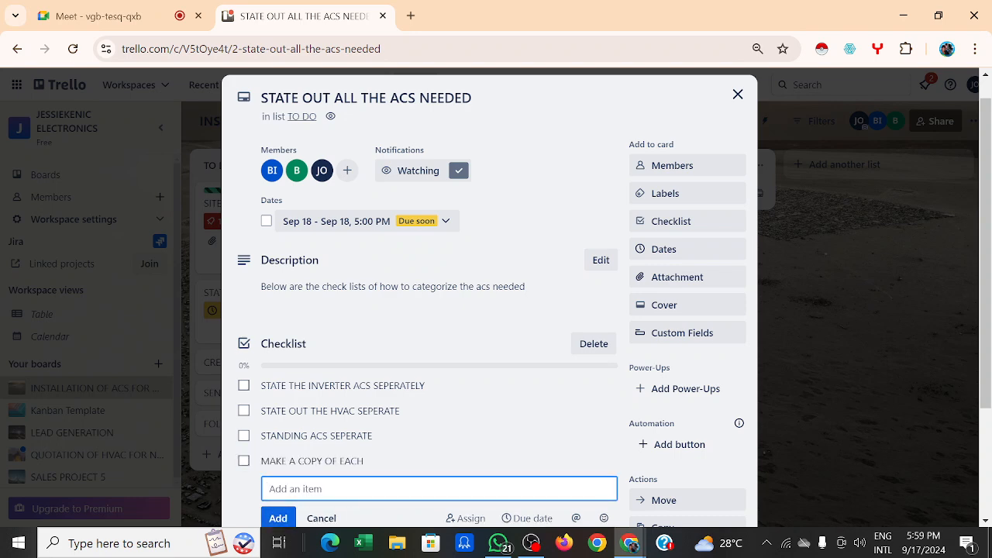
{"action": "type", "text": "SEND"}
{"action": "type", "text": " TH"}
{"action": "key", "text": "BackSpace"}
{"action": "key", "text": "BackSpace"}
{"action": "type", "text": "DIFFERENT COPIES"}
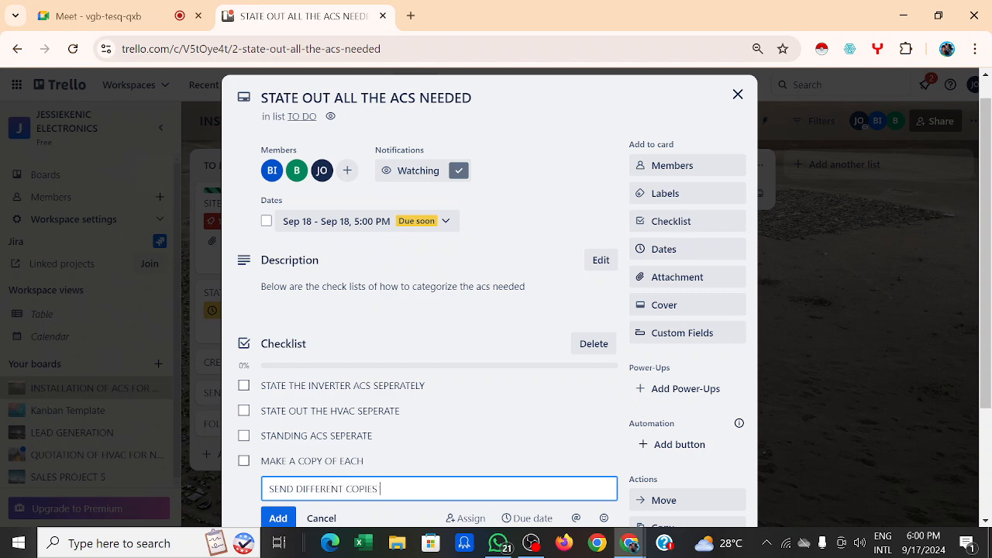
{"action": "type", "text": " TO THEIR VARIOUS SDEPT"}
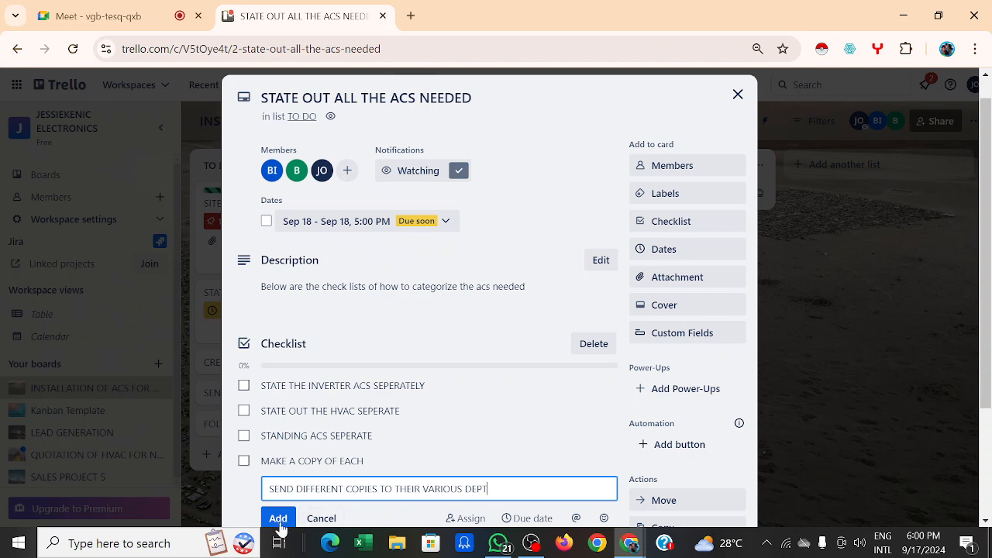
{"action": "left_click", "coordinate": [277, 518]}
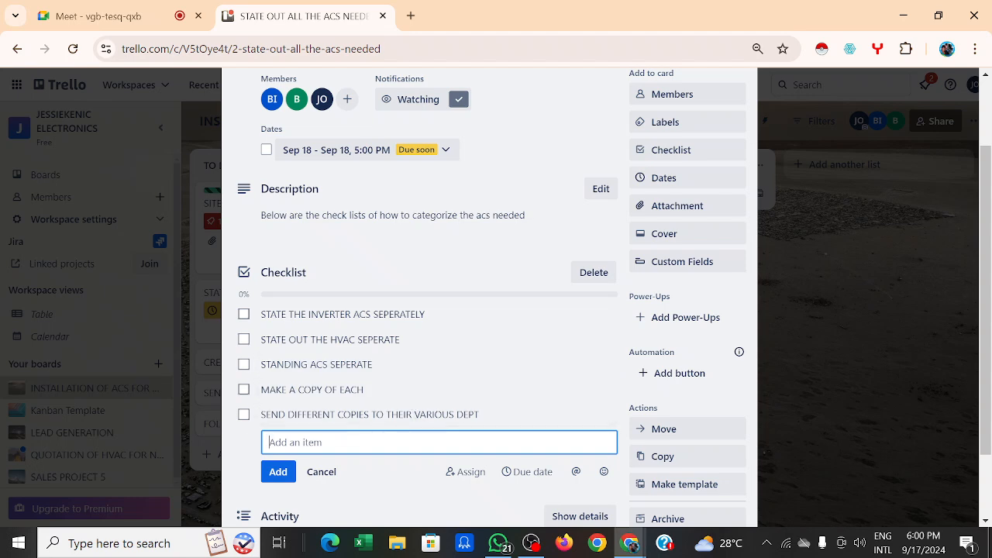
Step: Review the five-item checklist, then close the card to return to the board
{"action": "scroll", "coordinate": [474, 251], "scroll_direction": "up", "scroll_amount": 2}
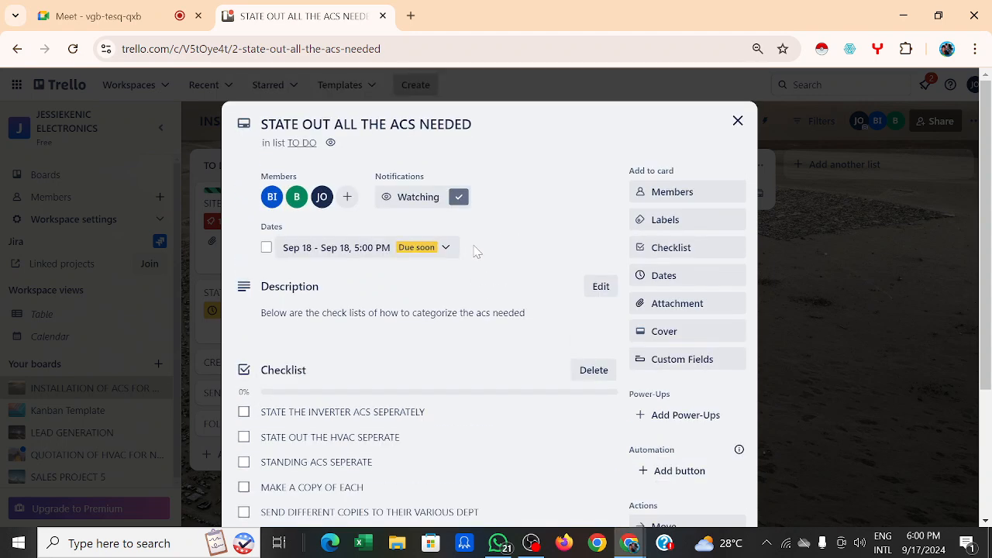
{"action": "scroll", "coordinate": [475, 251], "scroll_direction": "down", "scroll_amount": 1}
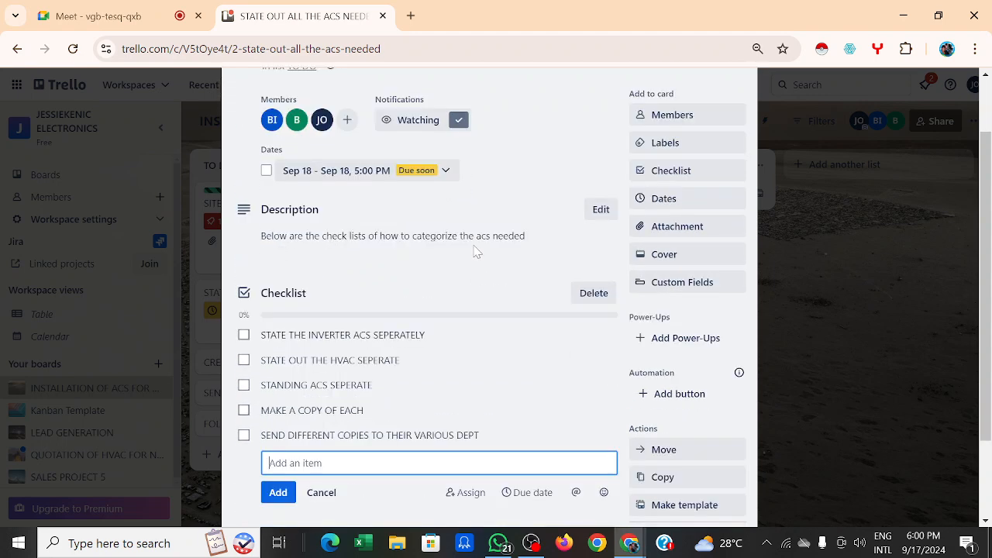
{"action": "scroll", "coordinate": [475, 251], "scroll_direction": "down", "scroll_amount": 1}
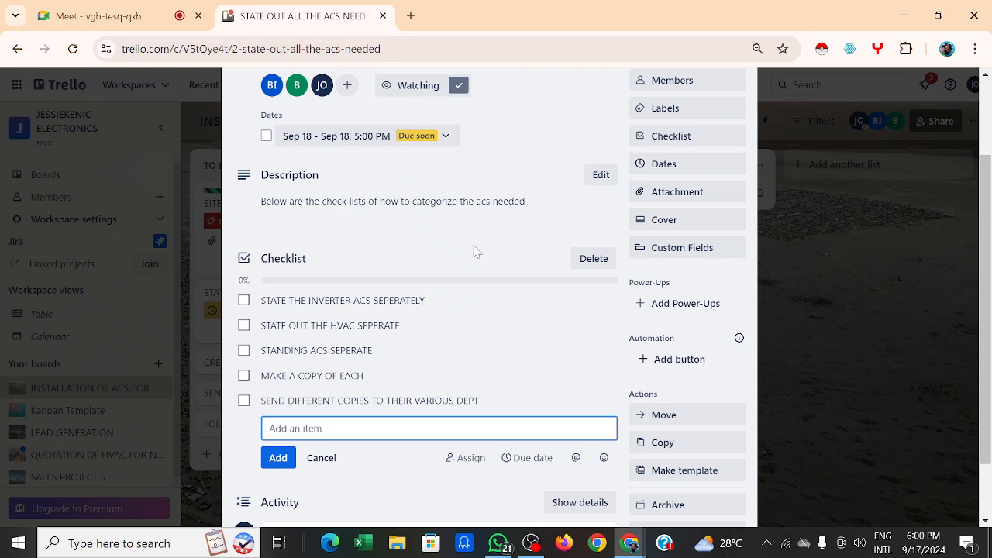
{"action": "scroll", "coordinate": [475, 251], "scroll_direction": "up", "scroll_amount": 2}
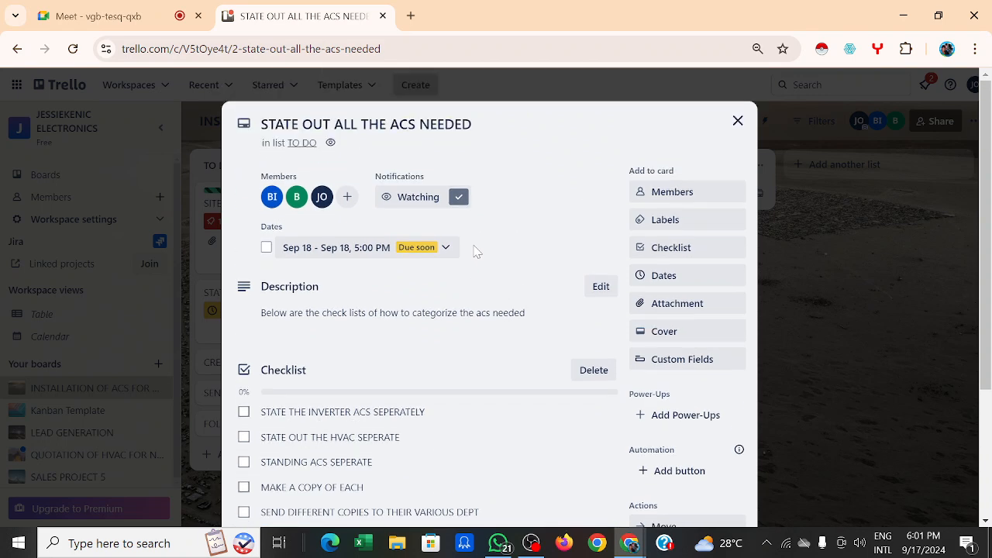
{"action": "left_click", "coordinate": [737, 120]}
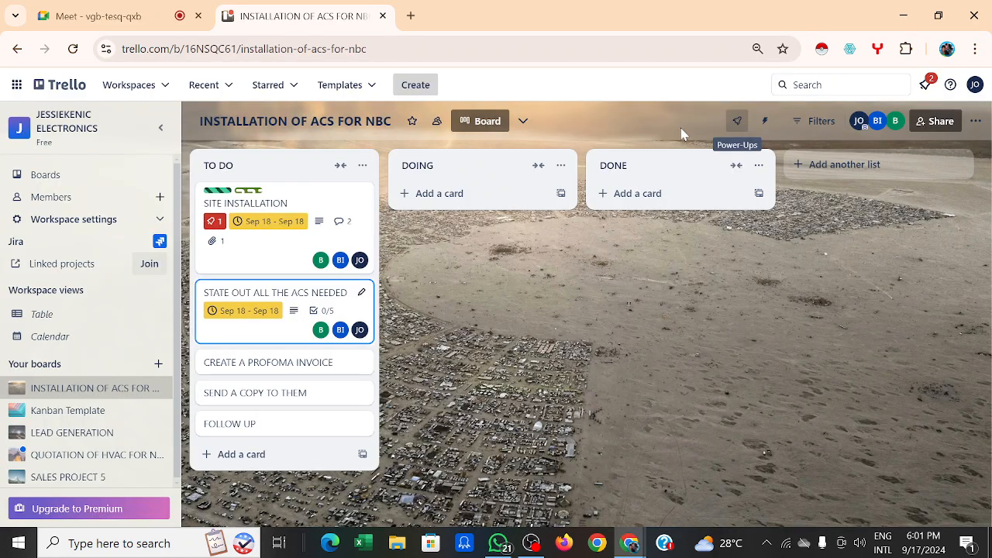
Step: Open SITE INSTALLATION and post an OK reply to the member's comment
{"action": "left_click", "coordinate": [281, 250]}
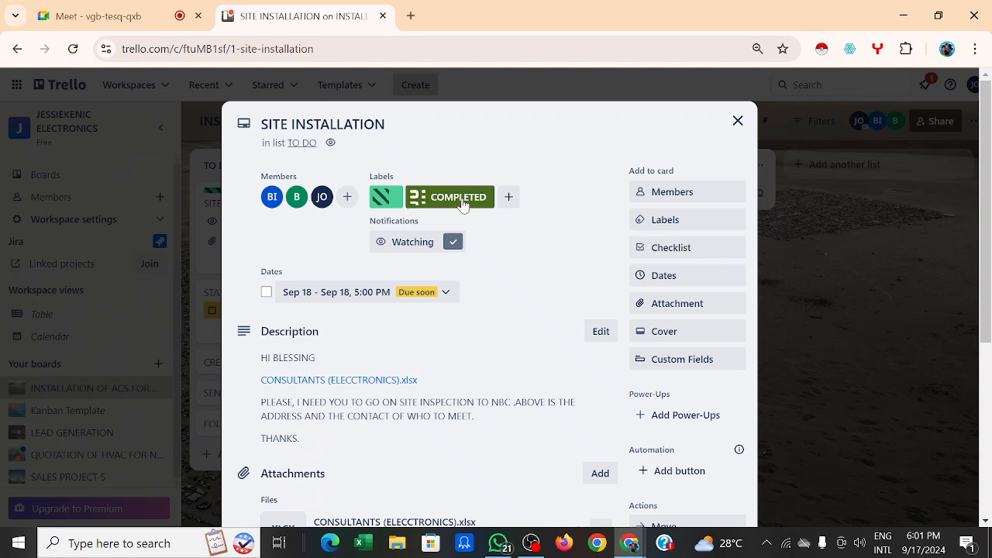
{"action": "scroll", "coordinate": [511, 217], "scroll_direction": "down", "scroll_amount": 1}
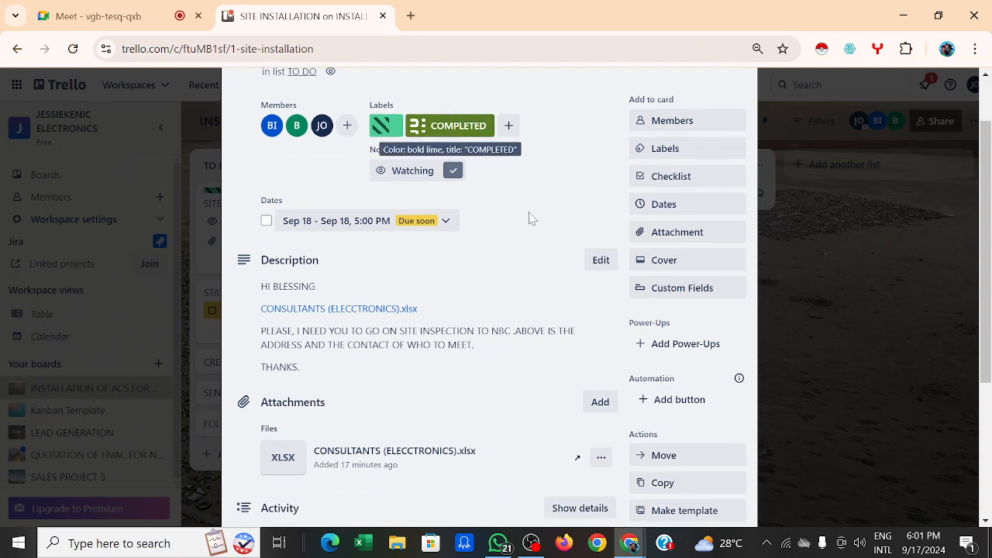
{"action": "scroll", "coordinate": [532, 217], "scroll_direction": "down", "scroll_amount": 3}
{"action": "scroll", "coordinate": [529, 220], "scroll_direction": "down", "scroll_amount": 1}
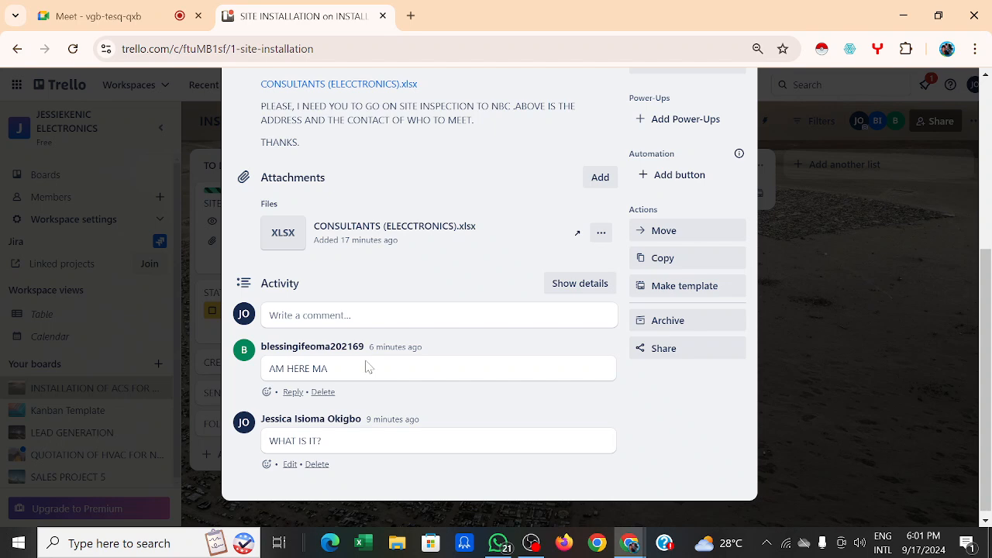
{"action": "left_click", "coordinate": [293, 392]}
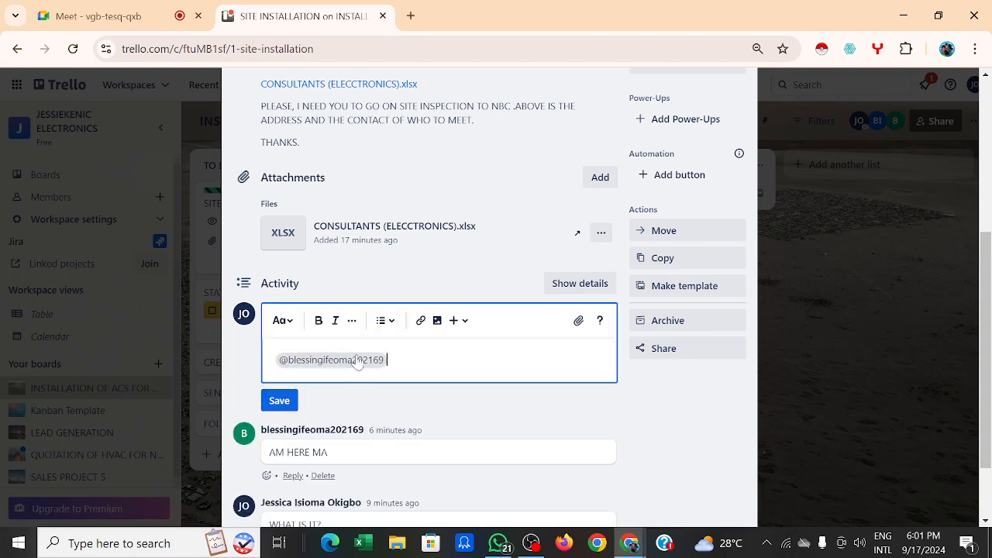
{"action": "type", "text": "OK"}
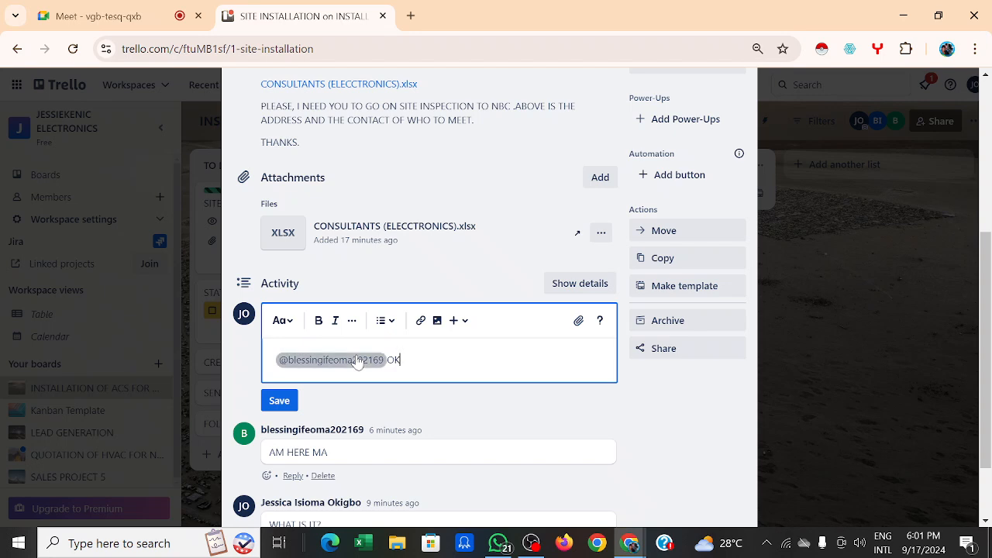
{"action": "left_click", "coordinate": [280, 401]}
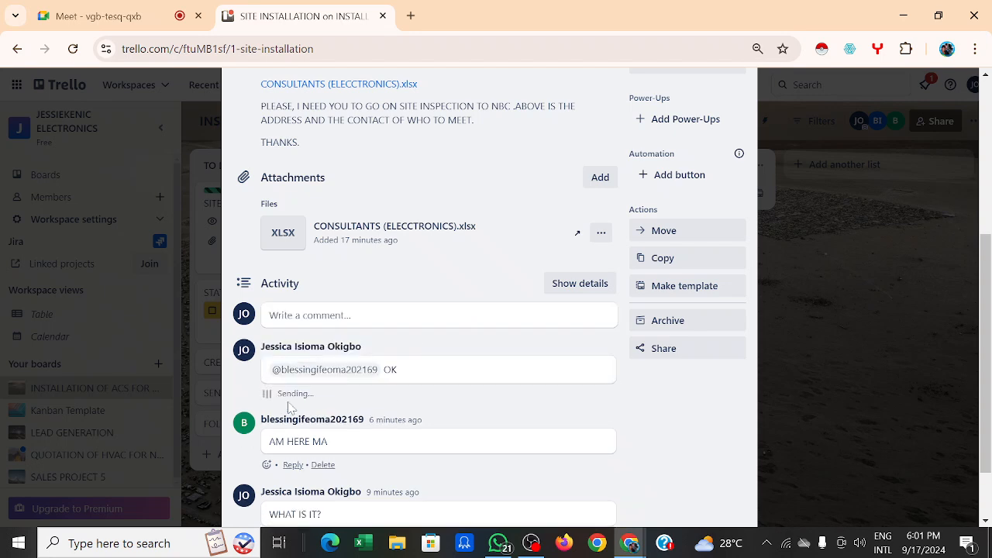
Step: Check the new reply in the activity and close the SITE INSTALLATION card
{"action": "scroll", "coordinate": [468, 361], "scroll_direction": "down", "scroll_amount": 1}
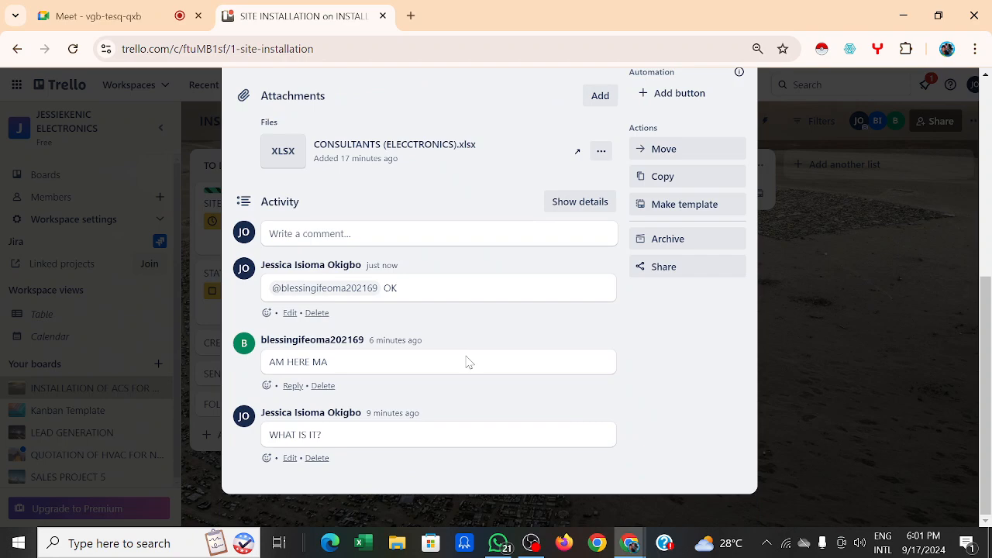
{"action": "scroll", "coordinate": [467, 361], "scroll_direction": "up", "scroll_amount": 5}
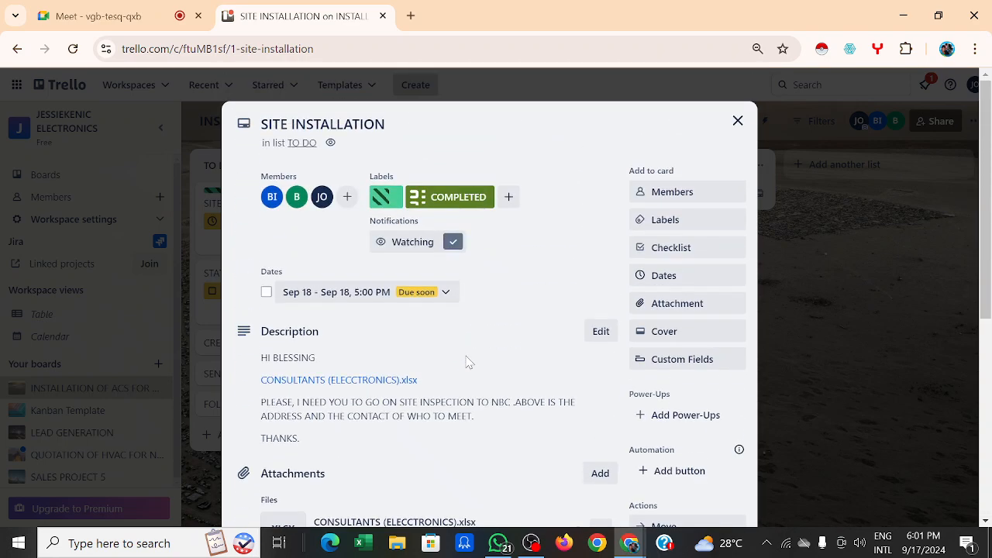
{"action": "scroll", "coordinate": [468, 361], "scroll_direction": "down", "scroll_amount": 3}
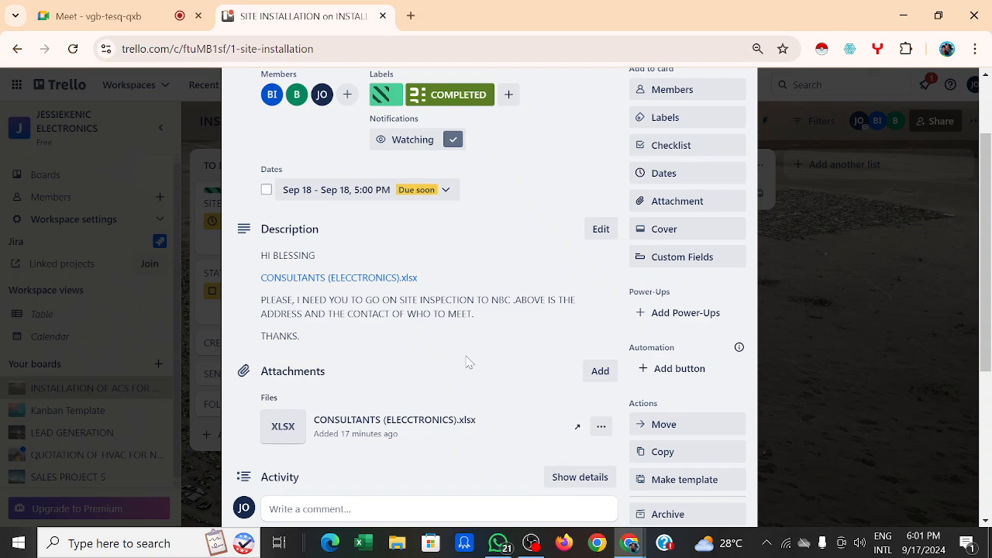
{"action": "scroll", "coordinate": [467, 361], "scroll_direction": "down", "scroll_amount": 1}
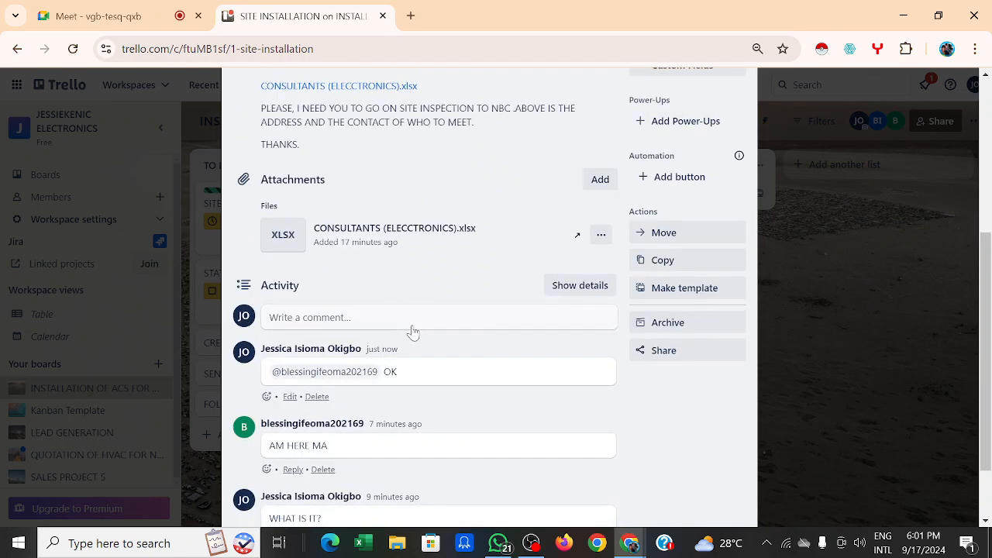
{"action": "scroll", "coordinate": [410, 330], "scroll_direction": "up", "scroll_amount": 2}
{"action": "scroll", "coordinate": [571, 206], "scroll_direction": "up", "scroll_amount": 3}
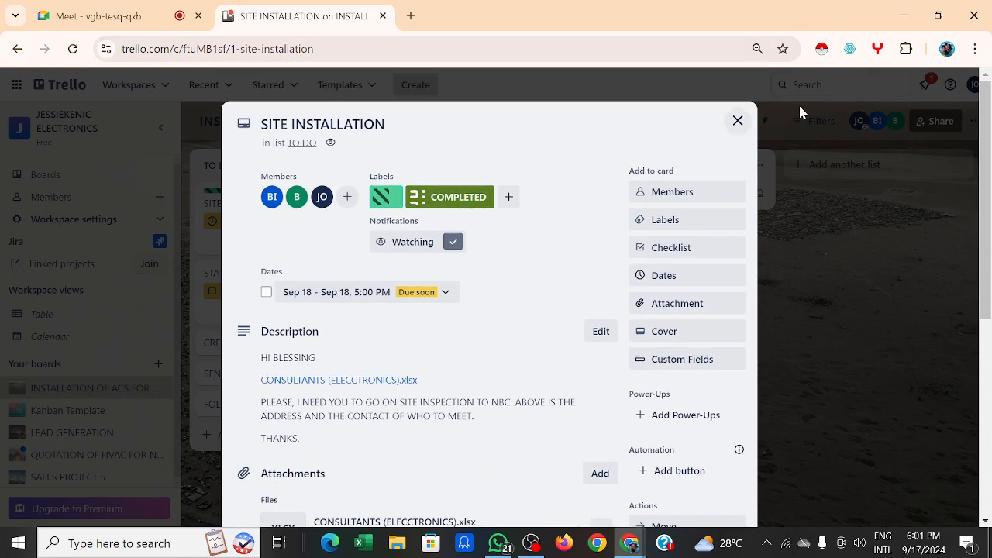
{"action": "left_click", "coordinate": [737, 121]}
{"action": "left_click", "coordinate": [737, 122]}
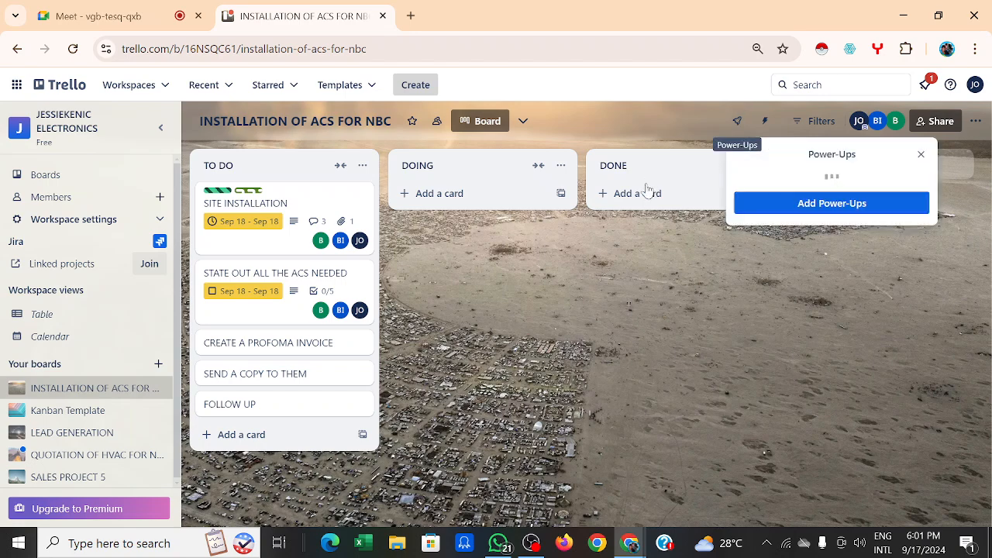
{"action": "left_click", "coordinate": [256, 306]}
{"action": "scroll", "coordinate": [452, 316], "scroll_direction": "down", "scroll_amount": 3}
{"action": "scroll", "coordinate": [453, 316], "scroll_direction": "up", "scroll_amount": 3}
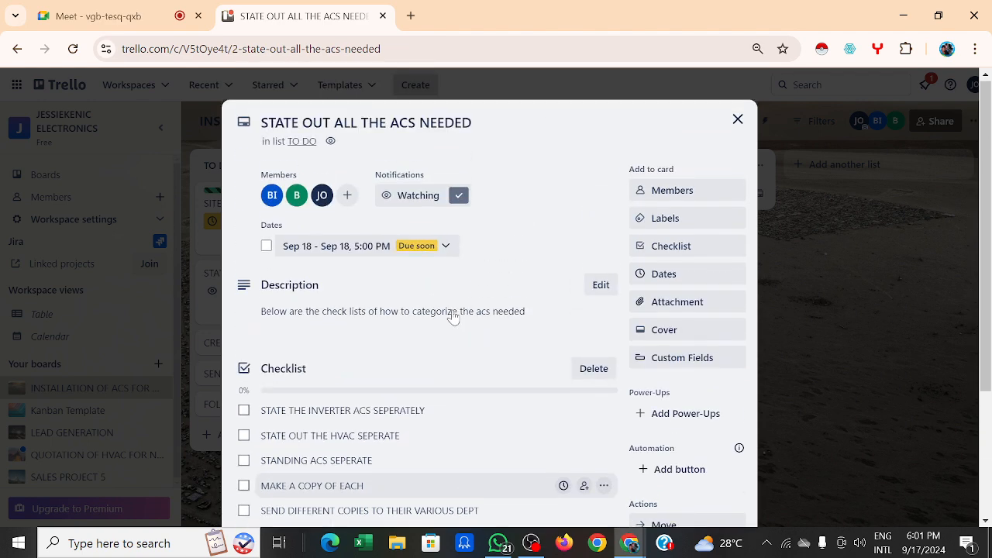
{"action": "scroll", "coordinate": [453, 316], "scroll_direction": "down", "scroll_amount": 2}
{"action": "scroll", "coordinate": [454, 316], "scroll_direction": "up", "scroll_amount": 2}
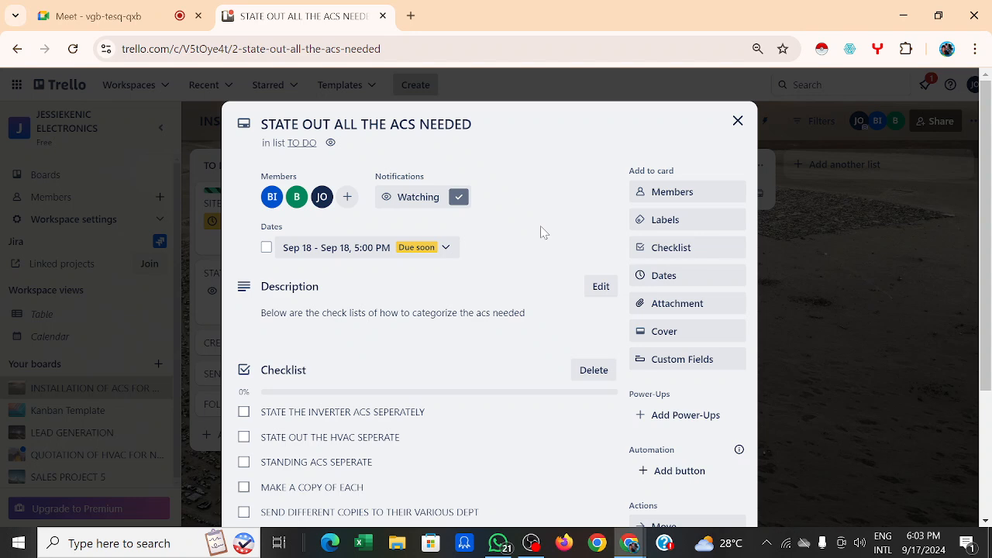
{"action": "scroll", "coordinate": [542, 232], "scroll_direction": "down", "scroll_amount": 1}
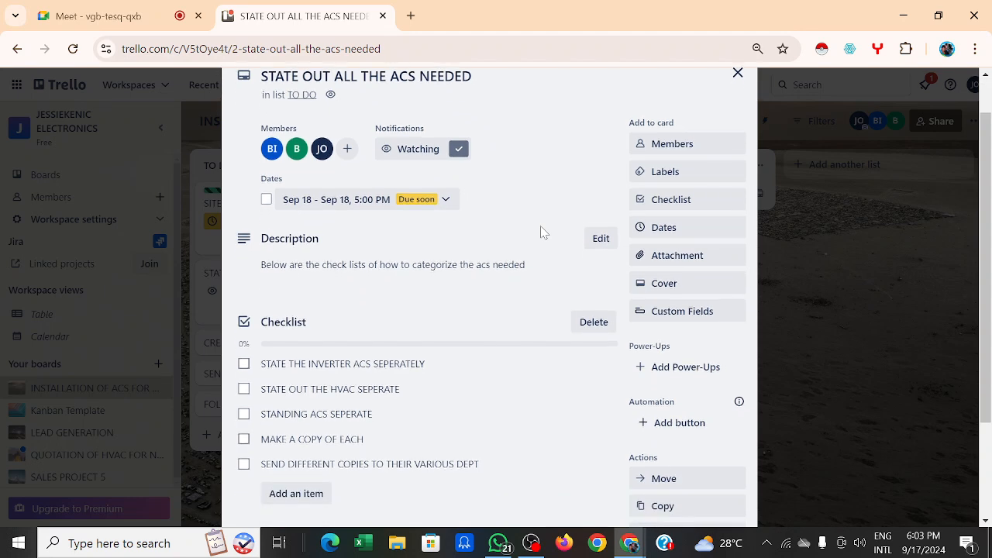
{"action": "scroll", "coordinate": [542, 233], "scroll_direction": "up", "scroll_amount": 1}
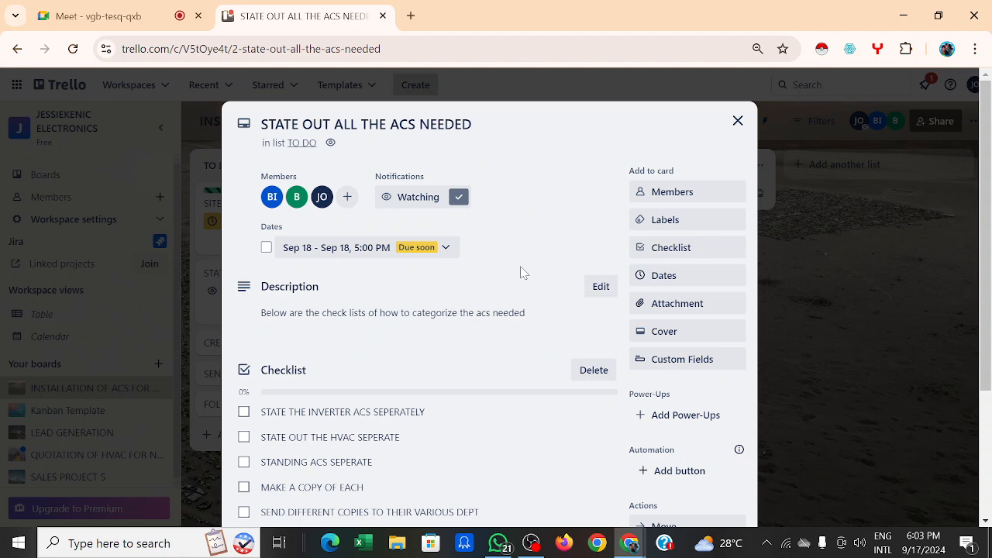
{"action": "scroll", "coordinate": [522, 271], "scroll_direction": "down", "scroll_amount": 1}
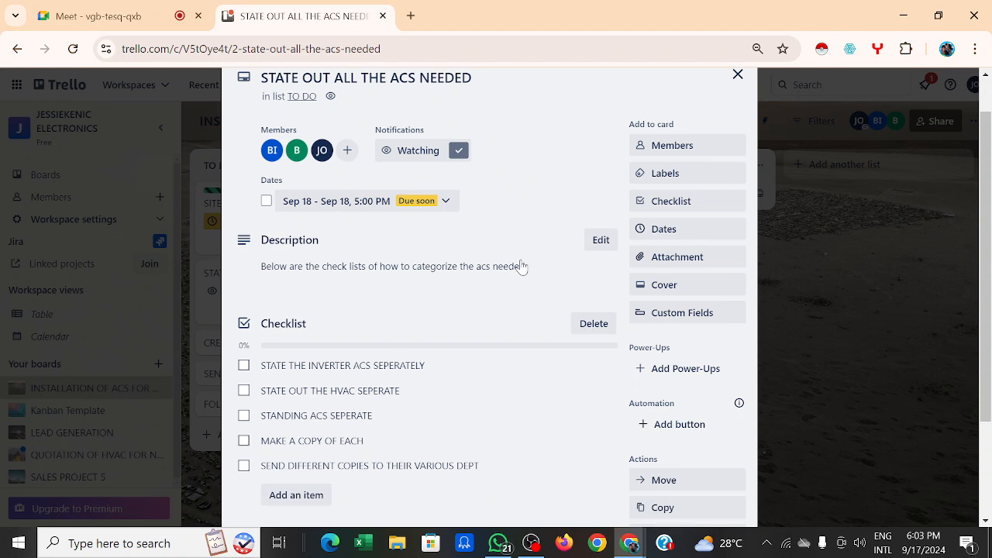
{"action": "scroll", "coordinate": [490, 310], "scroll_direction": "down", "scroll_amount": 1}
{"action": "scroll", "coordinate": [492, 312], "scroll_direction": "up", "scroll_amount": 2}
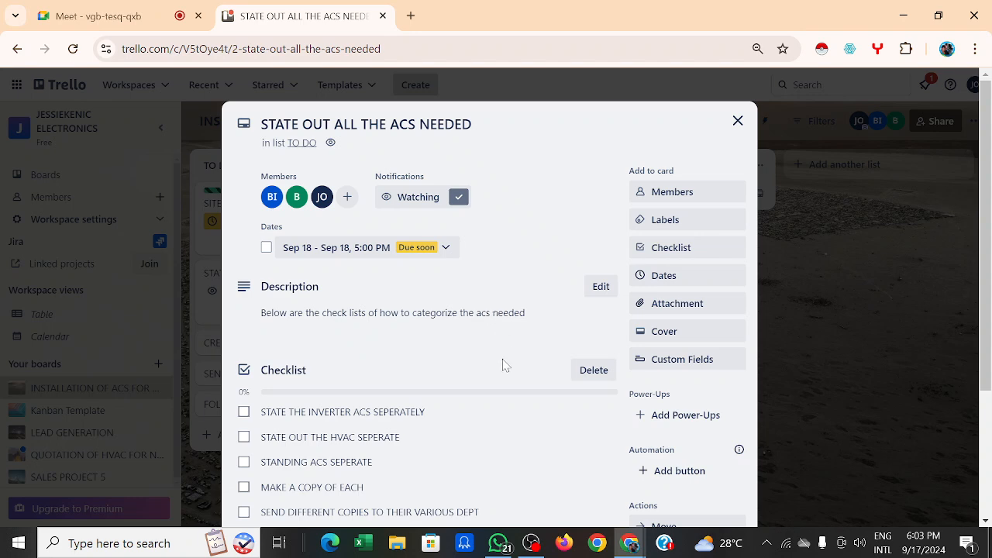
{"action": "scroll", "coordinate": [504, 364], "scroll_direction": "down", "scroll_amount": 2}
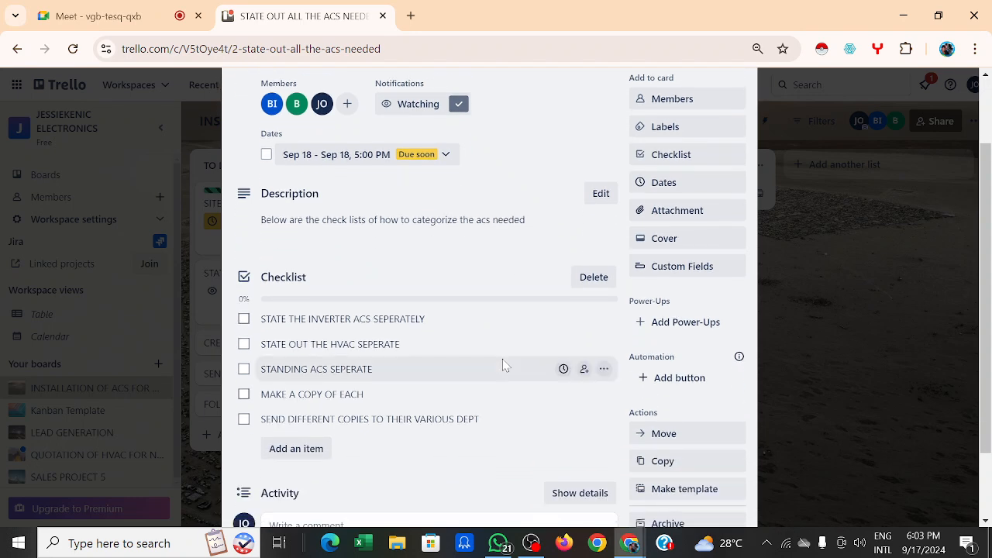
{"action": "scroll", "coordinate": [499, 277], "scroll_direction": "down", "scroll_amount": 1}
{"action": "scroll", "coordinate": [500, 278], "scroll_direction": "down", "scroll_amount": 1}
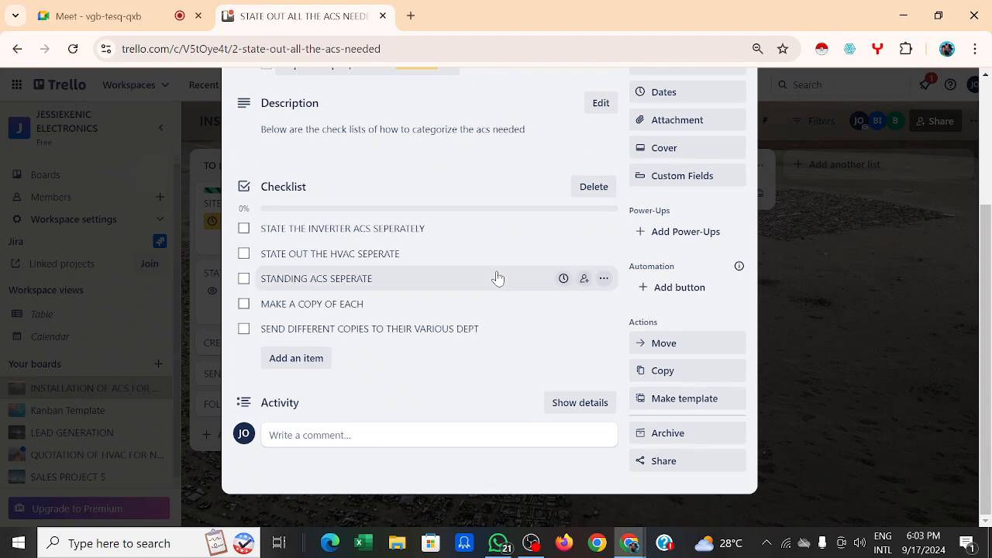
{"action": "scroll", "coordinate": [488, 185], "scroll_direction": "up", "scroll_amount": 2}
{"action": "scroll", "coordinate": [488, 187], "scroll_direction": "up", "scroll_amount": 2}
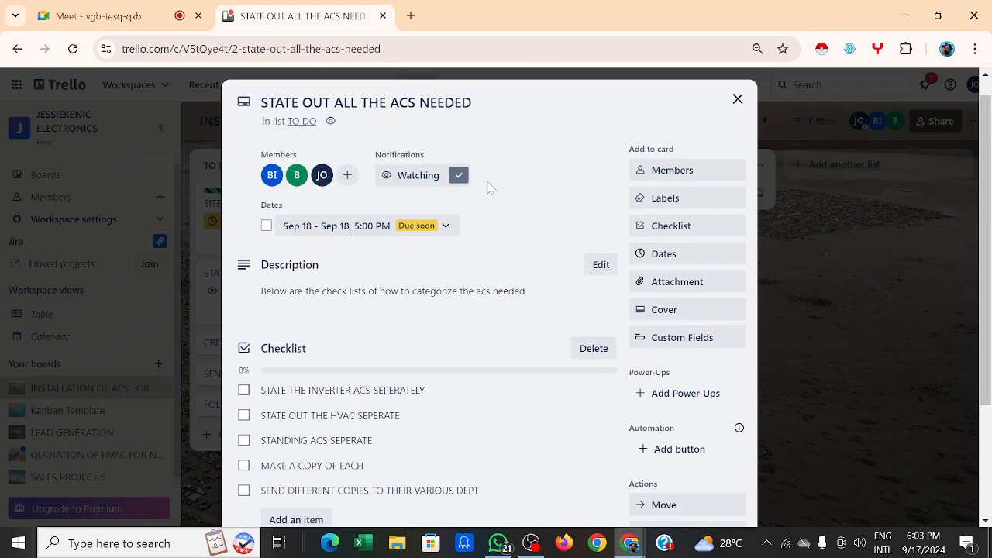
{"action": "scroll", "coordinate": [515, 191], "scroll_direction": "down", "scroll_amount": 2}
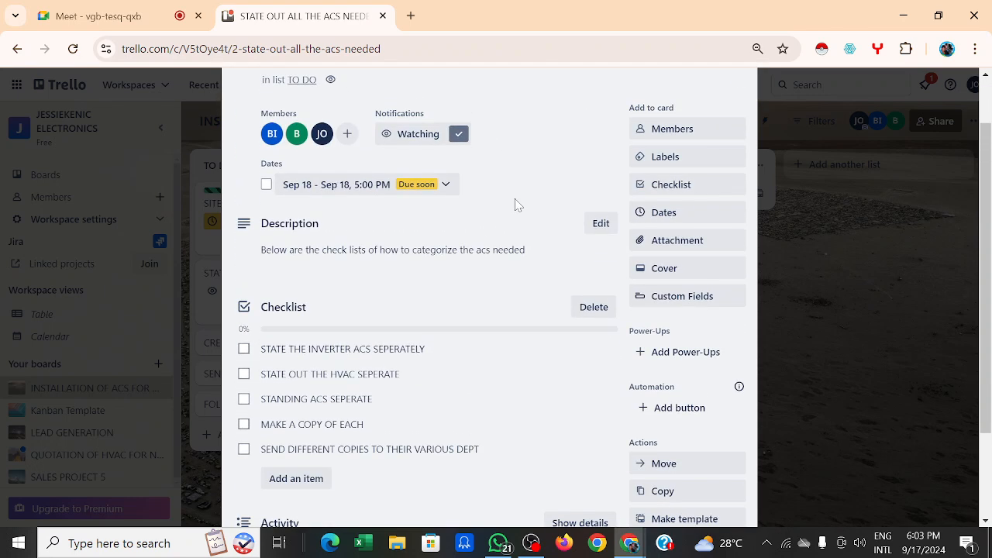
{"action": "scroll", "coordinate": [513, 191], "scroll_direction": "down", "scroll_amount": 1}
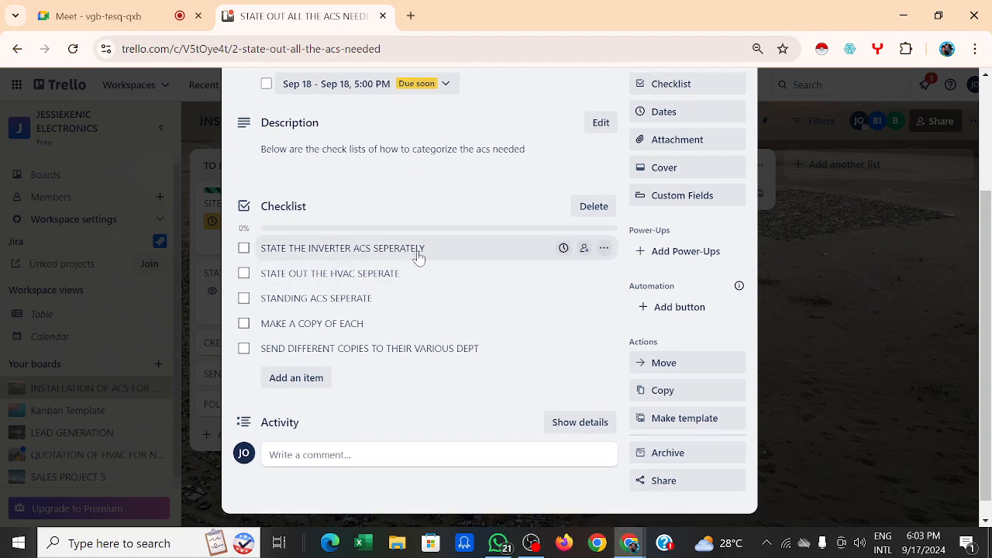
{"action": "left_click", "coordinate": [244, 249]}
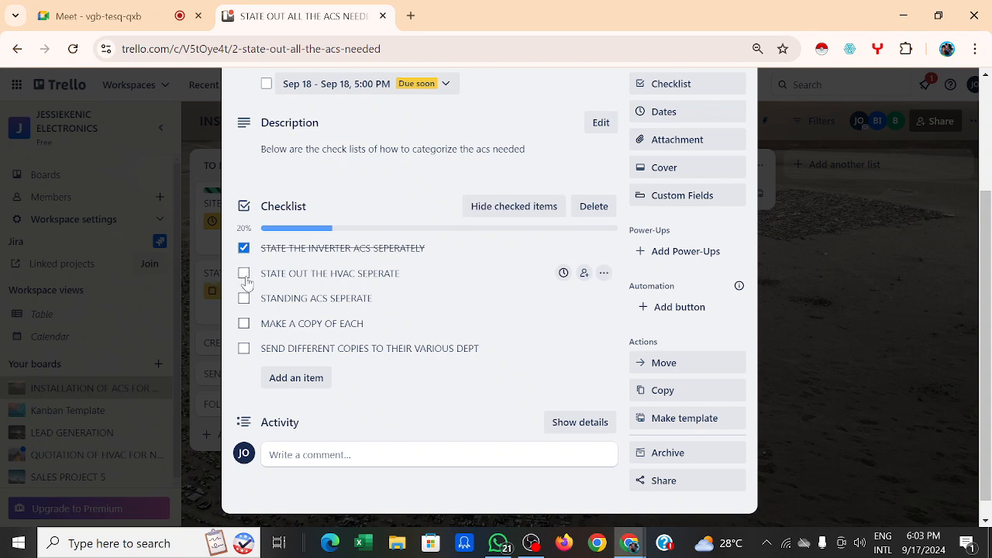
{"action": "left_click", "coordinate": [243, 274]}
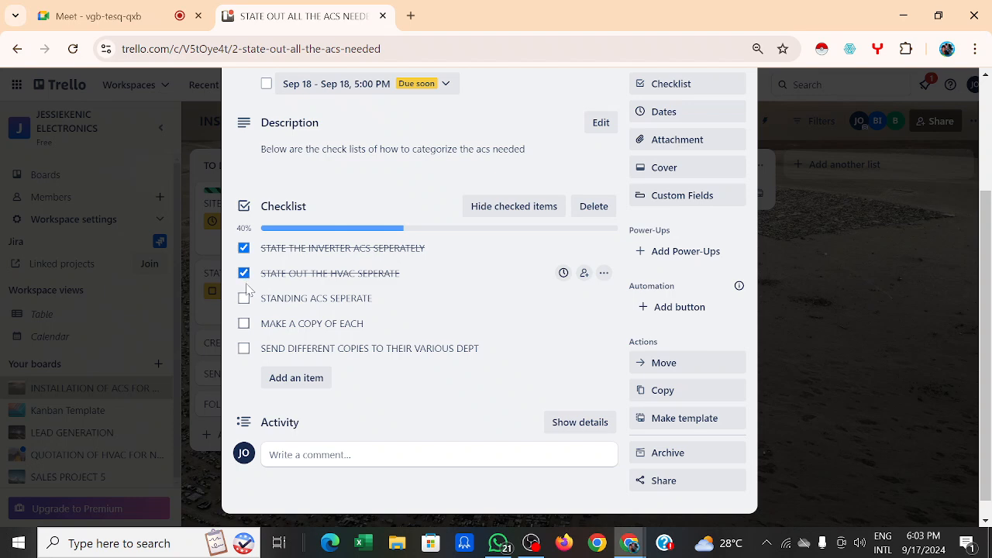
{"action": "left_click", "coordinate": [244, 299]}
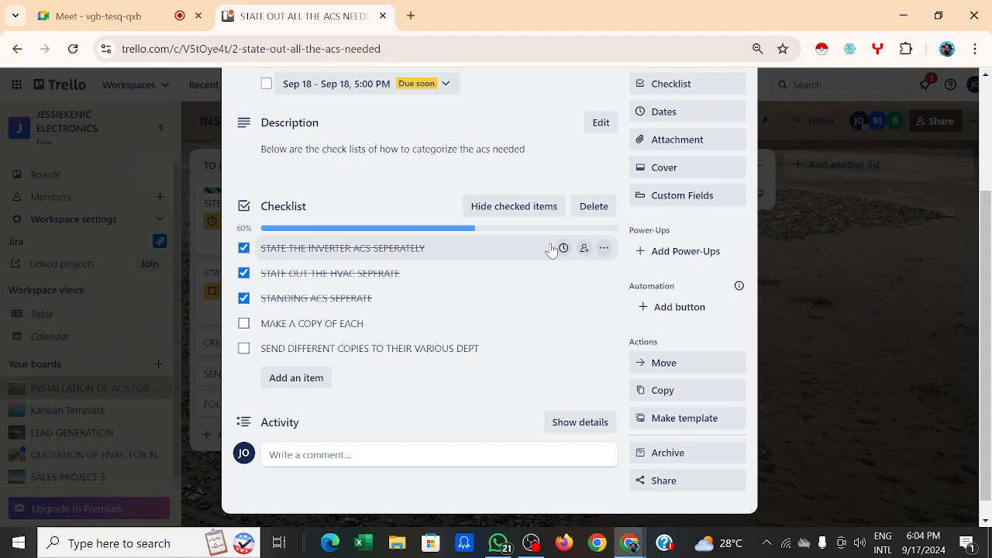
{"action": "left_click", "coordinate": [603, 250]}
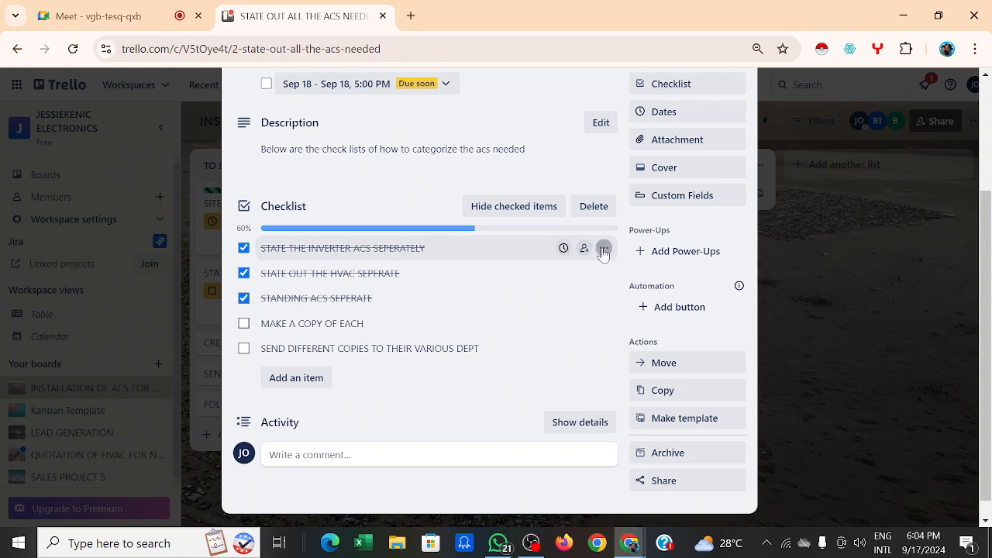
{"action": "left_click", "coordinate": [562, 249]}
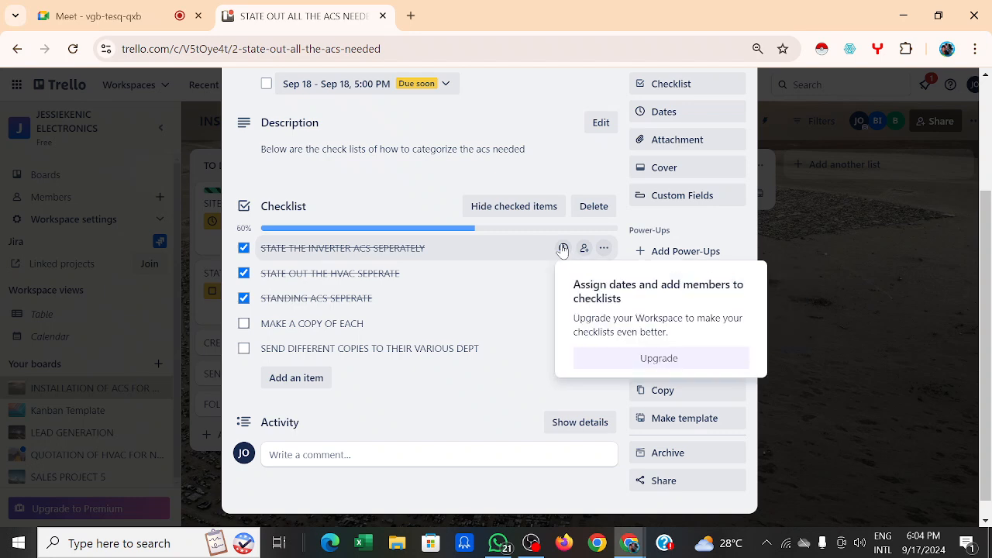
{"action": "left_click", "coordinate": [496, 260]}
{"action": "left_click", "coordinate": [434, 255]}
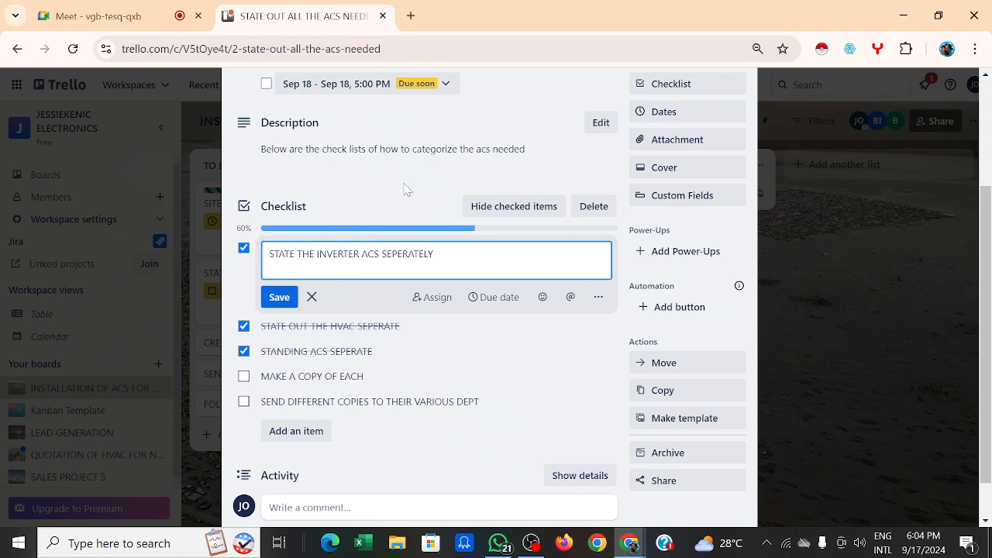
{"action": "left_click", "coordinate": [278, 299]}
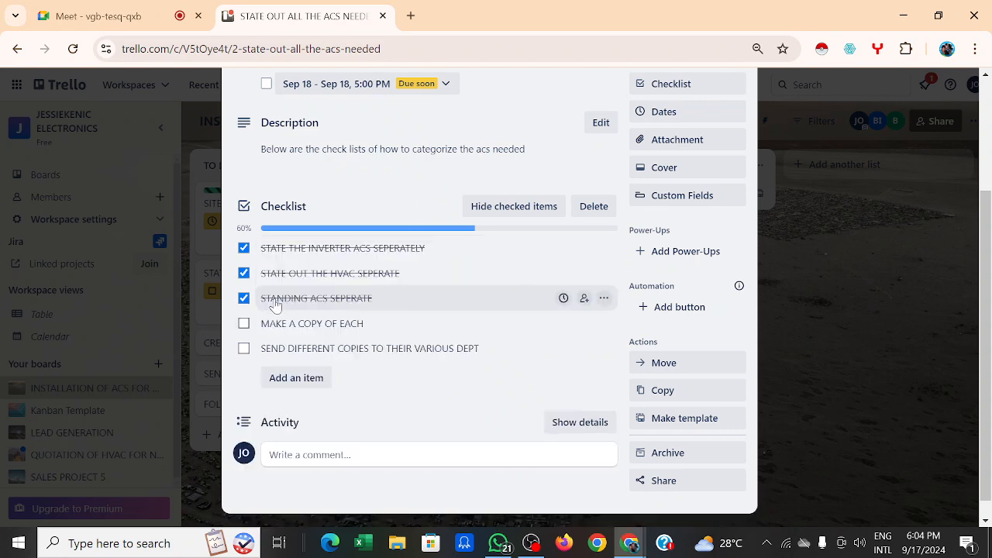
{"action": "left_click", "coordinate": [244, 248]}
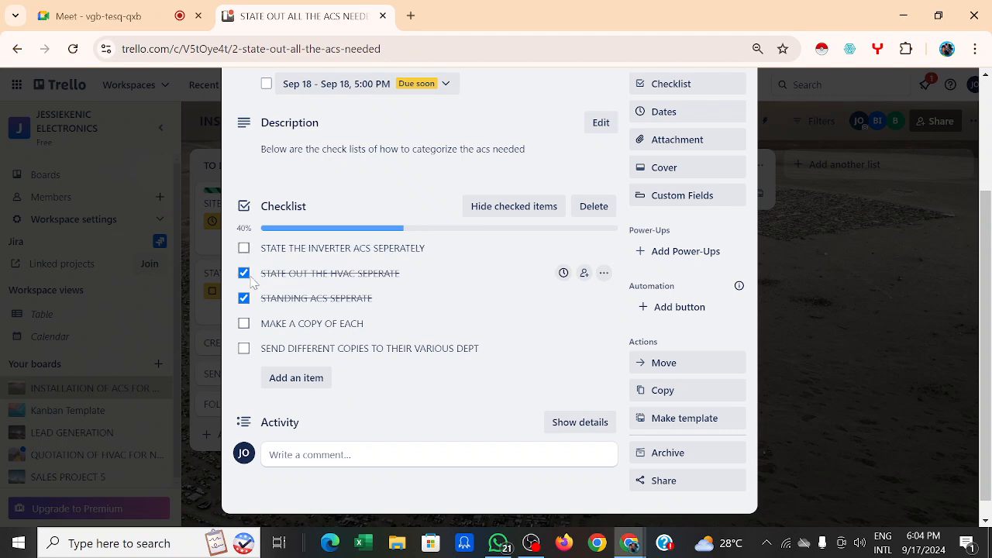
{"action": "left_click", "coordinate": [244, 273]}
{"action": "left_click", "coordinate": [244, 273]}
{"action": "left_click", "coordinate": [245, 298]}
{"action": "left_click", "coordinate": [244, 272]}
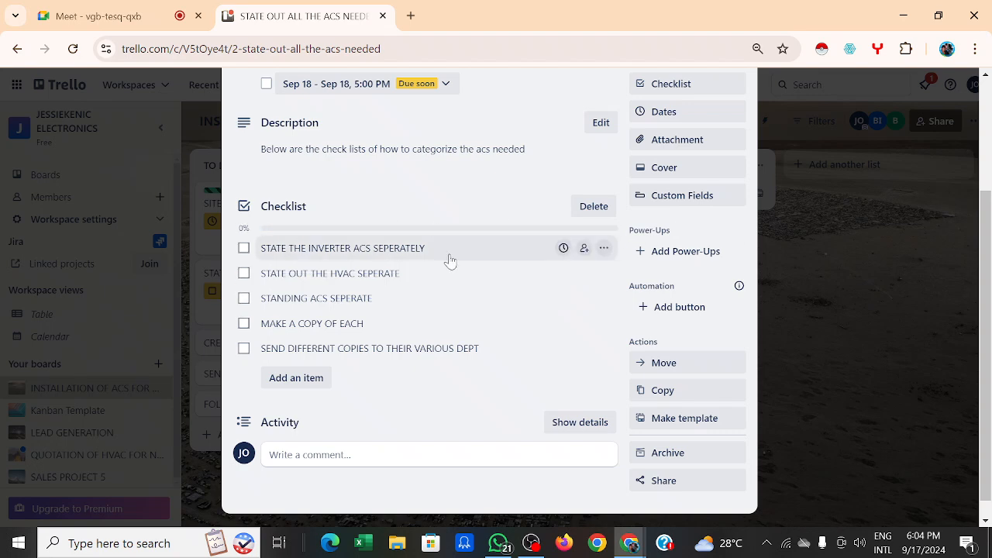
{"action": "scroll", "coordinate": [448, 260], "scroll_direction": "down", "scroll_amount": 1}
Step: Browse the card's Cover colours and photos, closing them without choosing a cover
{"action": "scroll", "coordinate": [447, 259], "scroll_direction": "up", "scroll_amount": 3}
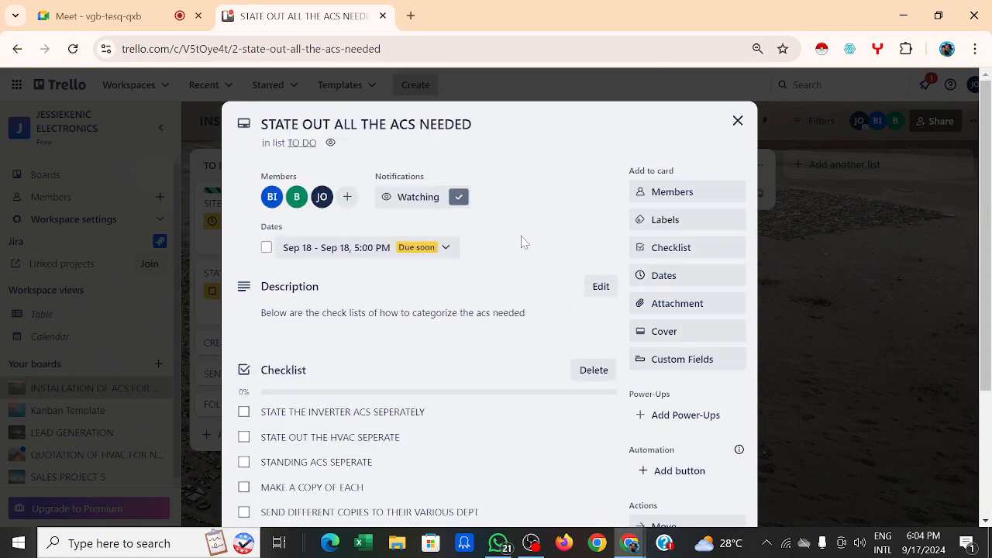
{"action": "scroll", "coordinate": [522, 242], "scroll_direction": "down", "scroll_amount": 1}
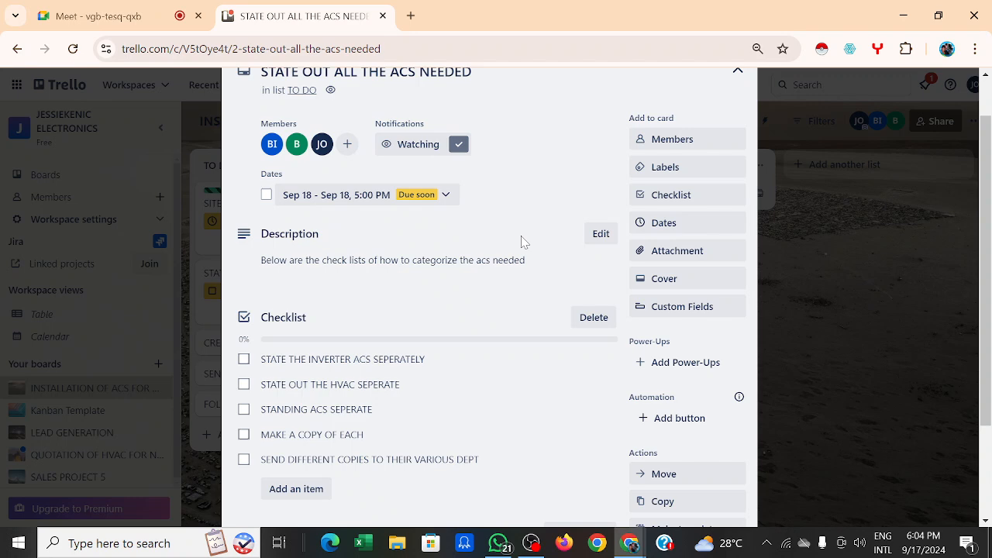
{"action": "scroll", "coordinate": [521, 242], "scroll_direction": "up", "scroll_amount": 1}
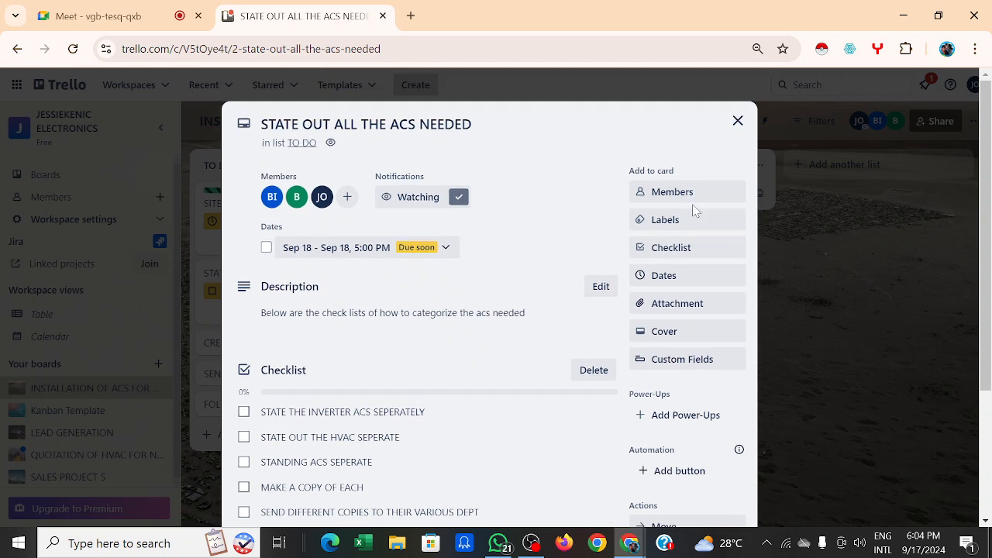
{"action": "scroll", "coordinate": [693, 210], "scroll_direction": "down", "scroll_amount": 3}
{"action": "scroll", "coordinate": [693, 209], "scroll_direction": "up", "scroll_amount": 1}
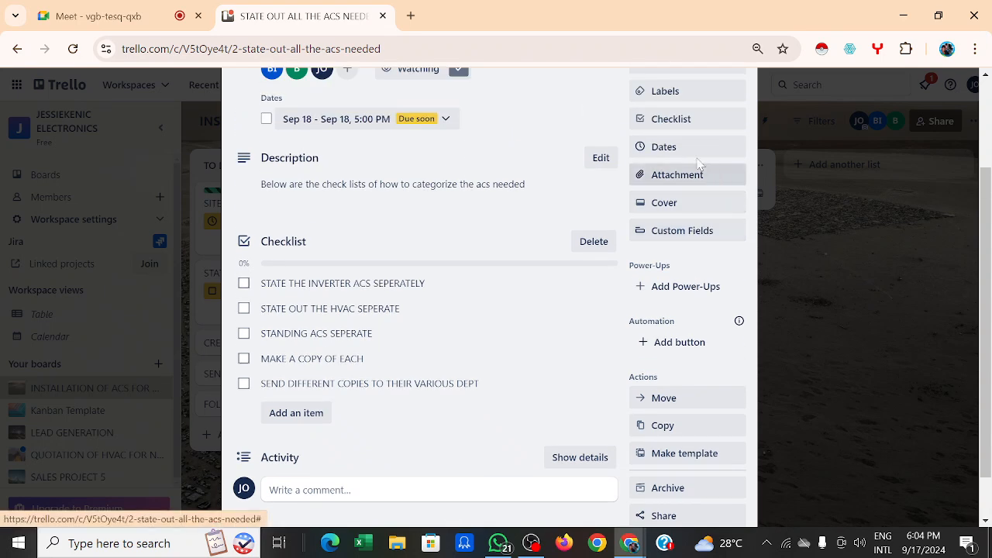
{"action": "left_click", "coordinate": [666, 209]}
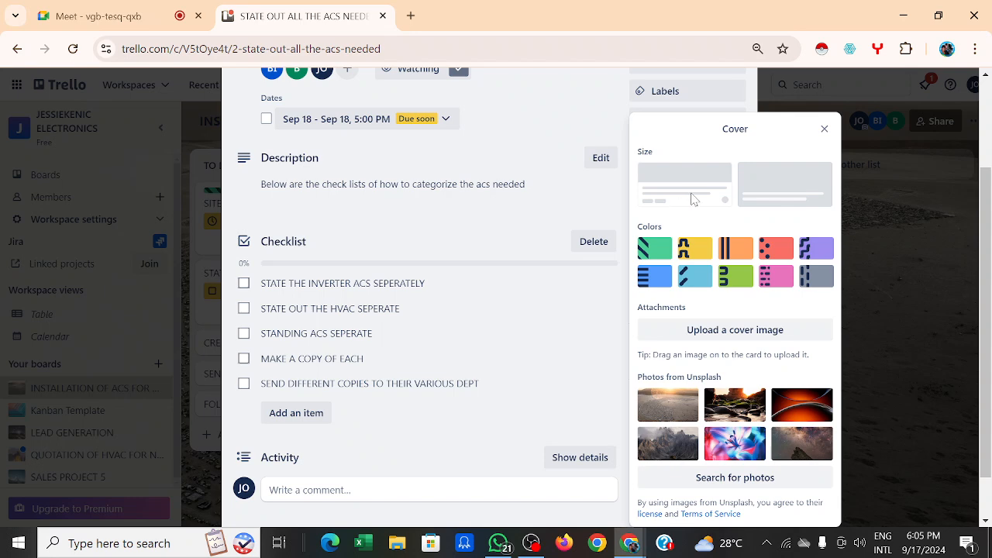
{"action": "left_click", "coordinate": [540, 111]}
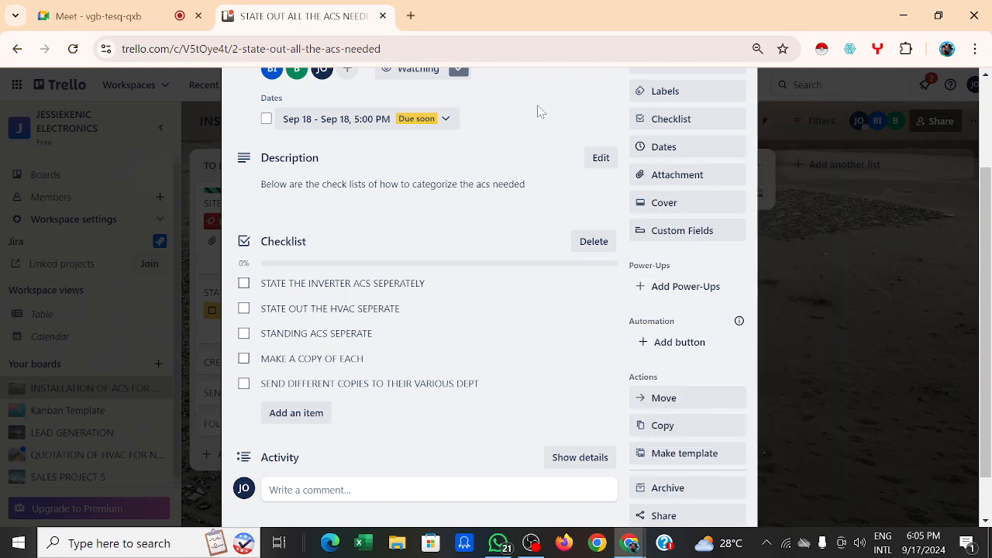
{"action": "left_click", "coordinate": [699, 205]}
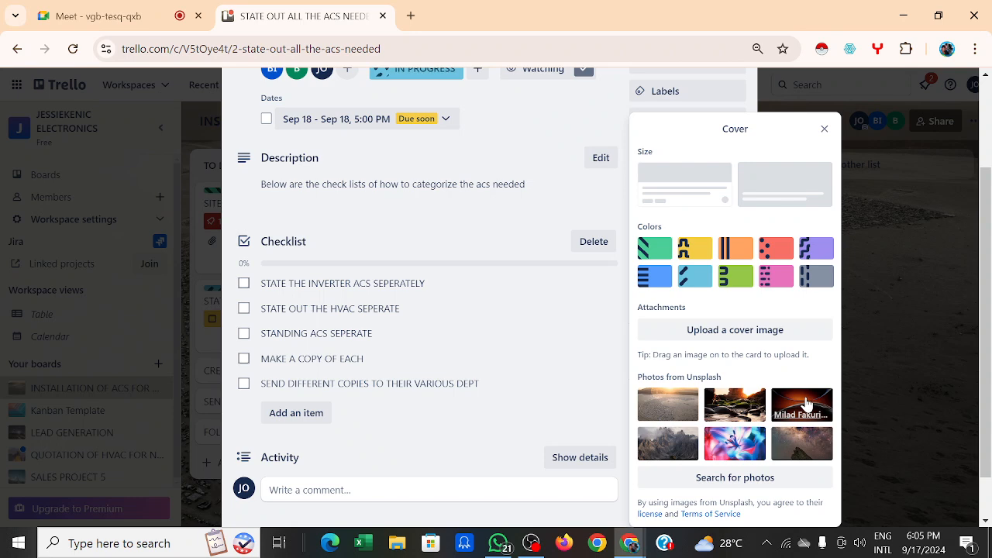
{"action": "scroll", "coordinate": [534, 224], "scroll_direction": "up", "scroll_amount": 1}
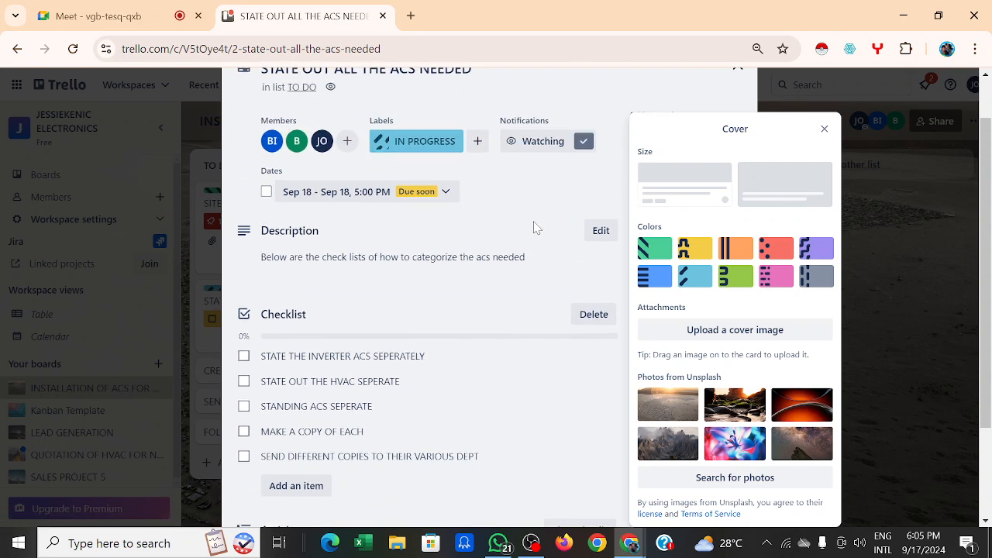
{"action": "left_click", "coordinate": [824, 128]}
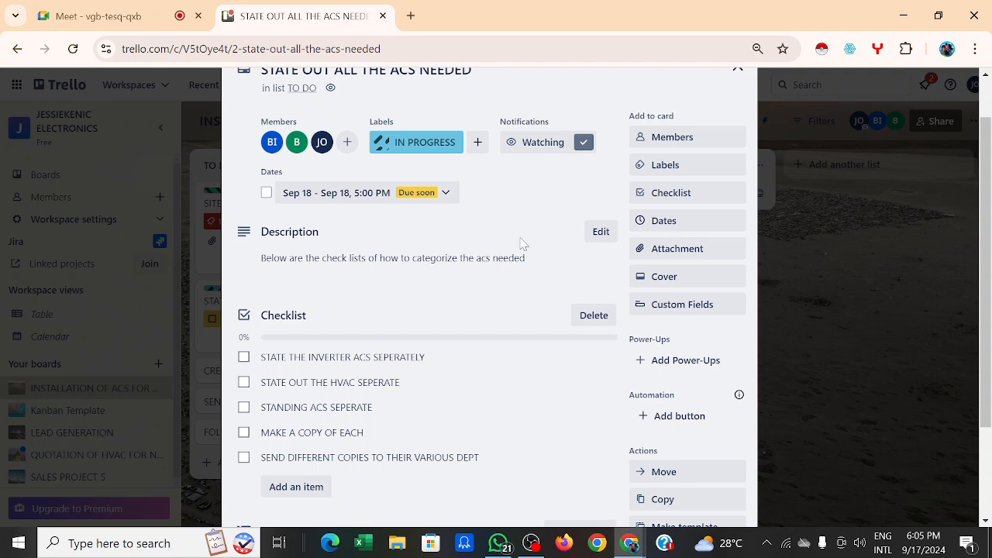
{"action": "scroll", "coordinate": [525, 246], "scroll_direction": "up", "scroll_amount": 1}
{"action": "scroll", "coordinate": [524, 246], "scroll_direction": "down", "scroll_amount": 3}
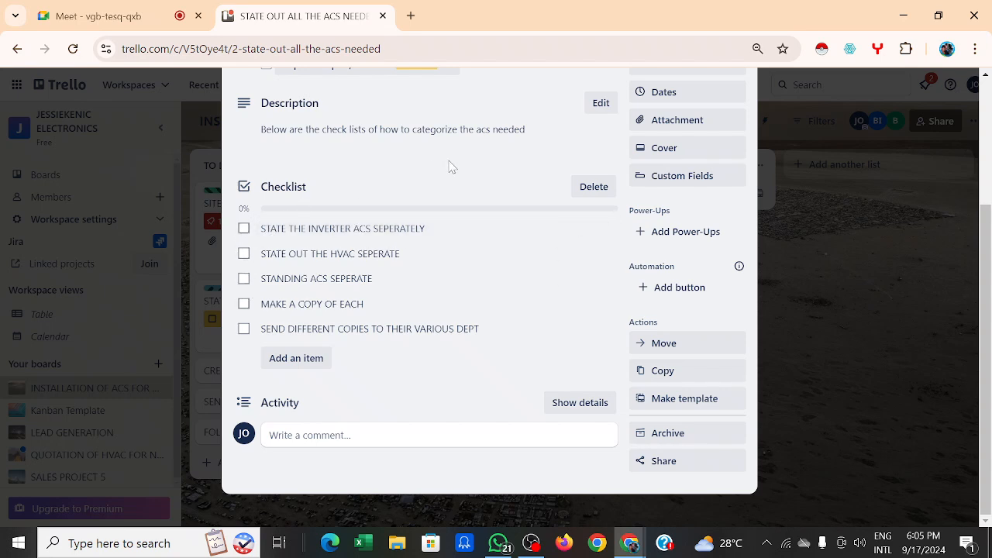
{"action": "left_click", "coordinate": [243, 228]}
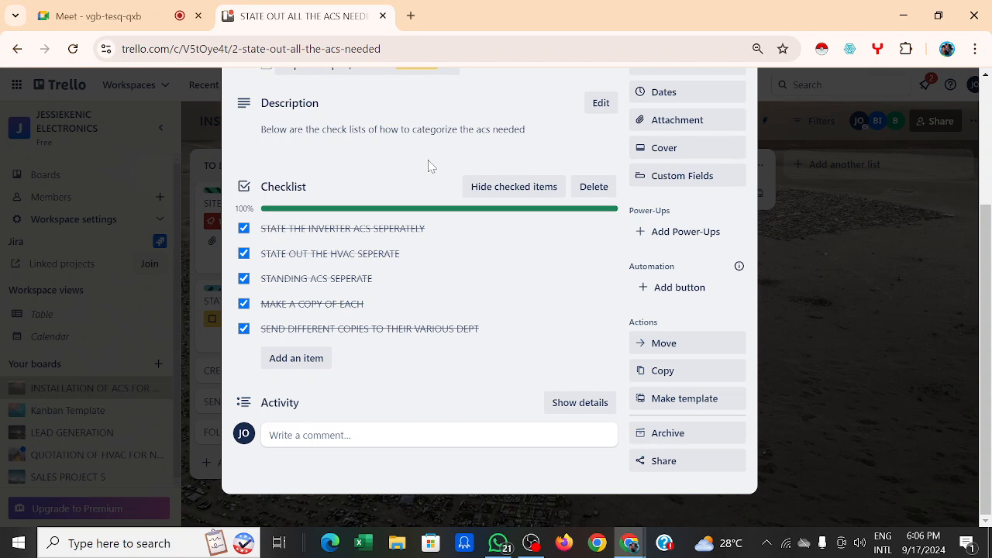
{"action": "scroll", "coordinate": [431, 165], "scroll_direction": "up", "scroll_amount": 2}
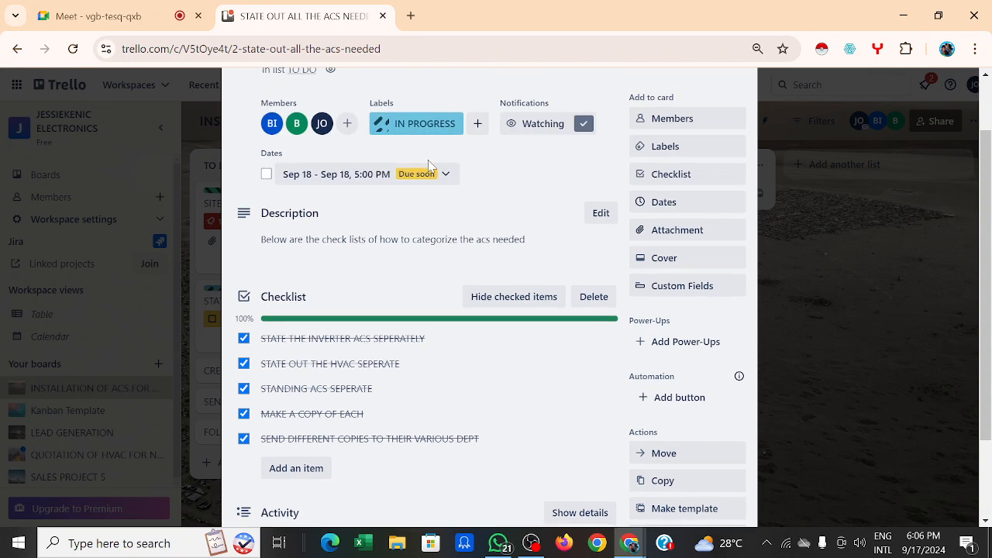
{"action": "scroll", "coordinate": [428, 162], "scroll_direction": "down", "scroll_amount": 2}
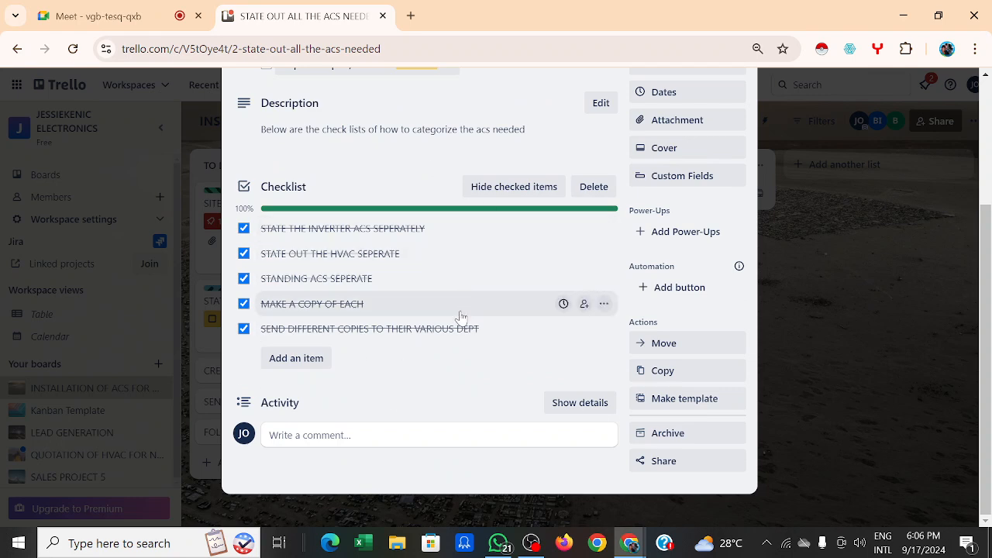
Step: Start a comment with dealers in Lagos and CV EDO BUGGY 2 attached on separate lines
{"action": "left_click", "coordinate": [375, 440]}
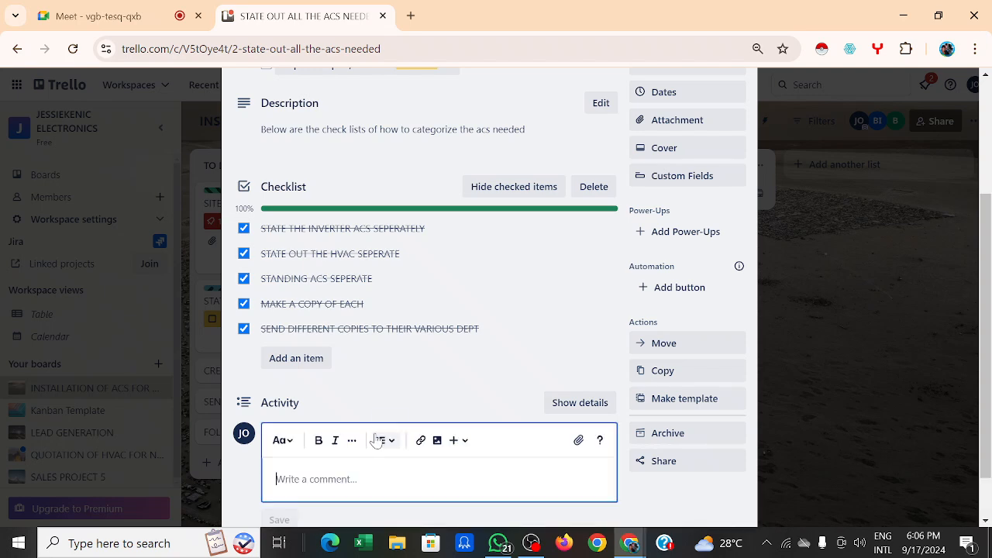
{"action": "left_click", "coordinate": [579, 441]}
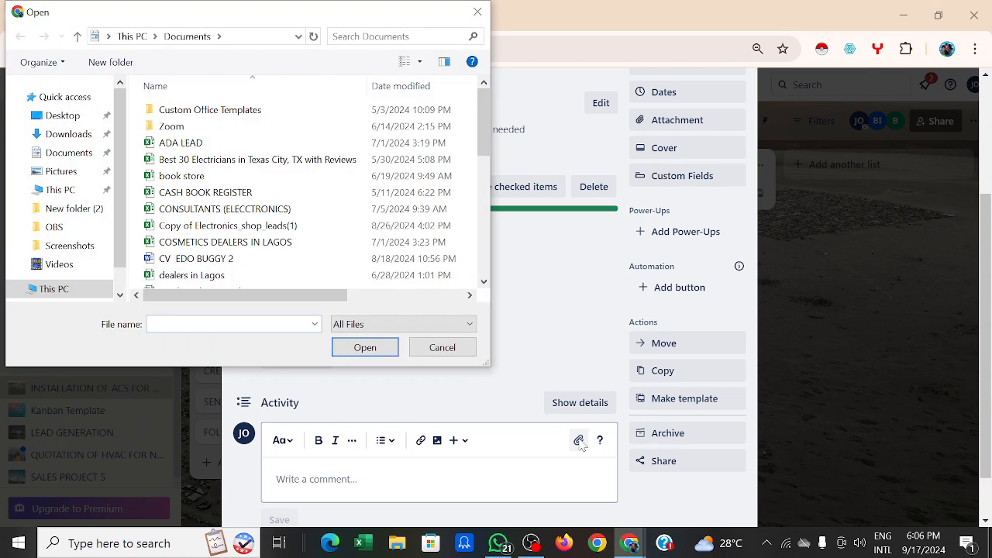
{"action": "left_click", "coordinate": [243, 277]}
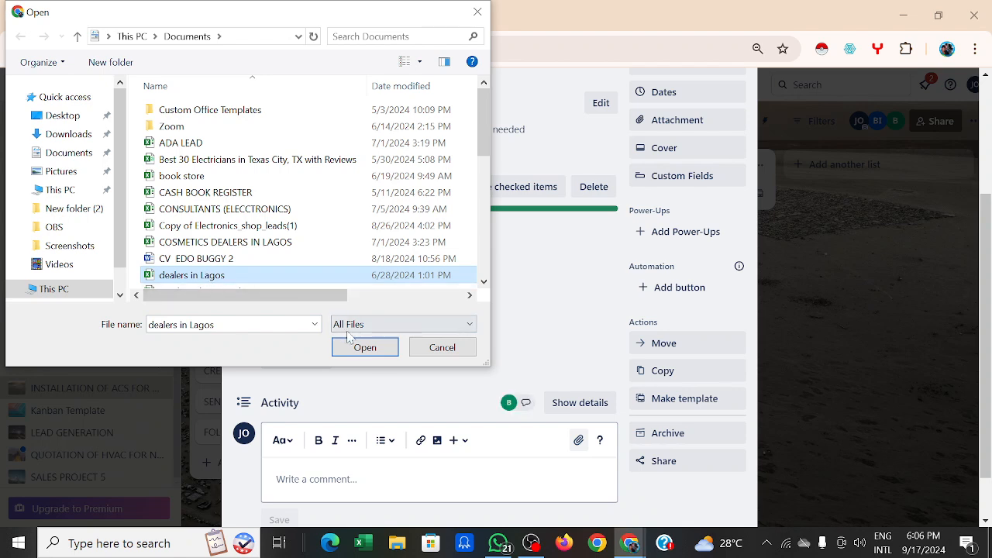
{"action": "left_click", "coordinate": [365, 348]}
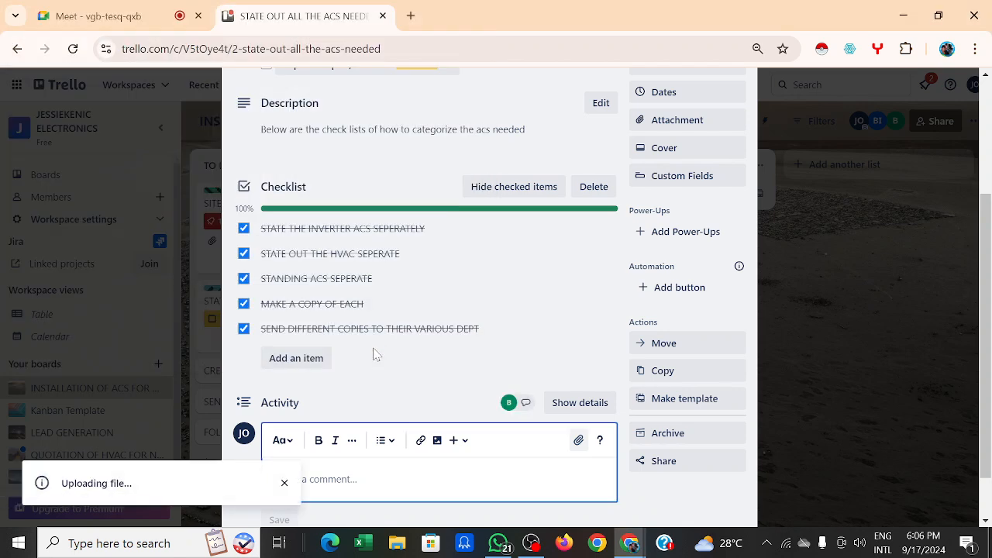
{"action": "left_click", "coordinate": [575, 441]}
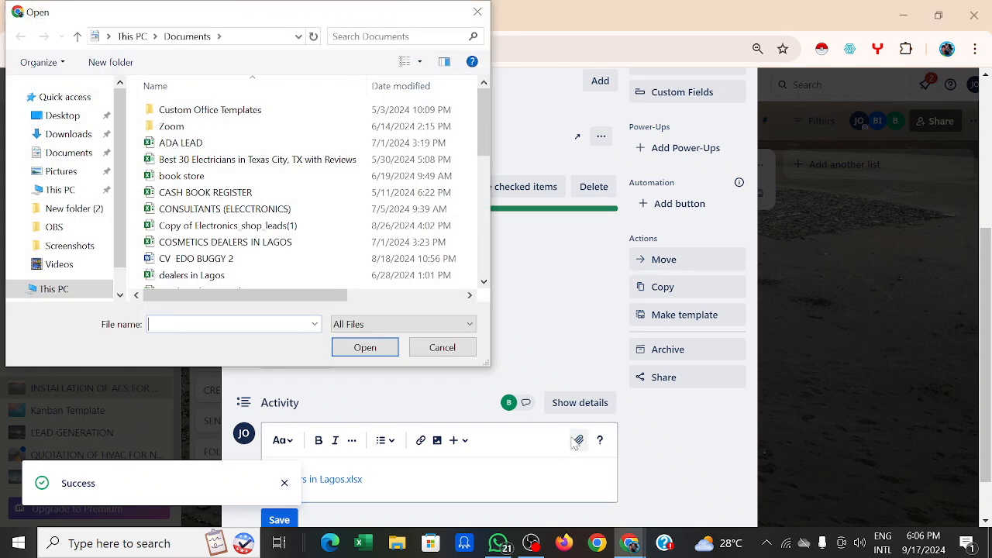
{"action": "left_click", "coordinate": [186, 257]}
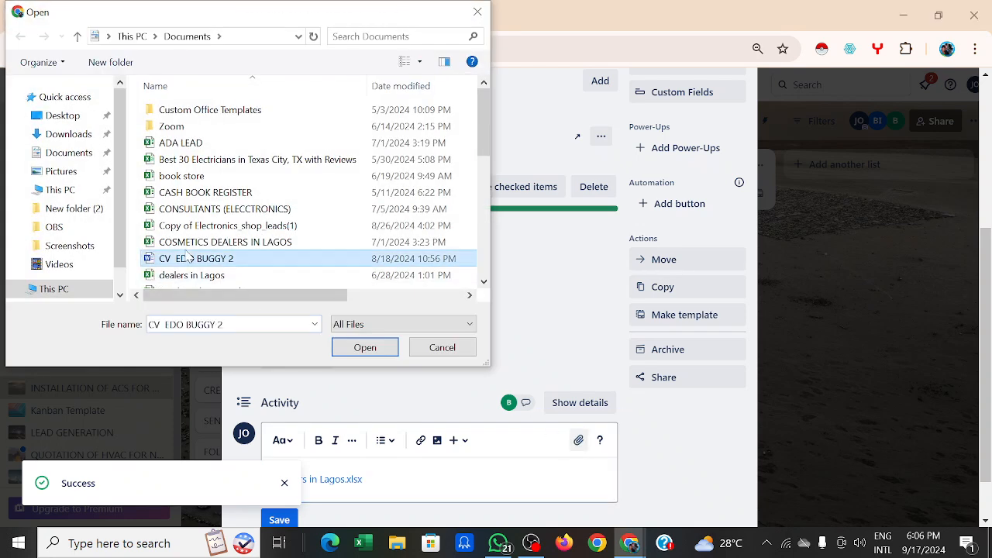
{"action": "left_click", "coordinate": [189, 260]}
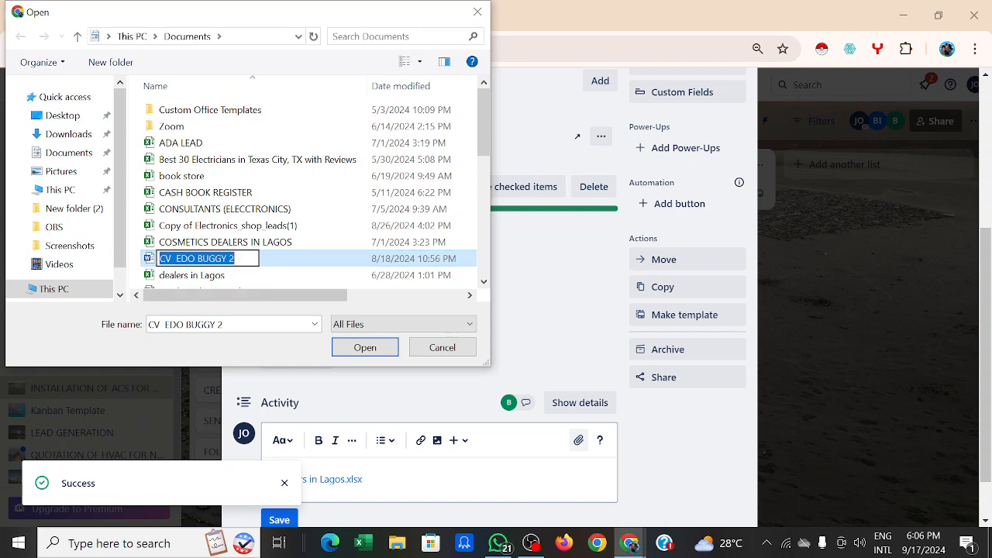
{"action": "left_click", "coordinate": [365, 350]}
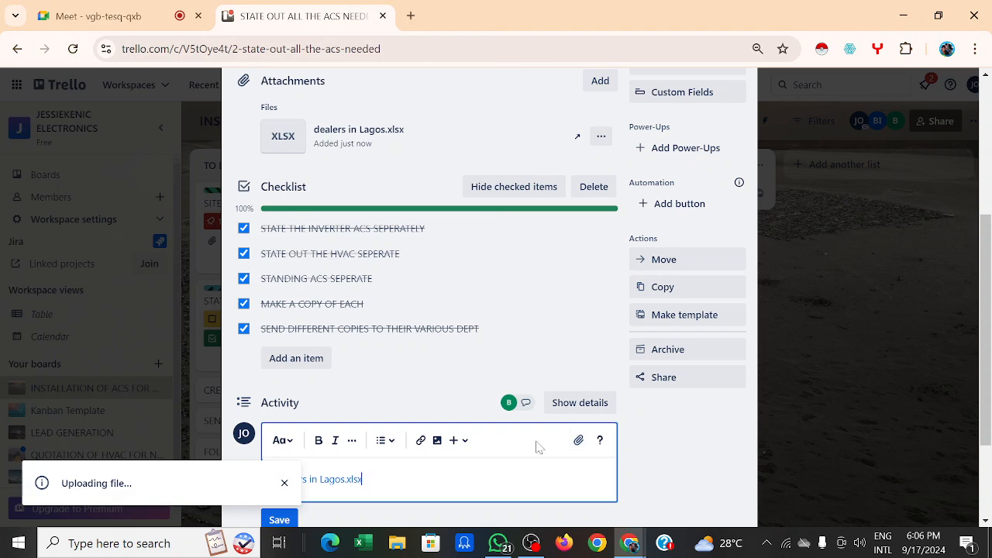
{"action": "scroll", "coordinate": [547, 452], "scroll_direction": "down", "scroll_amount": 2}
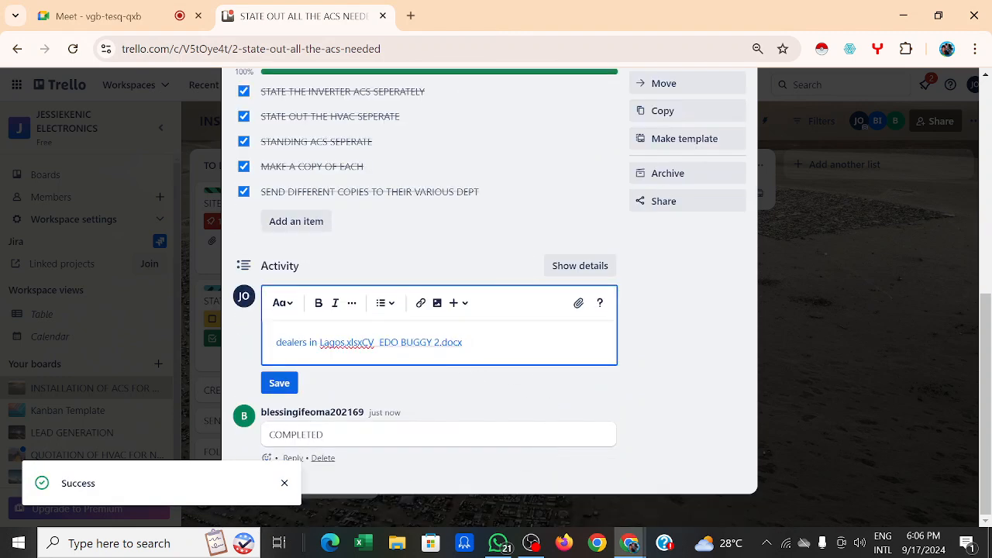
{"action": "left_click", "coordinate": [360, 341]}
{"action": "key", "text": "Return"}
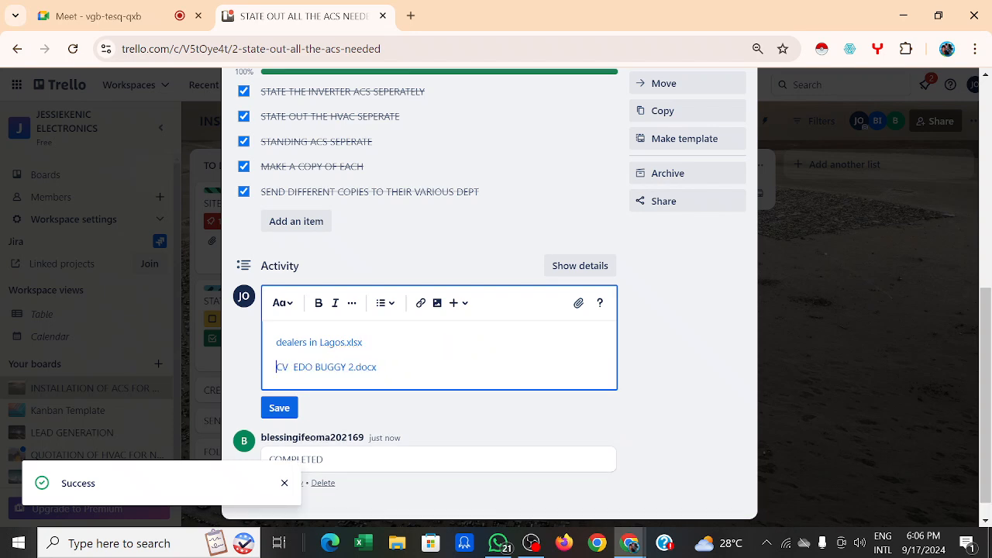
{"action": "key", "text": "End"}
{"action": "key", "text": "Return"}
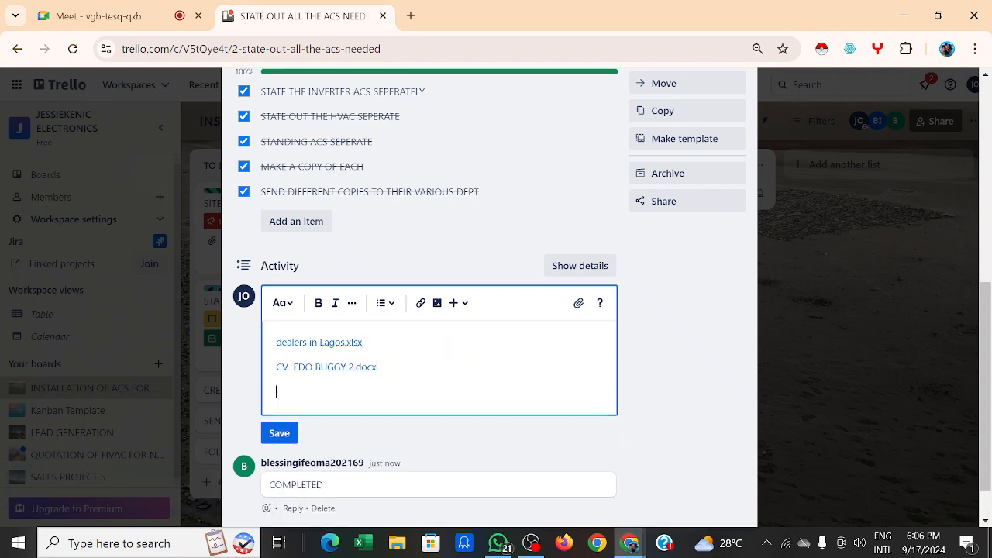
Step: Attach CASH BOOK REGISTER.xlsx to the comment and start a new line below it
{"action": "left_click", "coordinate": [581, 307]}
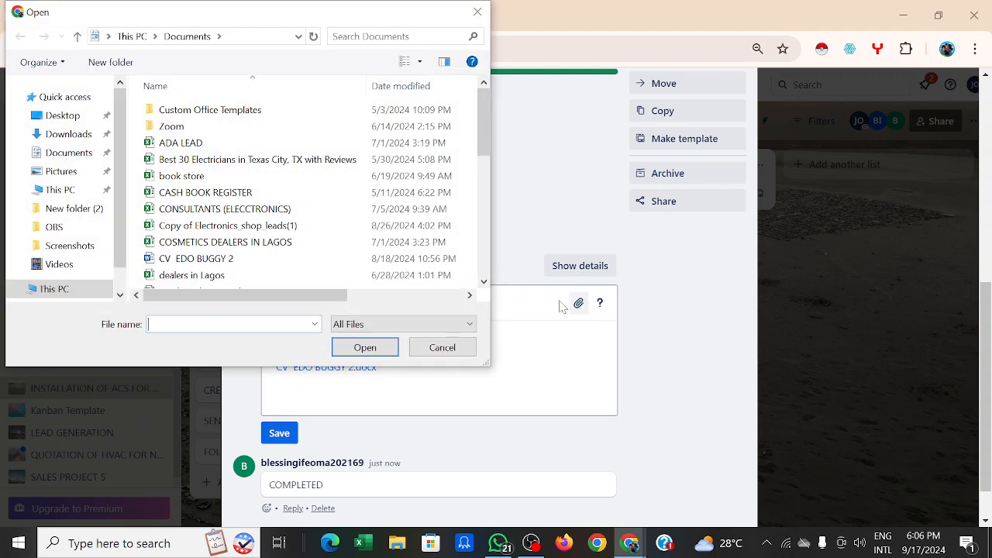
{"action": "left_click", "coordinate": [192, 192]}
{"action": "left_click", "coordinate": [364, 347]}
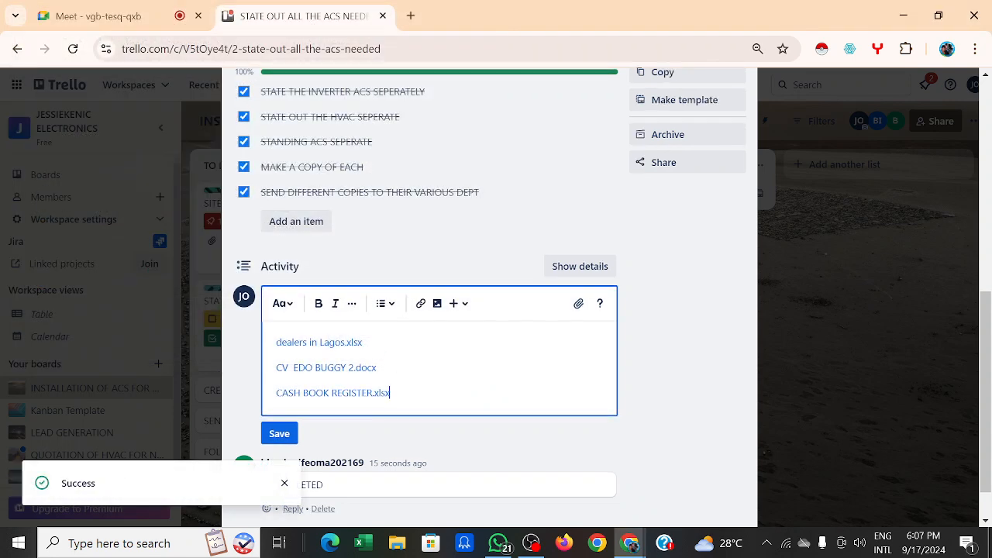
{"action": "scroll", "coordinate": [457, 387], "scroll_direction": "down", "scroll_amount": 1}
{"action": "scroll", "coordinate": [457, 387], "scroll_direction": "up", "scroll_amount": 1}
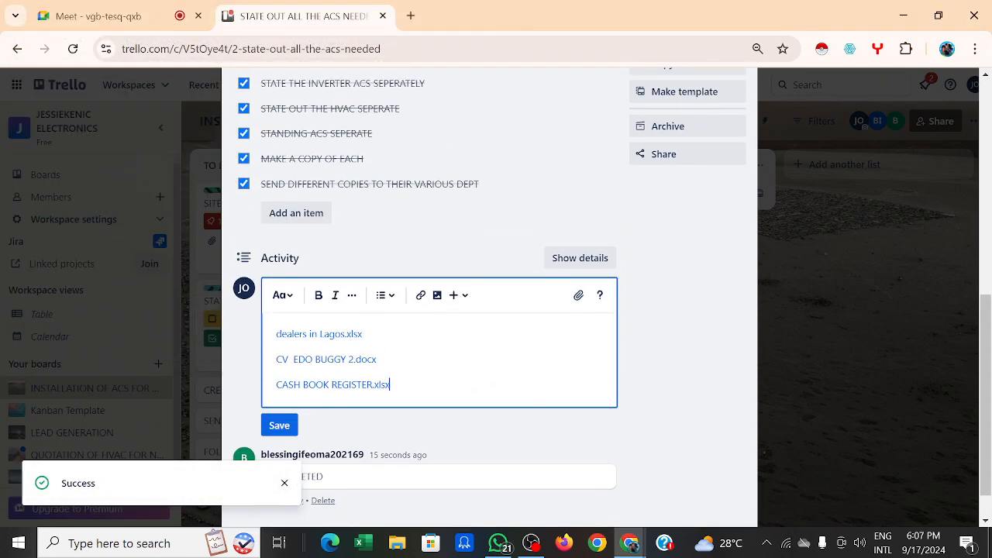
{"action": "scroll", "coordinate": [441, 366], "scroll_direction": "up", "scroll_amount": 1}
{"action": "scroll", "coordinate": [440, 366], "scroll_direction": "down", "scroll_amount": 2}
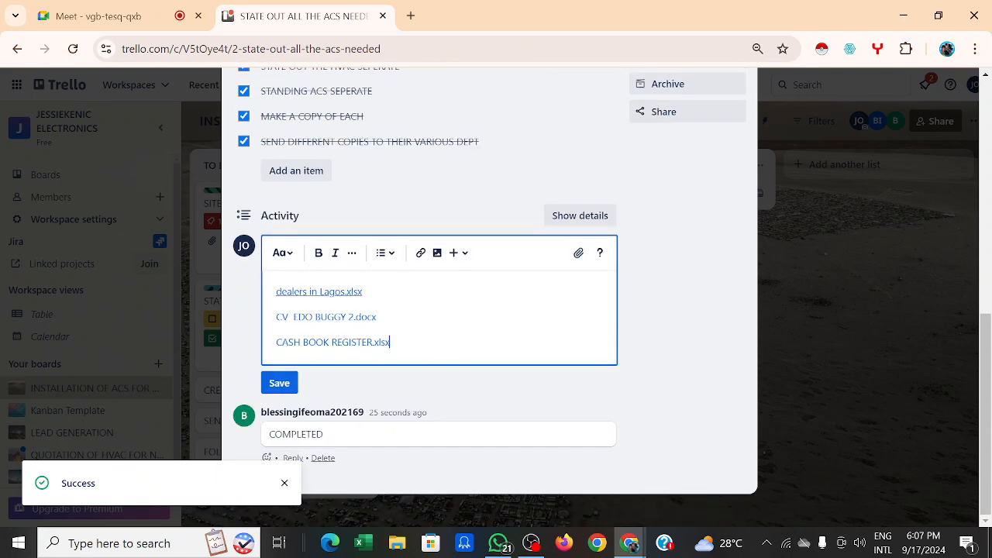
{"action": "left_click", "coordinate": [377, 317]}
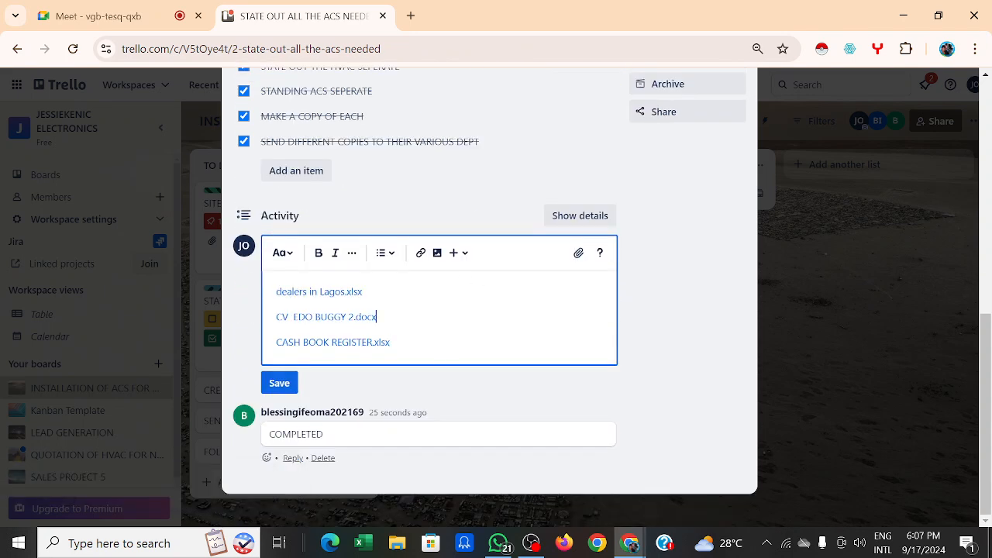
{"action": "scroll", "coordinate": [294, 194], "scroll_direction": "up", "scroll_amount": 3}
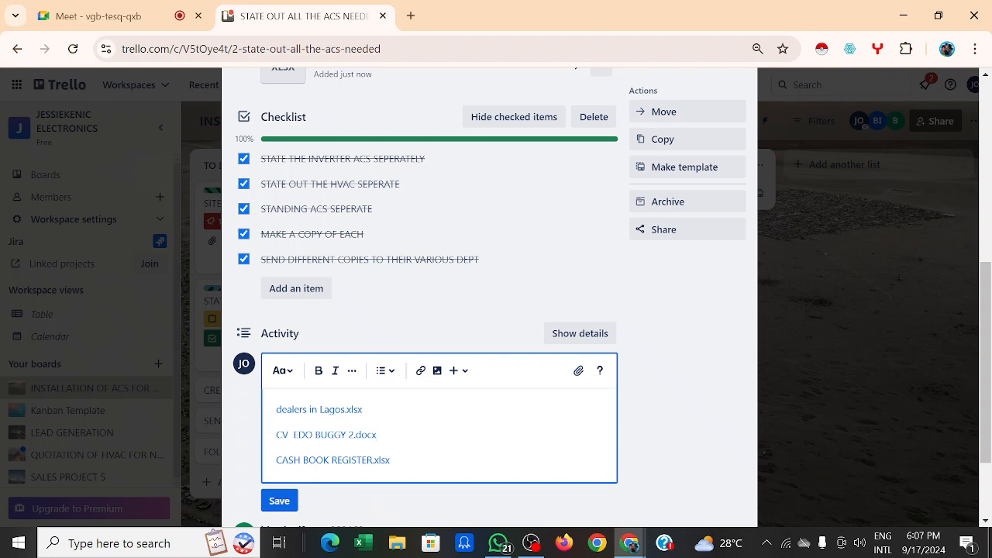
{"action": "scroll", "coordinate": [509, 434], "scroll_direction": "down", "scroll_amount": 1}
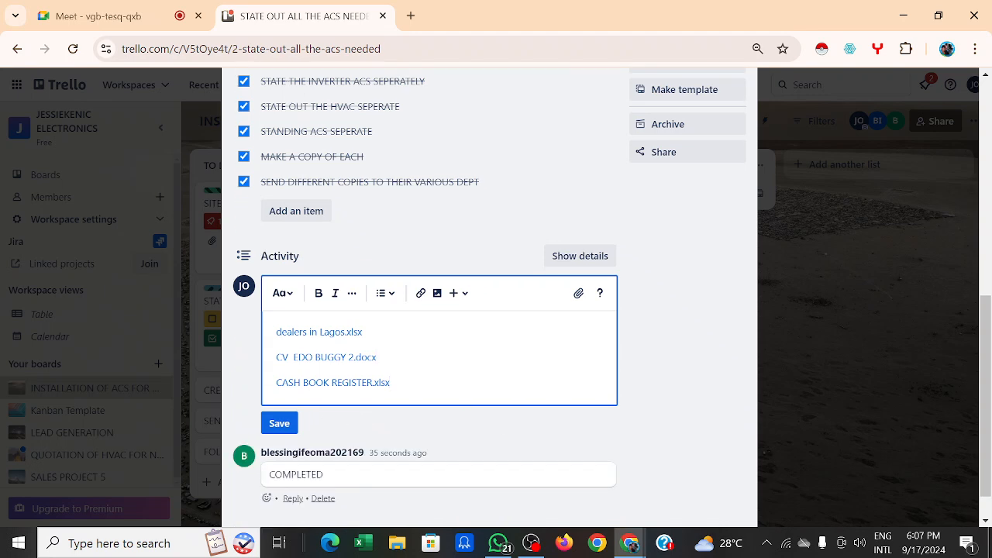
{"action": "key", "text": "Return"}
Step: Attach COSMETICS DEALERS IN LAGOS.xlsx and post the four-file comment
{"action": "left_click", "coordinate": [580, 293]}
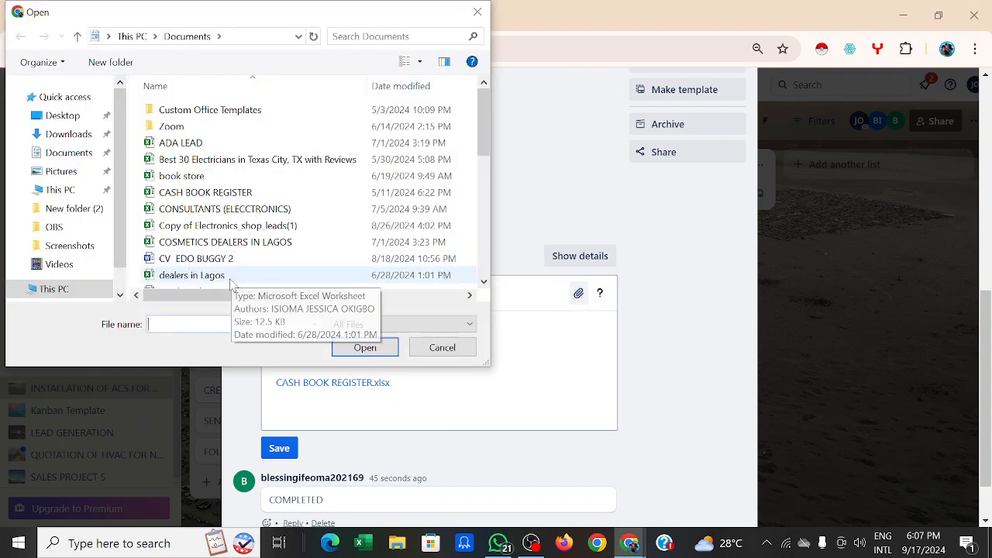
{"action": "left_click", "coordinate": [218, 245]}
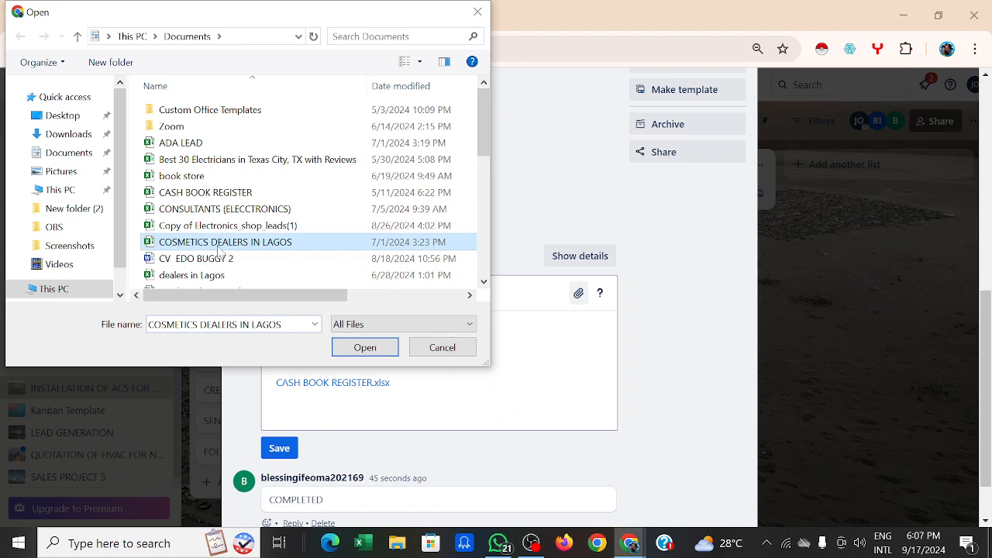
{"action": "left_click", "coordinate": [367, 355]}
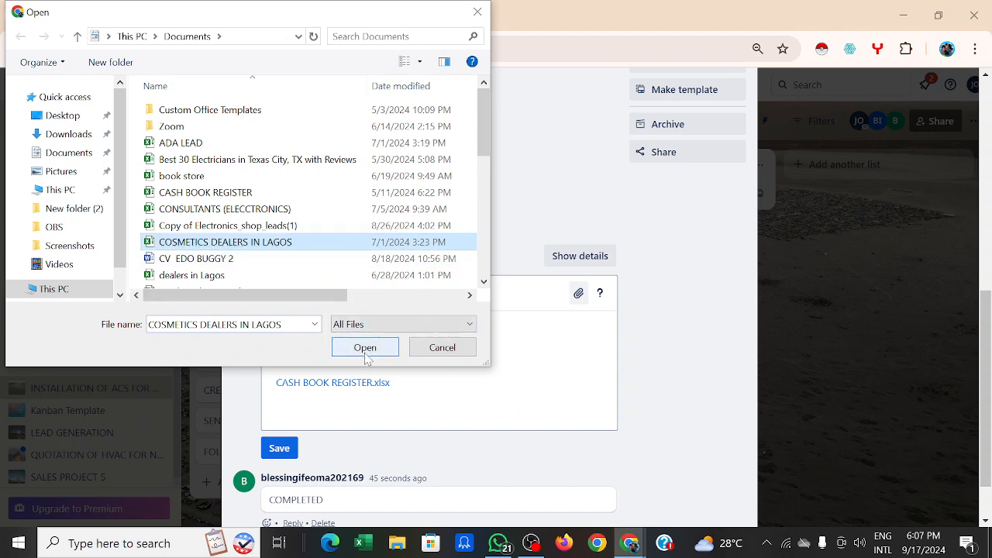
{"action": "left_click", "coordinate": [366, 356]}
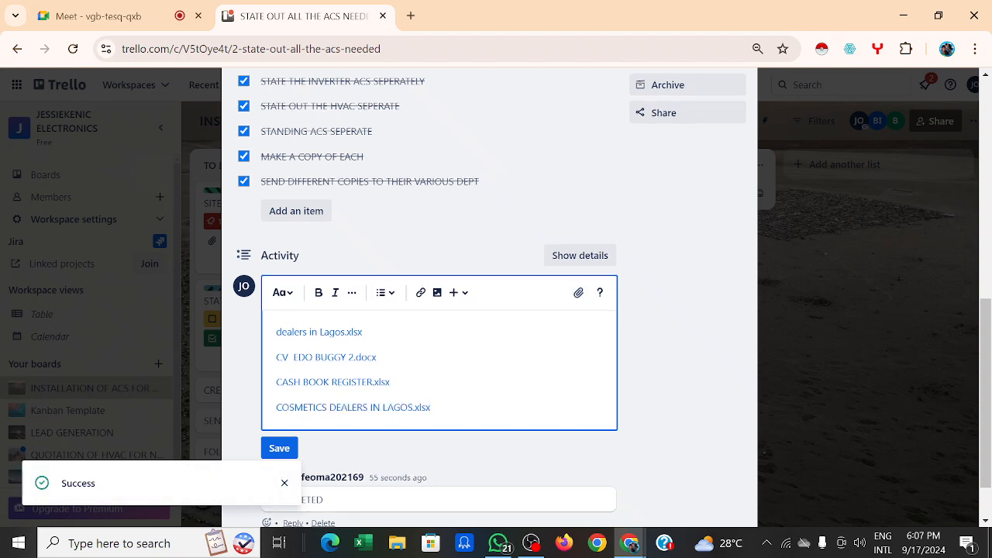
{"action": "left_click", "coordinate": [278, 449]}
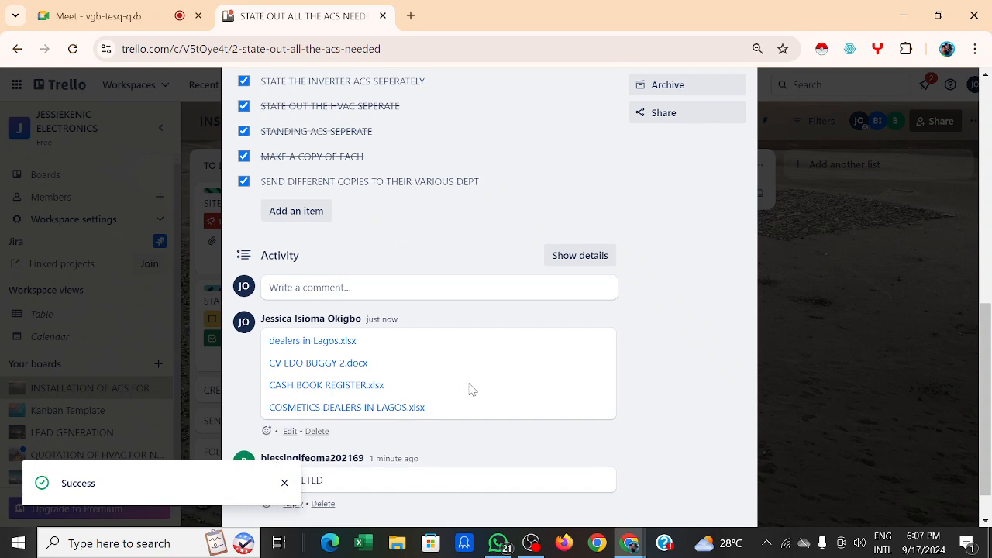
Step: Scroll through the card to check its COMPLETED label, members and four attachments
{"action": "scroll", "coordinate": [472, 389], "scroll_direction": "down", "scroll_amount": 1}
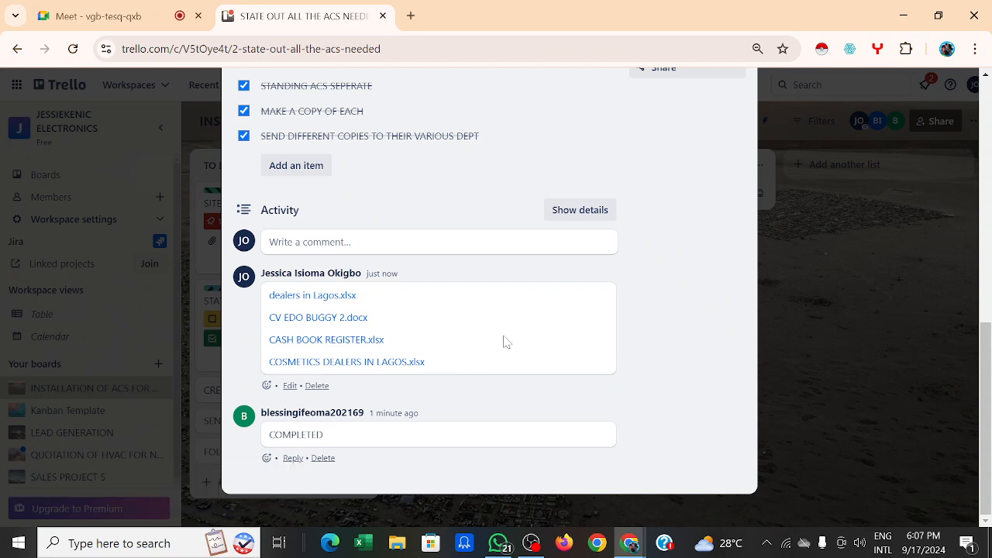
{"action": "scroll", "coordinate": [505, 341], "scroll_direction": "up", "scroll_amount": 10}
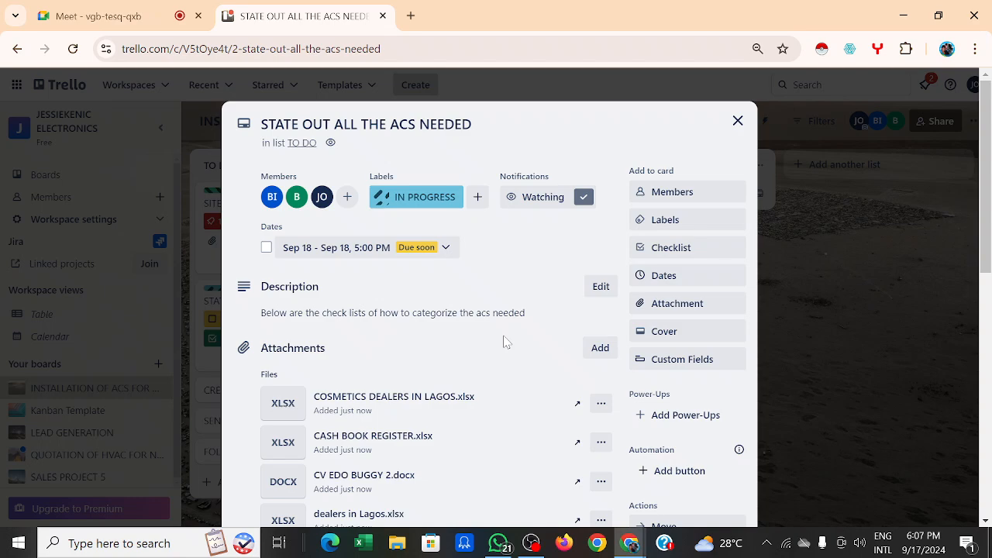
{"action": "scroll", "coordinate": [504, 343], "scroll_direction": "down", "scroll_amount": 5}
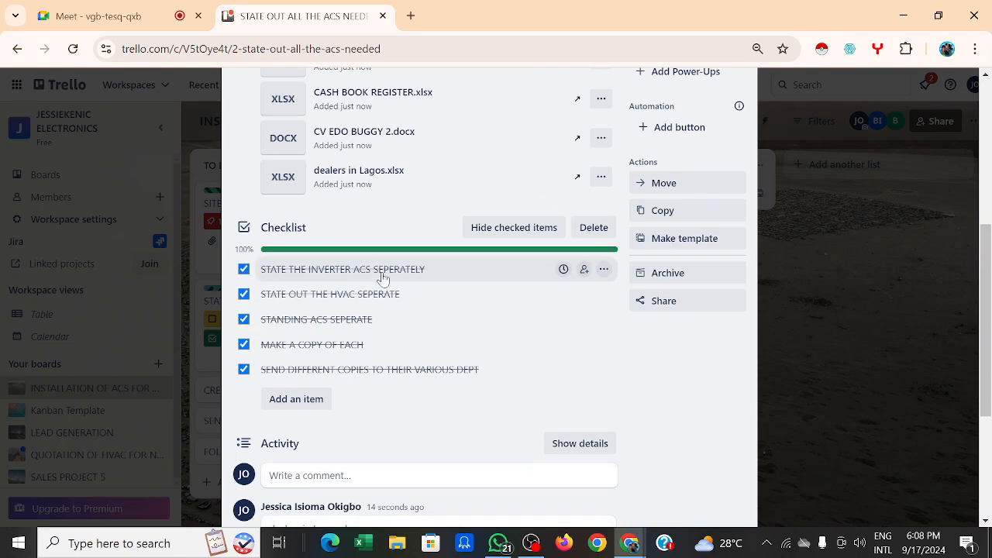
{"action": "scroll", "coordinate": [558, 257], "scroll_direction": "up", "scroll_amount": 4}
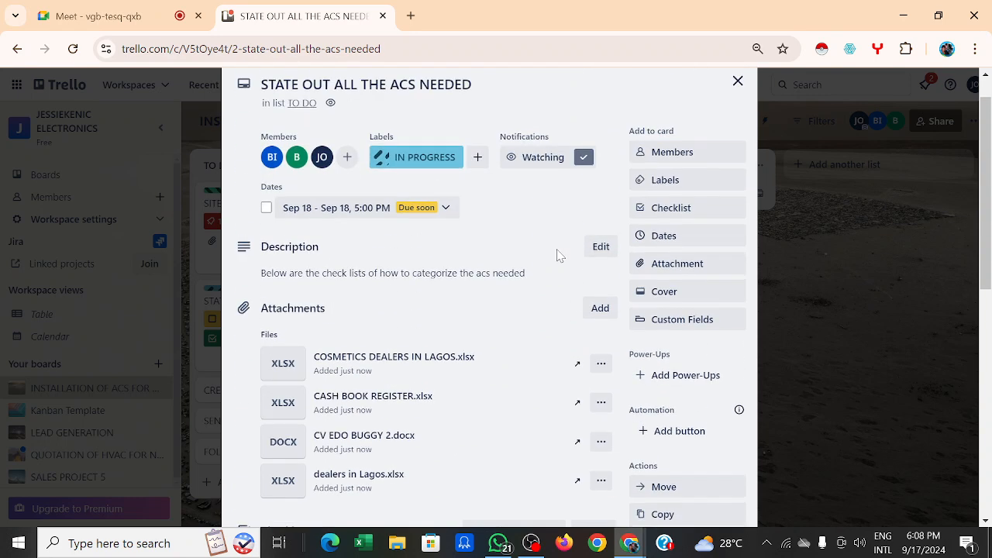
{"action": "scroll", "coordinate": [558, 256], "scroll_direction": "up", "scroll_amount": 1}
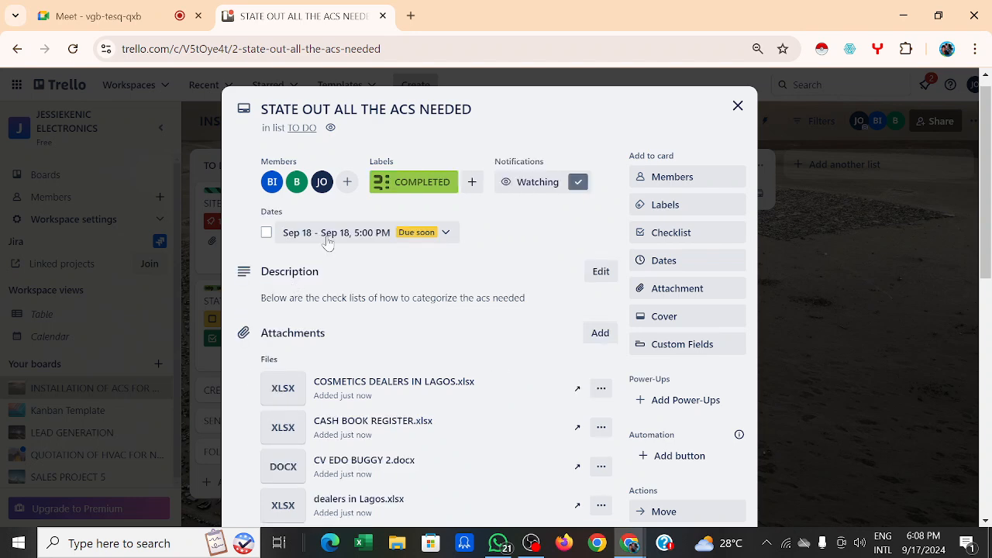
Step: Add two workspace members from the Members list, bringing the card to five members
{"action": "left_click", "coordinate": [347, 184]}
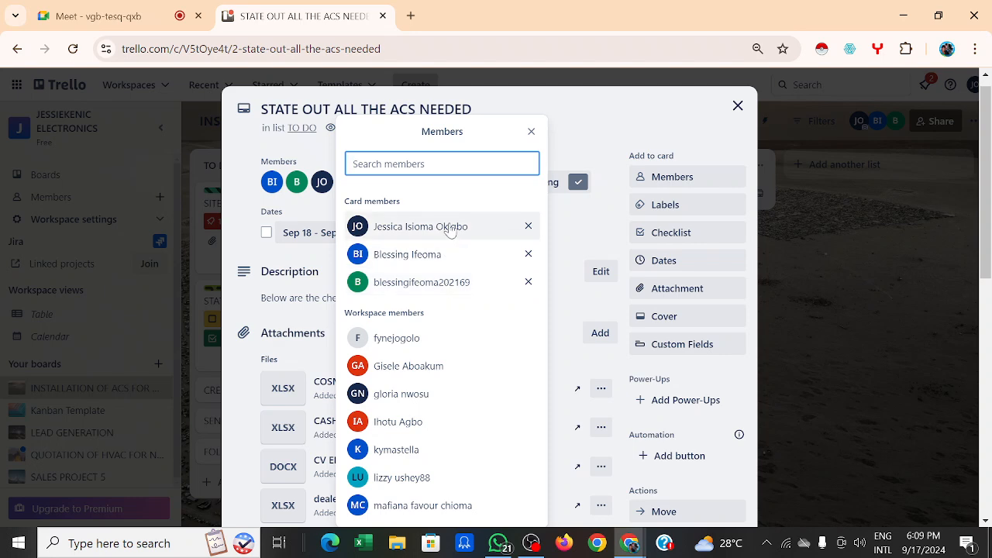
{"action": "left_click", "coordinate": [397, 457]}
{"action": "left_click", "coordinate": [398, 457]}
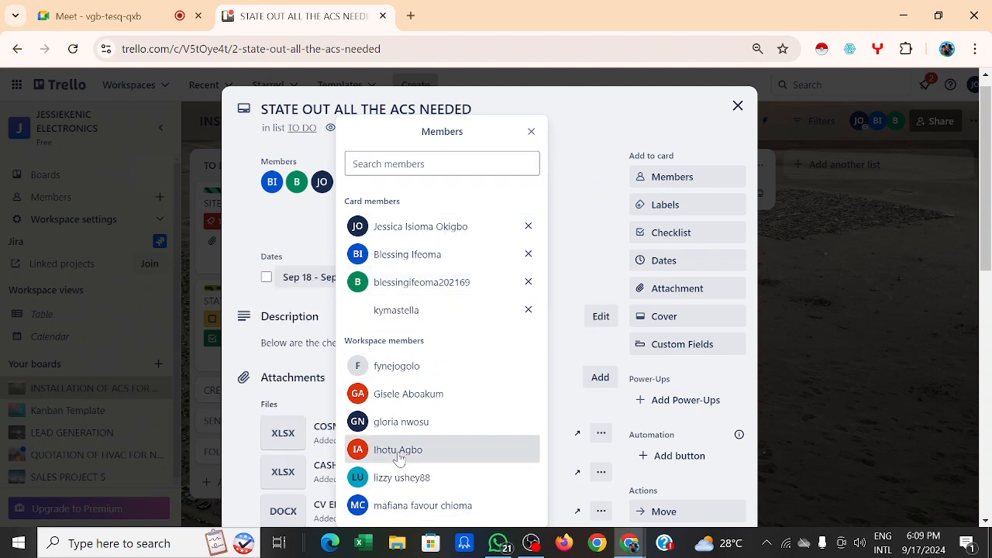
{"action": "left_click", "coordinate": [577, 128]}
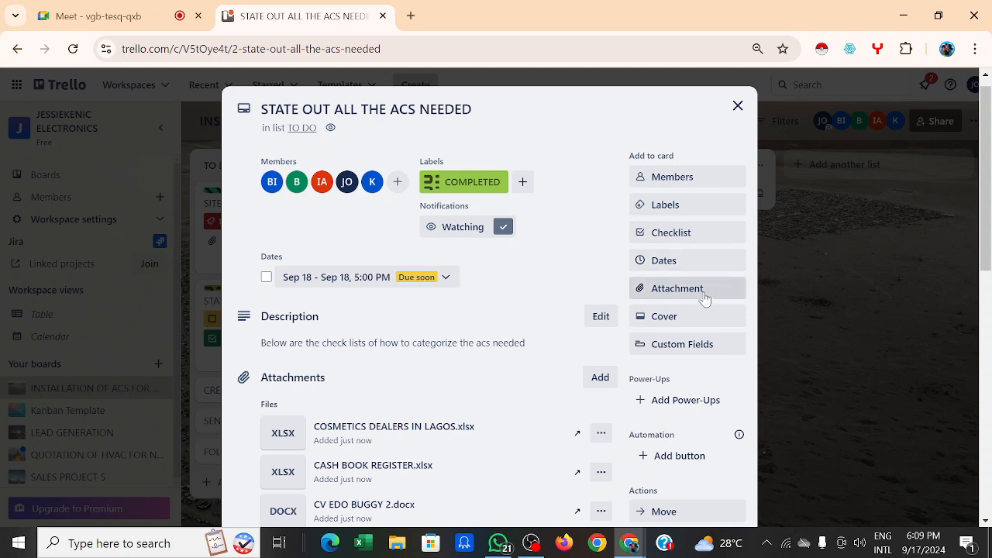
{"action": "scroll", "coordinate": [703, 298], "scroll_direction": "down", "scroll_amount": 1}
{"action": "scroll", "coordinate": [702, 298], "scroll_direction": "down", "scroll_amount": 2}
{"action": "scroll", "coordinate": [702, 299], "scroll_direction": "up", "scroll_amount": 3}
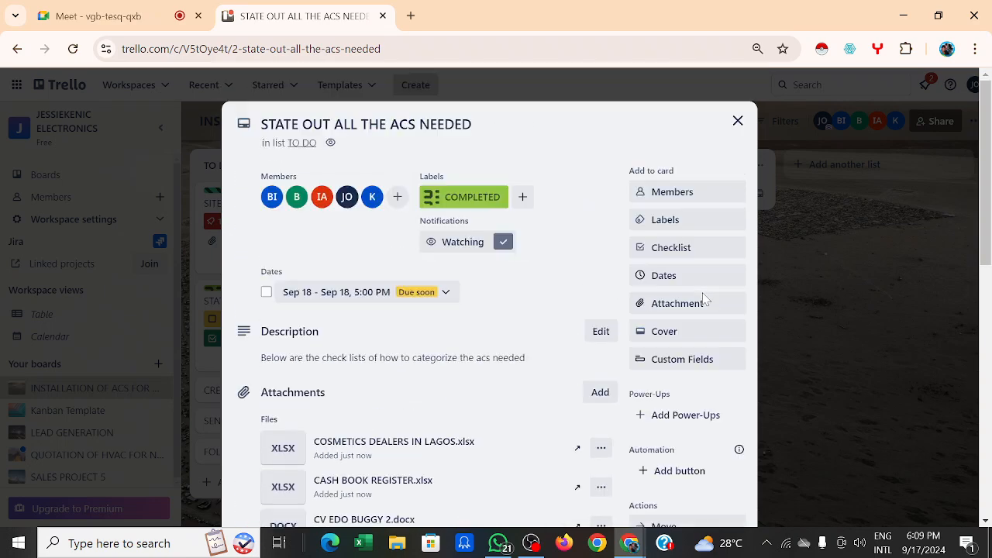
{"action": "scroll", "coordinate": [703, 298], "scroll_direction": "down", "scroll_amount": 7}
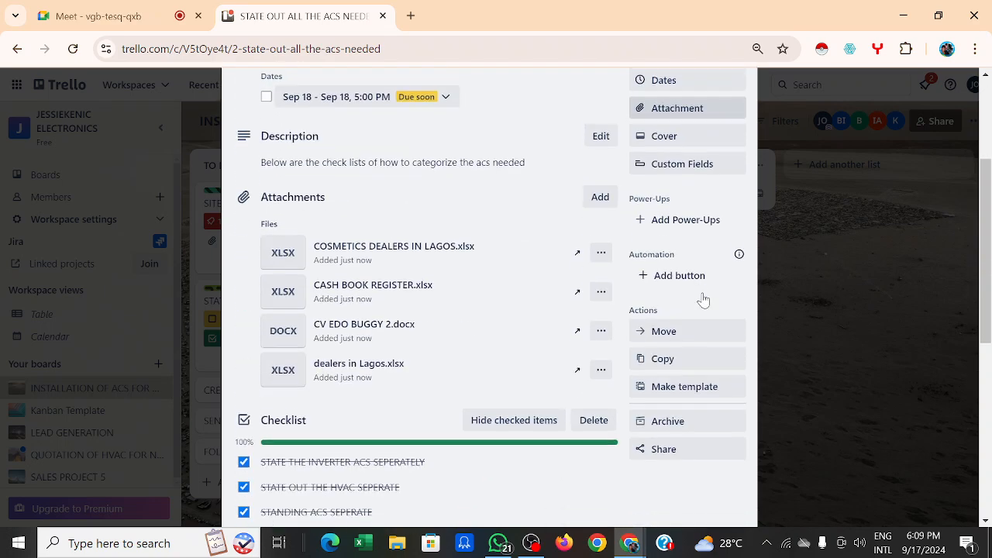
{"action": "scroll", "coordinate": [702, 299], "scroll_direction": "up", "scroll_amount": 3}
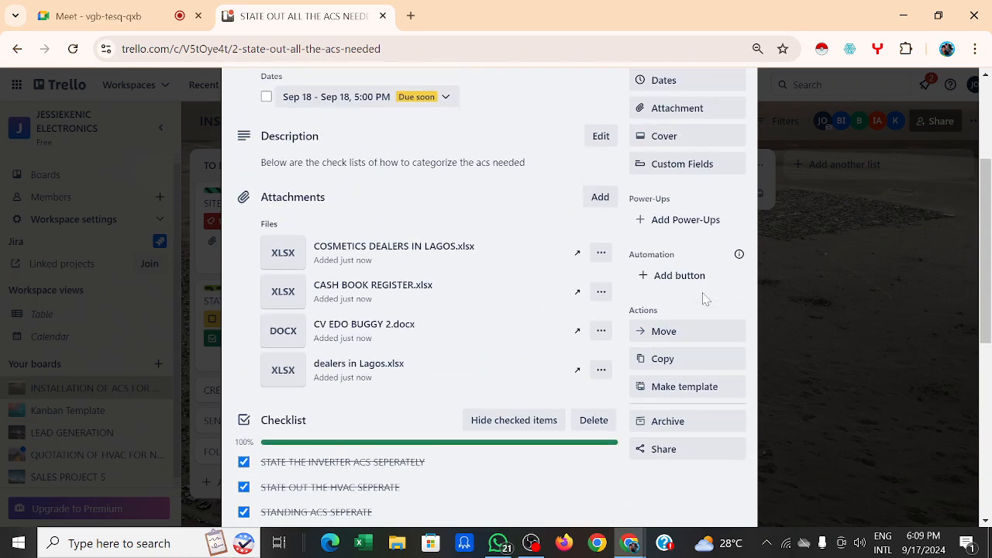
{"action": "scroll", "coordinate": [703, 299], "scroll_direction": "down", "scroll_amount": 5}
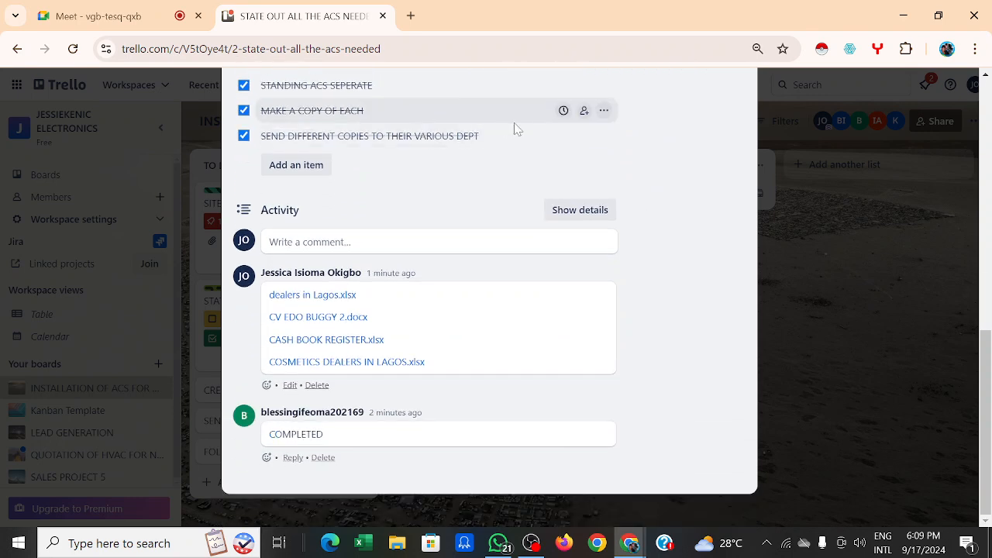
{"action": "scroll", "coordinate": [514, 130], "scroll_direction": "up", "scroll_amount": 1}
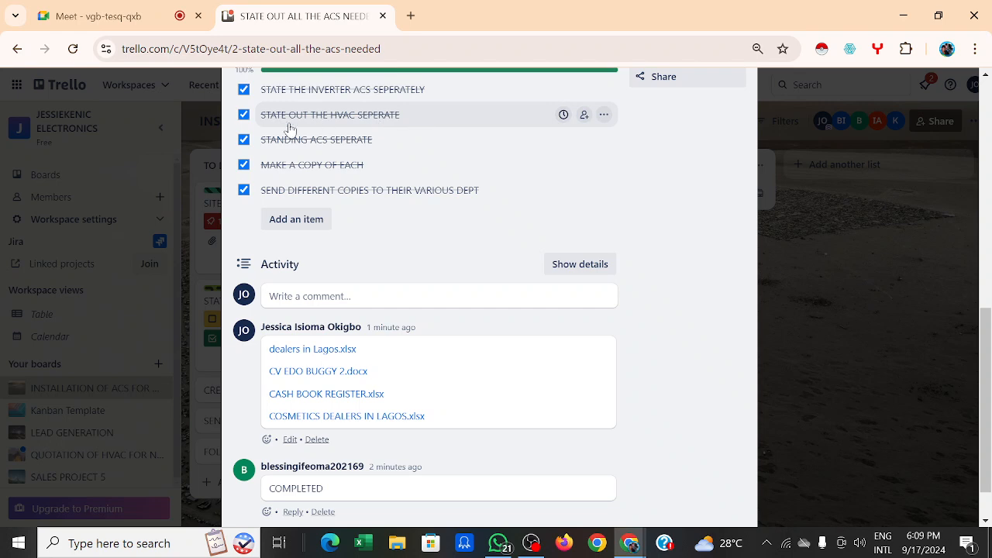
{"action": "scroll", "coordinate": [478, 177], "scroll_direction": "down", "scroll_amount": 1}
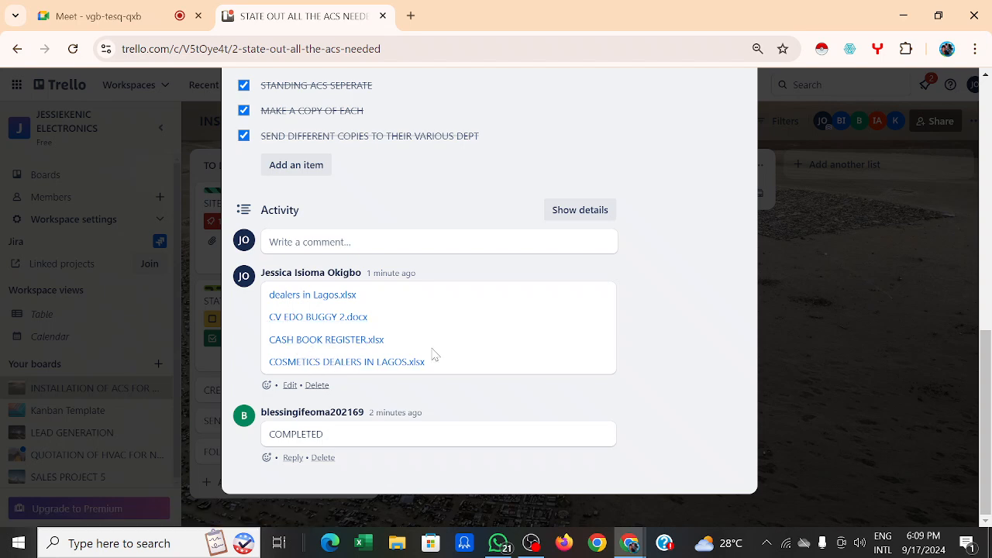
{"action": "scroll", "coordinate": [480, 310], "scroll_direction": "up", "scroll_amount": 5}
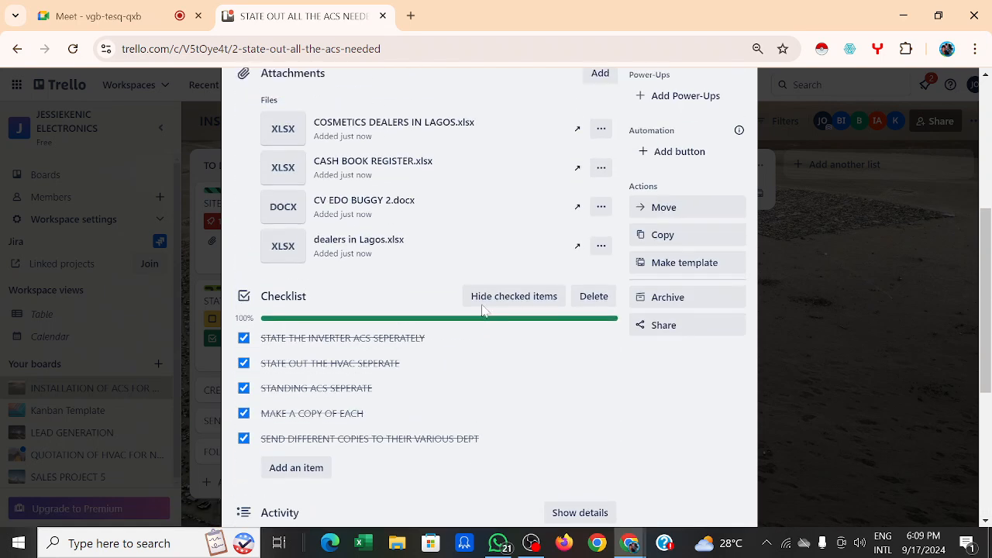
{"action": "scroll", "coordinate": [482, 310], "scroll_direction": "up", "scroll_amount": 1}
{"action": "scroll", "coordinate": [482, 310], "scroll_direction": "down", "scroll_amount": 6}
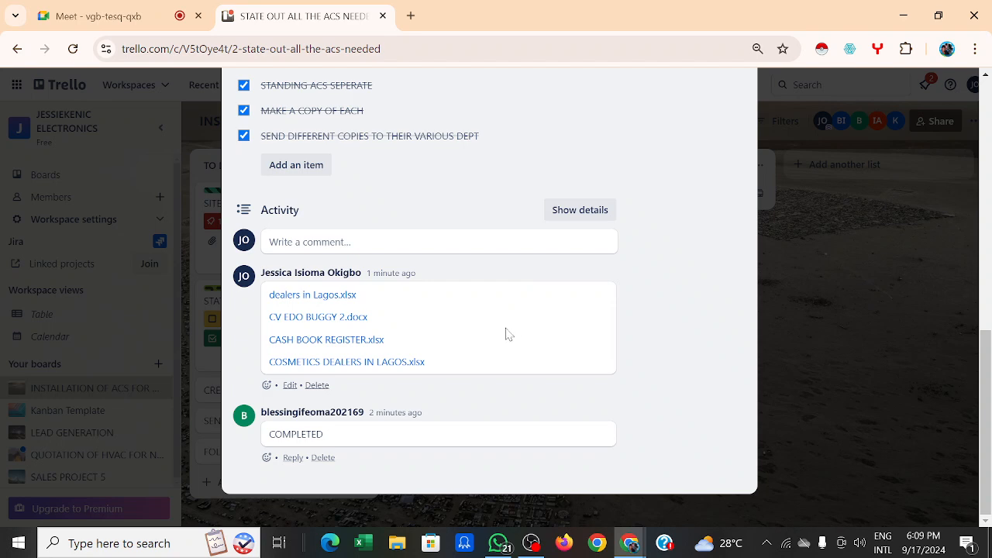
Step: Post a new comment with onitsha.xlsx attached from Documents
{"action": "left_click", "coordinate": [475, 241]}
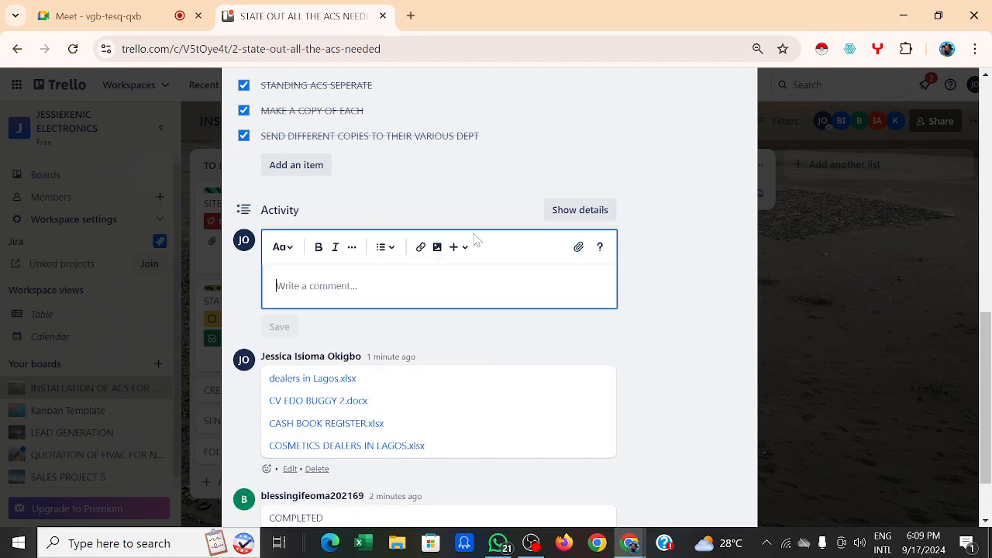
{"action": "left_click", "coordinate": [578, 248]}
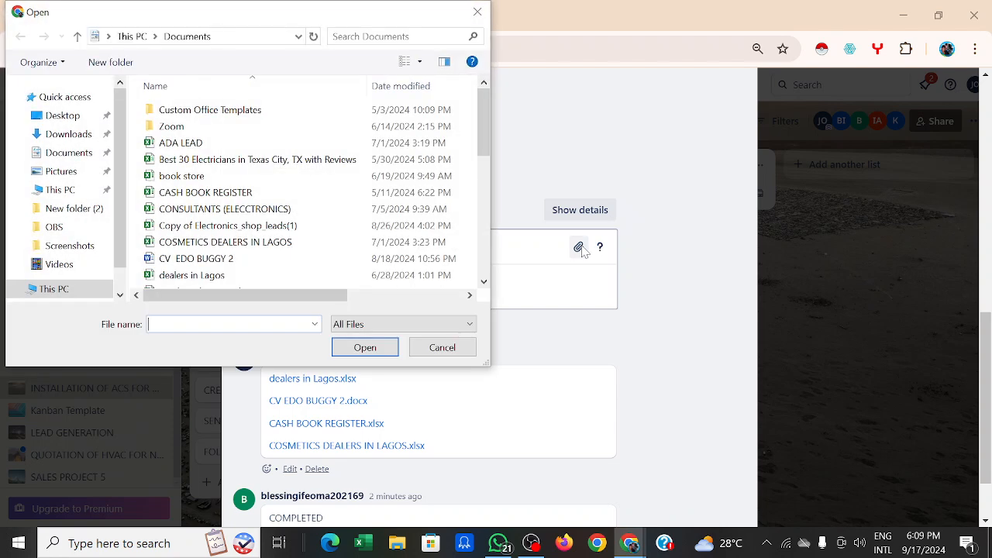
{"action": "scroll", "coordinate": [236, 185], "scroll_direction": "down", "scroll_amount": 4}
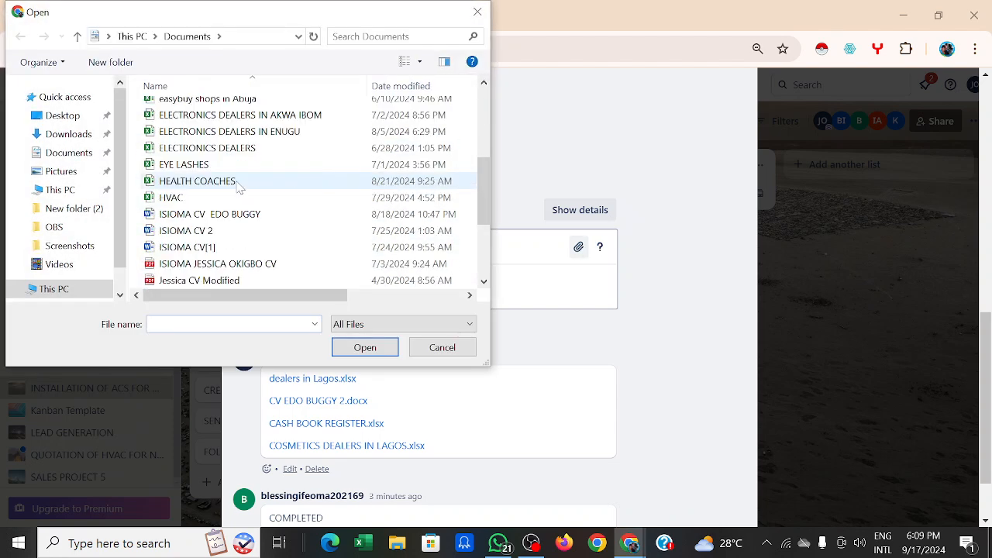
{"action": "scroll", "coordinate": [238, 186], "scroll_direction": "down", "scroll_amount": 3}
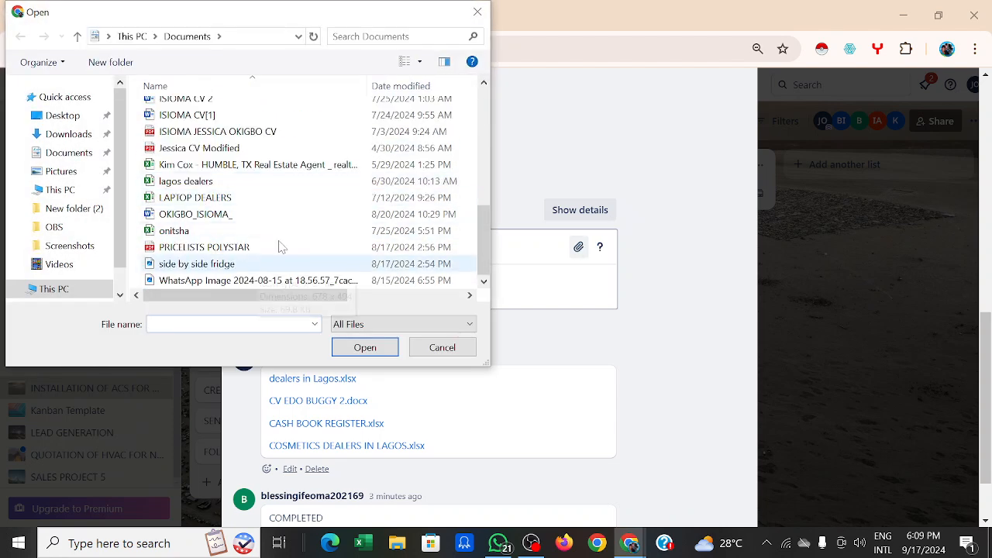
{"action": "left_click", "coordinate": [186, 231]}
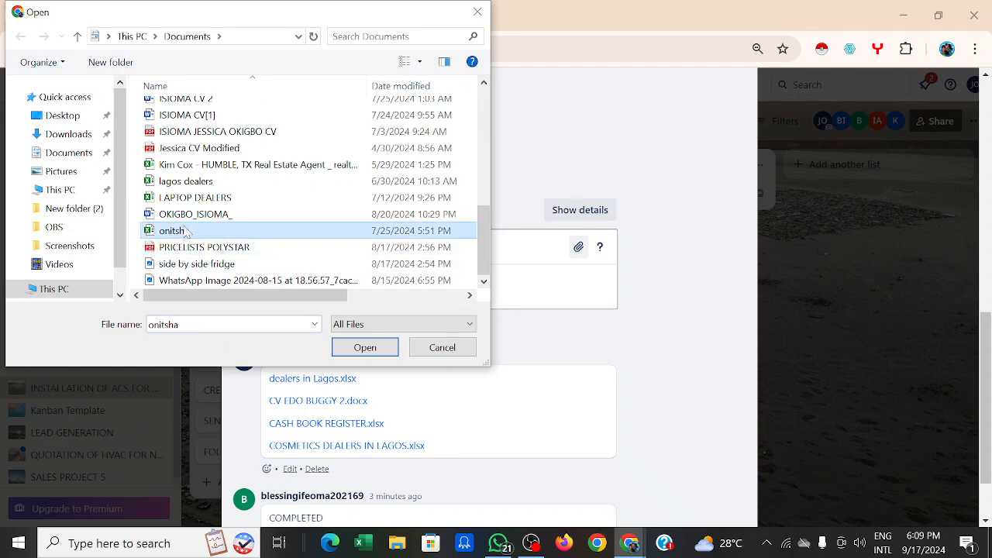
{"action": "left_click", "coordinate": [371, 352]}
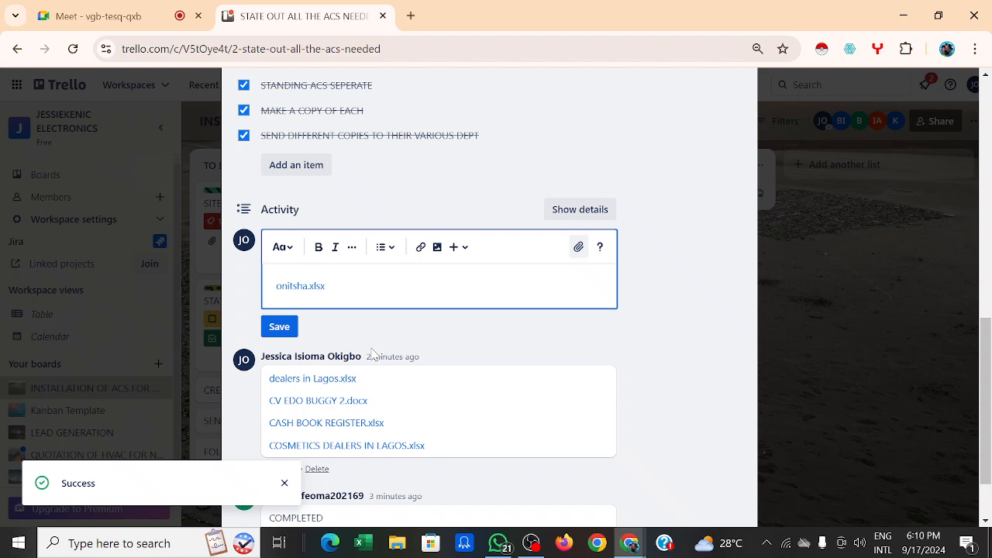
{"action": "left_click", "coordinate": [280, 327]}
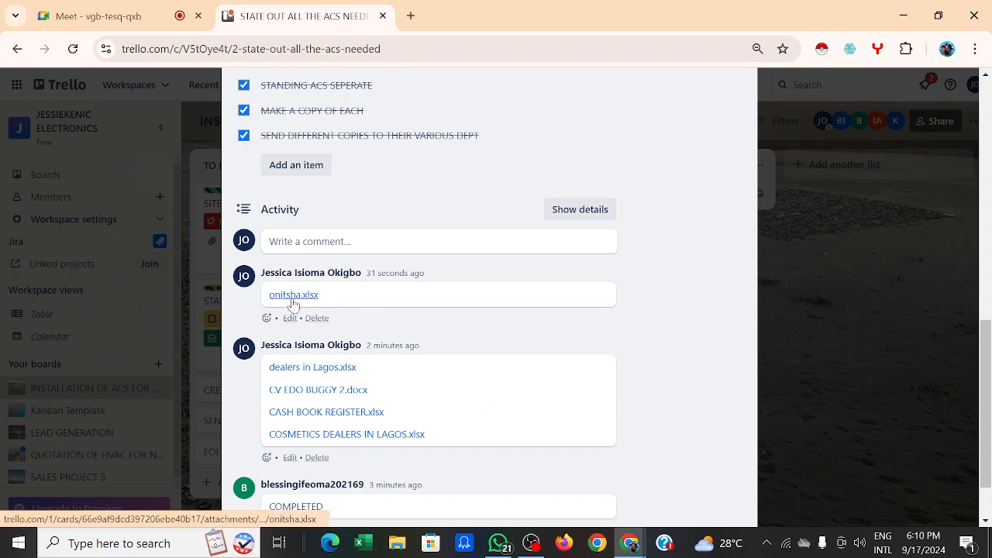
Step: Download onitsha.xlsx from the card comment, open it in Excel, and dismiss the genuine Office warning
{"action": "left_click", "coordinate": [294, 299]}
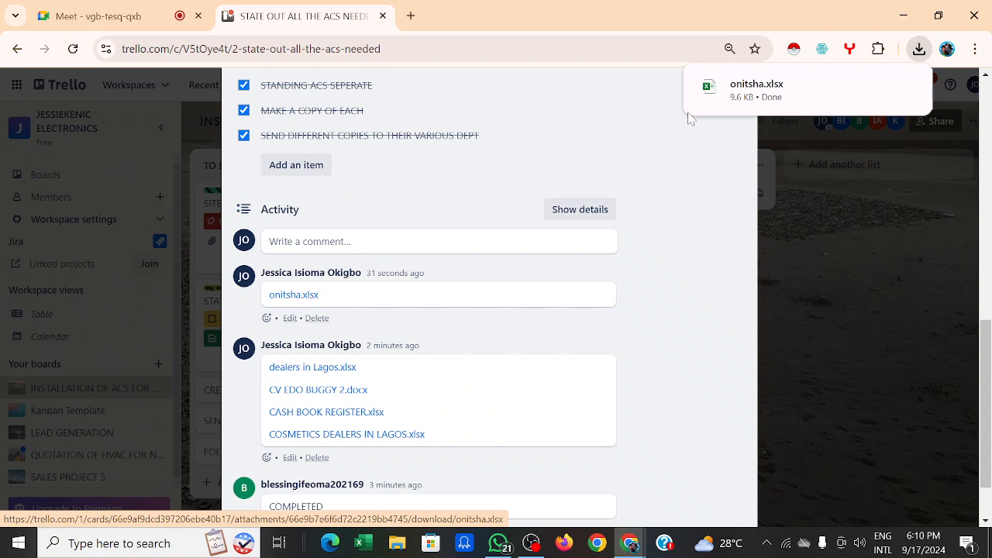
{"action": "left_click", "coordinate": [741, 98]}
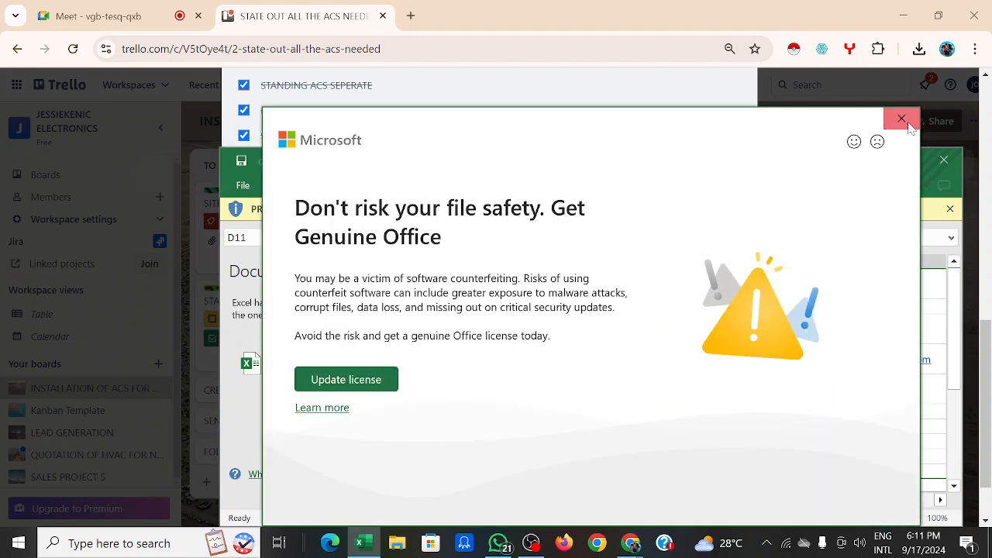
{"action": "left_click", "coordinate": [904, 120]}
{"action": "left_click", "coordinate": [945, 160]}
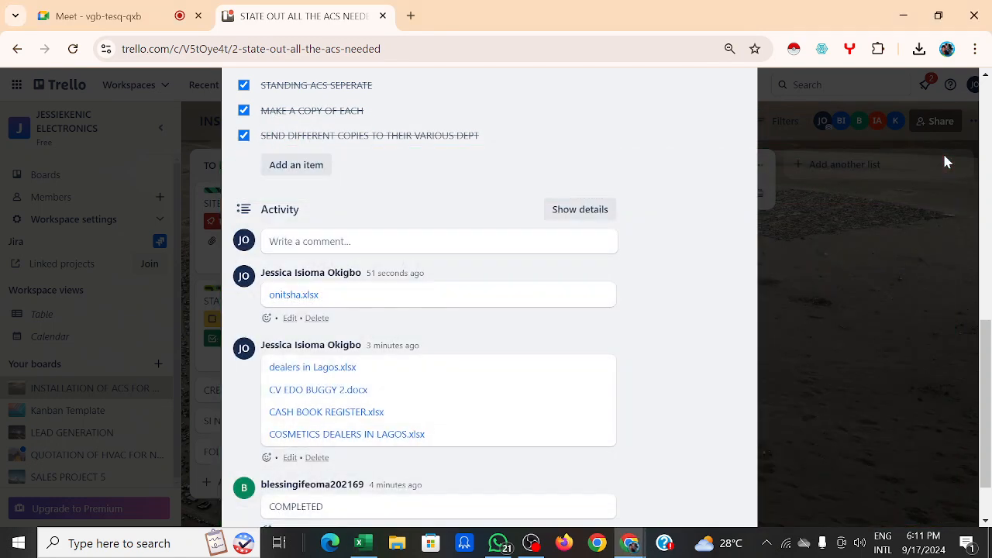
{"action": "scroll", "coordinate": [603, 274], "scroll_direction": "down", "scroll_amount": 1}
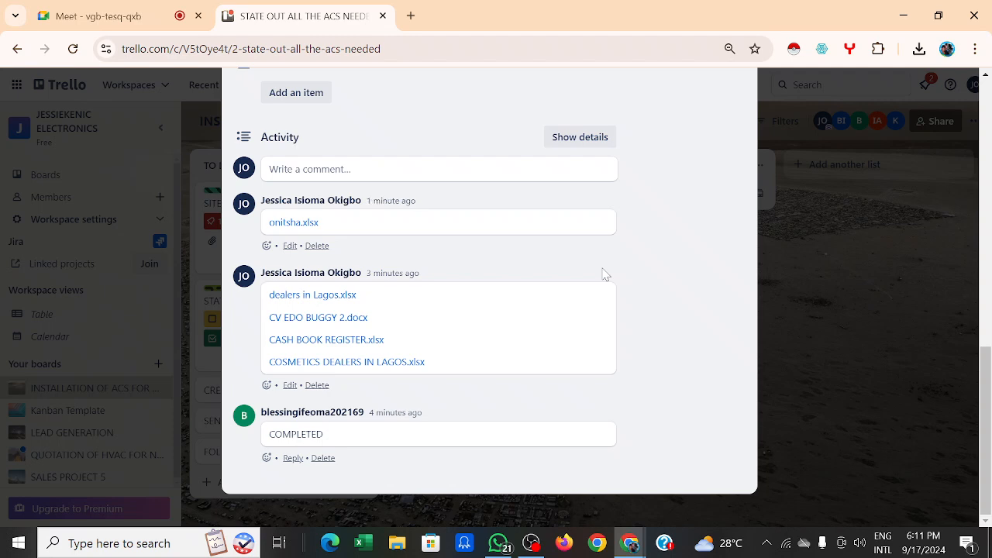
{"action": "scroll", "coordinate": [604, 274], "scroll_direction": "up", "scroll_amount": 7}
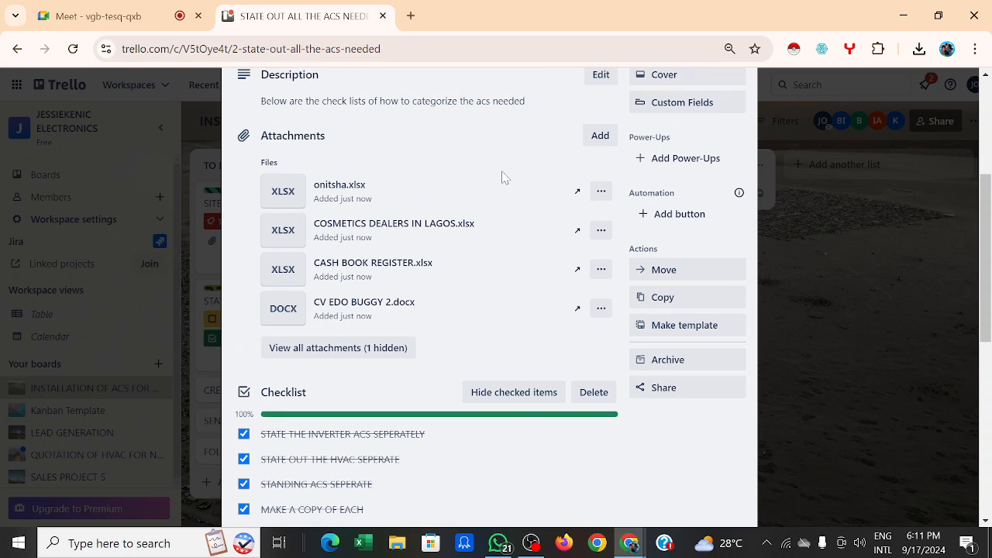
{"action": "scroll", "coordinate": [502, 178], "scroll_direction": "up", "scroll_amount": 2}
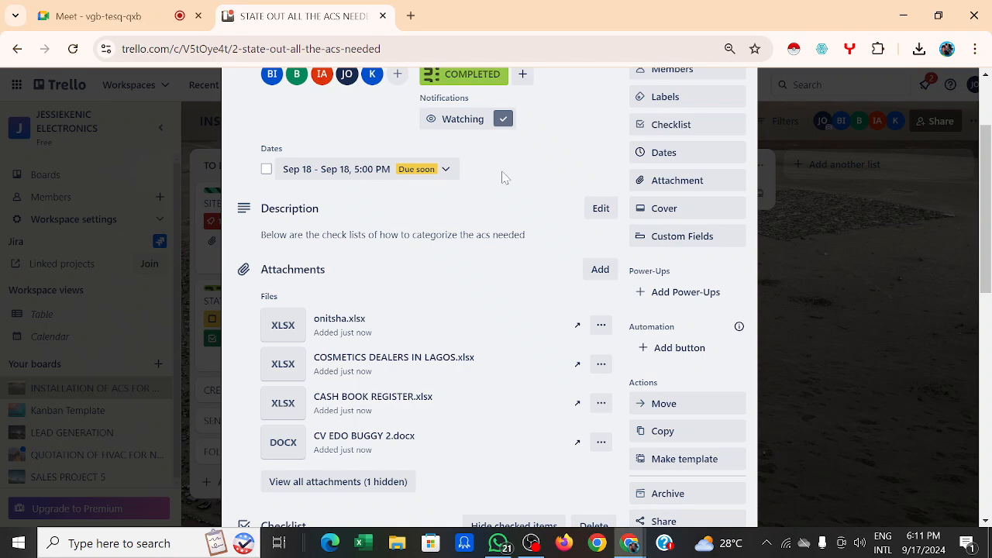
{"action": "scroll", "coordinate": [502, 178], "scroll_direction": "down", "scroll_amount": 9}
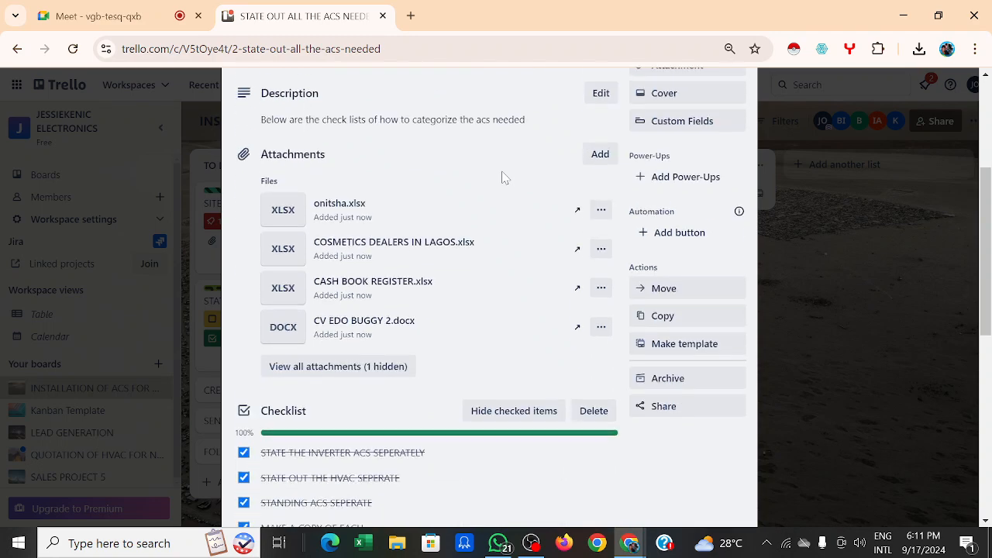
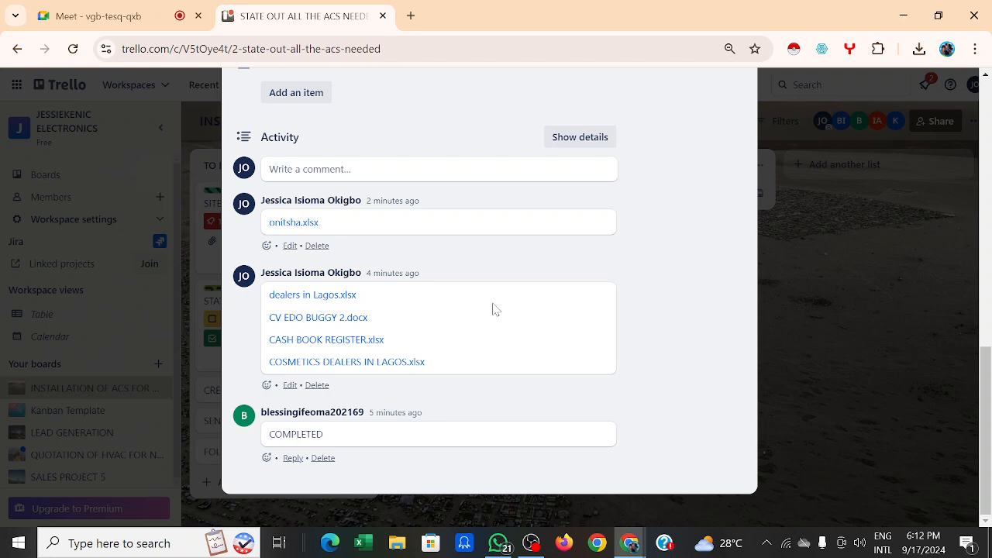
Step: Give the STATE OUT ALL THE ACS NEEDED card a red cover and close the card
{"action": "scroll", "coordinate": [505, 300], "scroll_direction": "up", "scroll_amount": 4}
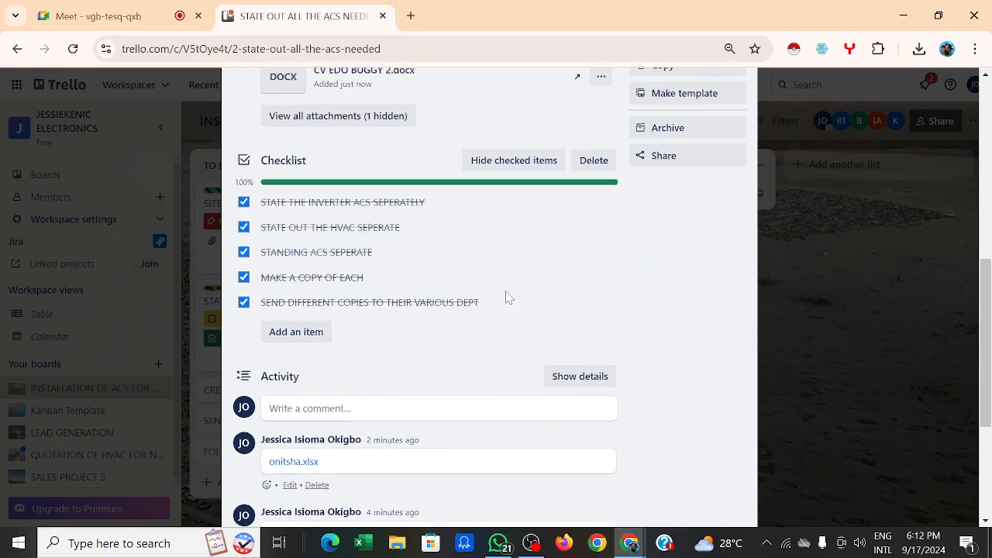
{"action": "scroll", "coordinate": [506, 300], "scroll_direction": "up", "scroll_amount": 5}
{"action": "scroll", "coordinate": [506, 298], "scroll_direction": "down", "scroll_amount": 10}
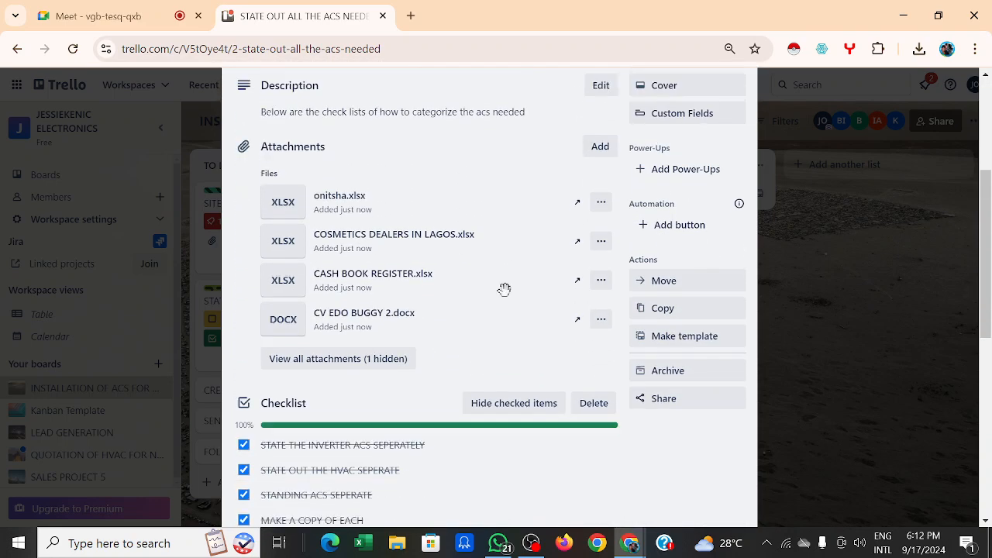
{"action": "scroll", "coordinate": [504, 290], "scroll_direction": "up", "scroll_amount": 10}
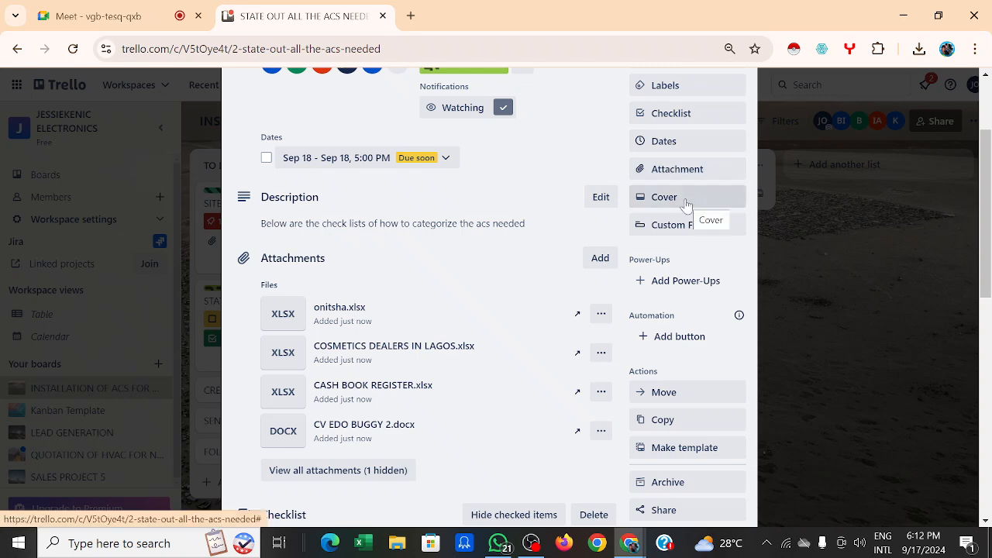
{"action": "left_click", "coordinate": [684, 199]}
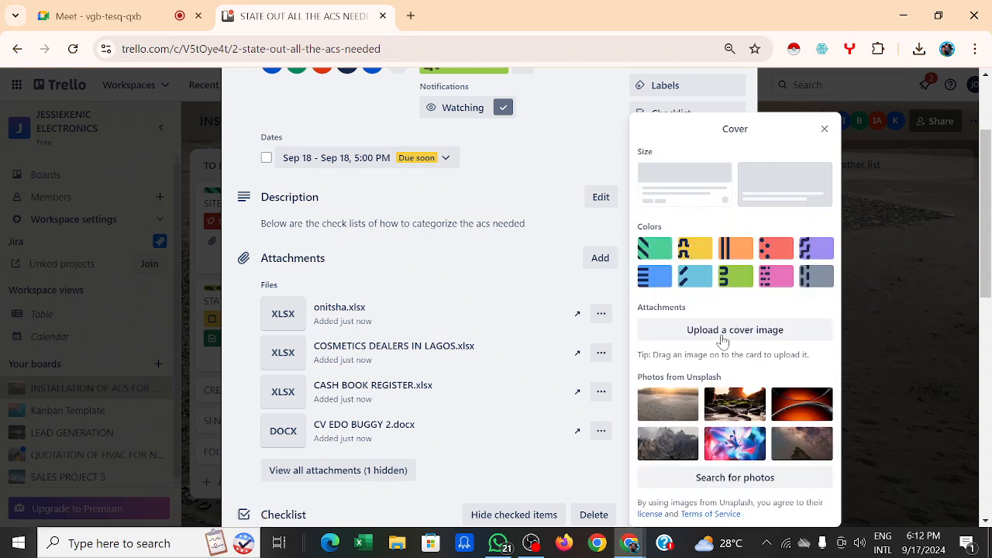
{"action": "left_click", "coordinate": [778, 249]}
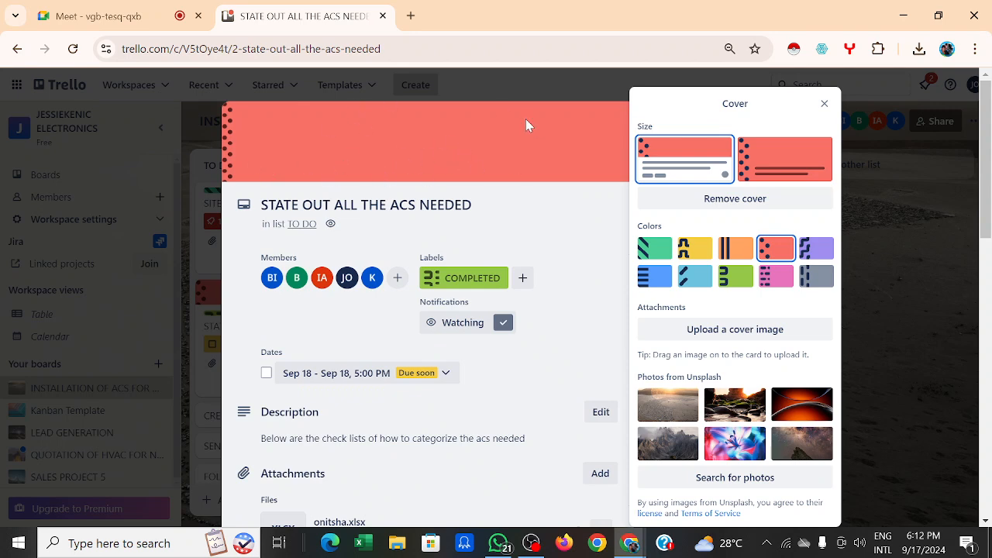
{"action": "left_click", "coordinate": [824, 105]}
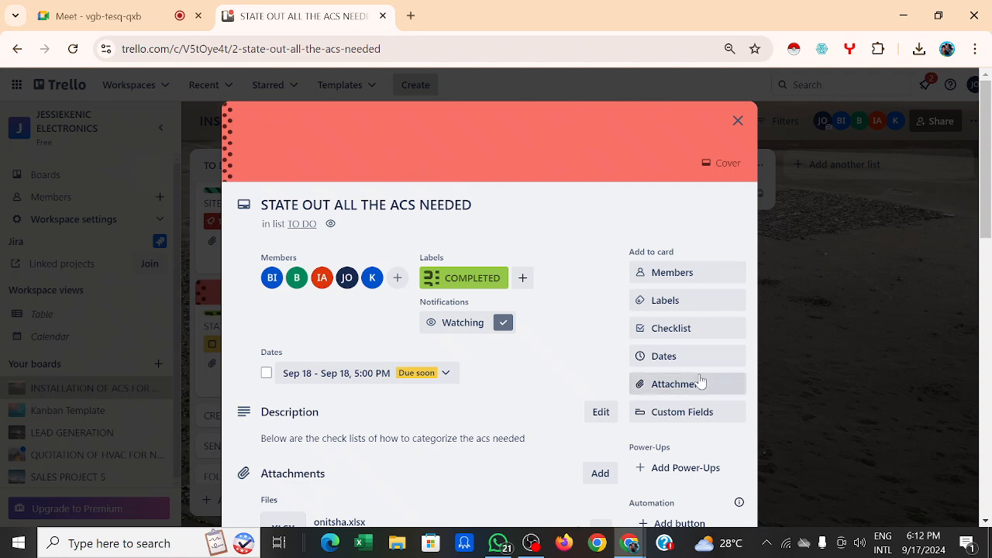
{"action": "scroll", "coordinate": [701, 383], "scroll_direction": "down", "scroll_amount": 1}
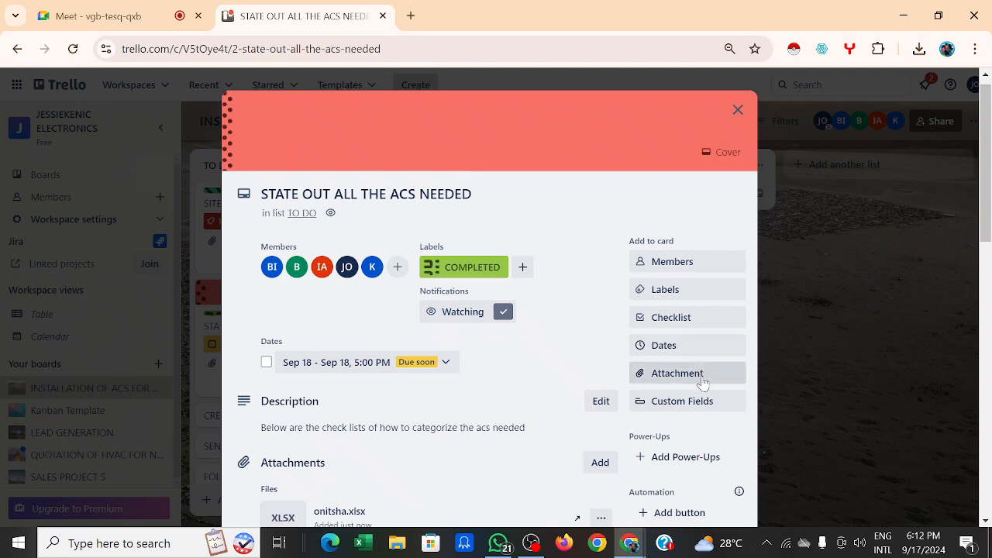
{"action": "left_click", "coordinate": [736, 110]}
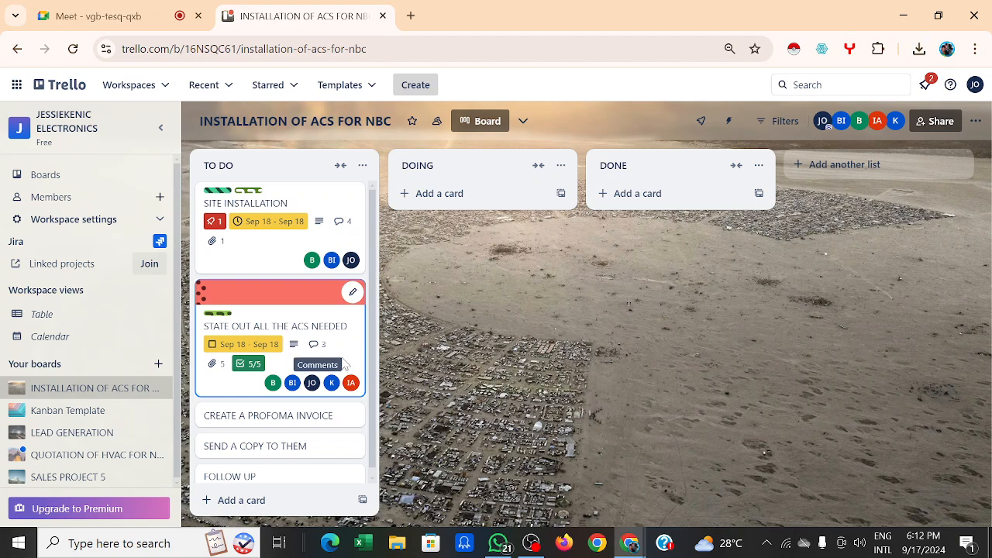
Step: Reopen the card and change its cover colour to green
{"action": "left_click", "coordinate": [318, 341]}
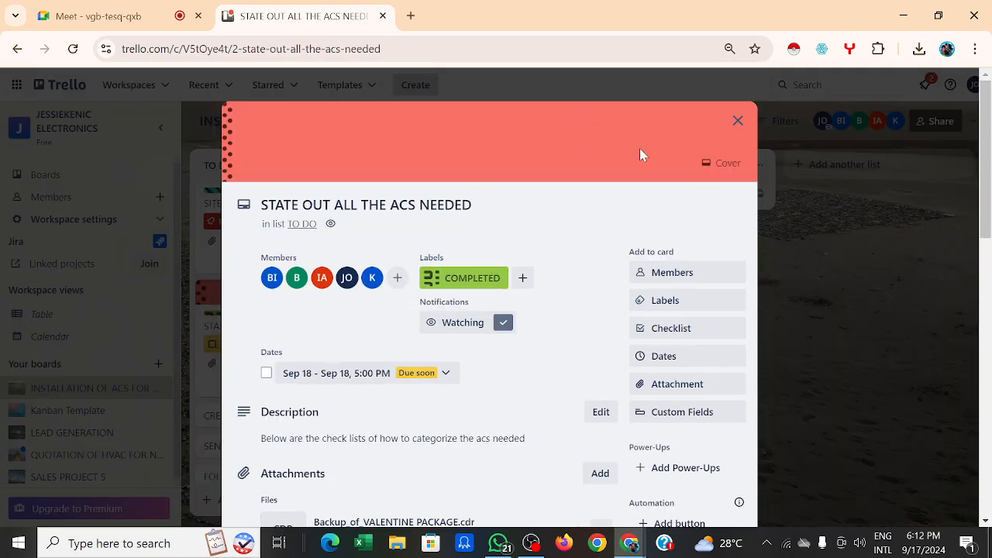
{"action": "left_click", "coordinate": [722, 163]}
{"action": "left_click", "coordinate": [722, 163]}
{"action": "left_click", "coordinate": [722, 163]}
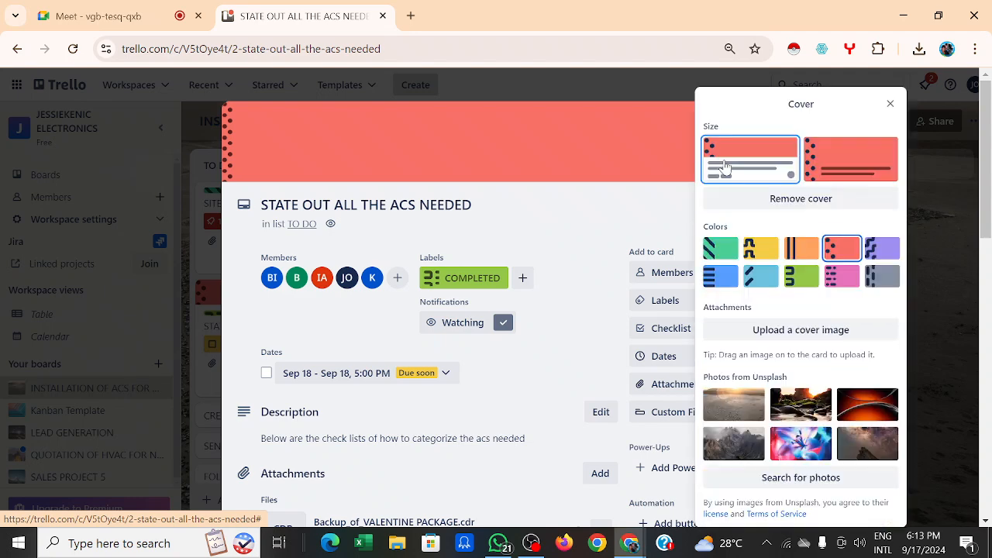
{"action": "left_click", "coordinate": [795, 414]}
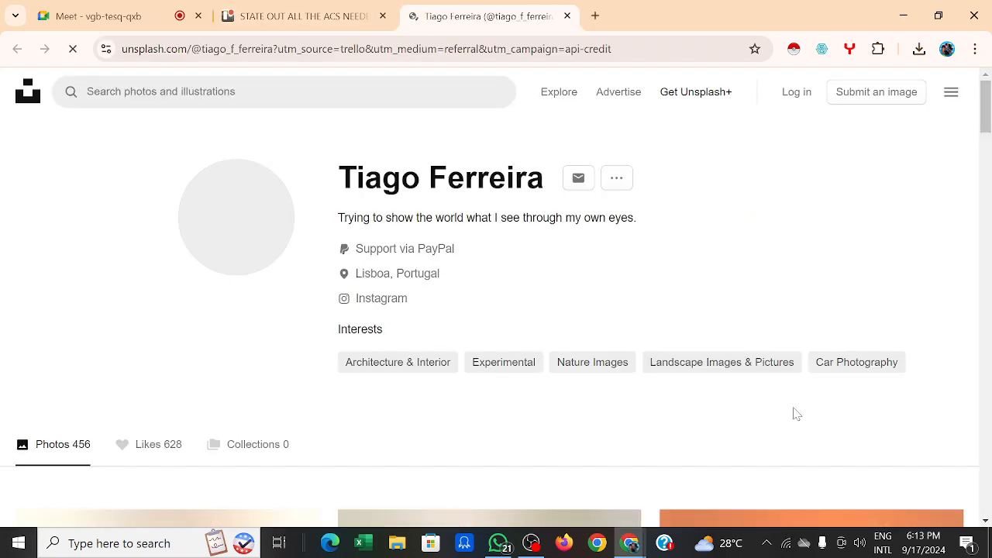
{"action": "left_click", "coordinate": [567, 16]}
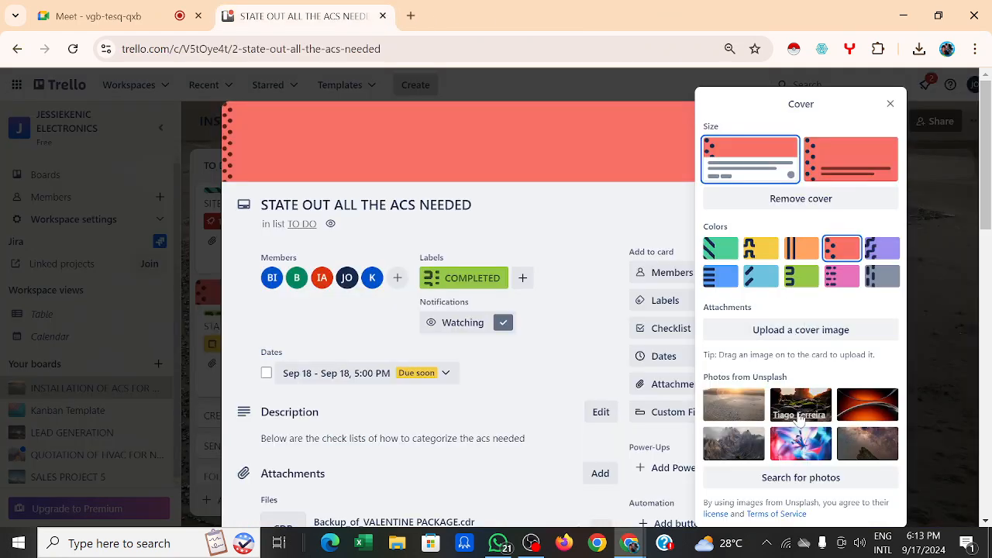
{"action": "left_click", "coordinate": [800, 276]}
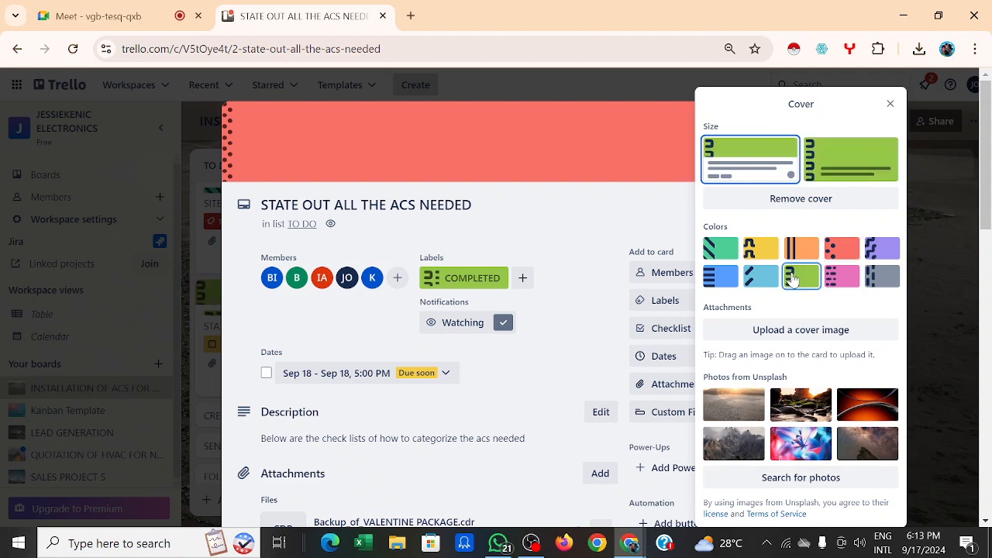
{"action": "left_click", "coordinate": [593, 231]}
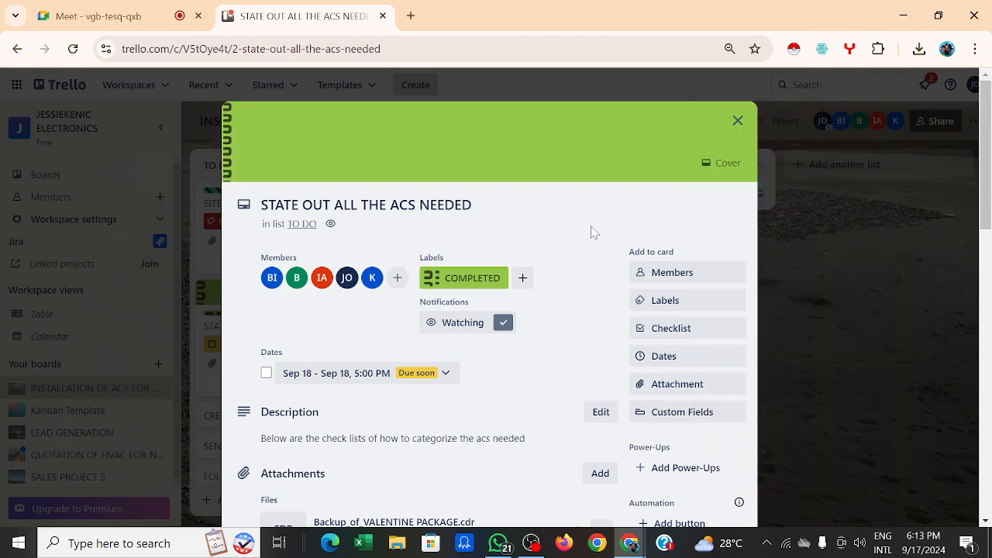
{"action": "scroll", "coordinate": [593, 231], "scroll_direction": "down", "scroll_amount": 5}
{"action": "scroll", "coordinate": [591, 231], "scroll_direction": "down", "scroll_amount": 10}
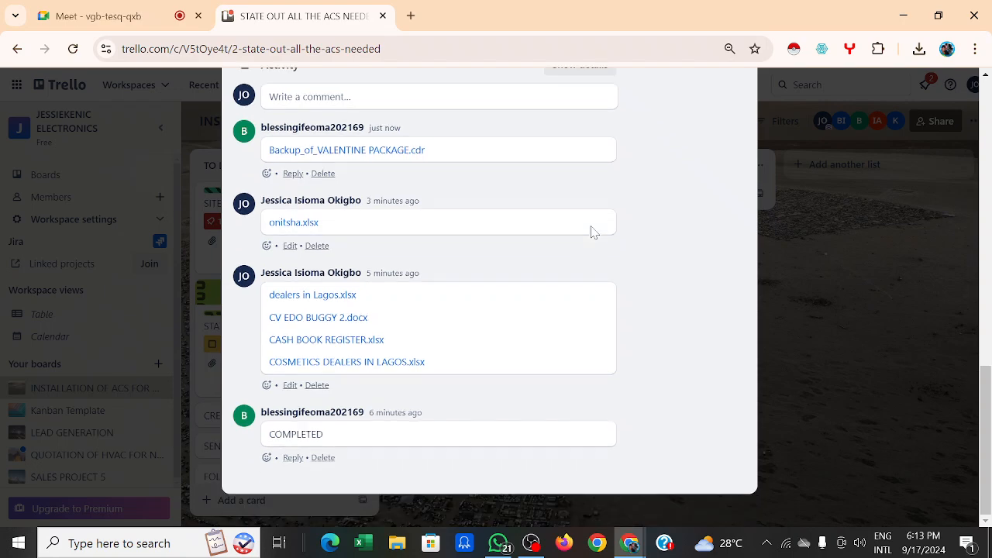
Step: Reply 'Thanks' to the member who shared Backup_of_VALENTINE PACKAGE.cdr
{"action": "scroll", "coordinate": [591, 231], "scroll_direction": "up", "scroll_amount": 5}
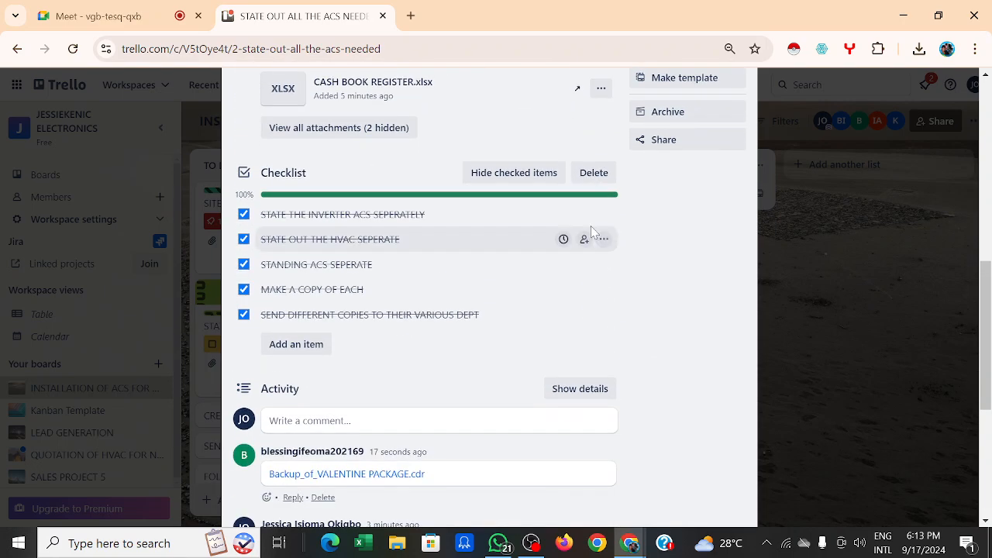
{"action": "scroll", "coordinate": [591, 231], "scroll_direction": "down", "scroll_amount": 4}
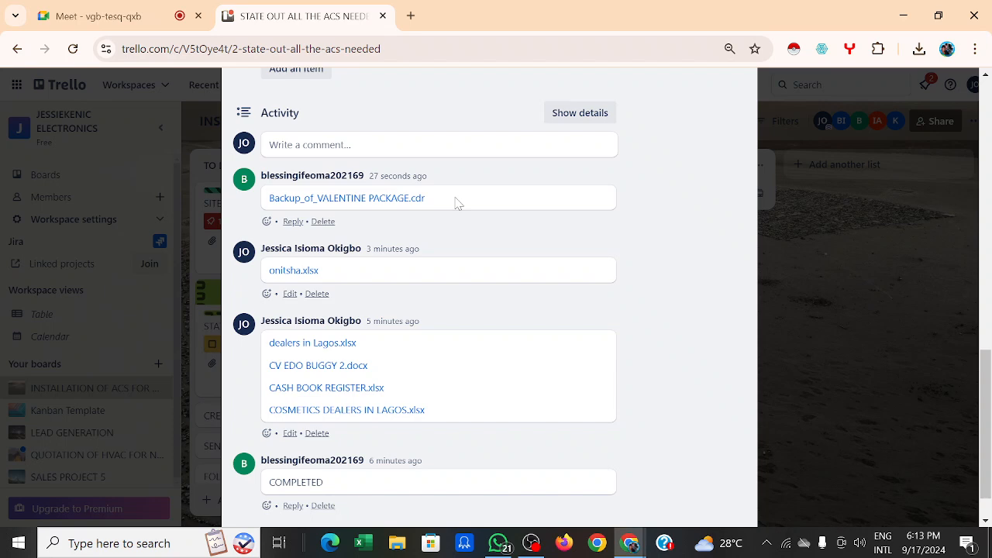
{"action": "left_click", "coordinate": [292, 222]}
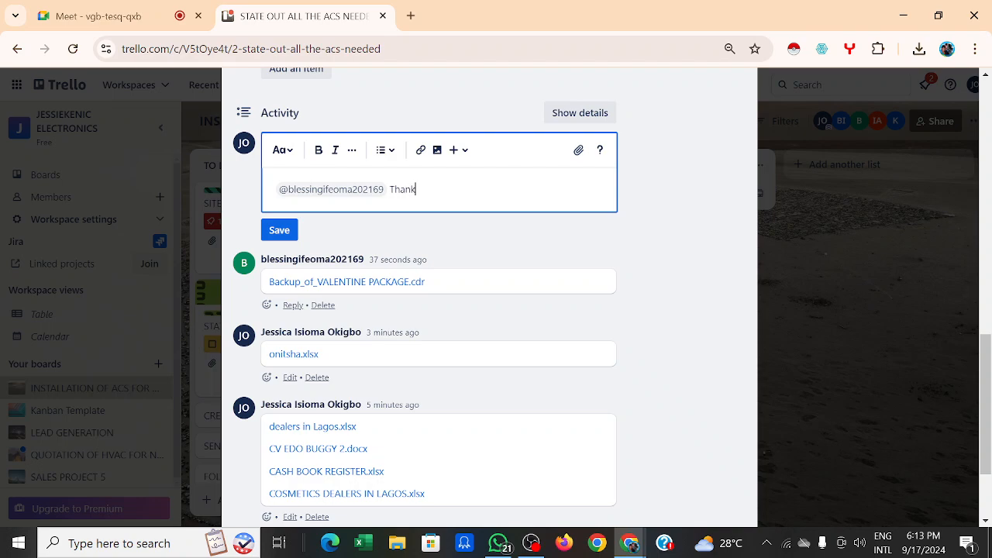
{"action": "left_click", "coordinate": [281, 227]}
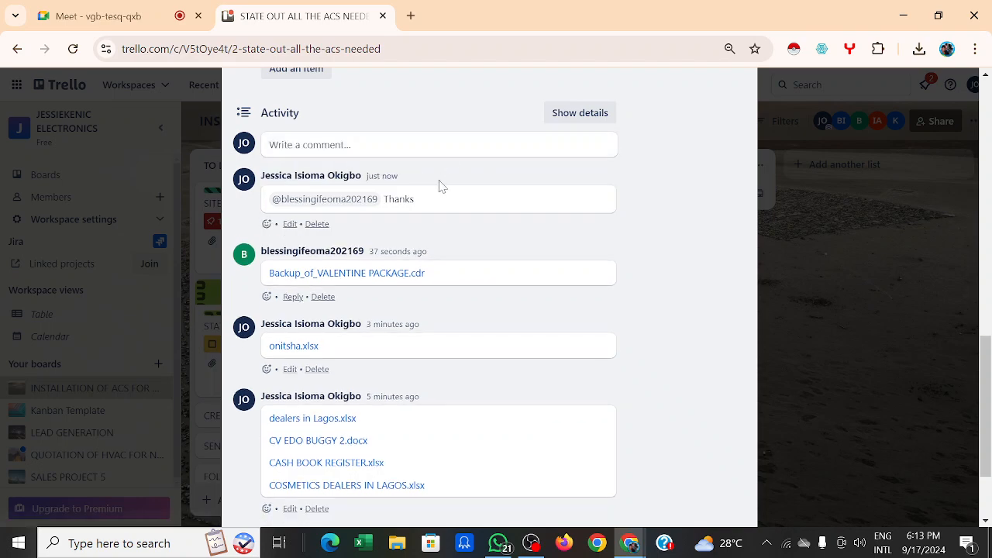
{"action": "scroll", "coordinate": [439, 186], "scroll_direction": "up", "scroll_amount": 10}
{"action": "scroll", "coordinate": [439, 186], "scroll_direction": "down", "scroll_amount": 2}
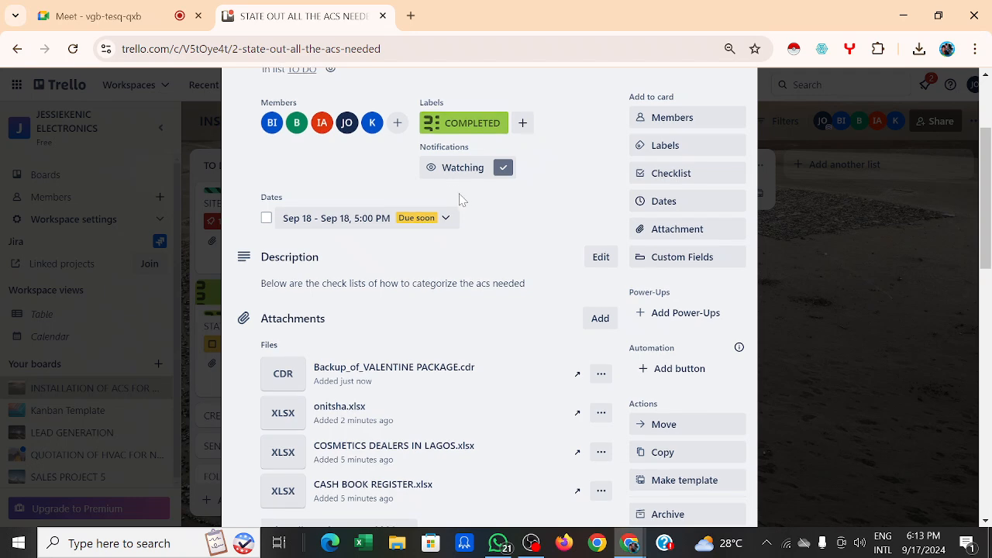
{"action": "scroll", "coordinate": [463, 200], "scroll_direction": "down", "scroll_amount": 2}
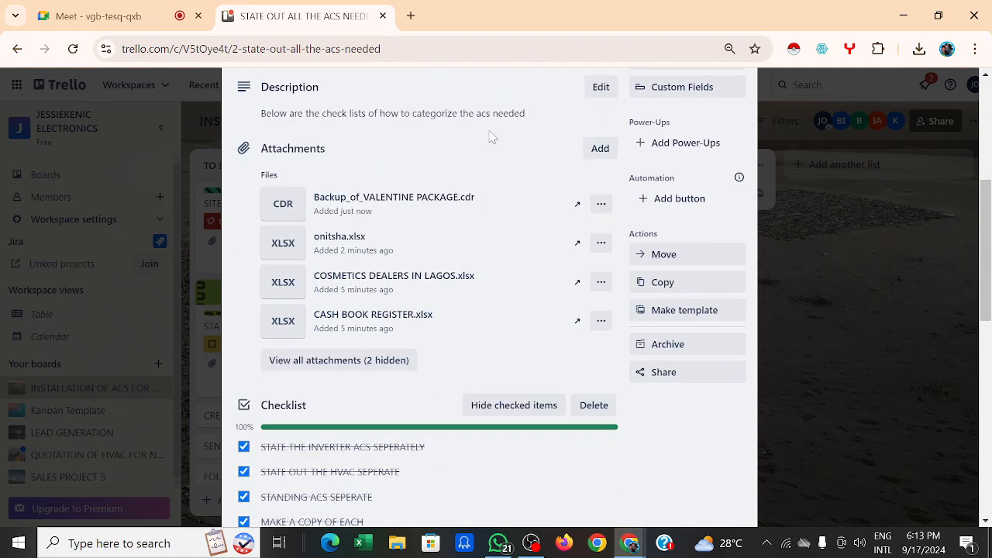
{"action": "left_click", "coordinate": [519, 203]}
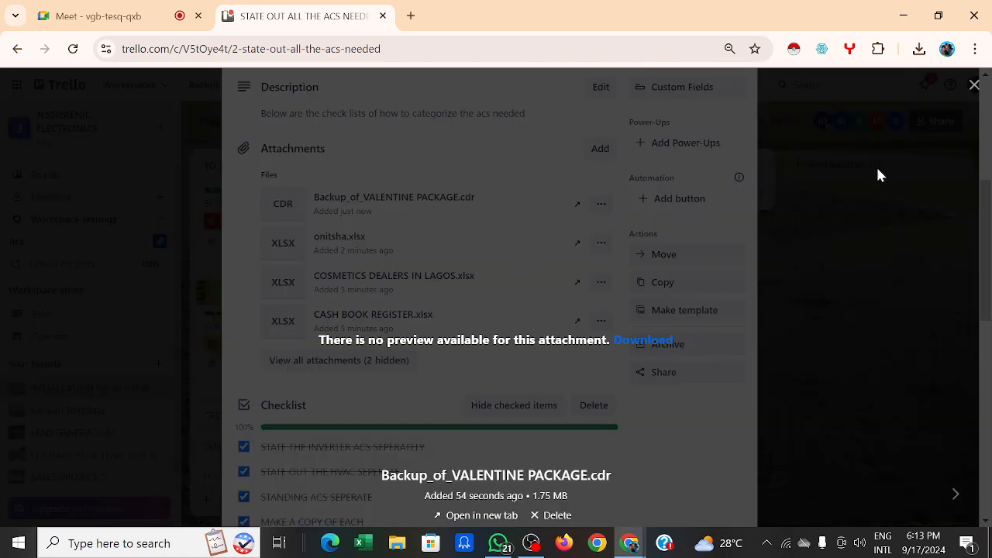
{"action": "left_click", "coordinate": [974, 84]}
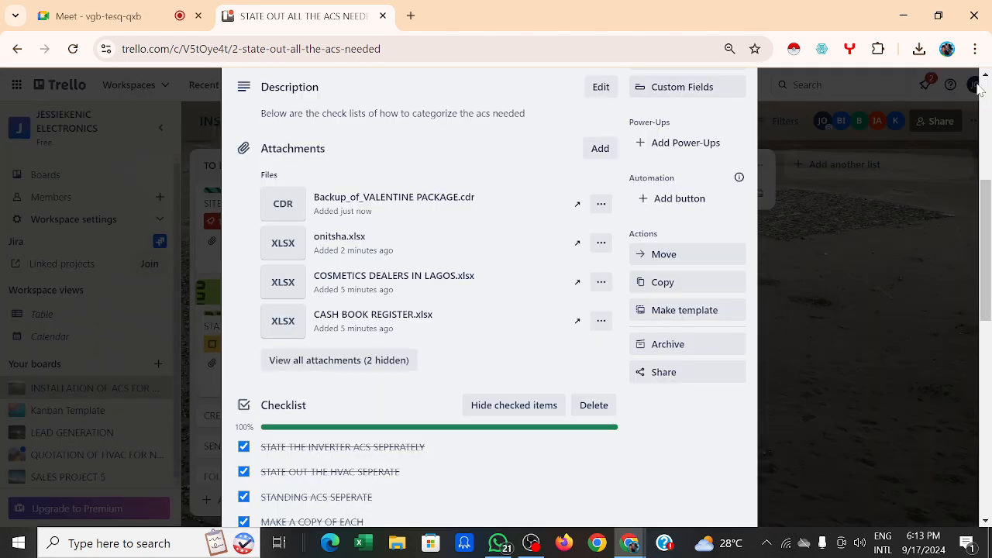
{"action": "scroll", "coordinate": [531, 217], "scroll_direction": "up", "scroll_amount": 2}
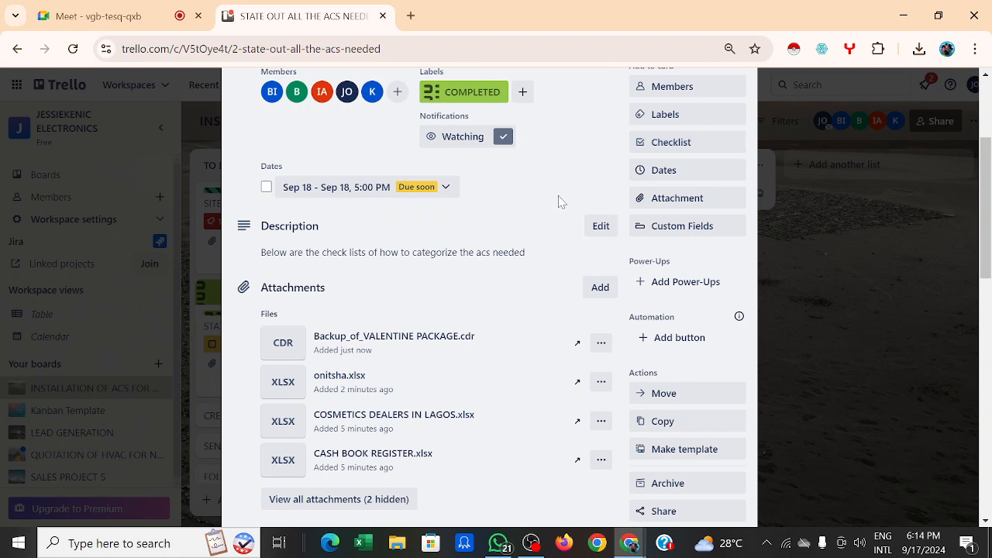
{"action": "scroll", "coordinate": [559, 200], "scroll_direction": "up", "scroll_amount": 3}
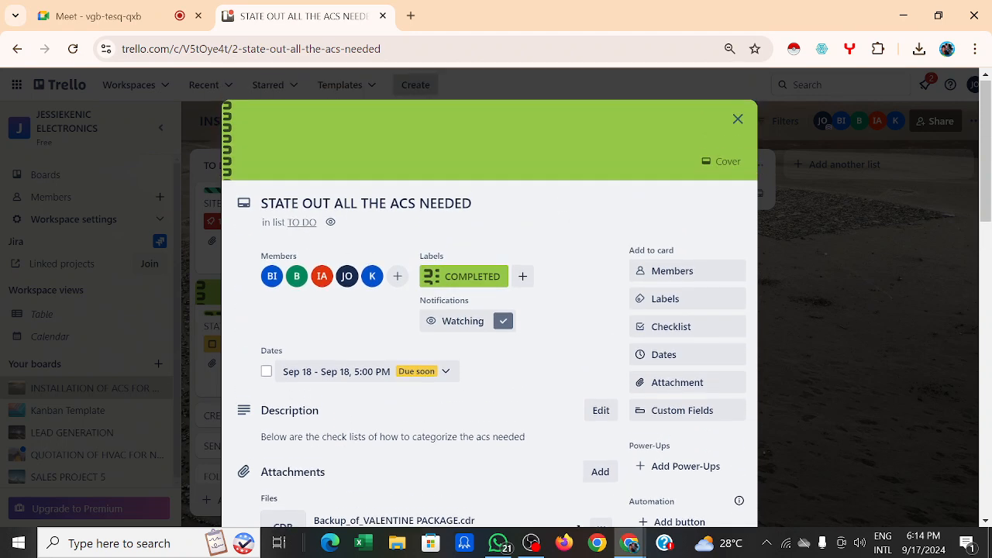
{"action": "scroll", "coordinate": [596, 214], "scroll_direction": "down", "scroll_amount": 3}
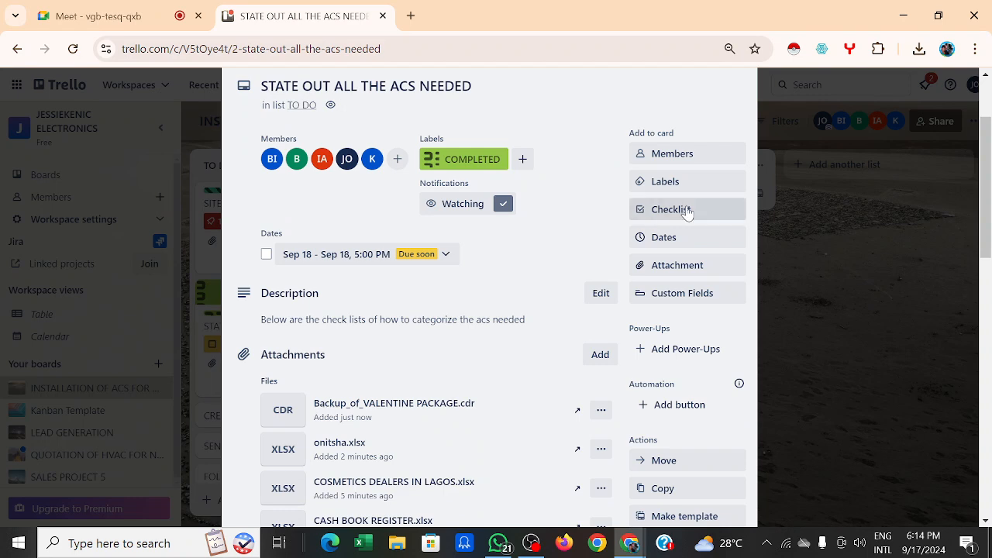
{"action": "scroll", "coordinate": [571, 255], "scroll_direction": "down", "scroll_amount": 2}
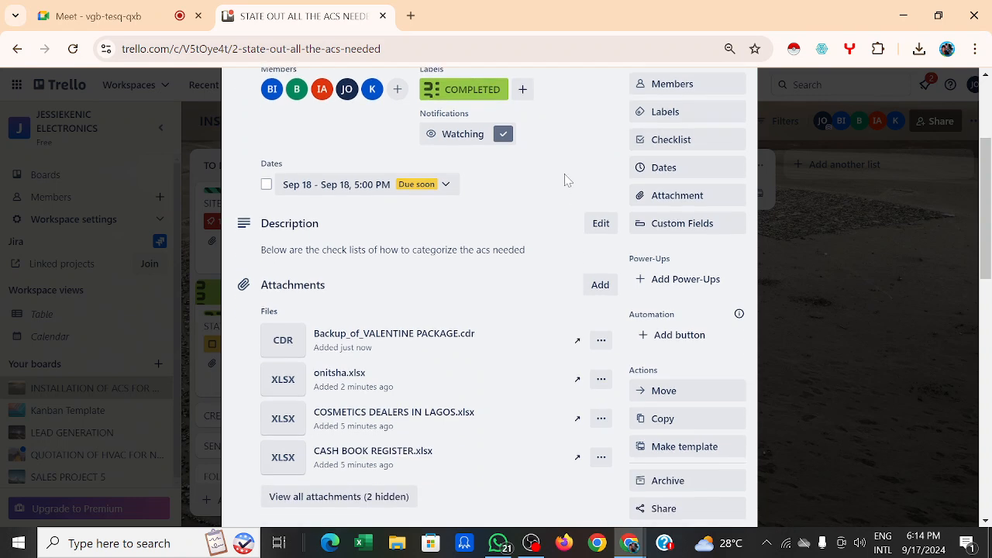
{"action": "scroll", "coordinate": [565, 179], "scroll_direction": "down", "scroll_amount": 2}
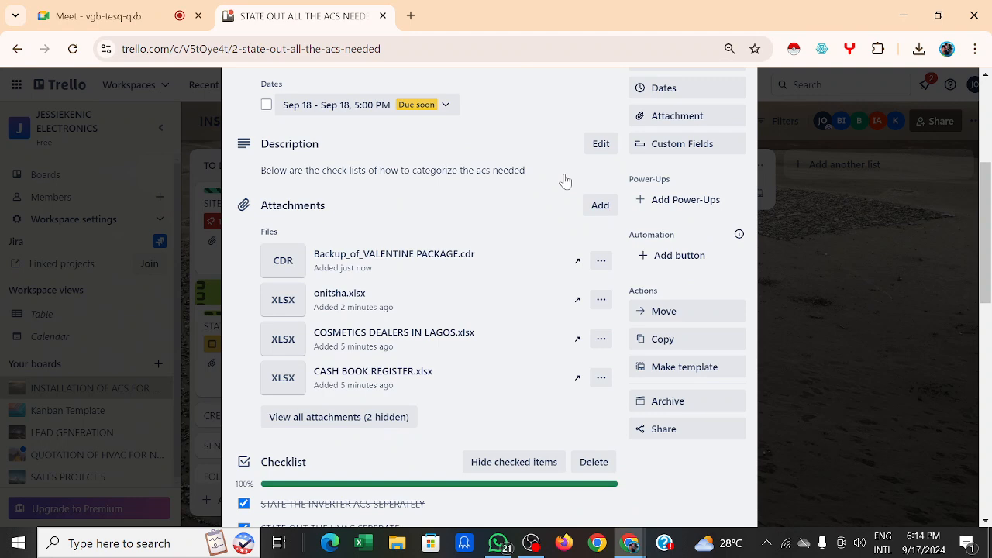
{"action": "scroll", "coordinate": [516, 243], "scroll_direction": "down", "scroll_amount": 3}
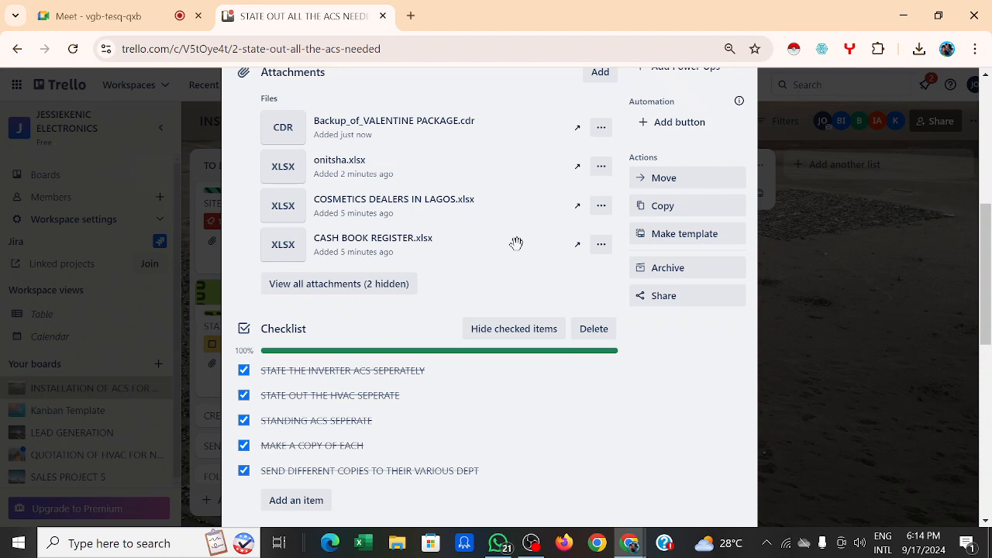
{"action": "scroll", "coordinate": [516, 245], "scroll_direction": "down", "scroll_amount": 1}
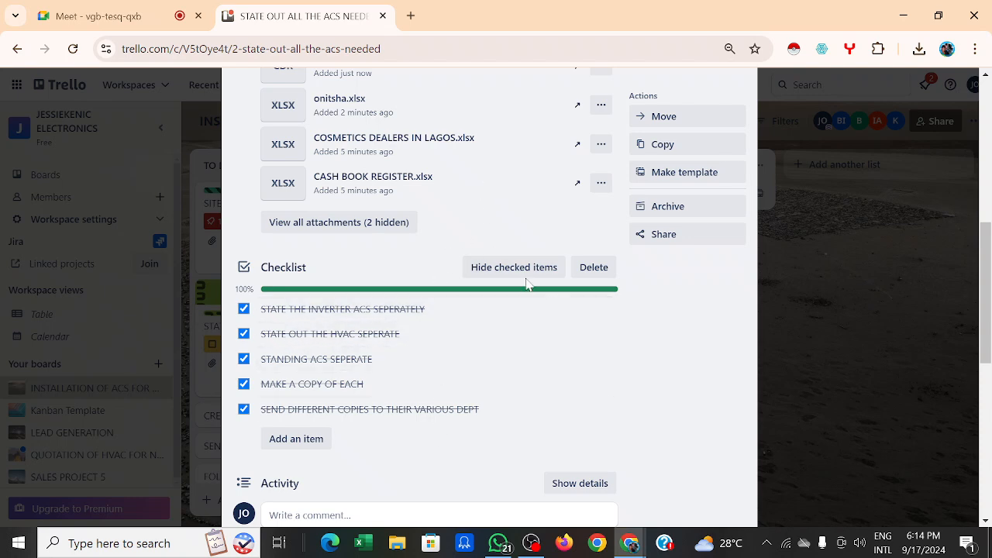
{"action": "scroll", "coordinate": [469, 284], "scroll_direction": "up", "scroll_amount": 6}
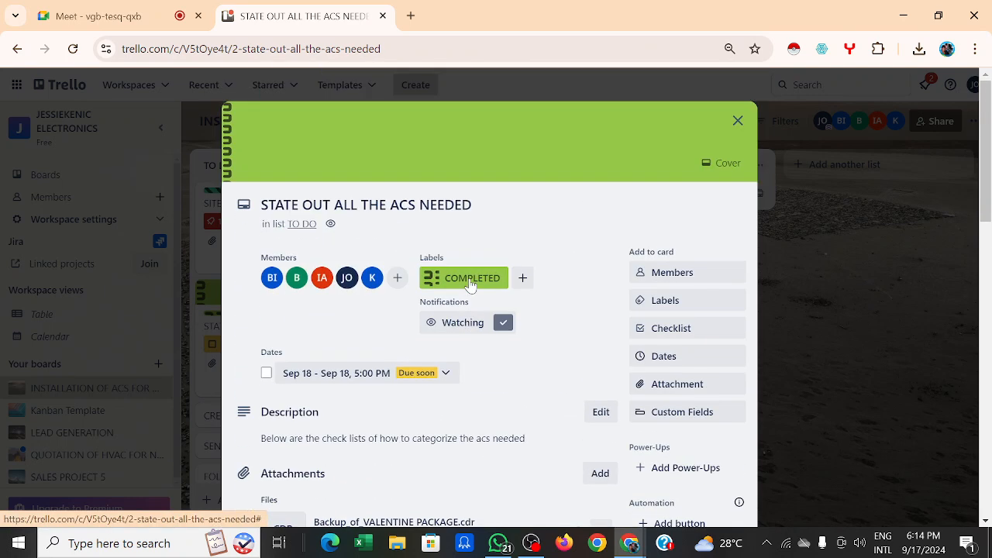
{"action": "scroll", "coordinate": [469, 285], "scroll_direction": "down", "scroll_amount": 1}
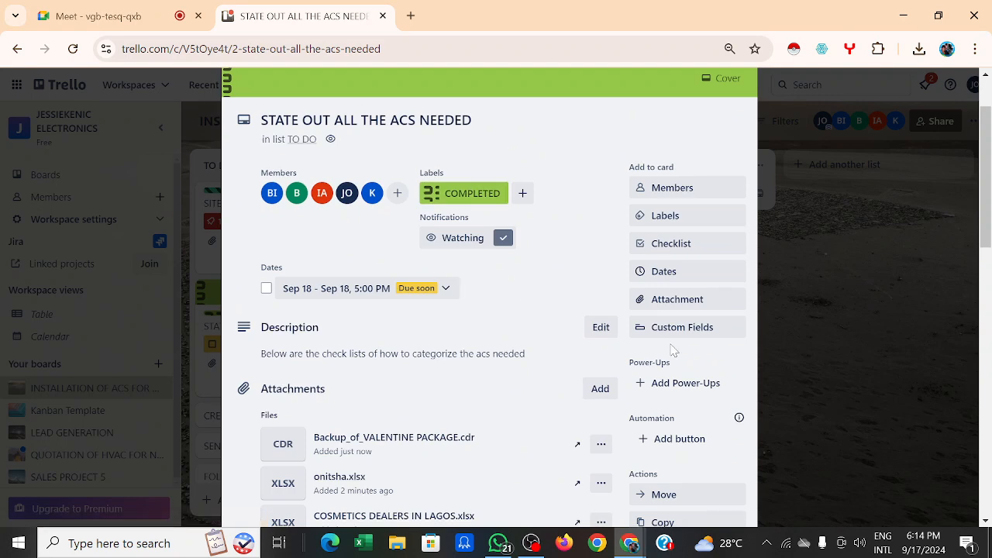
{"action": "scroll", "coordinate": [672, 350], "scroll_direction": "down", "scroll_amount": 1}
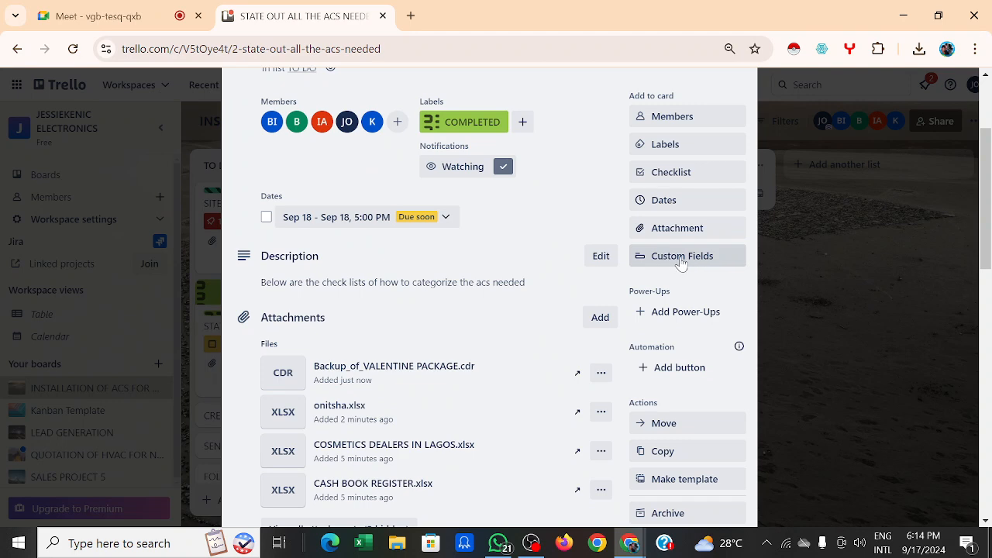
{"action": "scroll", "coordinate": [682, 263], "scroll_direction": "down", "scroll_amount": 1}
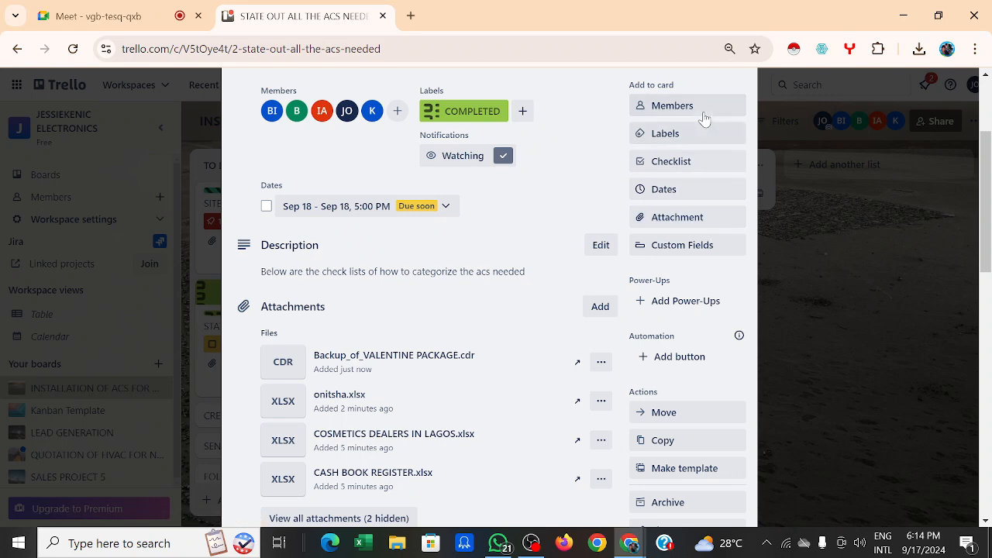
Step: Open the card's Custom Fields options twice and close them each time
{"action": "left_click", "coordinate": [695, 246]}
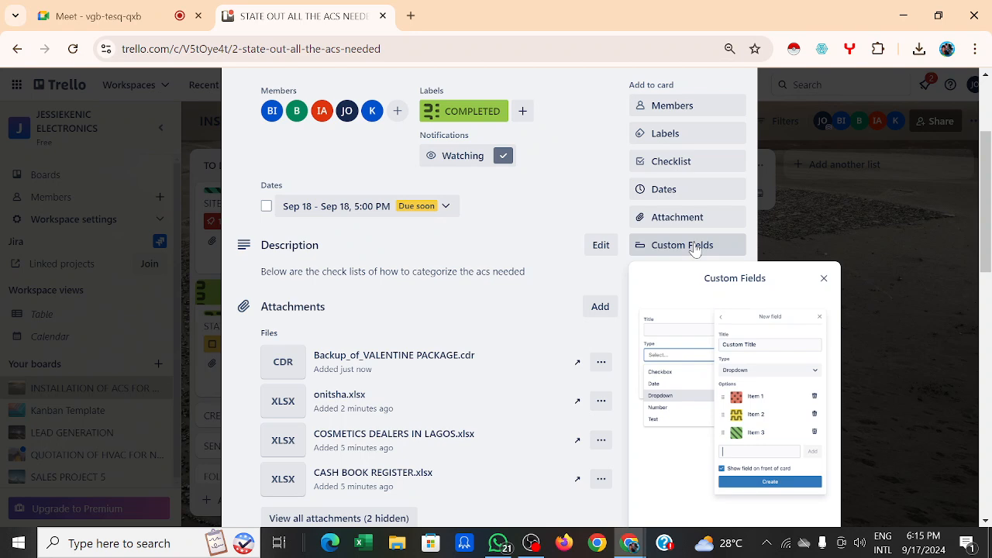
{"action": "left_click", "coordinate": [573, 155]}
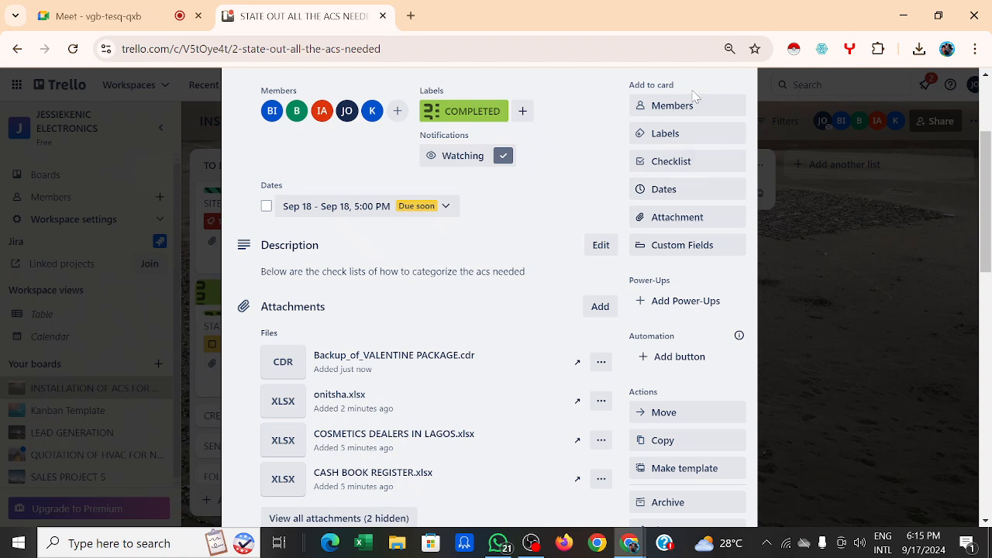
{"action": "left_click", "coordinate": [678, 248]}
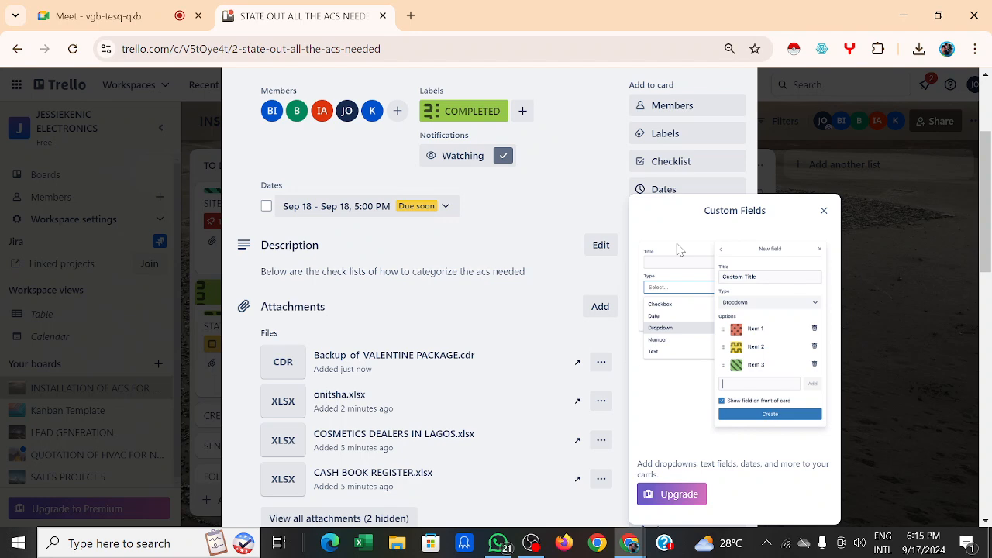
{"action": "left_click", "coordinate": [823, 212]}
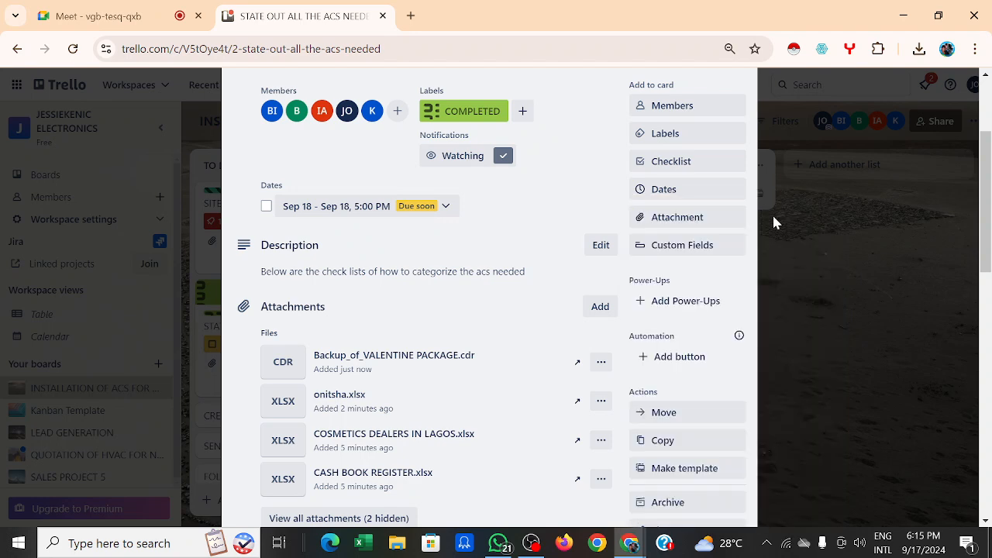
Step: Attach CONSULTANTS (ELECCTRONICS).xlsx from Documents to the card
{"action": "left_click", "coordinate": [700, 220]}
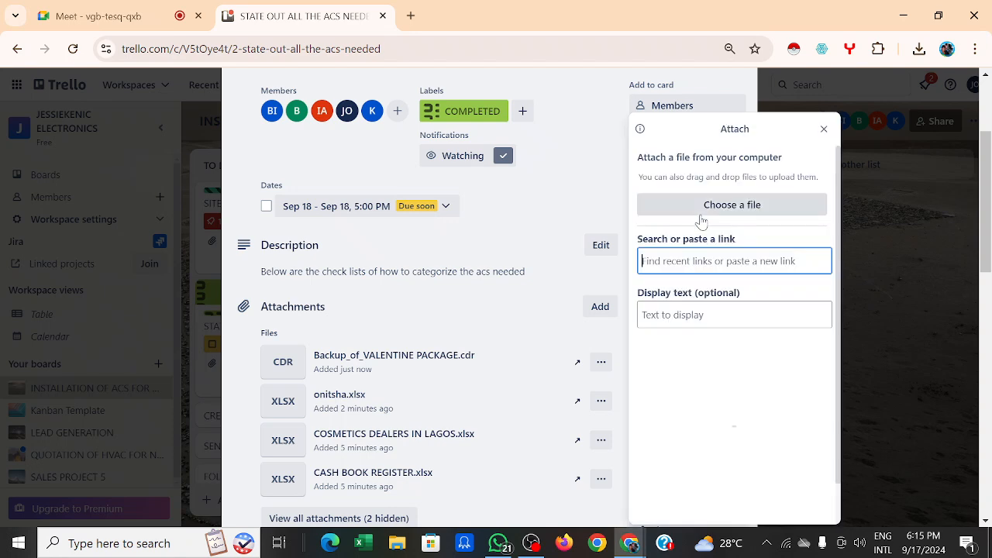
{"action": "left_click", "coordinate": [699, 213]}
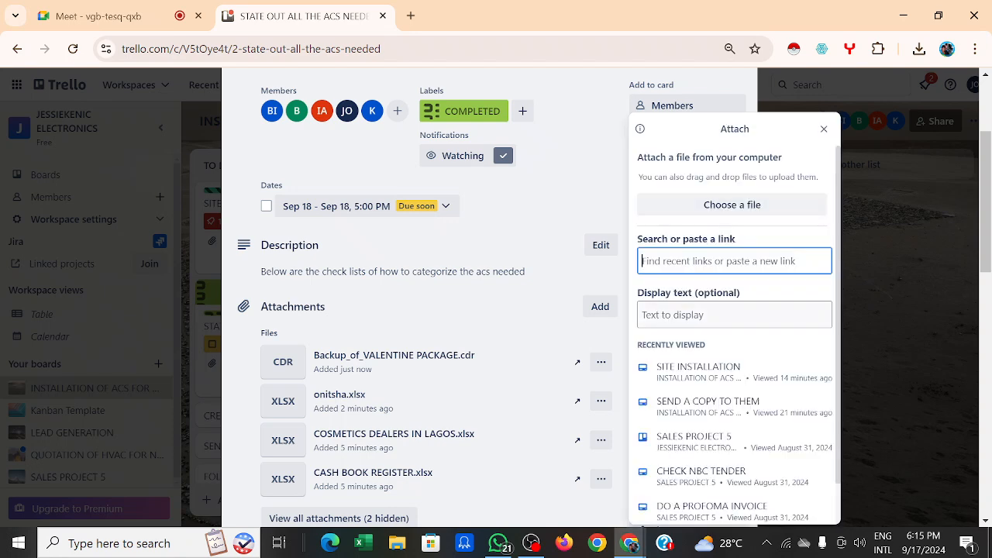
{"action": "left_click", "coordinate": [725, 206]}
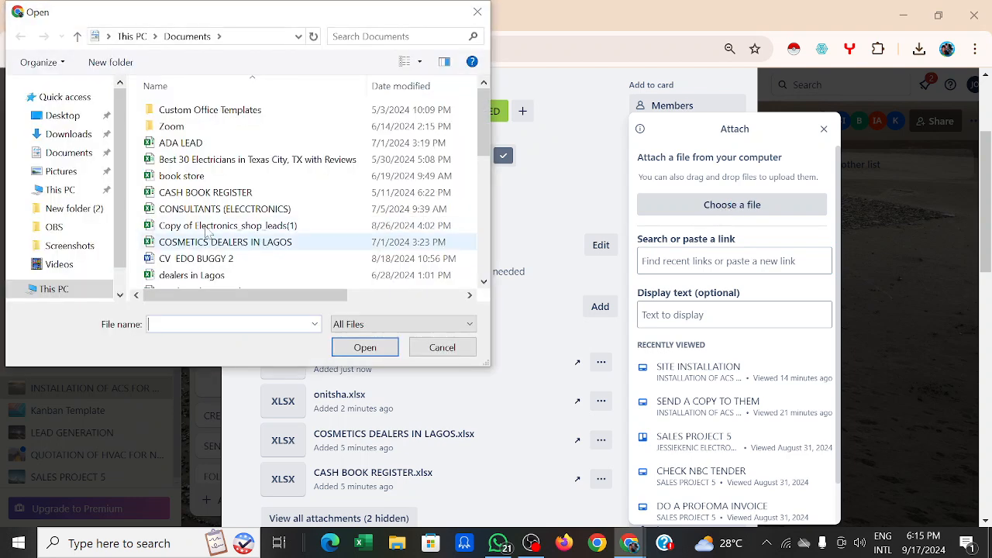
{"action": "left_click", "coordinate": [190, 211]}
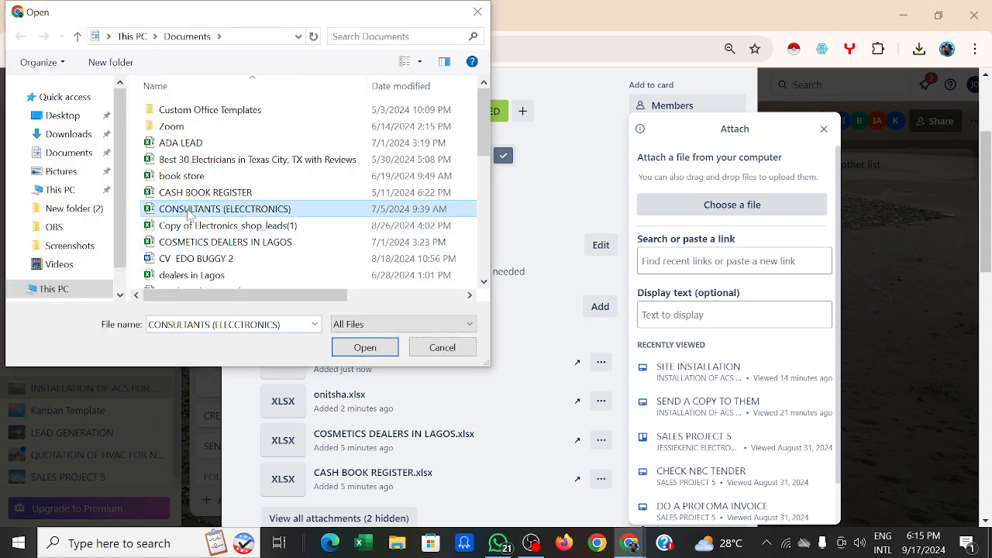
{"action": "left_click", "coordinate": [379, 347]}
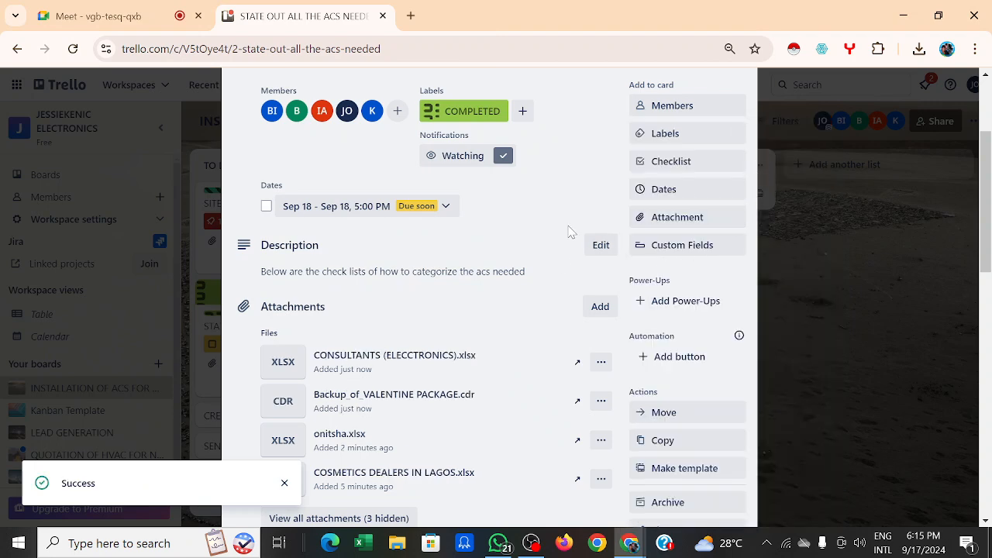
{"action": "scroll", "coordinate": [569, 230], "scroll_direction": "down", "scroll_amount": 15}
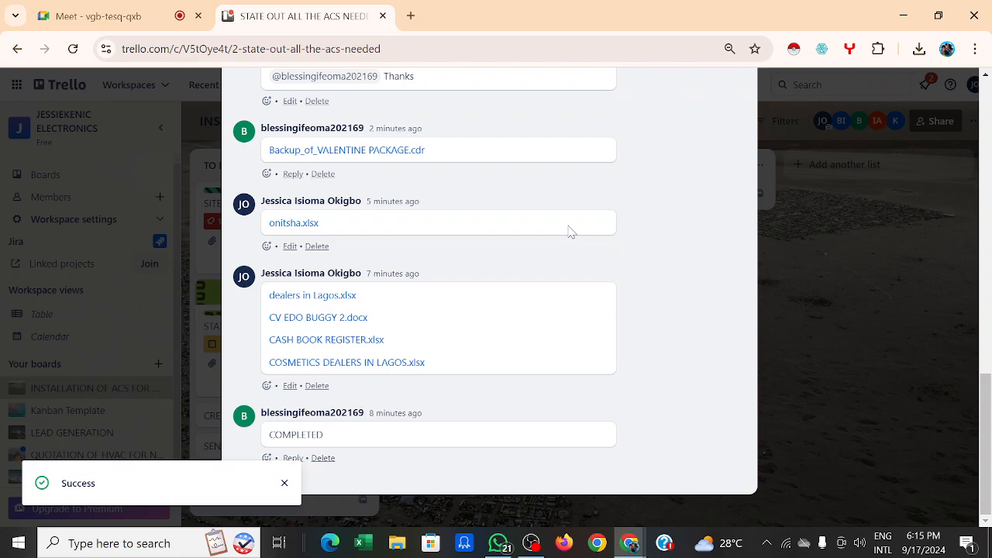
{"action": "scroll", "coordinate": [569, 230], "scroll_direction": "up", "scroll_amount": 6}
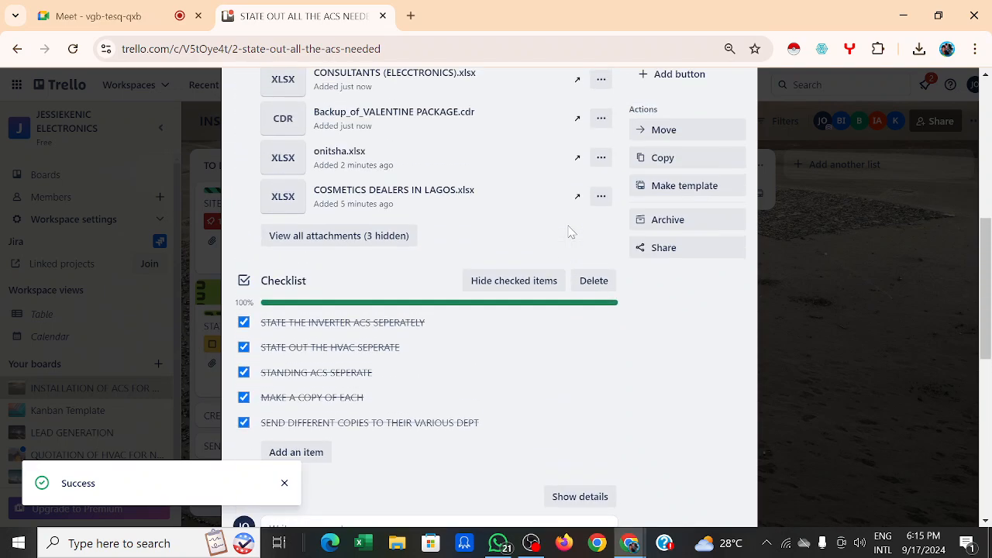
{"action": "scroll", "coordinate": [570, 230], "scroll_direction": "down", "scroll_amount": 3}
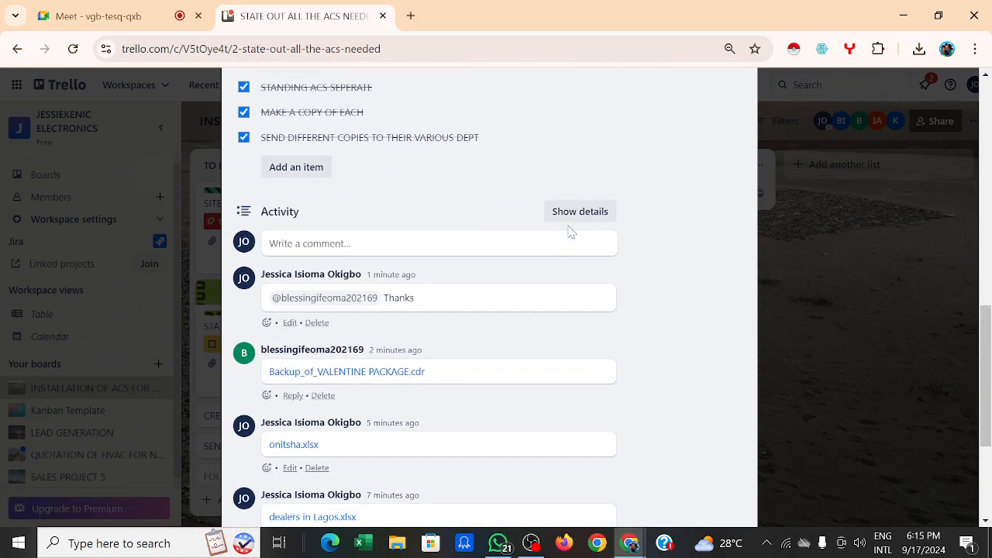
{"action": "scroll", "coordinate": [570, 230], "scroll_direction": "down", "scroll_amount": 3}
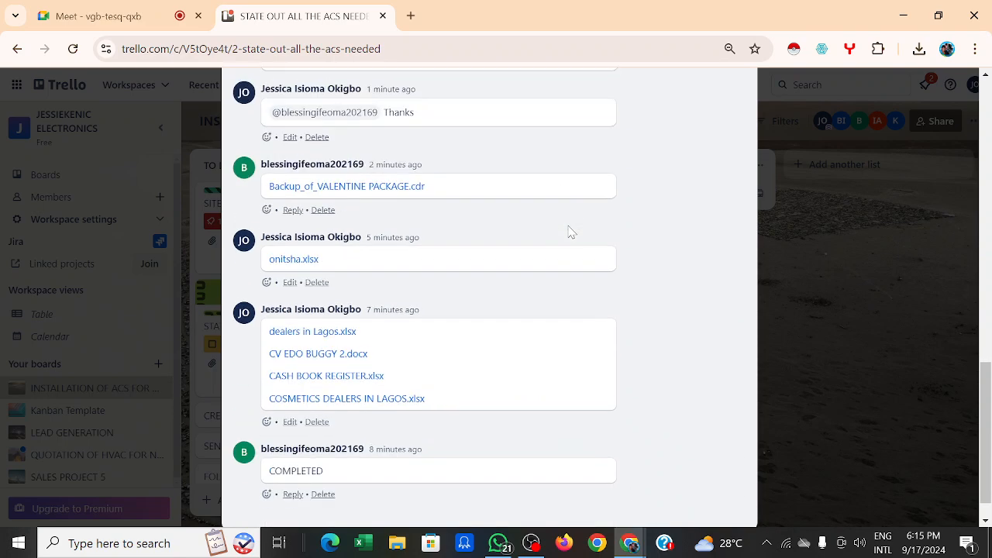
{"action": "scroll", "coordinate": [569, 230], "scroll_direction": "up", "scroll_amount": 8}
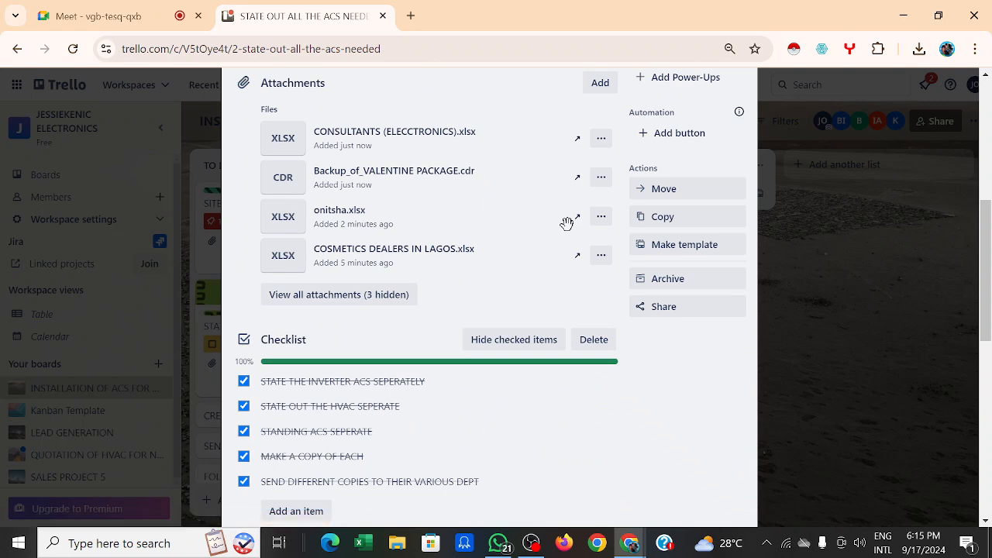
{"action": "scroll", "coordinate": [567, 223], "scroll_direction": "up", "scroll_amount": 1}
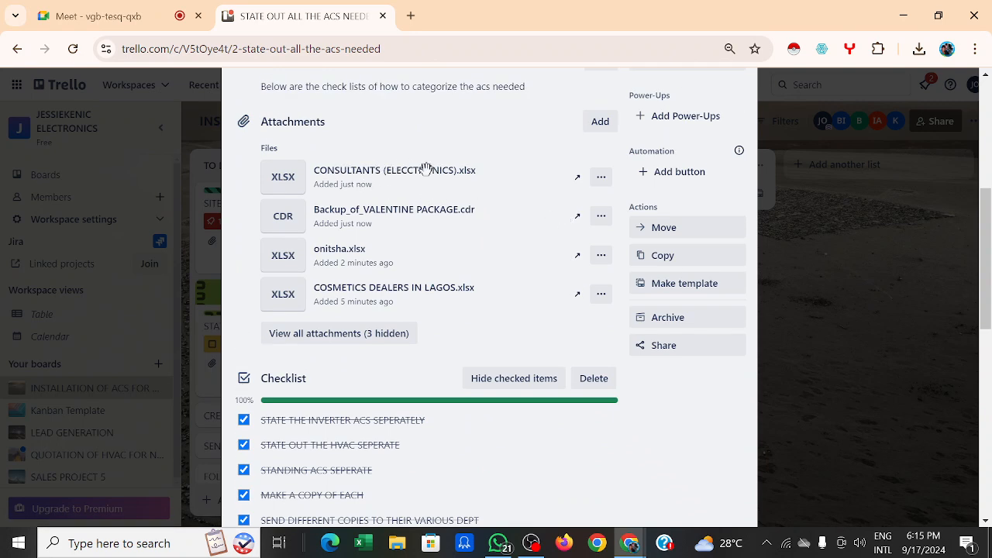
{"action": "scroll", "coordinate": [426, 168], "scroll_direction": "up", "scroll_amount": 1}
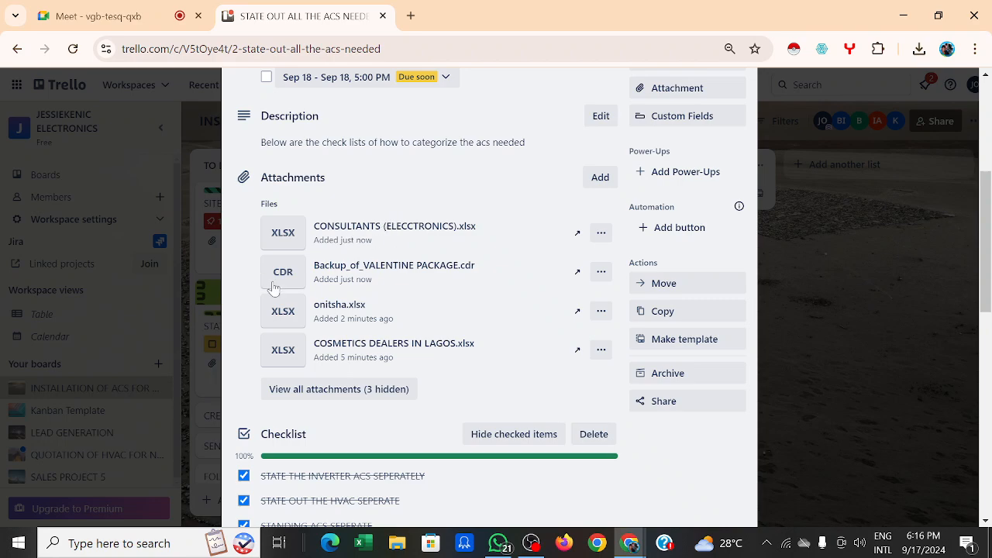
{"action": "scroll", "coordinate": [357, 266], "scroll_direction": "up", "scroll_amount": 3}
{"action": "scroll", "coordinate": [359, 270], "scroll_direction": "down", "scroll_amount": 4}
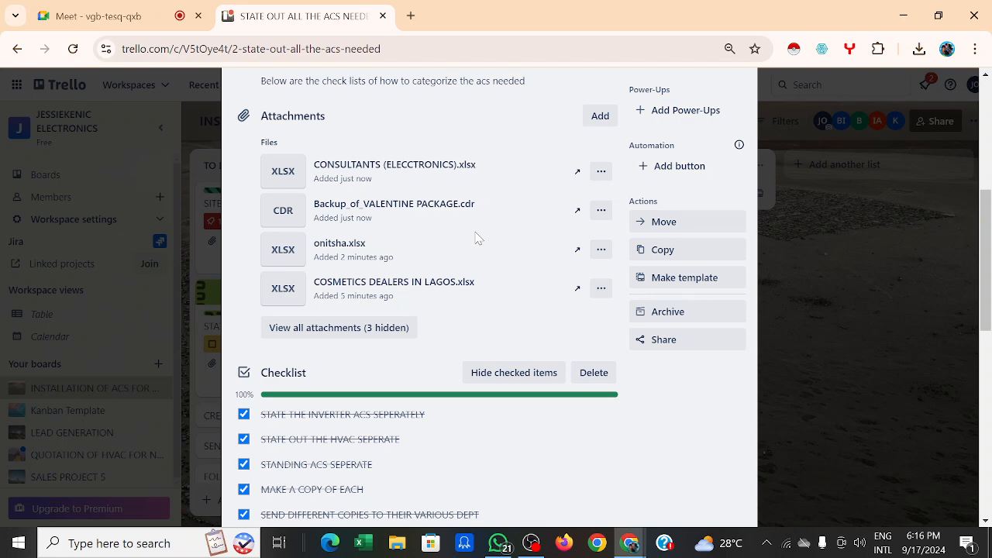
{"action": "scroll", "coordinate": [671, 192], "scroll_direction": "up", "scroll_amount": 3}
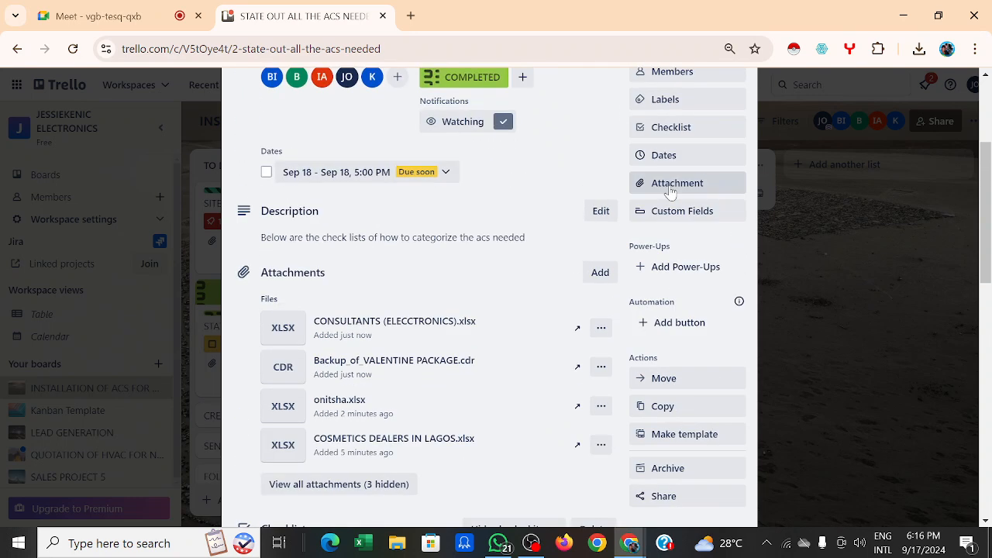
Step: Open and dismiss the Custom Fields panel twice, then scroll through the card
{"action": "left_click", "coordinate": [712, 212]}
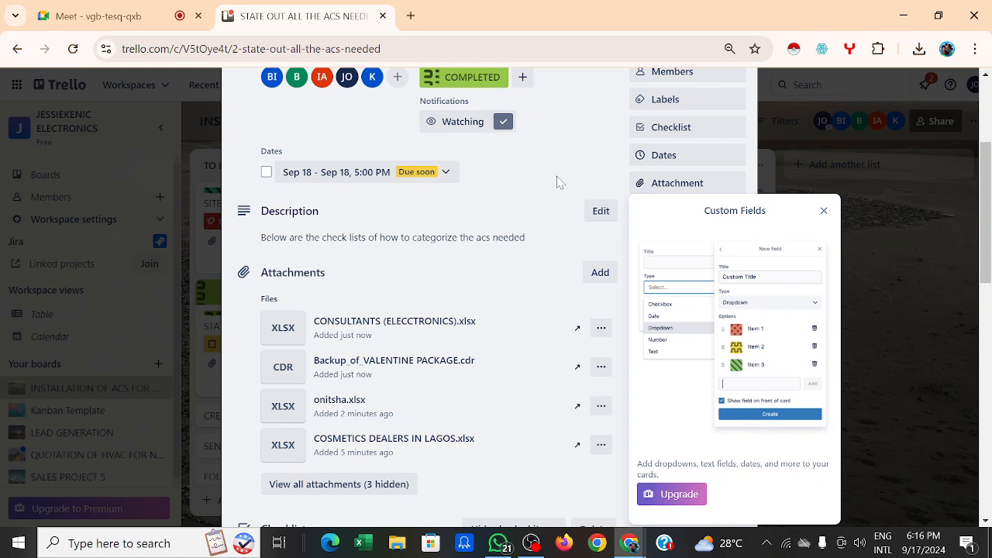
{"action": "left_click", "coordinate": [541, 218]}
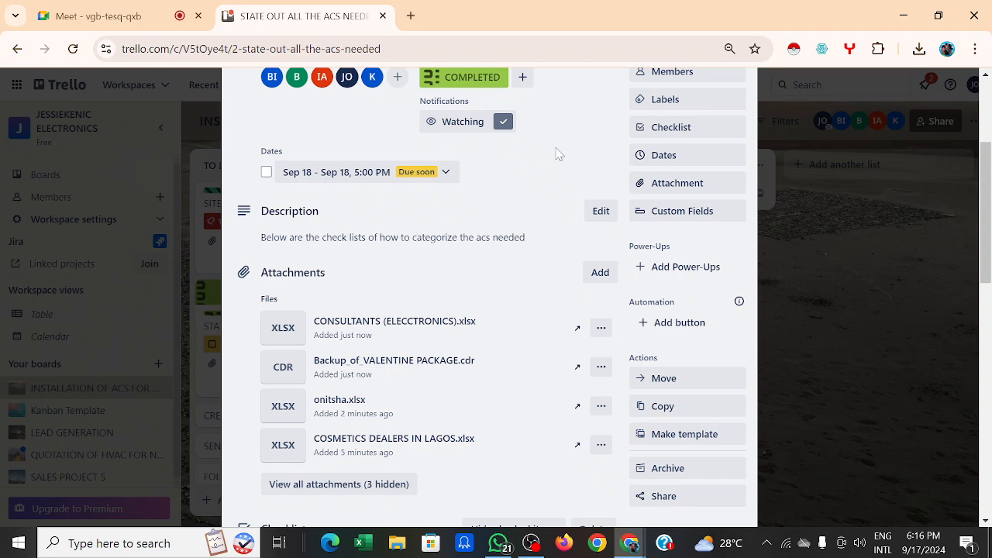
{"action": "left_click", "coordinate": [689, 213]}
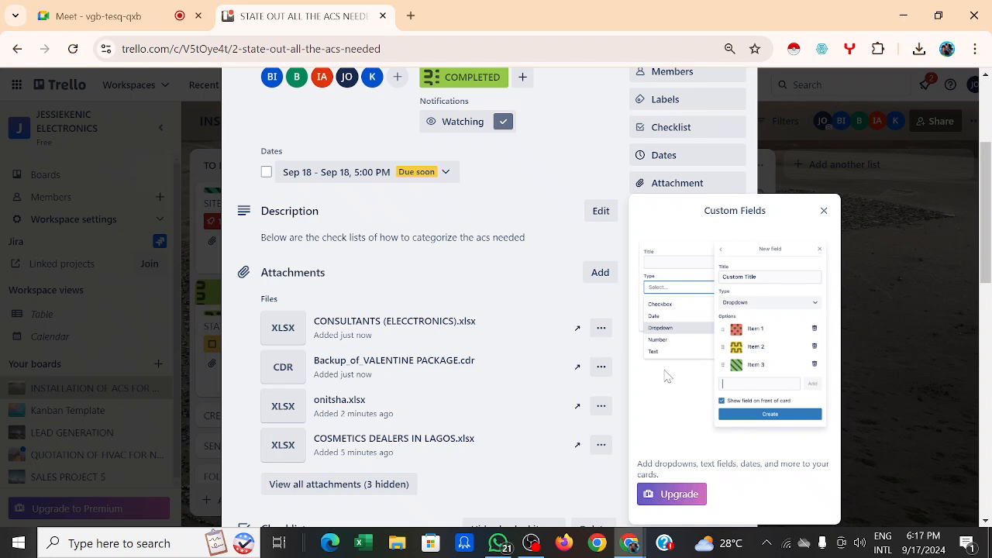
{"action": "left_click", "coordinate": [566, 113]}
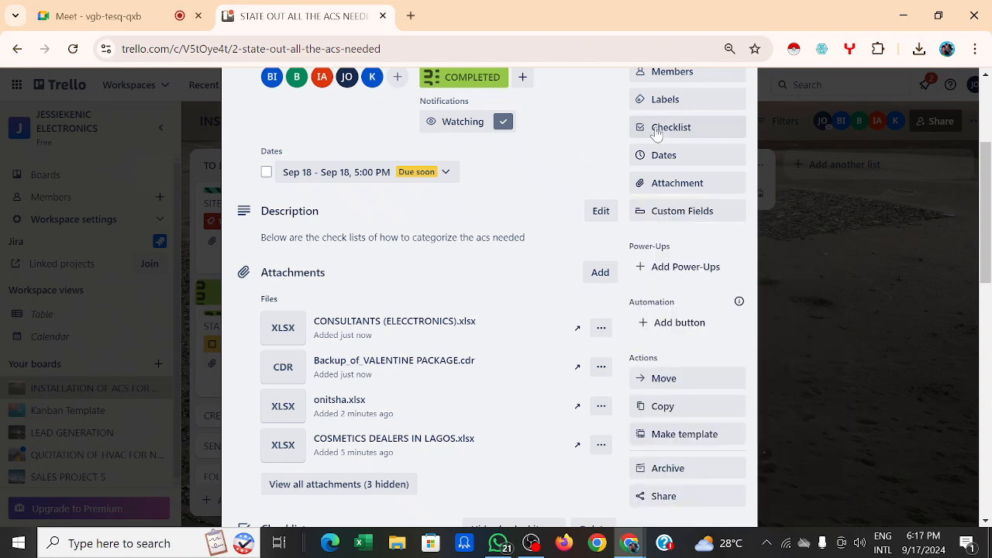
{"action": "scroll", "coordinate": [663, 133], "scroll_direction": "up", "scroll_amount": 2}
{"action": "scroll", "coordinate": [679, 260], "scroll_direction": "down", "scroll_amount": 2}
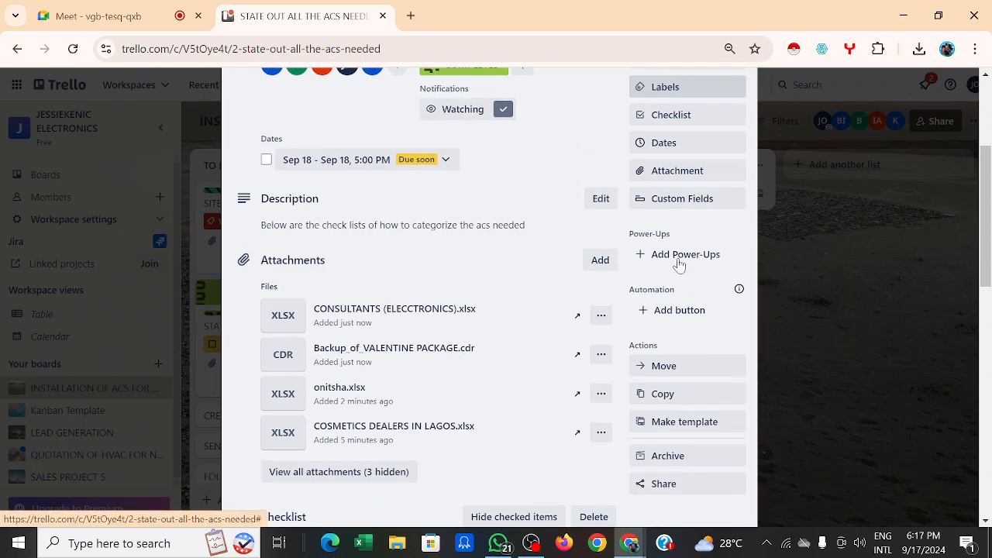
{"action": "scroll", "coordinate": [573, 124], "scroll_direction": "up", "scroll_amount": 3}
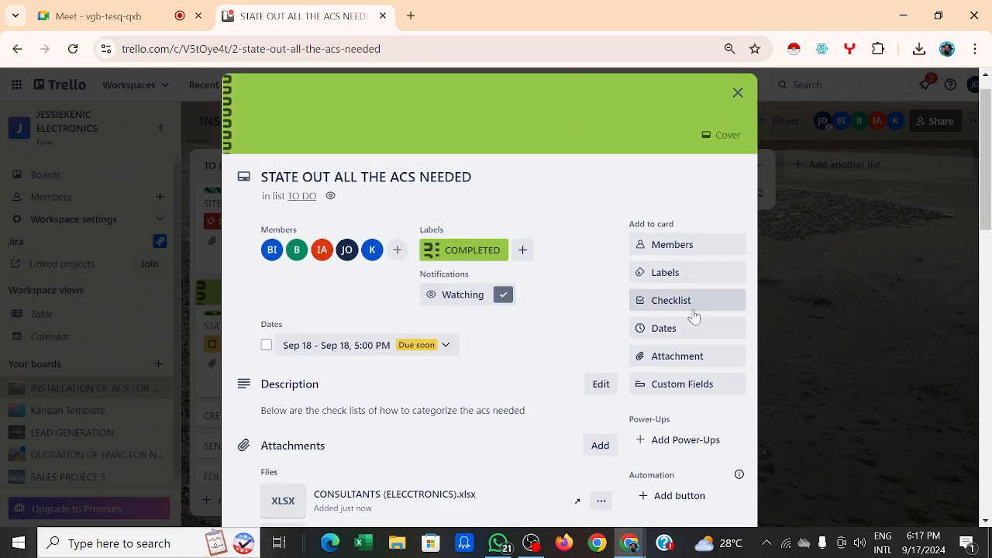
{"action": "scroll", "coordinate": [694, 315], "scroll_direction": "down", "scroll_amount": 2}
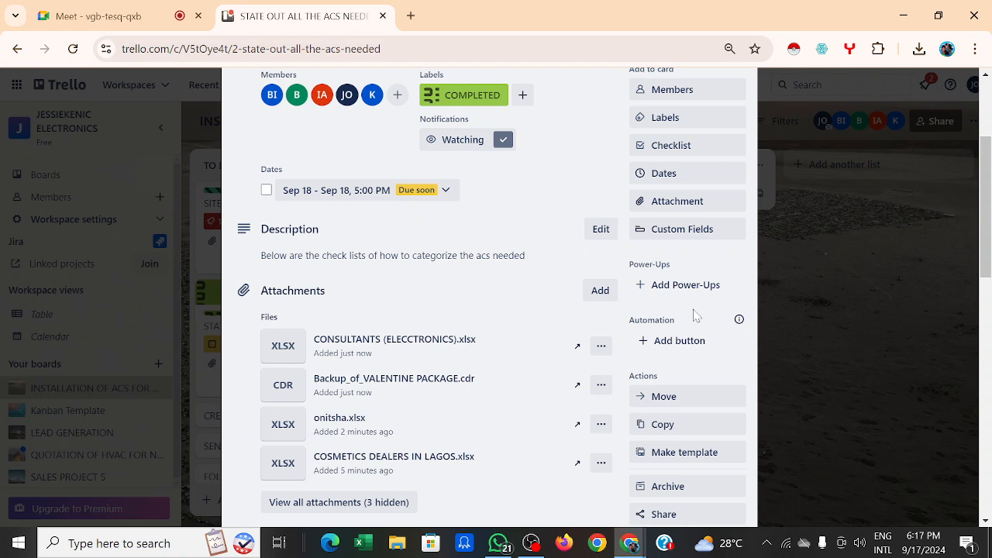
{"action": "scroll", "coordinate": [593, 166], "scroll_direction": "up", "scroll_amount": 2}
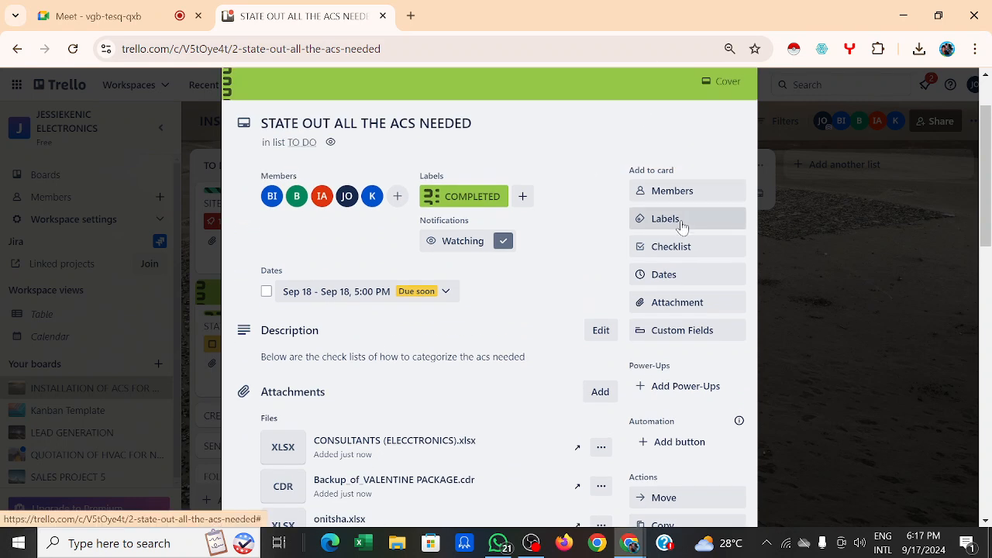
{"action": "scroll", "coordinate": [680, 273], "scroll_direction": "down", "scroll_amount": 2}
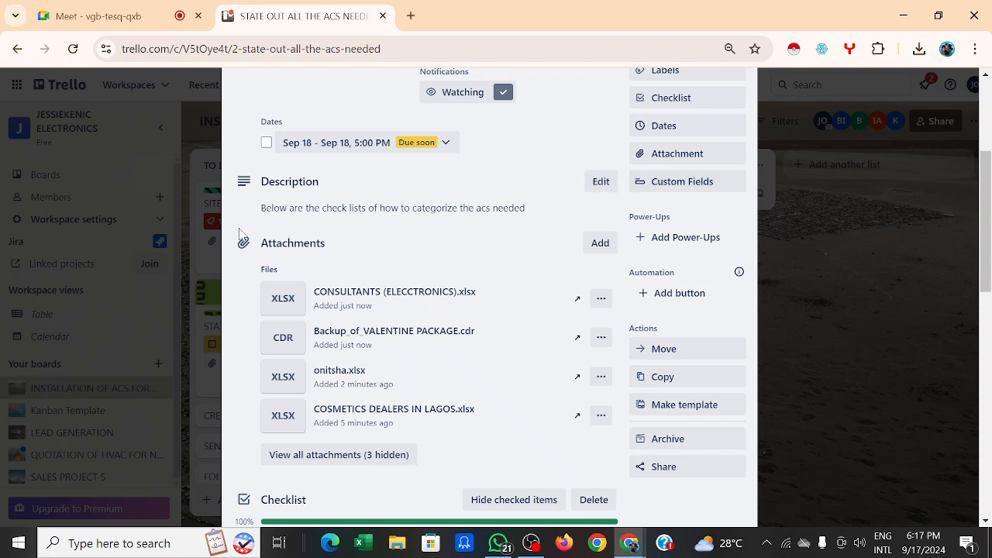
Step: Close the Custom Fields prompt once more and review the card's label, members and due date
{"action": "left_click", "coordinate": [650, 182]}
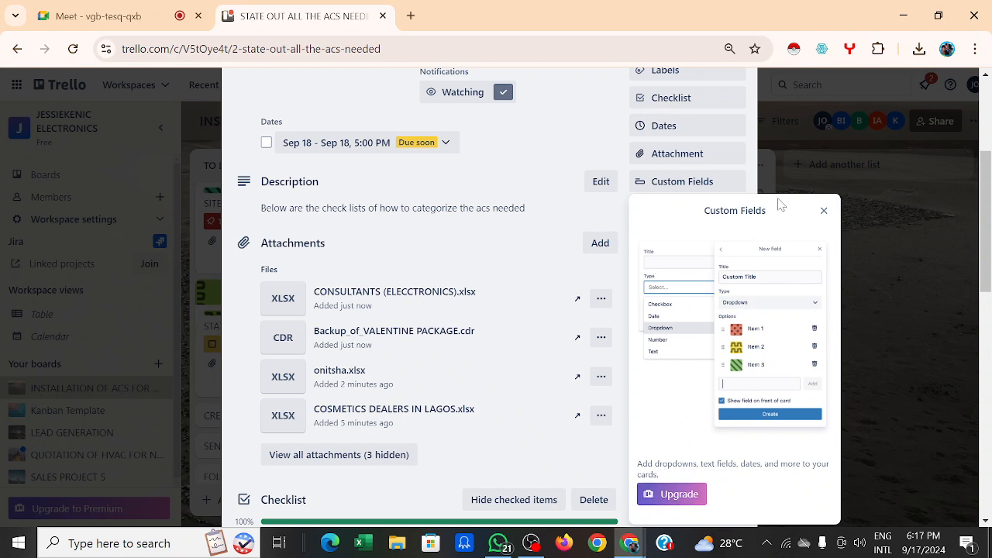
{"action": "left_click", "coordinate": [823, 211]}
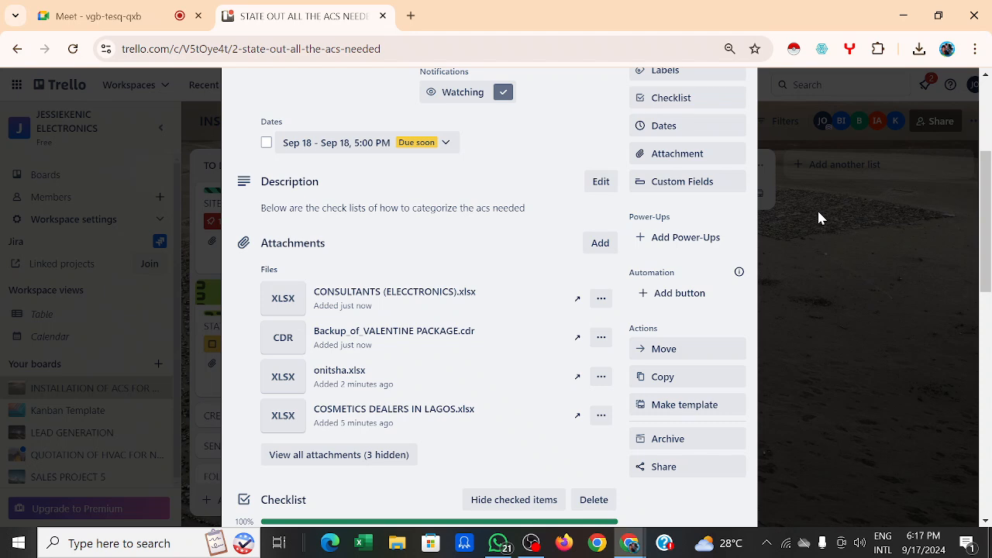
{"action": "scroll", "coordinate": [674, 165], "scroll_direction": "up", "scroll_amount": 3}
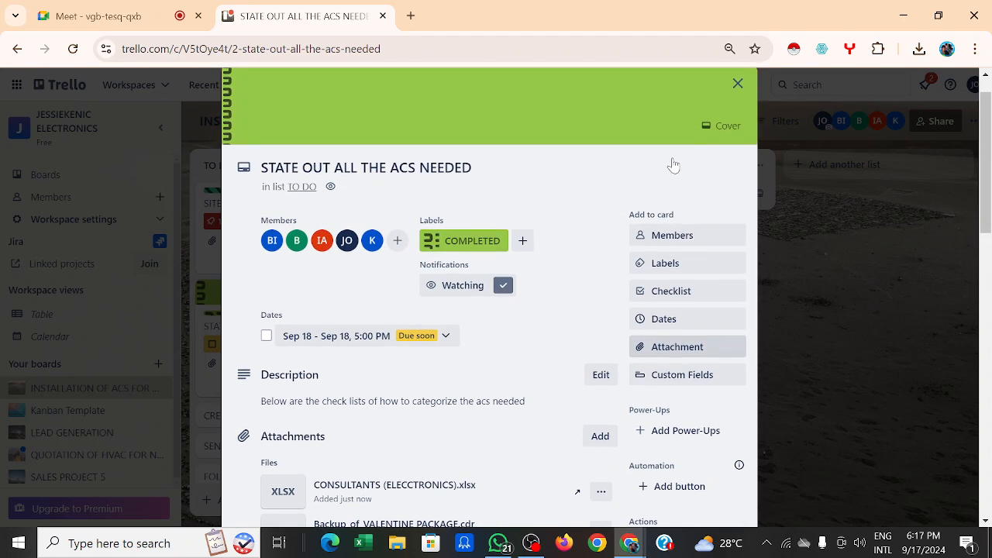
{"action": "scroll", "coordinate": [685, 199], "scroll_direction": "down", "scroll_amount": 1}
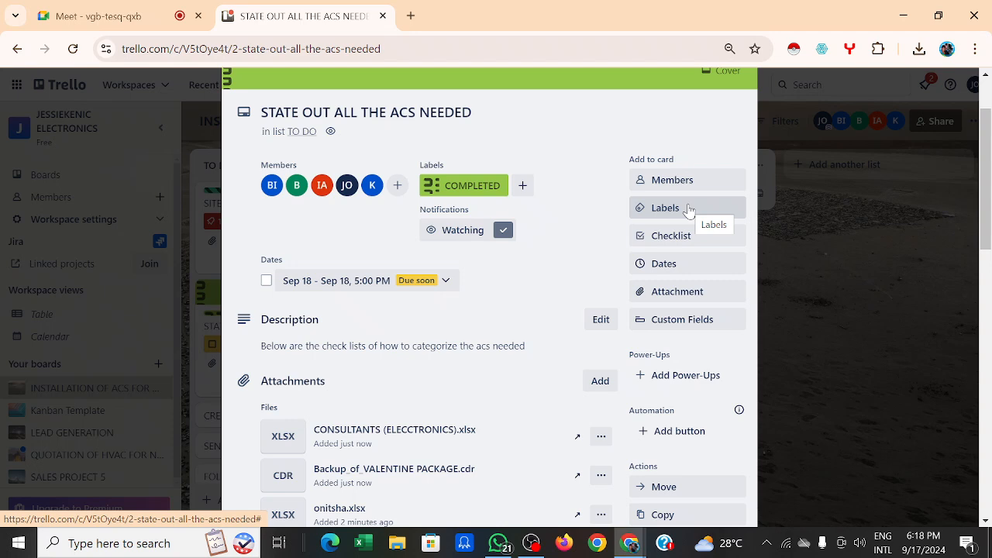
{"action": "scroll", "coordinate": [675, 254], "scroll_direction": "down", "scroll_amount": 1}
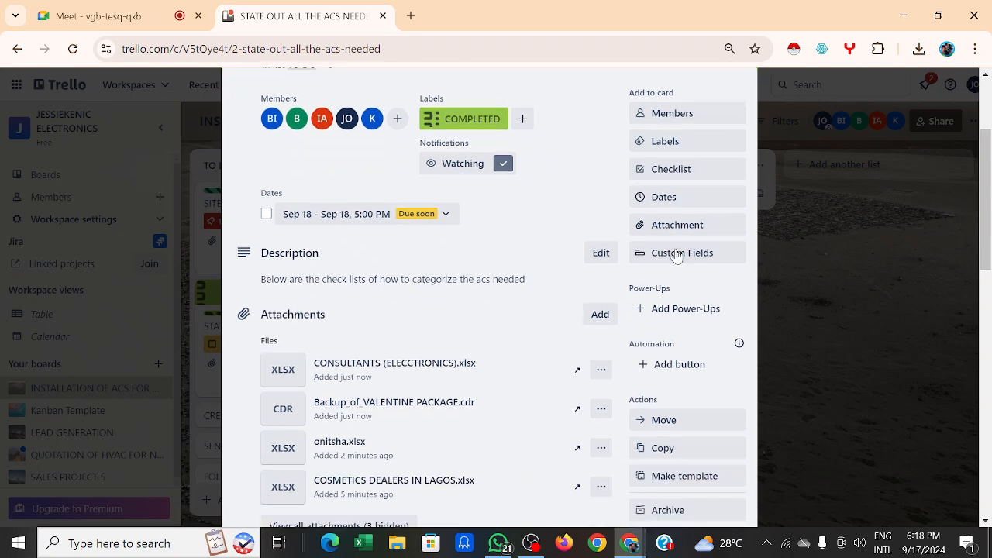
{"action": "scroll", "coordinate": [676, 255], "scroll_direction": "up", "scroll_amount": 2}
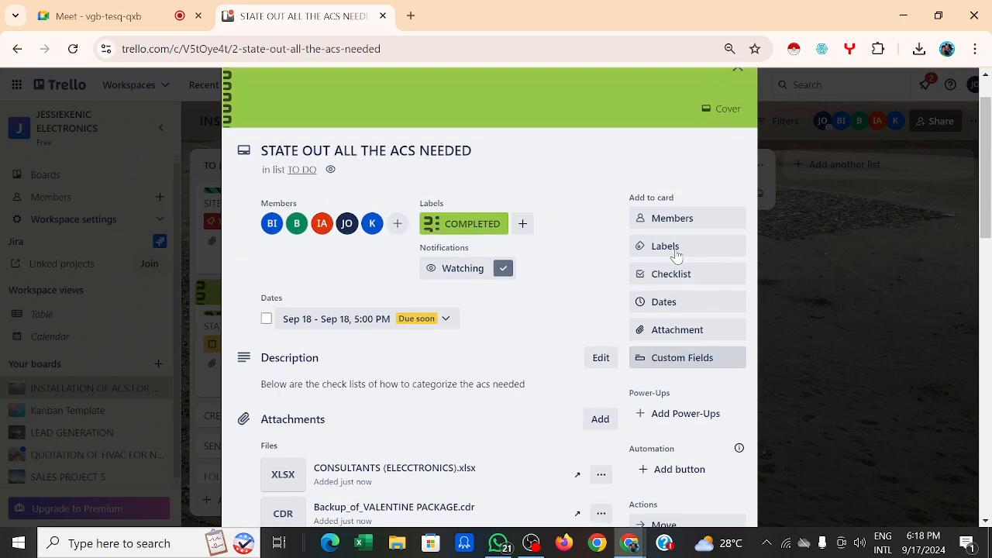
{"action": "scroll", "coordinate": [674, 254], "scroll_direction": "down", "scroll_amount": 2}
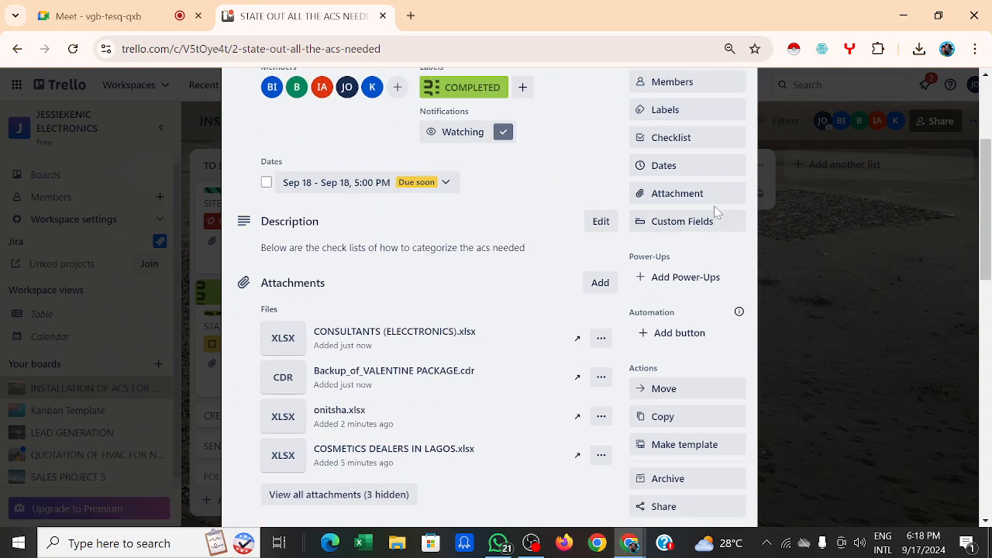
Step: View the Custom Fields upgrade plans, dismiss them, then reopen and close the Custom Fields prompt
{"action": "left_click", "coordinate": [703, 222]}
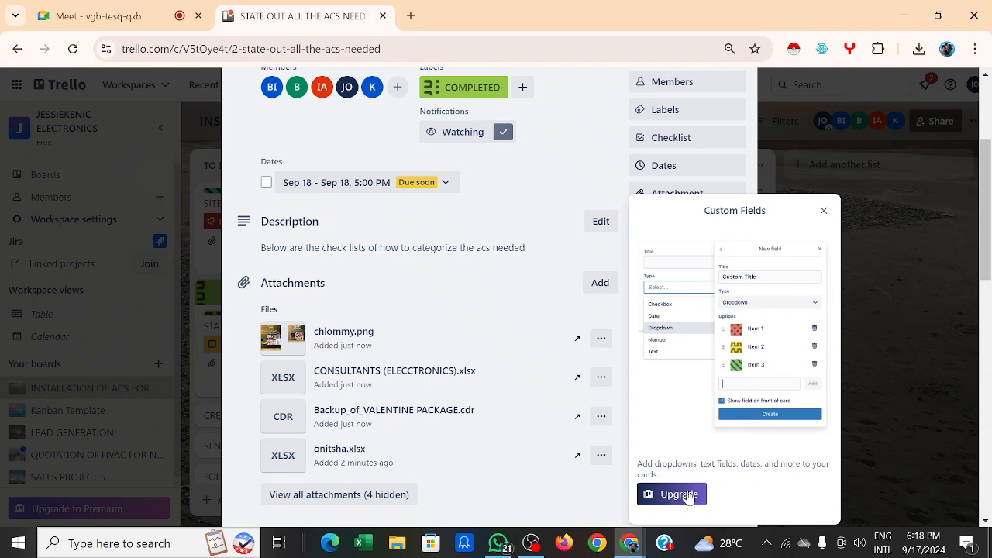
{"action": "left_click", "coordinate": [682, 502]}
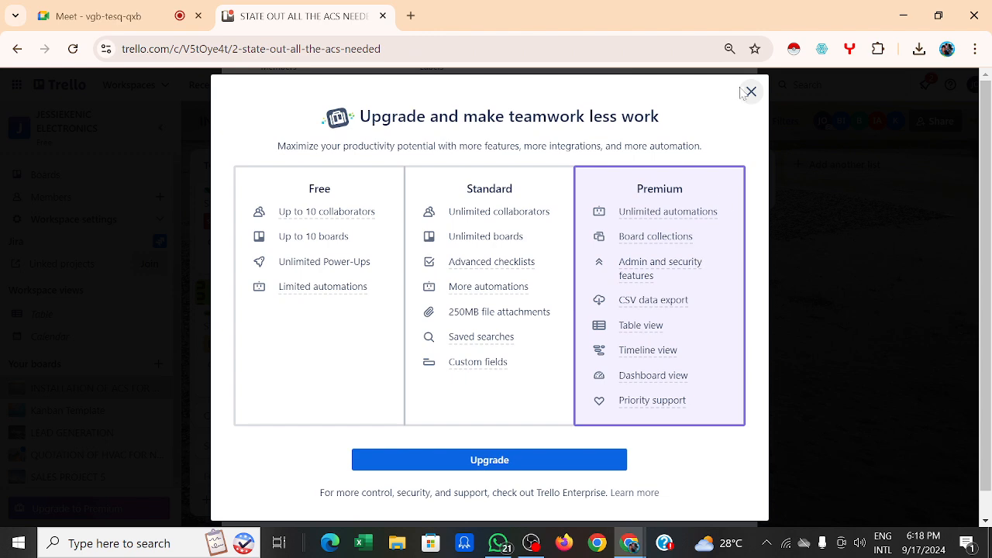
{"action": "left_click", "coordinate": [751, 93]}
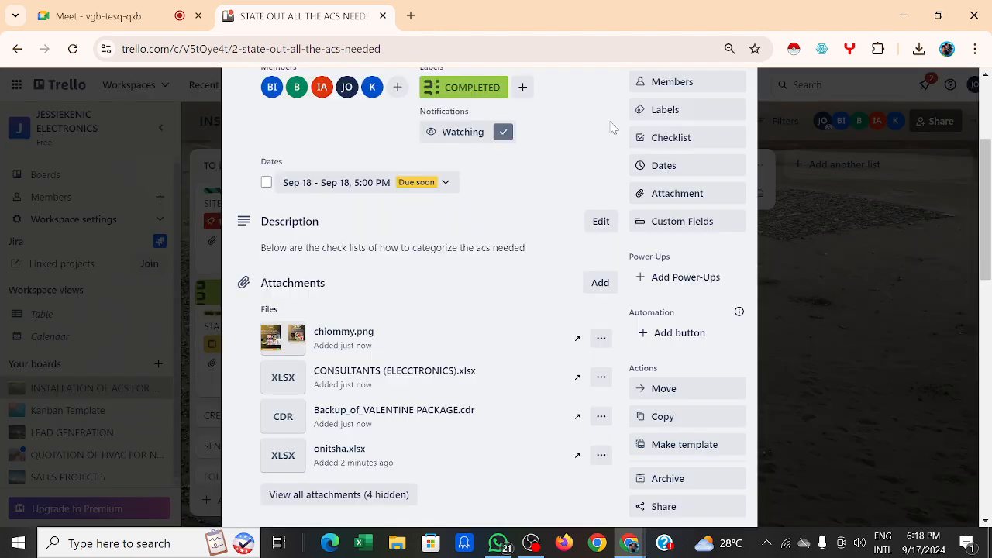
{"action": "scroll", "coordinate": [581, 112], "scroll_direction": "up", "scroll_amount": 2}
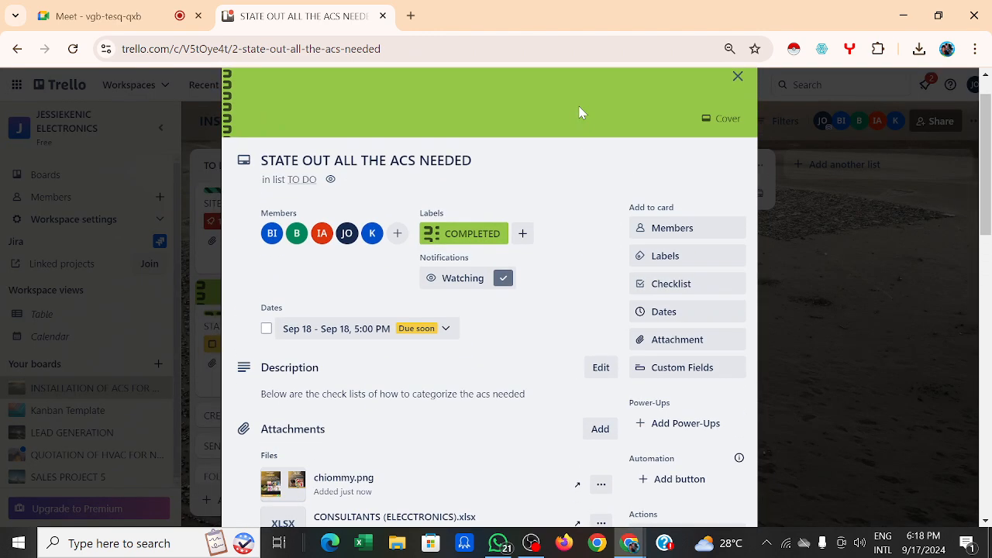
{"action": "scroll", "coordinate": [581, 112], "scroll_direction": "down", "scroll_amount": 2}
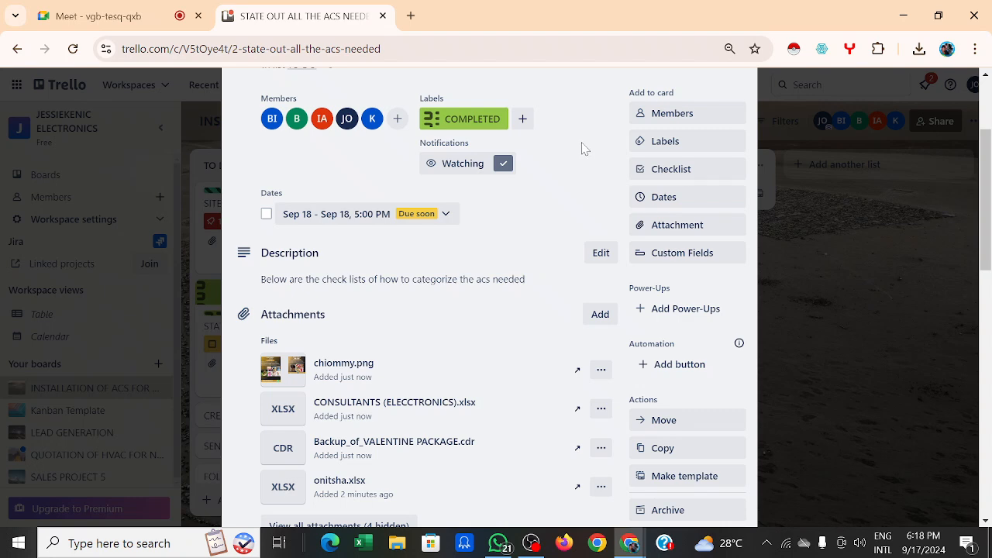
{"action": "scroll", "coordinate": [584, 147], "scroll_direction": "down", "scroll_amount": 1}
{"action": "scroll", "coordinate": [582, 148], "scroll_direction": "up", "scroll_amount": 1}
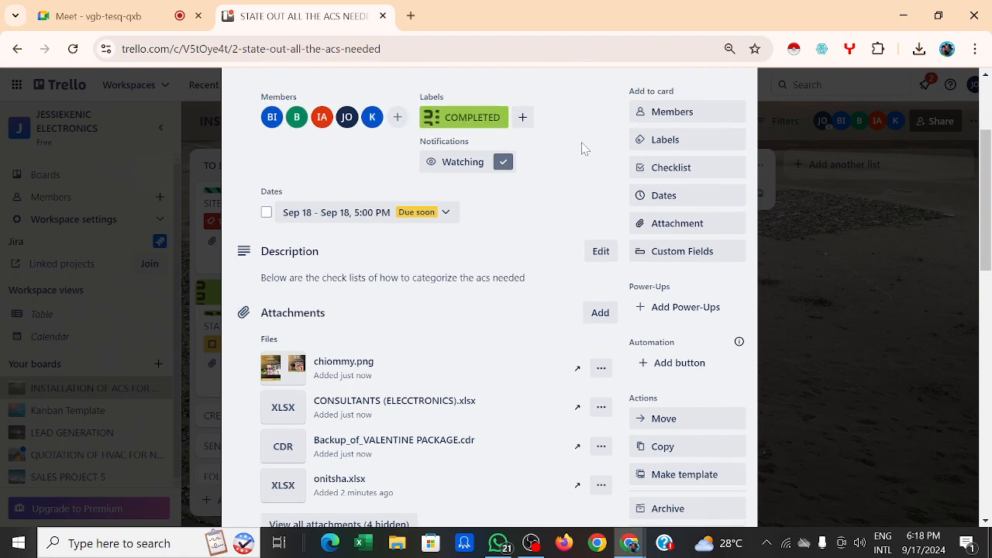
{"action": "left_click", "coordinate": [649, 266]}
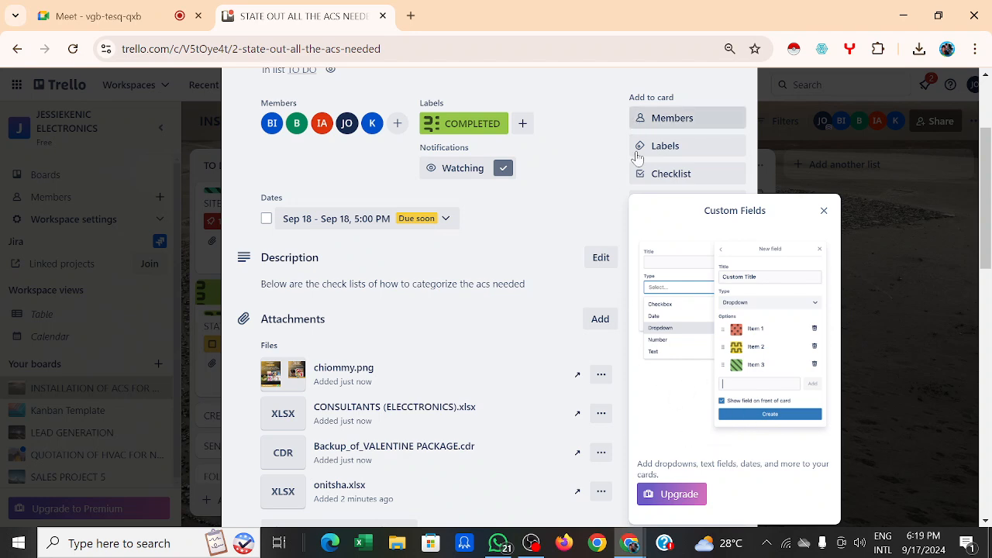
{"action": "left_click", "coordinate": [824, 212]}
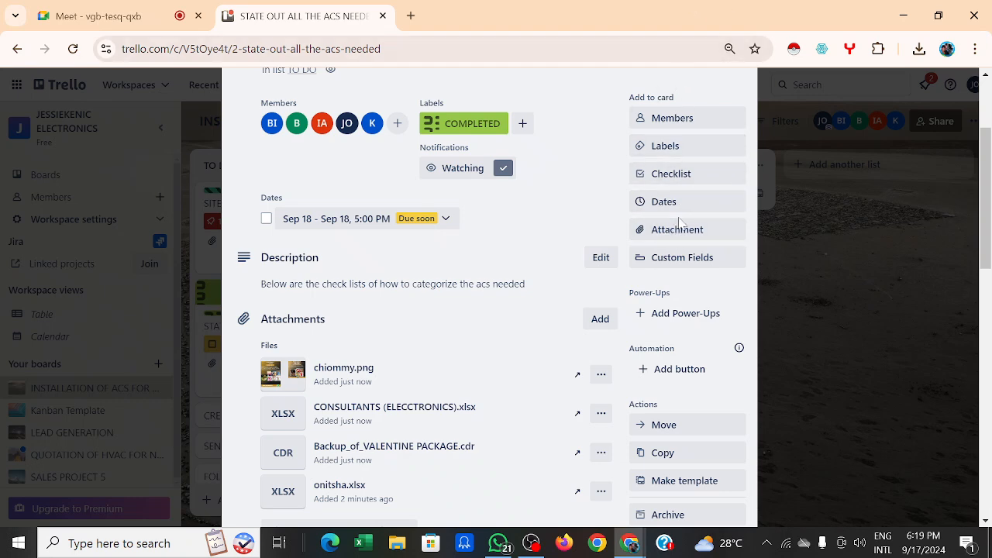
{"action": "scroll", "coordinate": [710, 199], "scroll_direction": "down", "scroll_amount": 2}
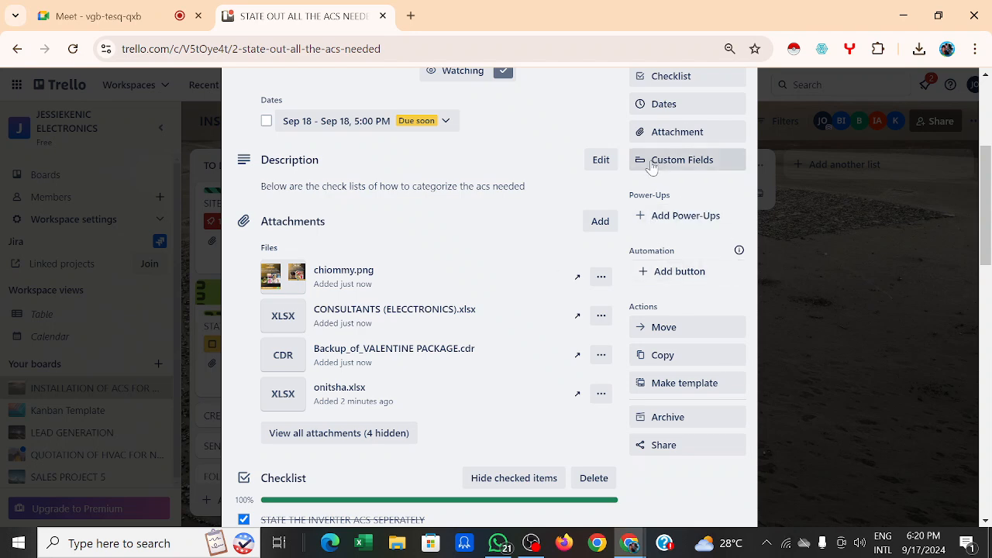
Step: Search Power-Ups for 'slack', add the Slack Power-Up to the board, and show its settings options
{"action": "left_click", "coordinate": [700, 220]}
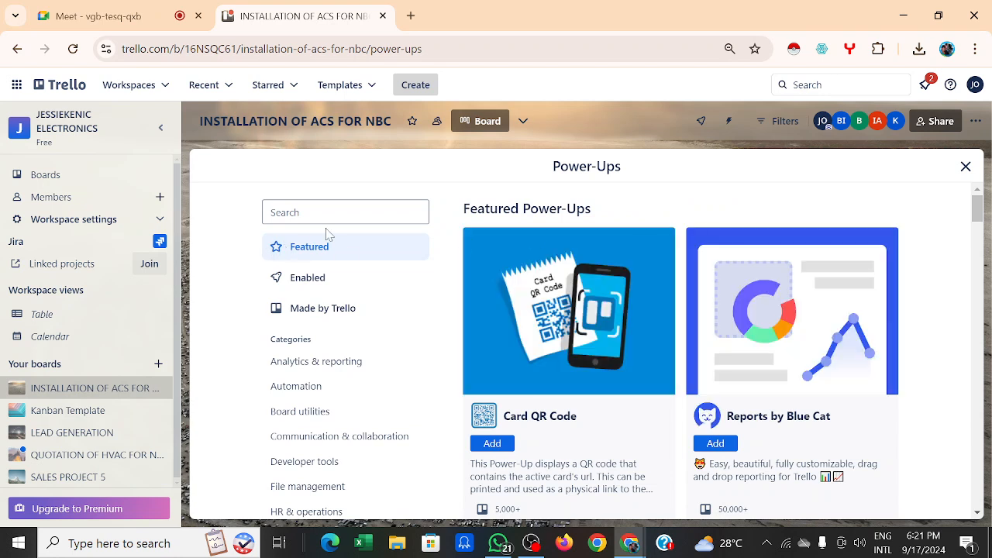
{"action": "type", "text": "s"}
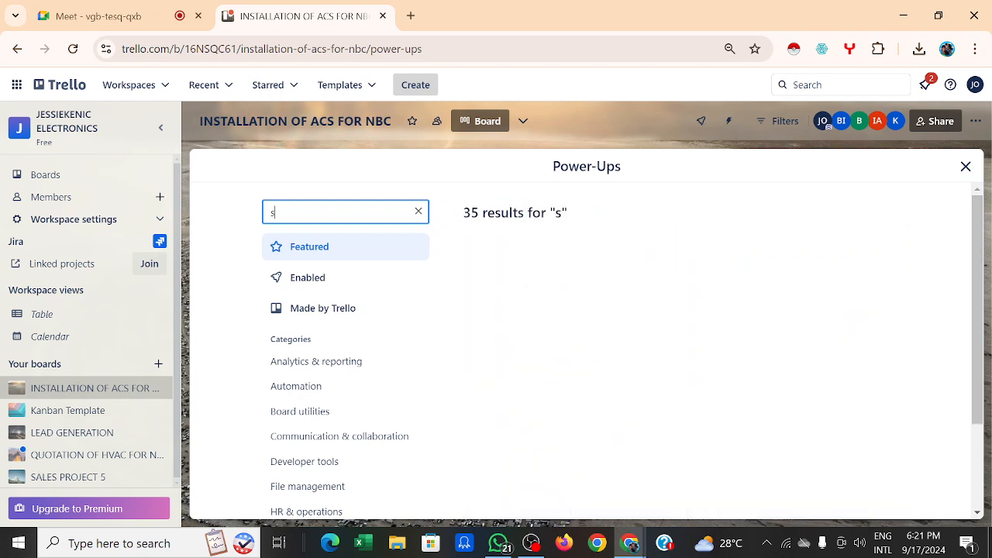
{"action": "type", "text": "lack"}
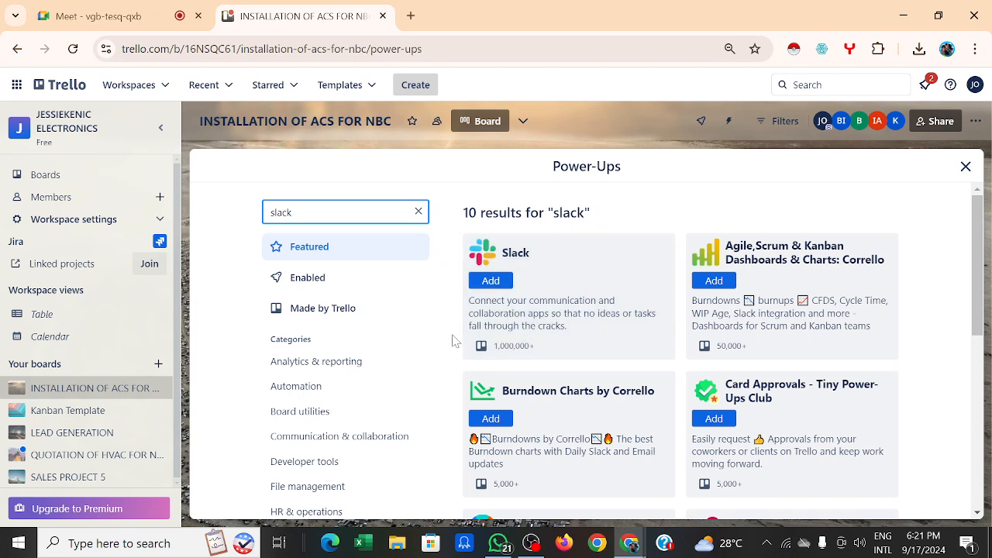
{"action": "left_click", "coordinate": [491, 281]}
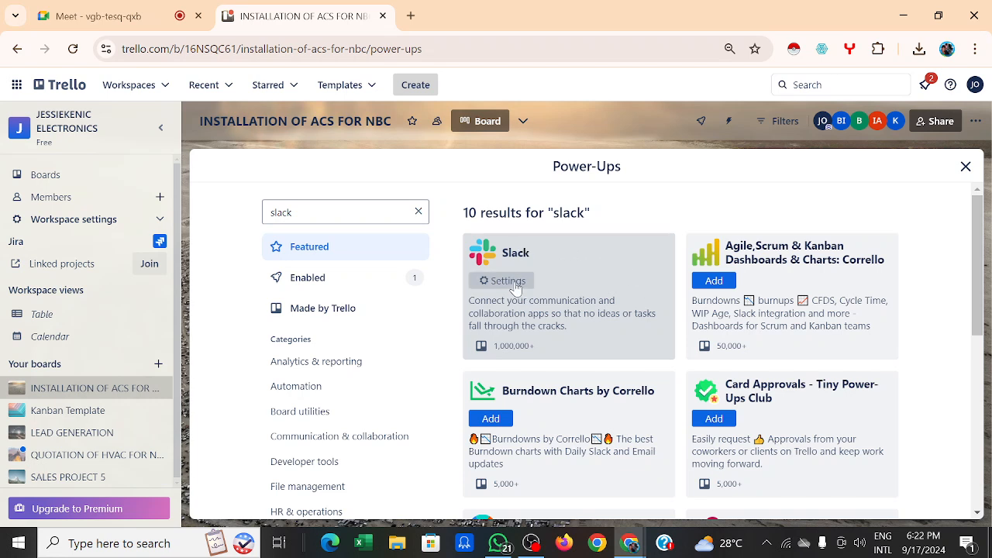
{"action": "left_click", "coordinate": [514, 285]}
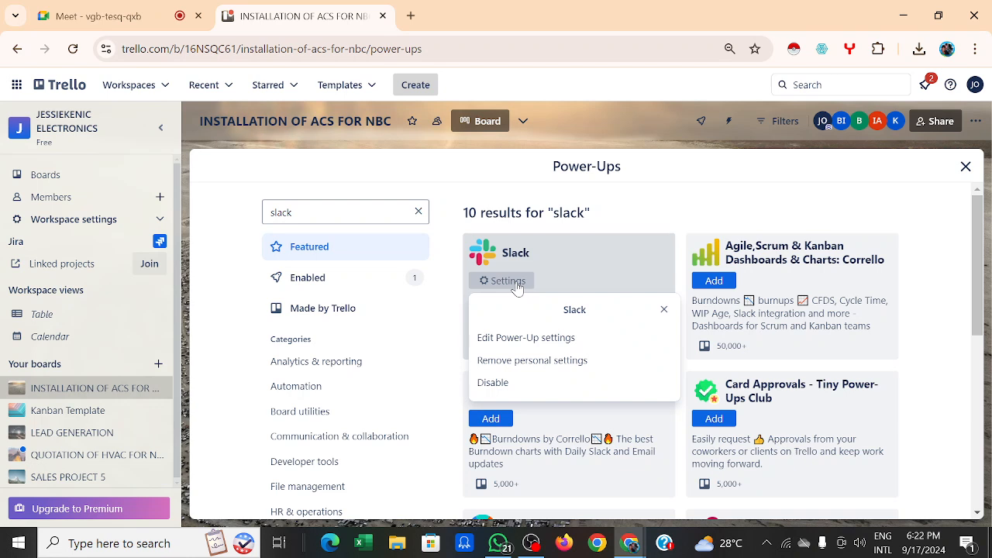
Step: Go into the Slack Power-Up settings and start a new Slack alert
{"action": "left_click", "coordinate": [543, 347]}
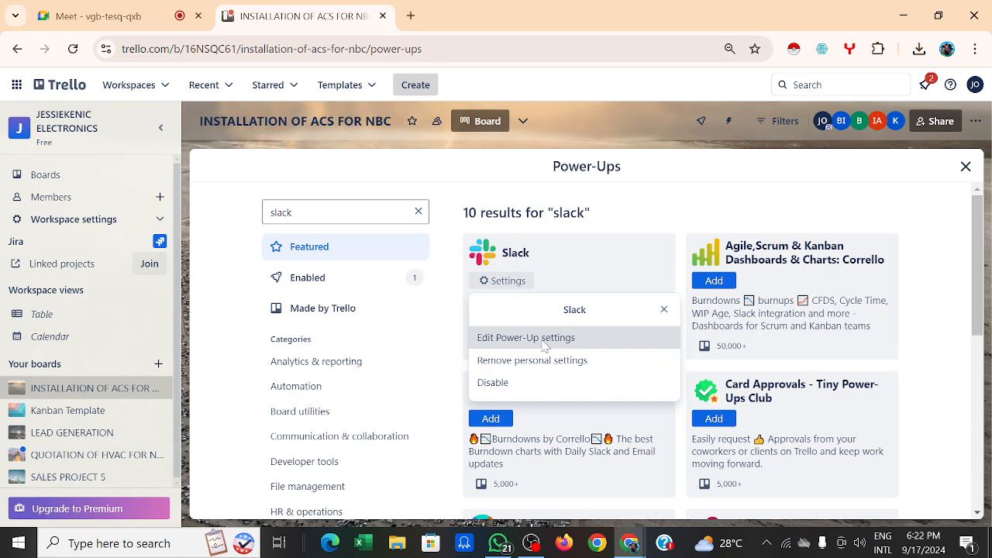
{"action": "left_click", "coordinate": [542, 346]}
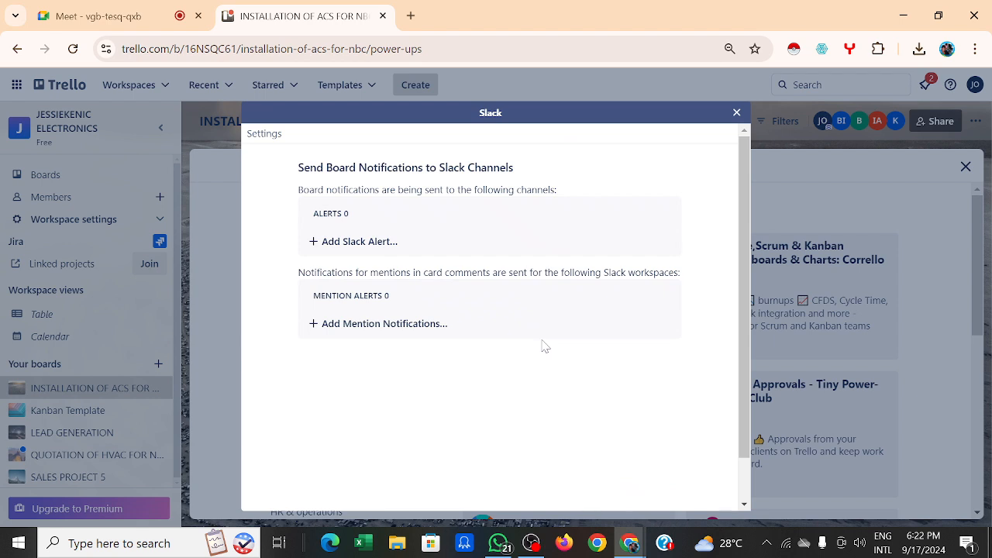
{"action": "left_click", "coordinate": [371, 248]}
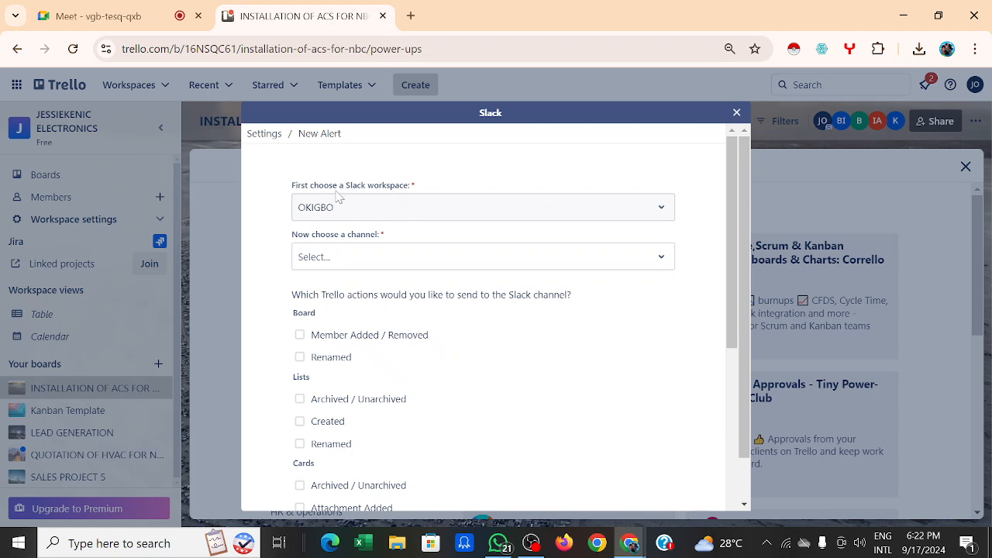
Step: Point the alert at the first Slack workspace and its #general channel
{"action": "left_click", "coordinate": [660, 215]}
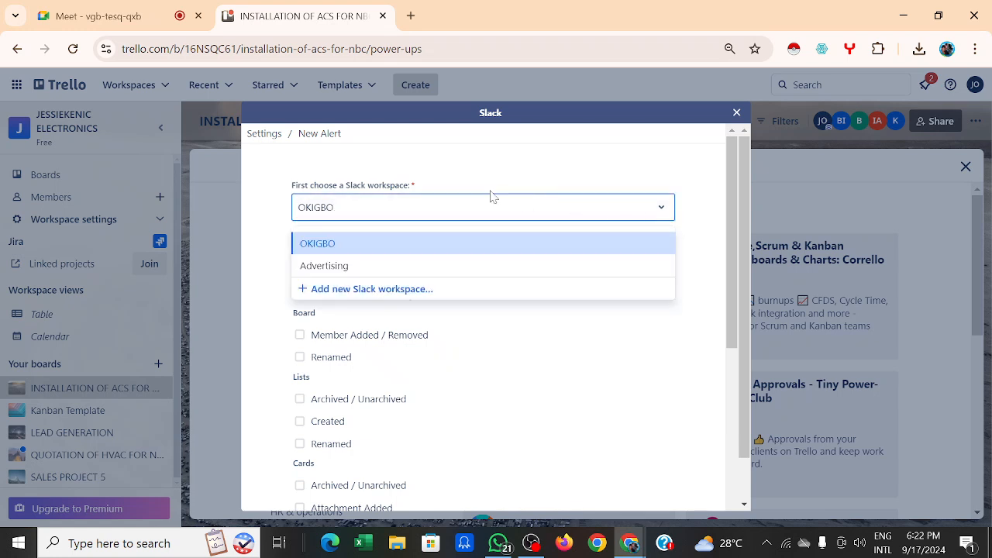
{"action": "left_click", "coordinate": [408, 244]}
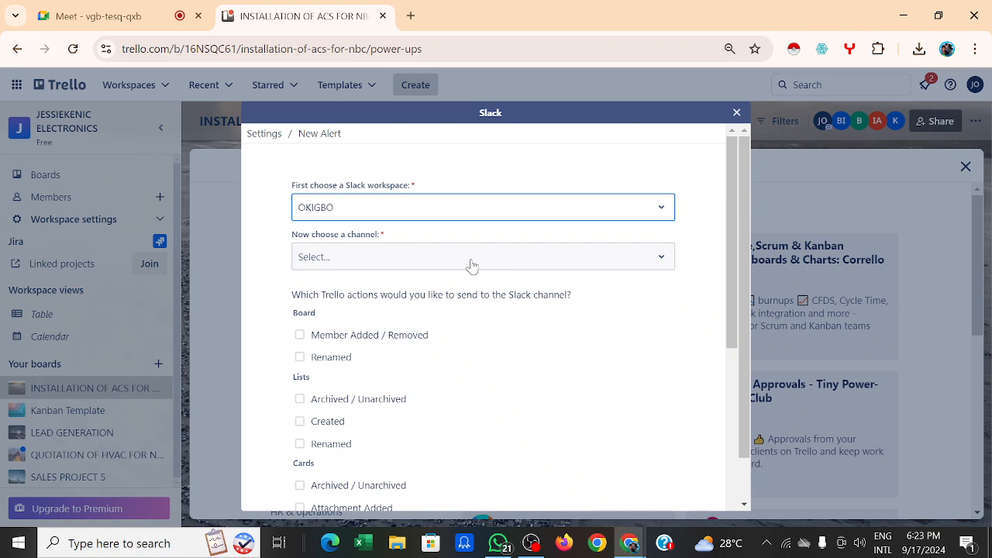
{"action": "left_click", "coordinate": [662, 264]}
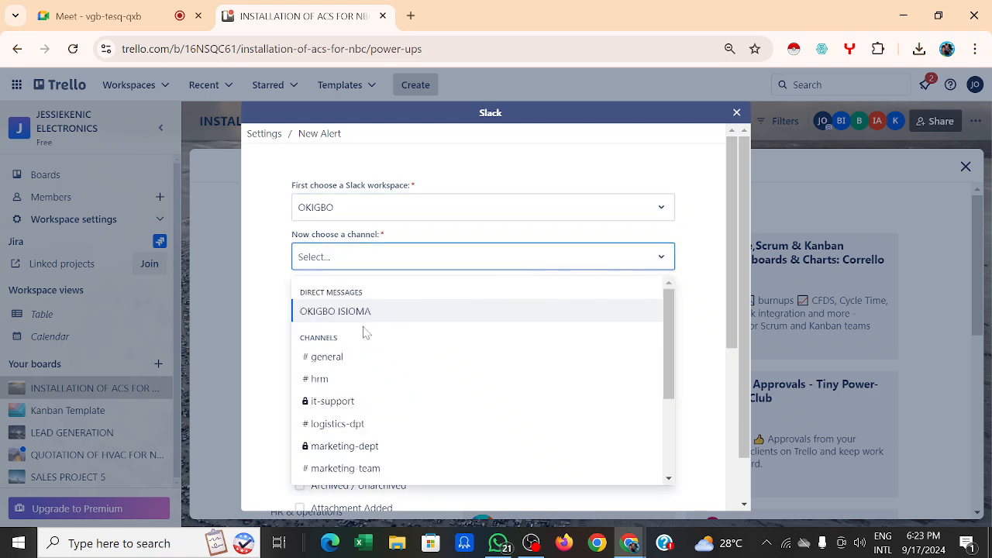
{"action": "left_click", "coordinate": [332, 358]}
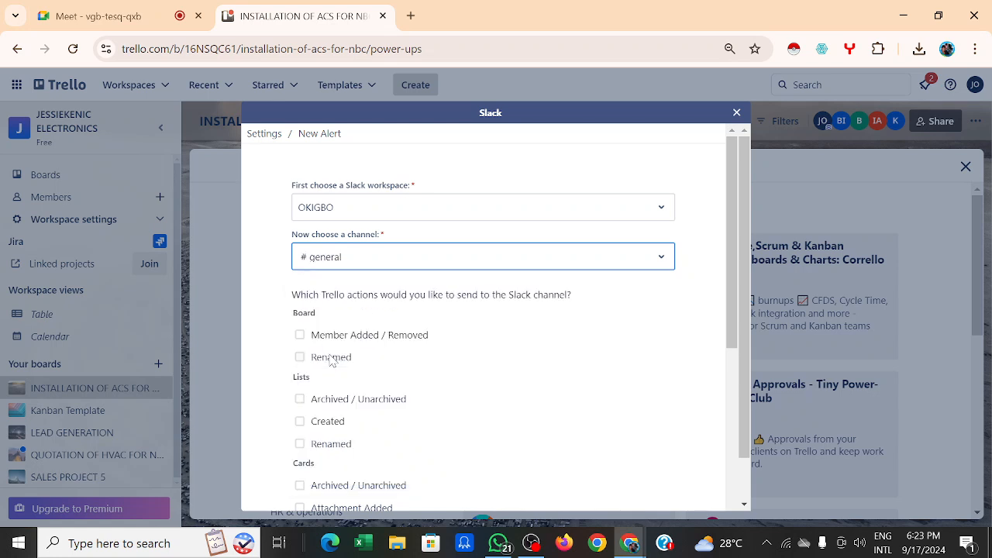
{"action": "scroll", "coordinate": [289, 243], "scroll_direction": "down", "scroll_amount": 1}
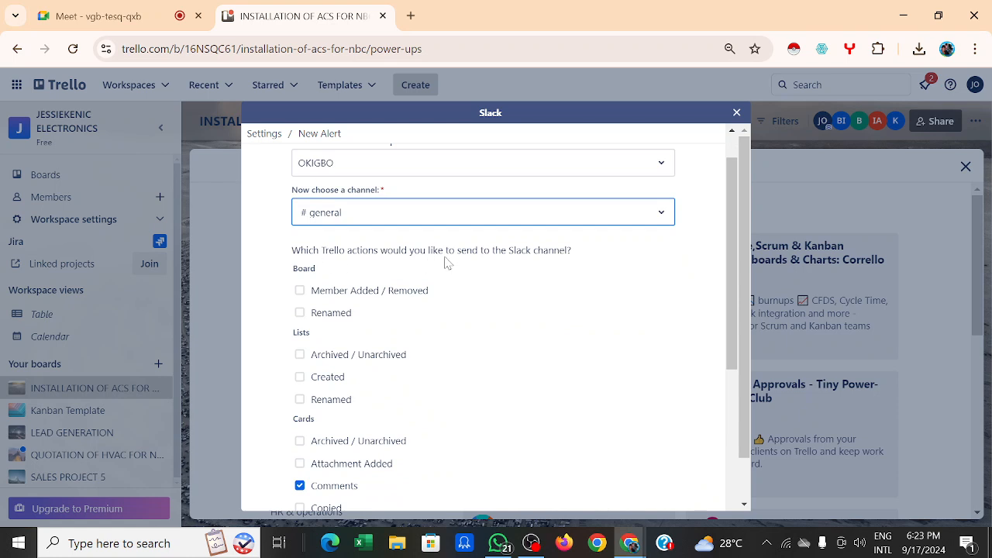
{"action": "scroll", "coordinate": [553, 273], "scroll_direction": "down", "scroll_amount": 1}
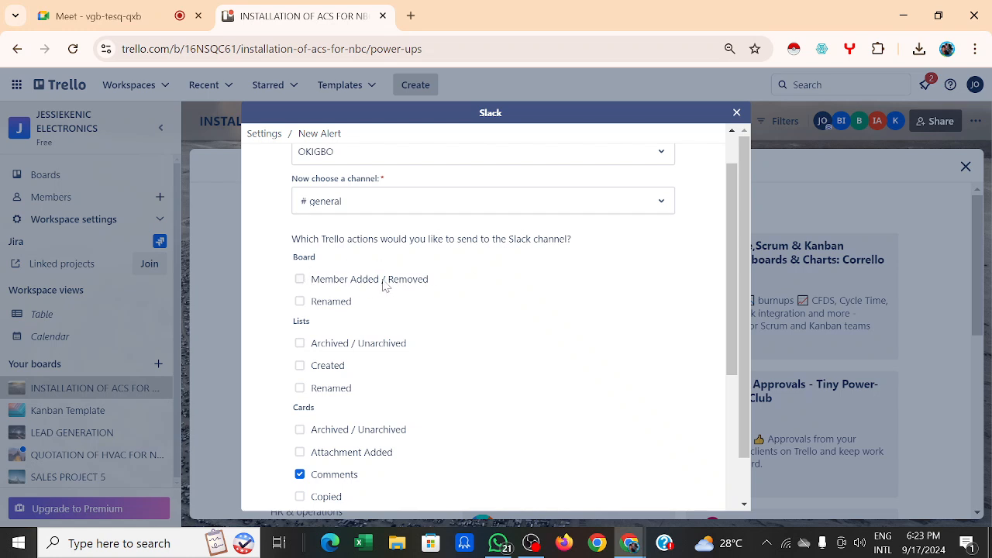
Step: Tick the board-member, board-renamed, list archived, list created and list renamed alert actions
{"action": "left_click", "coordinate": [300, 280]}
{"action": "left_click", "coordinate": [302, 302]}
{"action": "scroll", "coordinate": [373, 318], "scroll_direction": "down", "scroll_amount": 1}
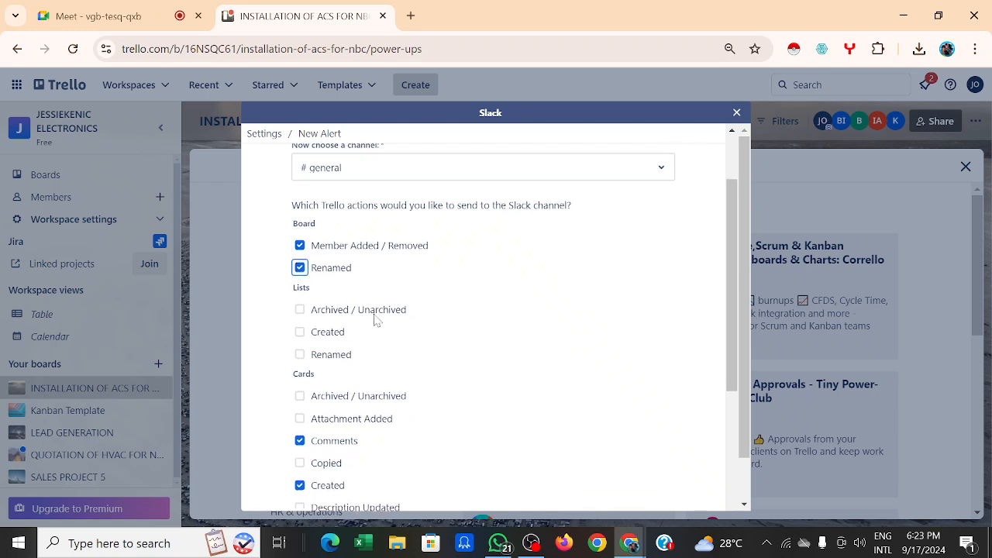
{"action": "left_click", "coordinate": [302, 302]}
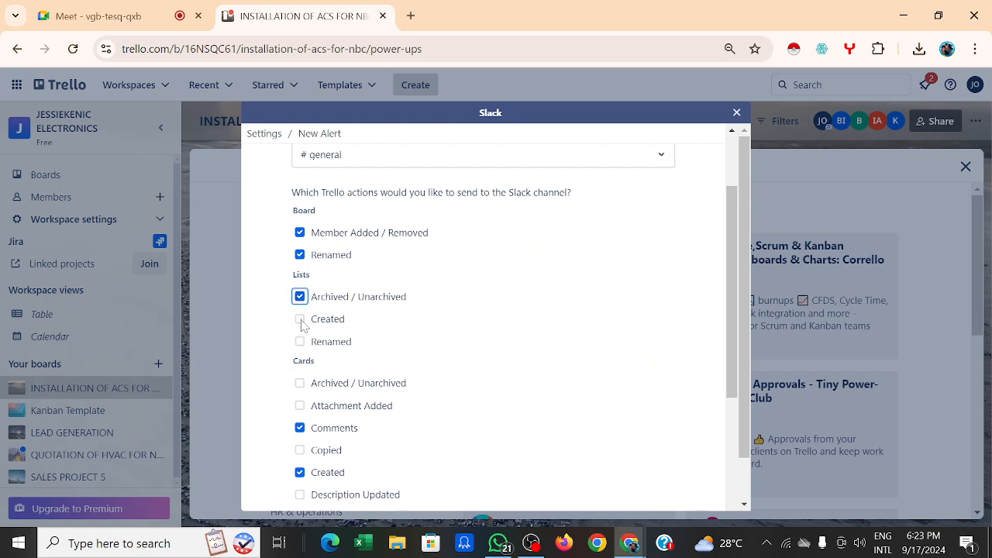
{"action": "left_click", "coordinate": [302, 323]}
{"action": "left_click", "coordinate": [300, 343]}
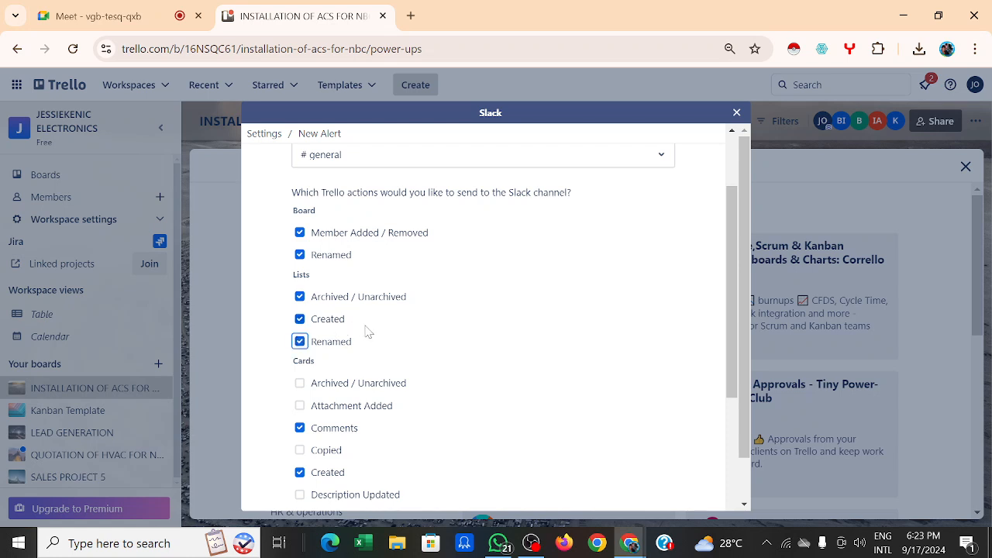
{"action": "scroll", "coordinate": [368, 332], "scroll_direction": "down", "scroll_amount": 1}
Step: Tick card archived, attachment added, copied, label, member, moved and renamed alert actions
{"action": "left_click", "coordinate": [300, 325]}
{"action": "left_click", "coordinate": [299, 348]}
{"action": "scroll", "coordinate": [321, 333], "scroll_direction": "down", "scroll_amount": 2}
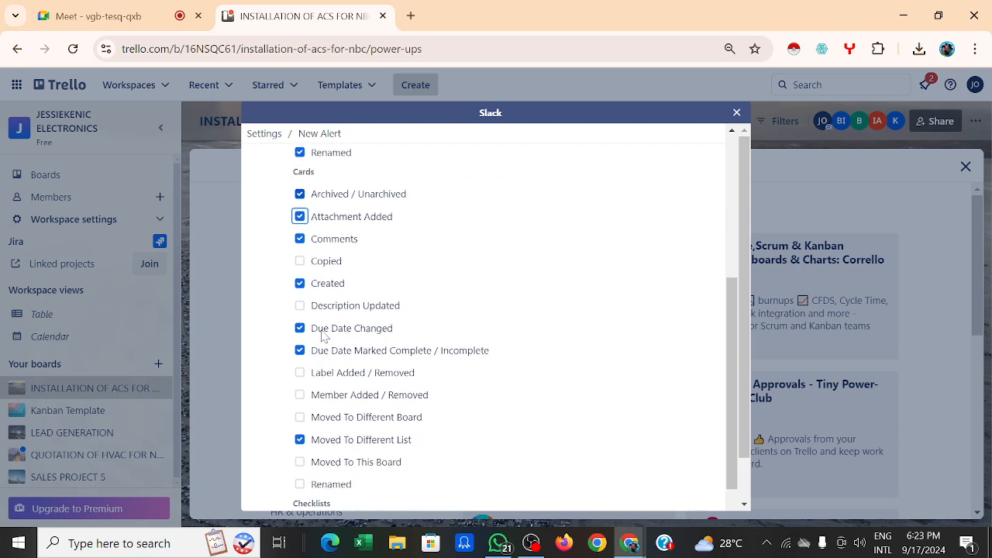
{"action": "left_click", "coordinate": [301, 262]}
{"action": "scroll", "coordinate": [302, 271], "scroll_direction": "down", "scroll_amount": 2}
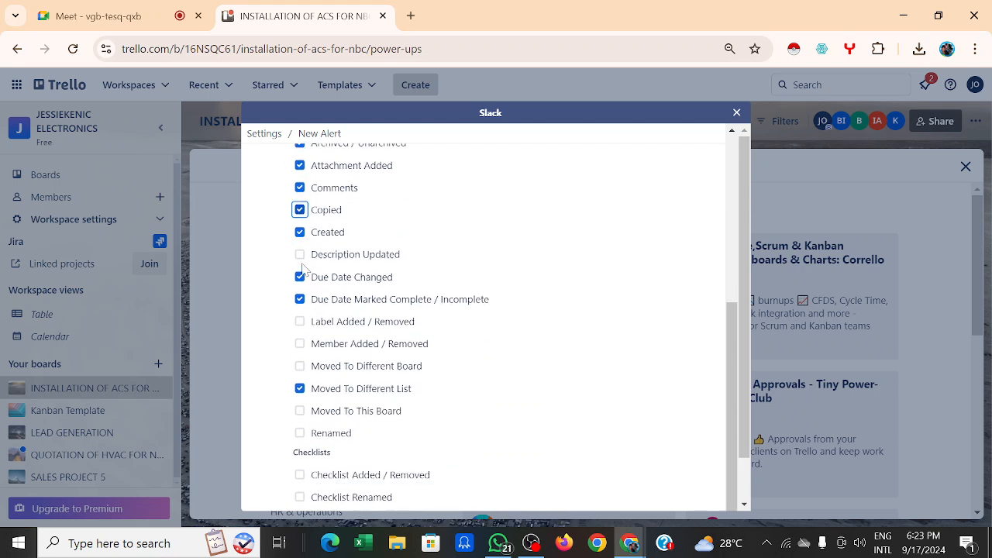
{"action": "left_click", "coordinate": [300, 281]}
{"action": "left_click", "coordinate": [300, 303]}
{"action": "left_click", "coordinate": [301, 326]}
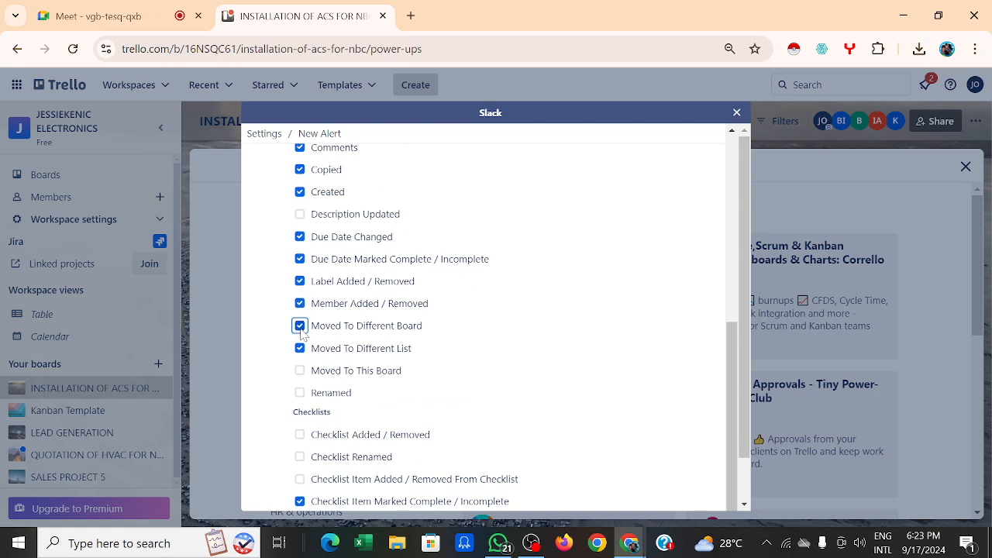
{"action": "scroll", "coordinate": [402, 328], "scroll_direction": "down", "scroll_amount": 1}
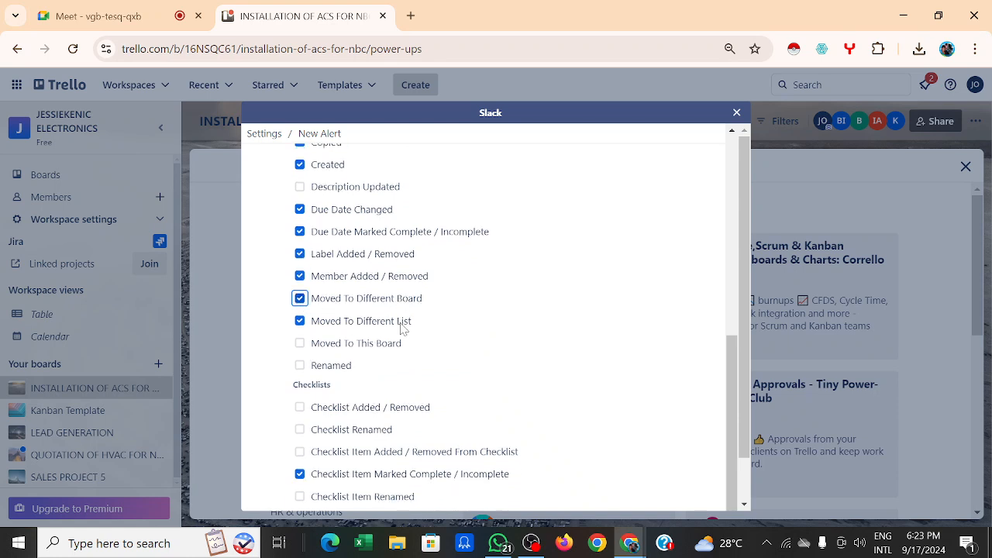
{"action": "left_click", "coordinate": [300, 343]}
{"action": "left_click", "coordinate": [299, 366]}
{"action": "scroll", "coordinate": [301, 369], "scroll_direction": "down", "scroll_amount": 1}
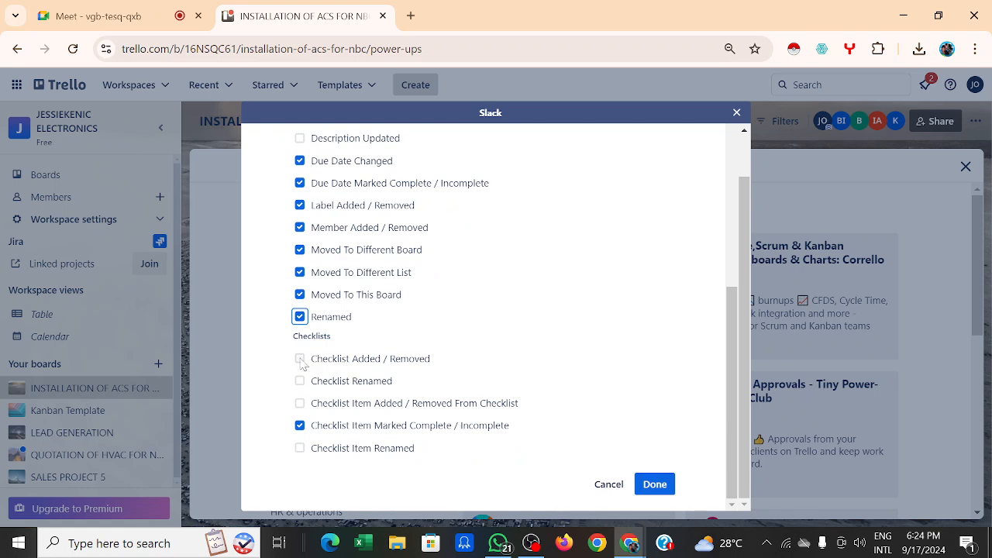
Step: Tick the checklist and checklist-item added, removed and renamed actions, then save the alert
{"action": "left_click", "coordinate": [301, 360]}
{"action": "left_click", "coordinate": [299, 380]}
{"action": "left_click", "coordinate": [300, 403]}
{"action": "left_click", "coordinate": [299, 448]}
{"action": "left_click", "coordinate": [653, 483]}
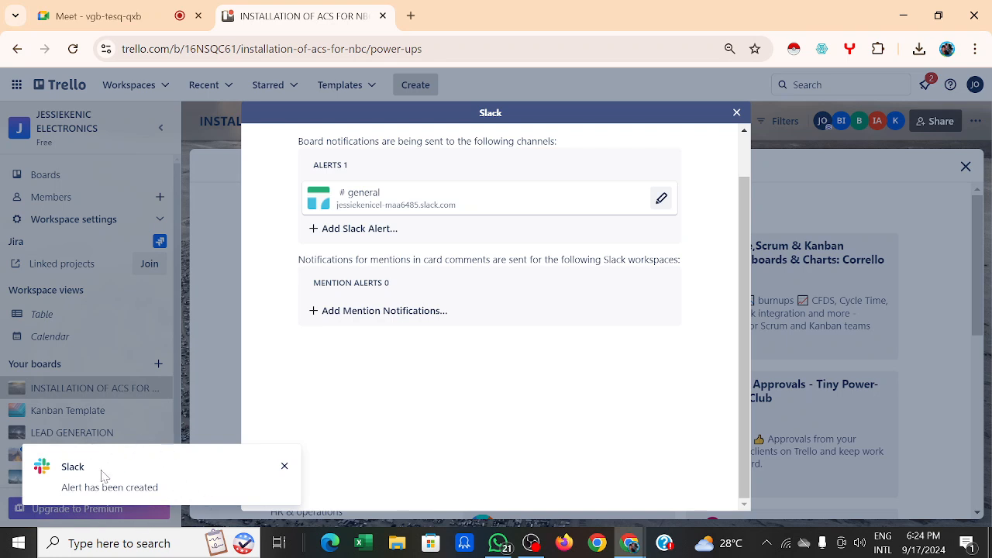
Step: Add a Slack mention notification for the workspace, then close the Slack settings and Power-Ups panel
{"action": "left_click", "coordinate": [385, 313]}
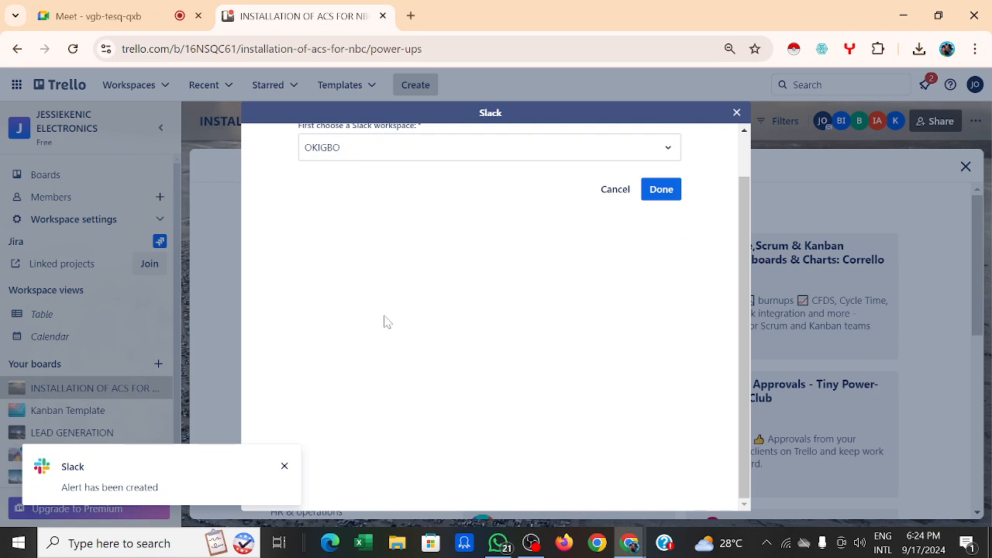
{"action": "left_click", "coordinate": [676, 192]}
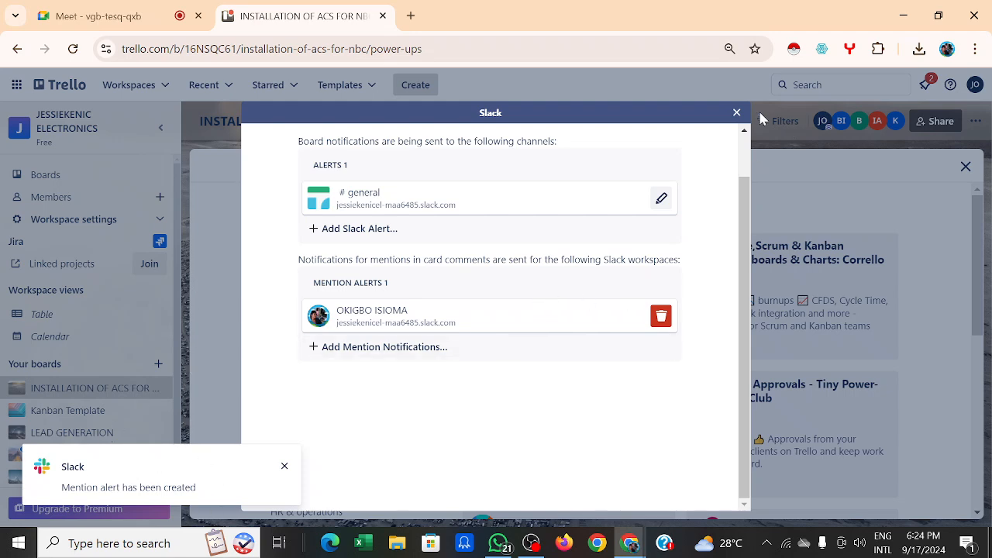
{"action": "left_click", "coordinate": [737, 114]}
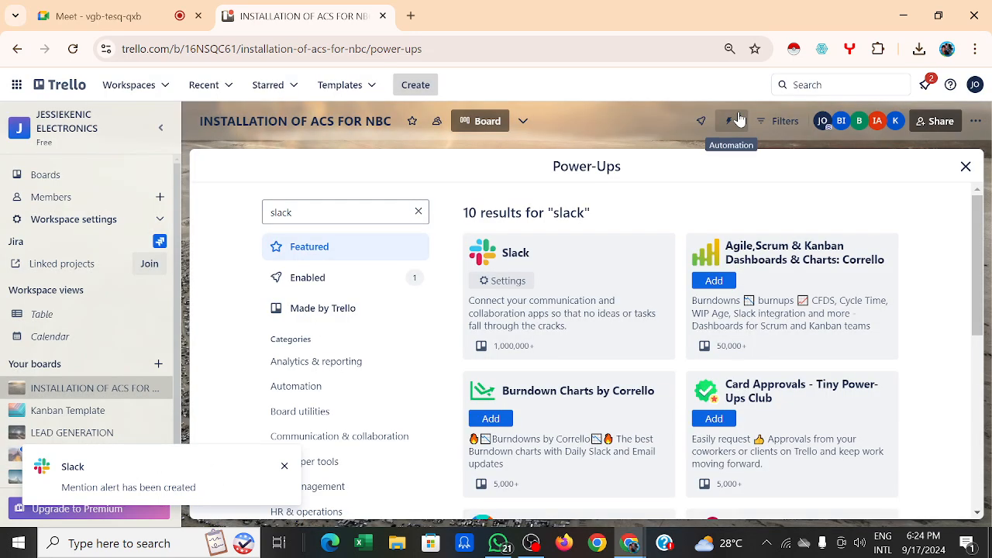
{"action": "left_click", "coordinate": [965, 166]}
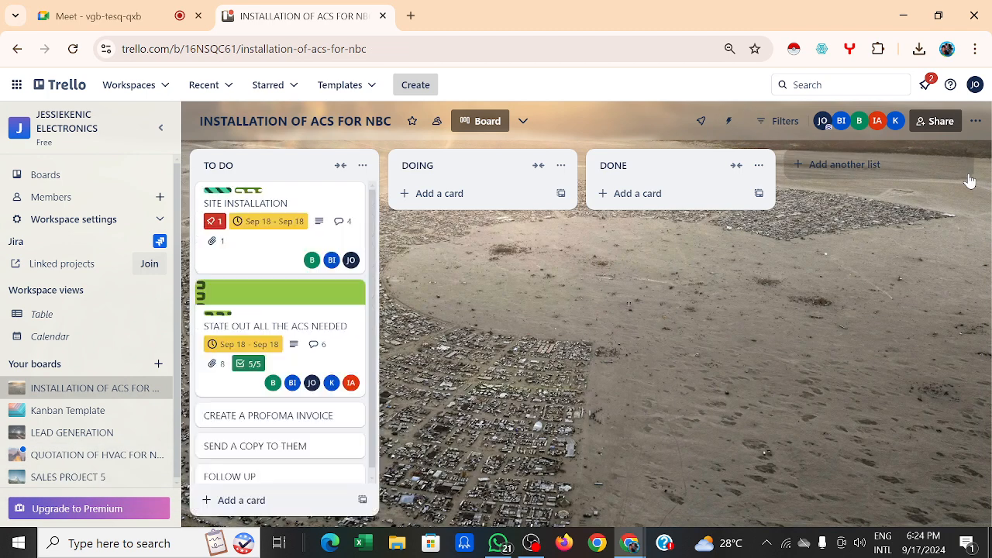
Step: Open the STATE OUT ALL THE ACS NEEDED card and view its attachments and completed checklist
{"action": "left_click", "coordinate": [349, 355]}
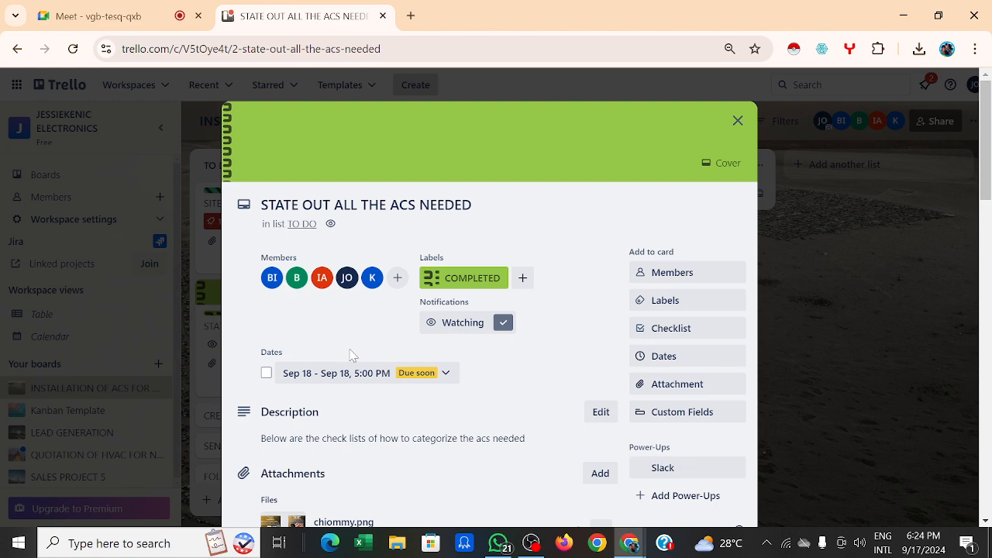
{"action": "scroll", "coordinate": [468, 368], "scroll_direction": "down", "scroll_amount": 3}
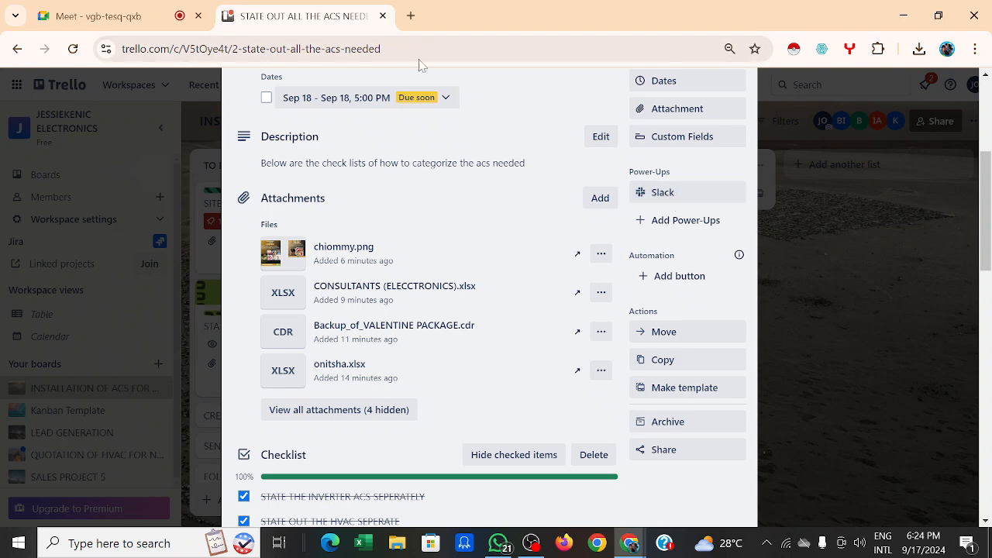
Step: In a new tab, open Slack's #general channel to see Trello's completion post for the card
{"action": "left_click", "coordinate": [411, 16]}
{"action": "type", "text": "s"}
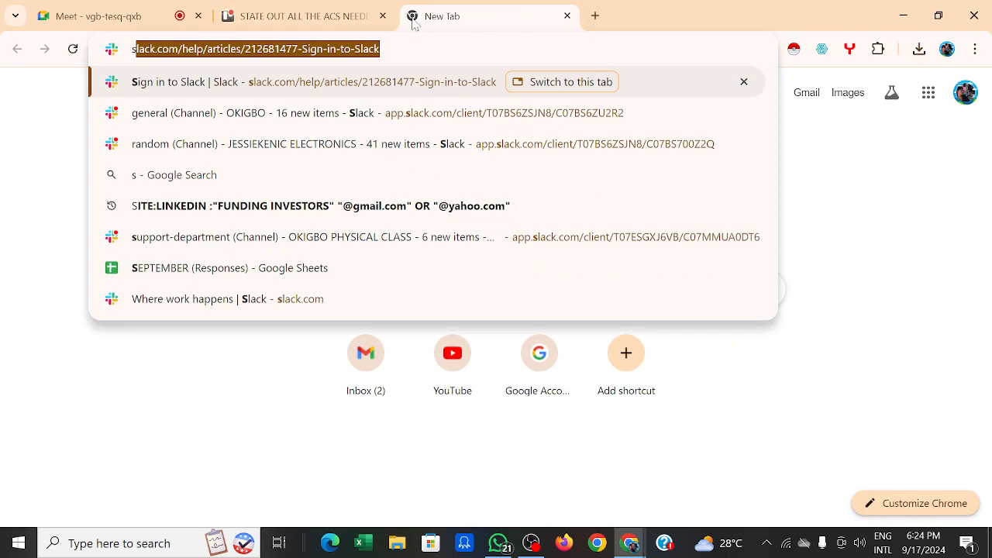
{"action": "type", "text": "lack"}
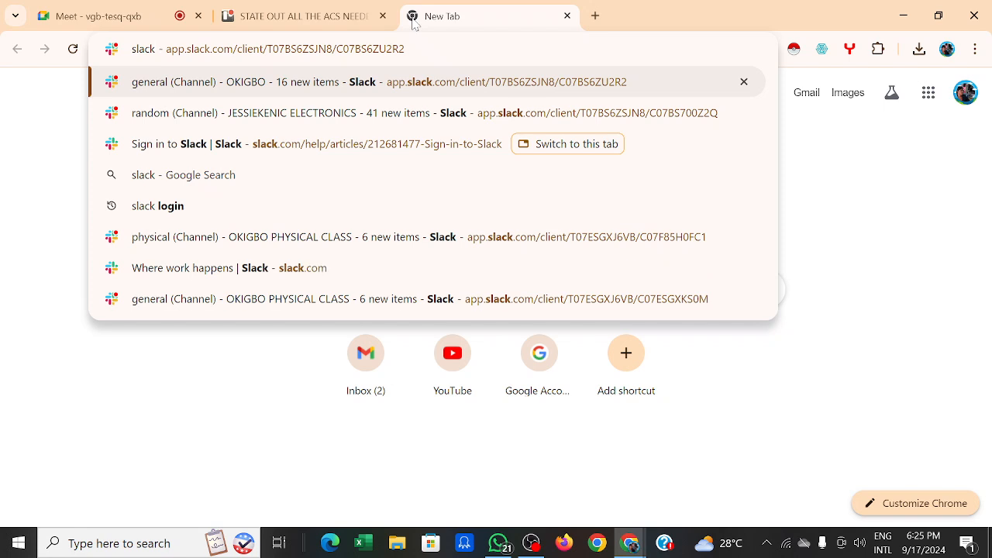
{"action": "left_click", "coordinate": [371, 112]}
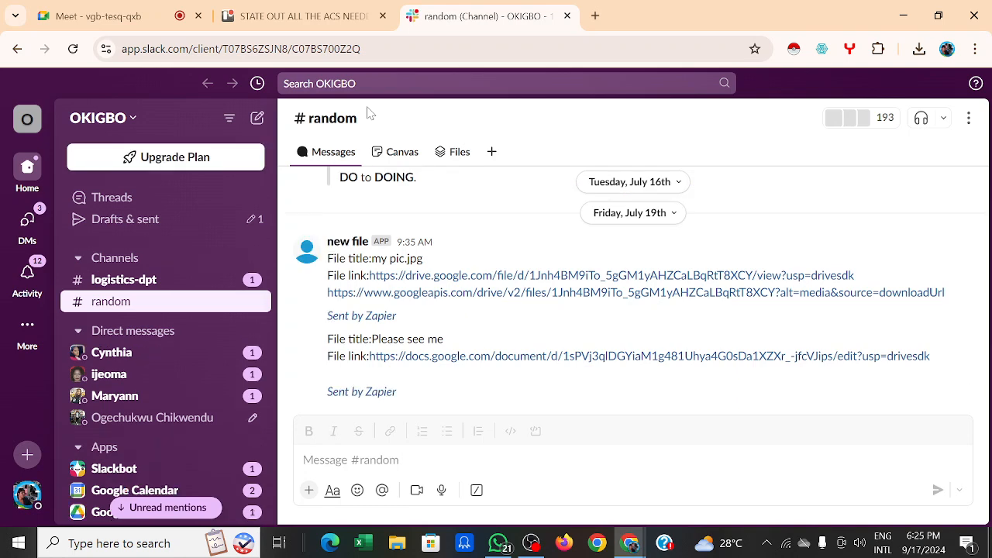
{"action": "left_click", "coordinate": [134, 258]}
{"action": "left_click", "coordinate": [155, 271]}
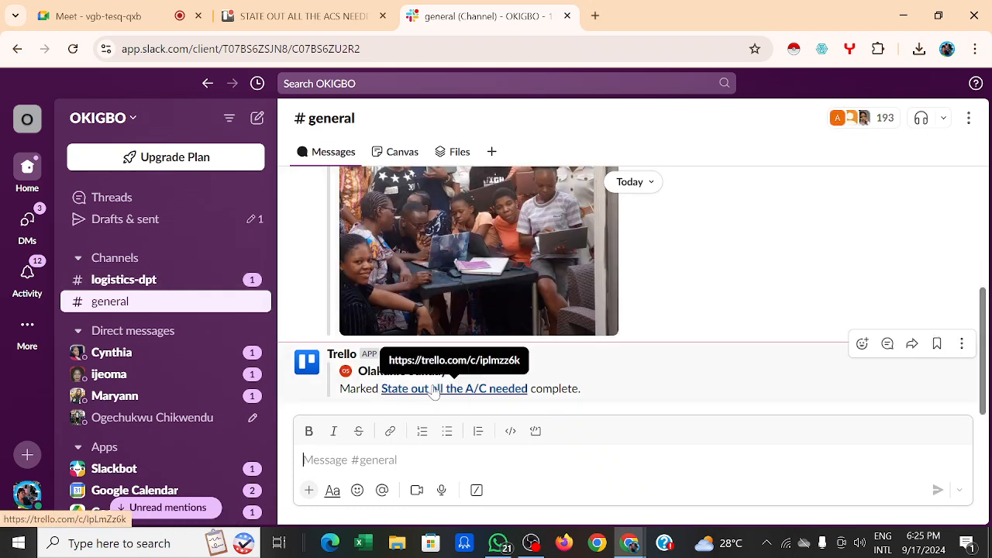
{"action": "left_click", "coordinate": [685, 308]}
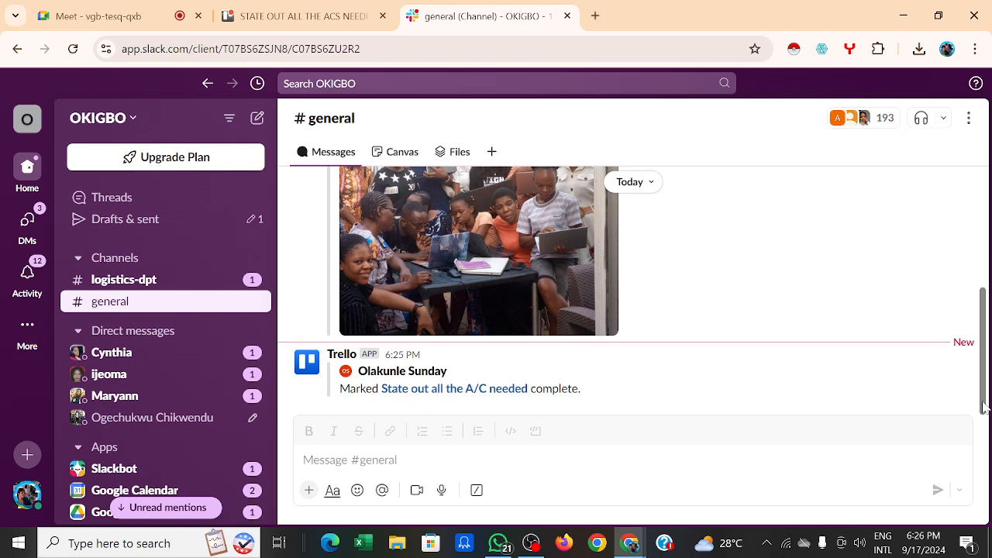
Step: Back in Trello, review the card and close it to reveal the INSTALLATION OF ACS FOR NBC board
{"action": "left_click", "coordinate": [301, 19]}
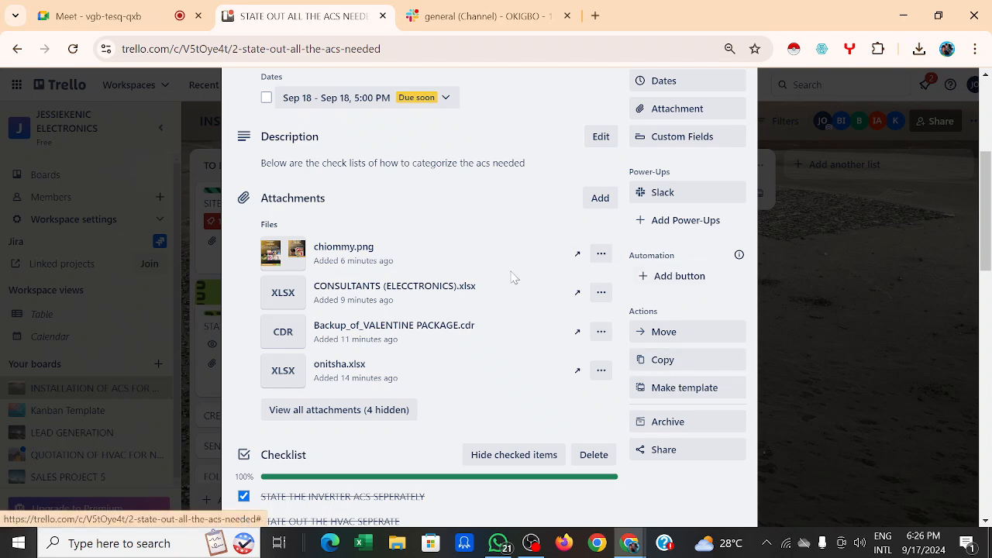
{"action": "scroll", "coordinate": [514, 276], "scroll_direction": "up", "scroll_amount": 1}
{"action": "scroll", "coordinate": [514, 277], "scroll_direction": "up", "scroll_amount": 2}
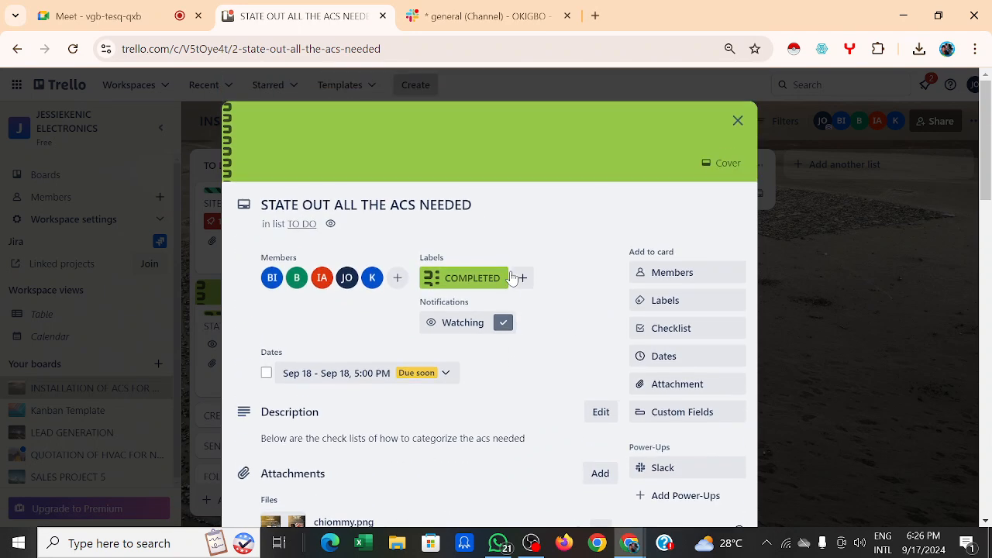
{"action": "scroll", "coordinate": [511, 277], "scroll_direction": "down", "scroll_amount": 2}
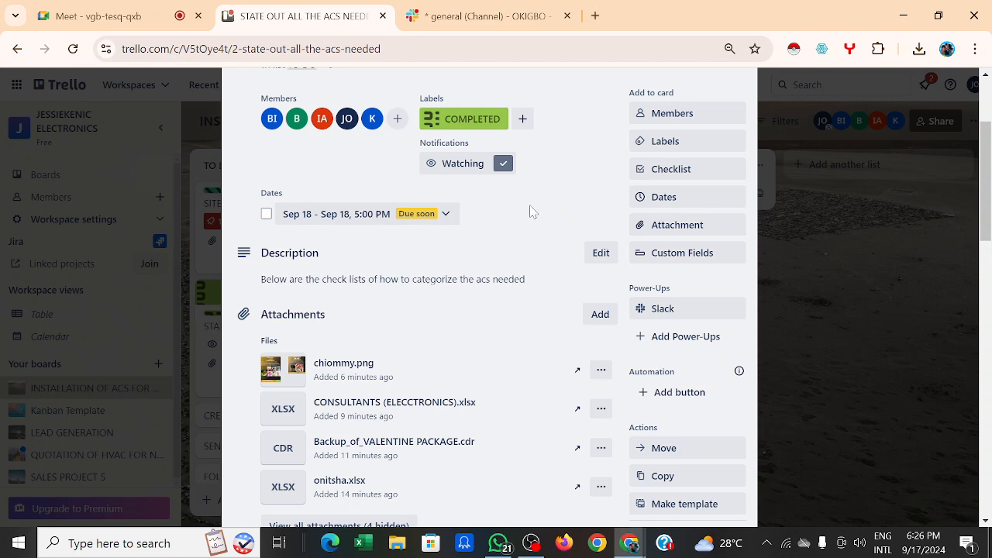
{"action": "scroll", "coordinate": [531, 212], "scroll_direction": "up", "scroll_amount": 2}
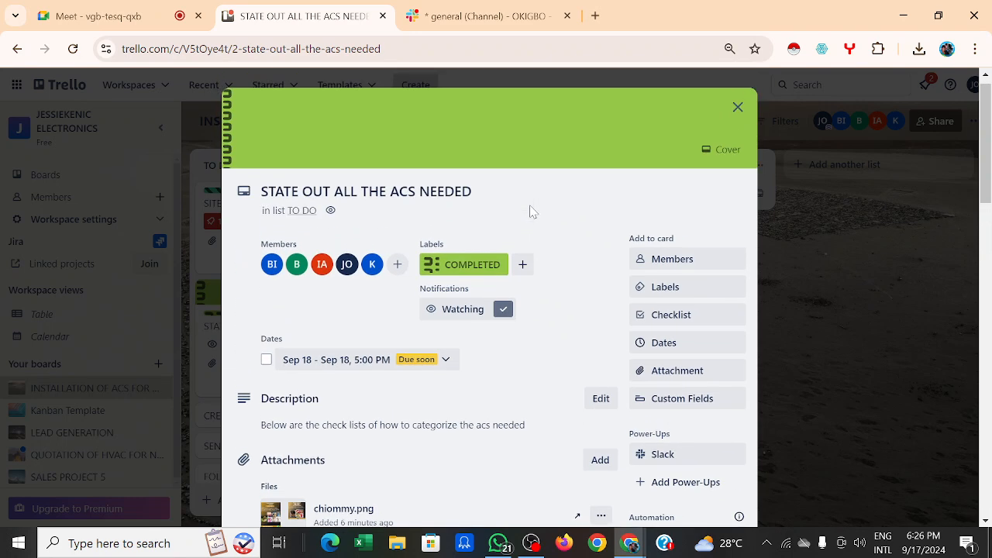
{"action": "scroll", "coordinate": [531, 212], "scroll_direction": "up", "scroll_amount": 1}
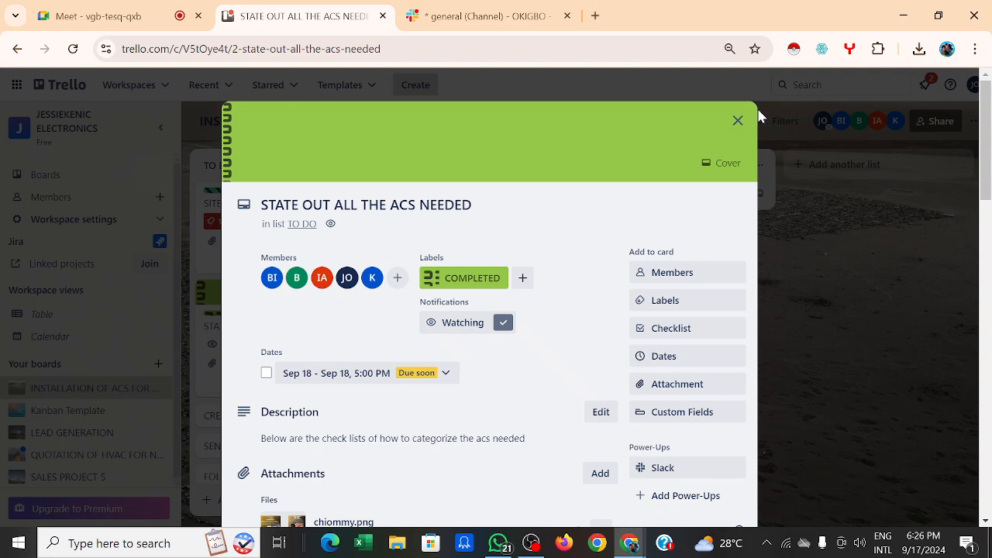
{"action": "left_click", "coordinate": [738, 122]}
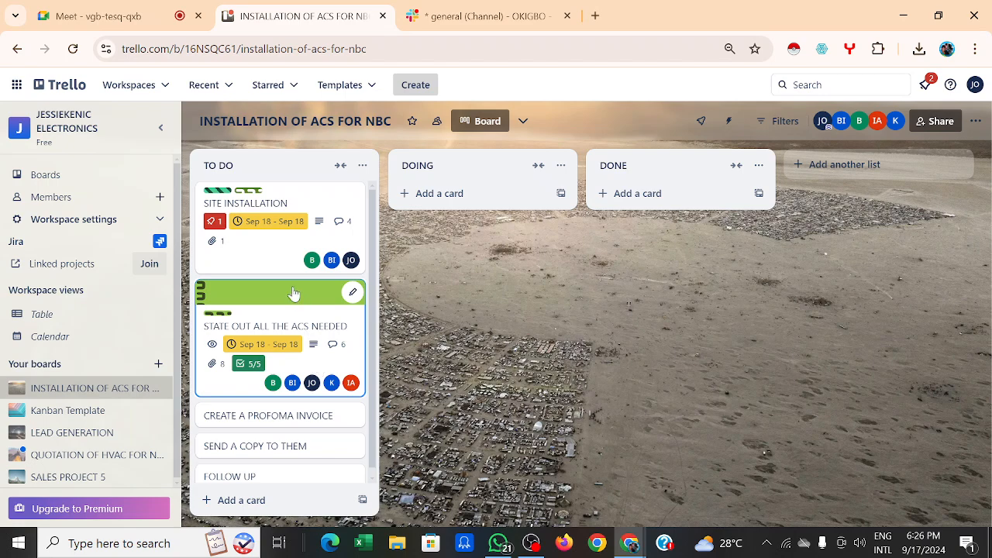
Step: Check the SITE INSTALLATION card, then drag it from TO DO into the DONE list
{"action": "left_click", "coordinate": [256, 249]}
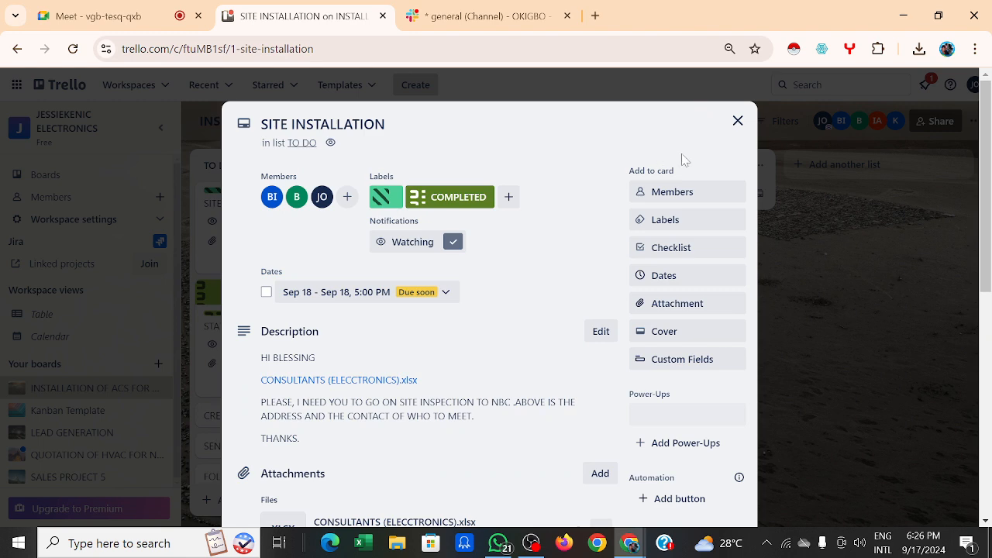
{"action": "left_click", "coordinate": [737, 121]}
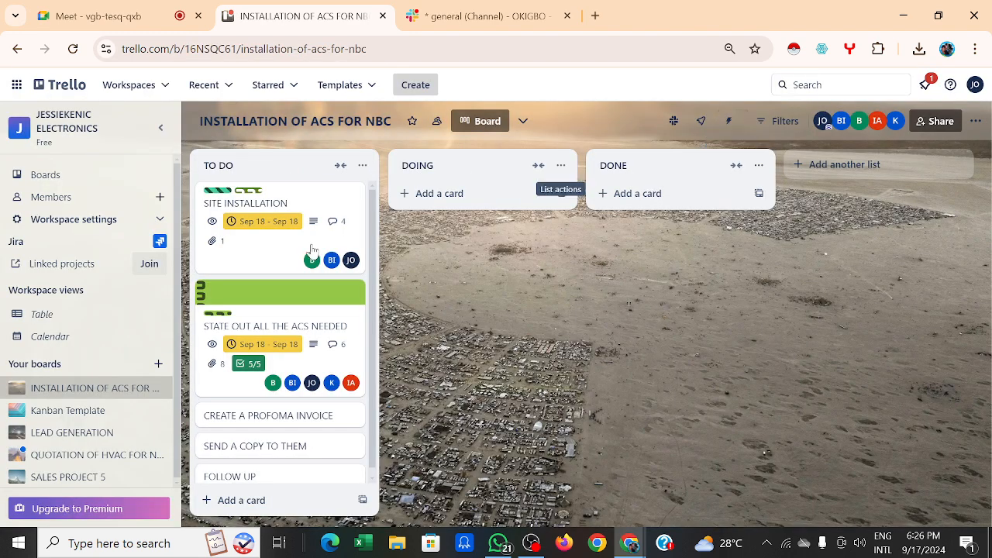
{"action": "mouse_move", "coordinate": [253, 255]}
{"action": "left_mouse_down"}
{"action": "mouse_move", "coordinate": [657, 233]}
{"action": "mouse_move", "coordinate": [294, 215]}
{"action": "mouse_move", "coordinate": [260, 242]}
{"action": "left_mouse_up"}
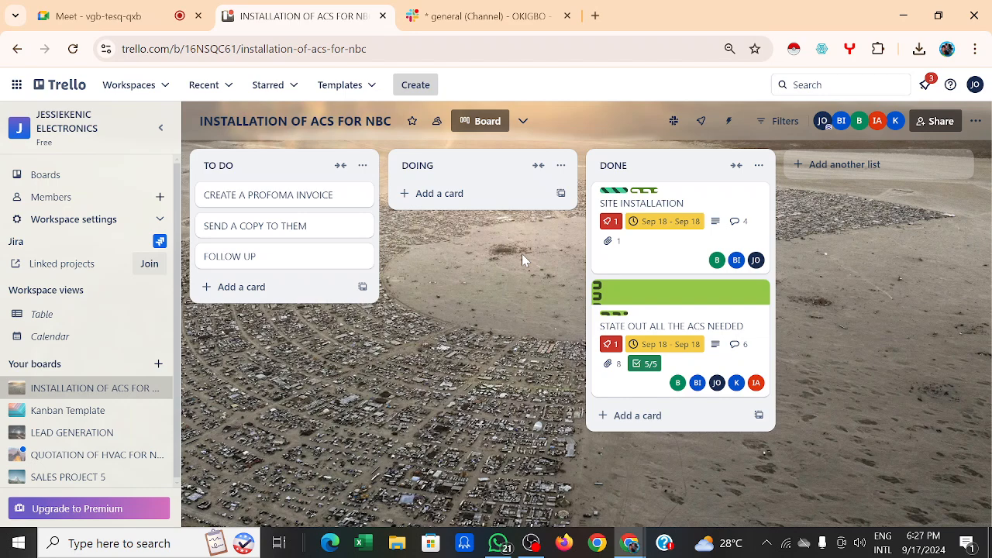
Step: Rename the DONE list to 'COMPLETED', then switch to the Slack #general tab
{"action": "left_click", "coordinate": [643, 168]}
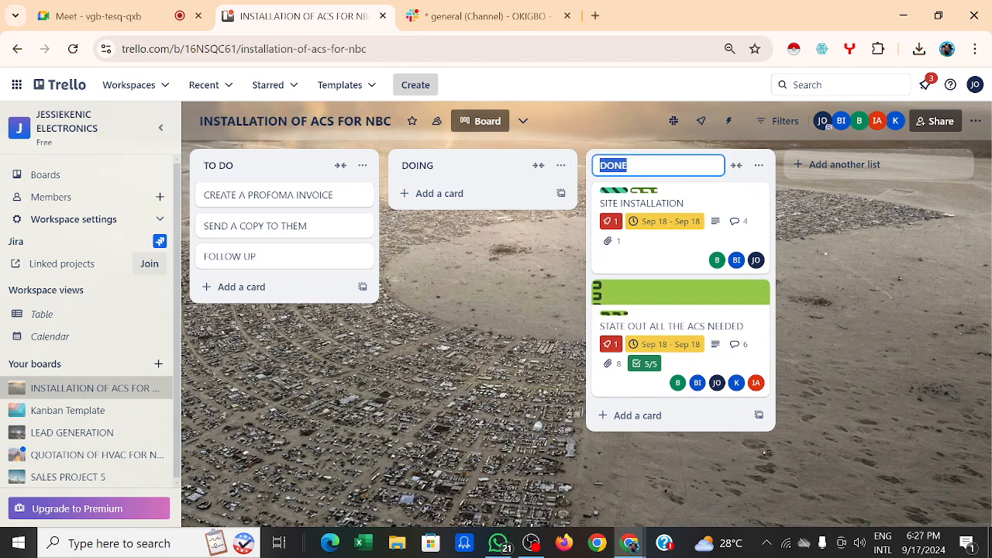
{"action": "key", "text": "BackSpace"}
{"action": "type", "text": "completed"}
{"action": "key", "text": "BackSpace"}
{"action": "key", "text": "BackSpace"}
{"action": "key", "text": "BackSpace"}
{"action": "key", "text": "BackSpace"}
{"action": "key", "text": "BackSpace"}
{"action": "key", "text": "BackSpace"}
{"action": "key", "text": "BackSpace"}
{"action": "key", "text": "BackSpace"}
{"action": "key", "text": "BackSpace"}
{"action": "type", "text": "COMPLETED"}
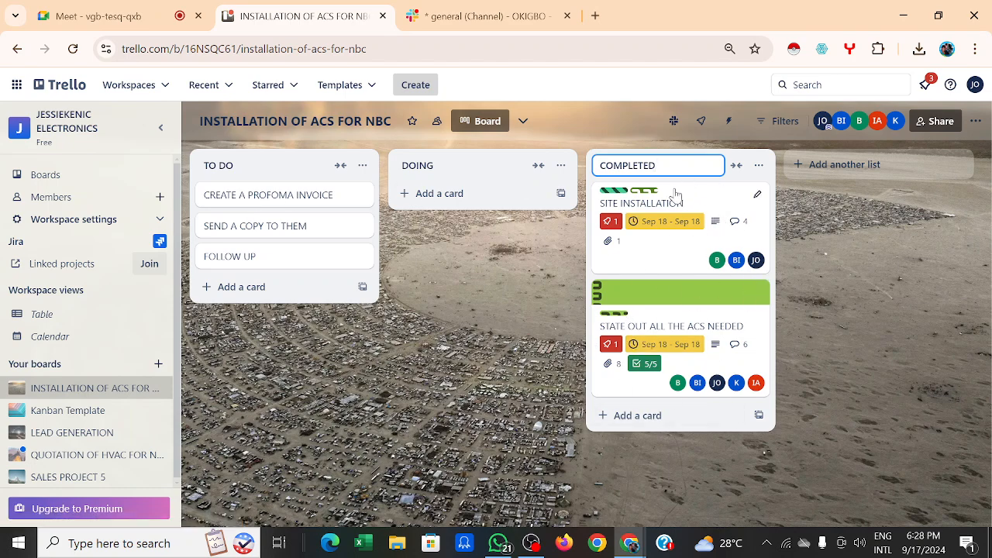
{"action": "left_click", "coordinate": [480, 21]}
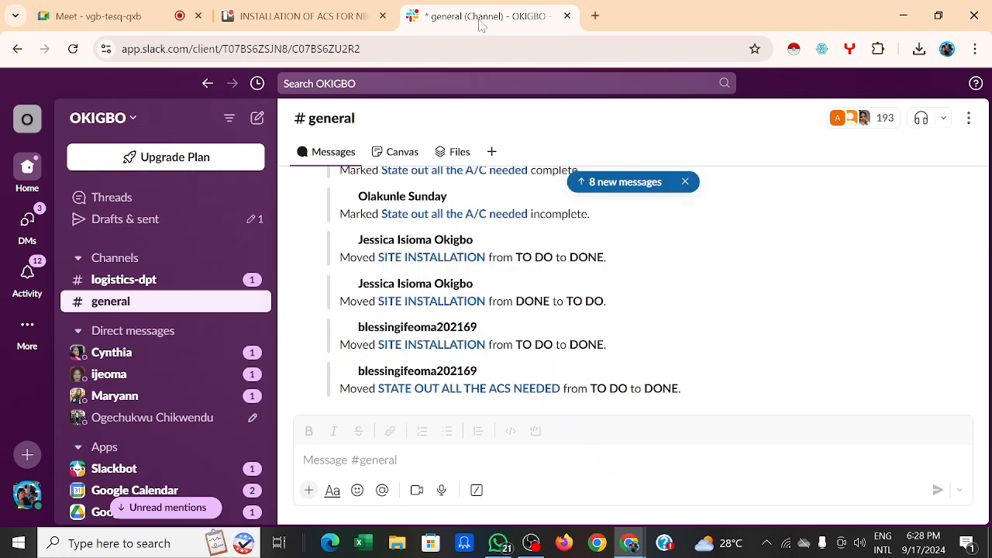
{"action": "scroll", "coordinate": [513, 190], "scroll_direction": "up", "scroll_amount": 3}
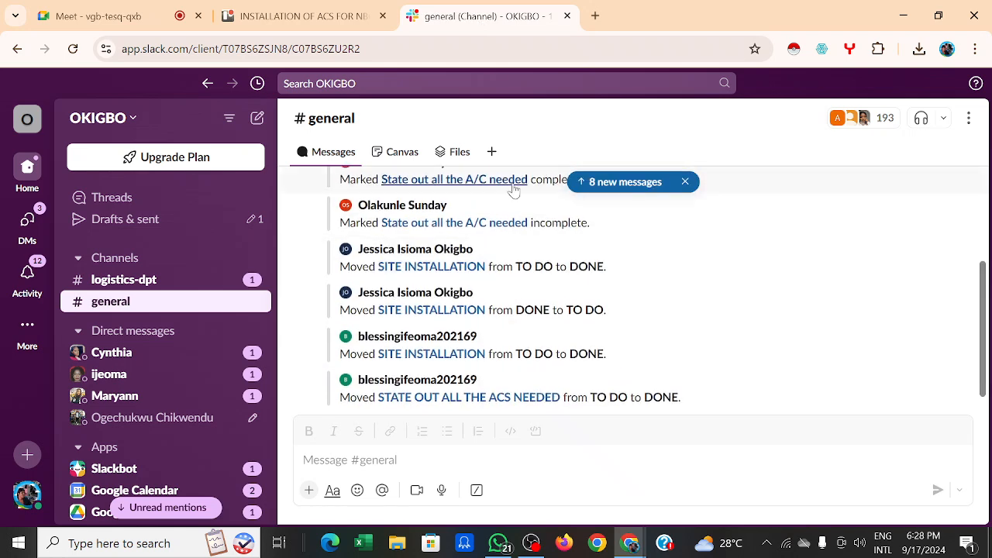
{"action": "scroll", "coordinate": [514, 188], "scroll_direction": "up", "scroll_amount": 2}
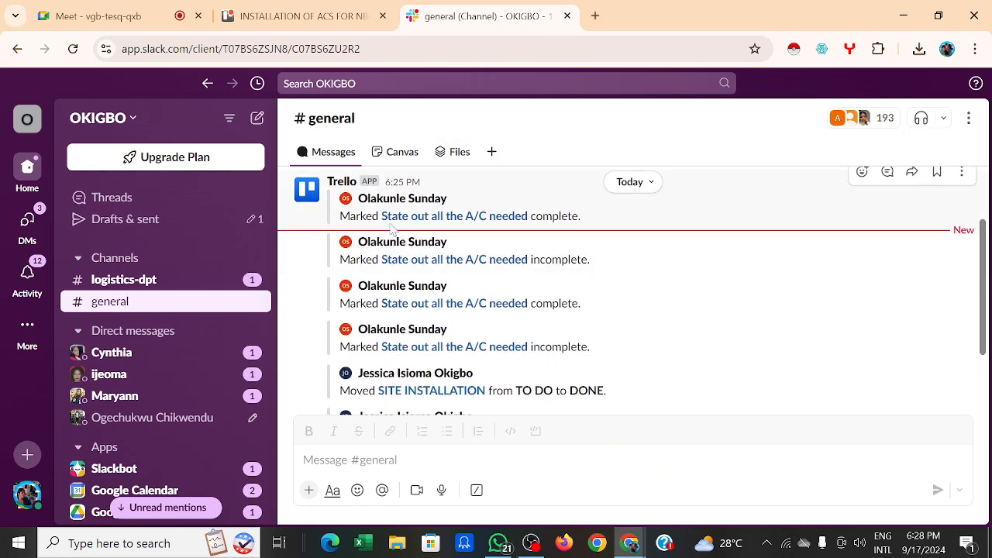
{"action": "scroll", "coordinate": [520, 217], "scroll_direction": "down", "scroll_amount": 2}
{"action": "scroll", "coordinate": [531, 221], "scroll_direction": "down", "scroll_amount": 2}
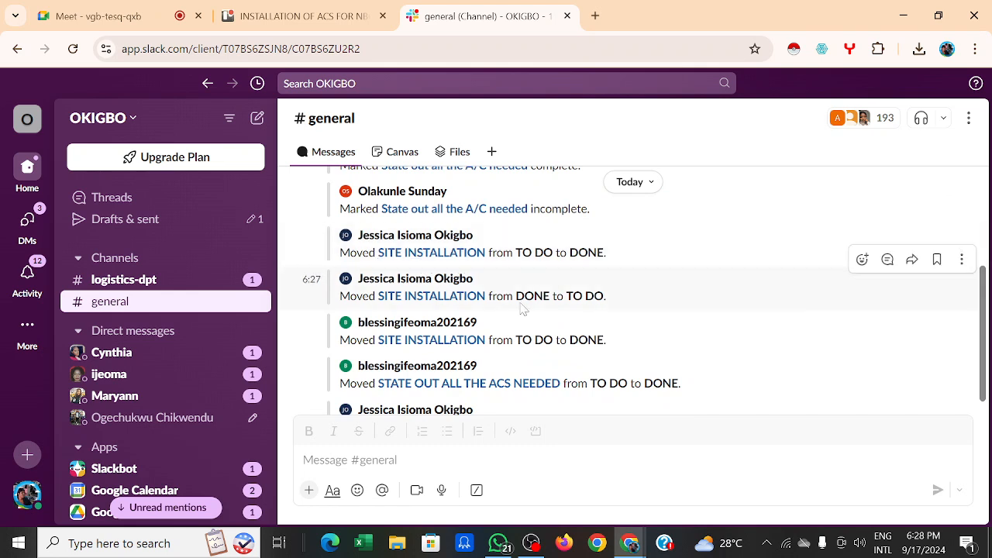
{"action": "scroll", "coordinate": [402, 345], "scroll_direction": "down", "scroll_amount": 1}
{"action": "scroll", "coordinate": [400, 344], "scroll_direction": "down", "scroll_amount": 1}
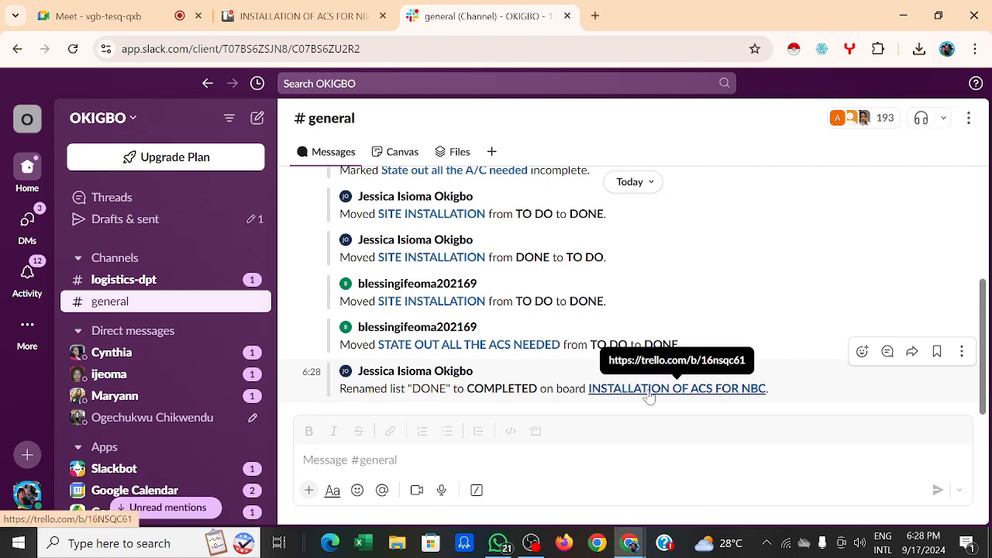
{"action": "scroll", "coordinate": [649, 396], "scroll_direction": "up", "scroll_amount": 5}
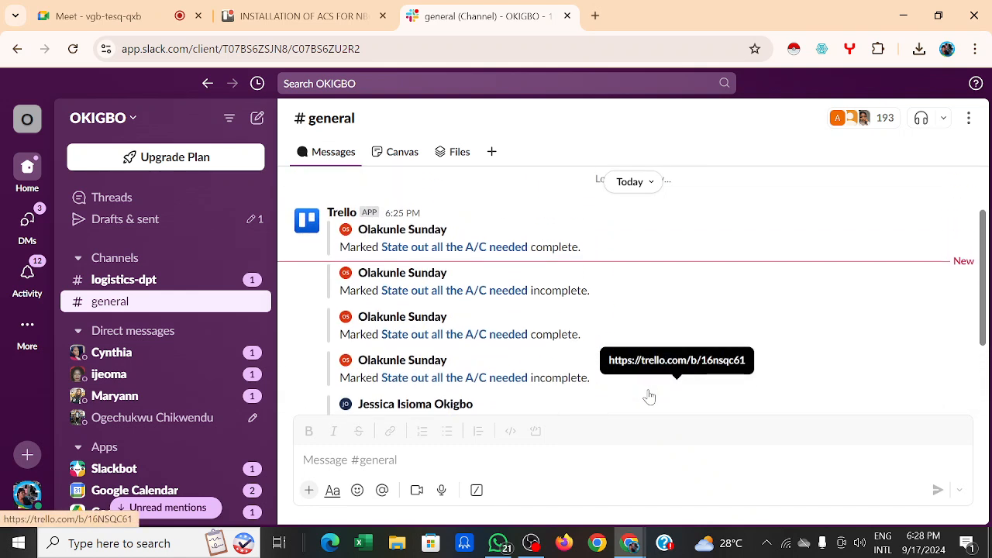
{"action": "scroll", "coordinate": [620, 335], "scroll_direction": "down", "scroll_amount": 3}
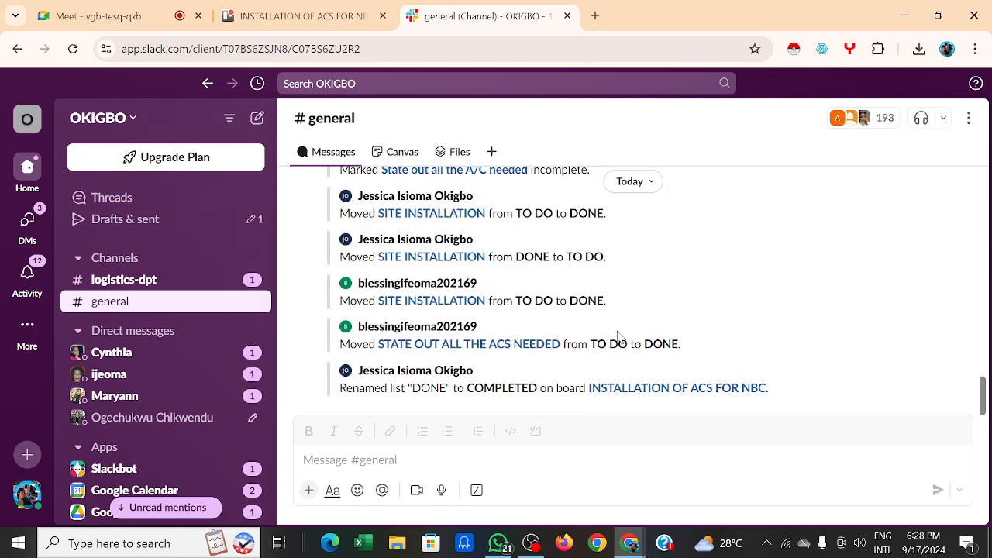
{"action": "scroll", "coordinate": [619, 337], "scroll_direction": "up", "scroll_amount": 5}
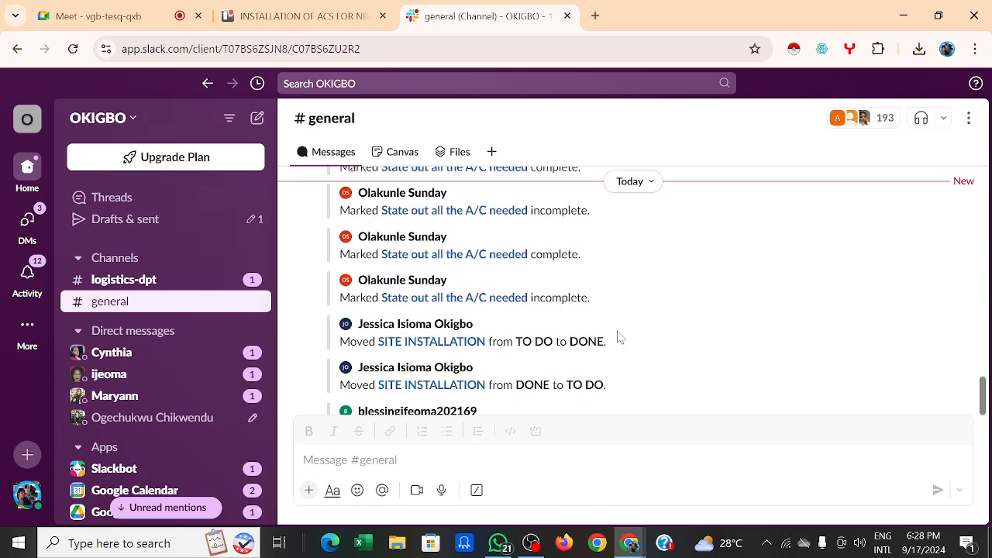
Step: Open CREATE A PROFOMA INVOICE, search its members without assigning anyone, then close the card
{"action": "left_click", "coordinate": [261, 15]}
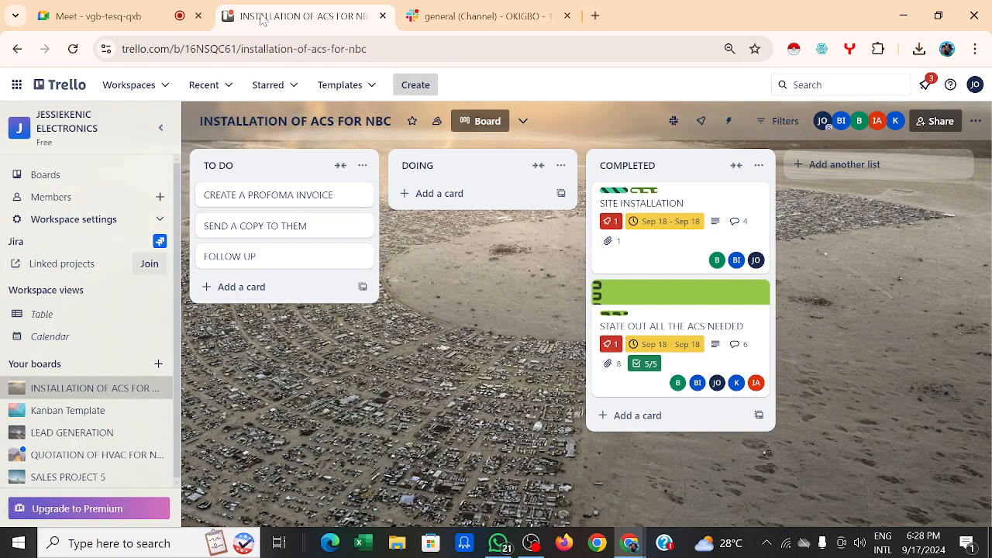
{"action": "left_click", "coordinate": [300, 199]}
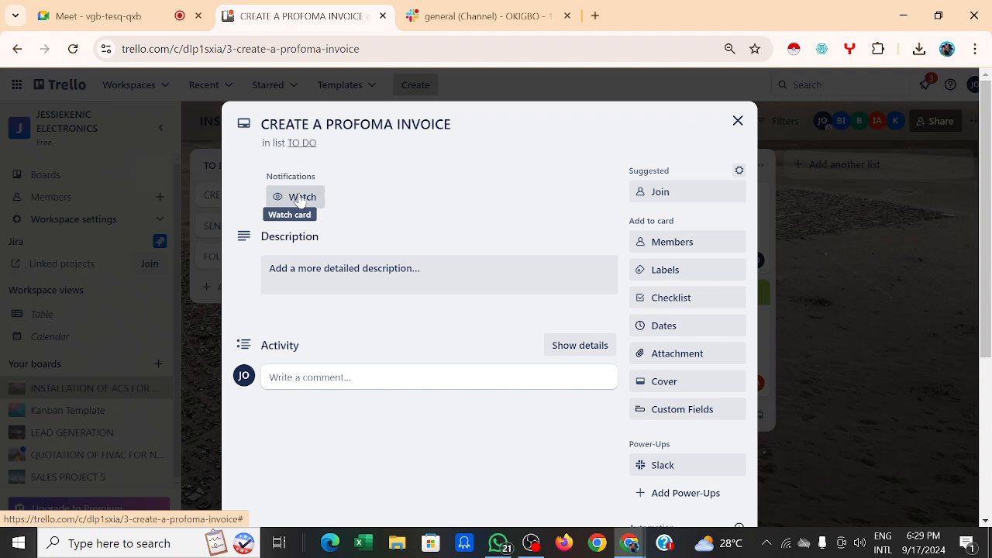
{"action": "left_click", "coordinate": [672, 246]}
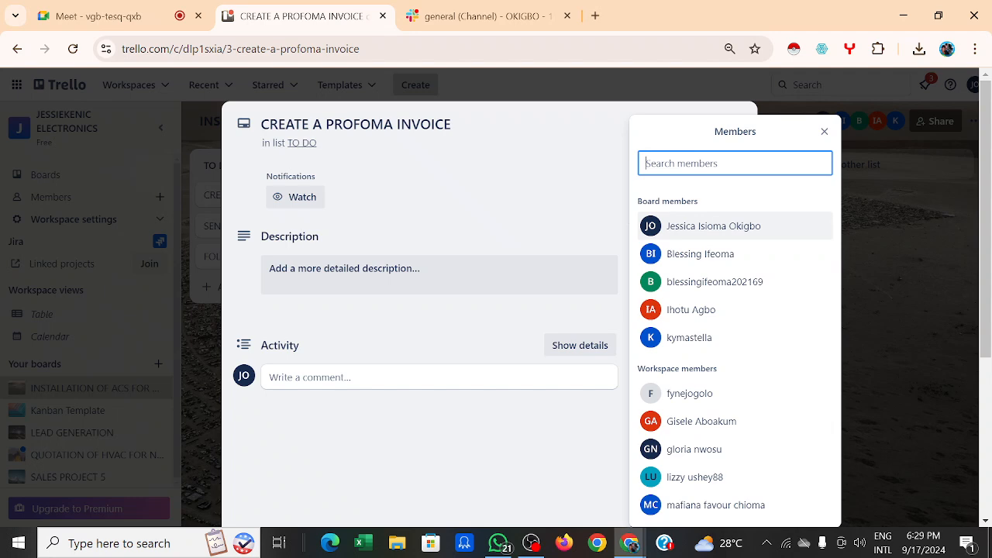
{"action": "type", "text": "OLA"}
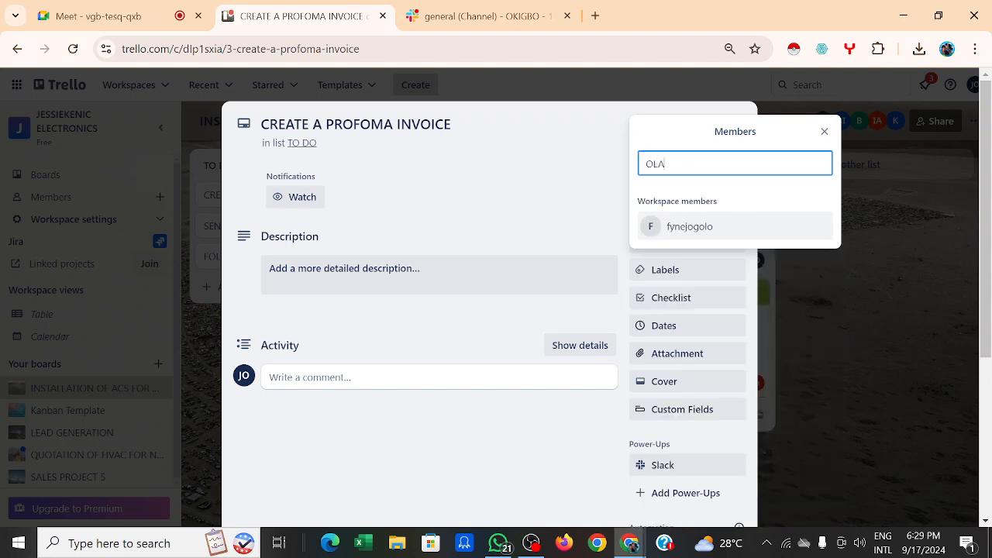
{"action": "type", "text": "KE"}
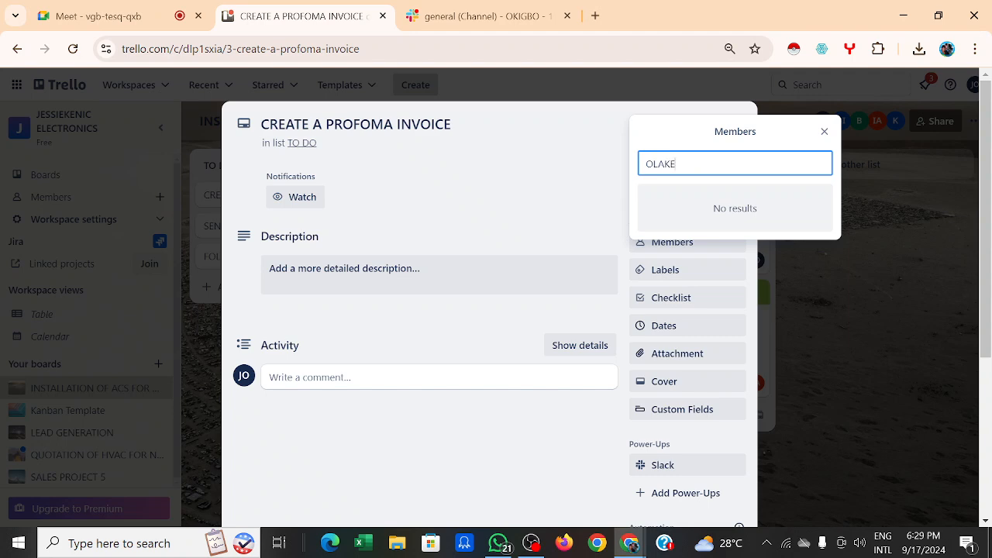
{"action": "key", "text": "BackSpace"}
{"action": "type", "text": "U"}
{"action": "key", "text": "BackSpace"}
{"action": "key", "text": "BackSpace"}
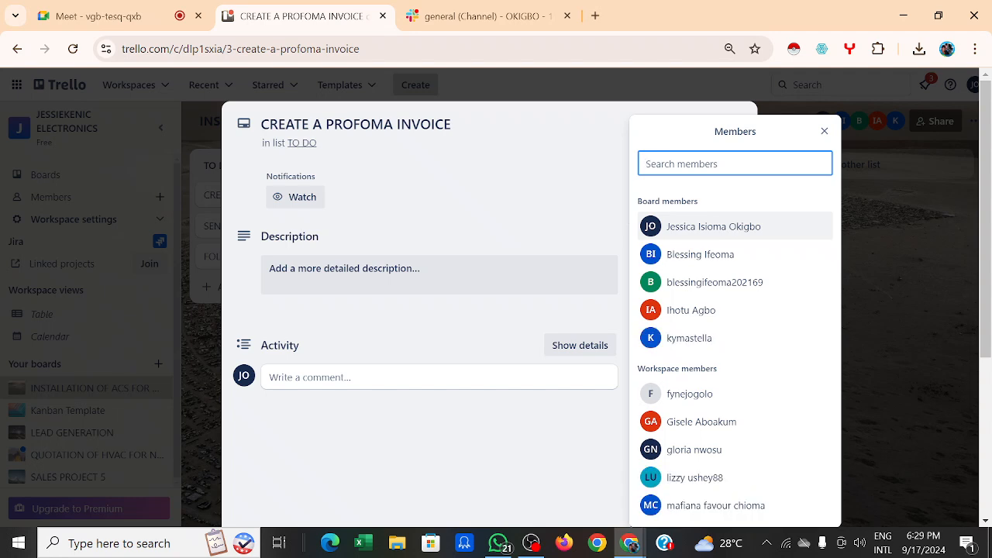
{"action": "left_click", "coordinate": [823, 131]}
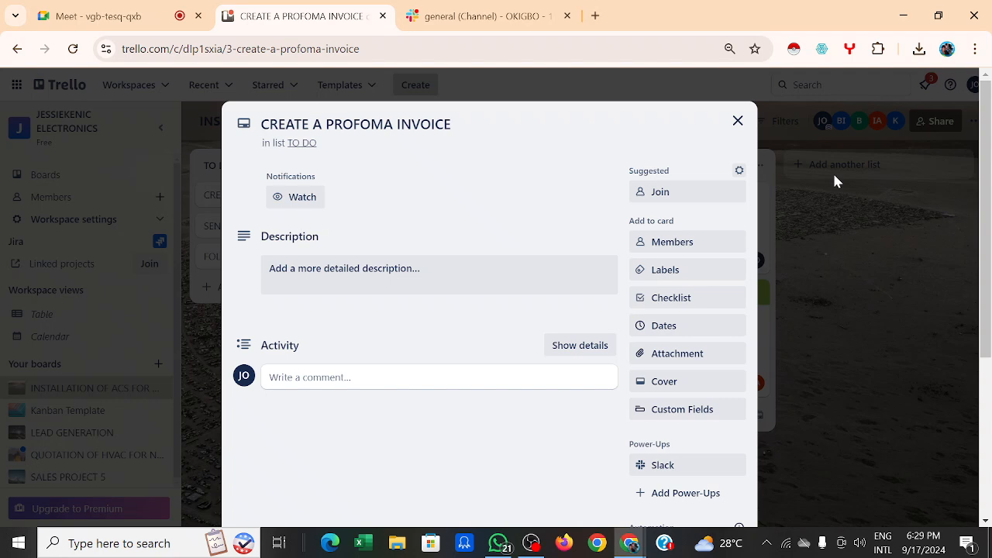
{"action": "left_click", "coordinate": [736, 121]}
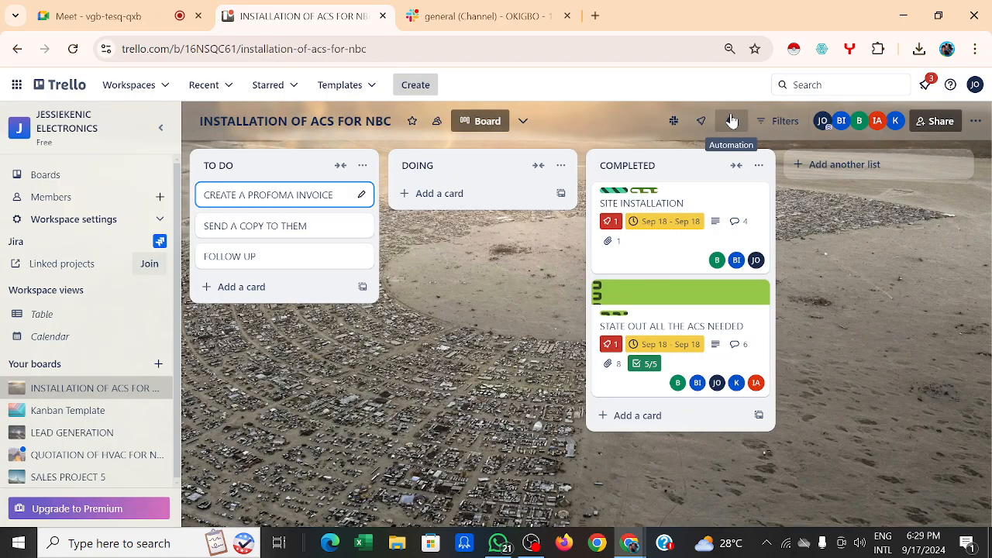
{"action": "left_click", "coordinate": [474, 18]}
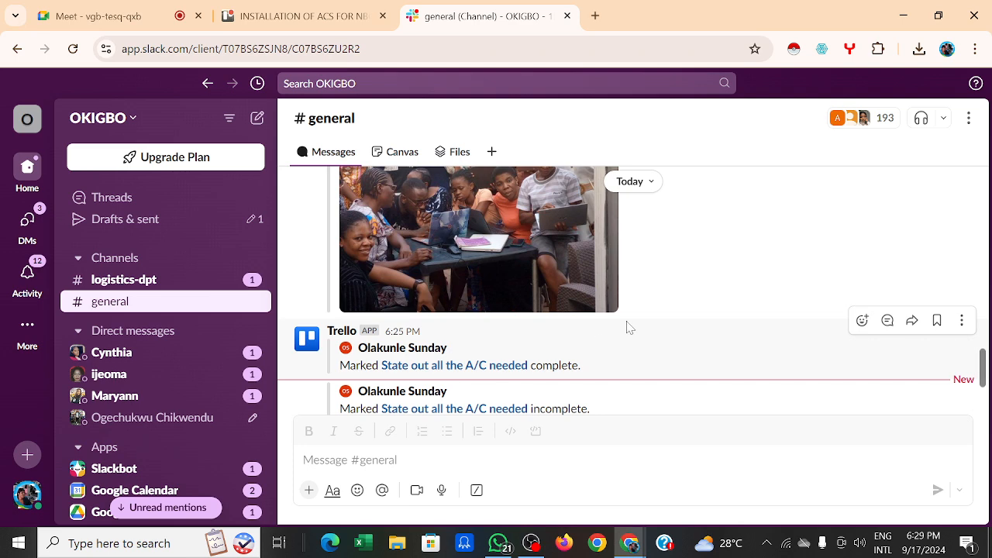
{"action": "scroll", "coordinate": [629, 327], "scroll_direction": "up", "scroll_amount": 5}
{"action": "scroll", "coordinate": [629, 328], "scroll_direction": "up", "scroll_amount": 2}
{"action": "scroll", "coordinate": [629, 328], "scroll_direction": "down", "scroll_amount": 2}
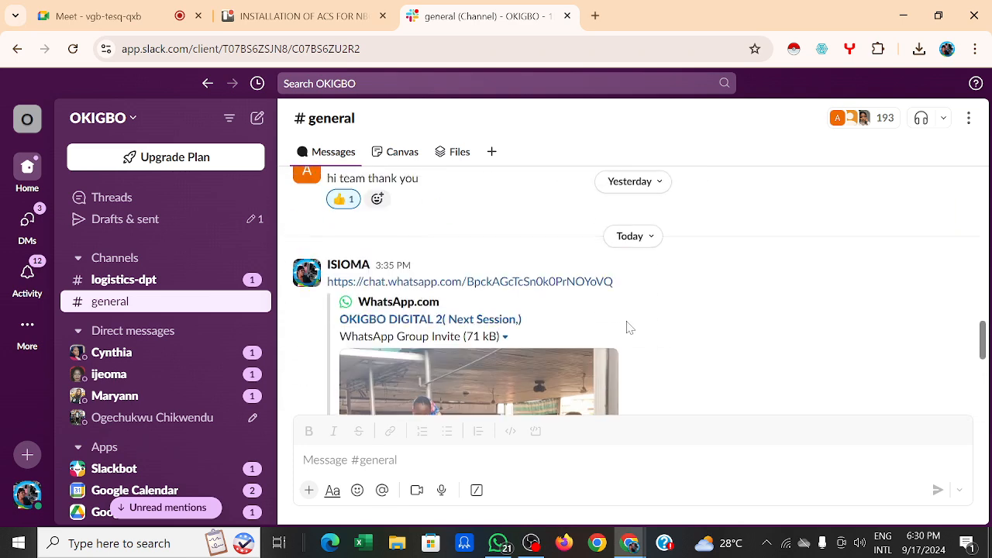
{"action": "scroll", "coordinate": [629, 328], "scroll_direction": "up", "scroll_amount": 3}
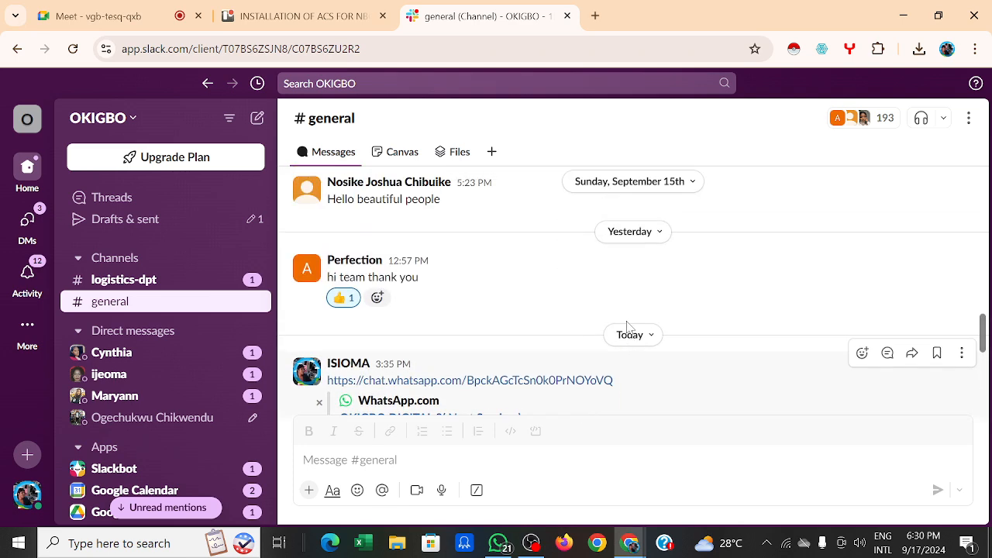
{"action": "scroll", "coordinate": [629, 328], "scroll_direction": "down", "scroll_amount": 3}
{"action": "scroll", "coordinate": [629, 328], "scroll_direction": "down", "scroll_amount": 3}
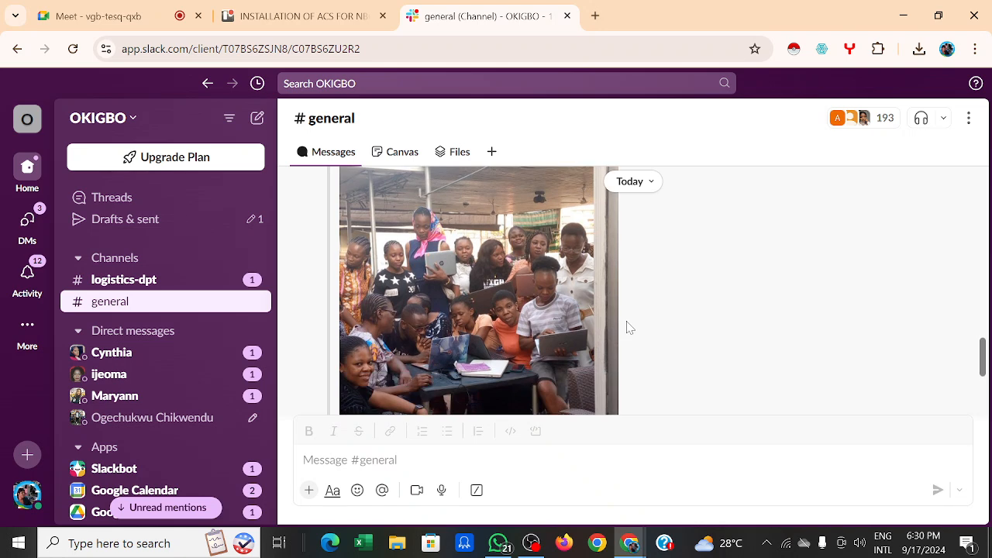
{"action": "scroll", "coordinate": [629, 328], "scroll_direction": "down", "scroll_amount": 2}
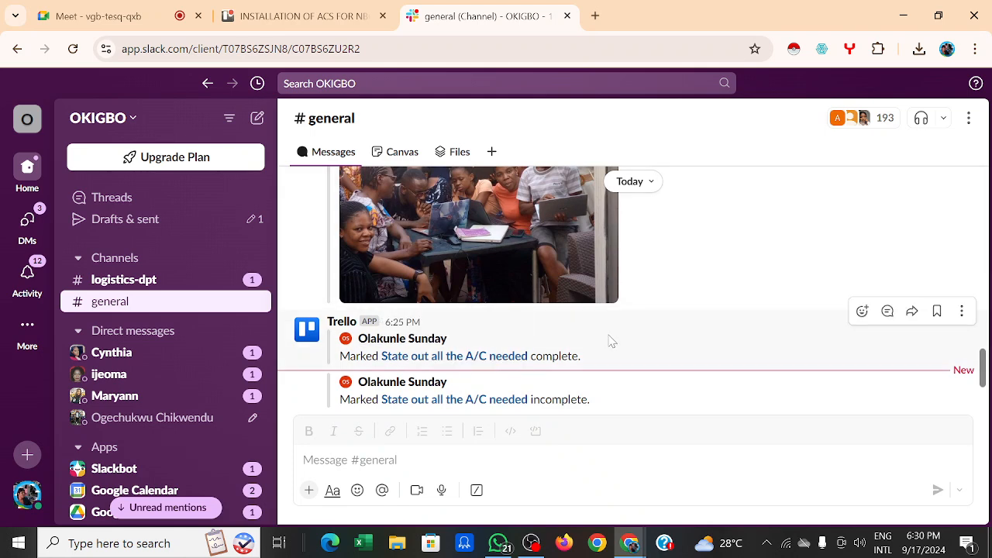
{"action": "scroll", "coordinate": [611, 341], "scroll_direction": "down", "scroll_amount": 5}
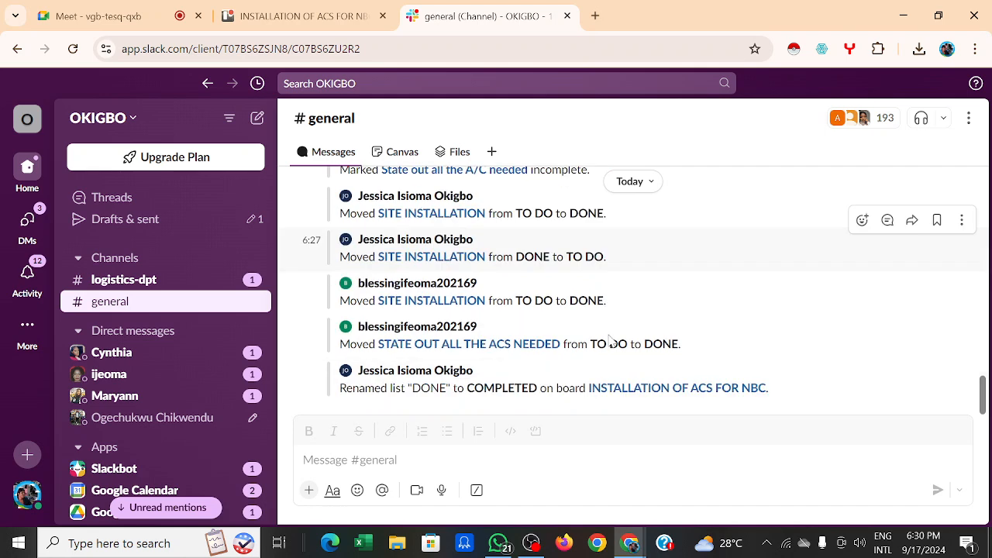
{"action": "scroll", "coordinate": [610, 341], "scroll_direction": "up", "scroll_amount": 4}
{"action": "scroll", "coordinate": [611, 341], "scroll_direction": "down", "scroll_amount": 1}
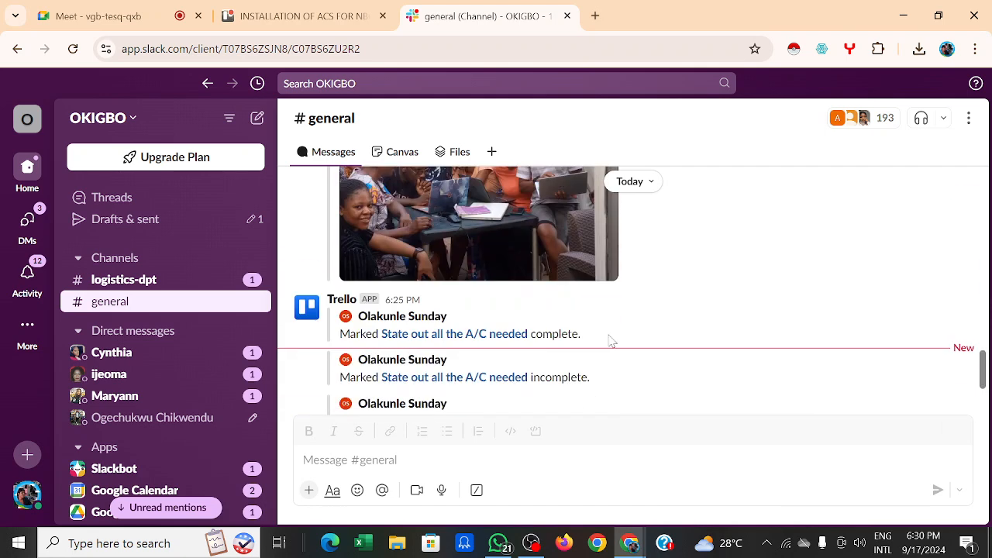
{"action": "scroll", "coordinate": [611, 341], "scroll_direction": "down", "scroll_amount": 1}
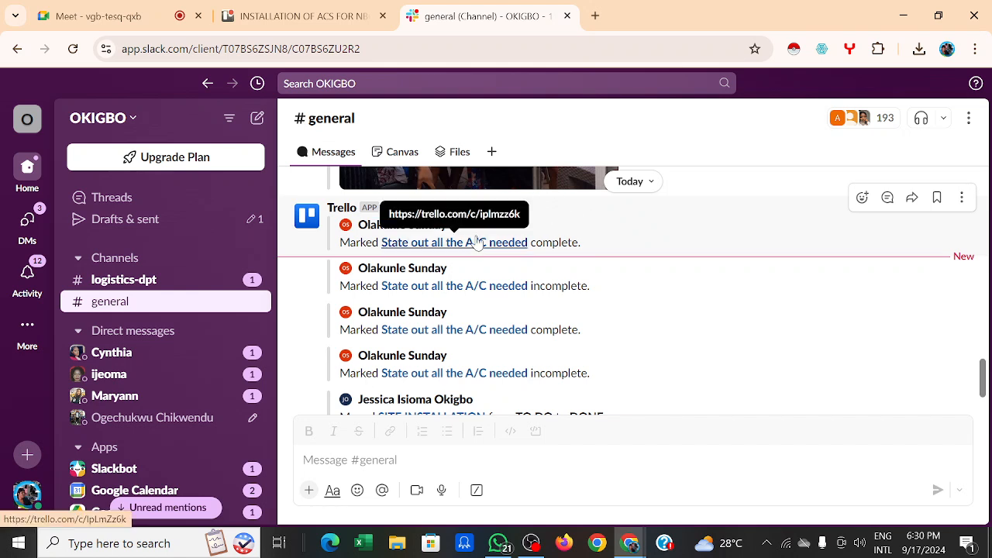
{"action": "scroll", "coordinate": [706, 211], "scroll_direction": "up", "scroll_amount": 1}
{"action": "scroll", "coordinate": [707, 210], "scroll_direction": "up", "scroll_amount": 3}
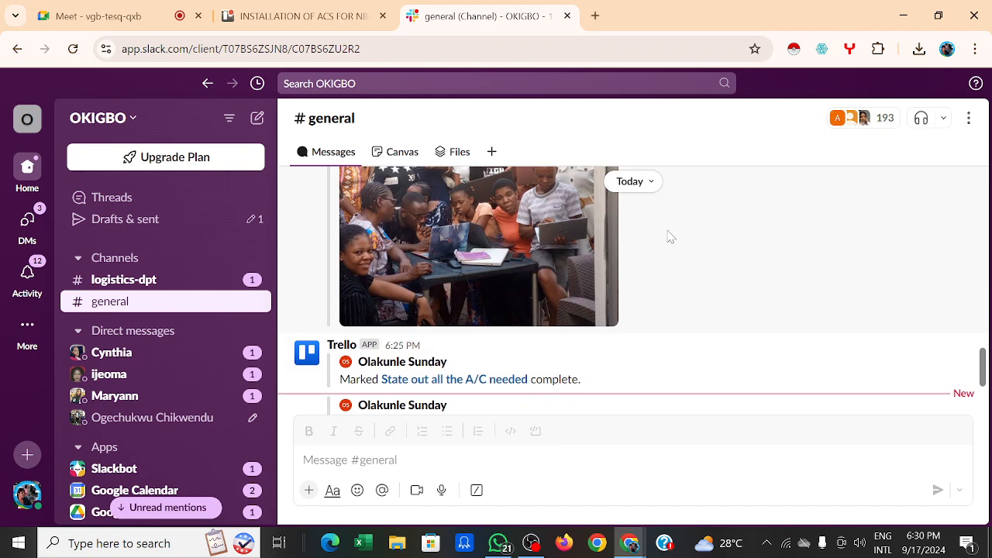
{"action": "scroll", "coordinate": [161, 355], "scroll_direction": "down", "scroll_amount": 1}
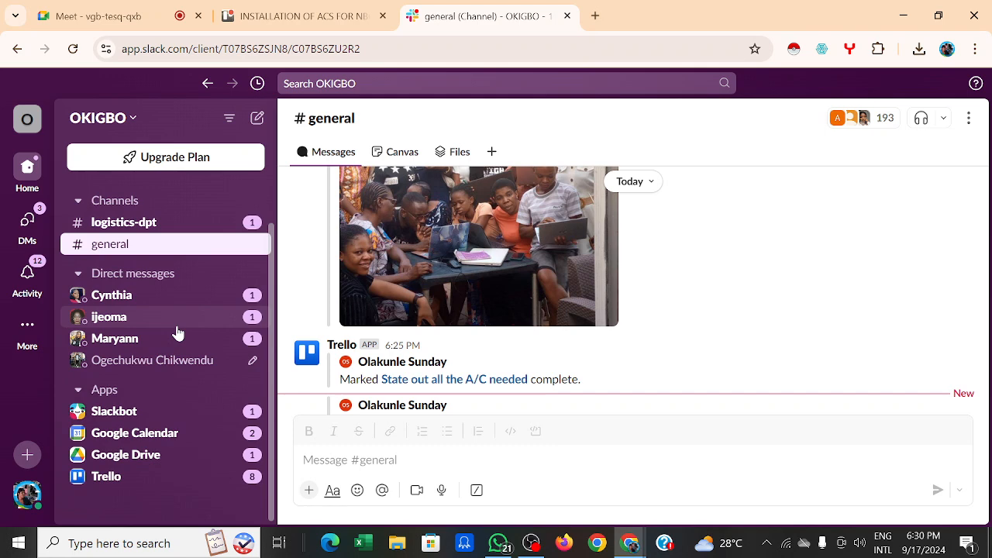
{"action": "scroll", "coordinate": [178, 332], "scroll_direction": "up", "scroll_amount": 1}
{"action": "right_click", "coordinate": [177, 328]}
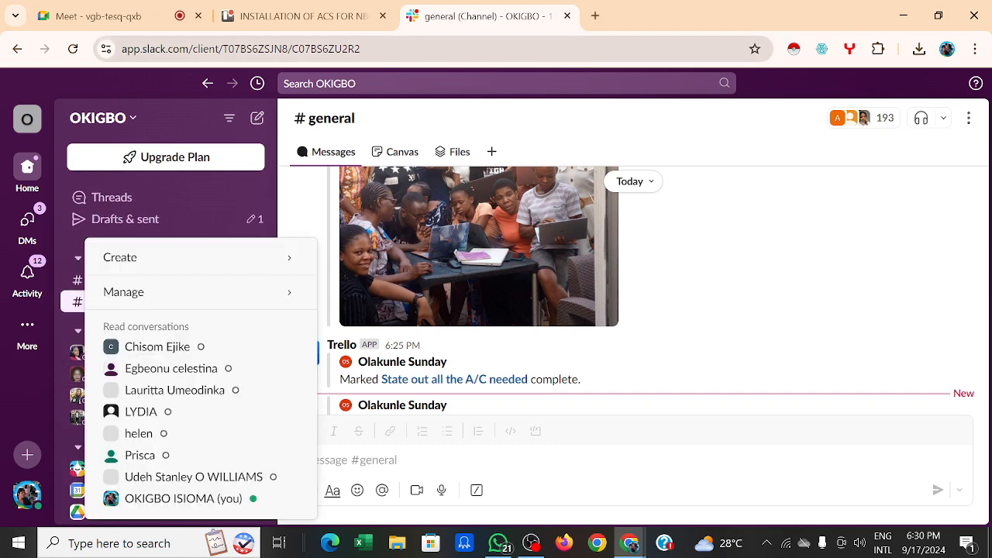
{"action": "left_click", "coordinate": [286, 19]}
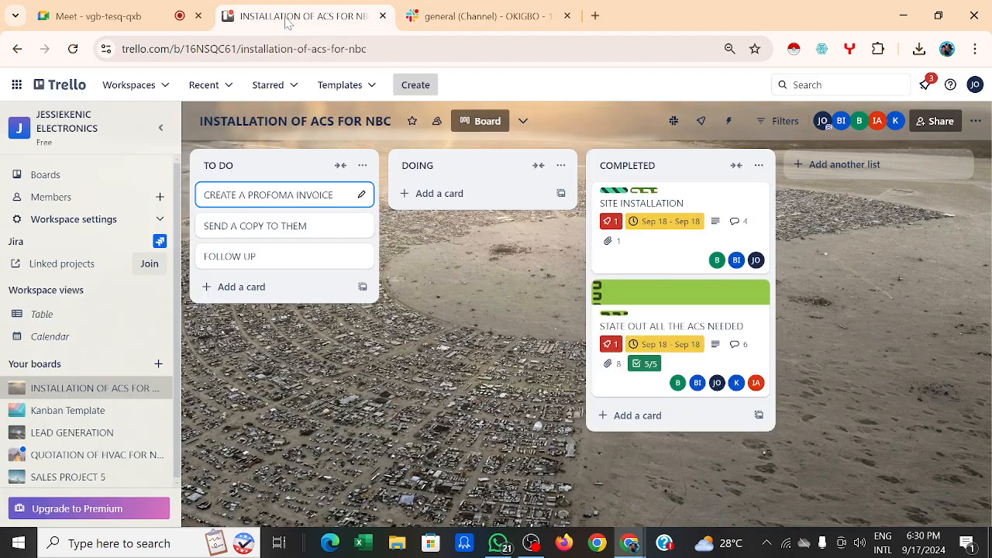
Step: Assign the board member shown as K to CREATE A PROFOMA INVOICE and join the card yourself
{"action": "left_click", "coordinate": [280, 195]}
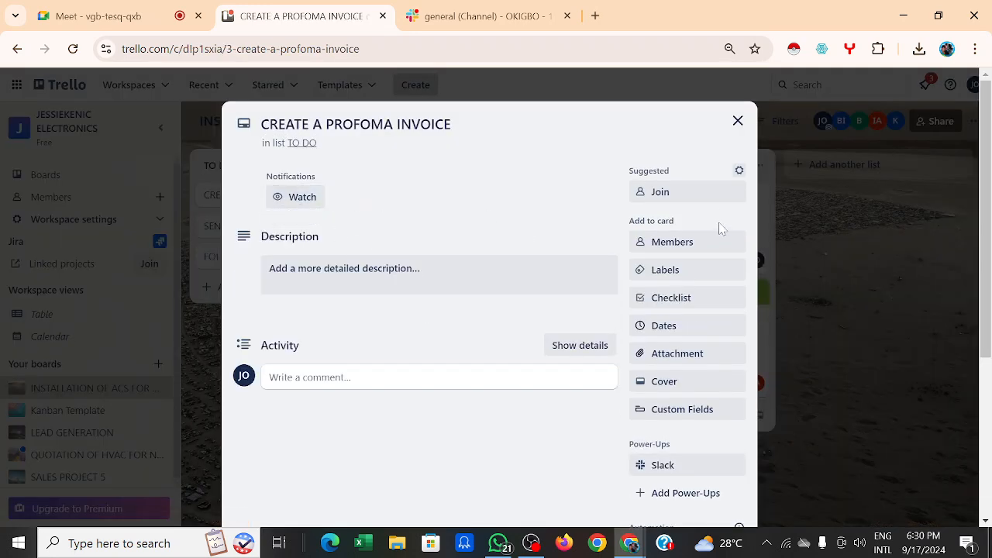
{"action": "left_click", "coordinate": [695, 245]}
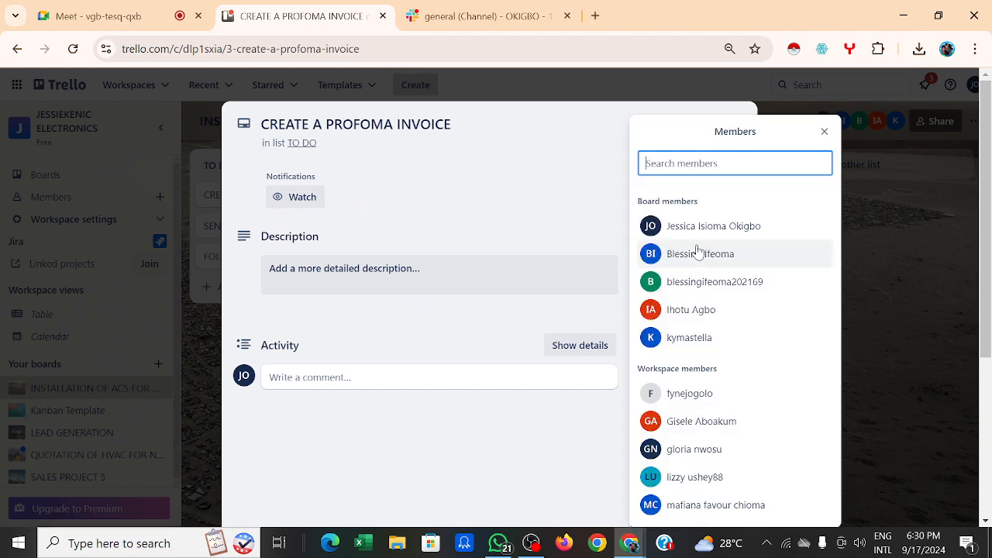
{"action": "left_click", "coordinate": [728, 338]}
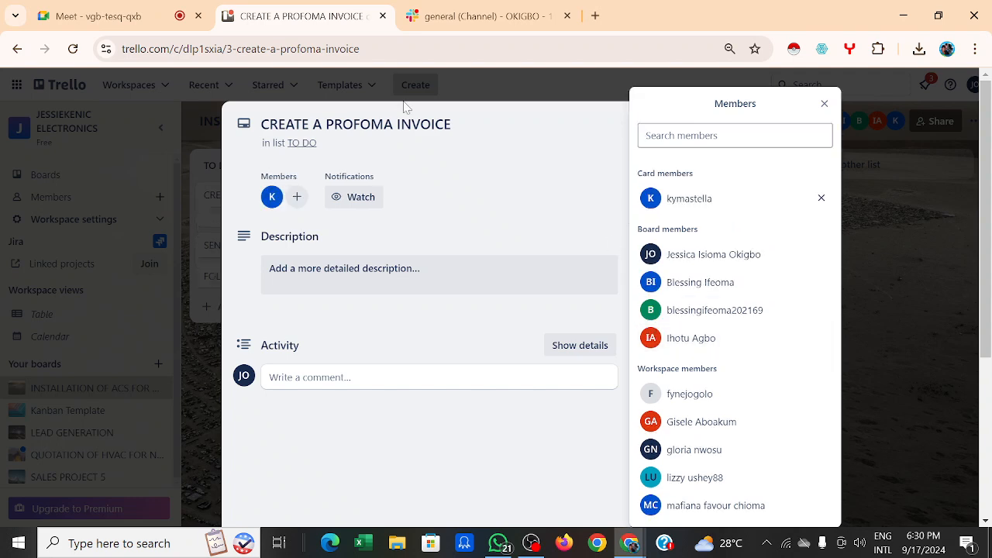
{"action": "left_click", "coordinate": [501, 162]}
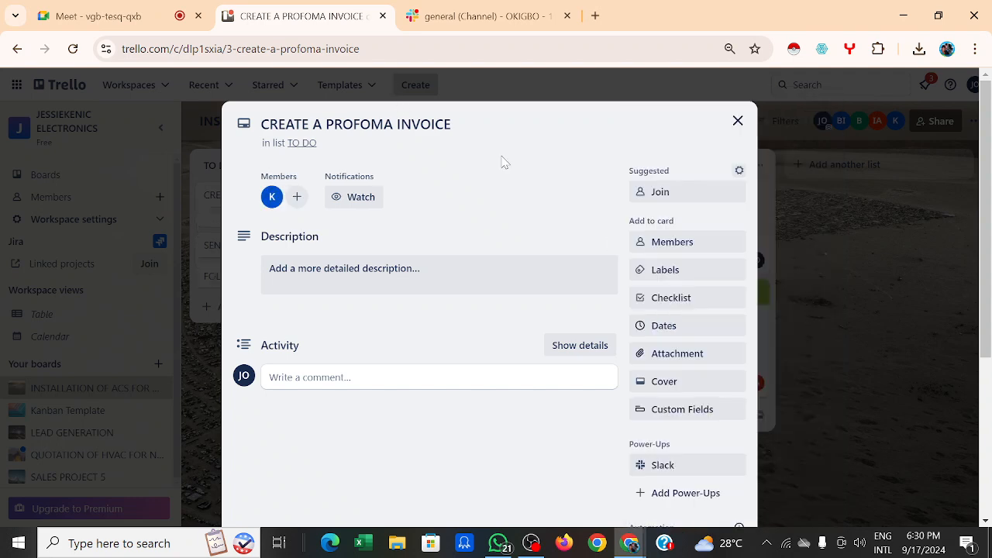
{"action": "left_click", "coordinate": [679, 194]}
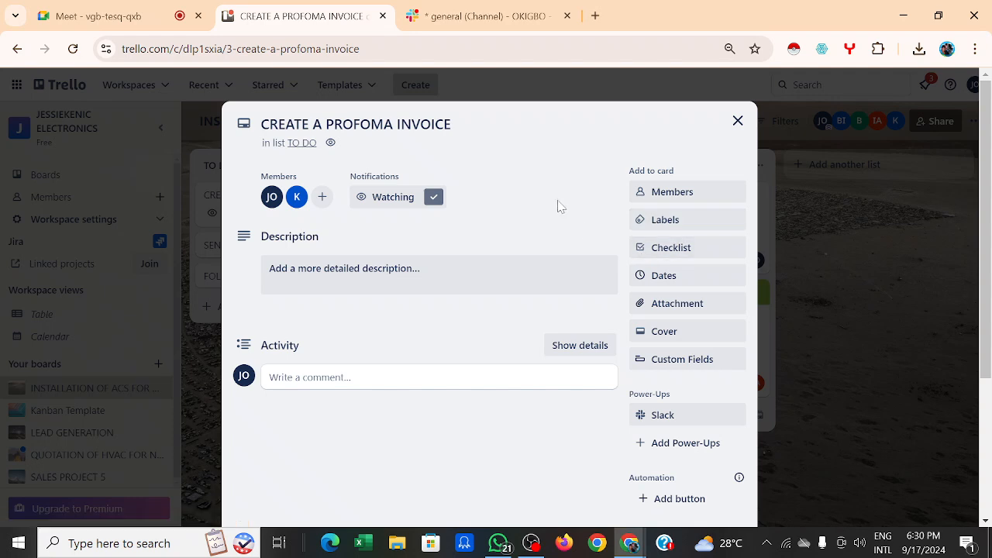
Step: Save a card description that @-mentions a member and asks them to send those attachments
{"action": "left_click", "coordinate": [421, 275]}
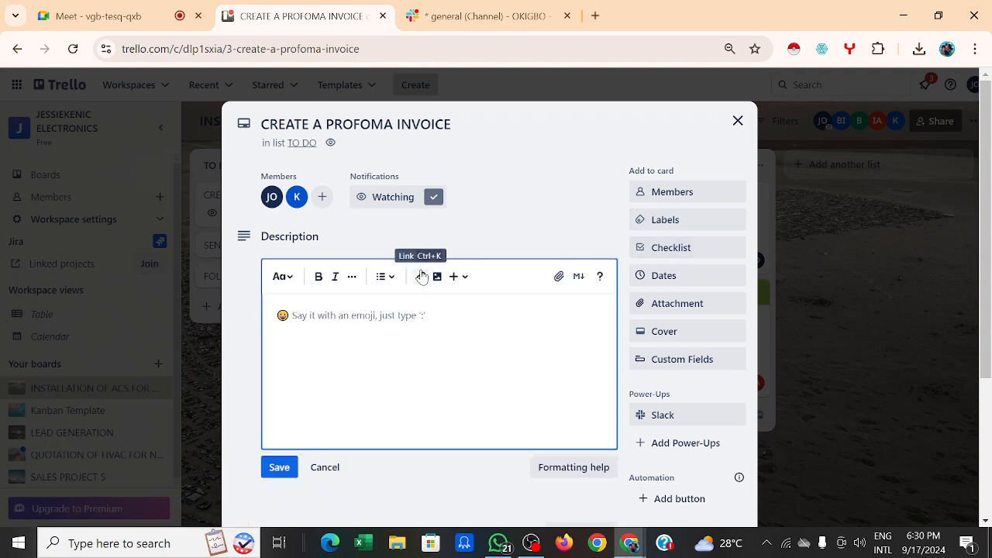
{"action": "left_click", "coordinate": [558, 278]}
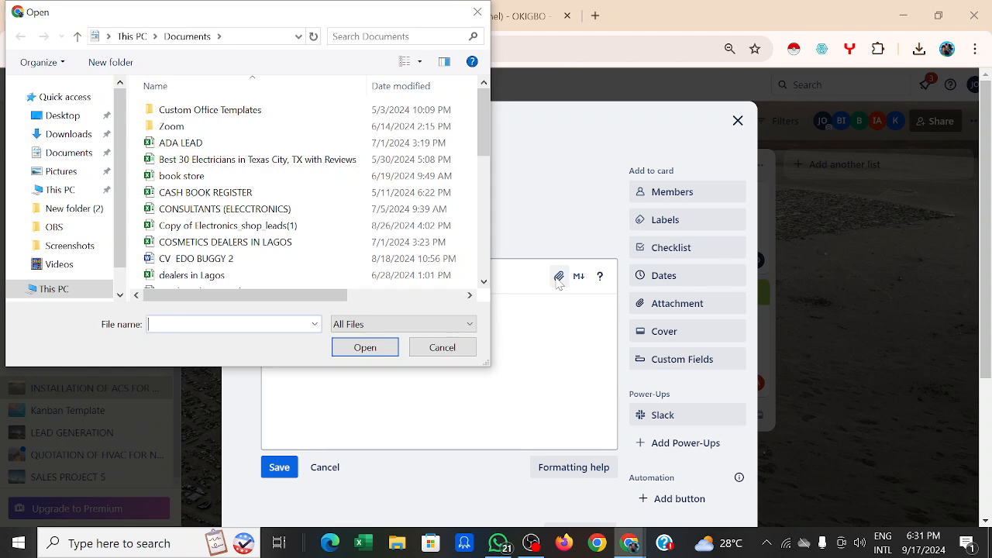
{"action": "left_click", "coordinate": [481, 14]}
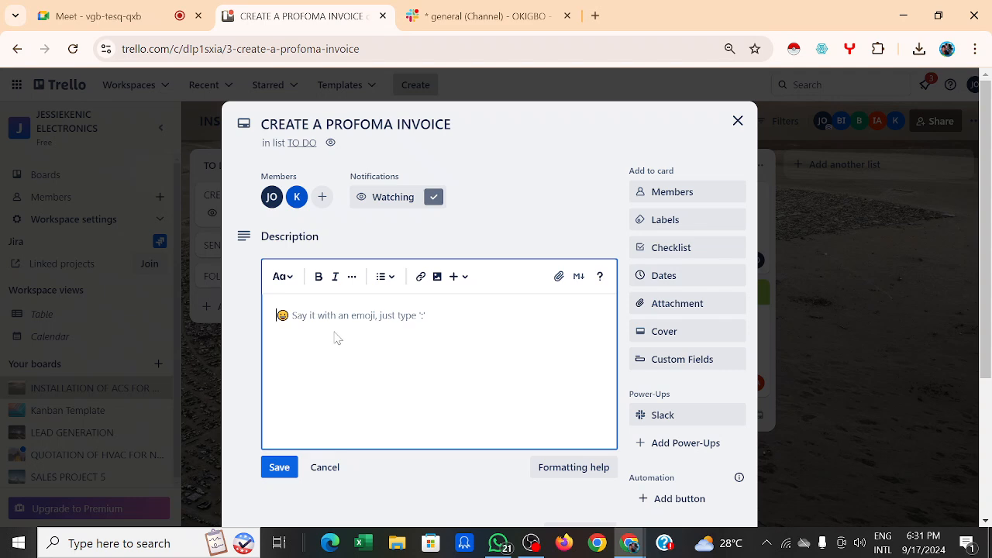
{"action": "type", "text": "@"}
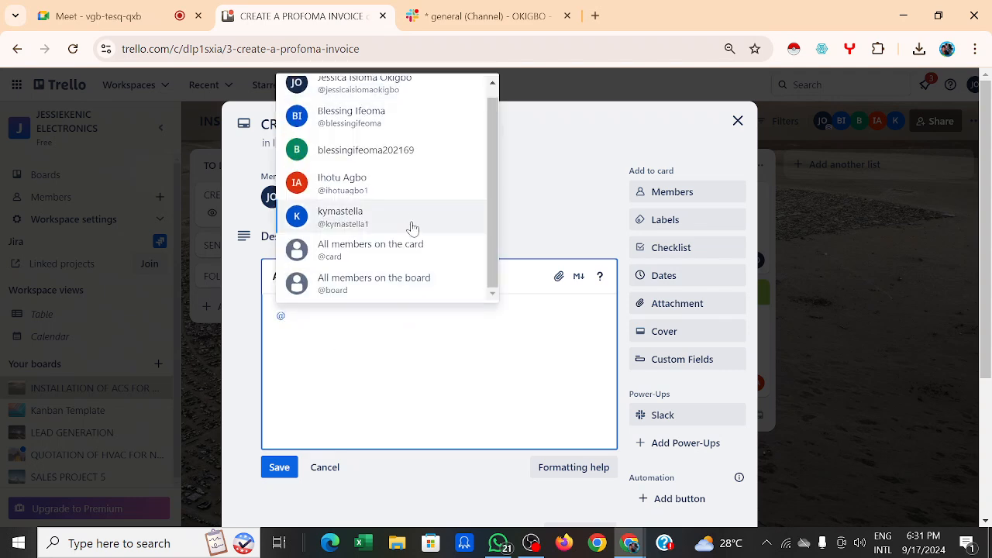
{"action": "left_click", "coordinate": [381, 130]}
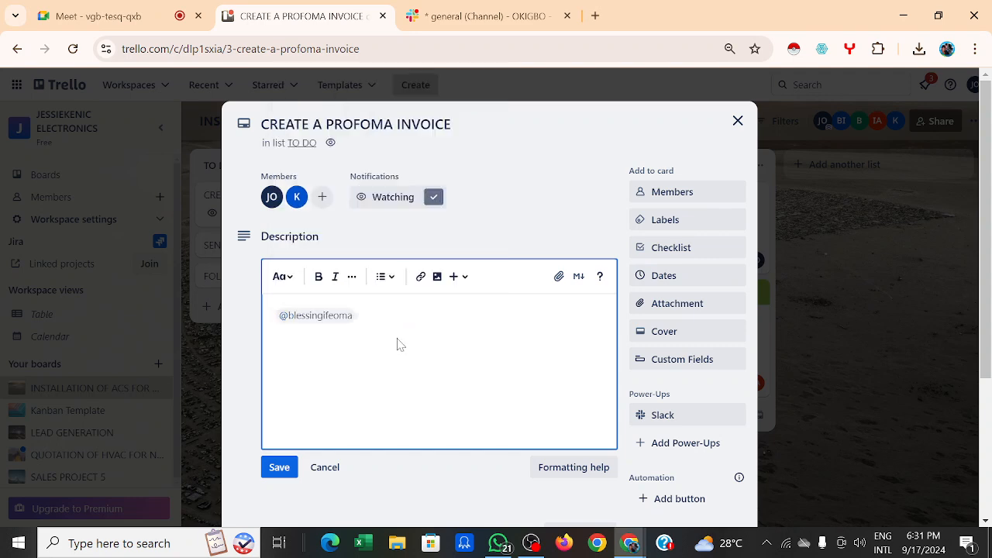
{"action": "type", "text": "St"}
{"action": "type", "text": "ND THOS"}
{"action": "type", "text": "E A"}
{"action": "type", "text": "TTACHMENT TO"}
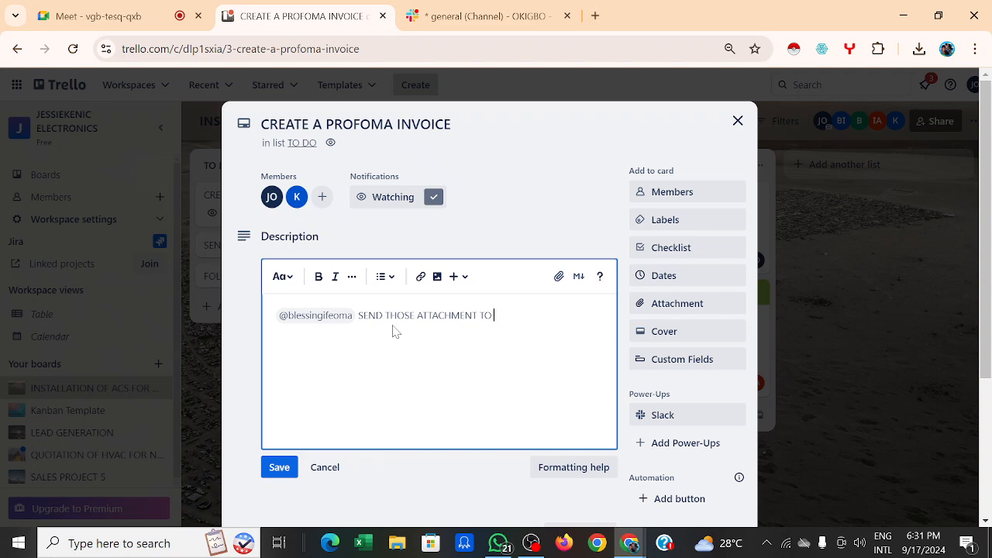
{"action": "type", "text": "KYMA"}
{"action": "left_click", "coordinate": [279, 468]}
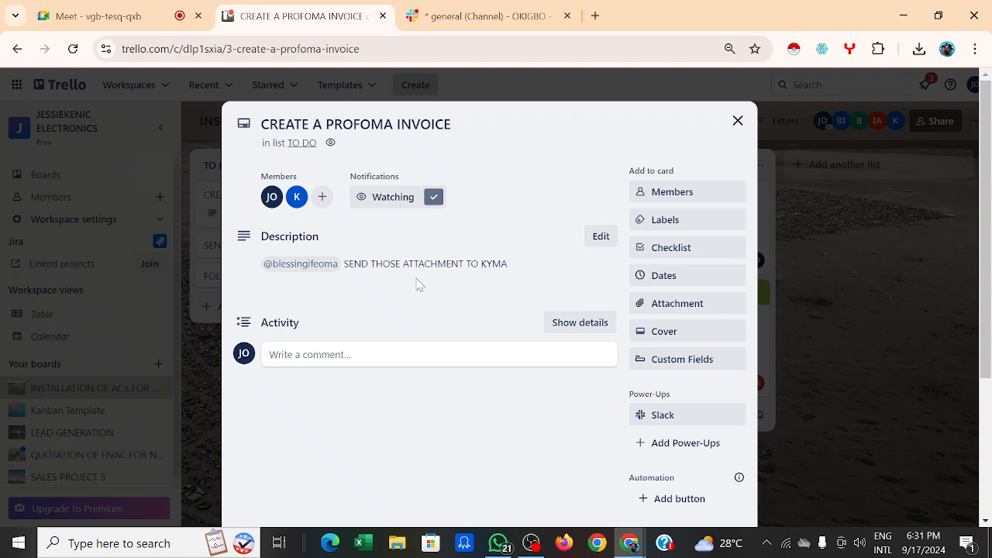
{"action": "left_click", "coordinate": [601, 237]}
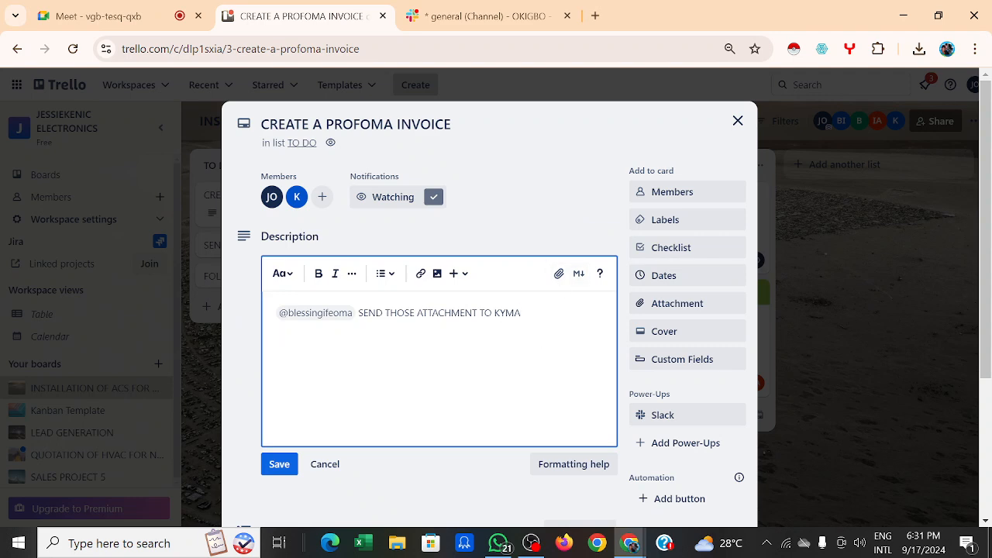
{"action": "left_click", "coordinate": [558, 276]}
{"action": "left_click", "coordinate": [231, 258]}
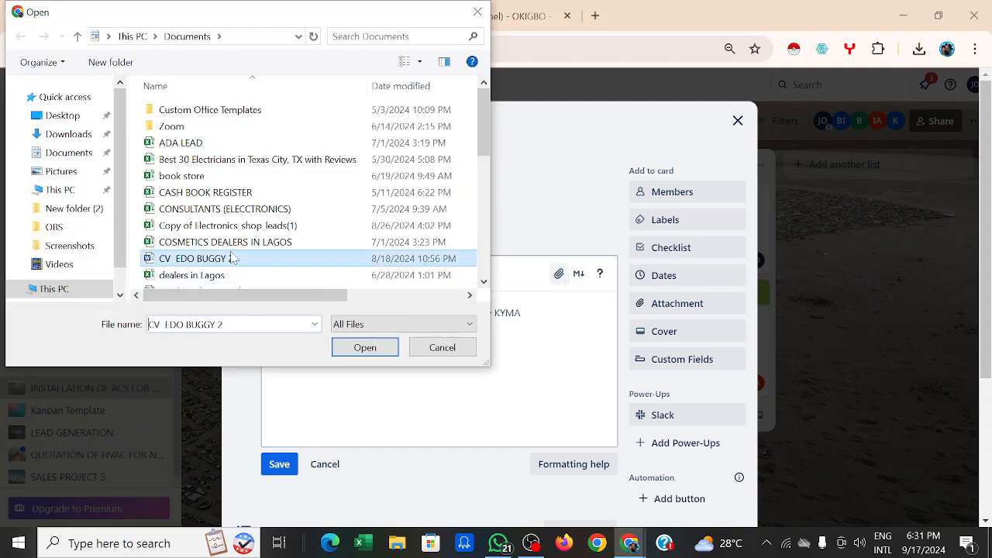
{"action": "left_click", "coordinate": [391, 348]}
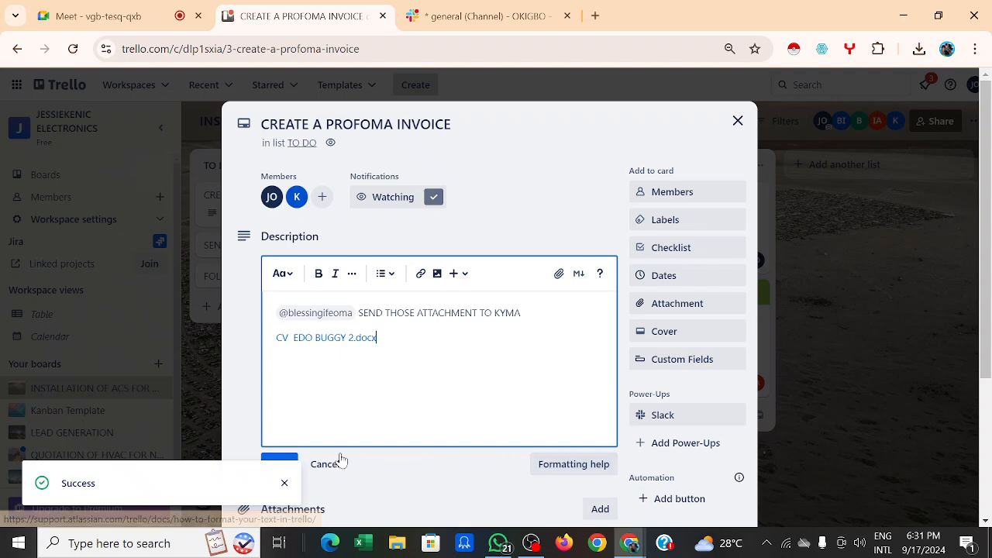
Step: Upload CONSULTANTS (ELECCTRONICS).xlsx from Documents into the card description
{"action": "left_click", "coordinate": [285, 459]}
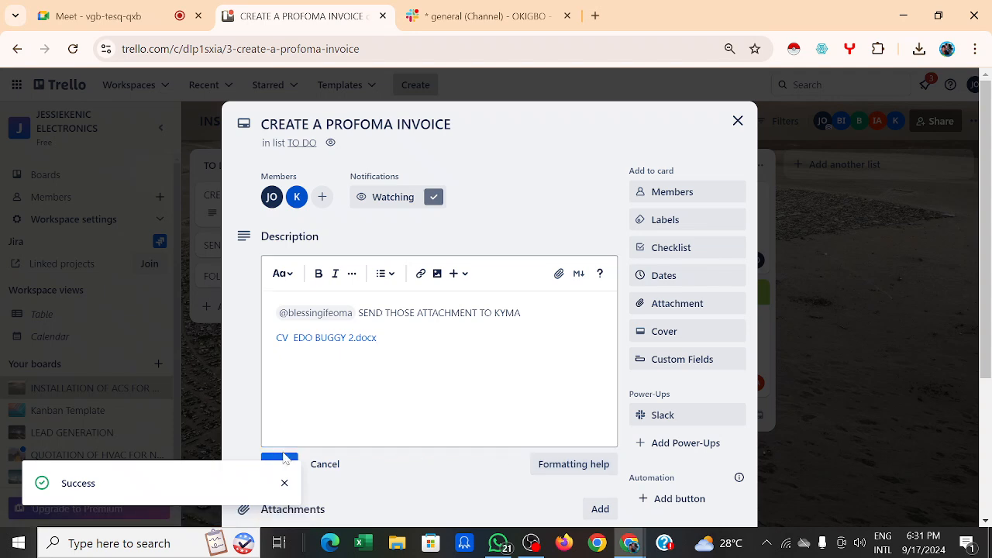
{"action": "scroll", "coordinate": [423, 365], "scroll_direction": "down", "scroll_amount": 1}
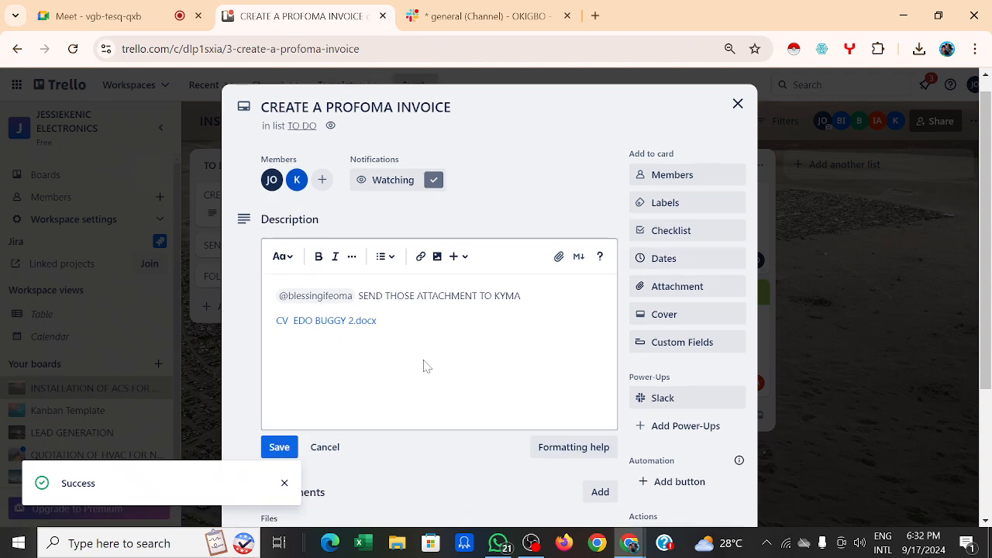
{"action": "left_click", "coordinate": [423, 348]}
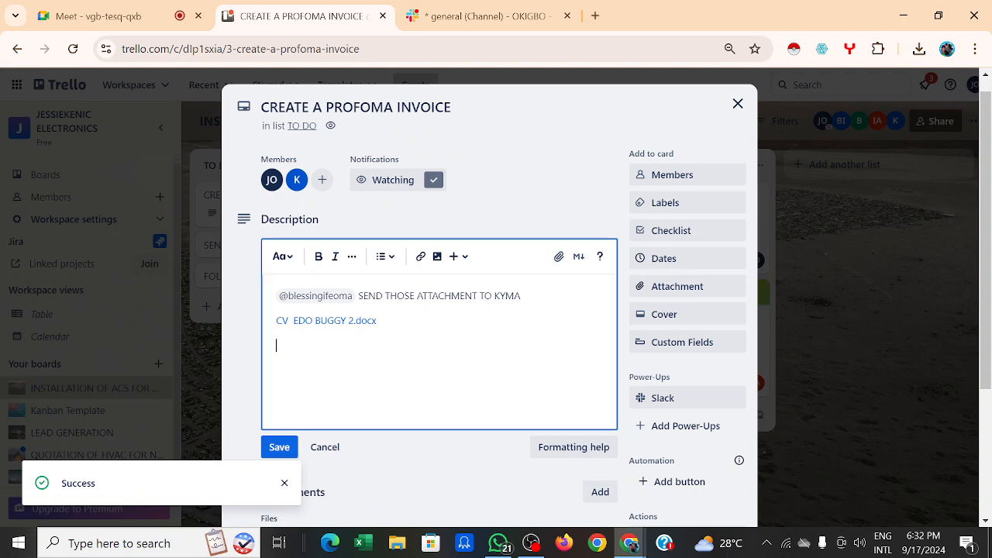
{"action": "left_click", "coordinate": [558, 257]}
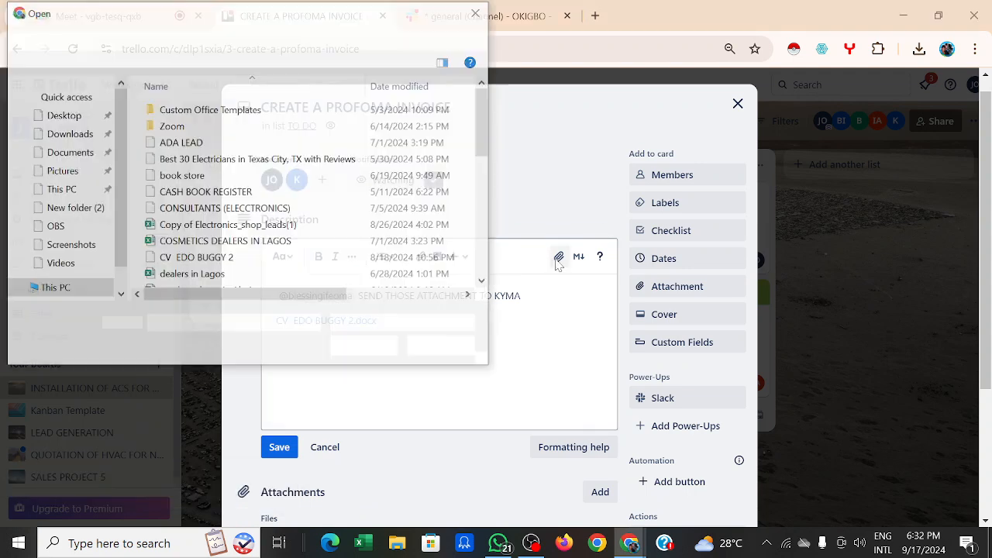
{"action": "left_click", "coordinate": [200, 209]}
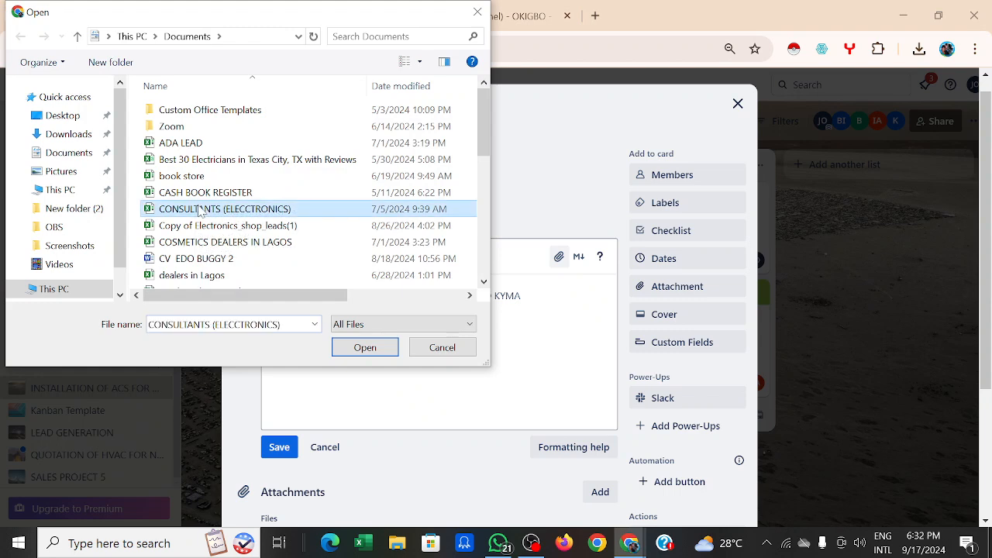
{"action": "left_click", "coordinate": [373, 347]}
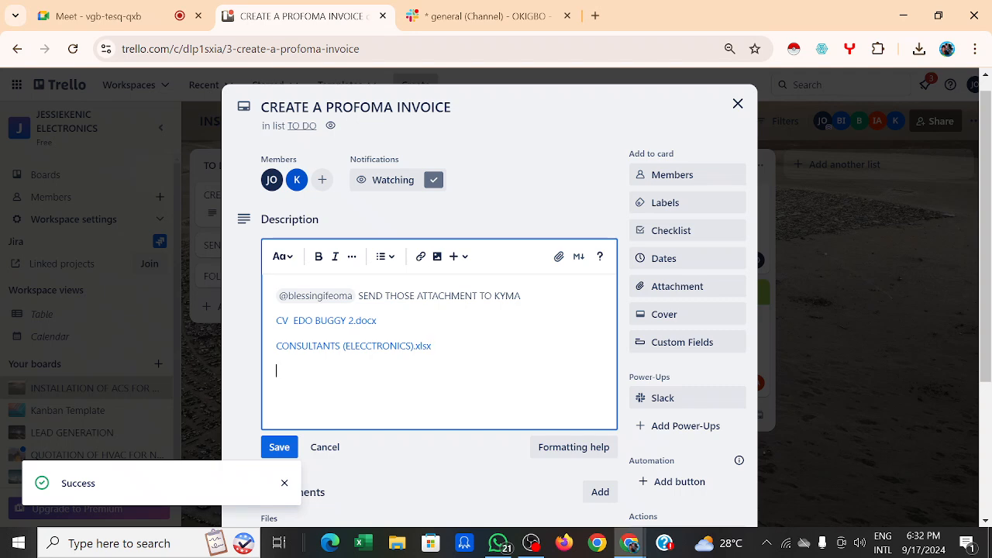
Step: Upload CASH BOOK REGISTER.xlsx and save the description with all three file links
{"action": "left_click", "coordinate": [558, 257]}
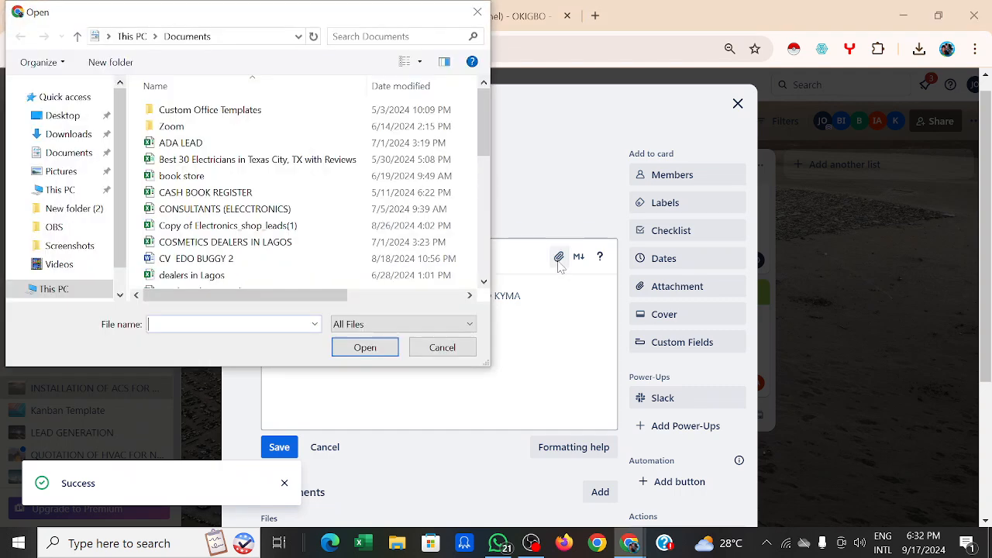
{"action": "left_click", "coordinate": [246, 191]}
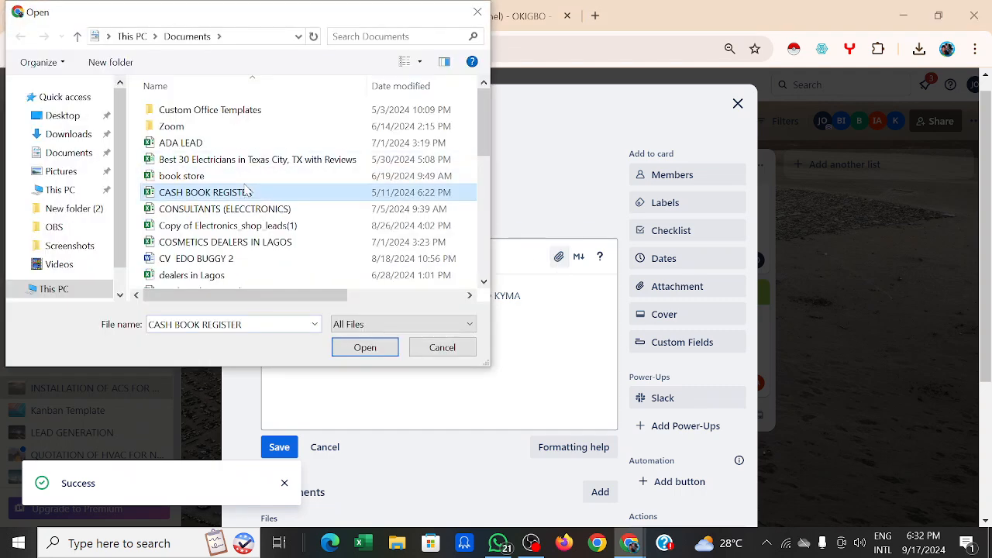
{"action": "left_click", "coordinate": [246, 192]}
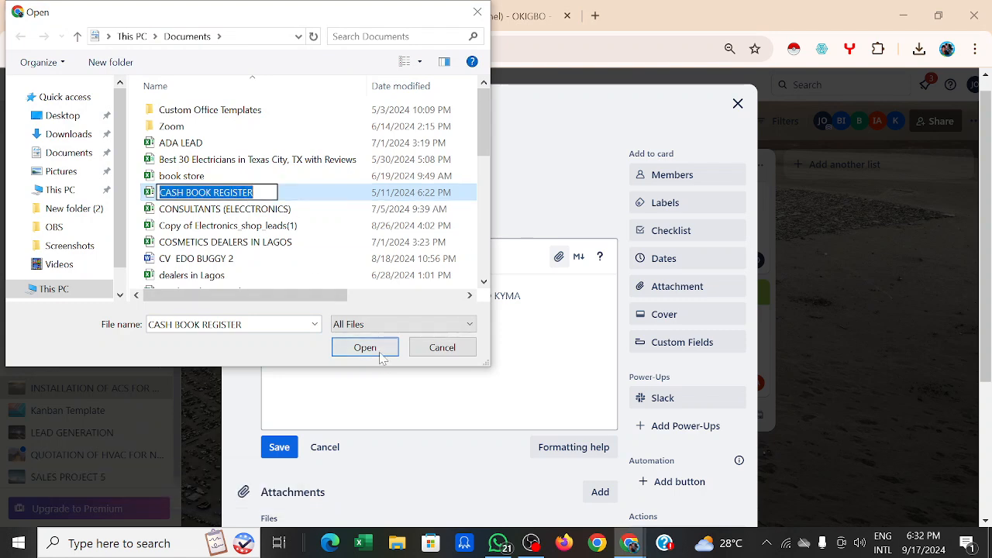
{"action": "left_click", "coordinate": [366, 348]}
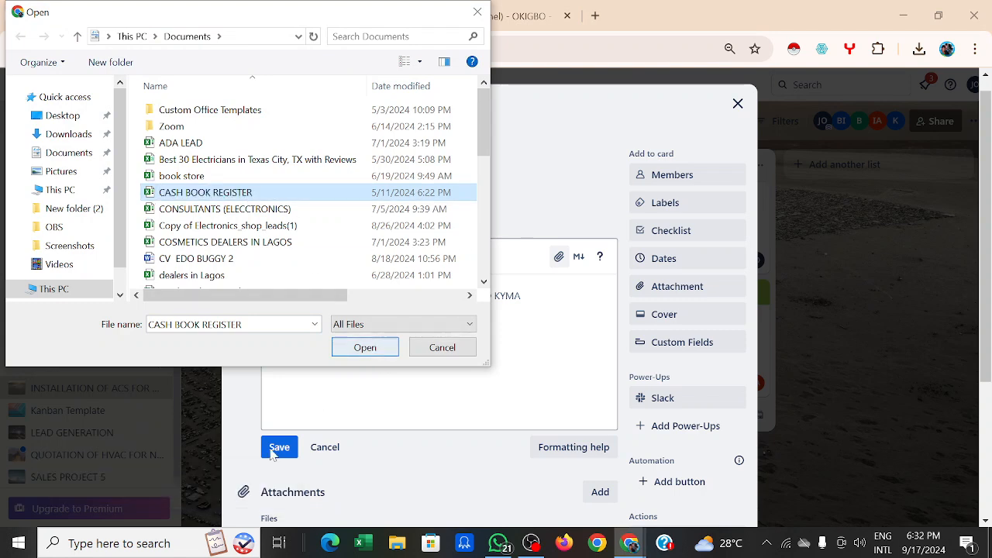
{"action": "left_click", "coordinate": [365, 347]}
{"action": "left_click", "coordinate": [280, 448]}
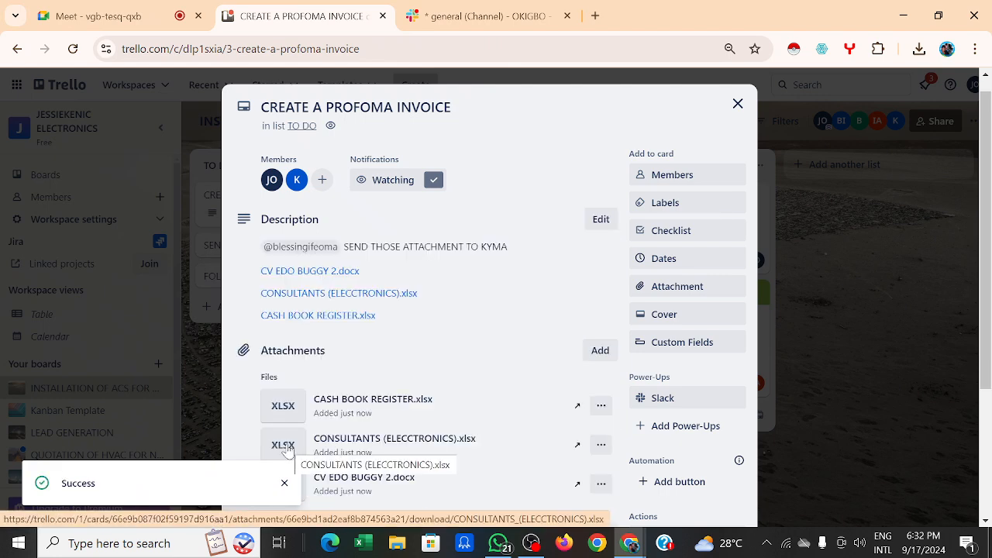
{"action": "left_click", "coordinate": [502, 311]}
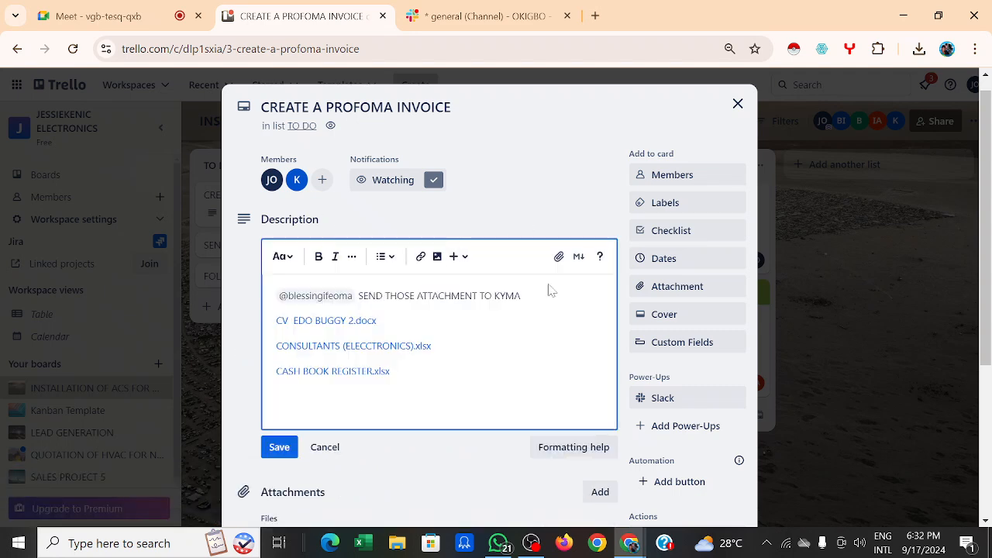
Step: Save the card description again, keeping its three attached file links
{"action": "left_click", "coordinate": [287, 450]}
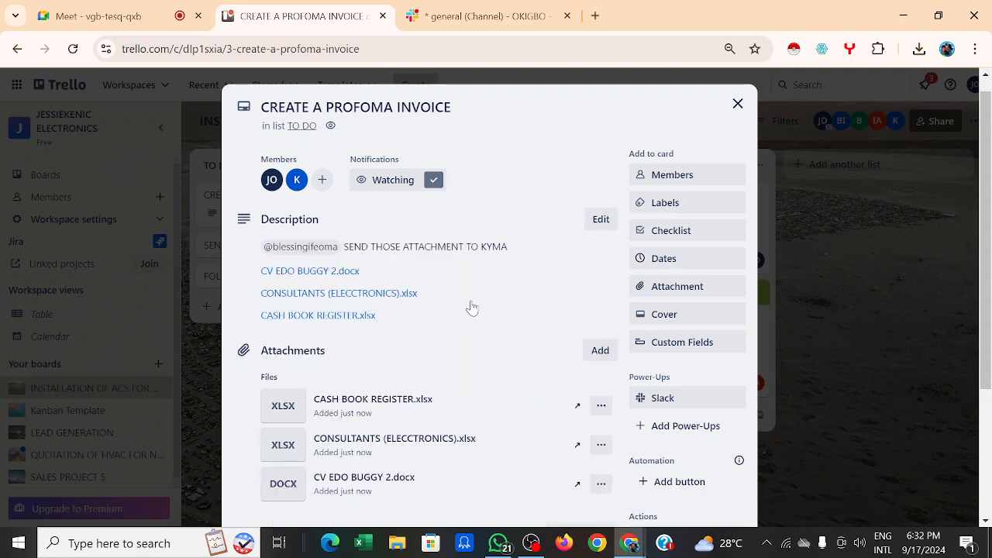
{"action": "scroll", "coordinate": [470, 305], "scroll_direction": "down", "scroll_amount": 1}
{"action": "left_click", "coordinate": [469, 305]}
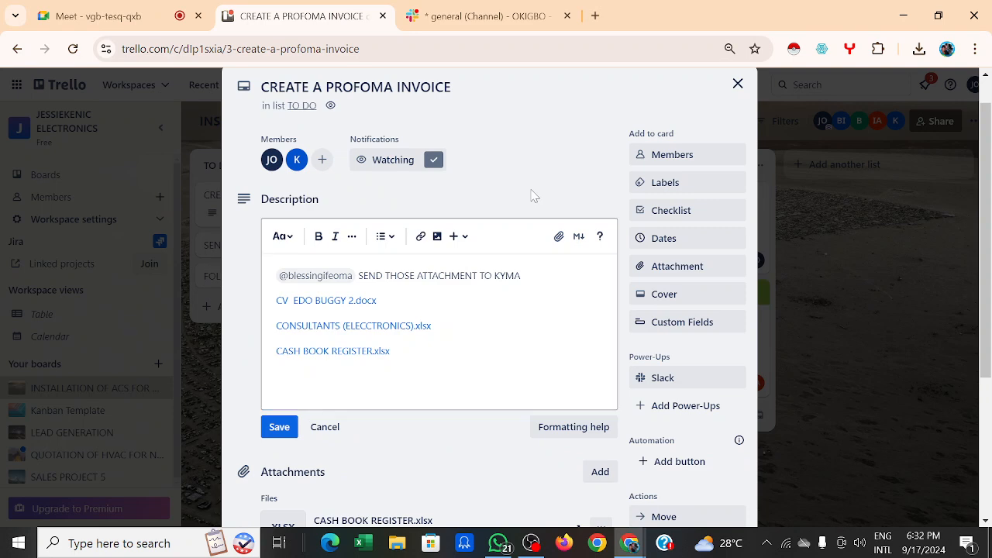
{"action": "left_click", "coordinate": [280, 430]}
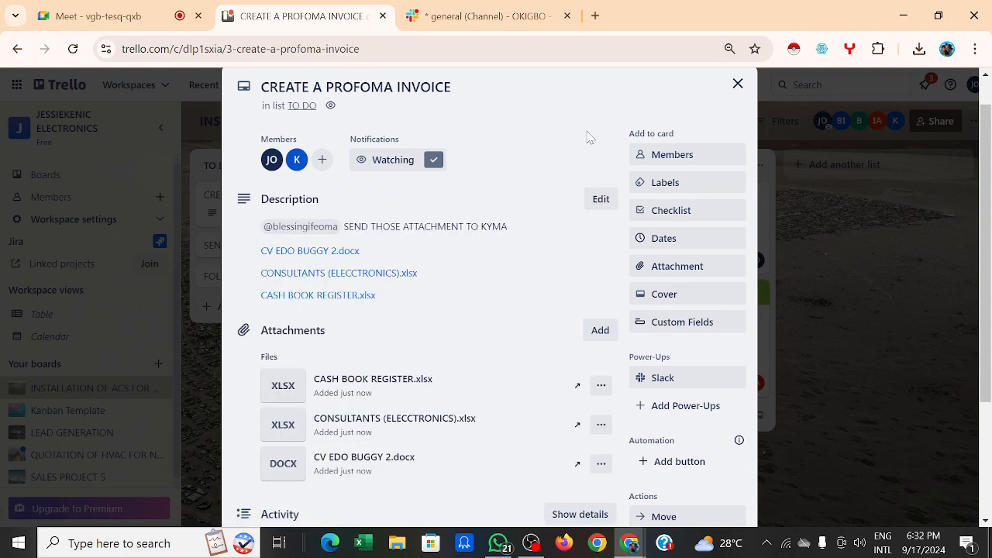
{"action": "scroll", "coordinate": [575, 135], "scroll_direction": "down", "scroll_amount": 1}
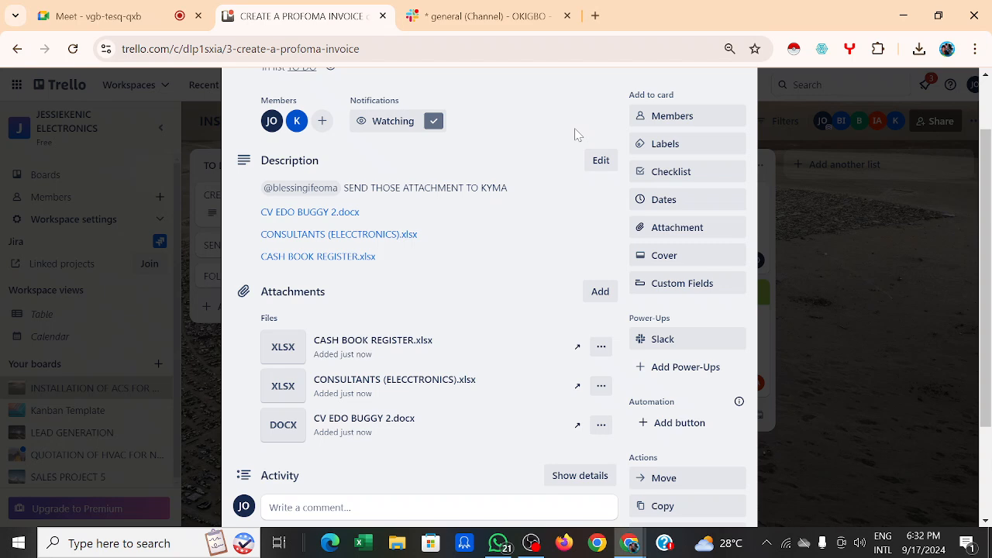
{"action": "scroll", "coordinate": [574, 135], "scroll_direction": "down", "scroll_amount": 3}
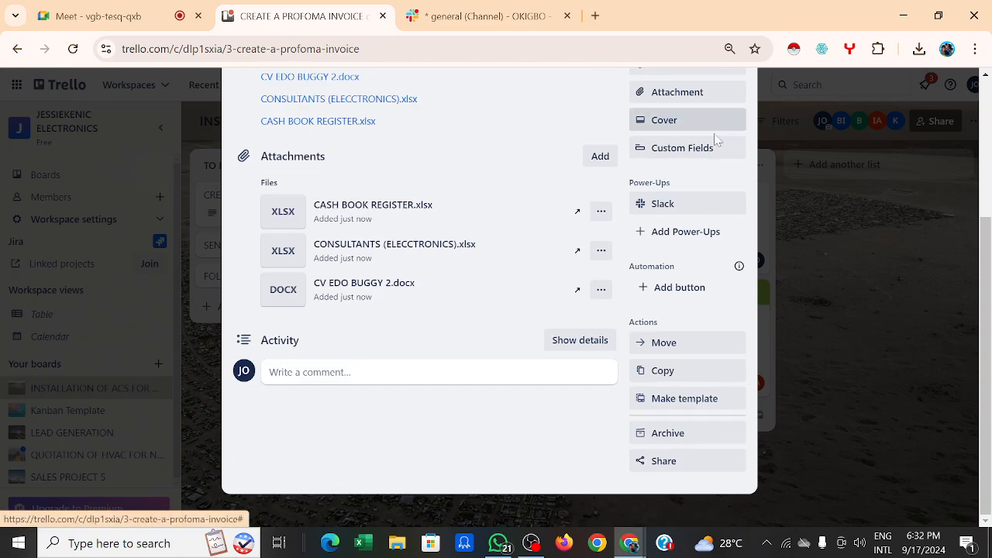
{"action": "scroll", "coordinate": [709, 155], "scroll_direction": "up", "scroll_amount": 1}
{"action": "scroll", "coordinate": [710, 158], "scroll_direction": "up", "scroll_amount": 1}
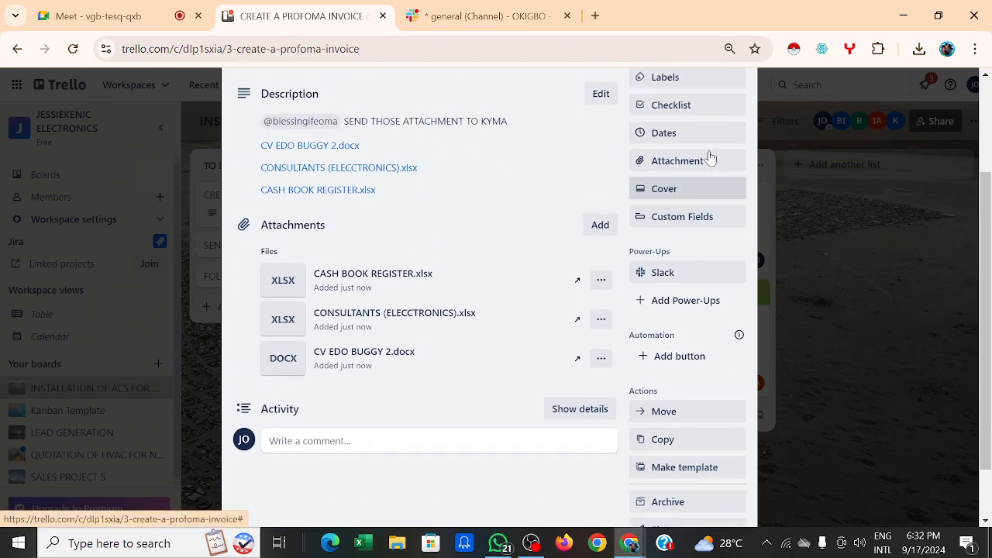
Step: Set the card's due date to Sep 18, 2024 at 5:00 PM
{"action": "left_click", "coordinate": [697, 164]}
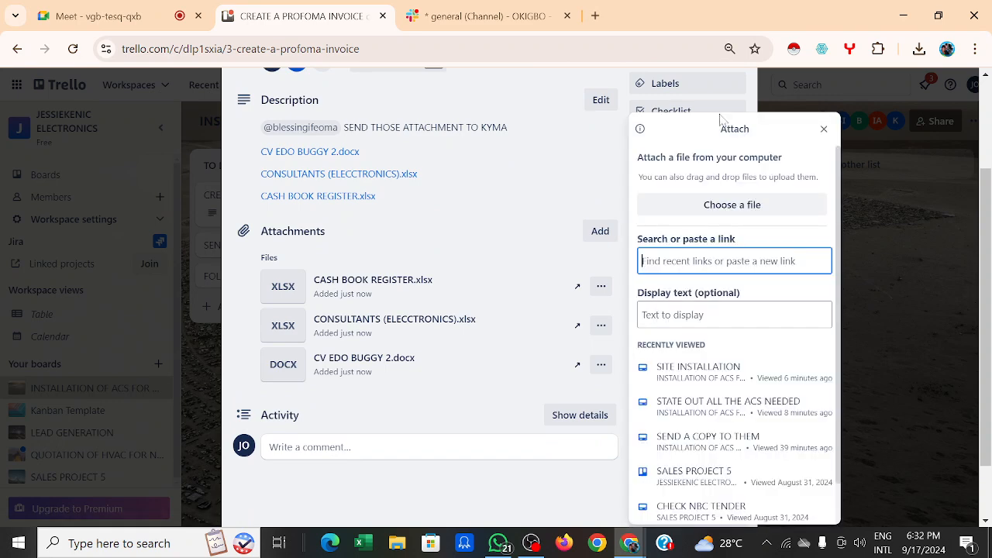
{"action": "left_click", "coordinate": [824, 130]}
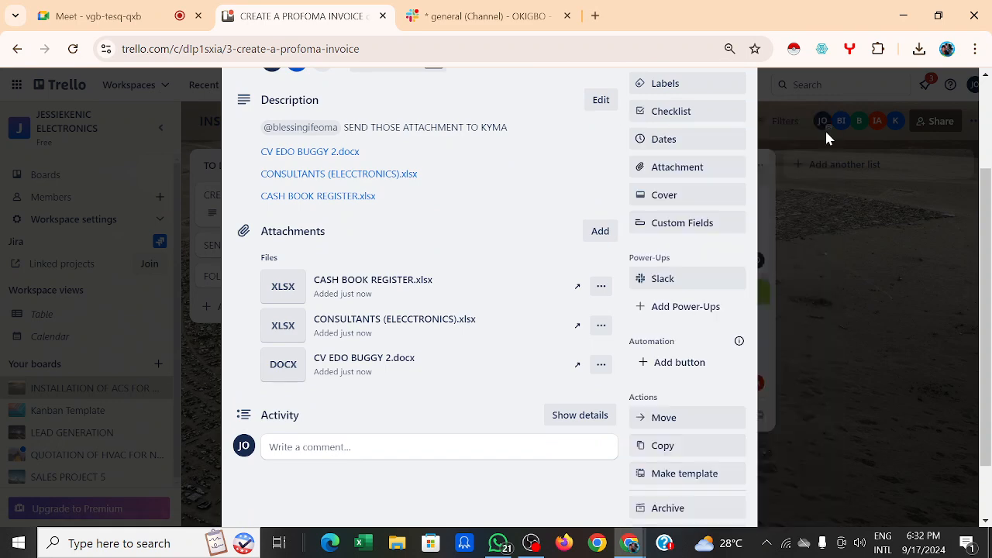
{"action": "left_click", "coordinate": [699, 140]}
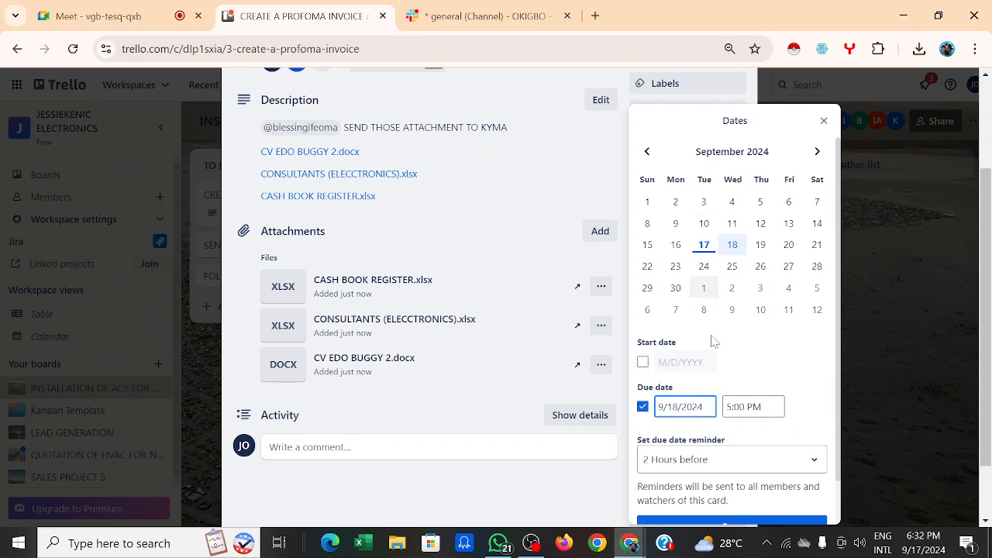
{"action": "scroll", "coordinate": [737, 454], "scroll_direction": "down", "scroll_amount": 1}
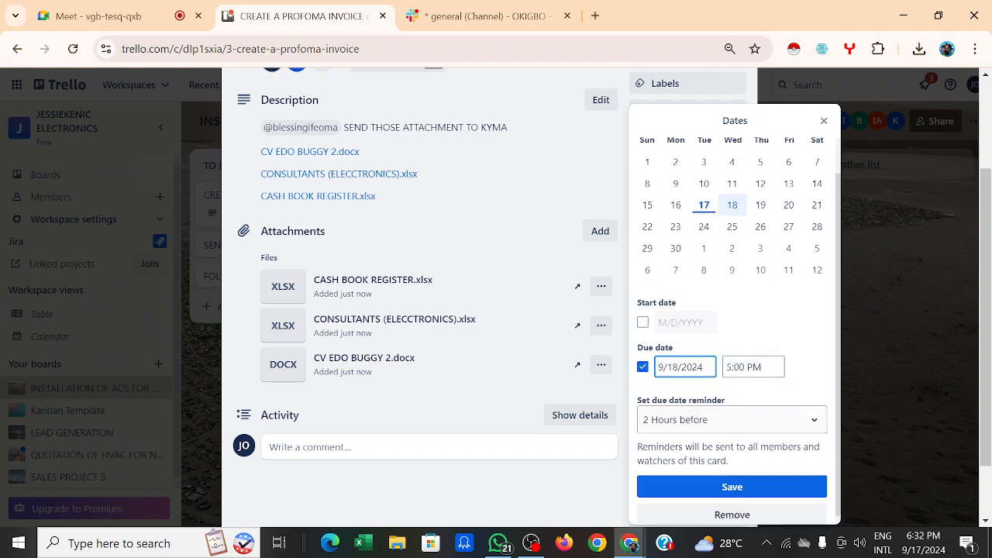
{"action": "left_click", "coordinate": [731, 490]}
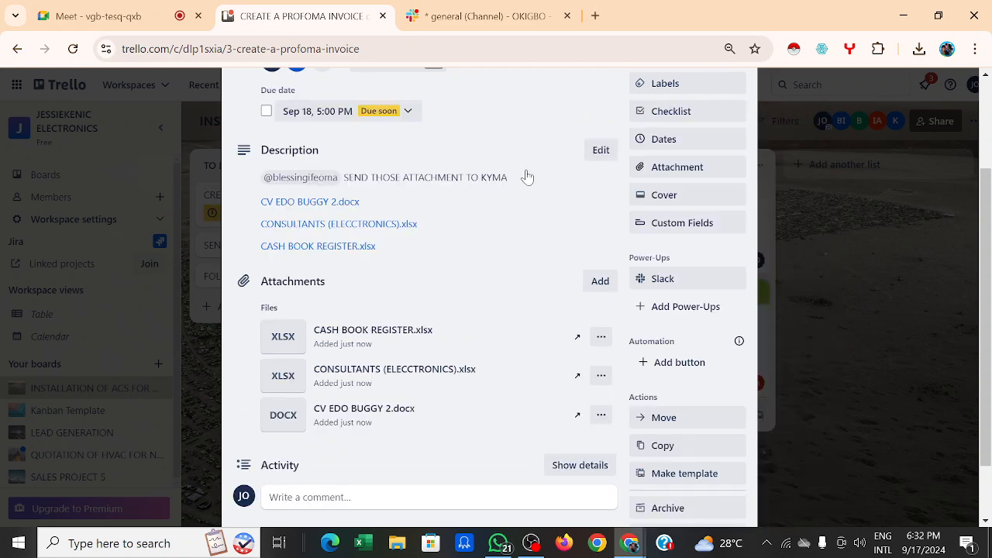
{"action": "scroll", "coordinate": [526, 178], "scroll_direction": "up", "scroll_amount": 2}
{"action": "scroll", "coordinate": [526, 176], "scroll_direction": "down", "scroll_amount": 3}
{"action": "scroll", "coordinate": [526, 176], "scroll_direction": "up", "scroll_amount": 3}
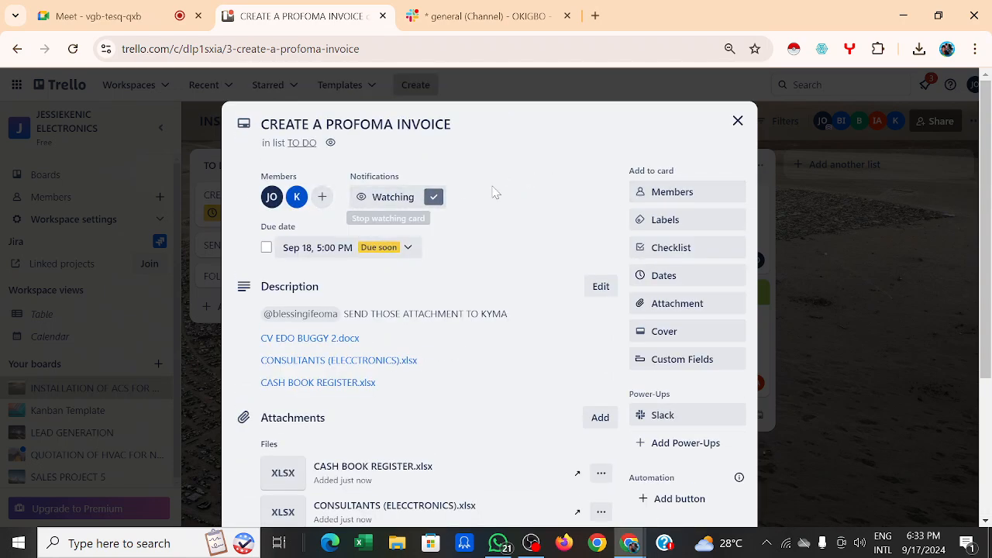
Step: Save the card description that lists the three attached files
{"action": "scroll", "coordinate": [533, 201], "scroll_direction": "down", "scroll_amount": 2}
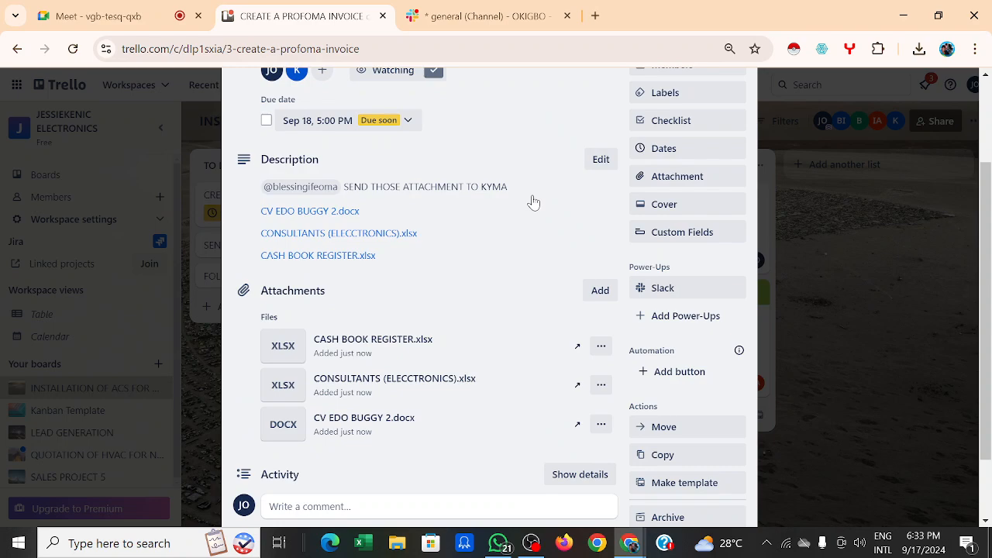
{"action": "left_click", "coordinate": [533, 202]}
{"action": "scroll", "coordinate": [522, 121], "scroll_direction": "down", "scroll_amount": 1}
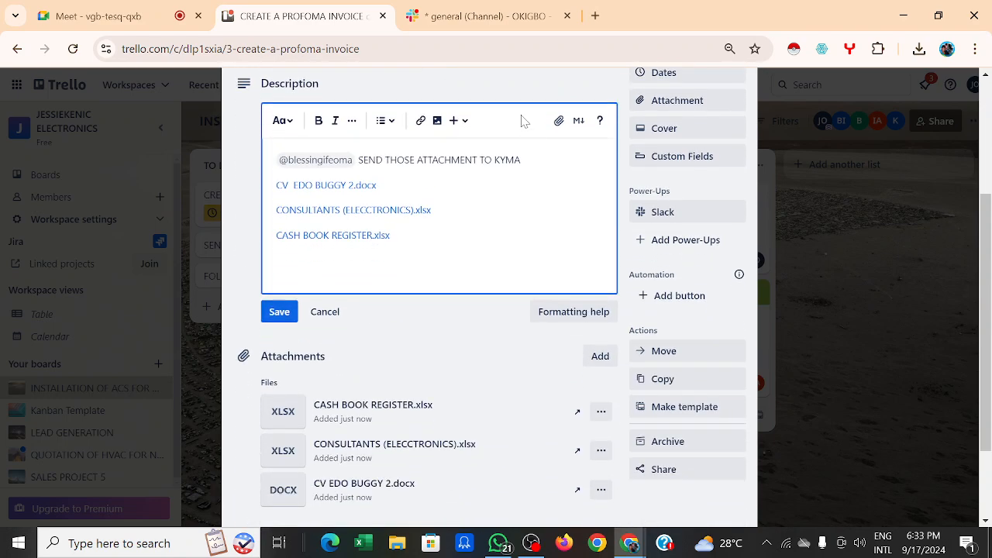
{"action": "scroll", "coordinate": [525, 136], "scroll_direction": "up", "scroll_amount": 1}
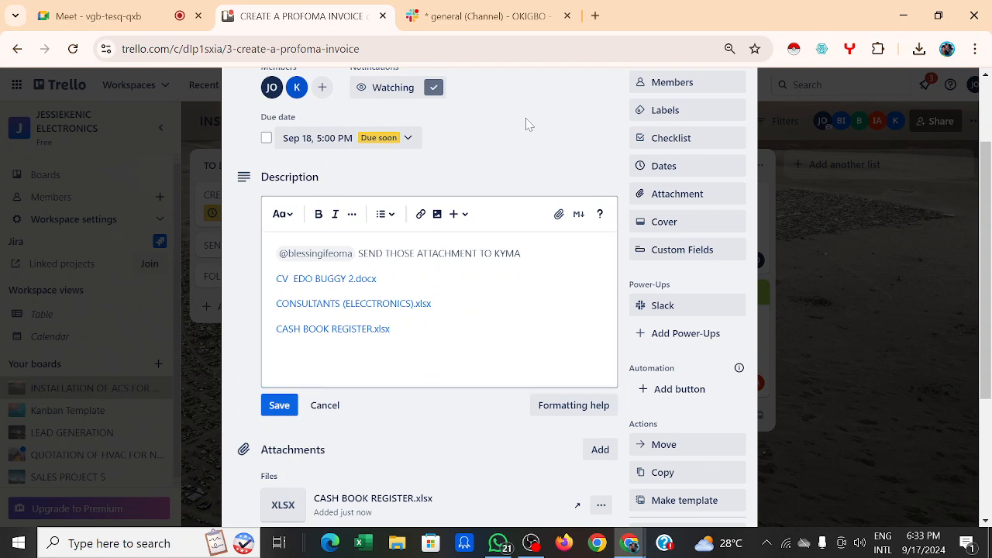
{"action": "left_click", "coordinate": [283, 408]}
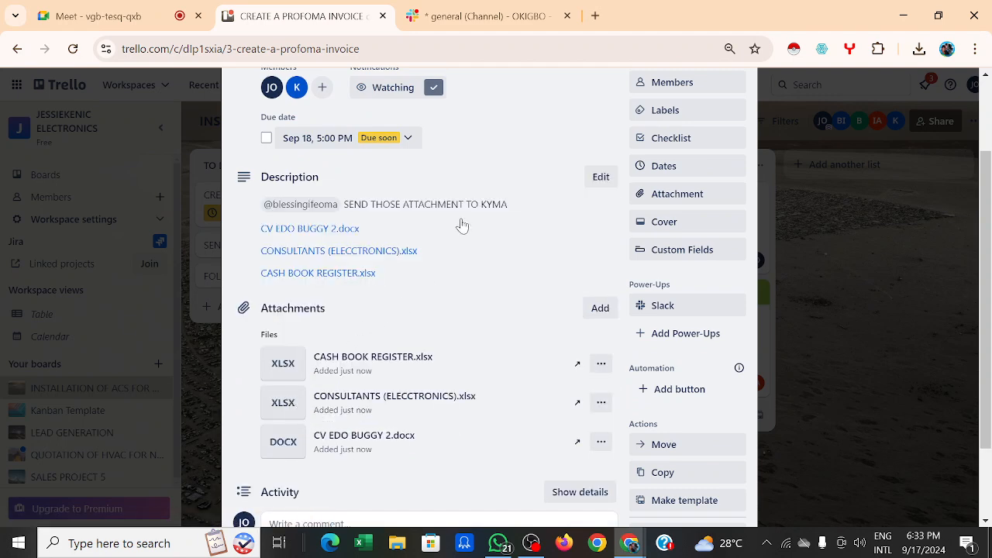
Step: Reopen the description editor, then go to the Slack general channel
{"action": "scroll", "coordinate": [547, 148], "scroll_direction": "down", "scroll_amount": 1}
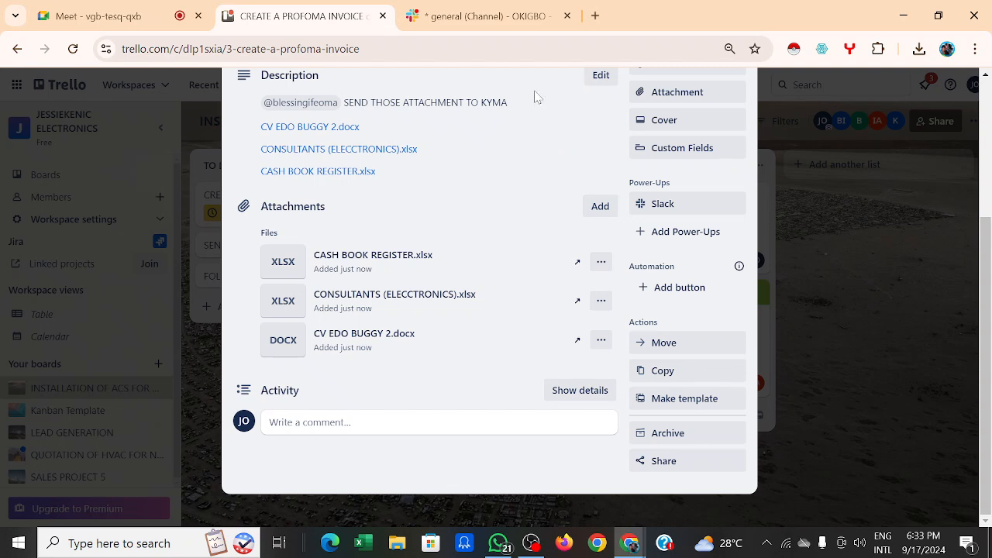
{"action": "scroll", "coordinate": [536, 101], "scroll_direction": "up", "scroll_amount": 2}
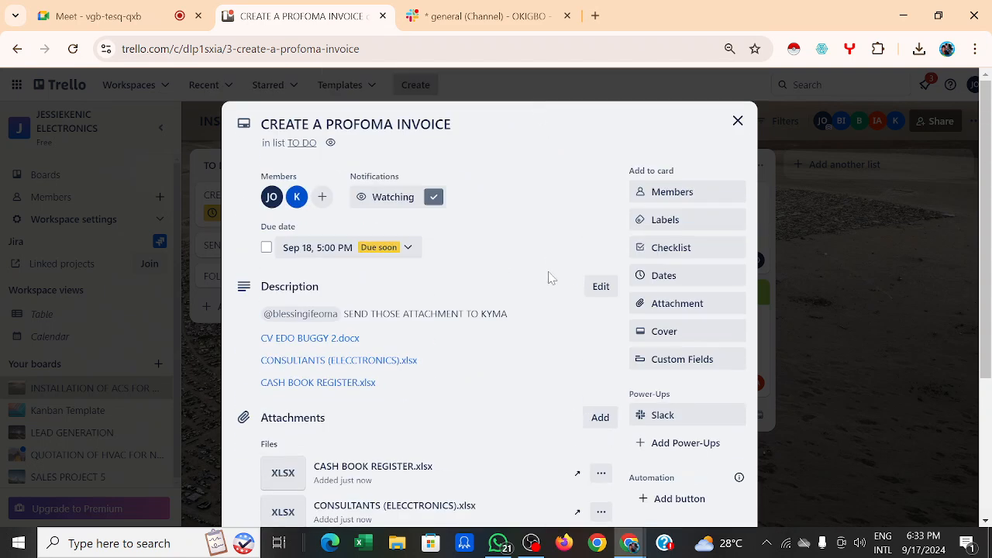
{"action": "scroll", "coordinate": [540, 205], "scroll_direction": "down", "scroll_amount": 2}
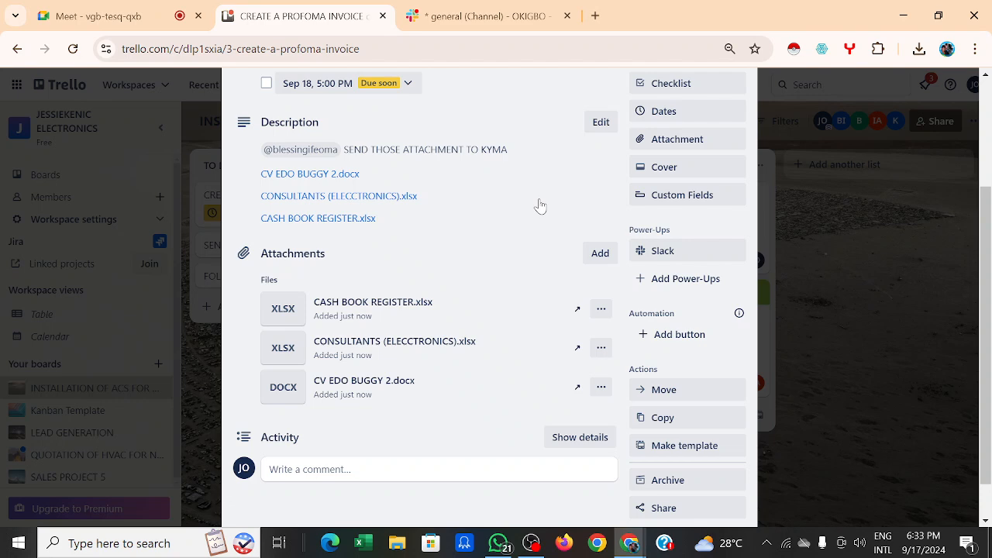
{"action": "left_click", "coordinate": [540, 205]}
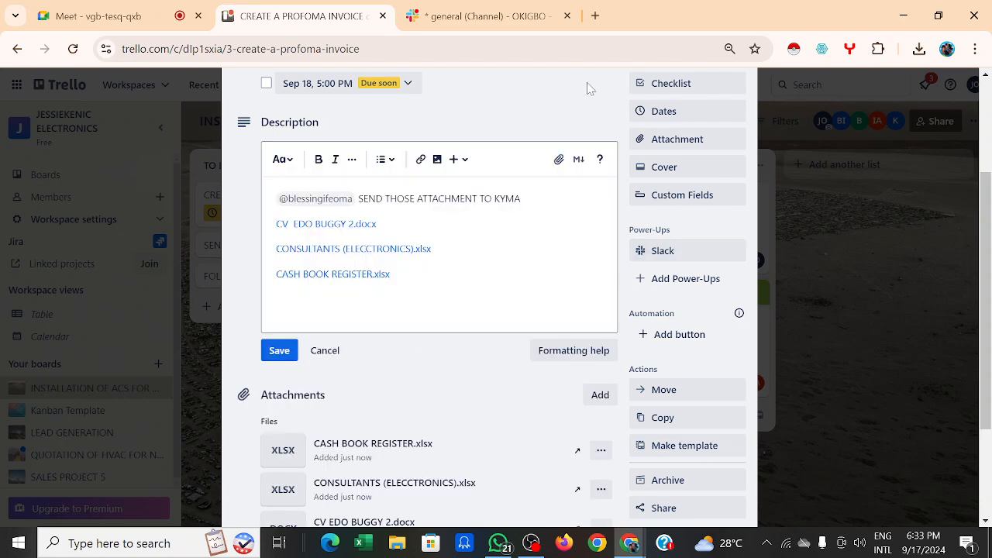
{"action": "left_click", "coordinate": [453, 17]}
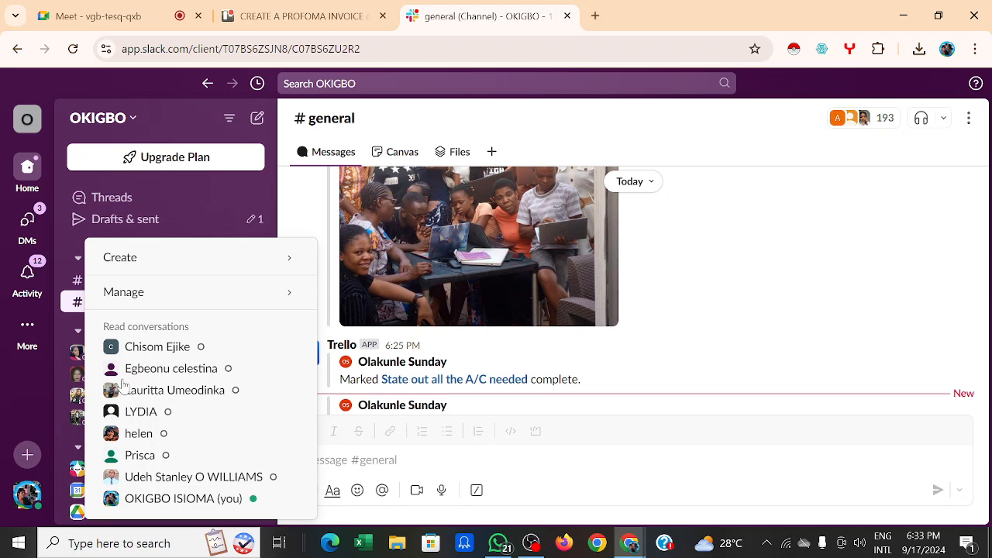
{"action": "mouse_move", "coordinate": [275, 272]}
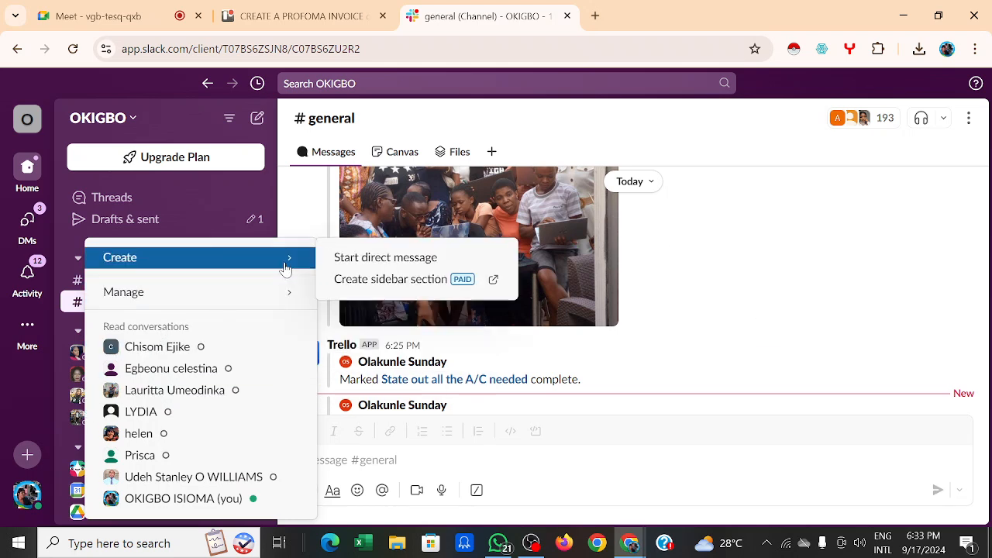
{"action": "left_click", "coordinate": [184, 226]}
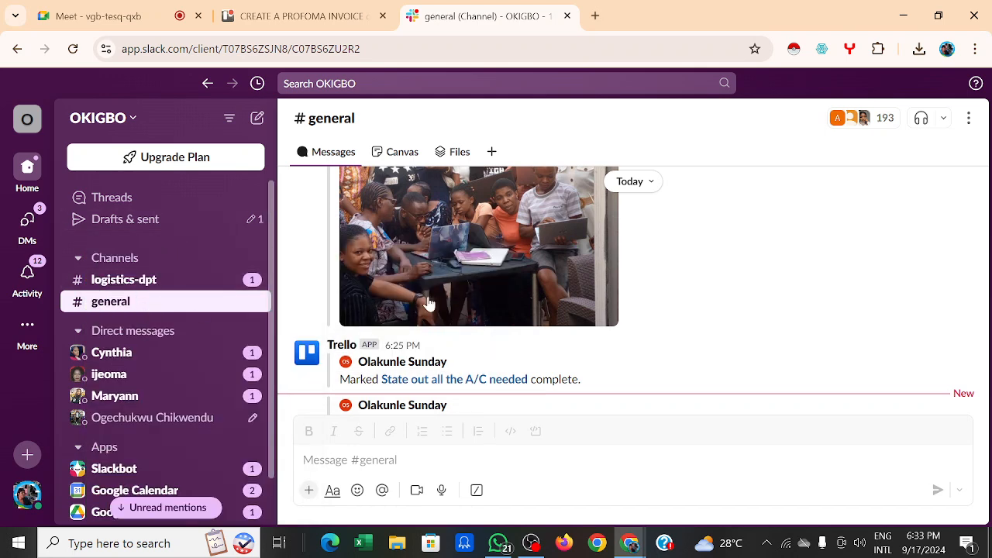
{"action": "scroll", "coordinate": [556, 301], "scroll_direction": "down", "scroll_amount": 10}
{"action": "scroll", "coordinate": [558, 302], "scroll_direction": "down", "scroll_amount": 3}
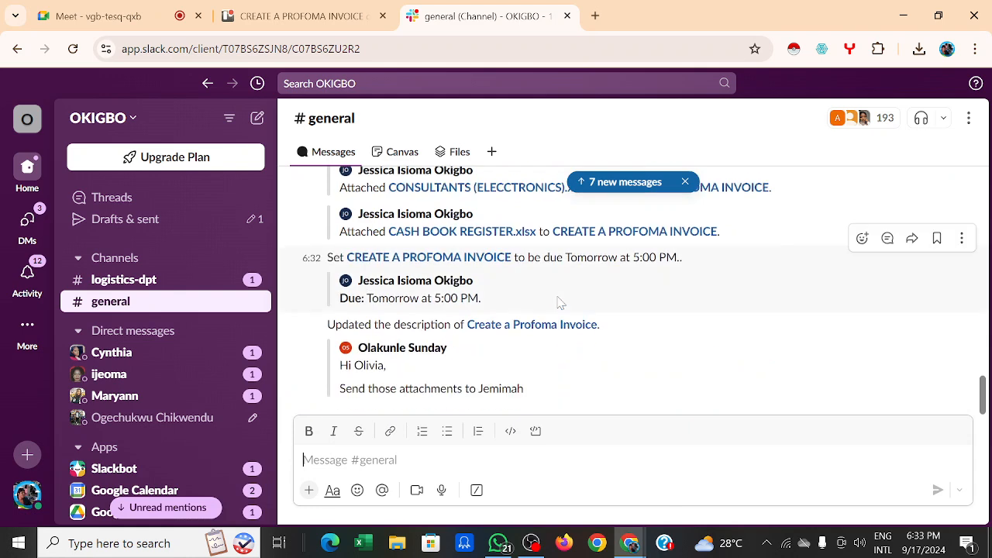
{"action": "scroll", "coordinate": [561, 302], "scroll_direction": "up", "scroll_amount": 1}
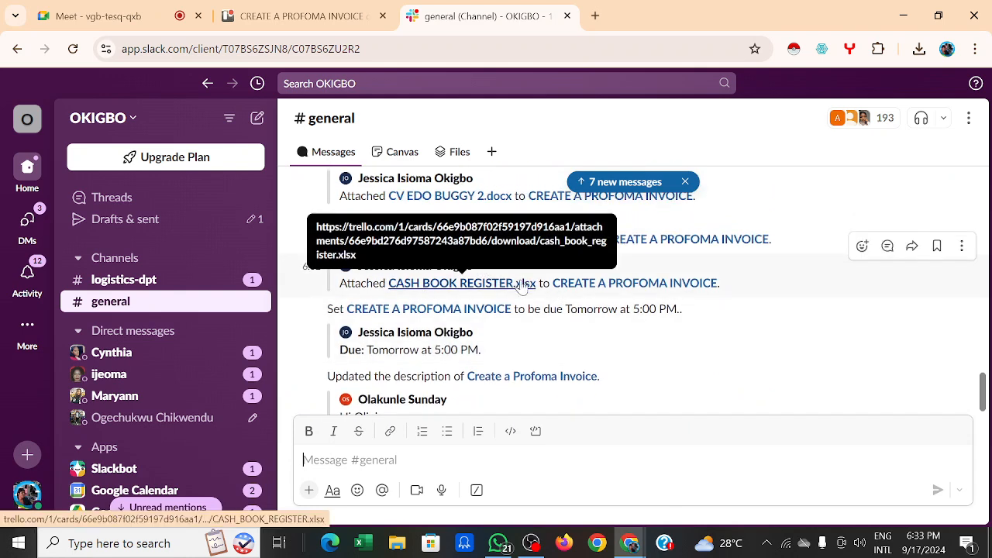
{"action": "scroll", "coordinate": [571, 329], "scroll_direction": "down", "scroll_amount": 1}
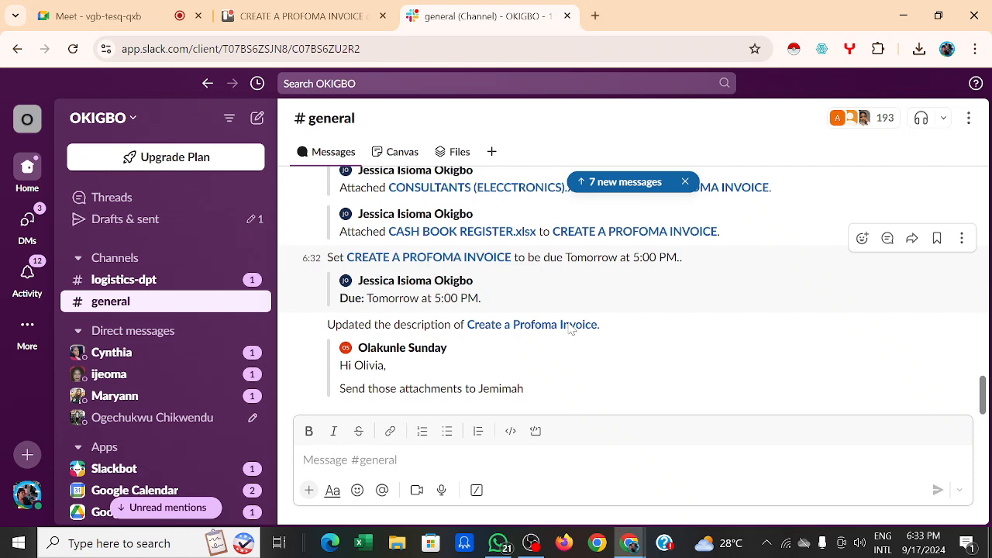
{"action": "scroll", "coordinate": [569, 328], "scroll_direction": "up", "scroll_amount": 8}
{"action": "scroll", "coordinate": [569, 328], "scroll_direction": "up", "scroll_amount": 5}
{"action": "right_click", "coordinate": [569, 327]}
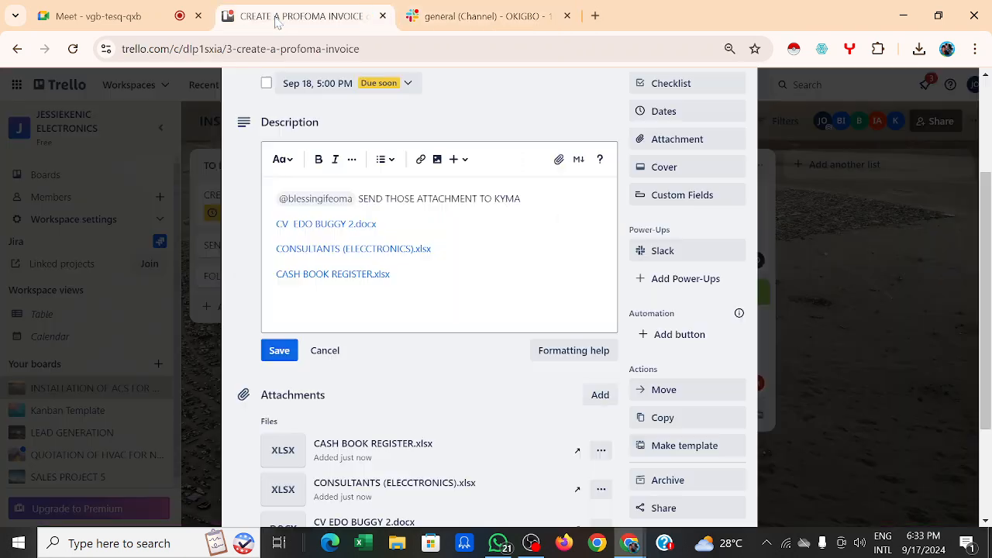
Step: Save the invoice card's description edits and close the card back to the INSTALLATION OF ACS FOR NBC board
{"action": "left_click", "coordinate": [276, 21]}
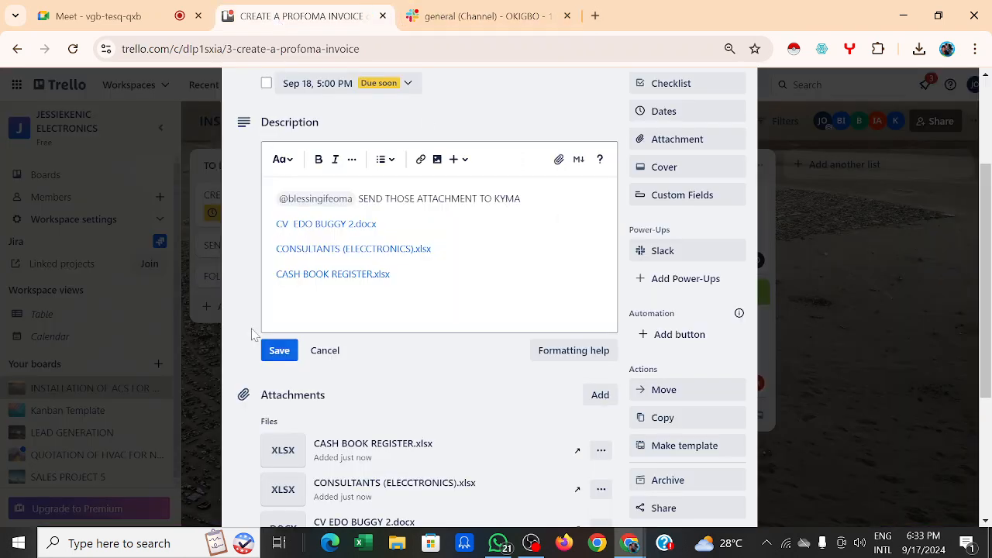
{"action": "left_click", "coordinate": [279, 351]}
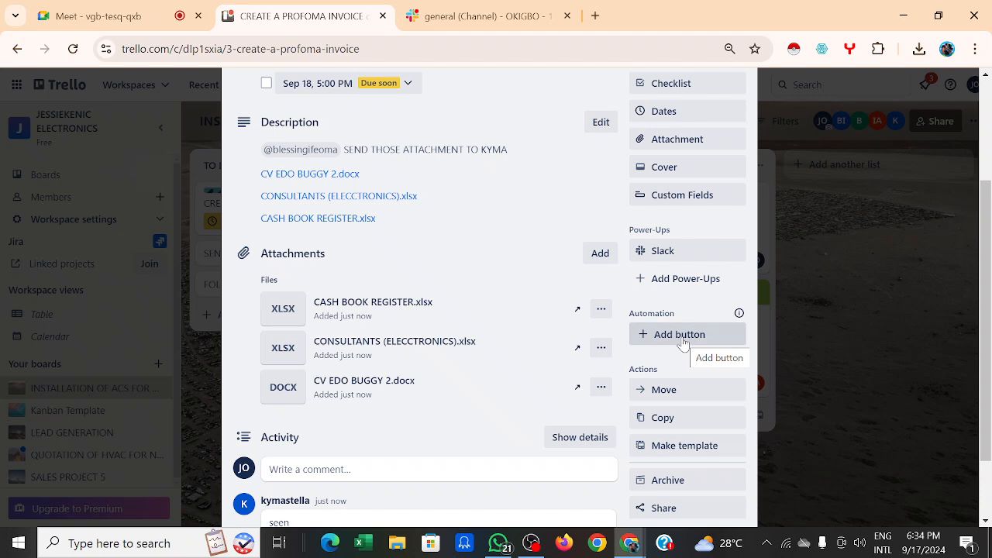
{"action": "left_click", "coordinate": [820, 102]}
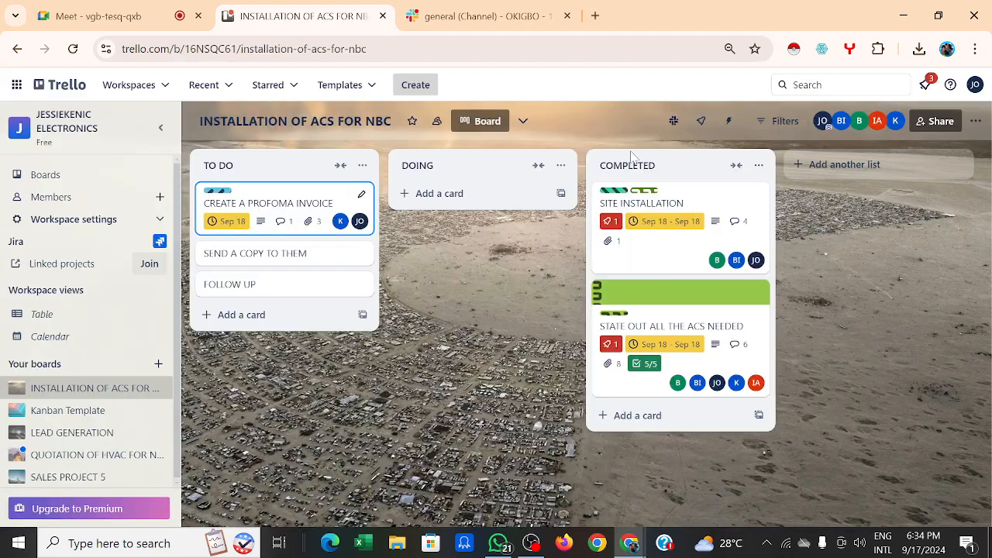
Step: Open CREATE A PROFOMA INVOICE to check its IN PROGRESS label, then close it
{"action": "left_click", "coordinate": [283, 197]}
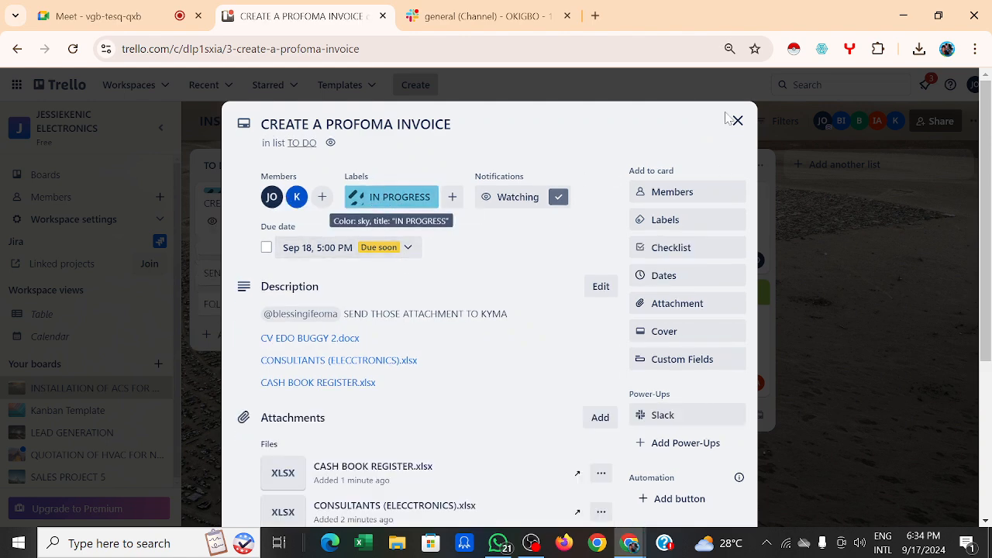
{"action": "left_click", "coordinate": [738, 121]}
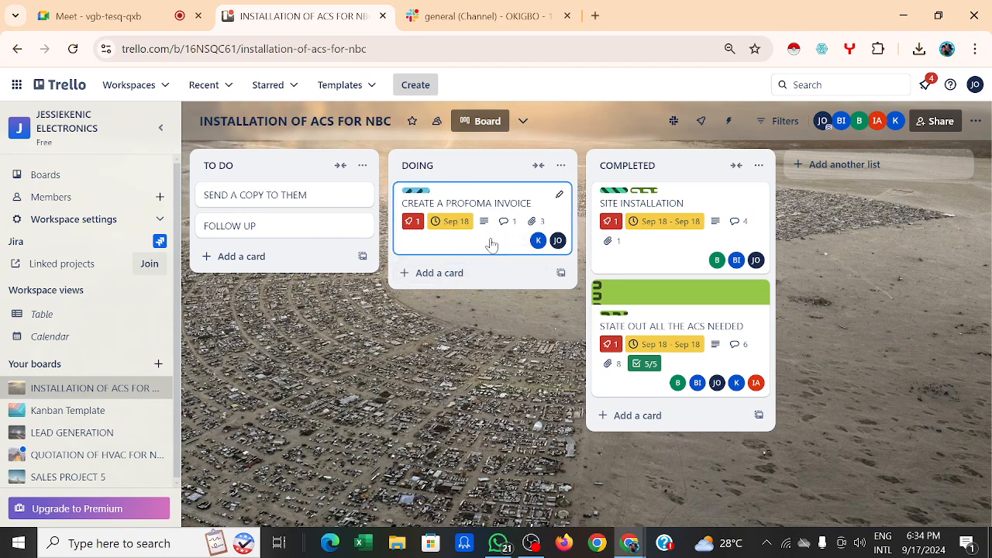
Step: Review the card's DOING/TO DO move alerts in Slack #general and open its Trello link
{"action": "left_click", "coordinate": [496, 24]}
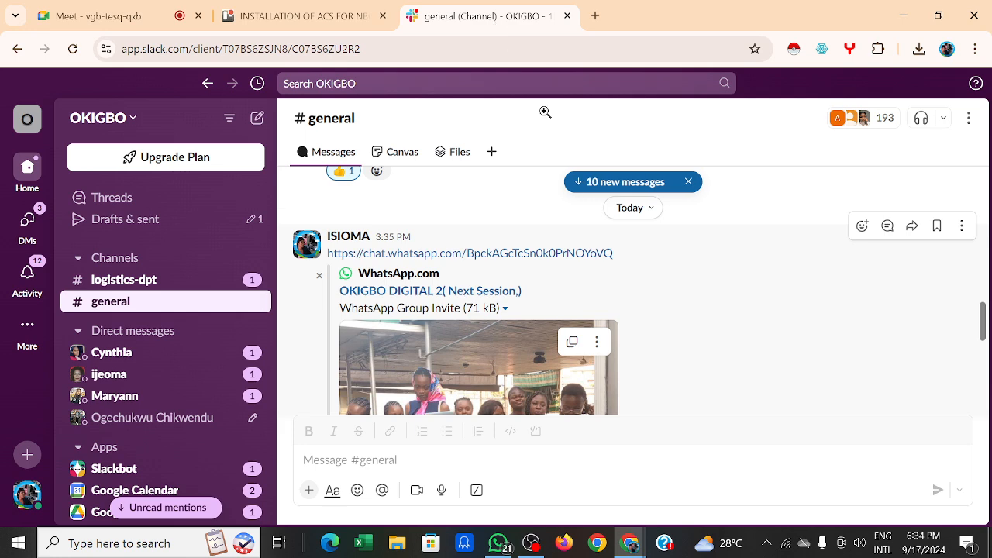
{"action": "scroll", "coordinate": [671, 279], "scroll_direction": "down", "scroll_amount": 10}
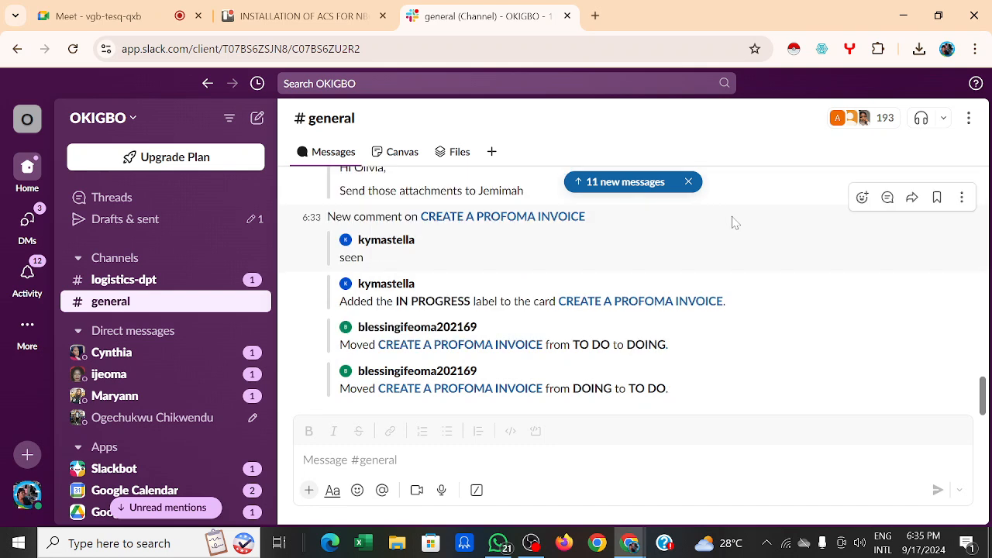
{"action": "left_click", "coordinate": [428, 389]}
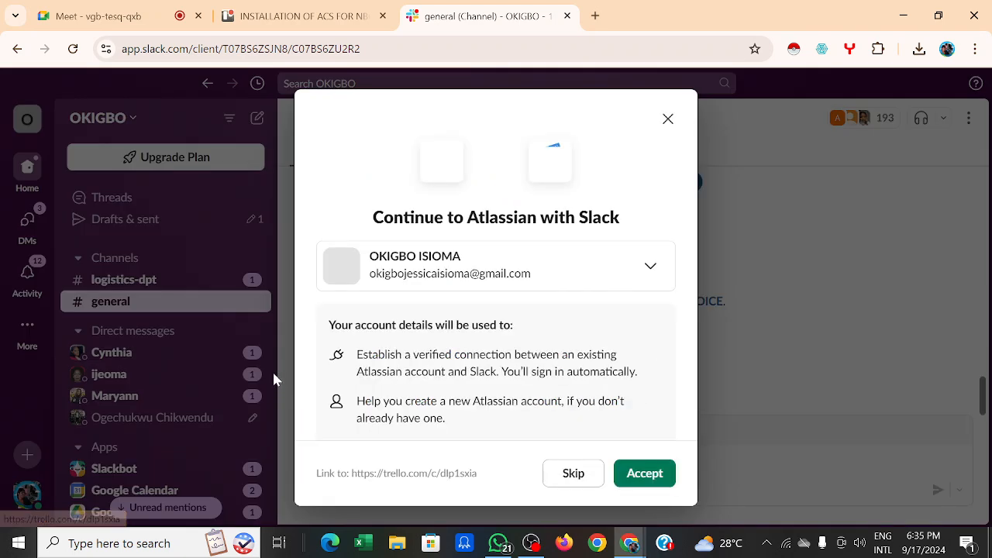
{"action": "left_click", "coordinate": [661, 126]}
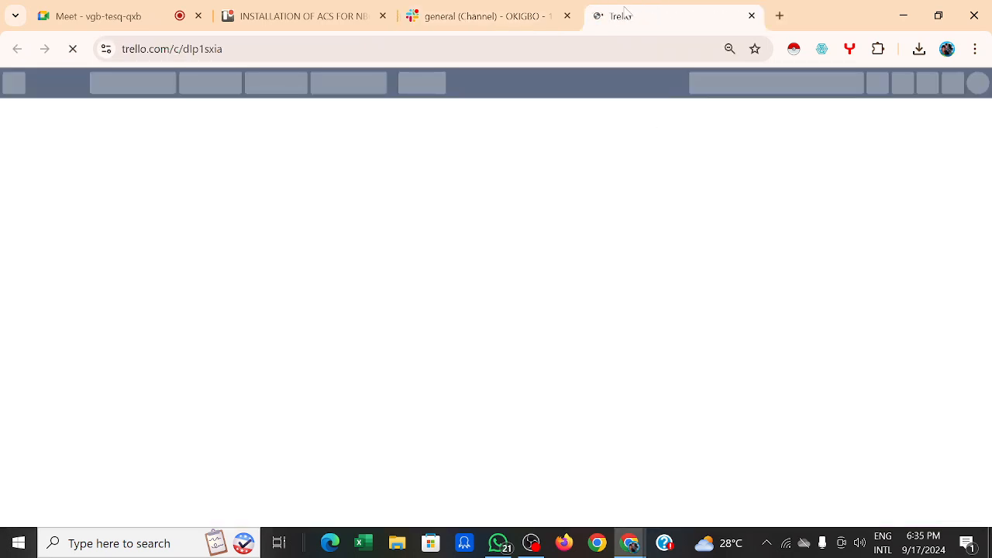
{"action": "left_click", "coordinate": [531, 16]}
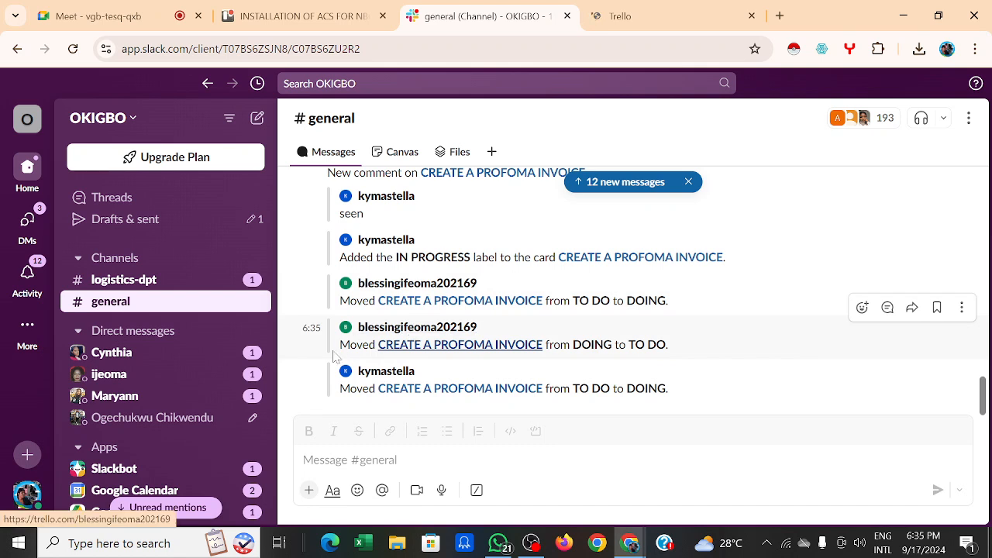
{"action": "left_click", "coordinate": [391, 390]}
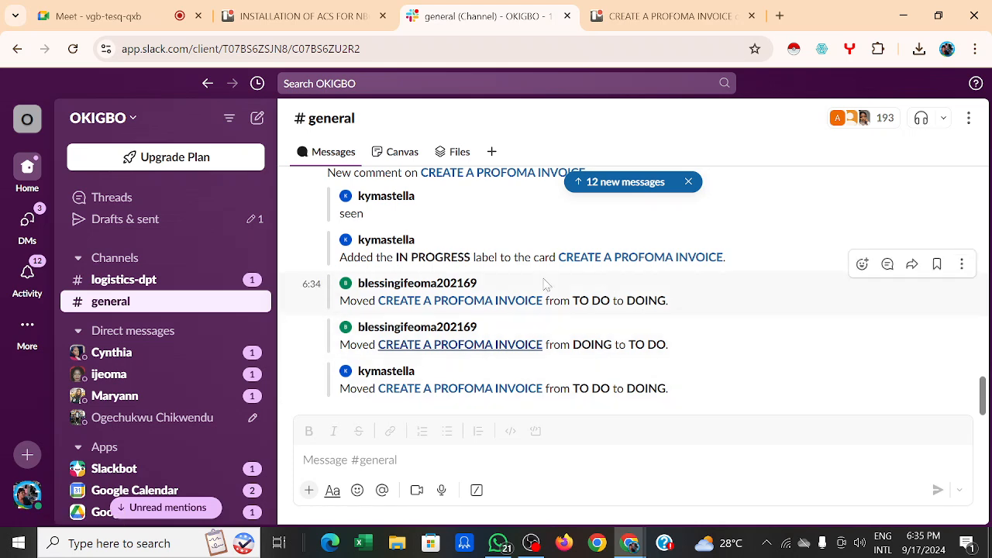
Step: Open CREATE A PROFOMA INVOICE and bring up its automation button templates
{"action": "left_click", "coordinate": [324, 20]}
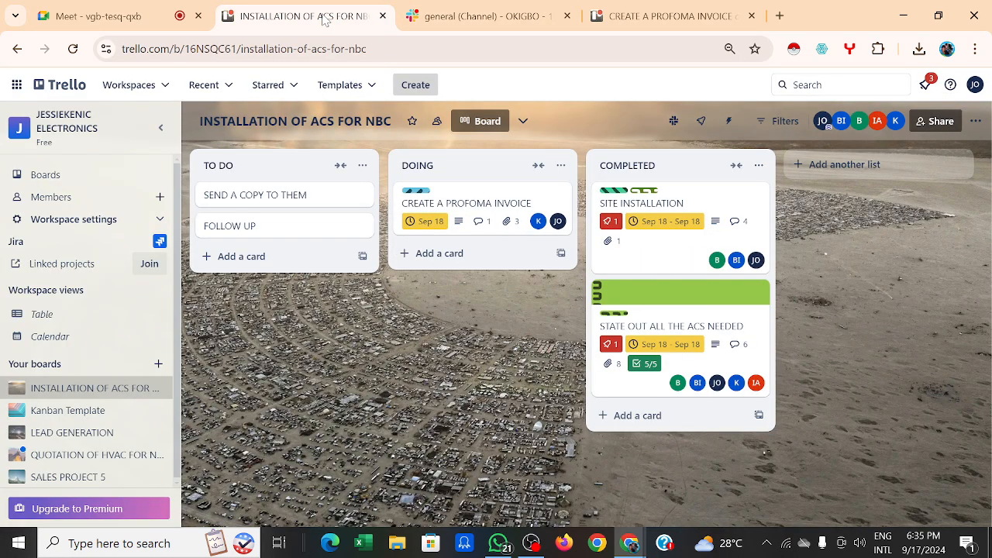
{"action": "left_click", "coordinate": [497, 200]}
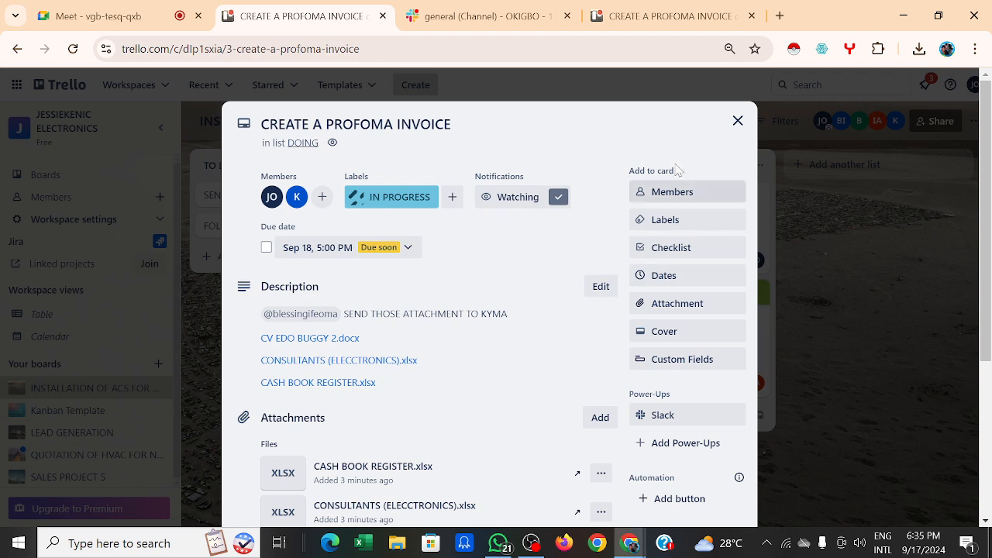
{"action": "scroll", "coordinate": [693, 223], "scroll_direction": "down", "scroll_amount": 2}
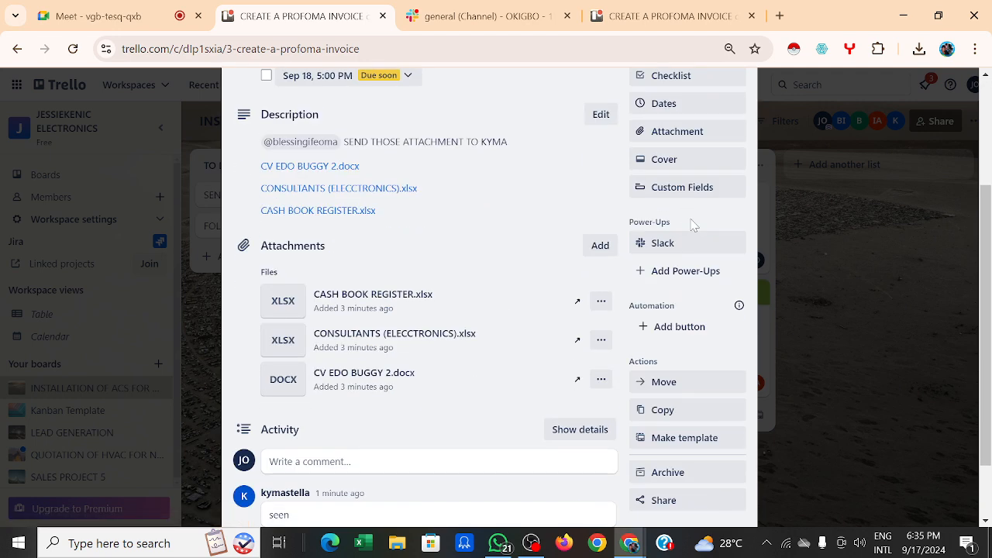
{"action": "scroll", "coordinate": [693, 223], "scroll_direction": "down", "scroll_amount": 1}
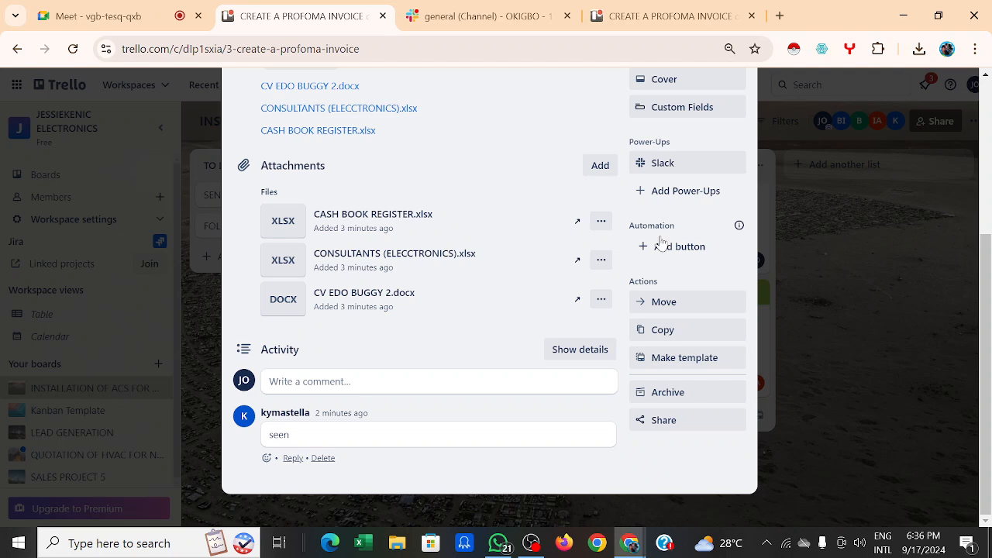
{"action": "left_click", "coordinate": [681, 248]}
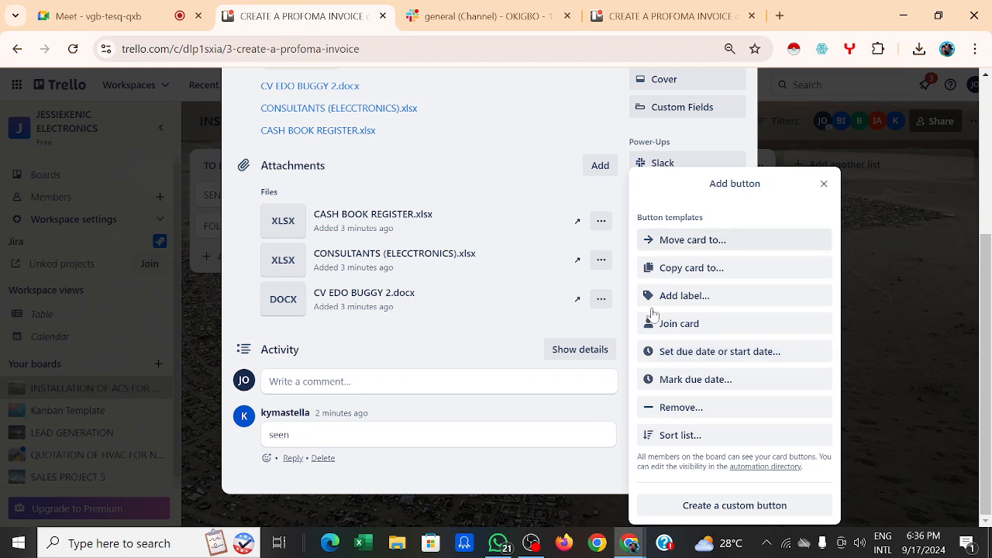
Step: Draft a 'Move card to' button targeting the bottom of COMPLETED, then close it unsaved
{"action": "left_click", "coordinate": [717, 242]}
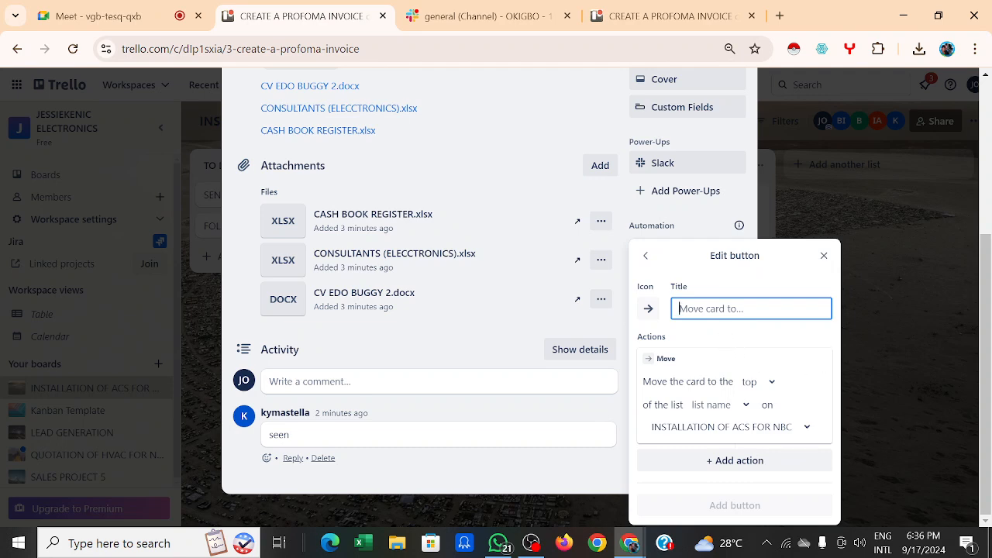
{"action": "type", "text": "Move card to"}
{"action": "left_click", "coordinate": [771, 387]}
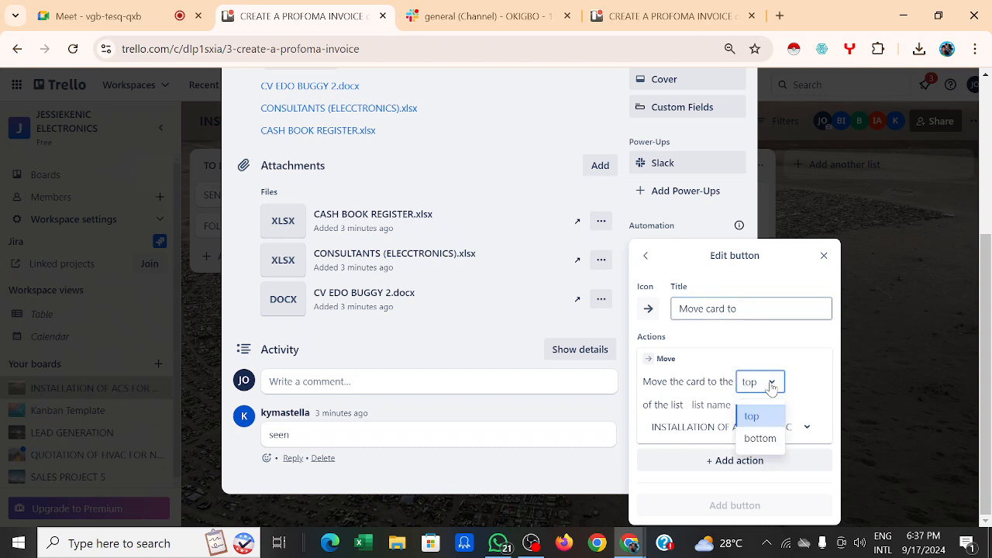
{"action": "left_click", "coordinate": [758, 439]}
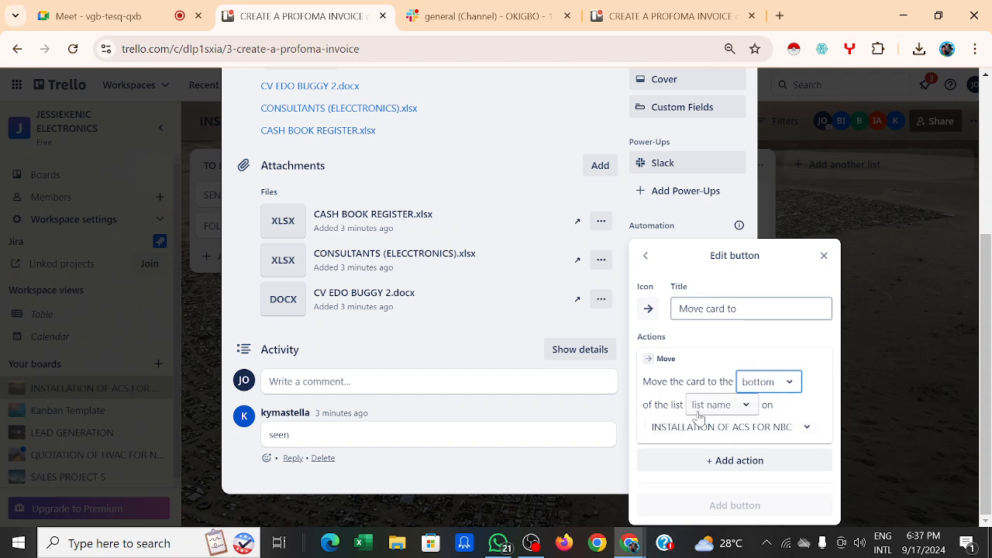
{"action": "left_click", "coordinate": [745, 406]}
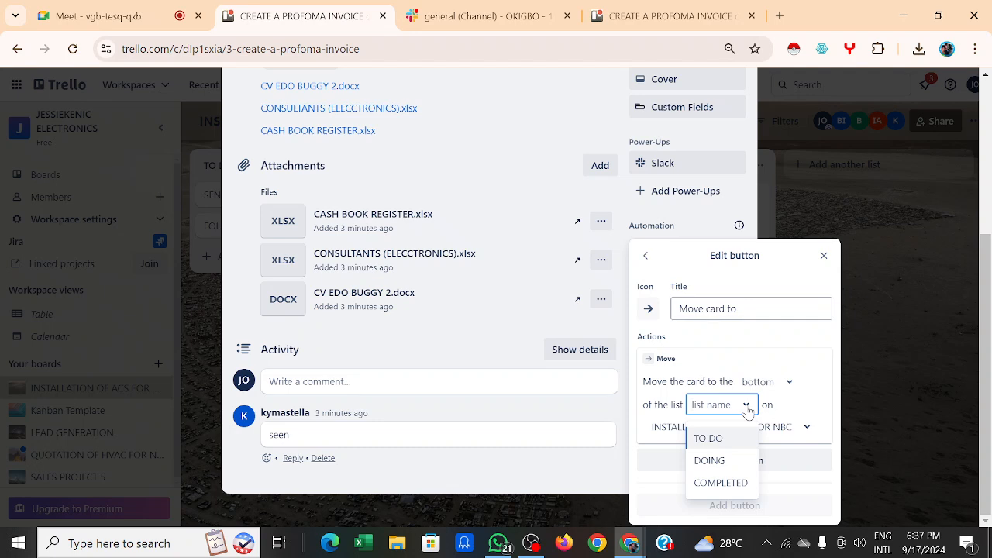
{"action": "left_click", "coordinate": [708, 482]}
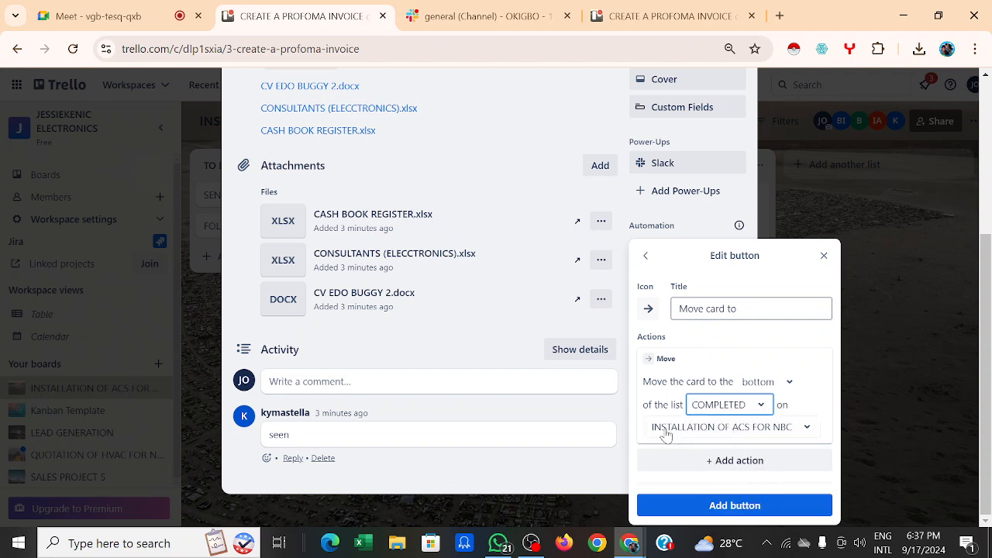
{"action": "left_click", "coordinate": [808, 436]}
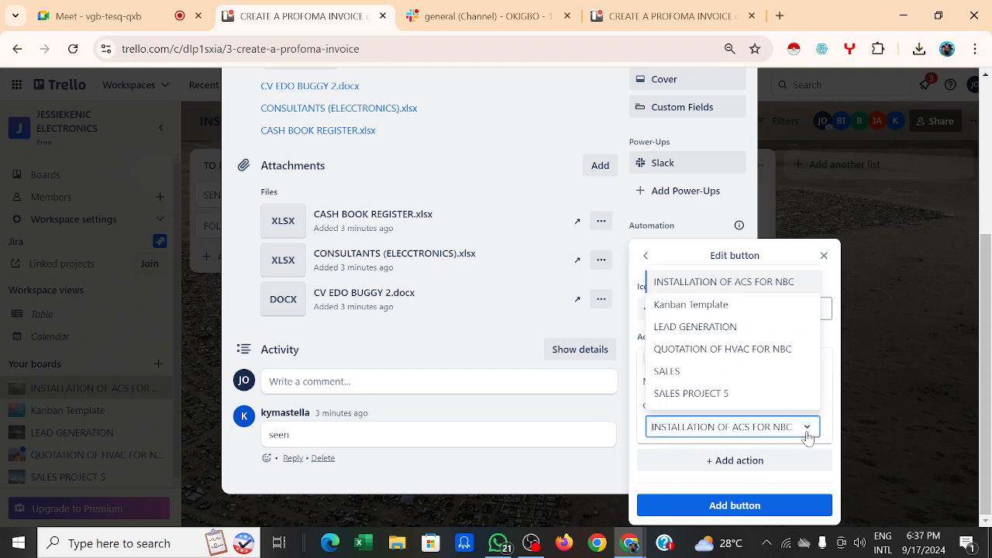
{"action": "left_click", "coordinate": [759, 293]}
{"action": "right_click", "coordinate": [760, 297]}
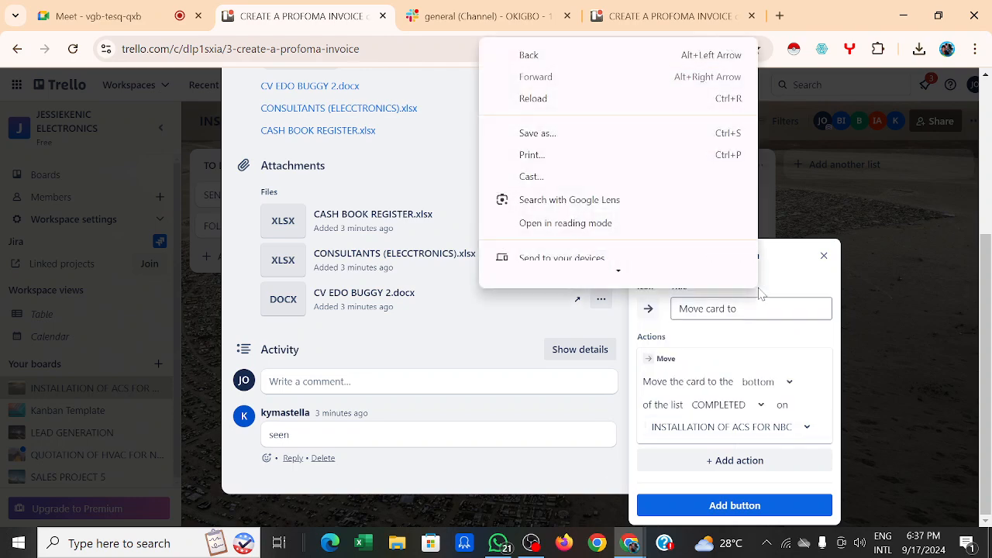
{"action": "left_click", "coordinate": [790, 187]}
{"action": "left_click", "coordinate": [791, 187]}
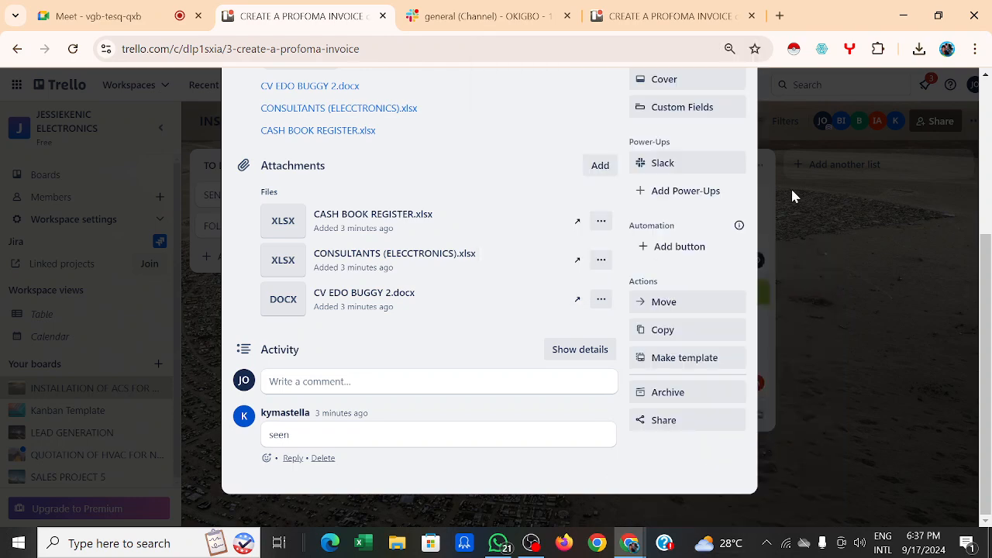
{"action": "left_click", "coordinate": [790, 187]}
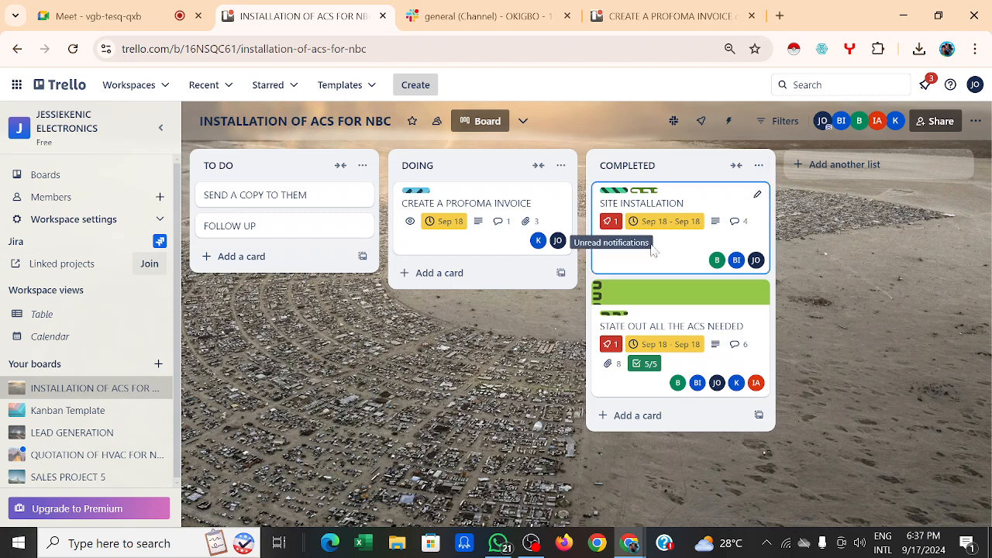
Step: Add a 'move card to' button sending cards to the top of DOING on INSTALLATION OF ACS FOR NBC
{"action": "left_click", "coordinate": [498, 248]}
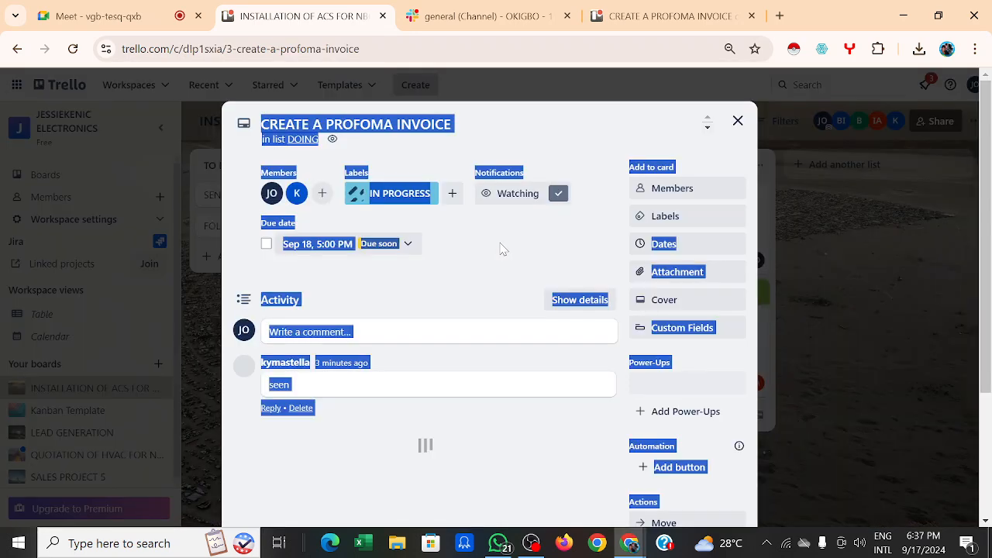
{"action": "scroll", "coordinate": [674, 325], "scroll_direction": "down", "scroll_amount": 3}
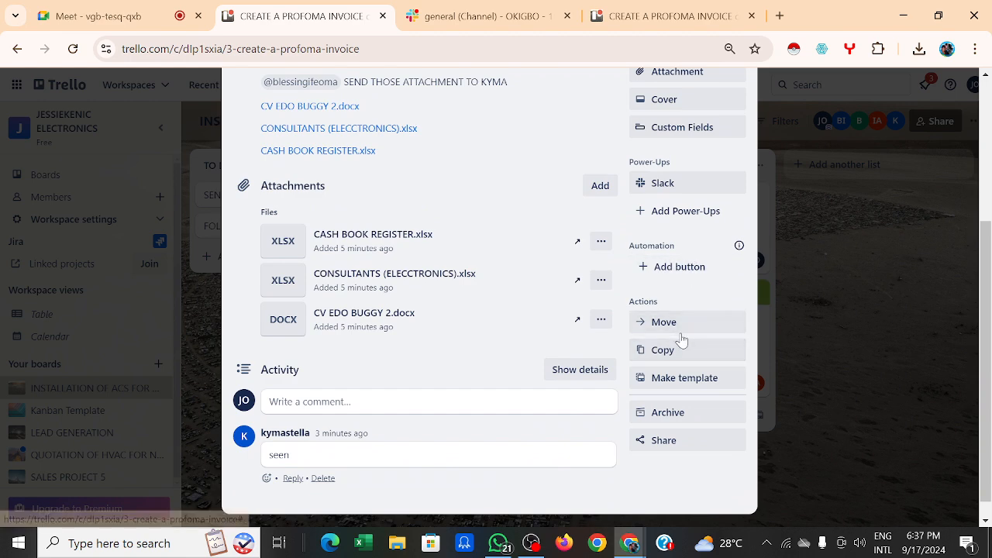
{"action": "left_click", "coordinate": [690, 267]}
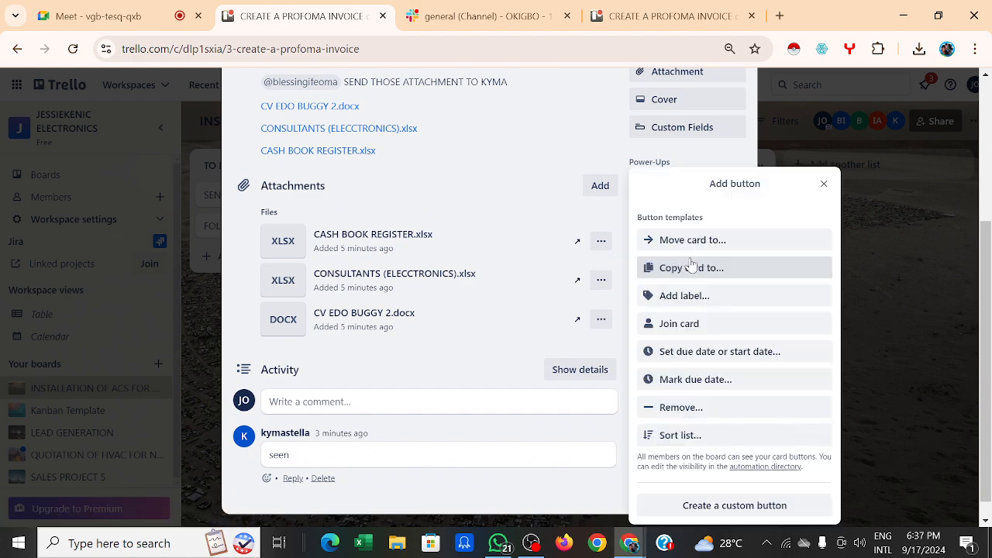
{"action": "left_click", "coordinate": [739, 239]}
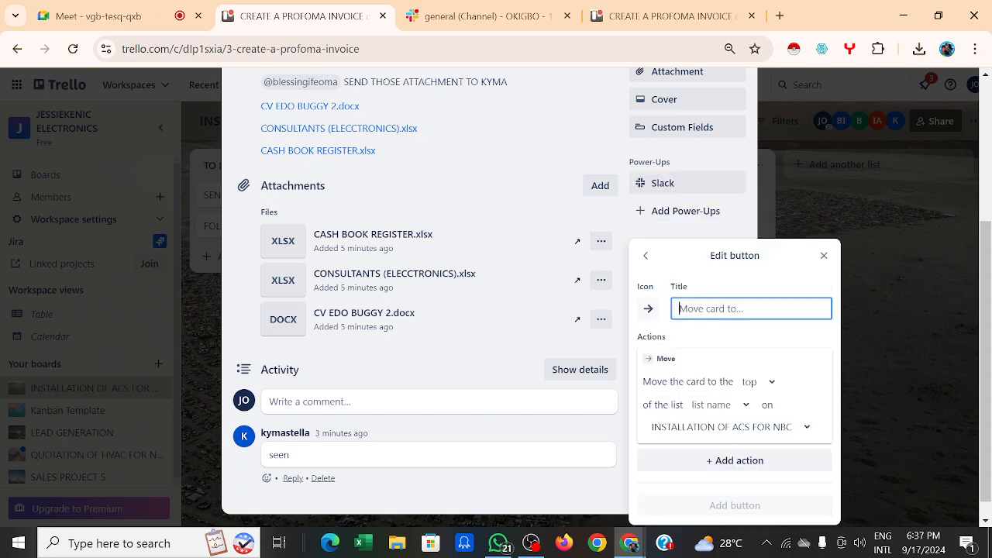
{"action": "type", "text": "move card to"}
{"action": "left_click", "coordinate": [771, 389]}
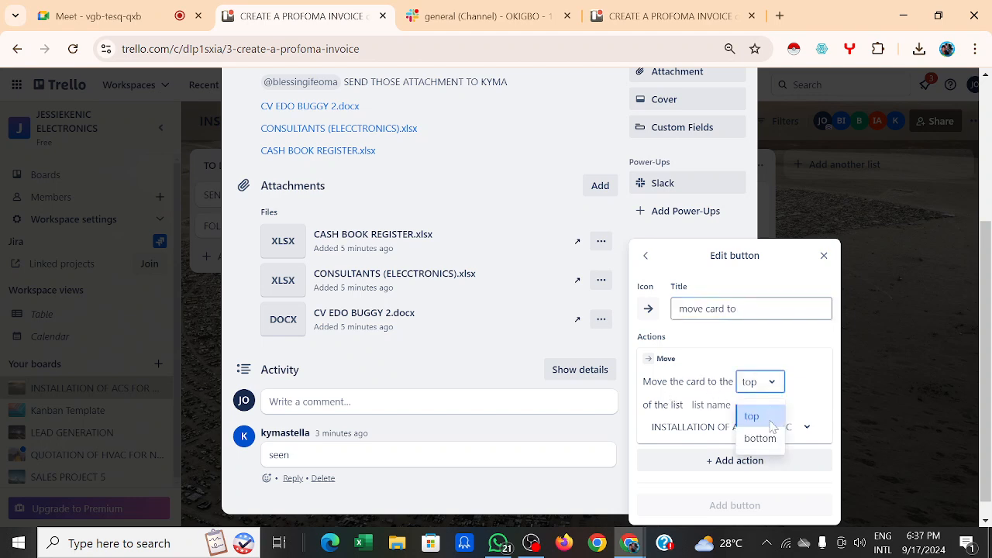
{"action": "left_click", "coordinate": [753, 417]}
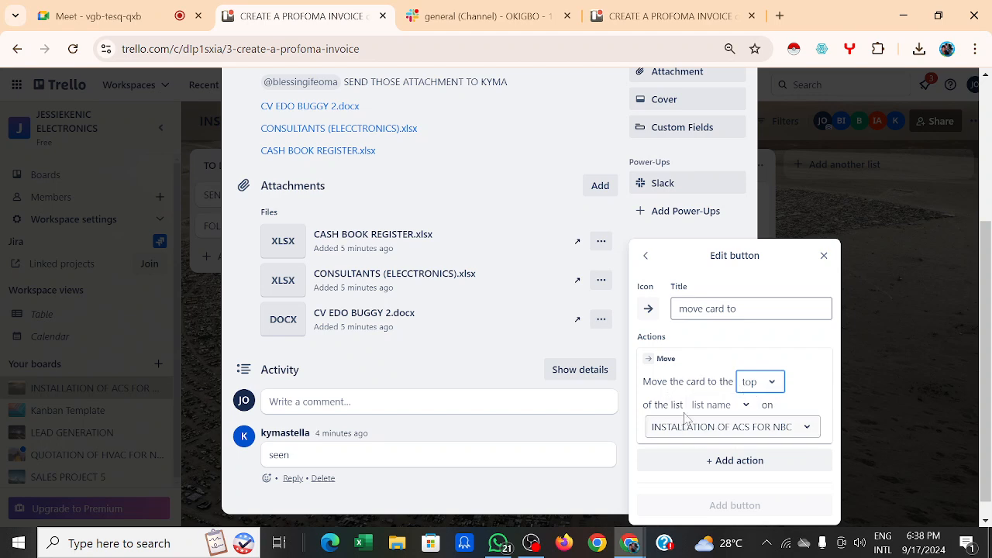
{"action": "left_click", "coordinate": [743, 407]}
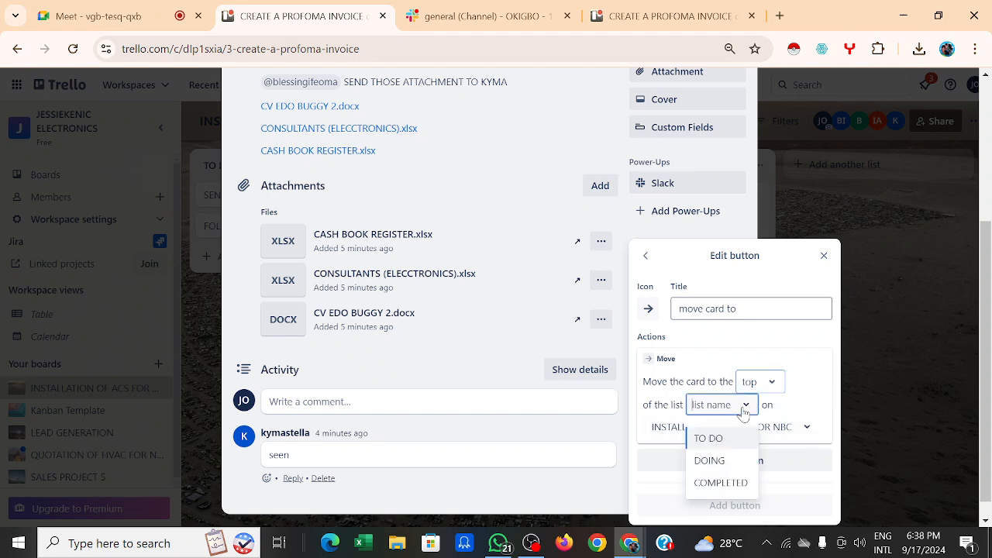
{"action": "left_click", "coordinate": [722, 461]}
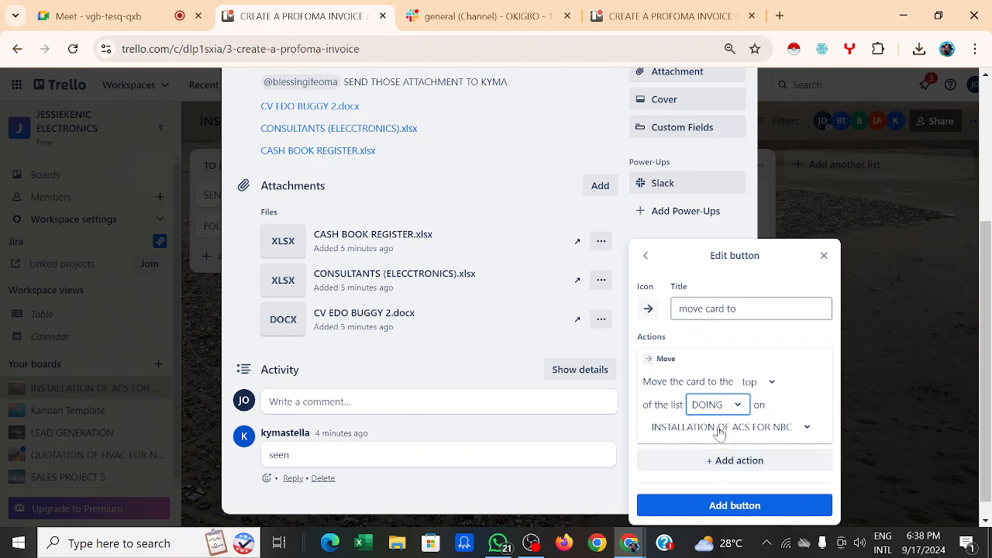
{"action": "left_click", "coordinate": [811, 426]}
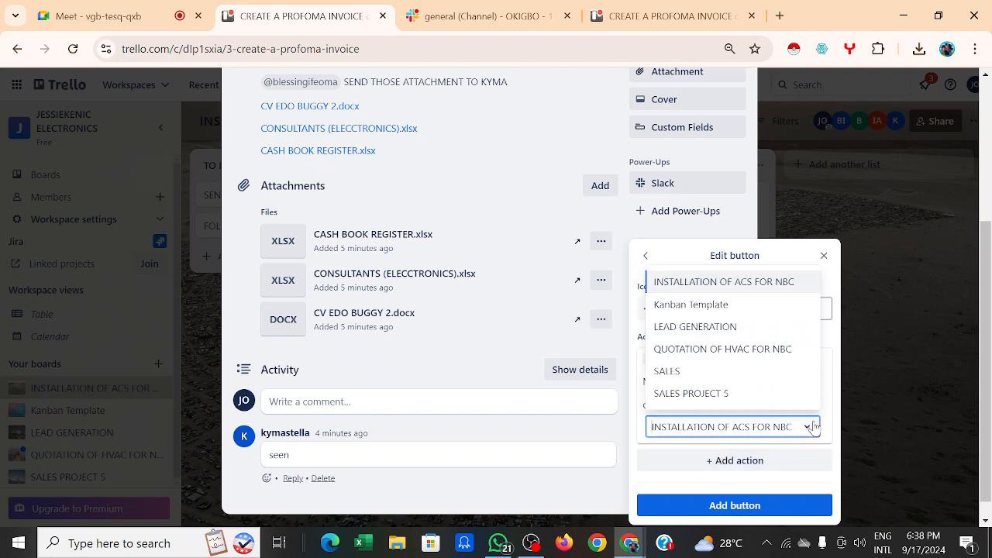
{"action": "left_click", "coordinate": [722, 287]}
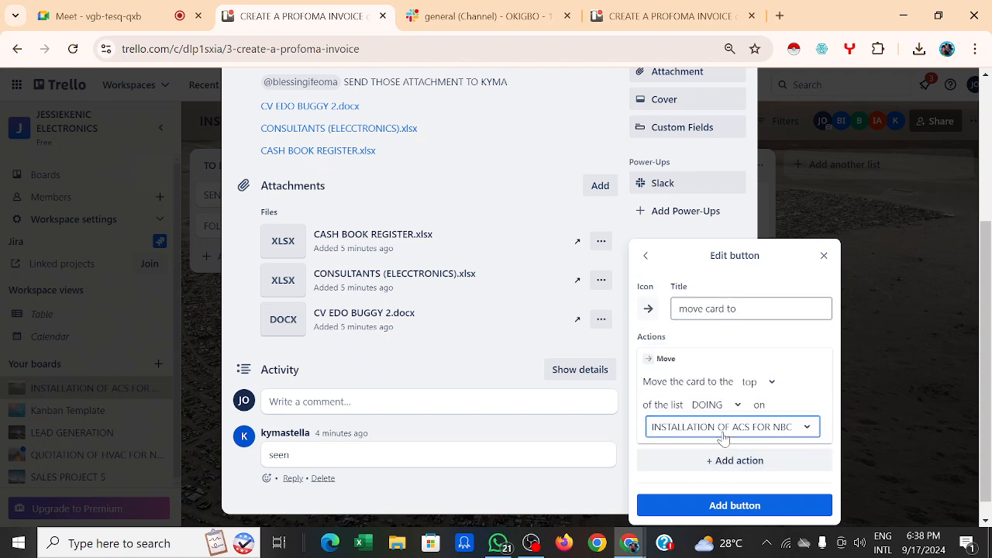
{"action": "left_click", "coordinate": [738, 507]}
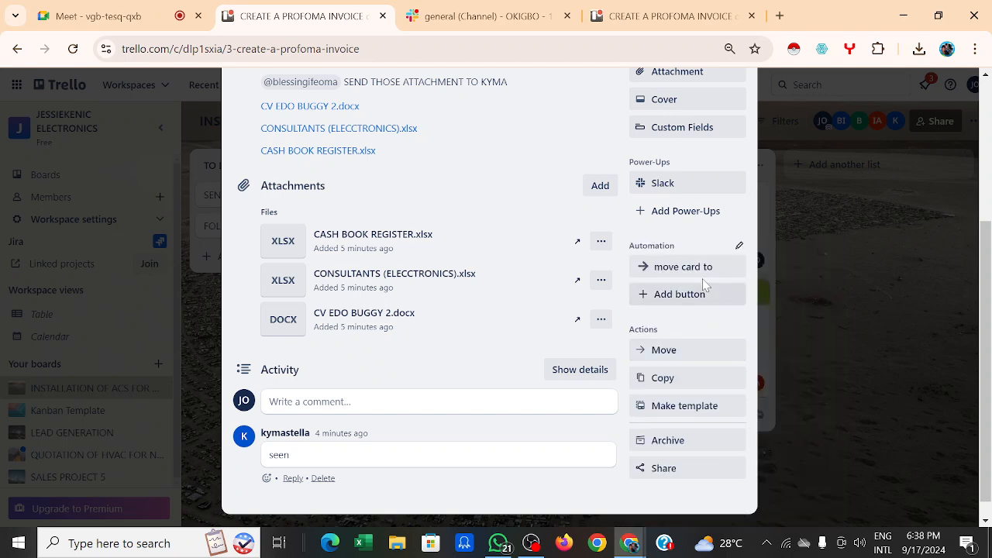
Step: Run the new move card to button on the STATE OUT ALL THE ACS NEEDED card
{"action": "left_click", "coordinate": [816, 235]}
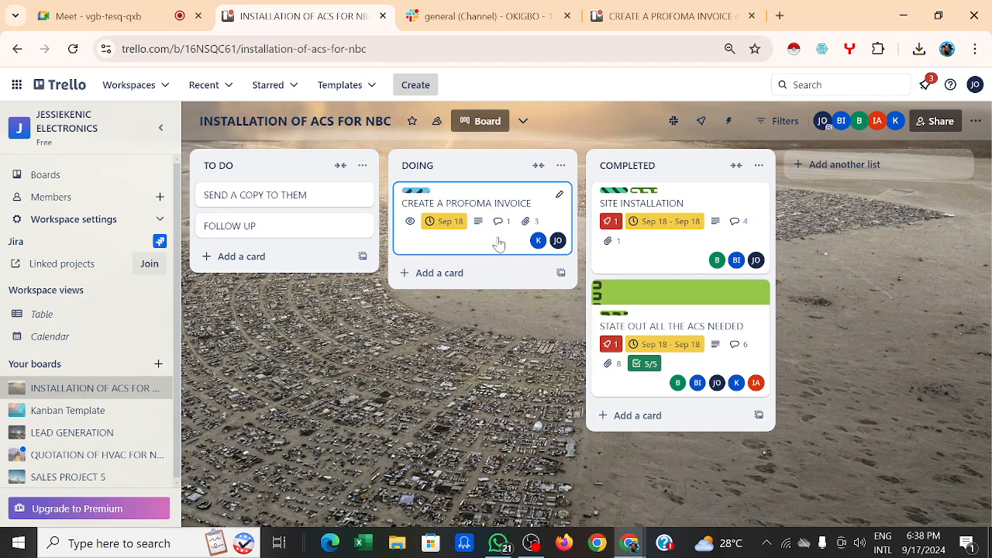
{"action": "left_click", "coordinate": [678, 318]}
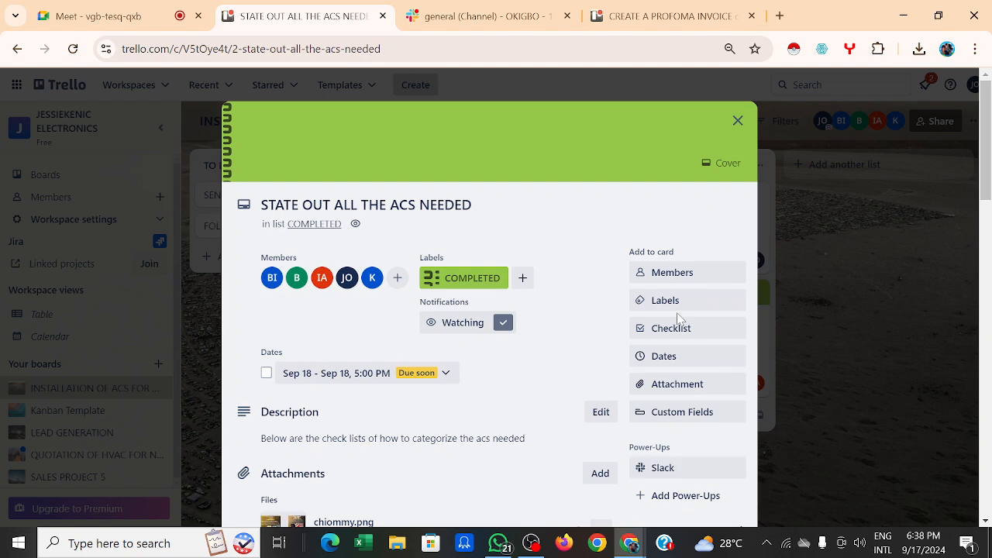
{"action": "scroll", "coordinate": [677, 317], "scroll_direction": "down", "scroll_amount": 3}
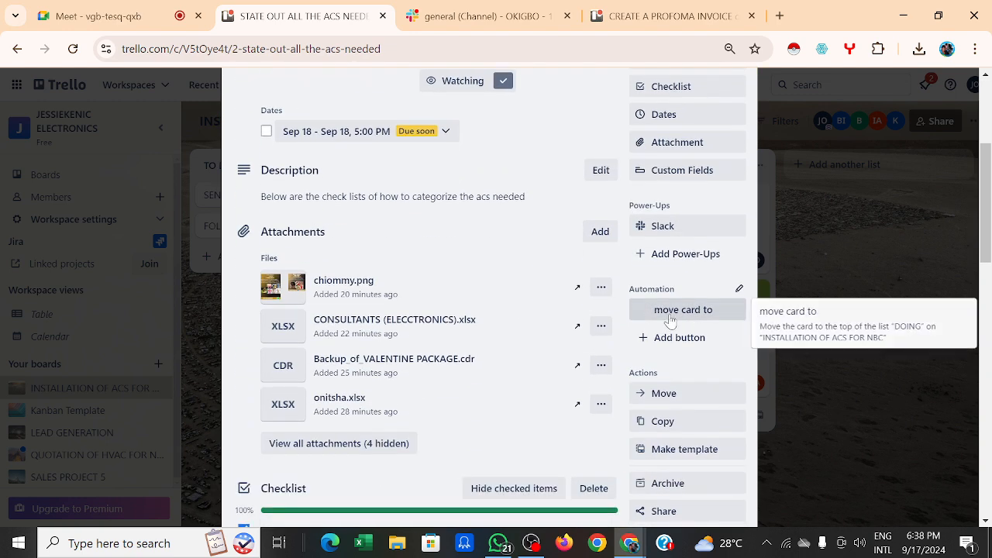
{"action": "left_click", "coordinate": [689, 312]}
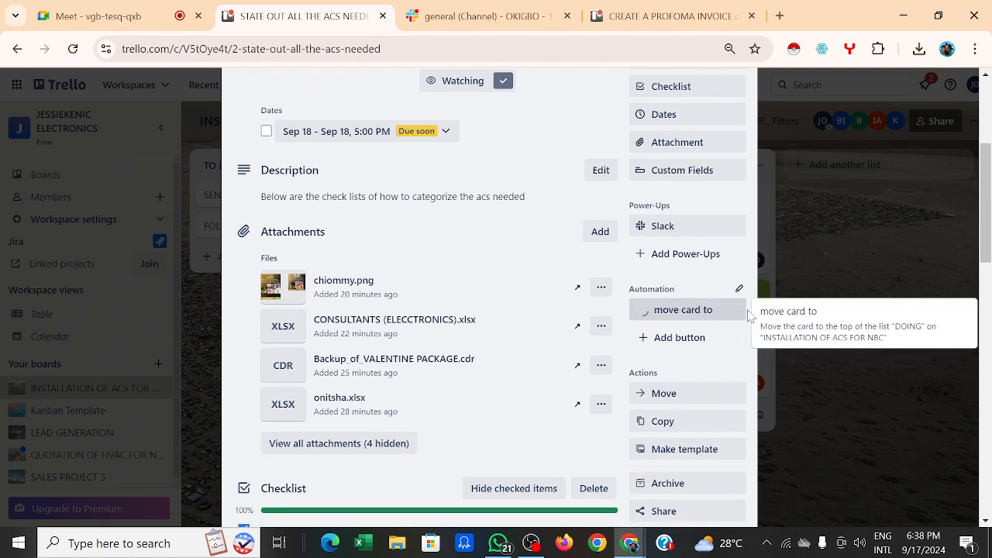
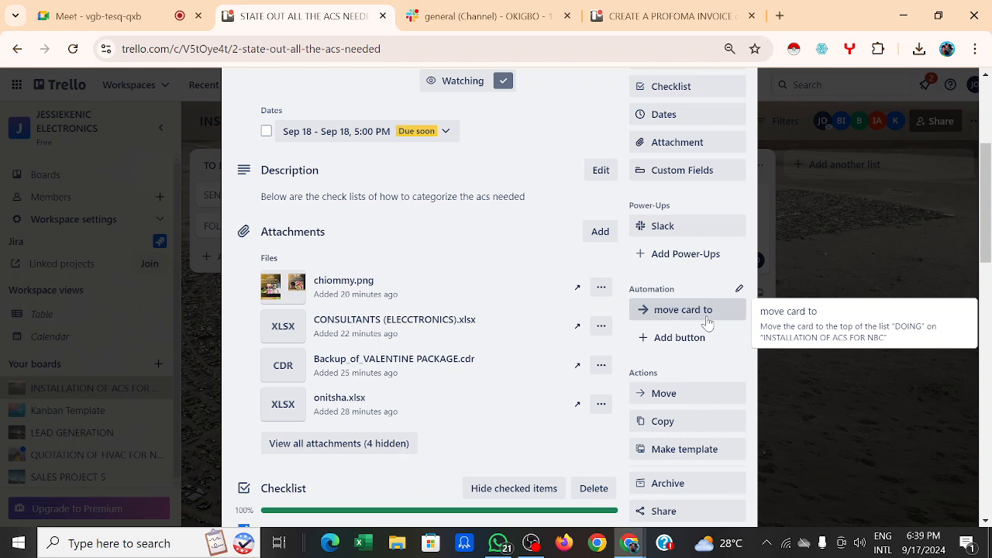
Step: Send the STATE OUT ALL THE ACS NEEDED card to the top of DOING, then close it
{"action": "left_click", "coordinate": [707, 321]}
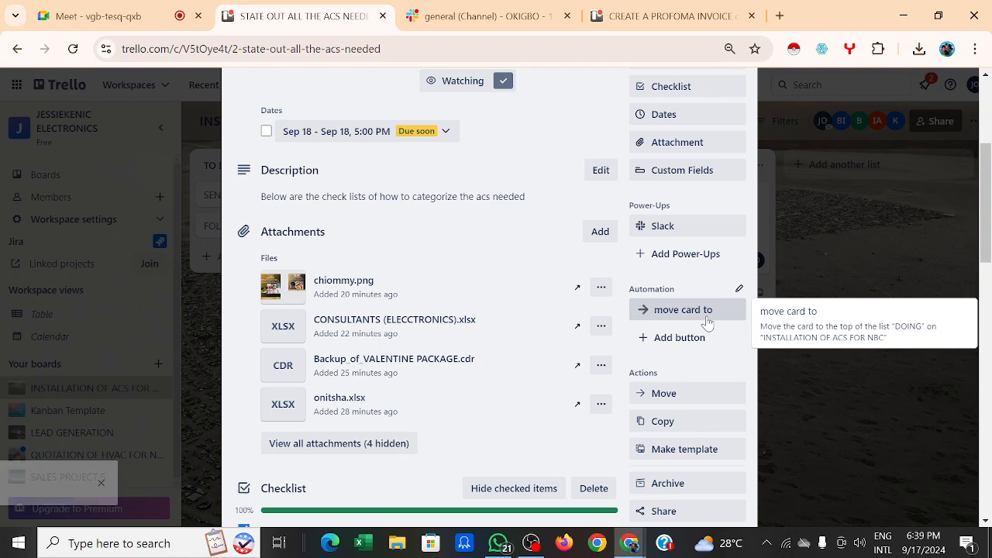
{"action": "left_click", "coordinate": [808, 215]}
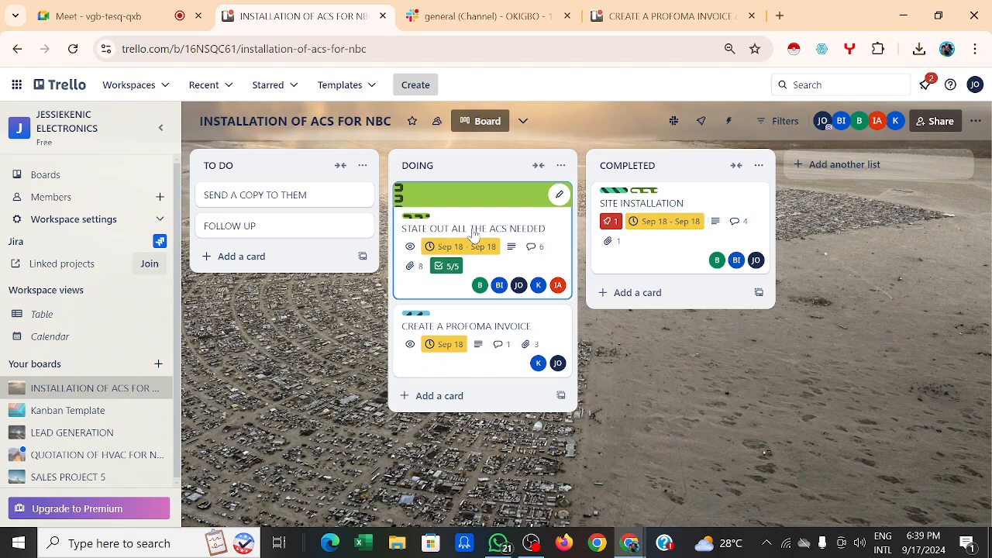
Step: Drag STATE OUT ALL THE ACS NEEDED into COMPLETED, then review the CREATE A PROFOMA INVOICE card
{"action": "left_click_drag", "start_coordinate": [472, 215], "coordinate": [659, 316]}
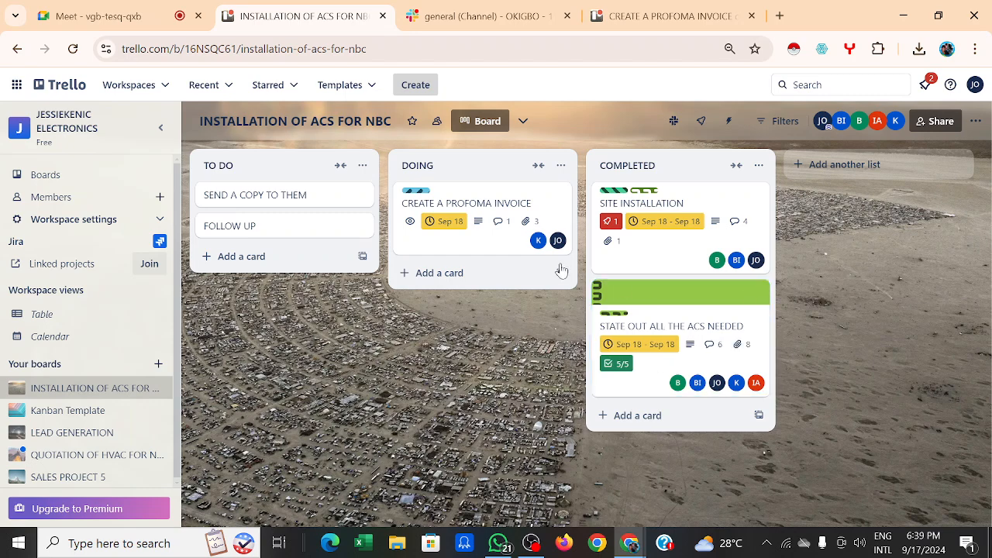
{"action": "left_click", "coordinate": [509, 239]}
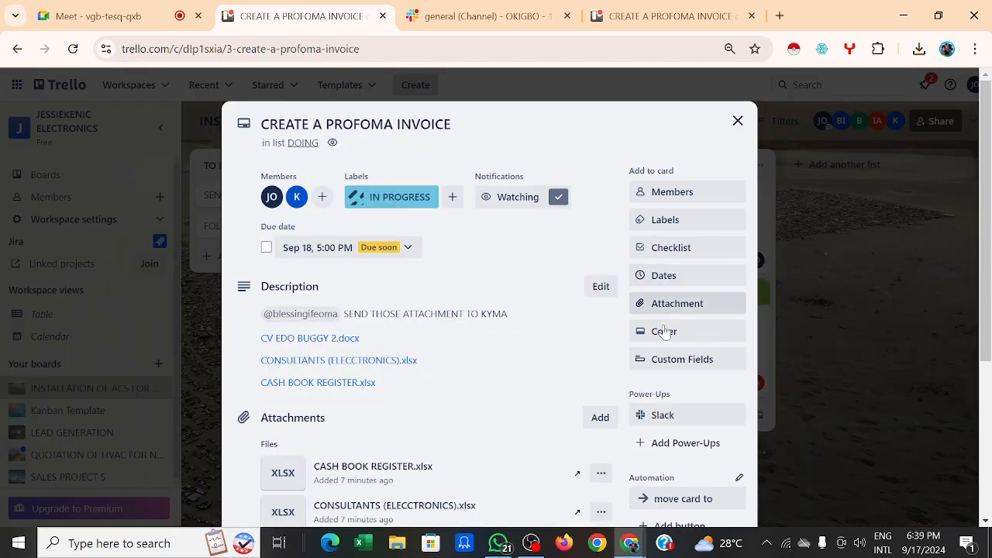
{"action": "scroll", "coordinate": [695, 379], "scroll_direction": "down", "scroll_amount": 2}
{"action": "scroll", "coordinate": [698, 380], "scroll_direction": "down", "scroll_amount": 1}
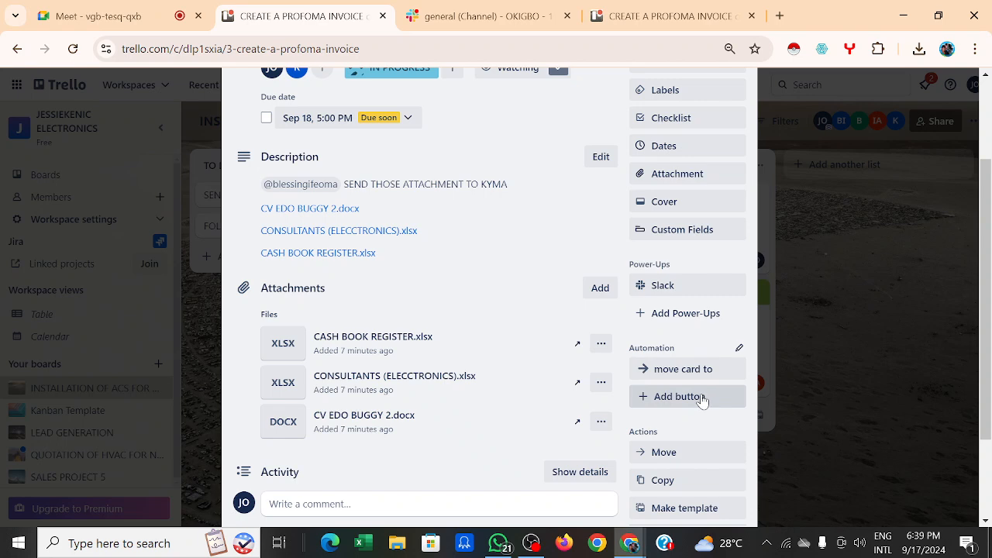
{"action": "left_click", "coordinate": [841, 246]}
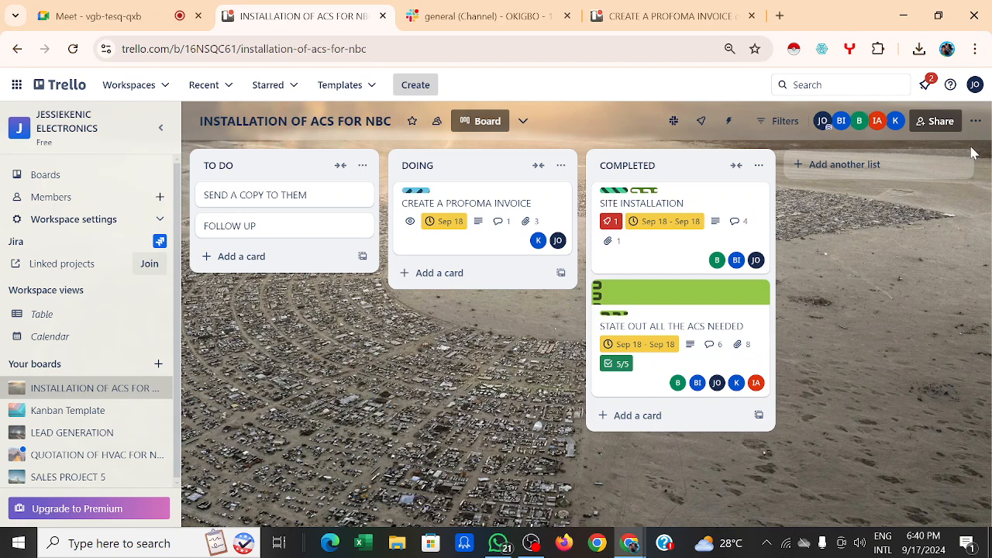
{"action": "left_click", "coordinate": [940, 124]}
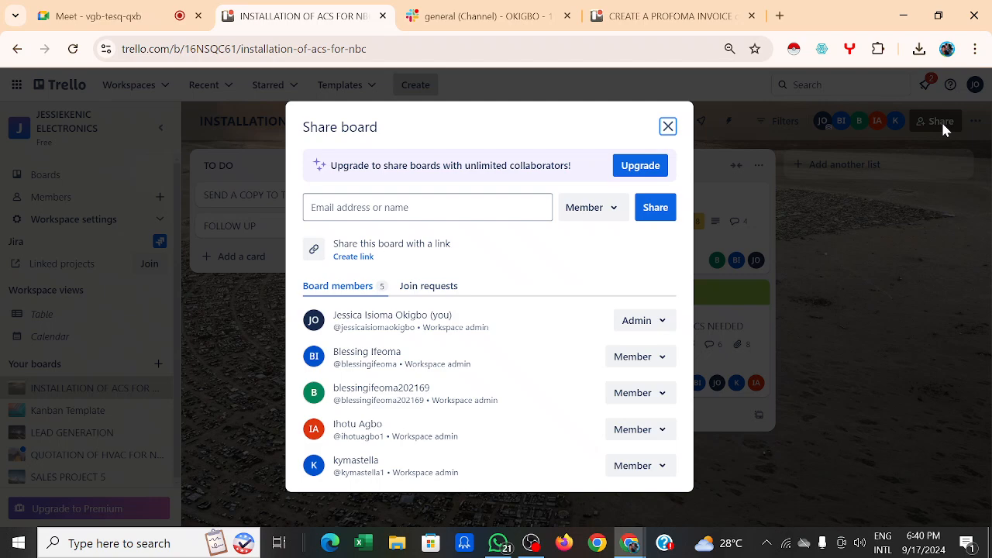
{"action": "left_click", "coordinate": [908, 222]}
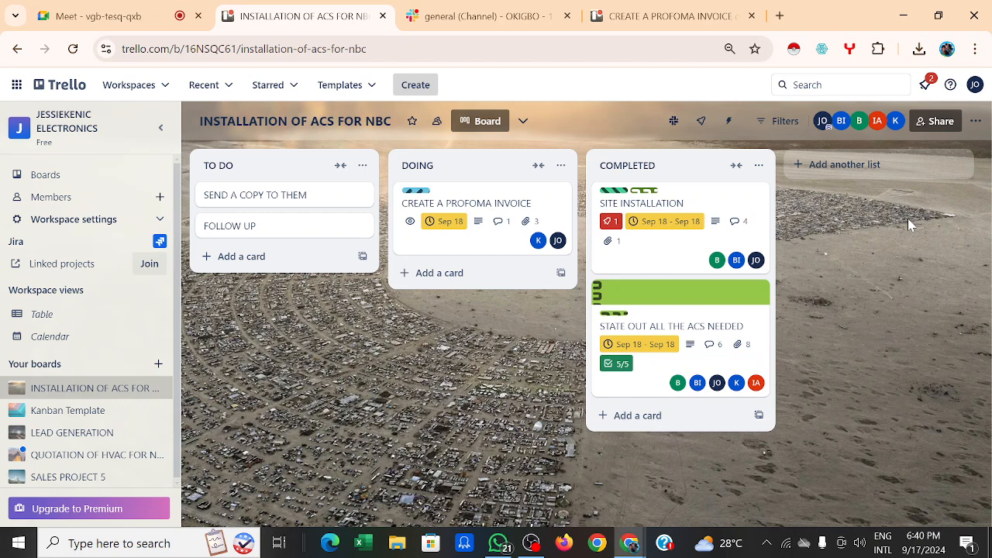
{"action": "left_click", "coordinate": [688, 362]}
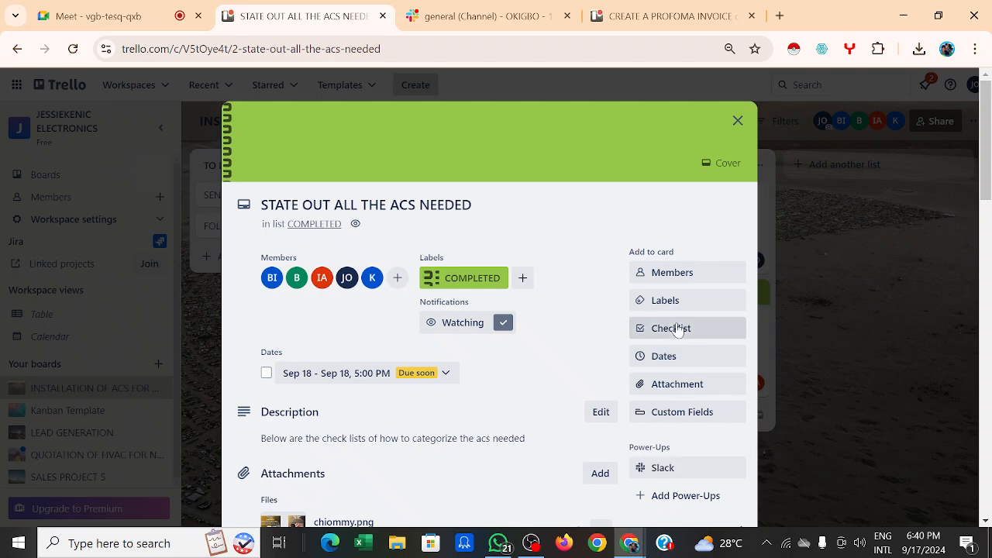
{"action": "scroll", "coordinate": [681, 341], "scroll_direction": "down", "scroll_amount": 2}
{"action": "scroll", "coordinate": [678, 331], "scroll_direction": "down", "scroll_amount": 2}
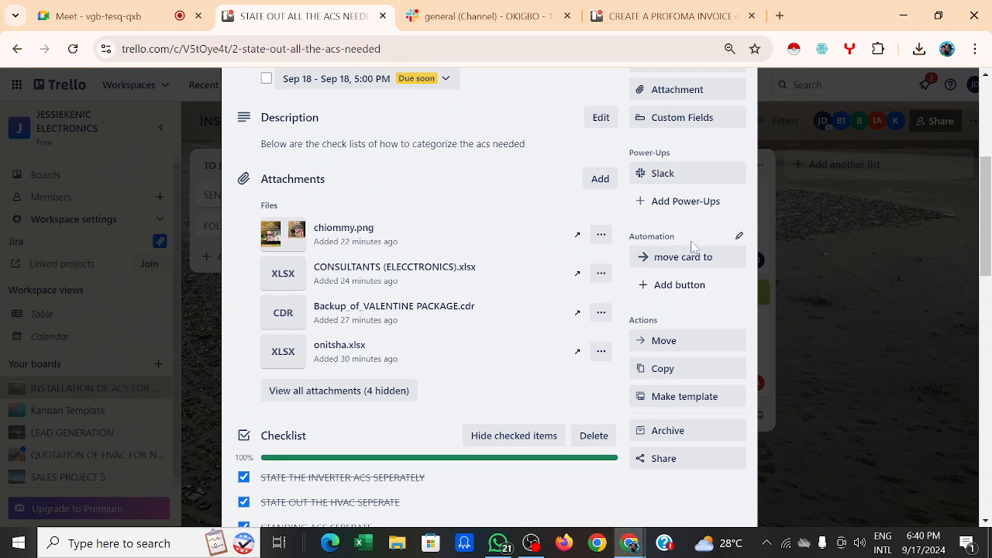
{"action": "left_click", "coordinate": [676, 286]}
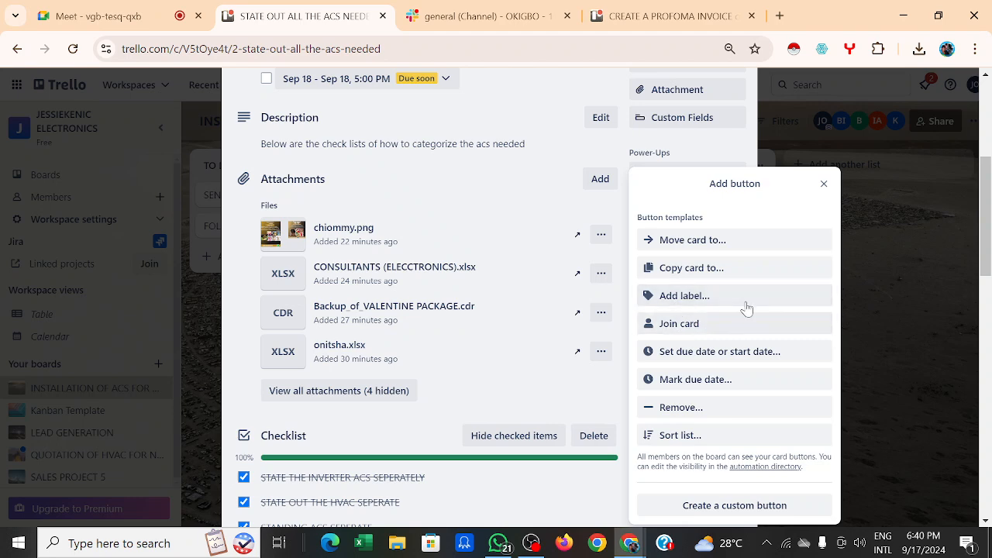
{"action": "left_click", "coordinate": [723, 240]}
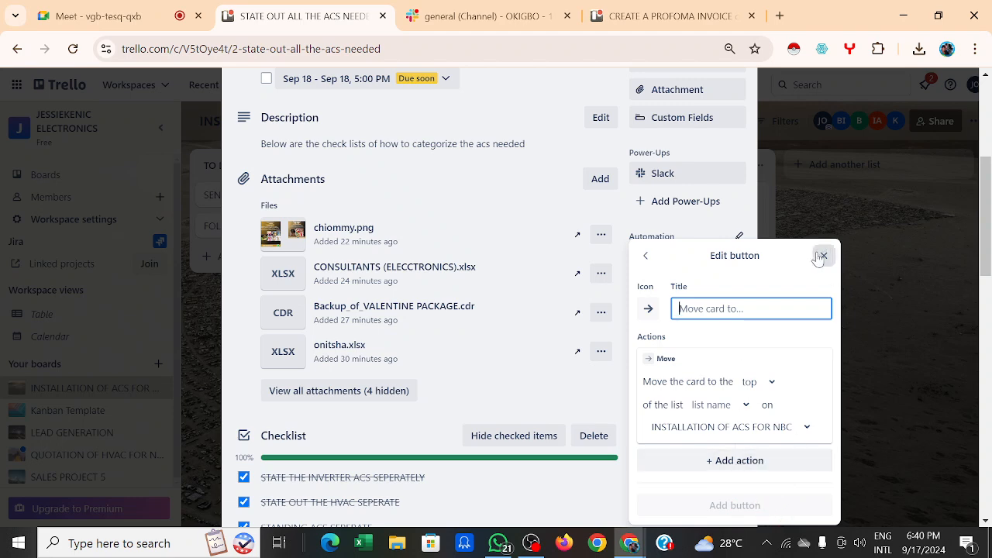
{"action": "left_click", "coordinate": [824, 255]}
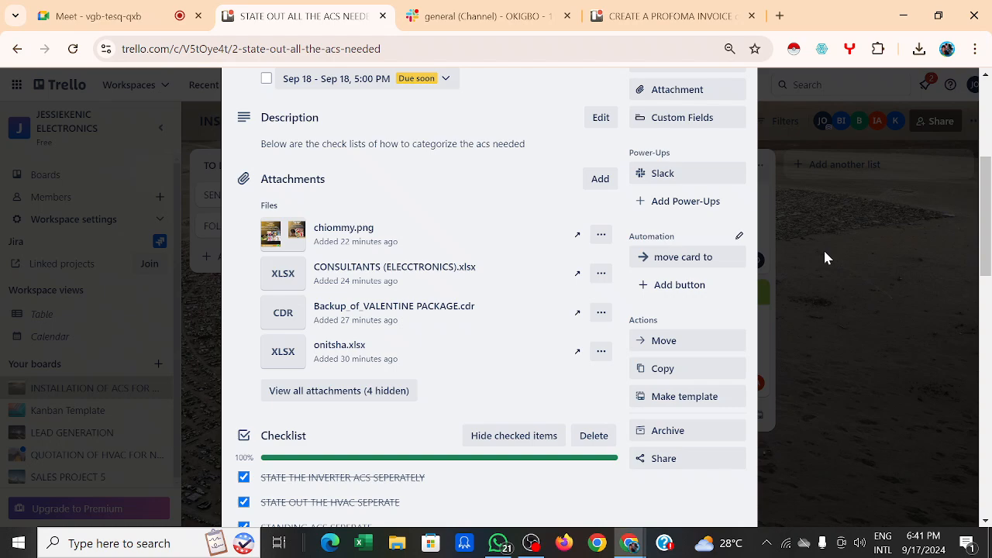
{"action": "left_click", "coordinate": [824, 256]}
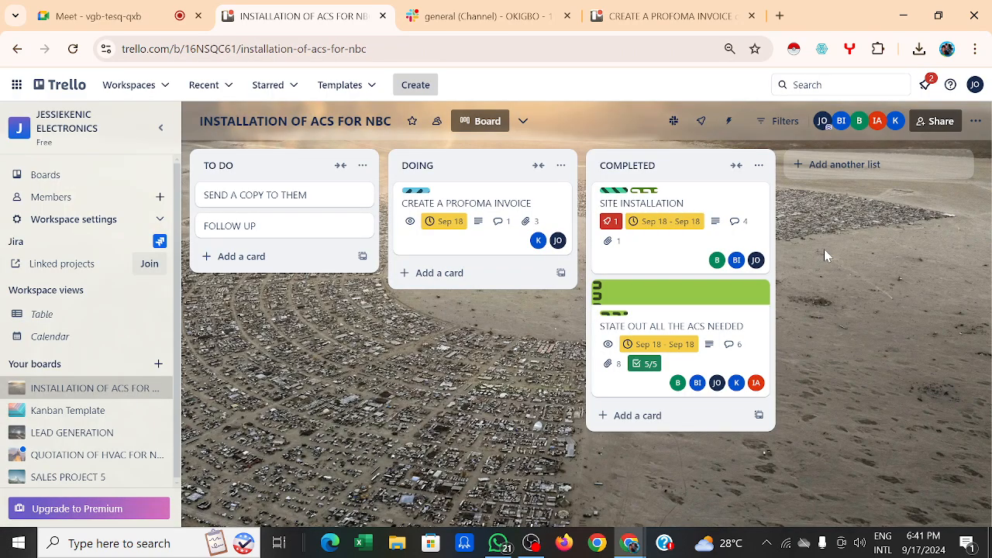
{"action": "left_click", "coordinate": [939, 123]}
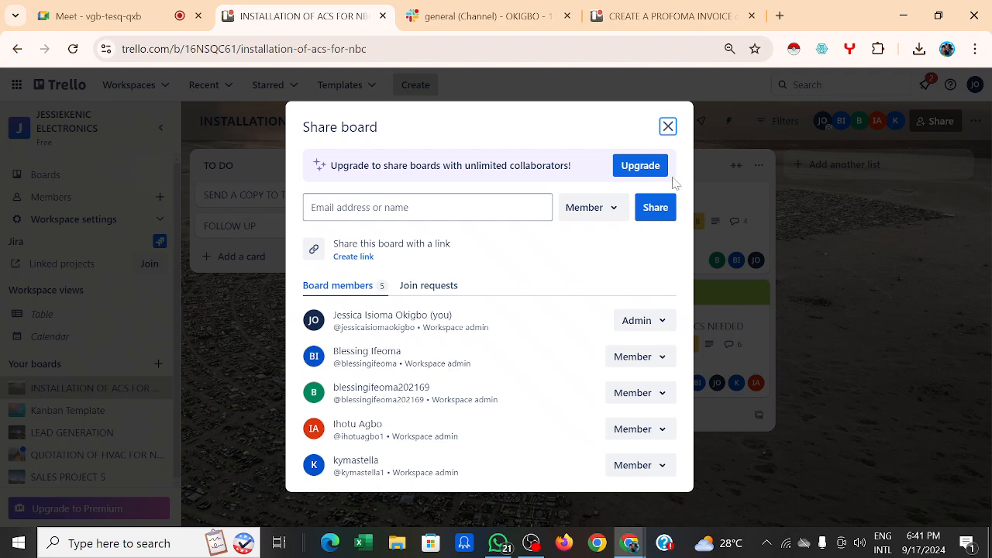
{"action": "left_click", "coordinate": [427, 207]}
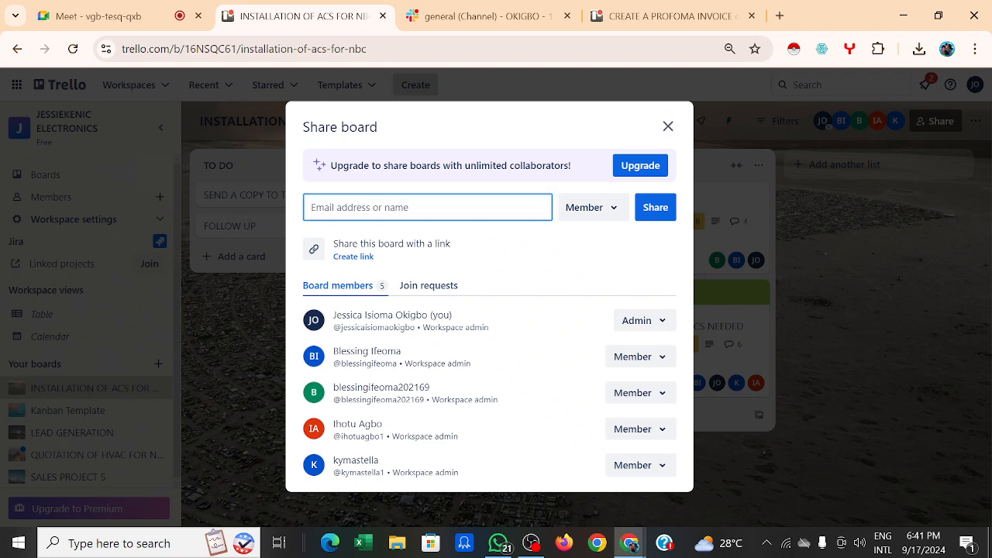
{"action": "left_click", "coordinate": [612, 220]}
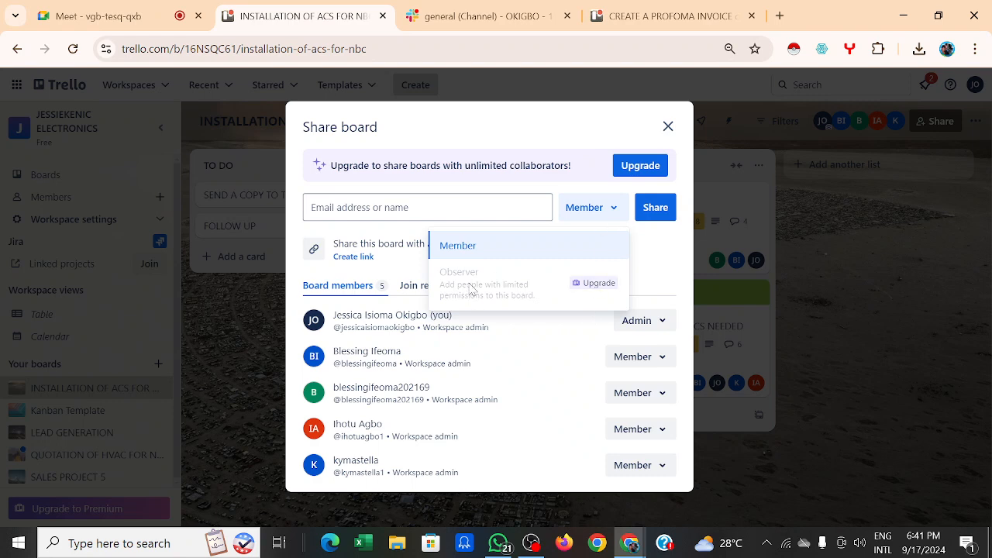
{"action": "left_click", "coordinate": [475, 198]}
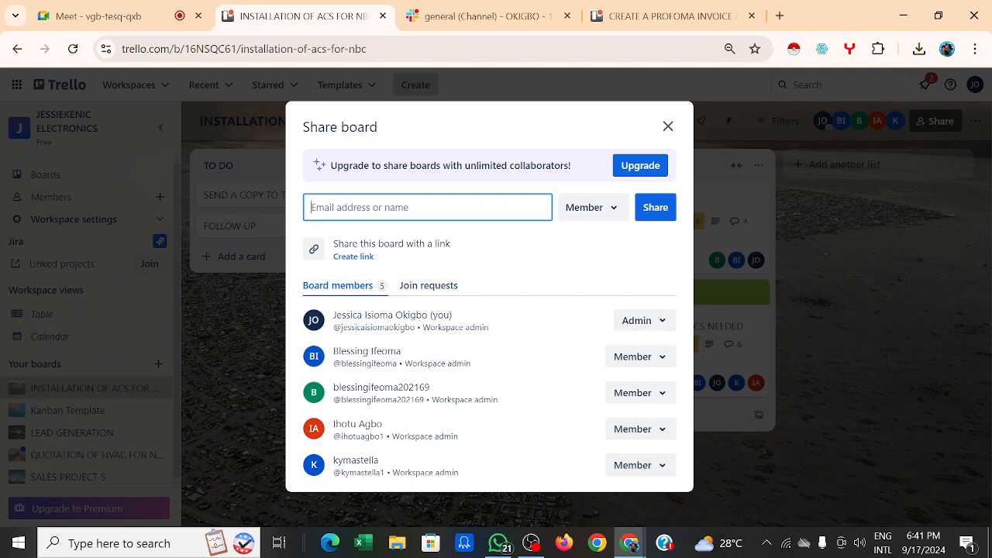
{"action": "left_click", "coordinate": [660, 207]}
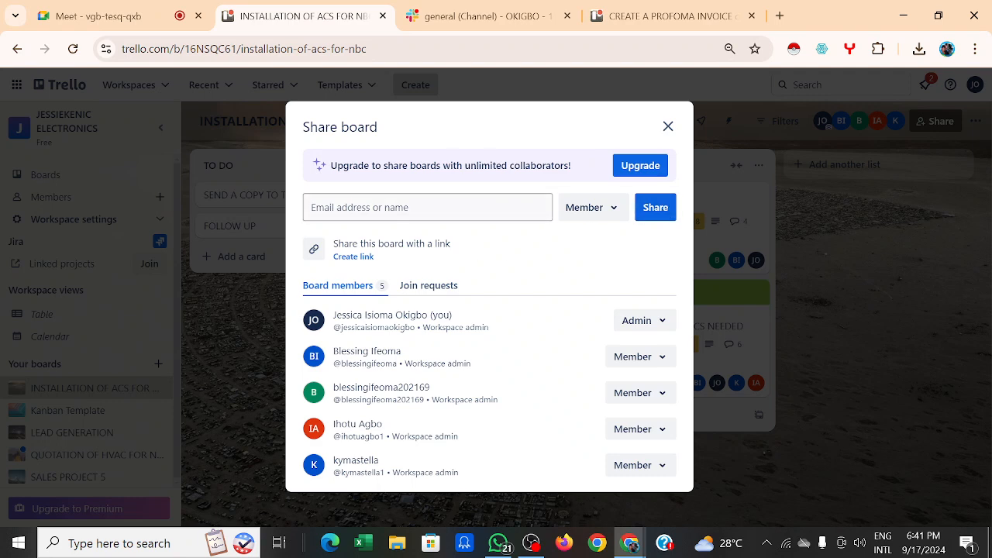
{"action": "left_click", "coordinate": [613, 217]}
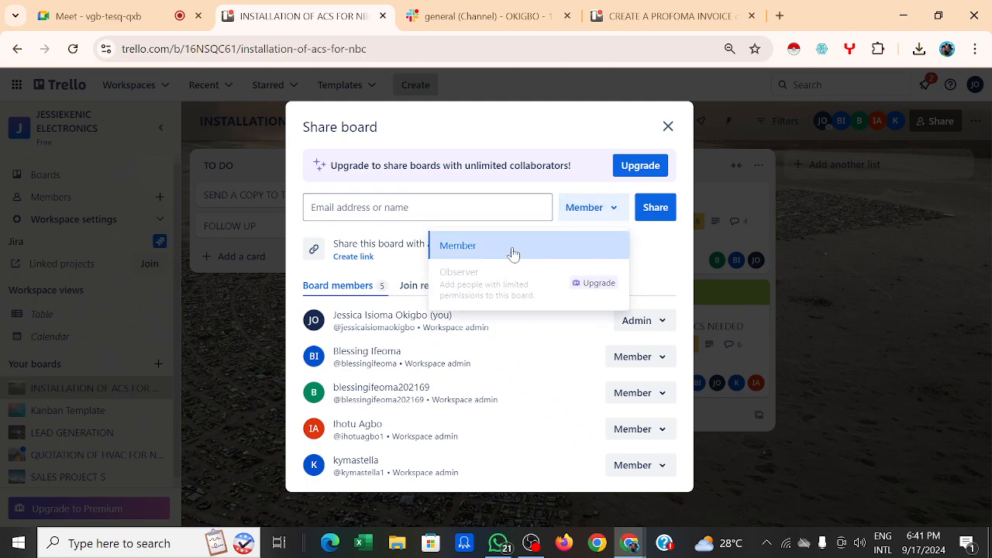
{"action": "left_click", "coordinate": [762, 261]}
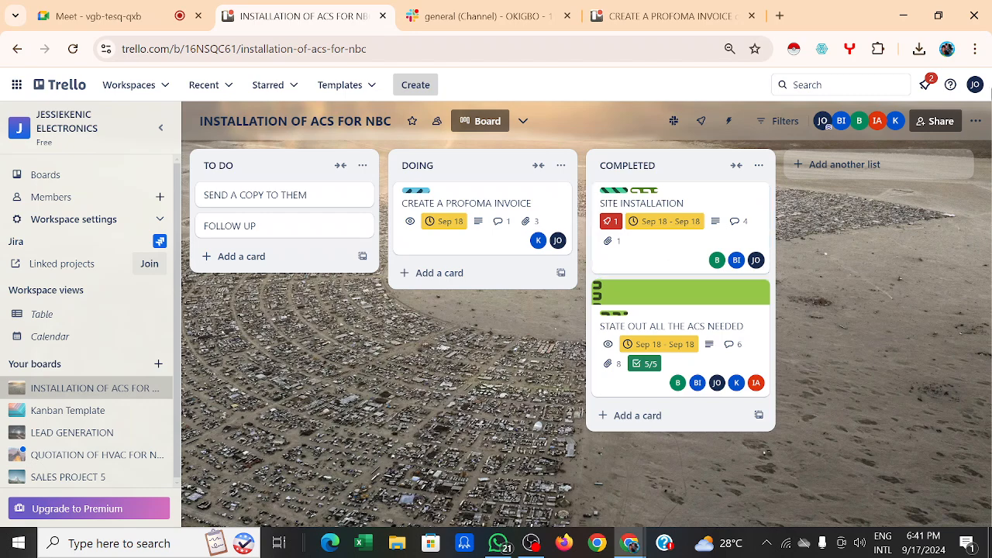
{"action": "left_click", "coordinate": [935, 122]}
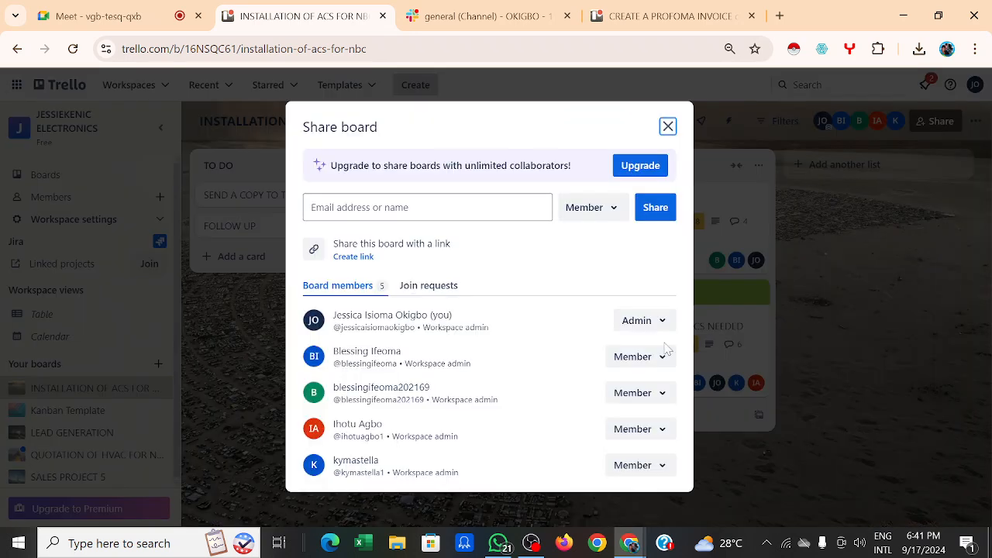
{"action": "left_click", "coordinate": [664, 361]}
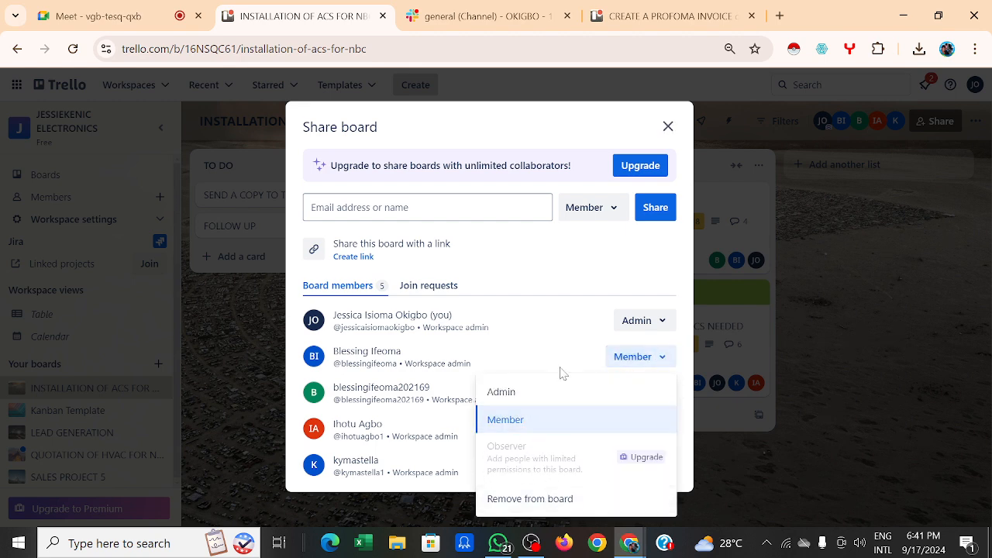
{"action": "left_click", "coordinate": [540, 331]}
{"action": "left_click", "coordinate": [939, 266]}
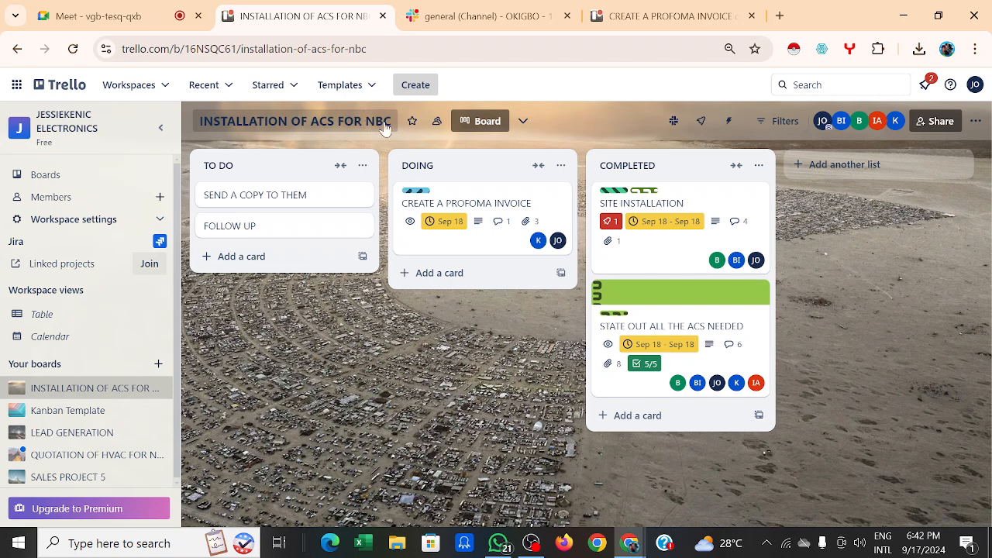
Step: Replace INSTALLATION with QUOTATION in the board title, then check Slack's general channel
{"action": "left_click_drag", "start_coordinate": [335, 127], "coordinate": [200, 121]}
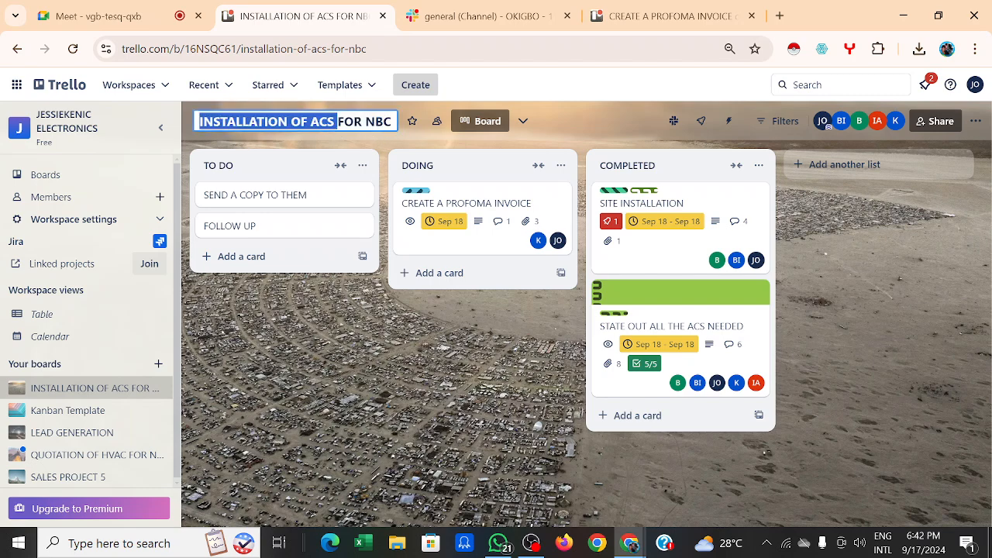
{"action": "left_click", "coordinate": [288, 121]}
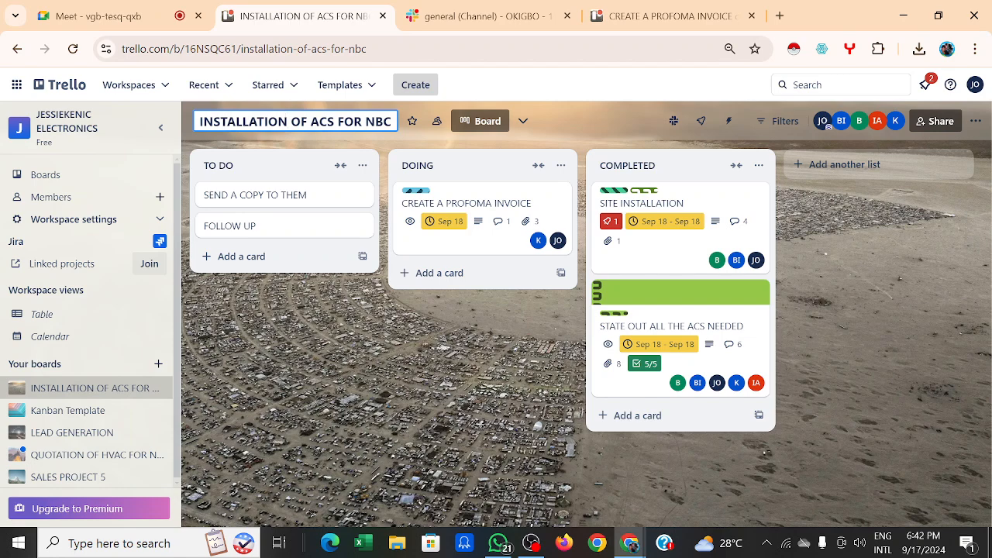
{"action": "key", "text": "BackSpace"}
{"action": "key", "text": "BackSpace"}
{"action": "key", "text": "BackSpace"}
{"action": "key", "text": "BackSpace"}
{"action": "key", "text": "BackSpace"}
{"action": "key", "text": "BackSpace"}
{"action": "key", "text": "BackSpace"}
{"action": "key", "text": "BackSpace"}
{"action": "key", "text": "BackSpace"}
{"action": "key", "text": "BackSpace"}
{"action": "key", "text": "BackSpace"}
{"action": "key", "text": "BackSpace"}
{"action": "key", "text": "Delete"}
{"action": "type", "text": "QUOTATIO"}
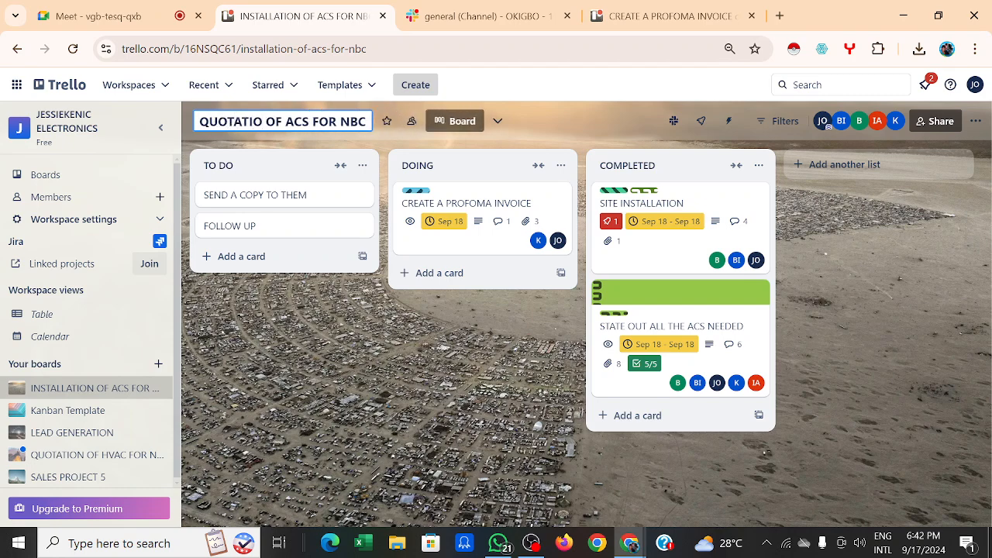
{"action": "type", "text": "N"}
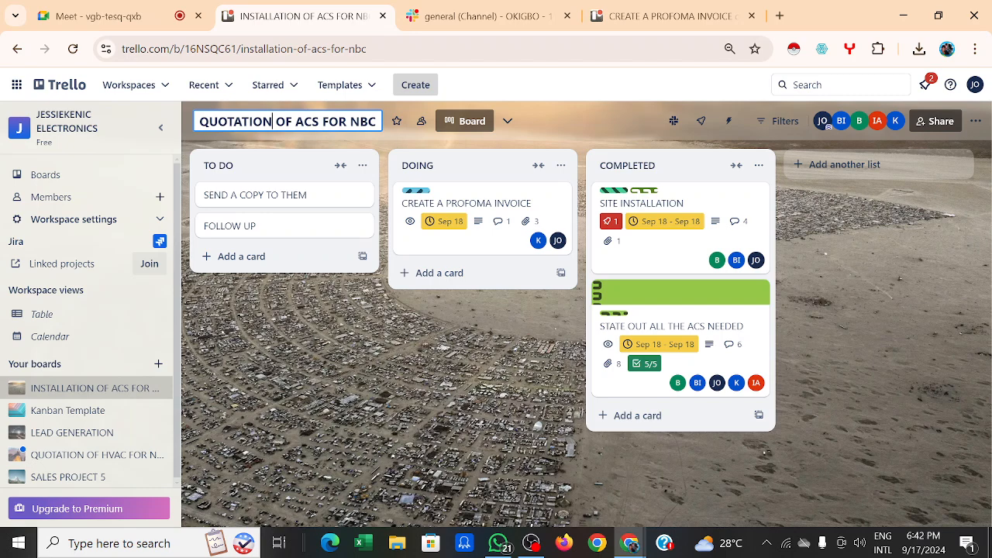
{"action": "left_click", "coordinate": [391, 306]}
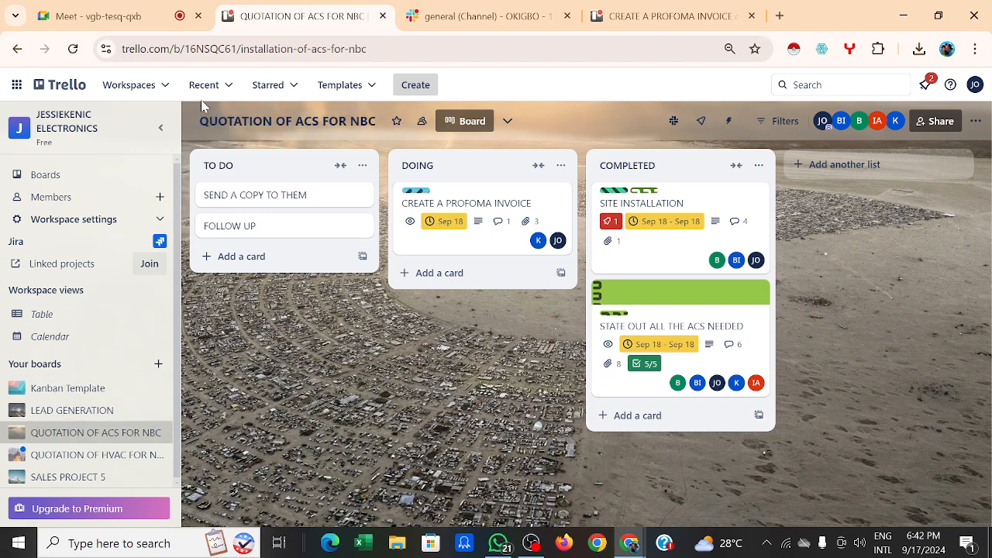
{"action": "left_click", "coordinate": [437, 18]}
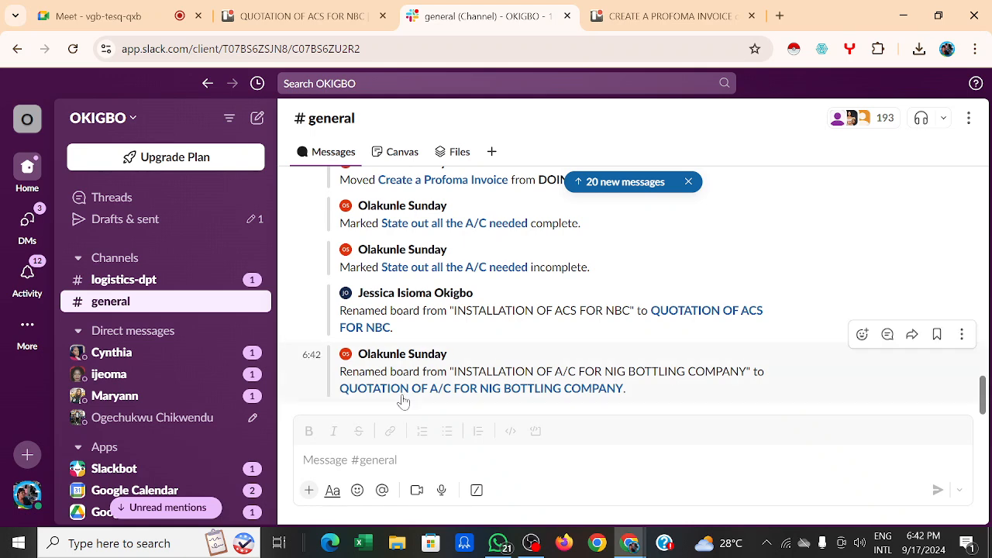
Step: Go back from Slack to the QUOTATION OF ACS FOR NBC Trello board
{"action": "left_click", "coordinate": [294, 18]}
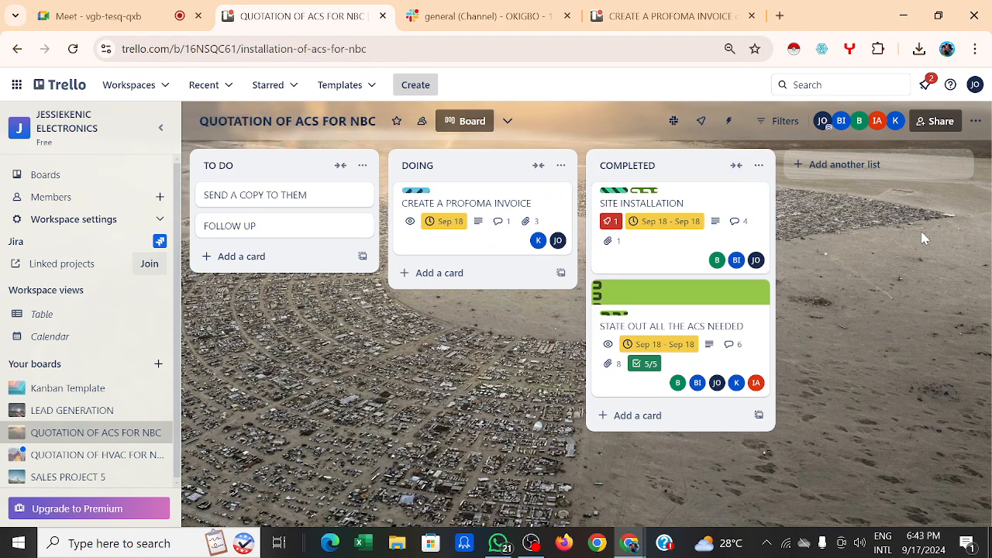
{"action": "left_click", "coordinate": [938, 124]}
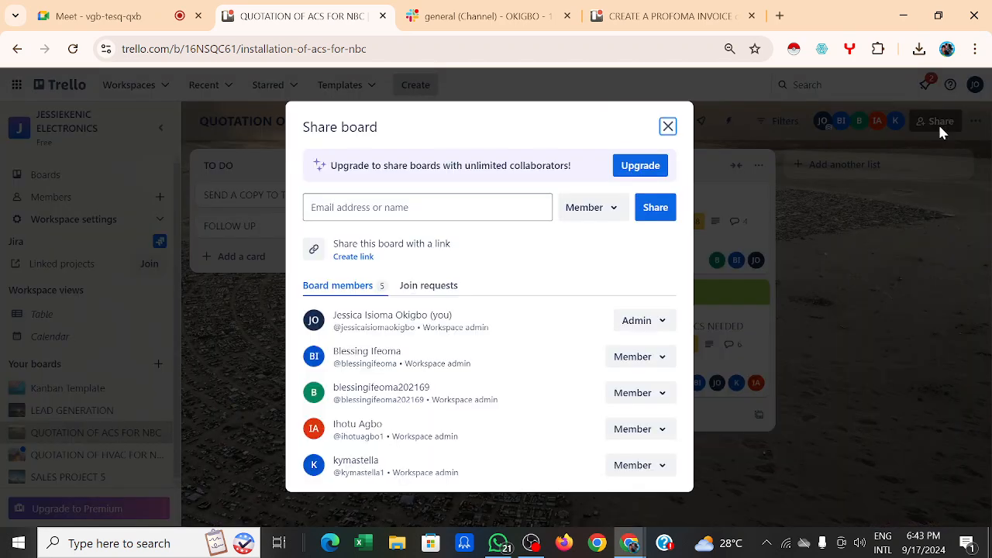
{"action": "left_click", "coordinate": [939, 133]}
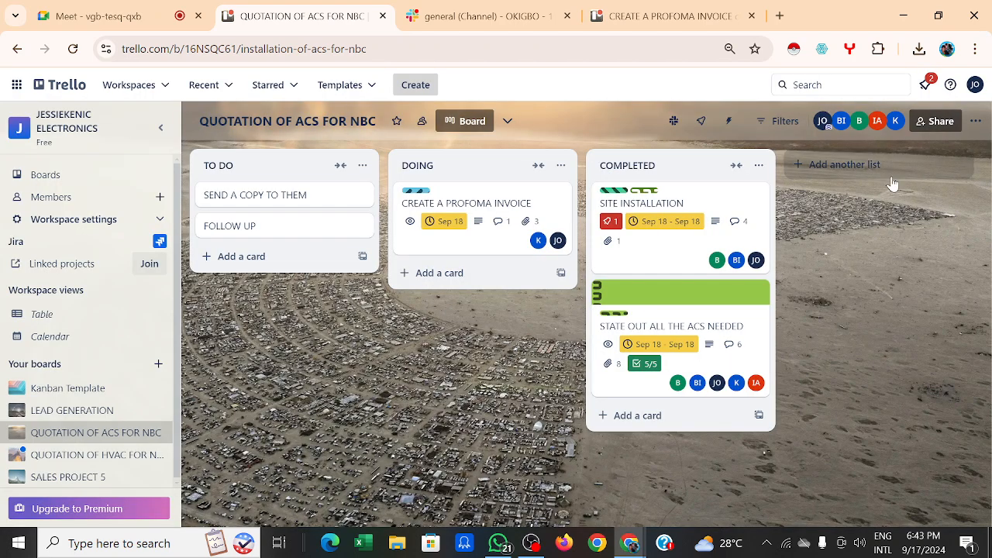
{"action": "left_click", "coordinate": [941, 118]}
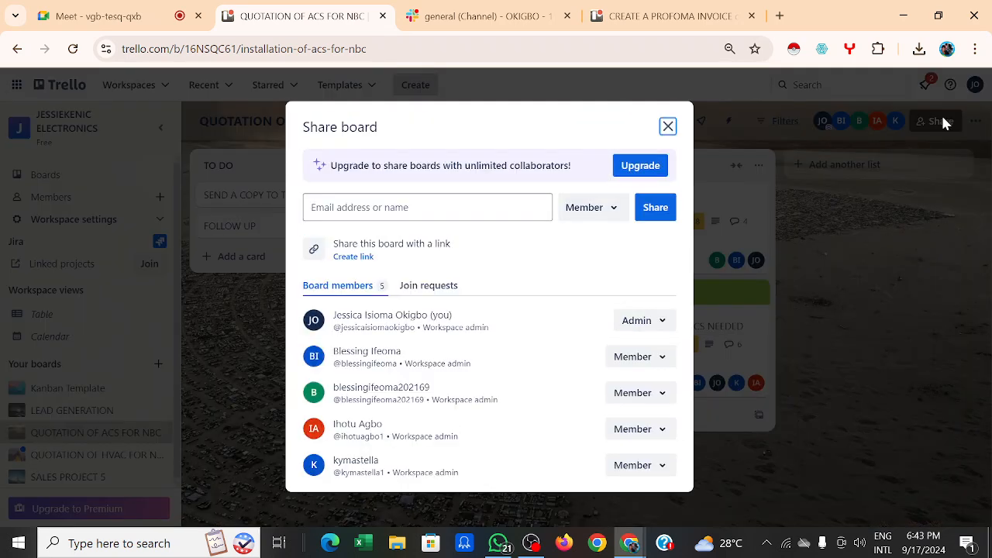
{"action": "left_click", "coordinate": [941, 113]}
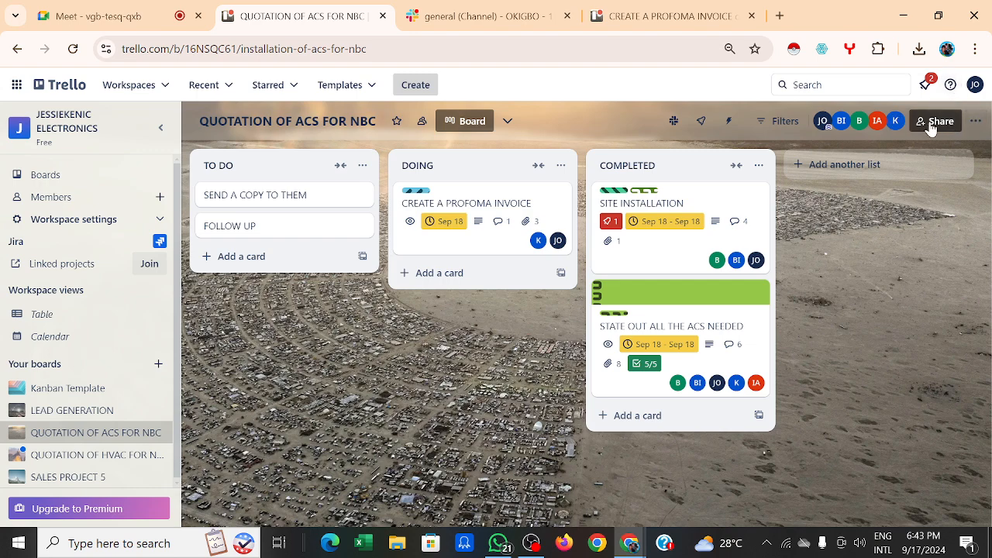
{"action": "left_click", "coordinate": [931, 123]}
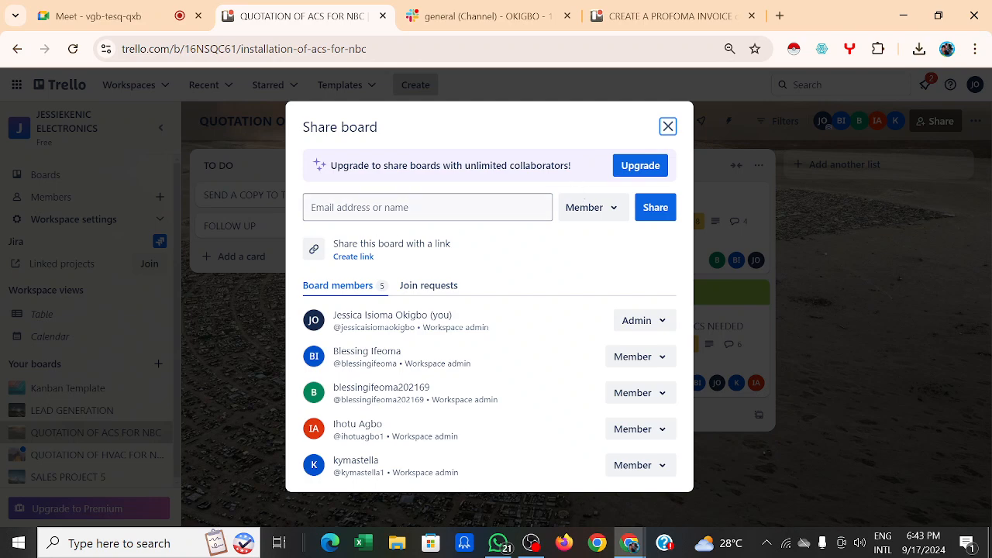
{"action": "left_click", "coordinate": [666, 129]}
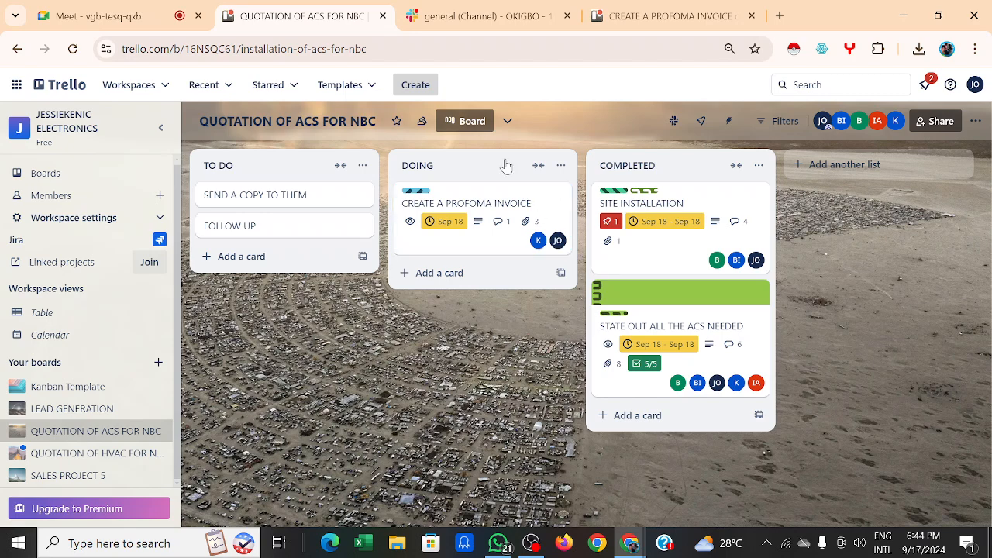
Step: Glance at the board views, then open the workspace Table view and the notifications
{"action": "left_click", "coordinate": [506, 121]}
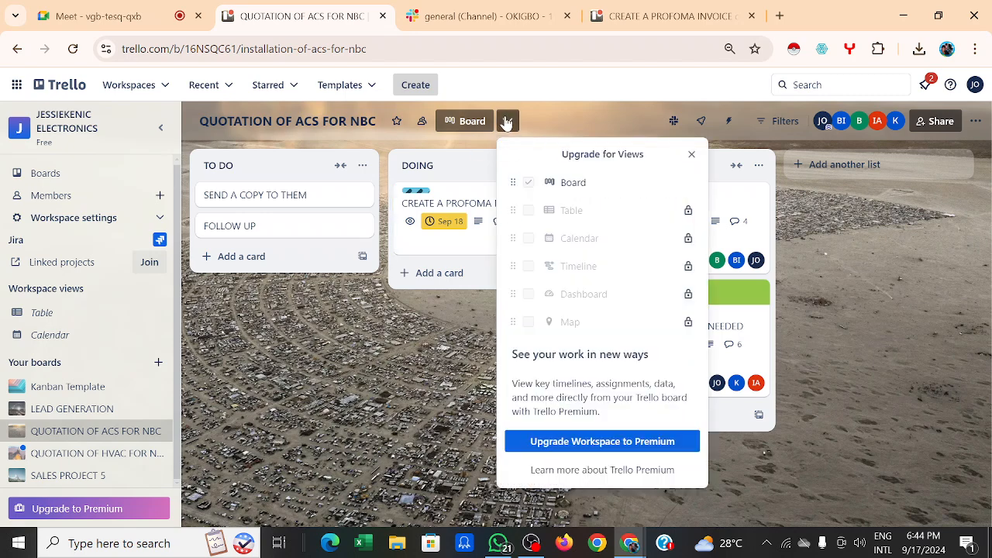
{"action": "left_click", "coordinate": [422, 392]}
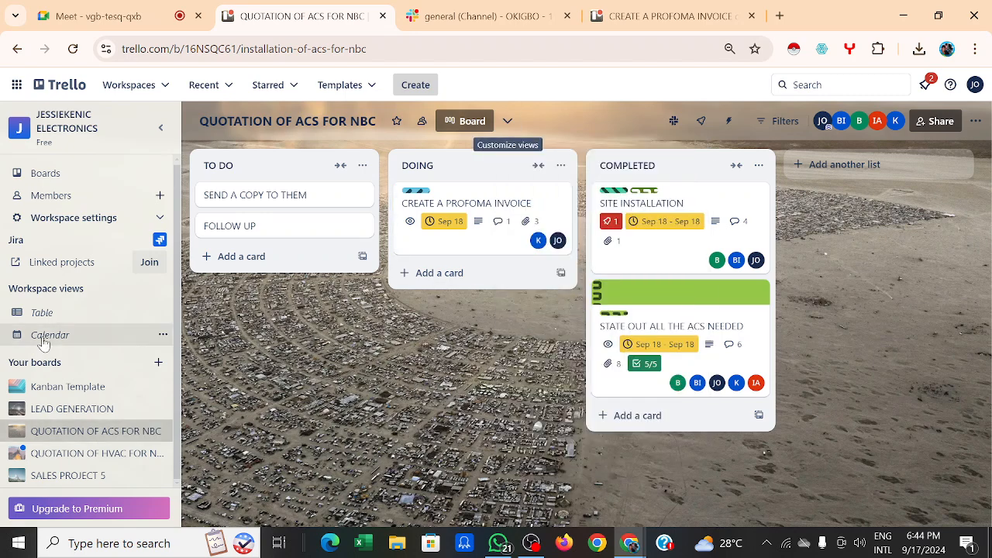
{"action": "left_click", "coordinate": [82, 323]}
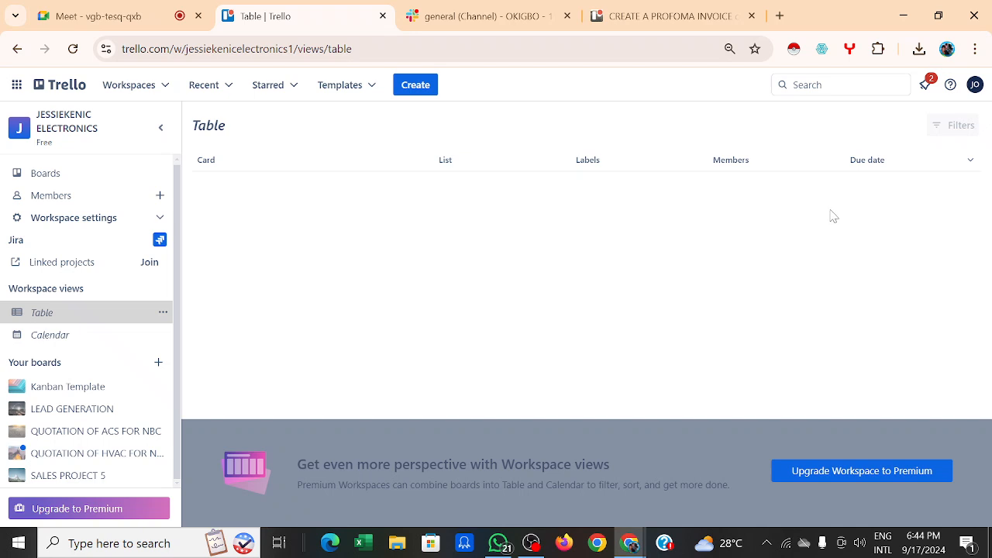
{"action": "left_click", "coordinate": [928, 85]}
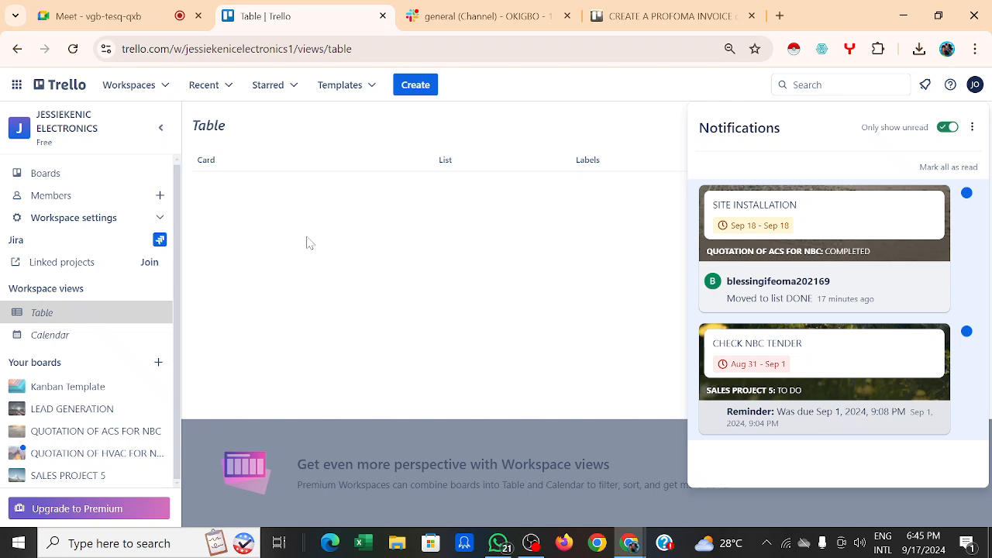
Step: Close the notifications panel and go to the Trello Home page
{"action": "left_click", "coordinate": [350, 255]}
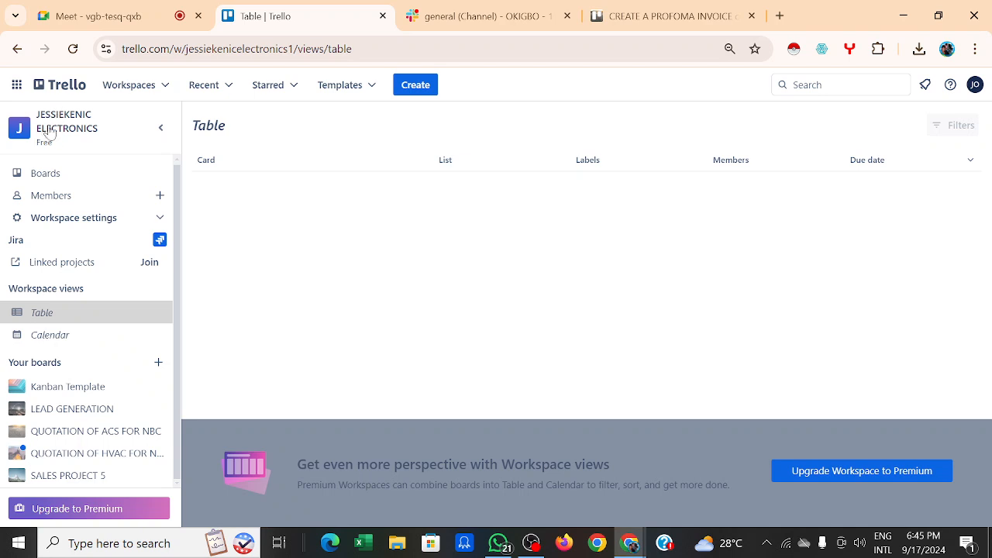
{"action": "left_click", "coordinate": [54, 86]}
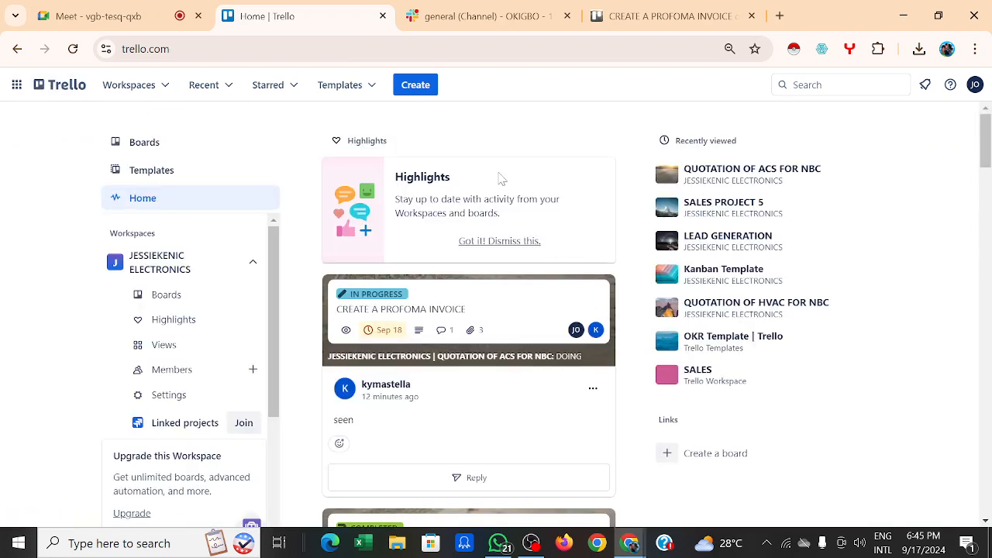
Step: Open the LEAD GENERATION board, then the QUOTATION OF ACS FOR NBC board
{"action": "right_click", "coordinate": [500, 178]}
{"action": "left_click", "coordinate": [887, 265]}
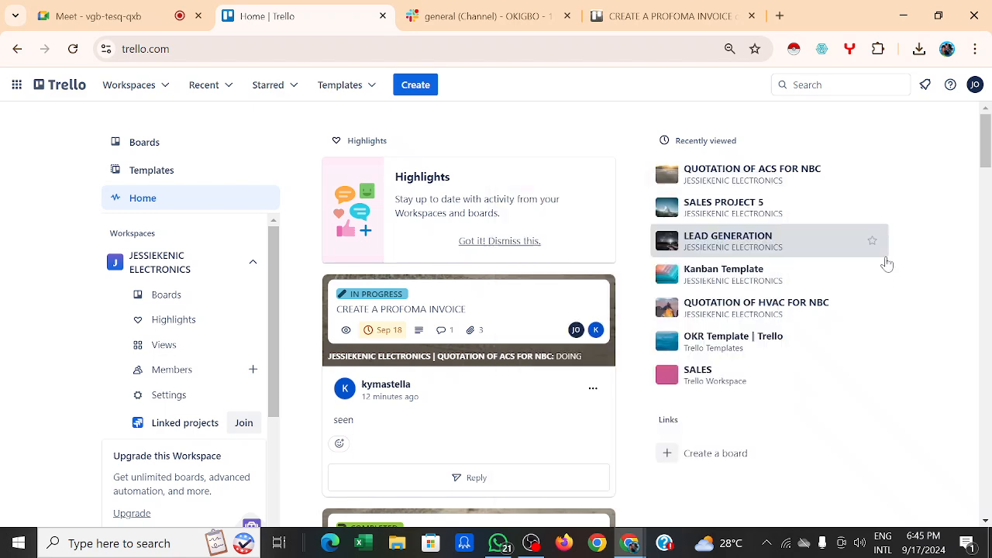
{"action": "left_click", "coordinate": [887, 264]}
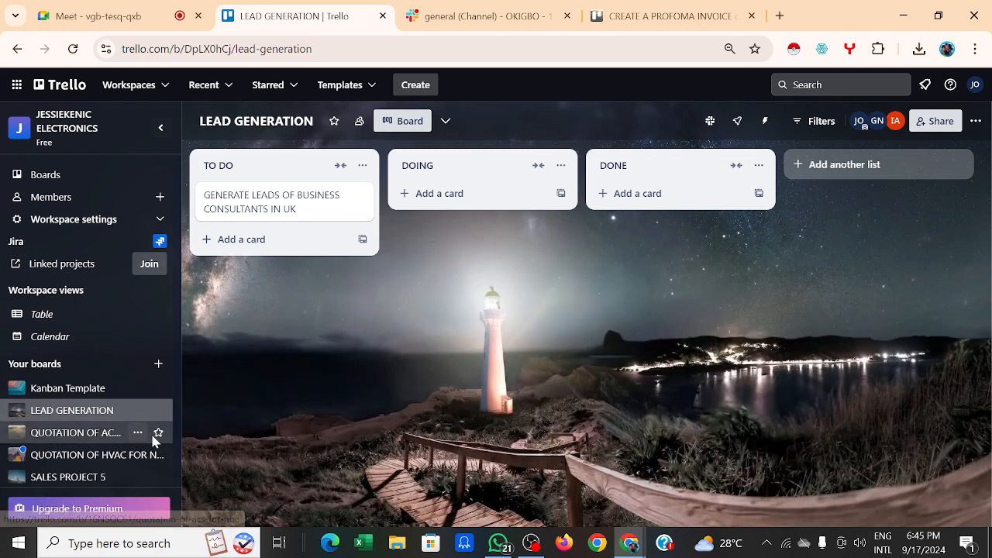
{"action": "left_click", "coordinate": [130, 434]}
{"action": "left_click", "coordinate": [129, 434]}
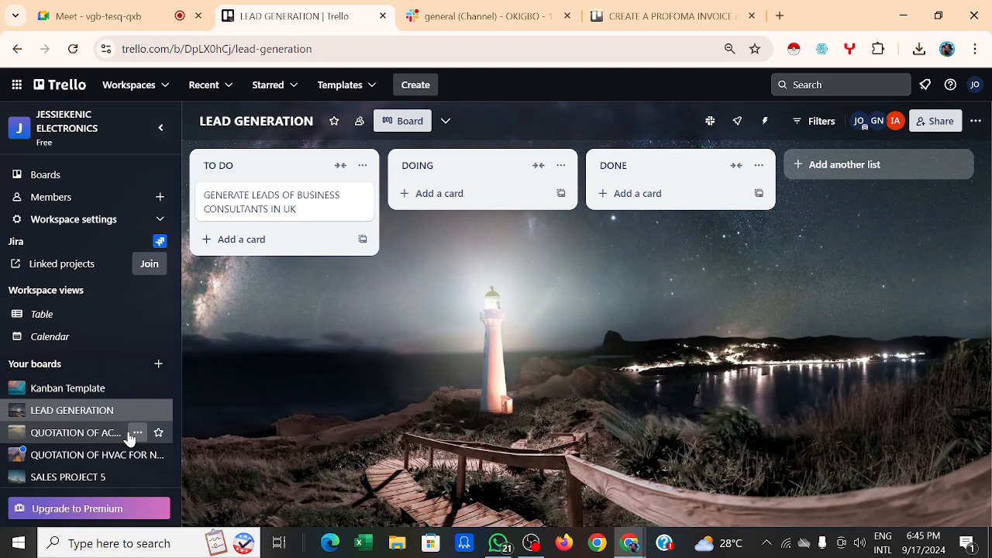
{"action": "left_click", "coordinate": [108, 436]}
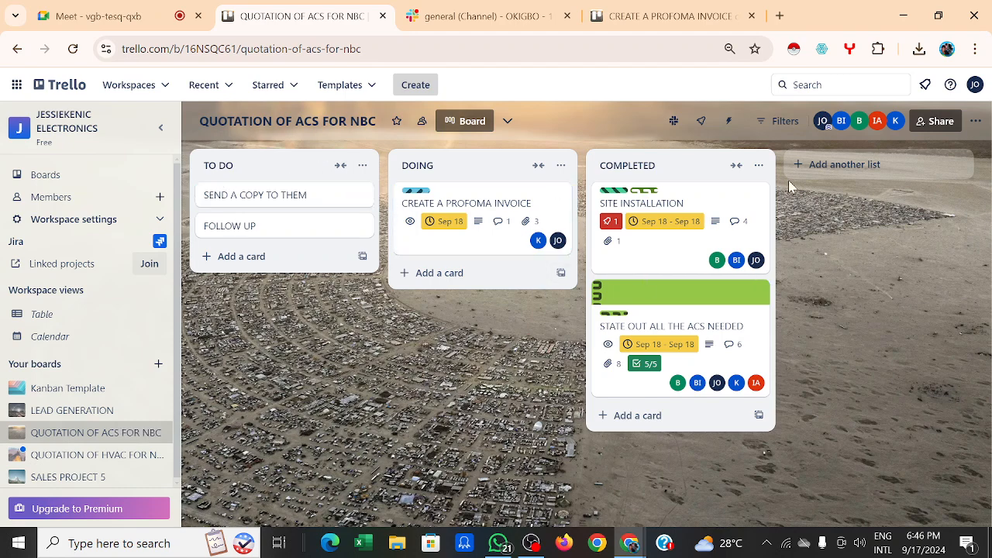
Step: Preview the Kanban Template, then open LEAD GENERATION and SALES PROJECT 5
{"action": "left_click", "coordinate": [347, 87]}
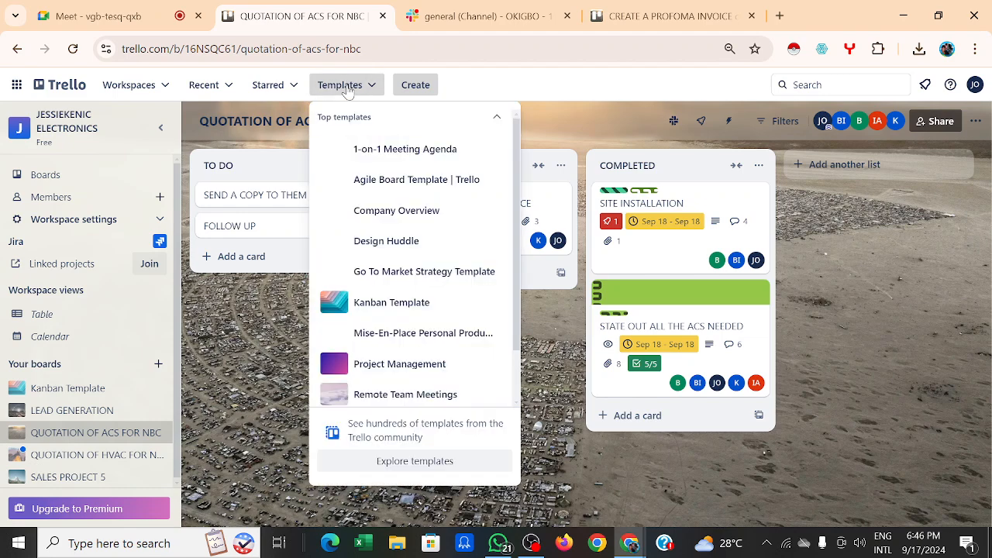
{"action": "left_click", "coordinate": [406, 312]}
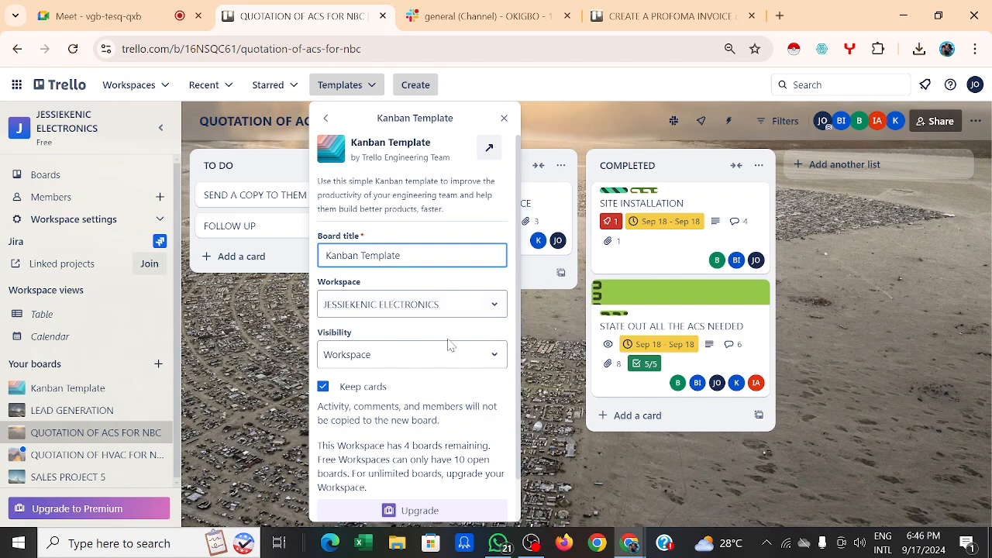
{"action": "left_click", "coordinate": [670, 464]}
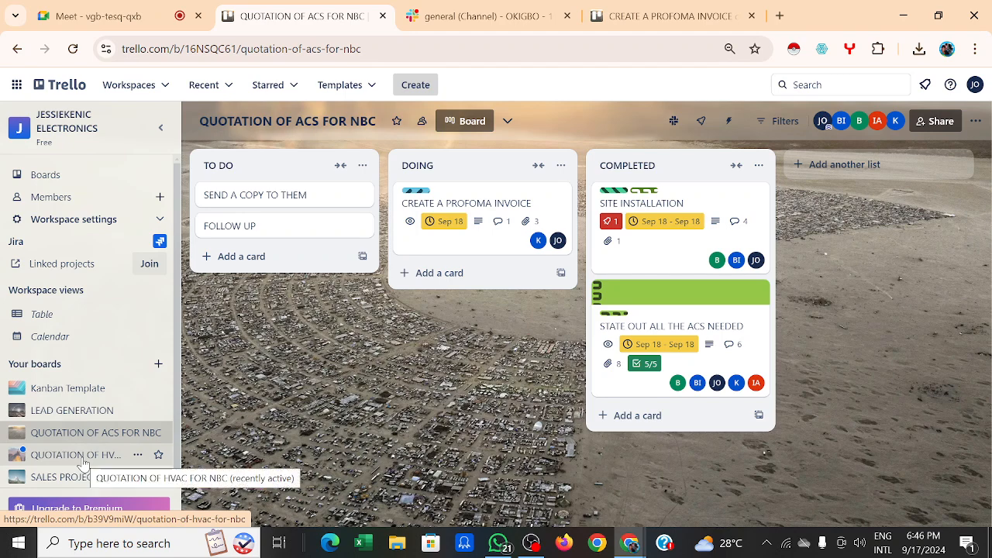
{"action": "left_click", "coordinate": [88, 414]}
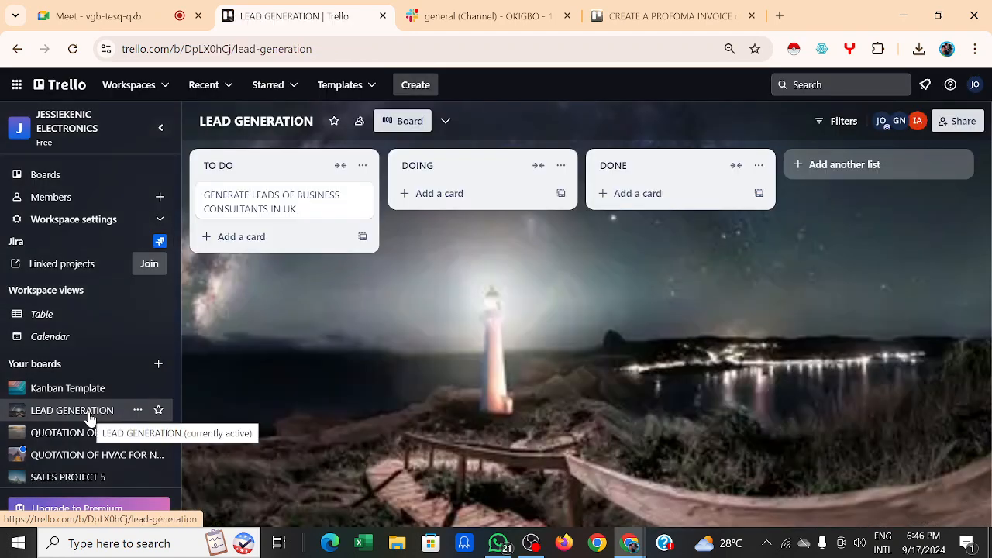
{"action": "left_click", "coordinate": [75, 479]}
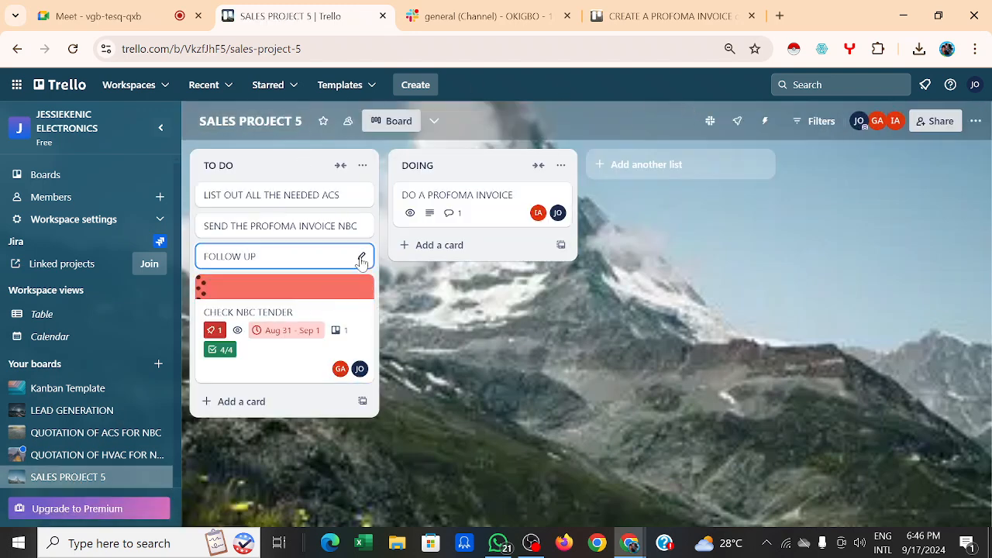
Step: Start retitling the LIST OUT ALL THE NEEDED ACS card, then discard the change
{"action": "left_click", "coordinate": [361, 195]}
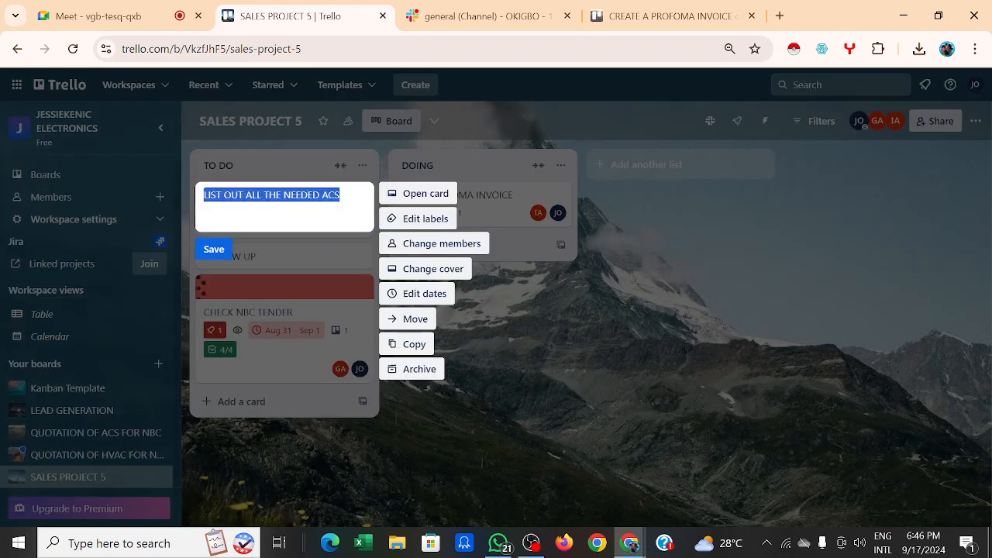
{"action": "key", "text": "BackSpace"}
{"action": "type", "text": "CGYGKIHIHJK"}
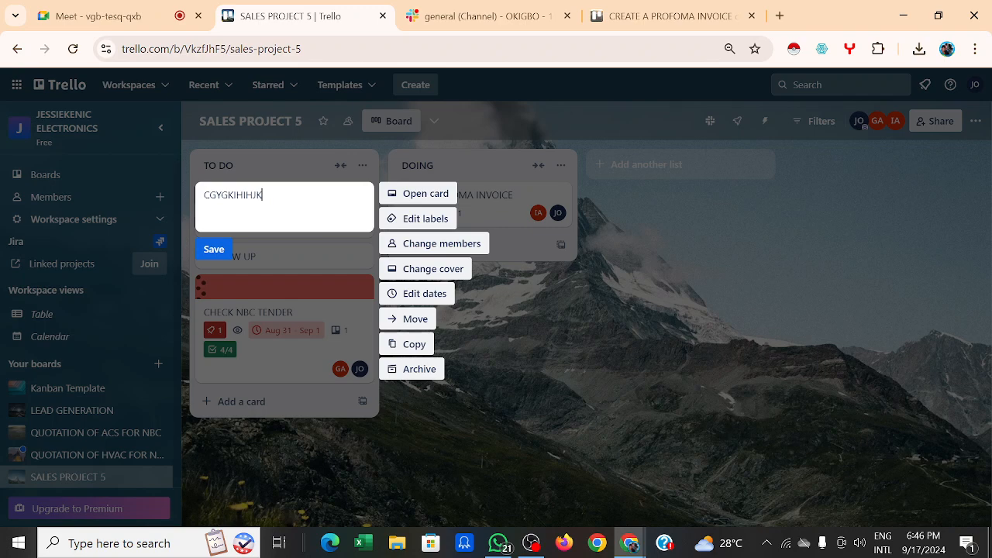
{"action": "left_click", "coordinate": [762, 342]}
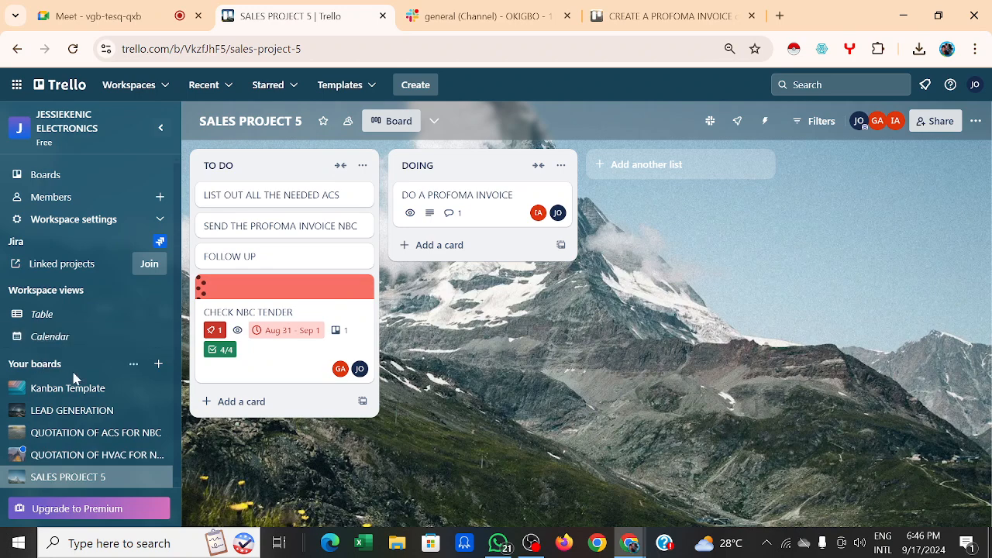
Step: Begin a new board, reopen the Create board popover, and pick Start with a template
{"action": "left_click", "coordinate": [158, 364]}
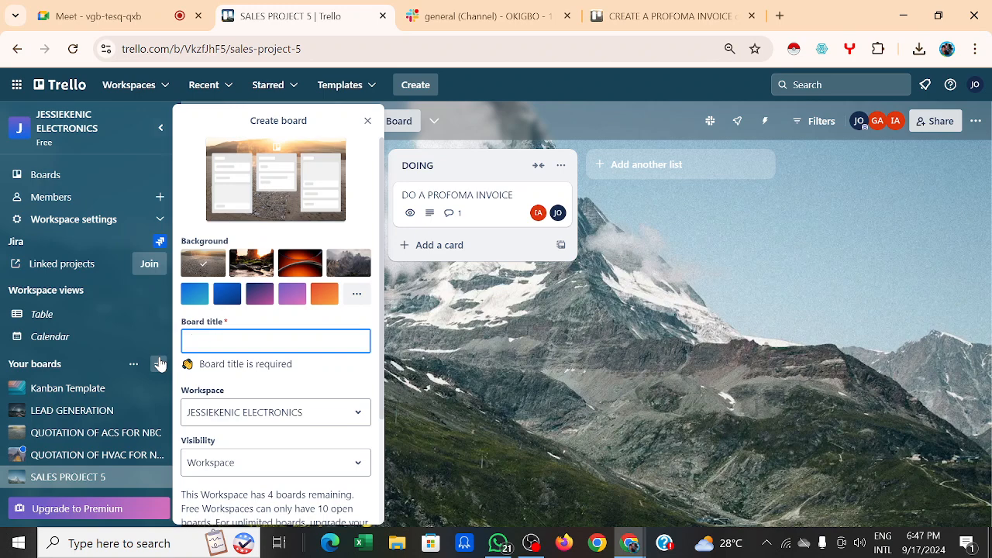
{"action": "scroll", "coordinate": [276, 349], "scroll_direction": "down", "scroll_amount": 3}
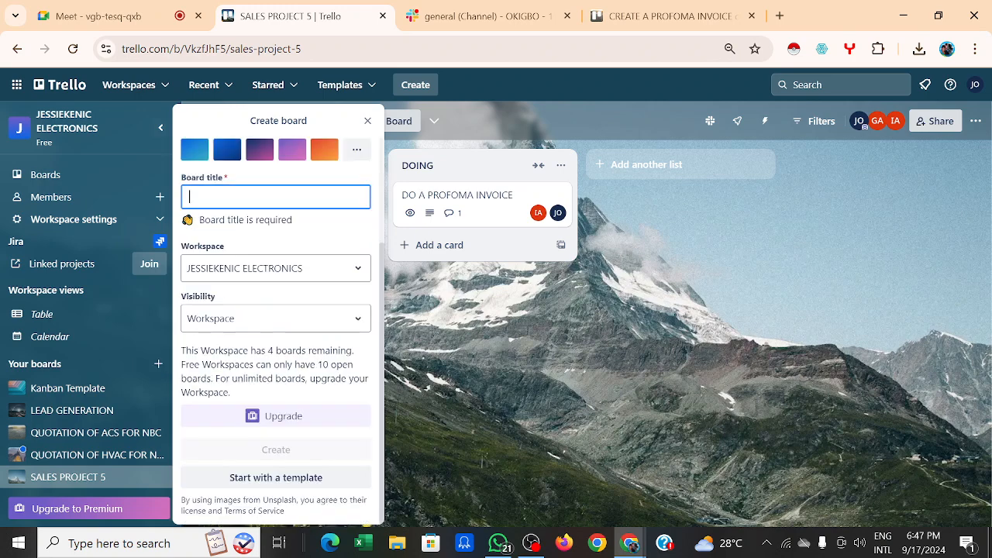
{"action": "left_click", "coordinate": [529, 435]}
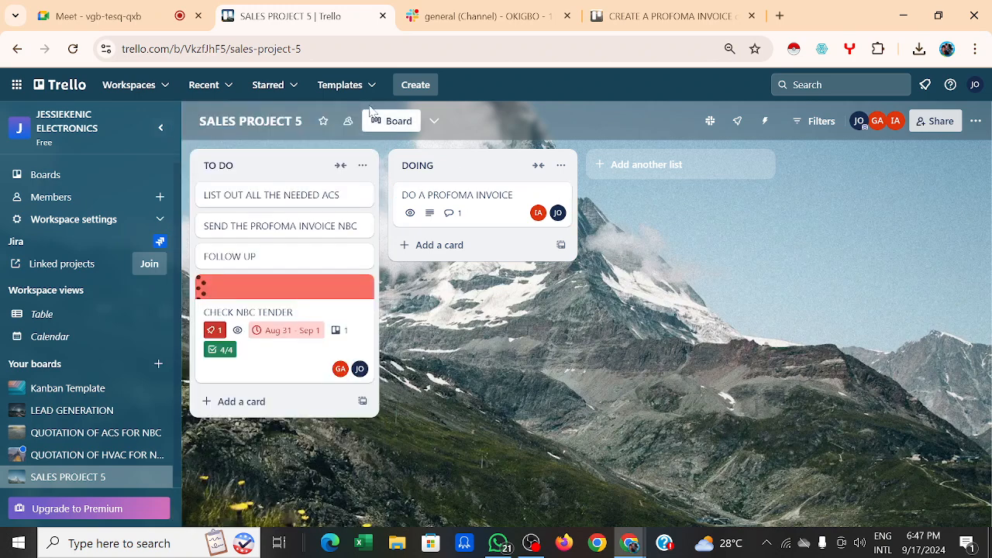
{"action": "left_click", "coordinate": [158, 364]}
{"action": "scroll", "coordinate": [306, 469], "scroll_direction": "down", "scroll_amount": 3}
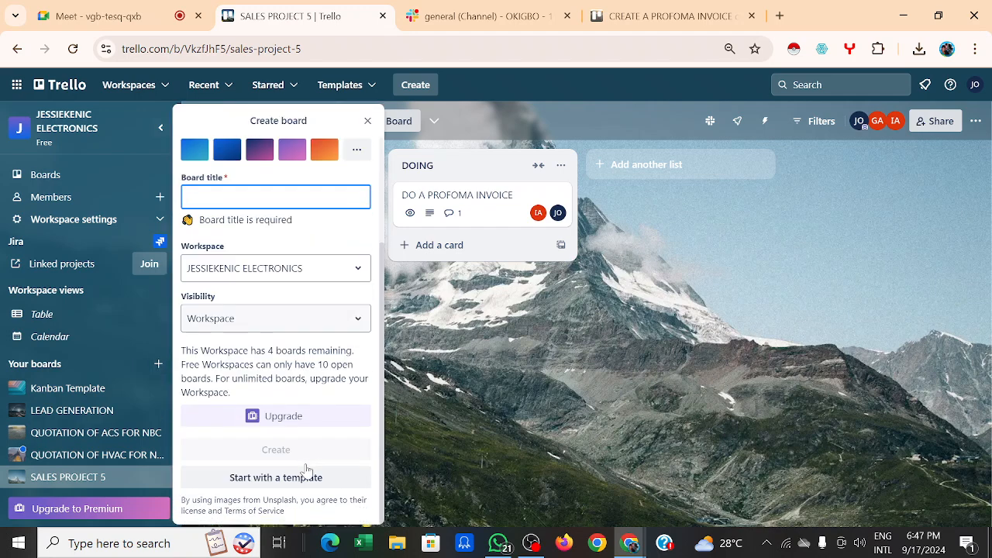
{"action": "left_click", "coordinate": [270, 482]}
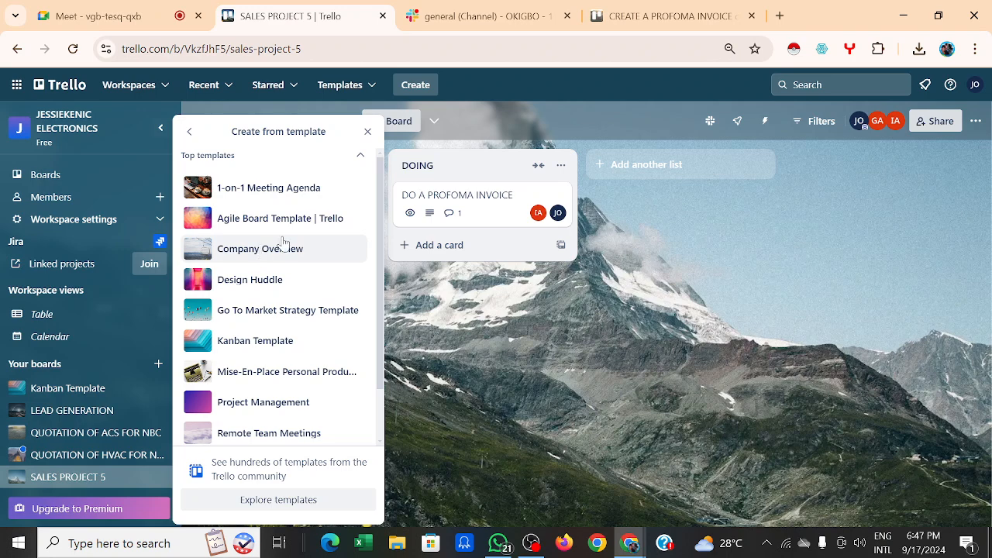
Step: Open the CHECK NBC TENDER card, scroll through its details, and close it
{"action": "left_click", "coordinate": [265, 288]}
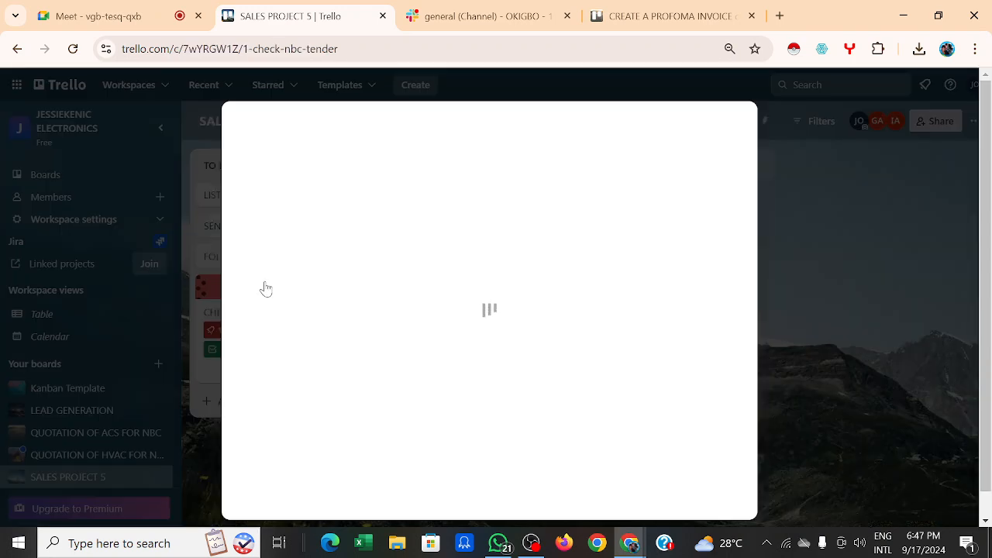
{"action": "scroll", "coordinate": [502, 268], "scroll_direction": "down", "scroll_amount": 2}
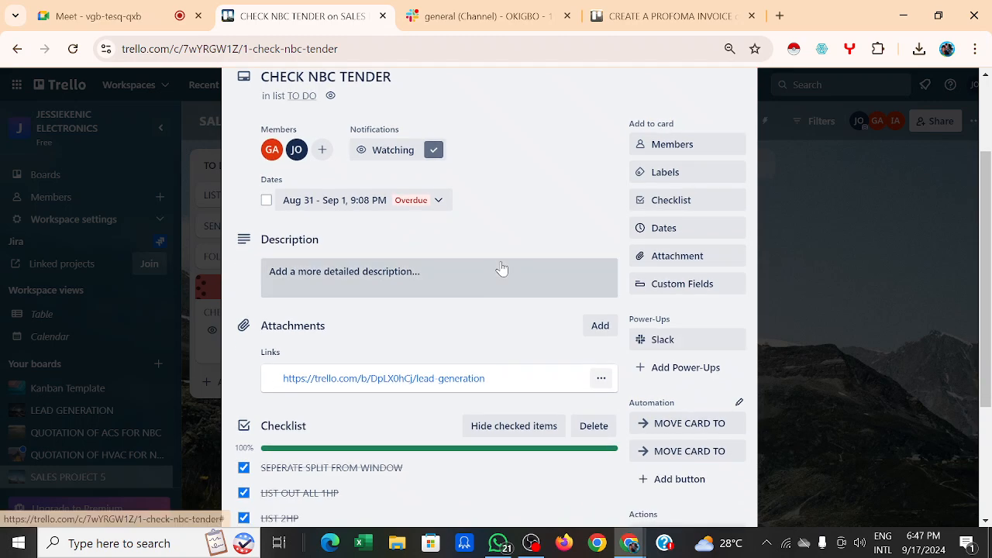
{"action": "scroll", "coordinate": [501, 268], "scroll_direction": "down", "scroll_amount": 2}
{"action": "scroll", "coordinate": [501, 268], "scroll_direction": "up", "scroll_amount": 2}
{"action": "scroll", "coordinate": [502, 268], "scroll_direction": "up", "scroll_amount": 3}
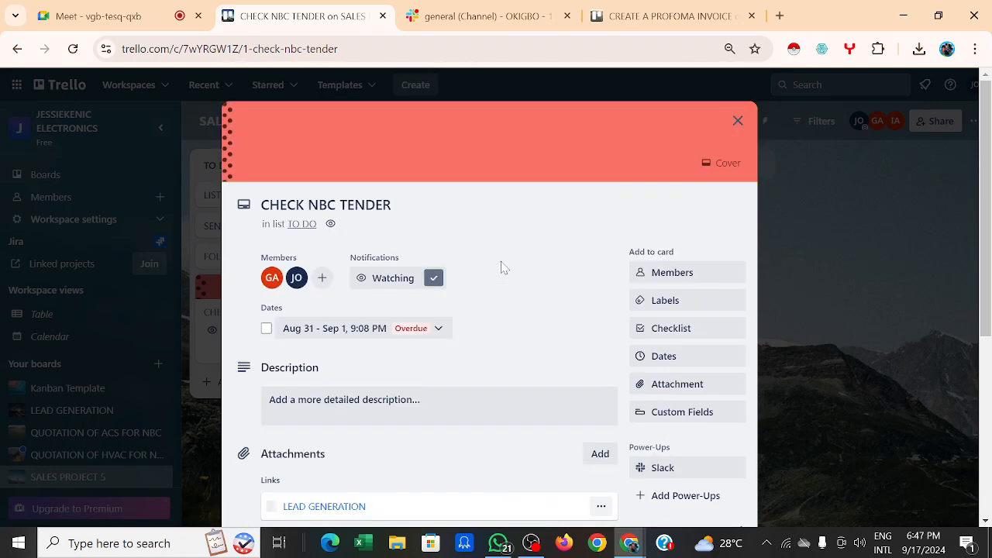
{"action": "scroll", "coordinate": [501, 268], "scroll_direction": "down", "scroll_amount": 5}
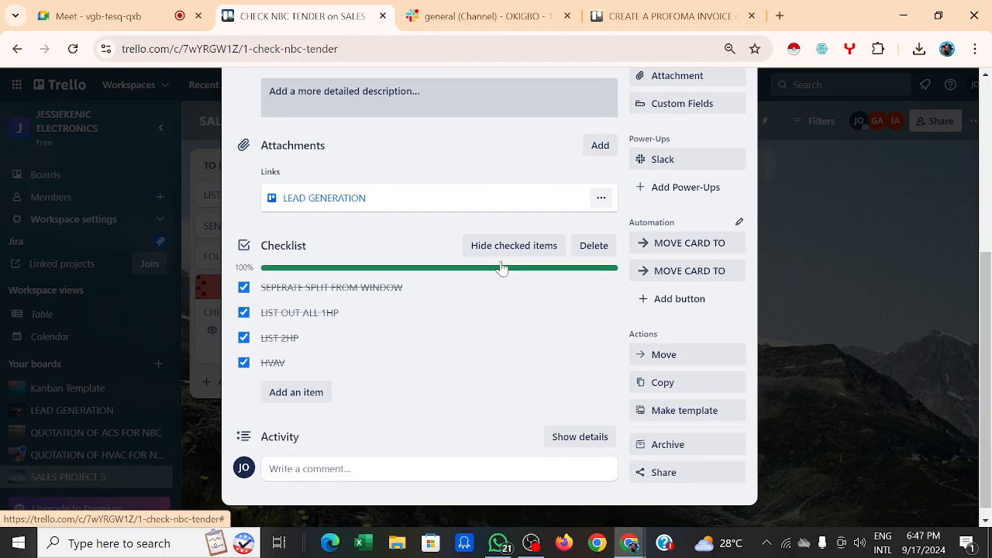
{"action": "scroll", "coordinate": [501, 268], "scroll_direction": "up", "scroll_amount": 5}
{"action": "scroll", "coordinate": [501, 269], "scroll_direction": "down", "scroll_amount": 4}
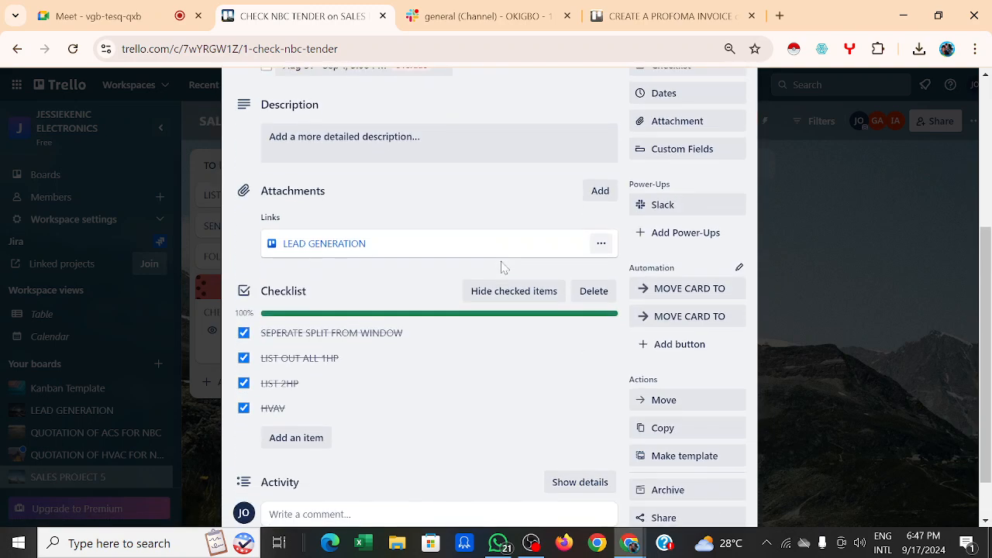
{"action": "scroll", "coordinate": [501, 268], "scroll_direction": "down", "scroll_amount": 1}
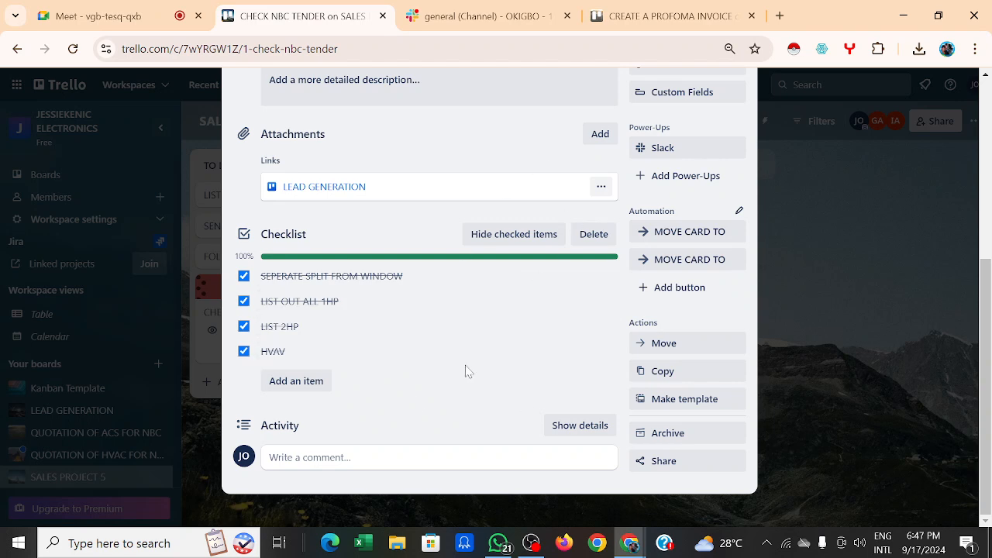
{"action": "left_click", "coordinate": [897, 225]}
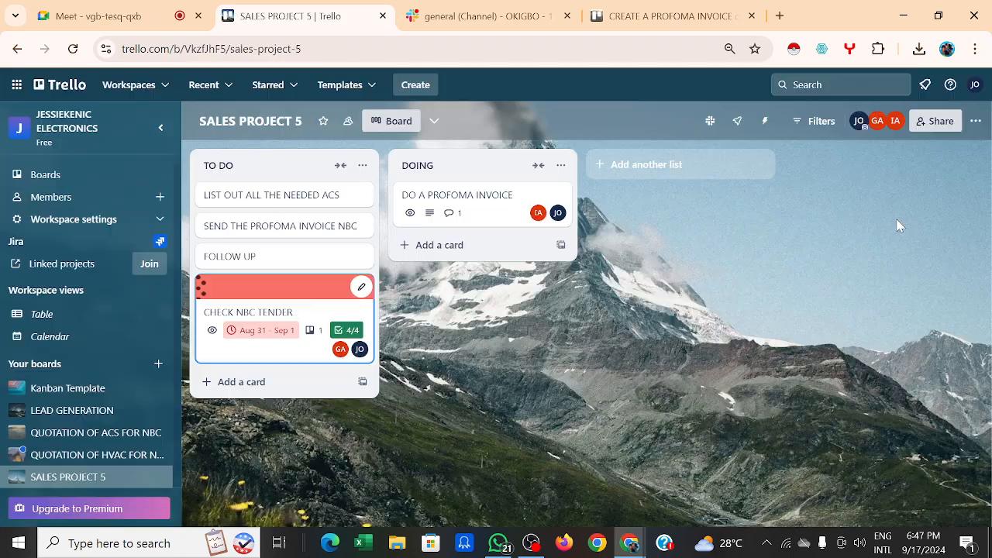
Step: On QUOTATION OF ACS FOR NBC, review the SITE INSTALLATION card and its description
{"action": "left_click", "coordinate": [115, 433]}
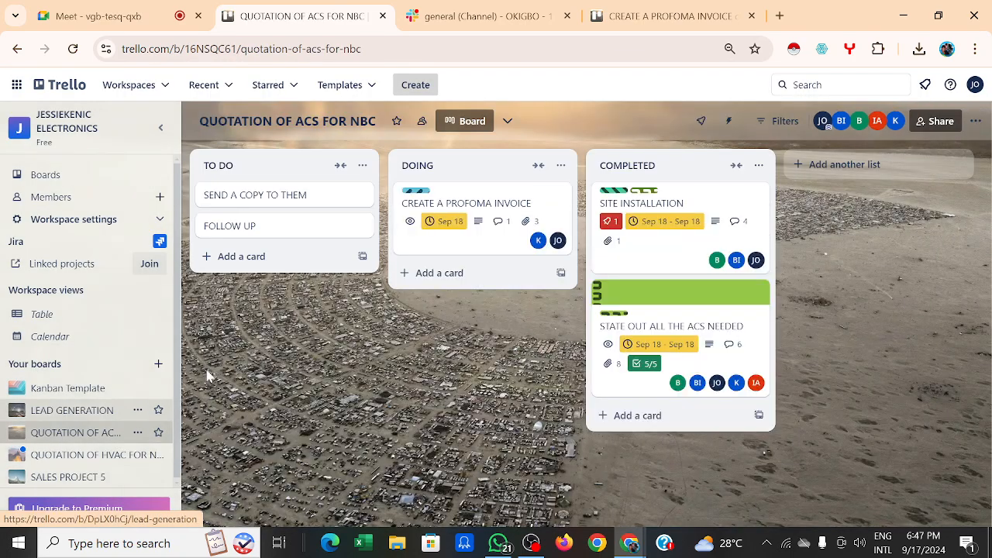
{"action": "left_click", "coordinate": [641, 255]}
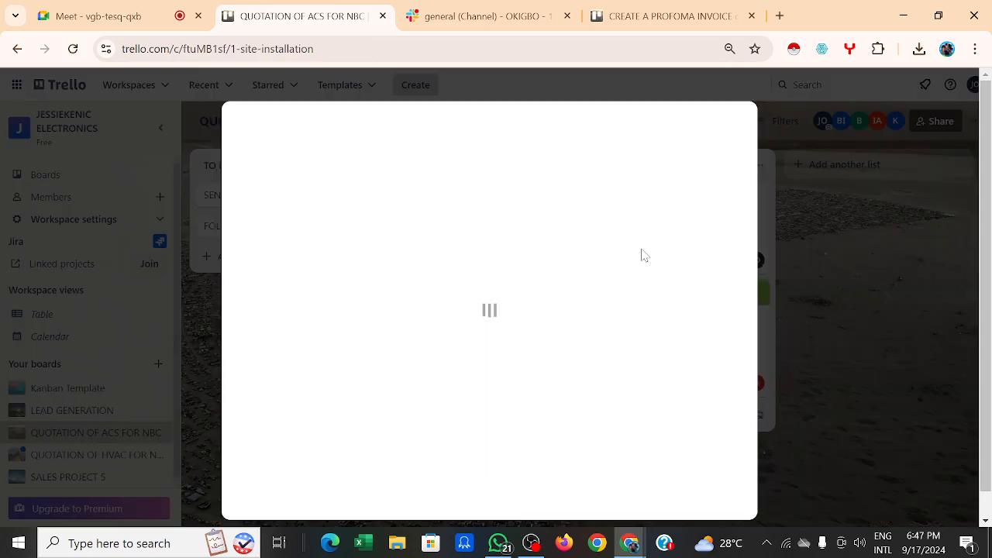
{"action": "scroll", "coordinate": [607, 270], "scroll_direction": "down", "scroll_amount": 1}
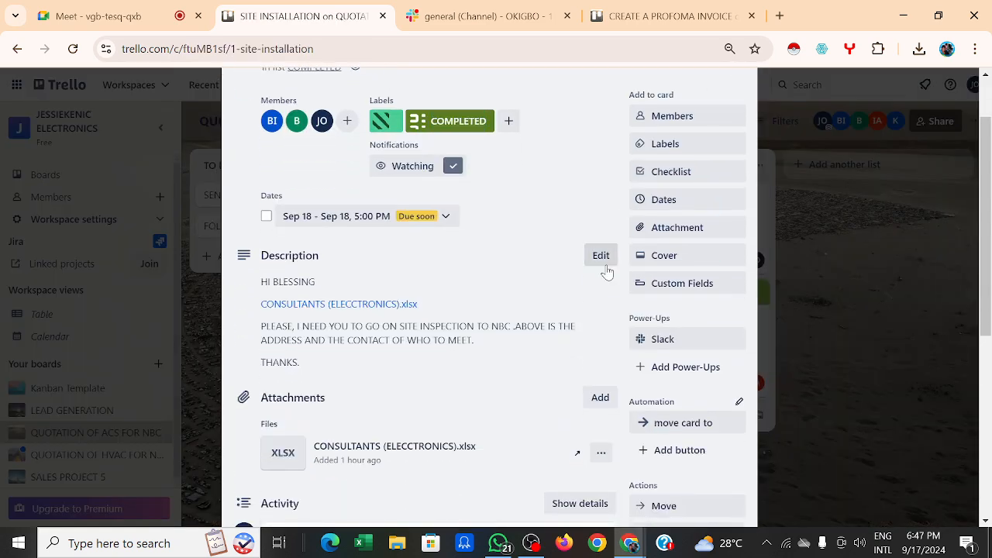
{"action": "scroll", "coordinate": [606, 270], "scroll_direction": "down", "scroll_amount": 2}
{"action": "scroll", "coordinate": [607, 270], "scroll_direction": "up", "scroll_amount": 1}
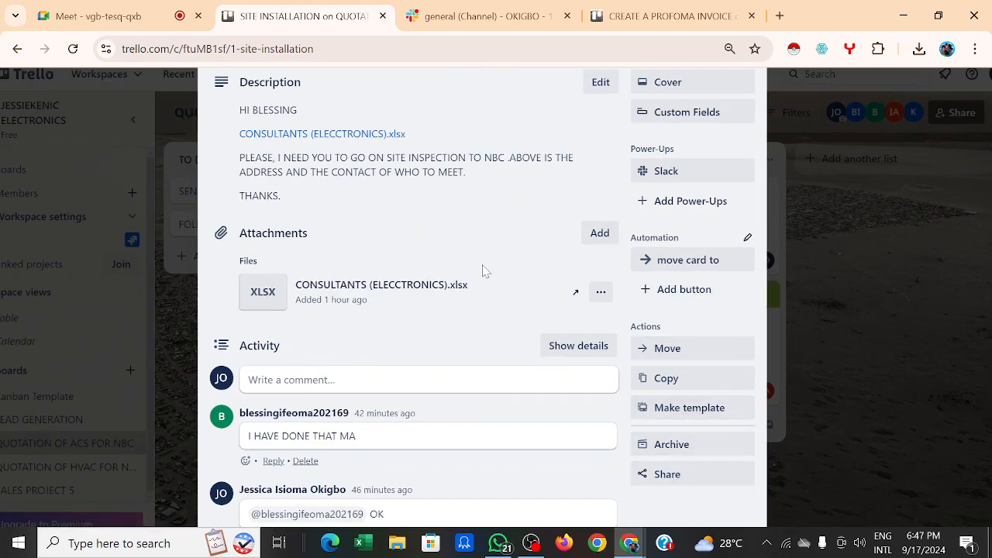
{"action": "left_click", "coordinate": [499, 170]}
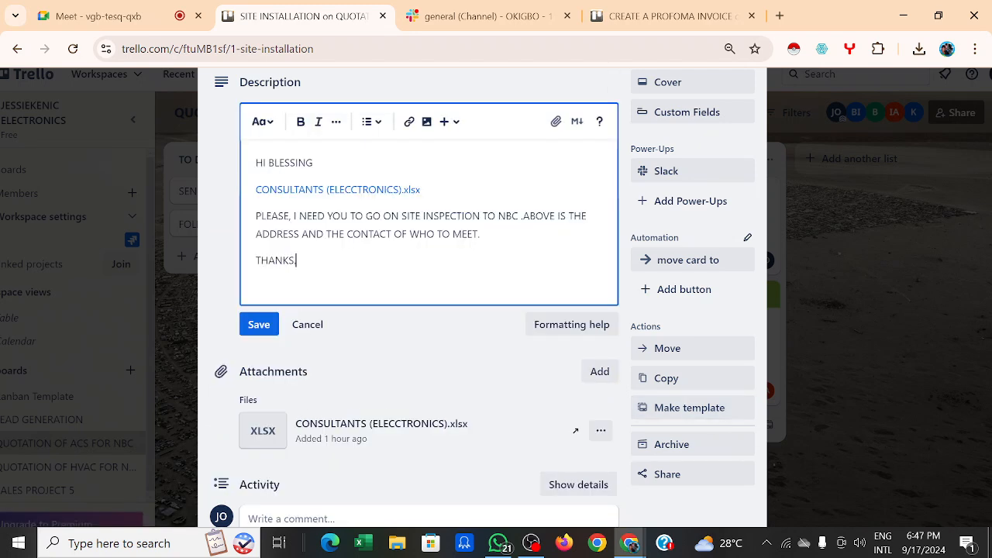
{"action": "left_click", "coordinate": [817, 182]}
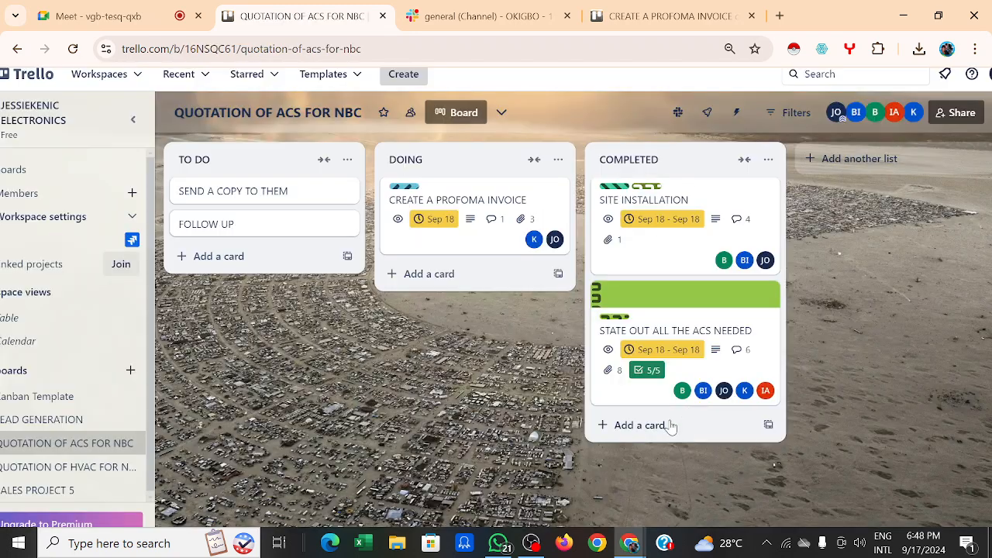
Step: Reopen SITE INSTALLATION and preview its CONSULTANTS (ELECCTRONICS).xlsx attachment
{"action": "left_click", "coordinate": [651, 261]}
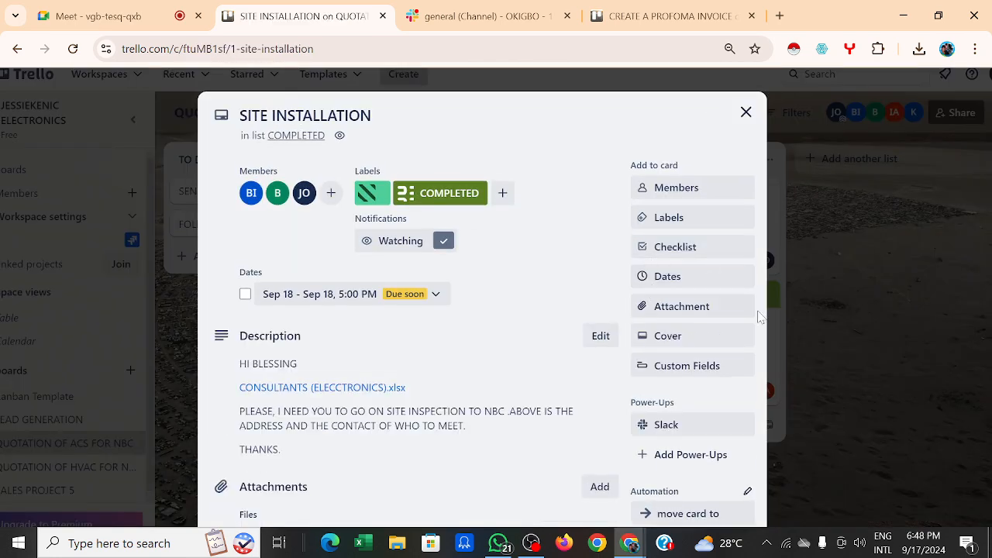
{"action": "scroll", "coordinate": [825, 329], "scroll_direction": "down", "scroll_amount": 2}
{"action": "scroll", "coordinate": [825, 328], "scroll_direction": "down", "scroll_amount": 4}
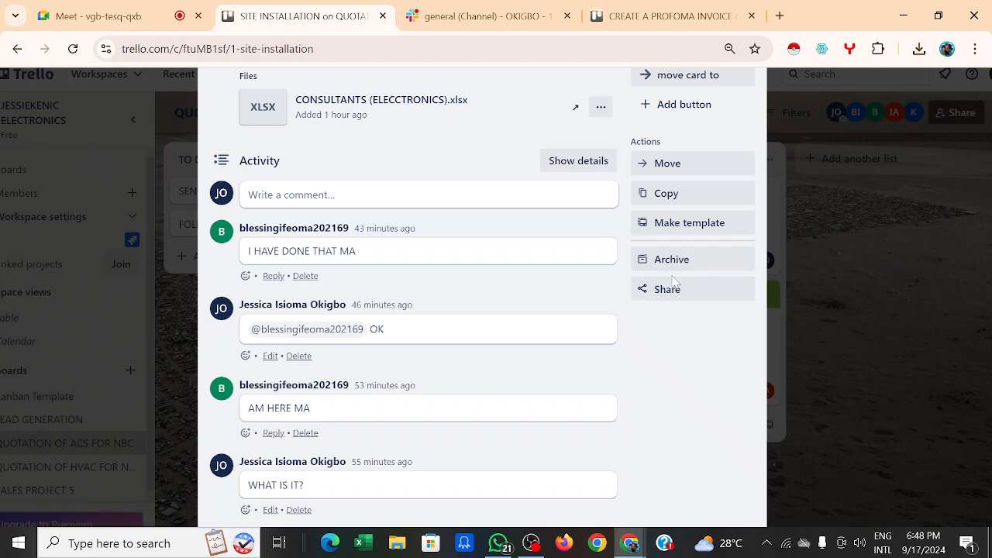
{"action": "scroll", "coordinate": [674, 283], "scroll_direction": "up", "scroll_amount": 1}
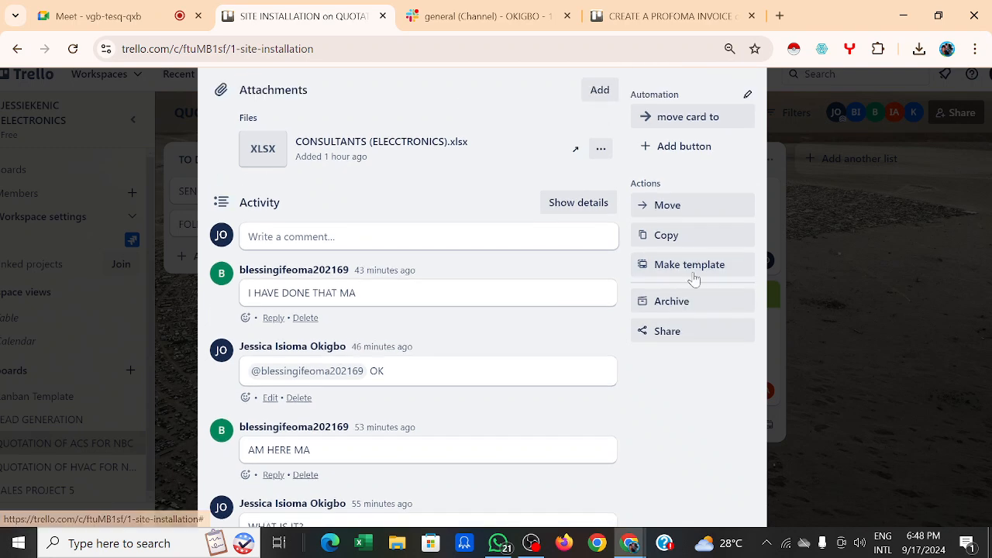
{"action": "left_click", "coordinate": [546, 138]}
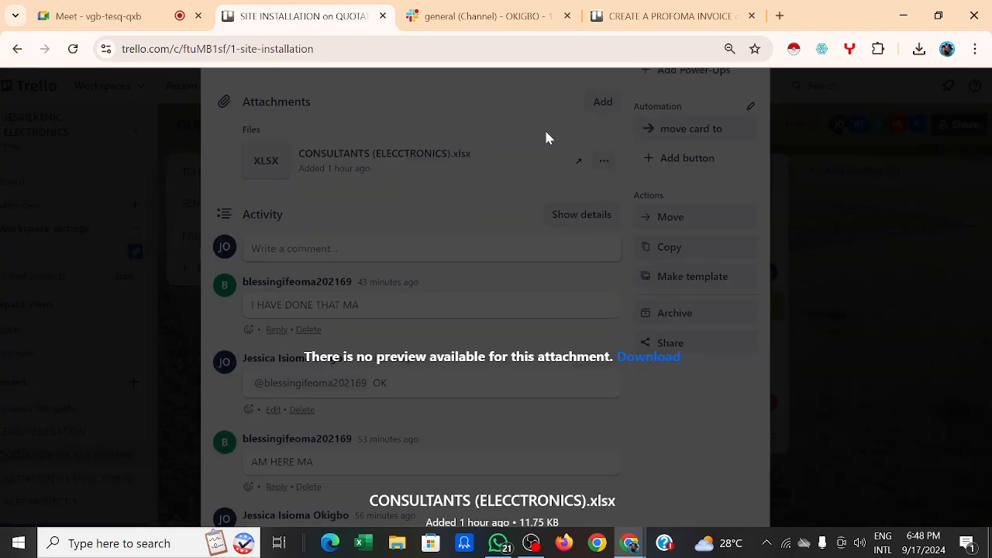
{"action": "left_click", "coordinate": [843, 118]}
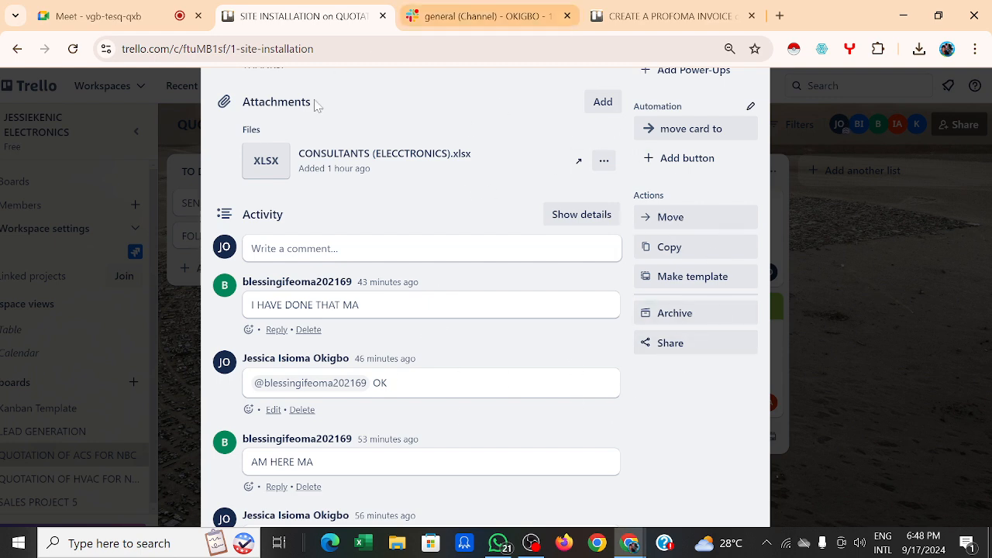
Step: Look at the card's sharing options, close the card, and bring OBS Studio forward
{"action": "left_click", "coordinate": [691, 346]}
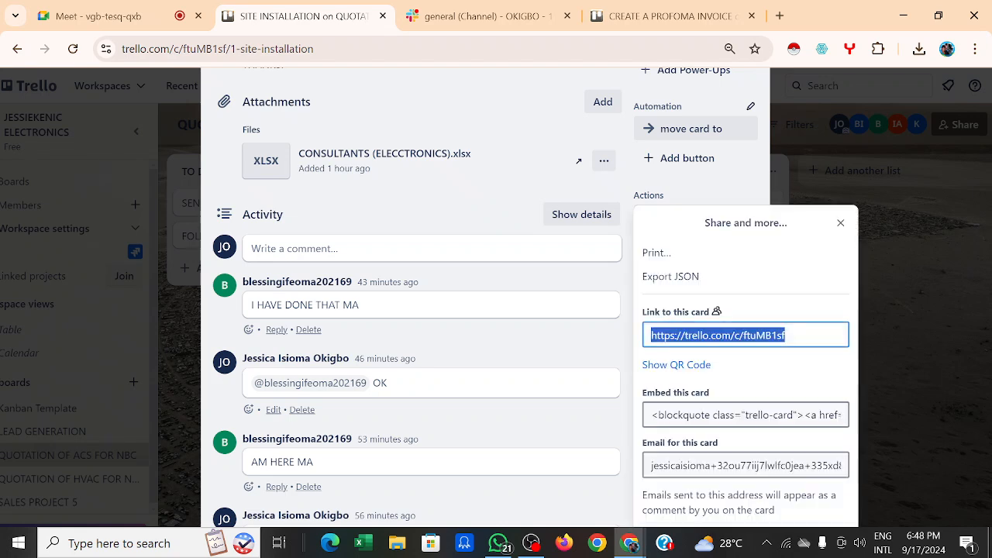
{"action": "scroll", "coordinate": [885, 303], "scroll_direction": "down", "scroll_amount": 1}
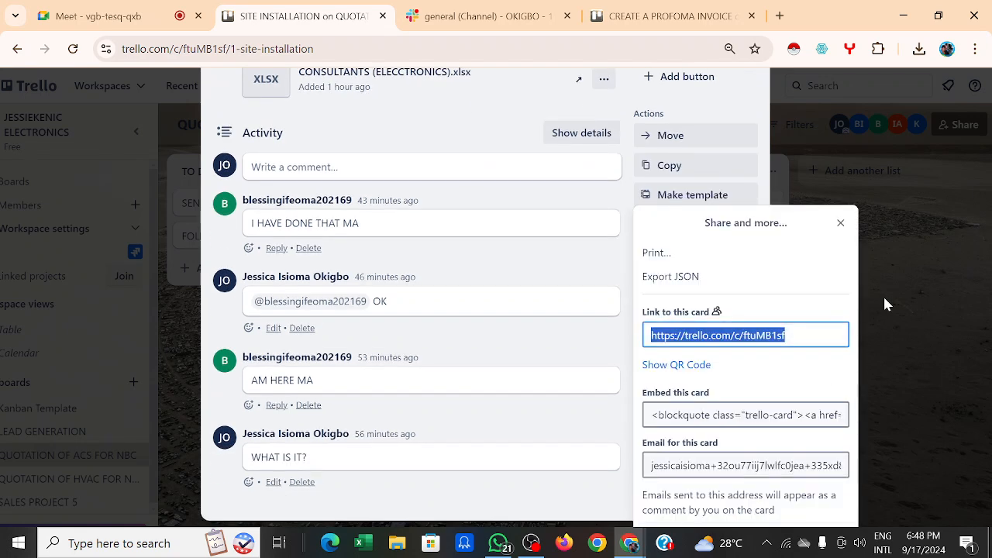
{"action": "left_click", "coordinate": [840, 224]}
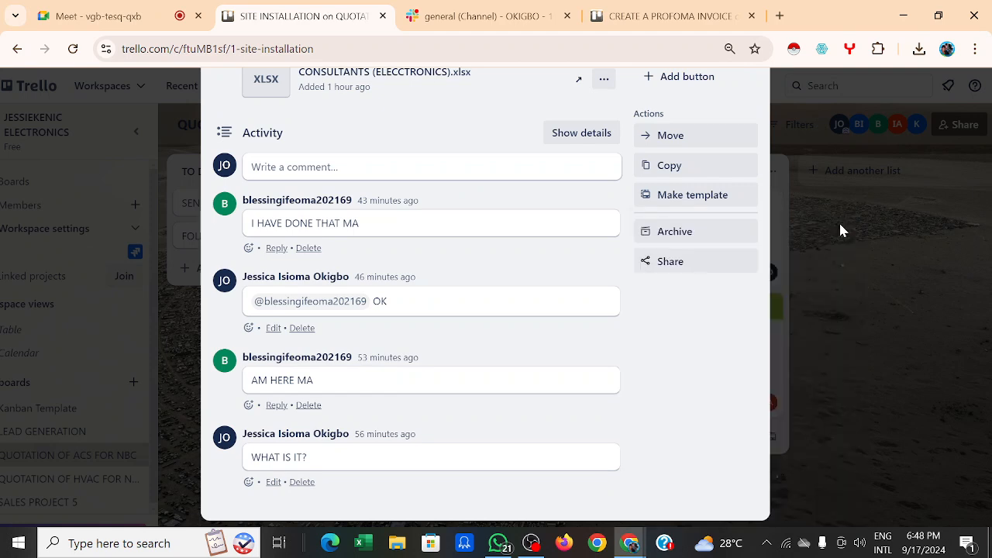
{"action": "left_click", "coordinate": [840, 226]}
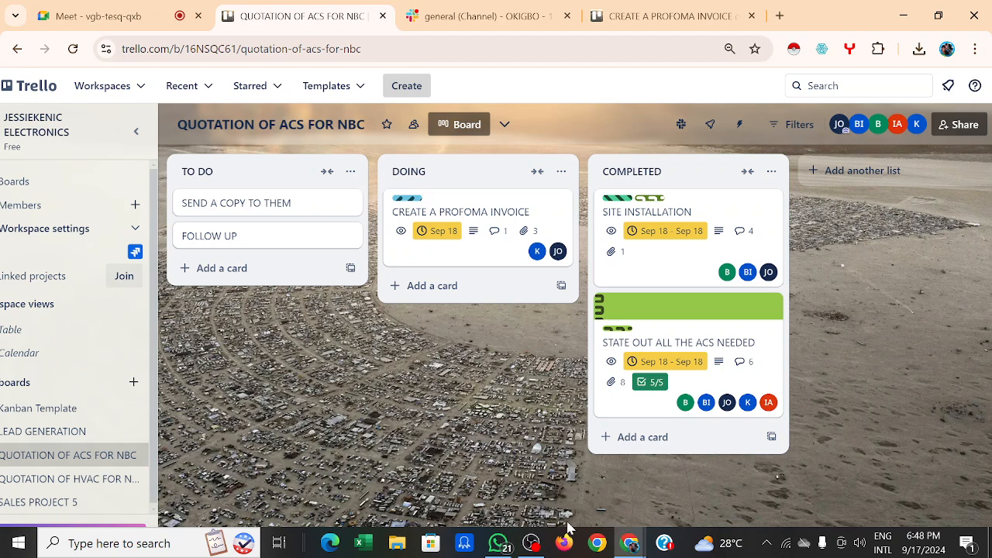
{"action": "left_click", "coordinate": [531, 542]}
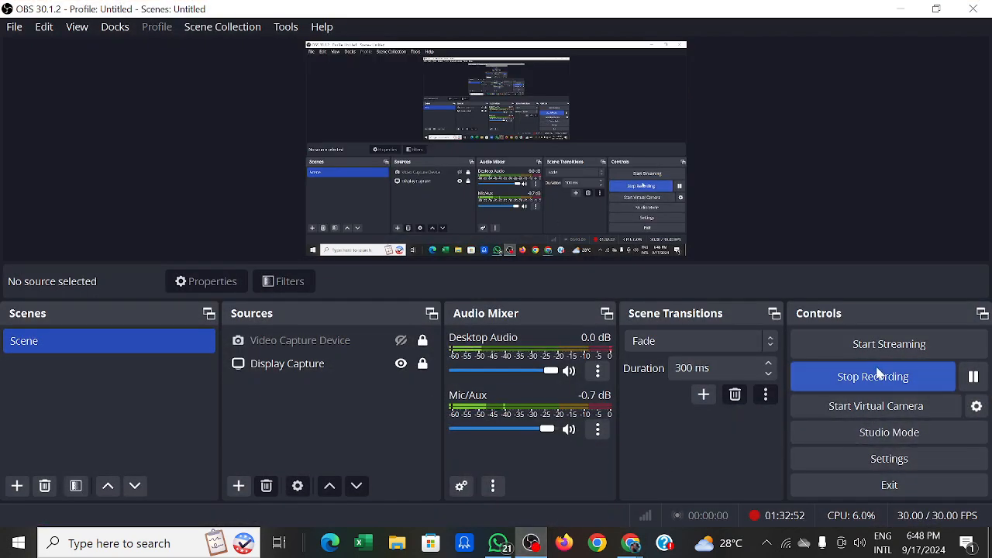